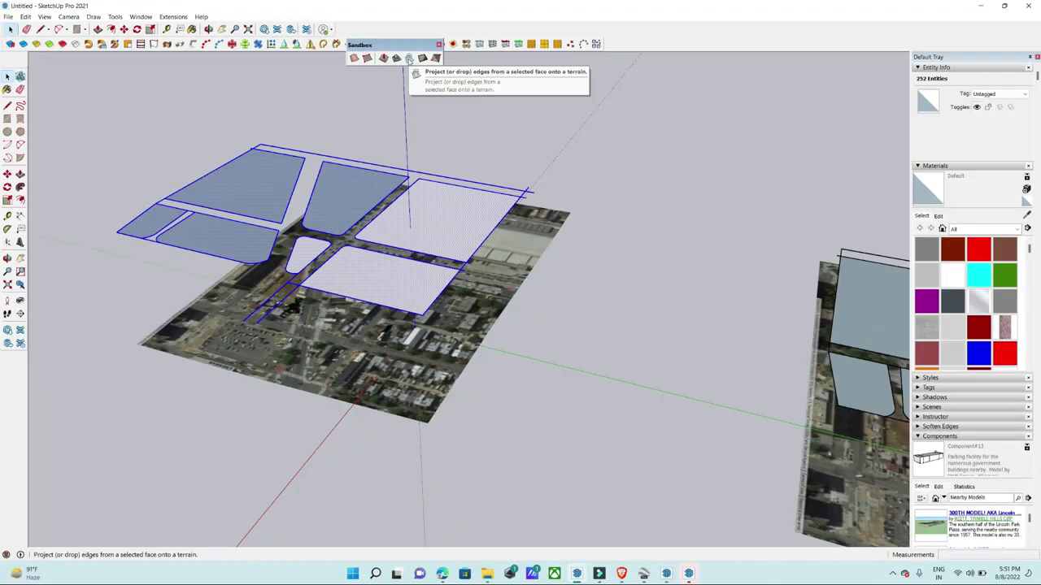
Open the May 2022 LIVE Batch content folder and scroll through its SketchUp LIVE Pro videos.
click(409, 58)
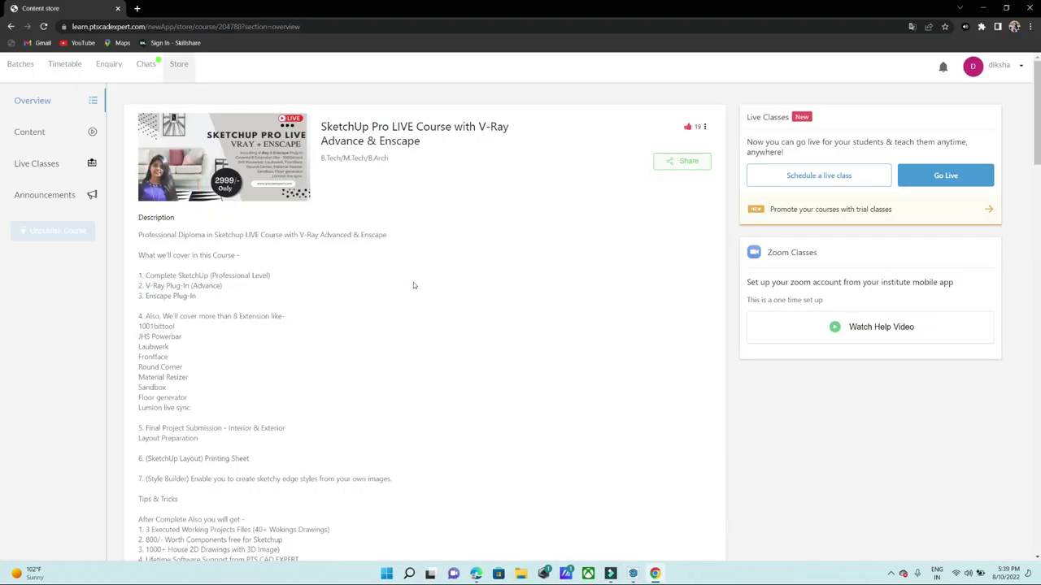
scroll(413, 285, down, 3)
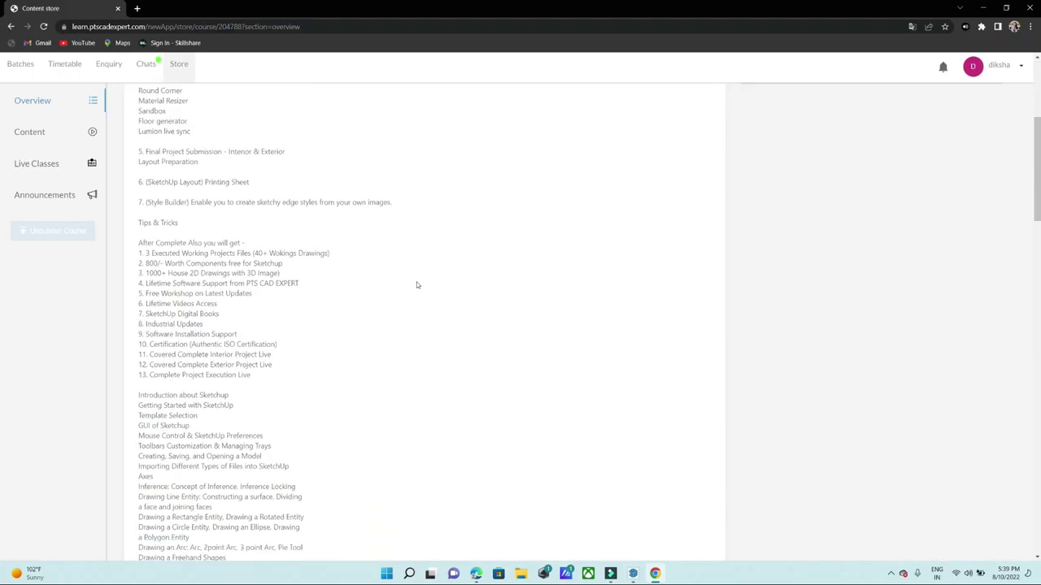
scroll(417, 284, down, 5)
scroll(417, 284, down, 10)
scroll(418, 285, up, 5)
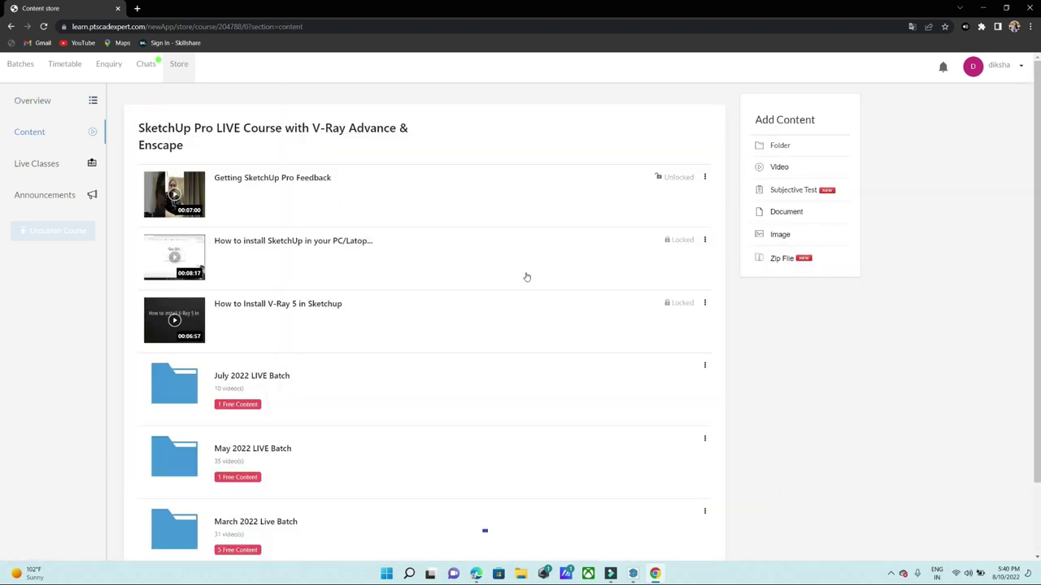
scroll(525, 276, down, 1)
click(374, 367)
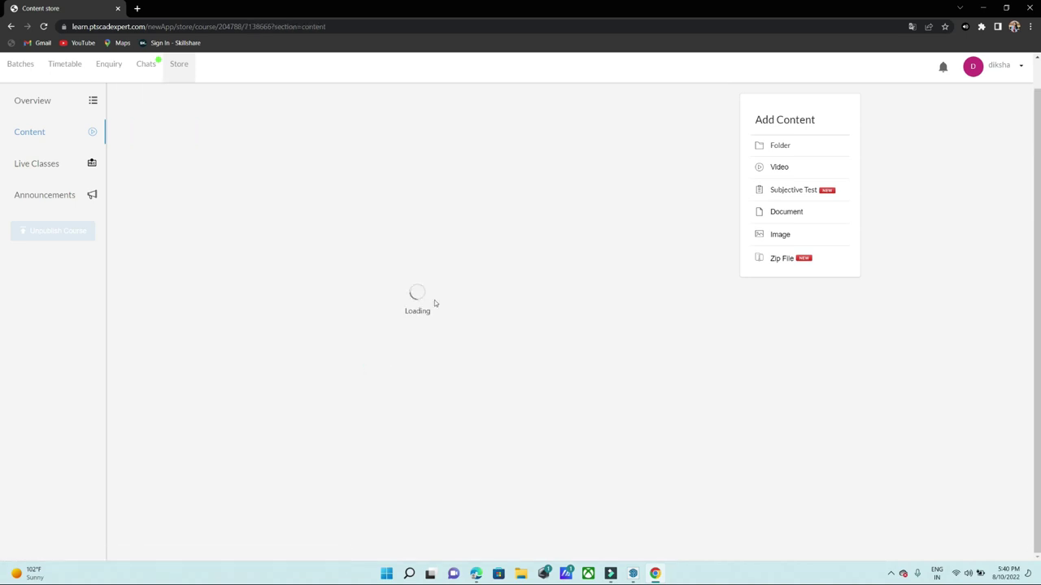
scroll(481, 278, down, 8)
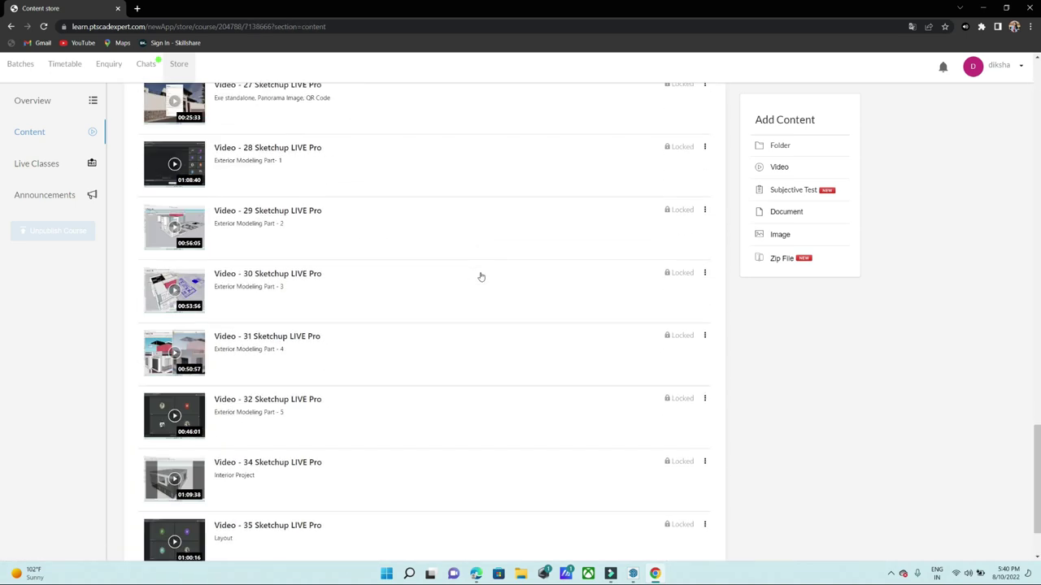
scroll(481, 277, up, 10)
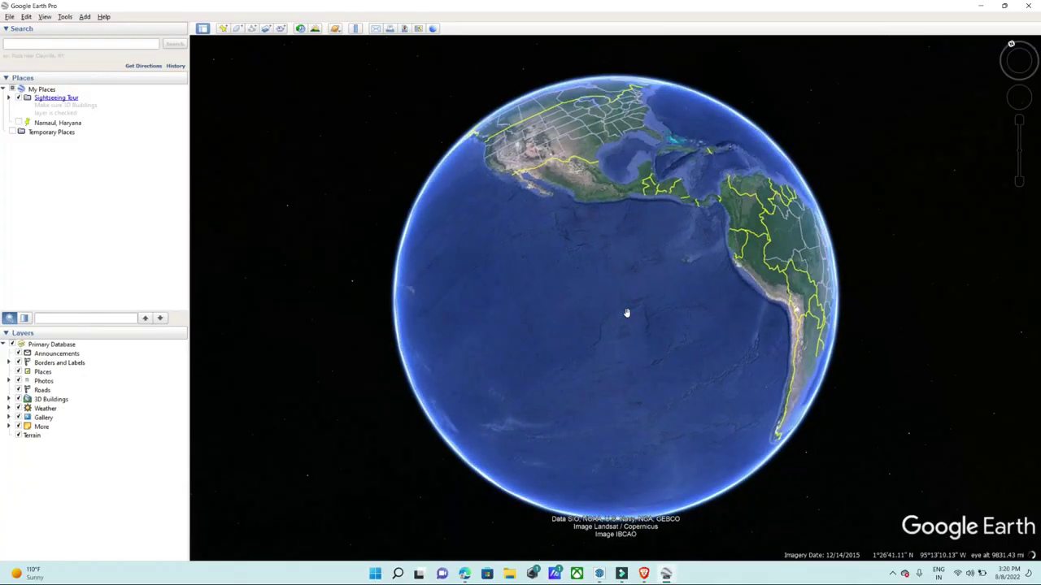
Spin the Google Earth globe from the Americas toward Africa, zoom around, then switch to Google Maps.
drag(757, 186, 488, 390)
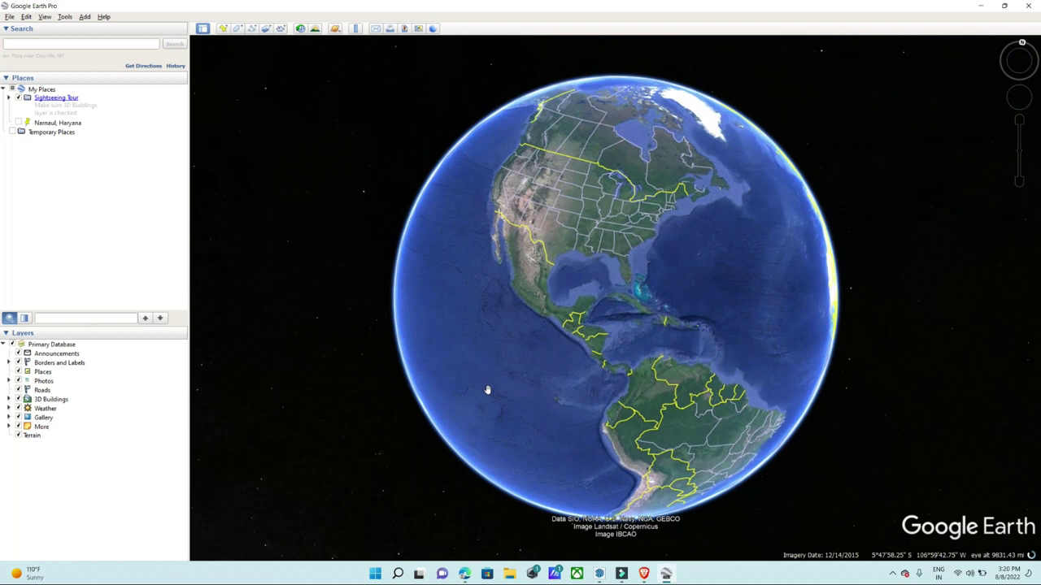
drag(689, 329, 583, 322)
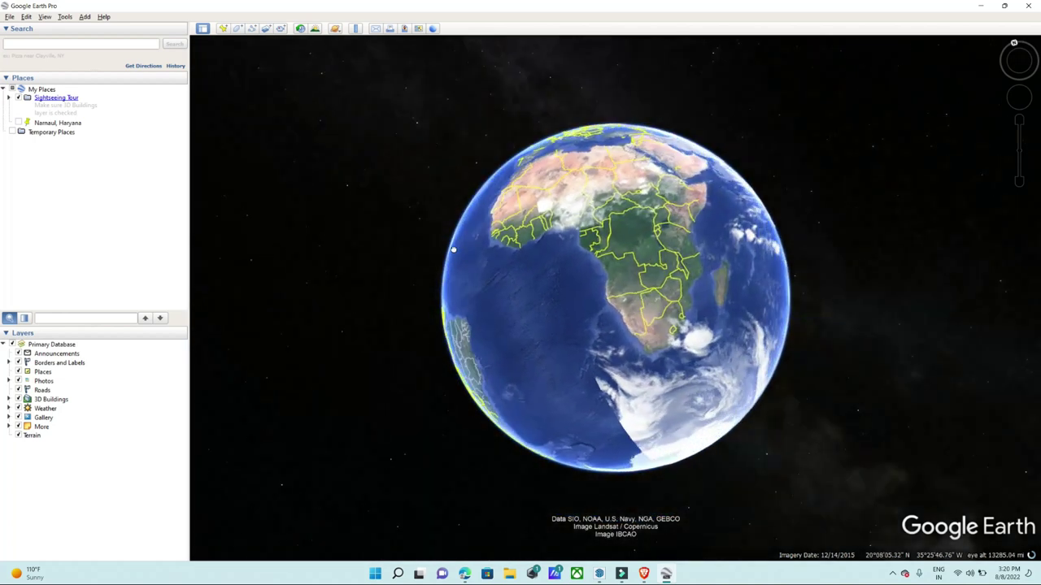
scroll(611, 208, up, 5)
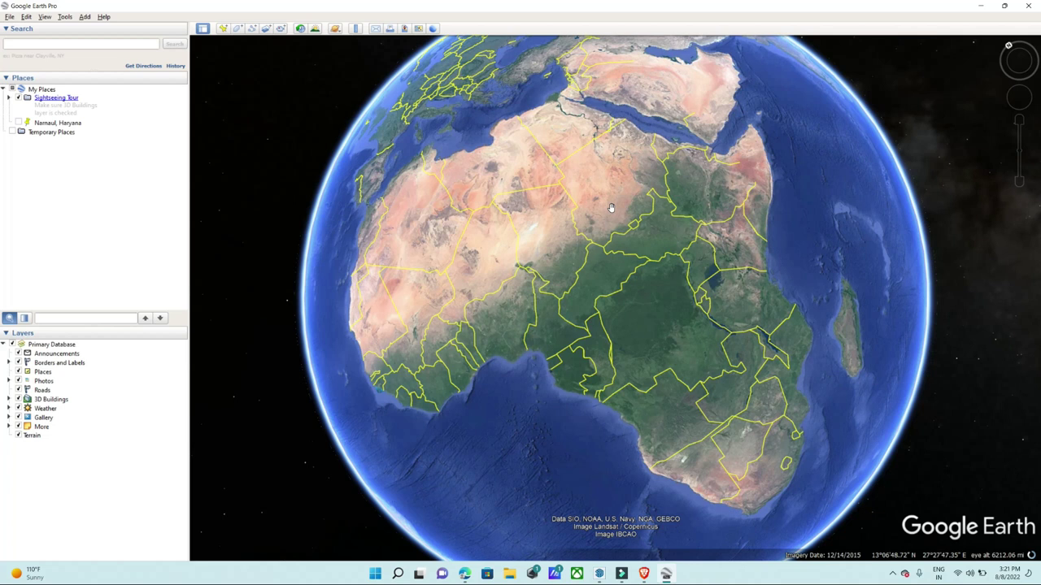
scroll(610, 207, down, 3)
mouse_move(657, 383)
mouse_down()
mouse_move(637, 213)
mouse_move(697, 199)
mouse_up()
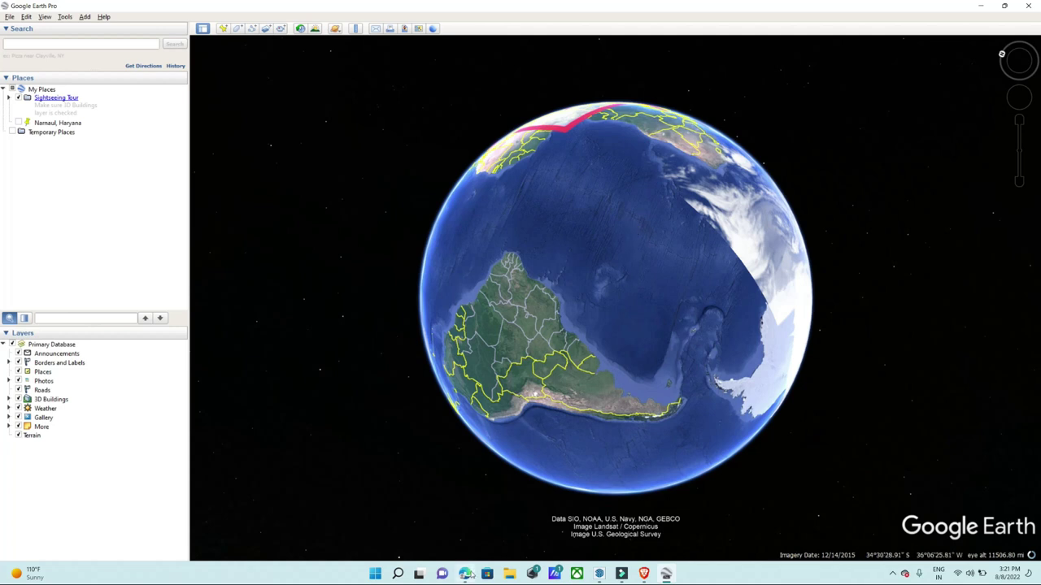
click(466, 574)
Zoom the Google Maps satellite view out and back in.
scroll(581, 205, down, 2)
scroll(573, 244, down, 2)
scroll(566, 292, down, 2)
scroll(557, 347, down, 2)
scroll(557, 347, down, 2)
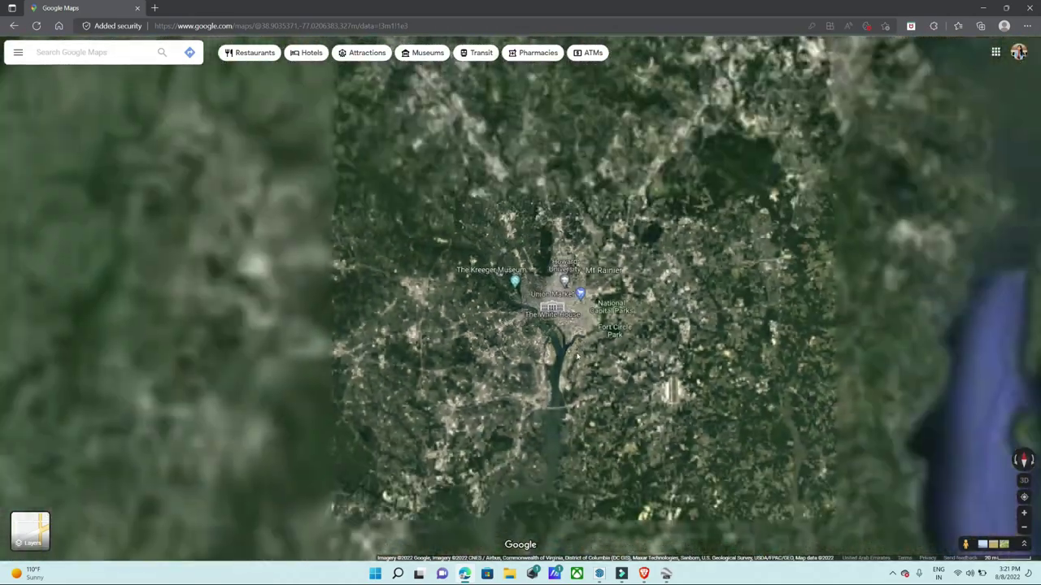
scroll(573, 354, down, 2)
scroll(598, 364, down, 2)
scroll(623, 374, down, 2)
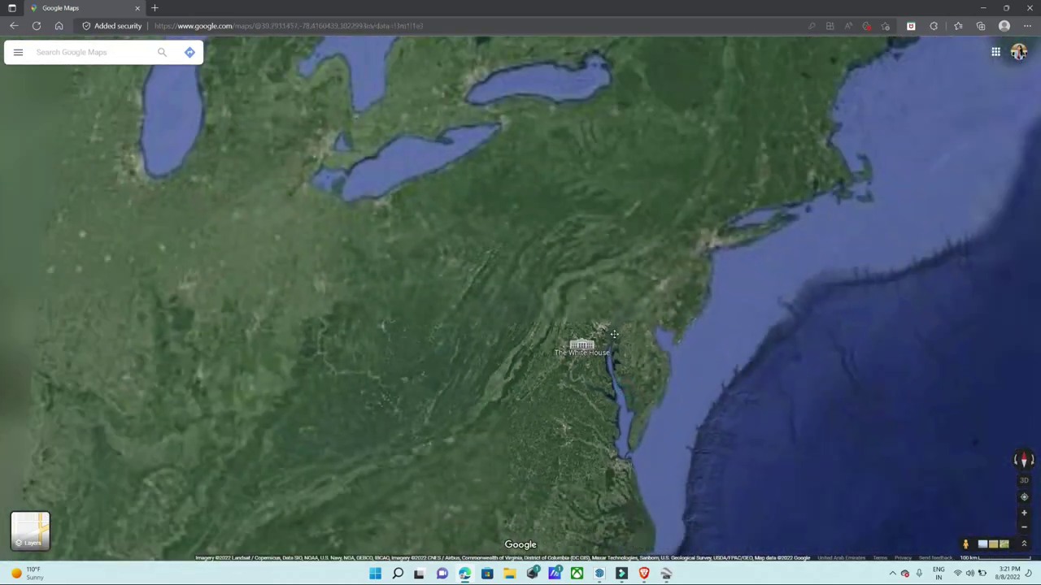
scroll(559, 281, up, 2)
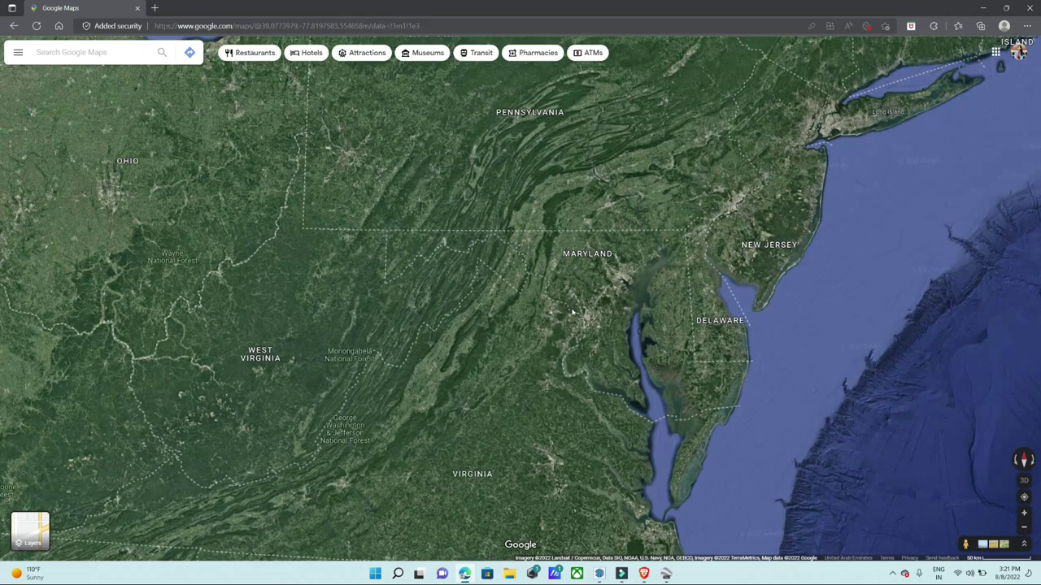
scroll(578, 309, up, 2)
scroll(578, 308, up, 2)
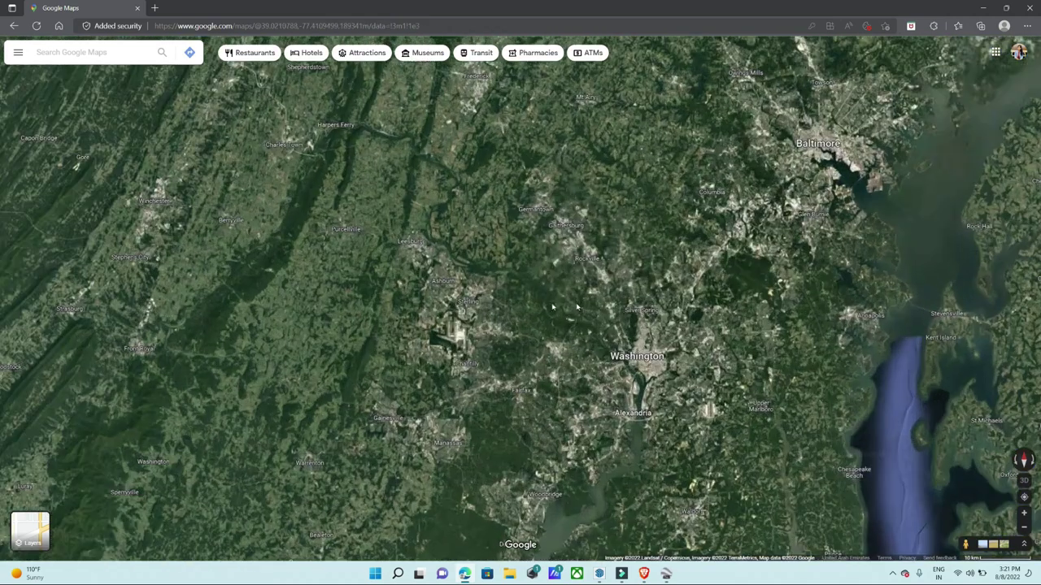
Search for 'white house' and zoom toward the blocks along New York Ave NW.
click(65, 52)
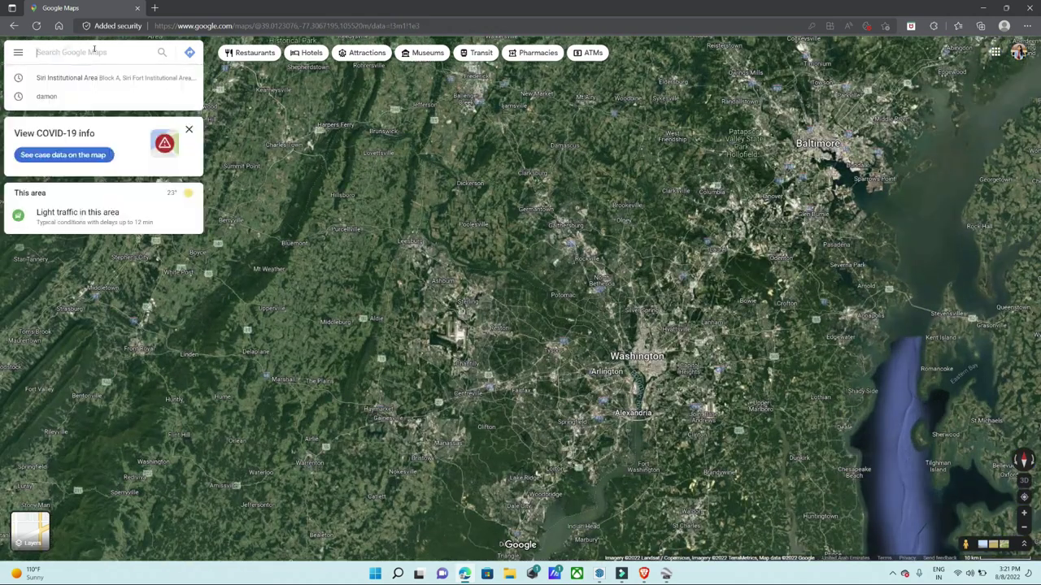
text(H)
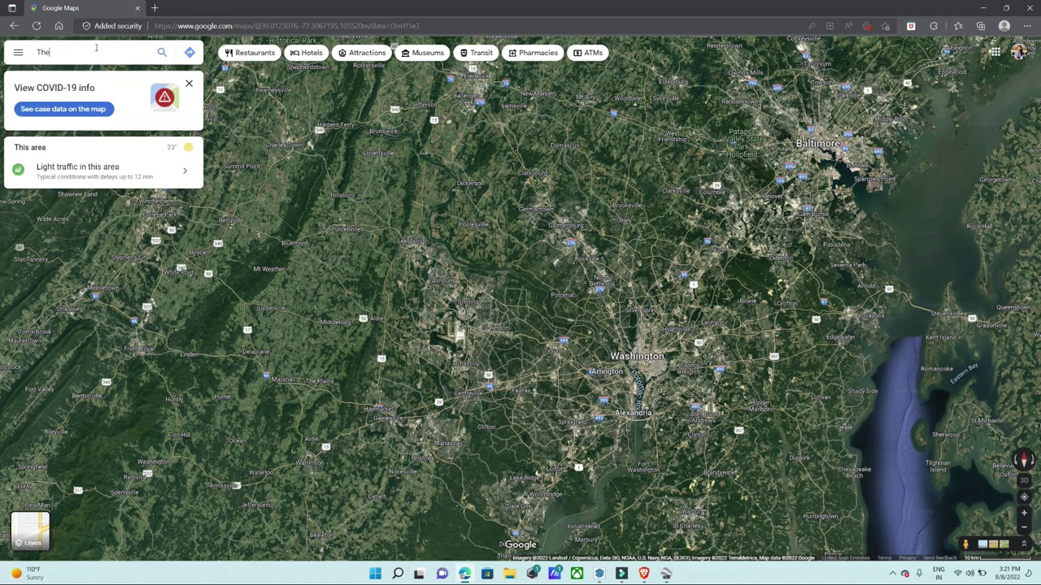
key(BackSpace)
key(BackSpace)
key(BackSpace)
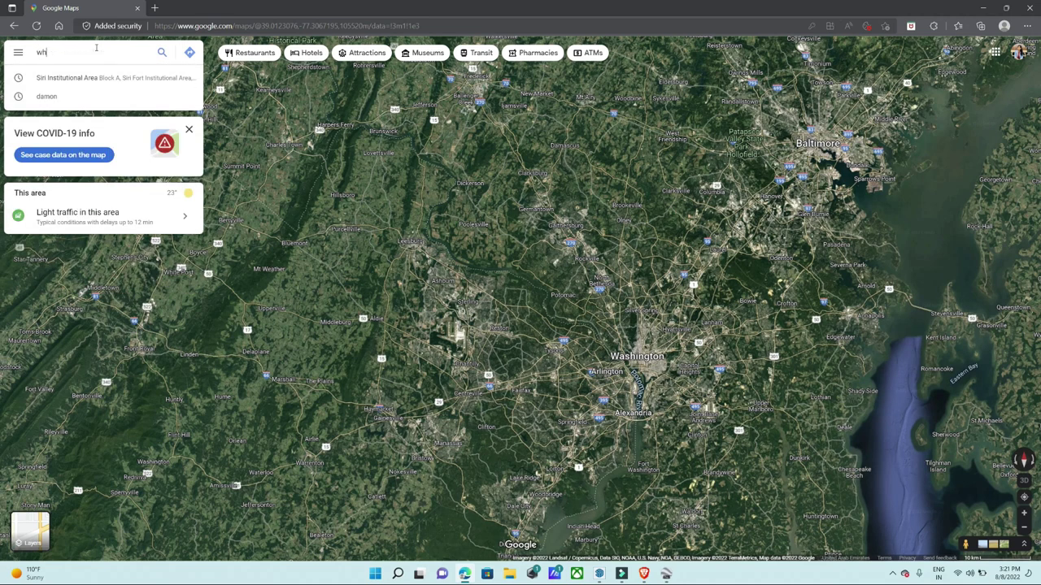
text(ite ho)
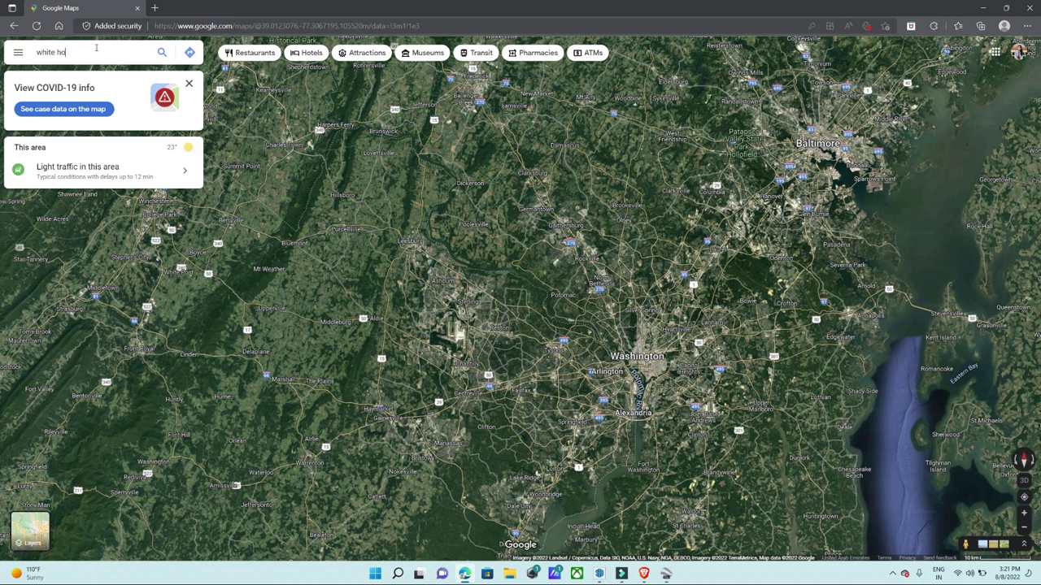
text(e)
key(Return)
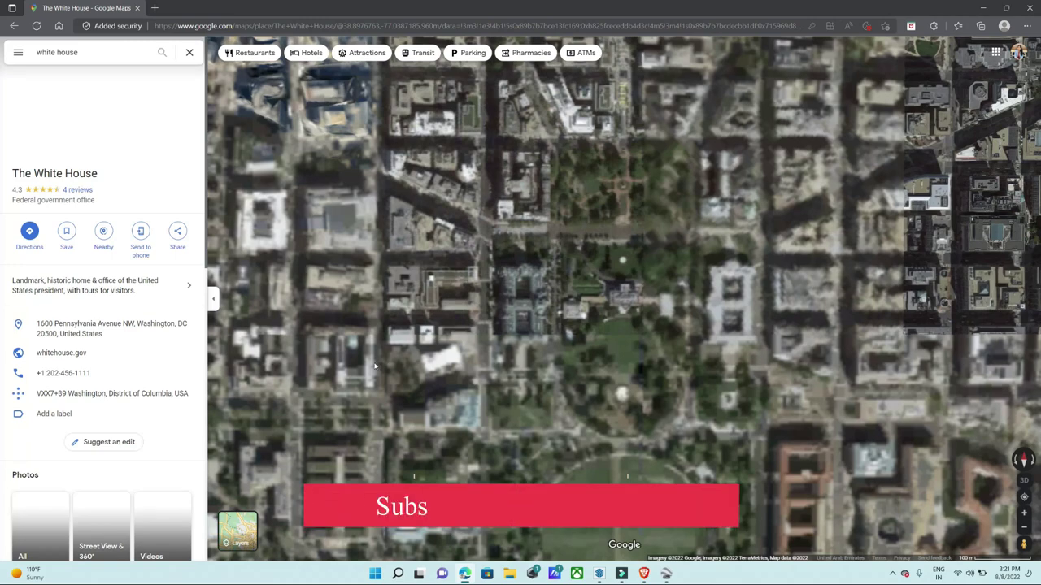
scroll(650, 300, down, 2)
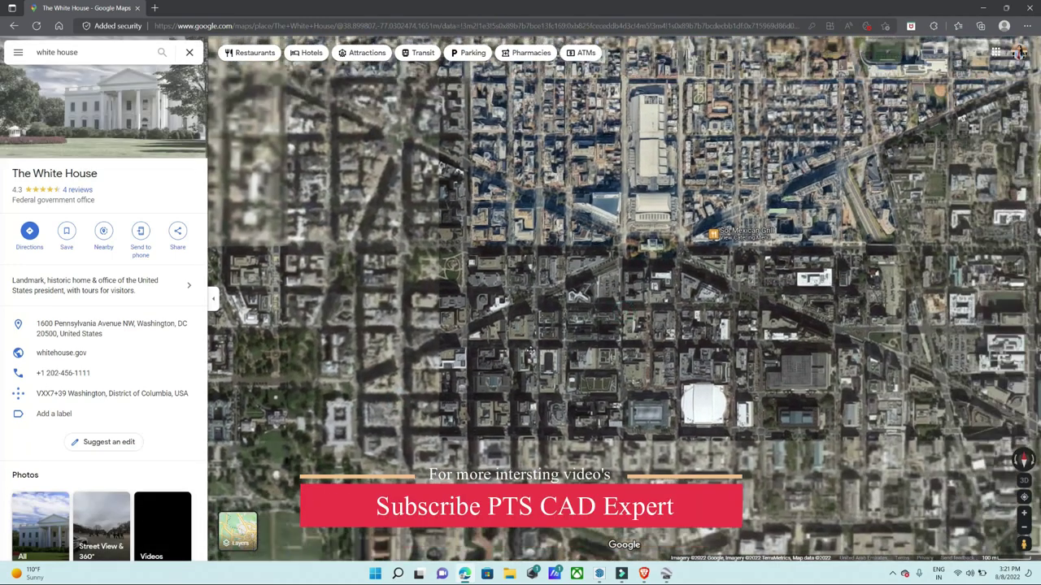
scroll(684, 243, up, 5)
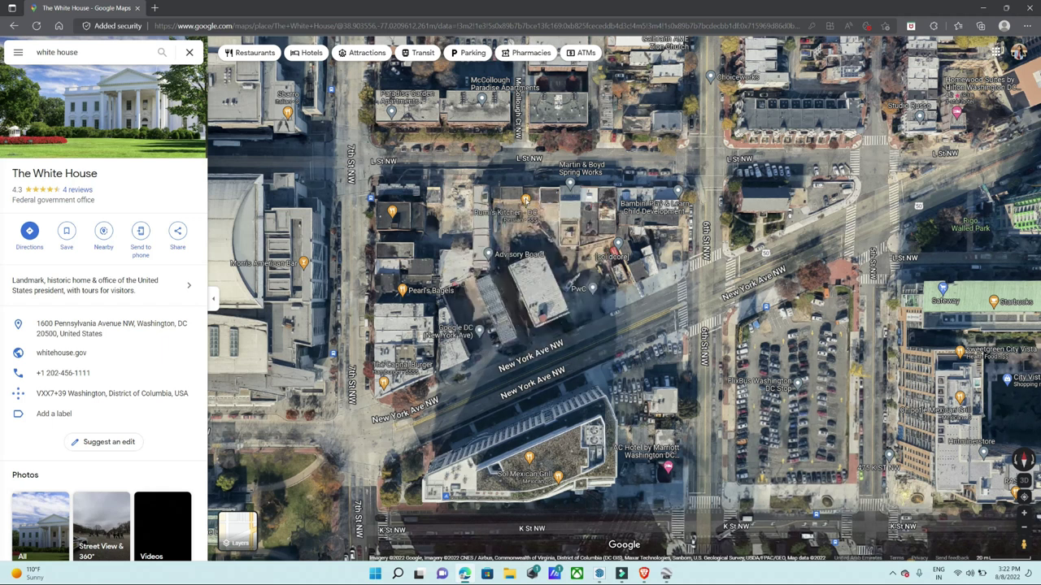
Copy the coordinates of a spot just north of New York Ave NW and return to Google Earth Pro.
right_click(526, 200)
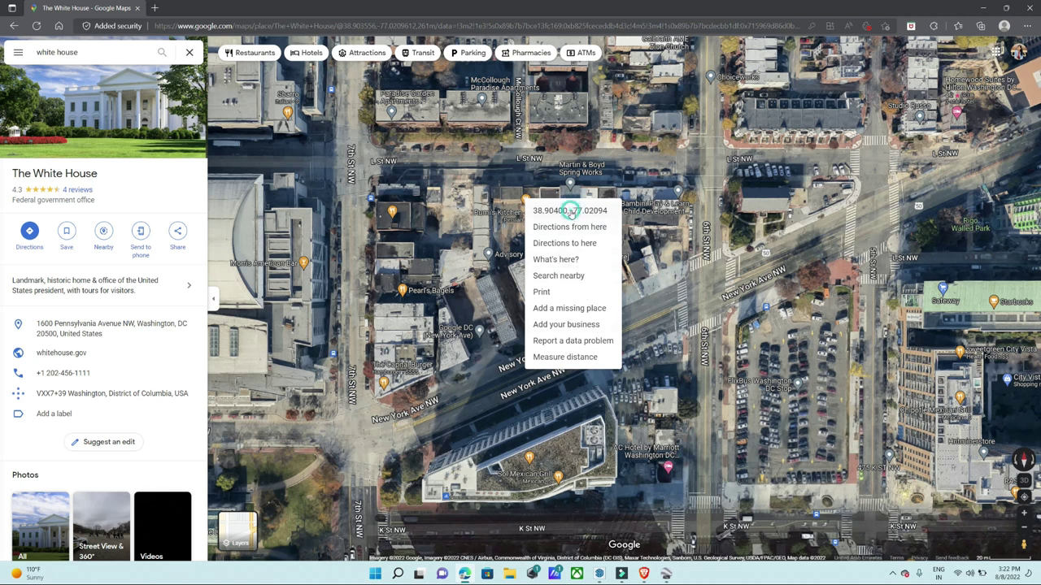
click(571, 211)
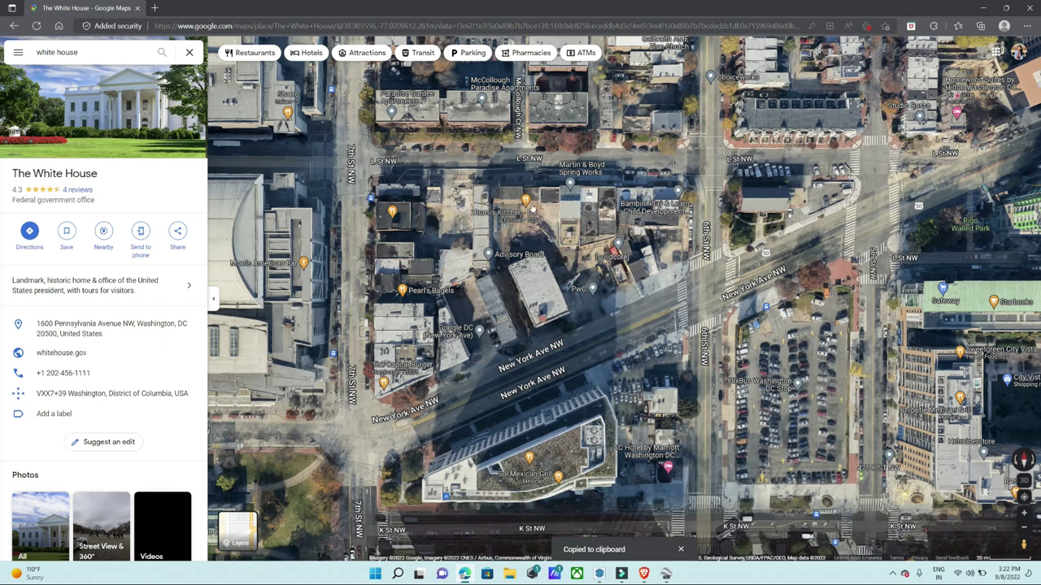
right_click(538, 205)
click(553, 218)
click(665, 573)
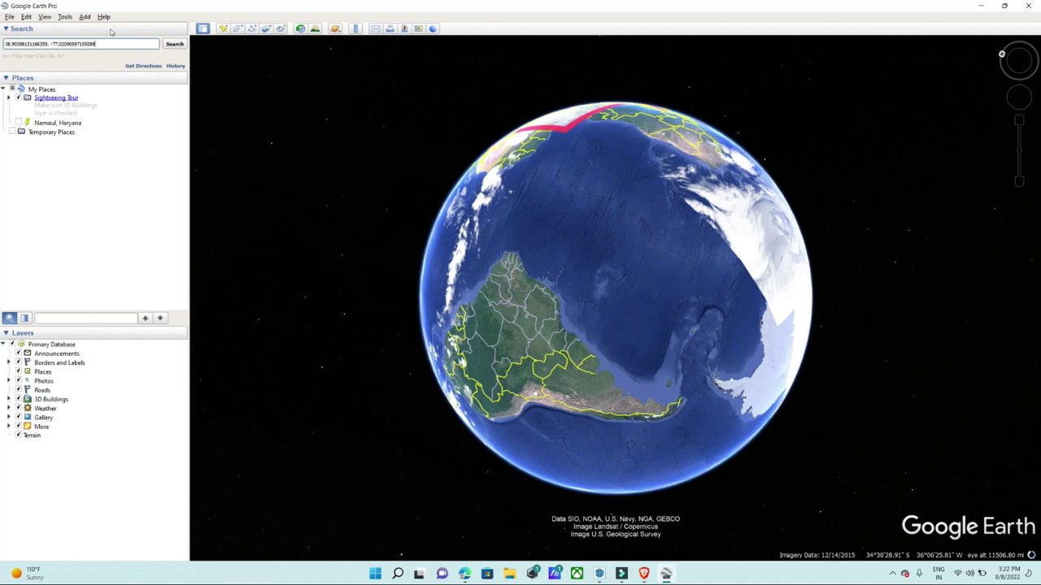
Fly to the pasted coordinates and explore the New York Ave NW brick storefronts in Street View.
key(Return)
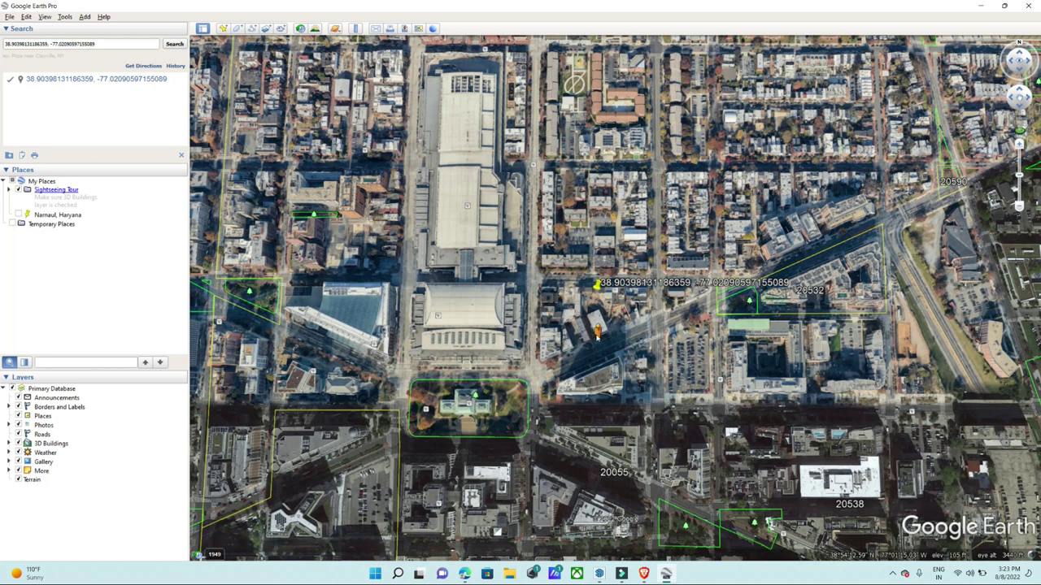
scroll(635, 337, up, 5)
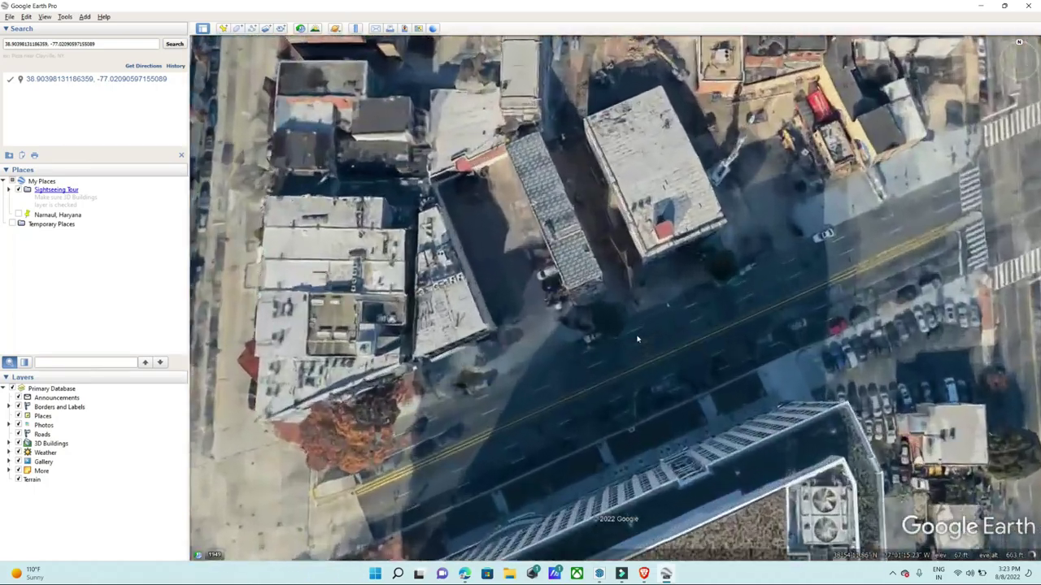
scroll(639, 333, up, 5)
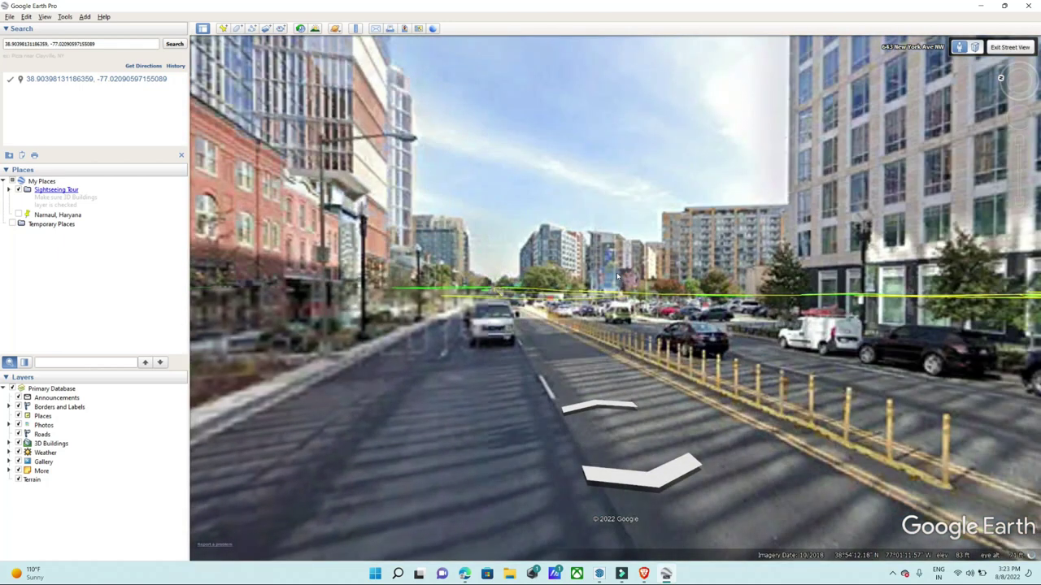
mouse_move(1000, 78)
mouse_down()
mouse_move(1004, 69)
mouse_move(502, 264)
mouse_move(734, 170)
mouse_up()
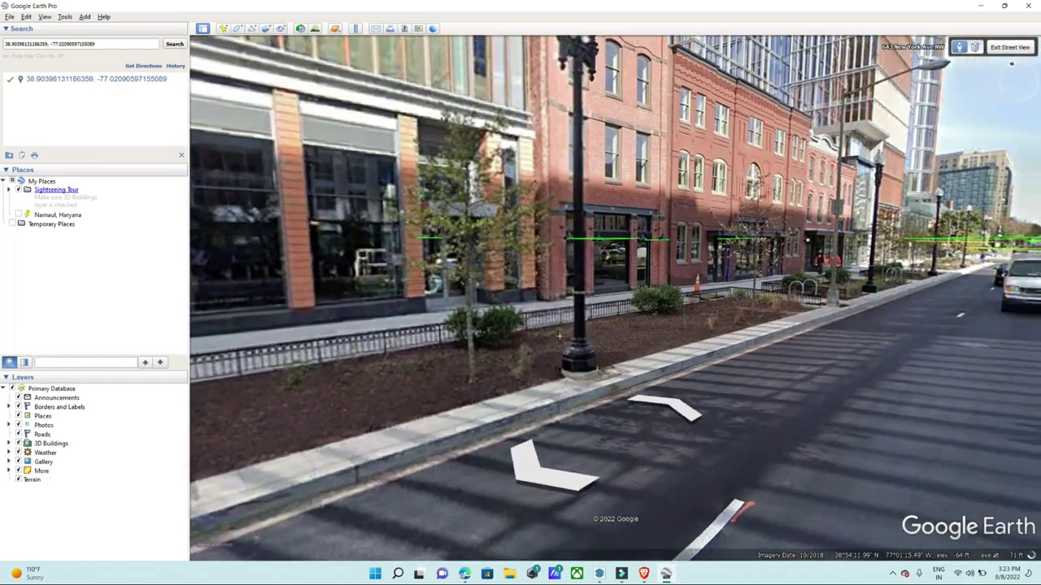
mouse_move(559, 335)
mouse_down()
mouse_move(537, 282)
mouse_move(707, 270)
mouse_up()
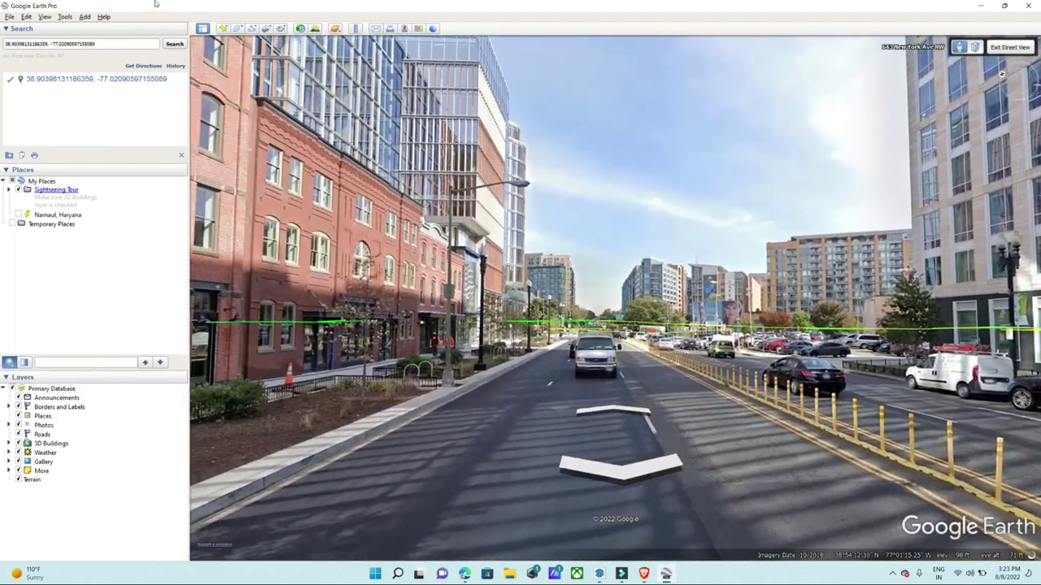
click(627, 497)
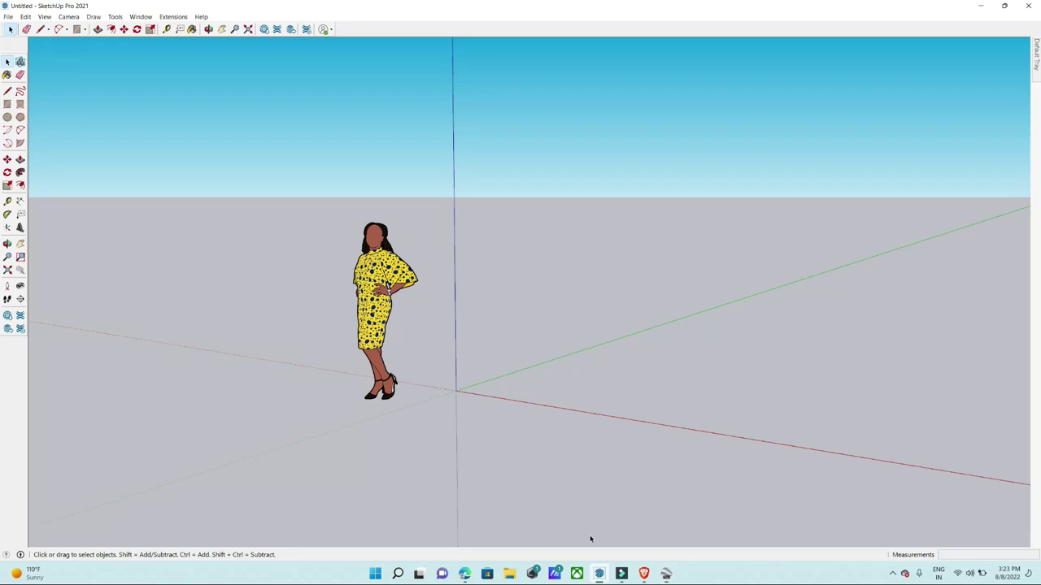
Switch to the blank SketchUp model, deselect the figure and orbit the view.
click(600, 573)
click(586, 383)
mouse_move(585, 383)
middle_down()
mouse_move(513, 318)
mouse_move(518, 353)
middle_up()
scroll(512, 322, down, 2)
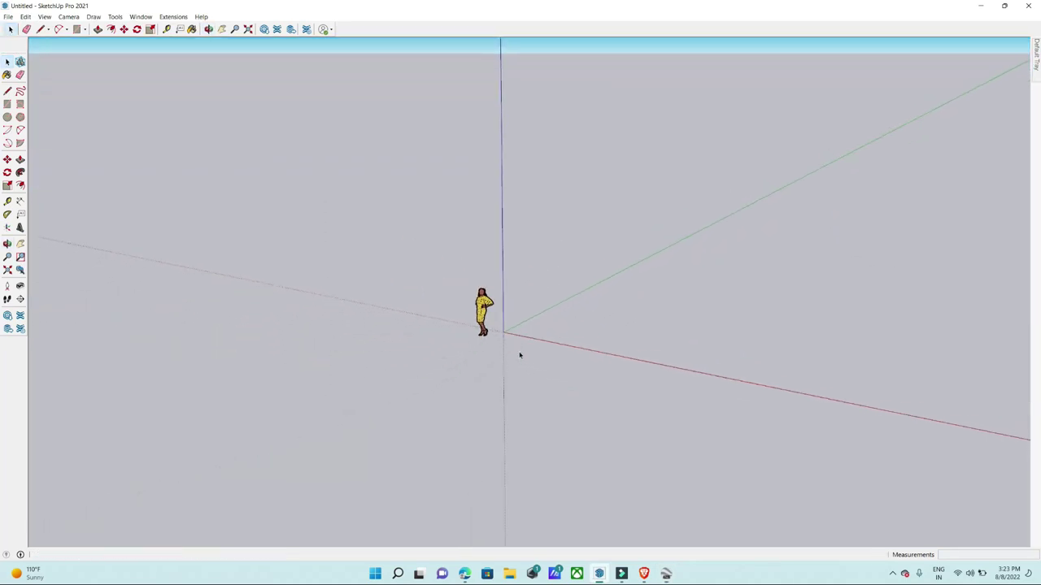
Open the Add Location map from File > Geo-location.
middle_drag(418, 363, 337, 375)
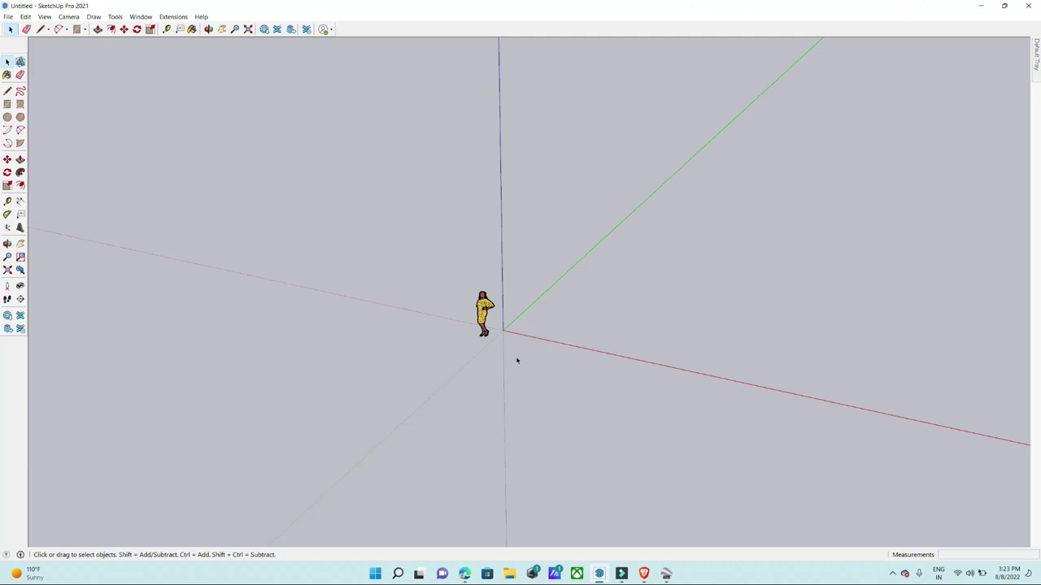
click(8, 18)
mouse_move(36, 152)
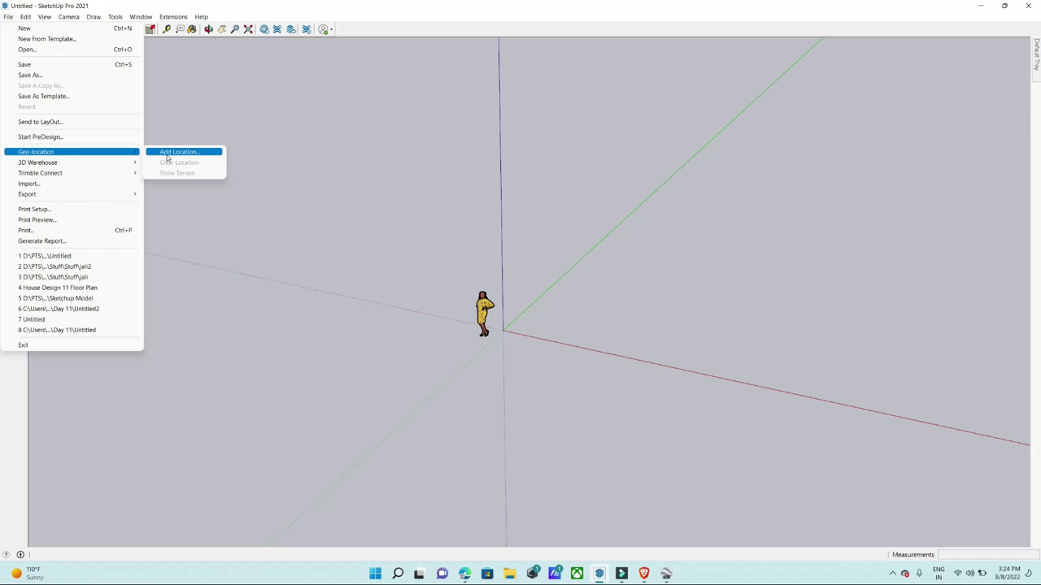
click(179, 154)
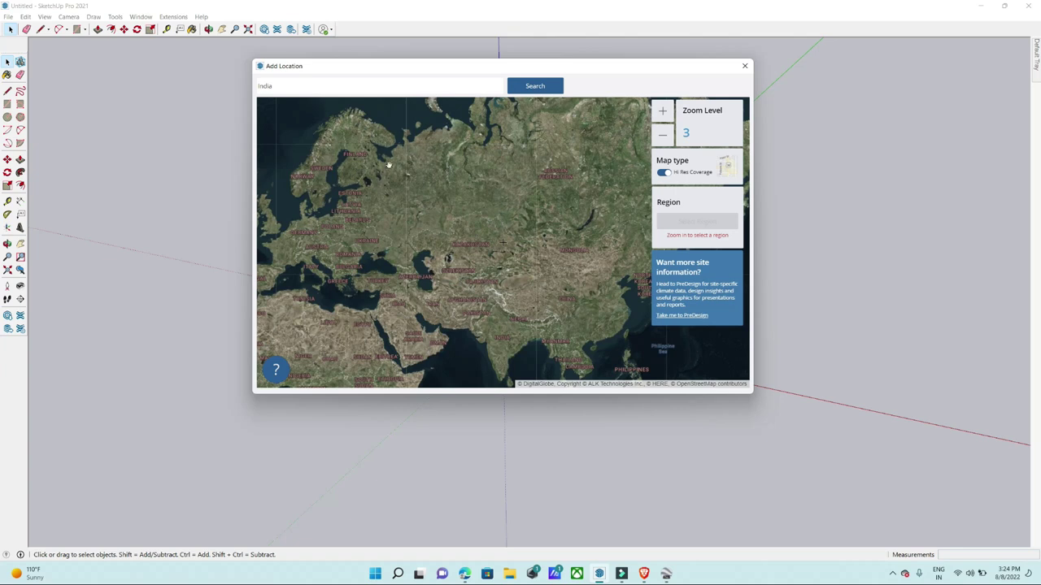
Search coordinates 38.90398131186359, -77.02090597155089 and zoom close on the Washington DC site.
triple_click(366, 87)
key(ctrl+v)
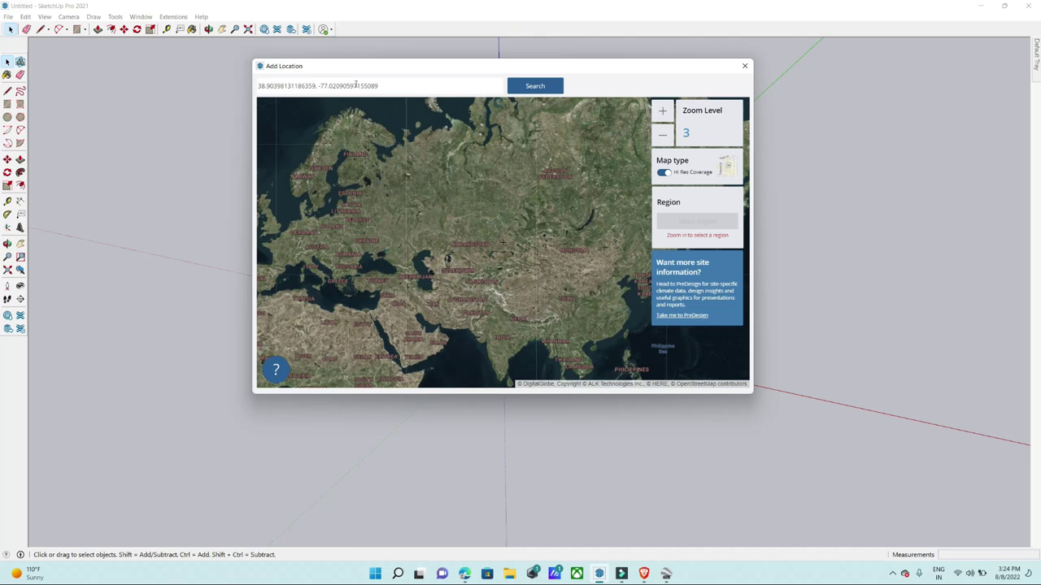
key(Return)
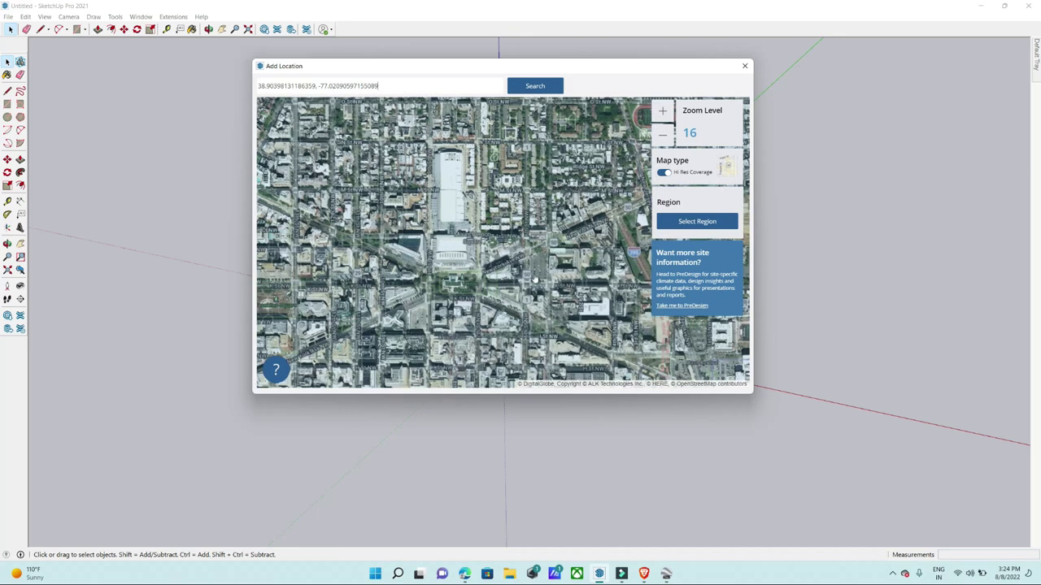
scroll(503, 252, up, 2)
scroll(406, 274, down, 1)
scroll(406, 274, down, 1)
scroll(411, 268, up, 1)
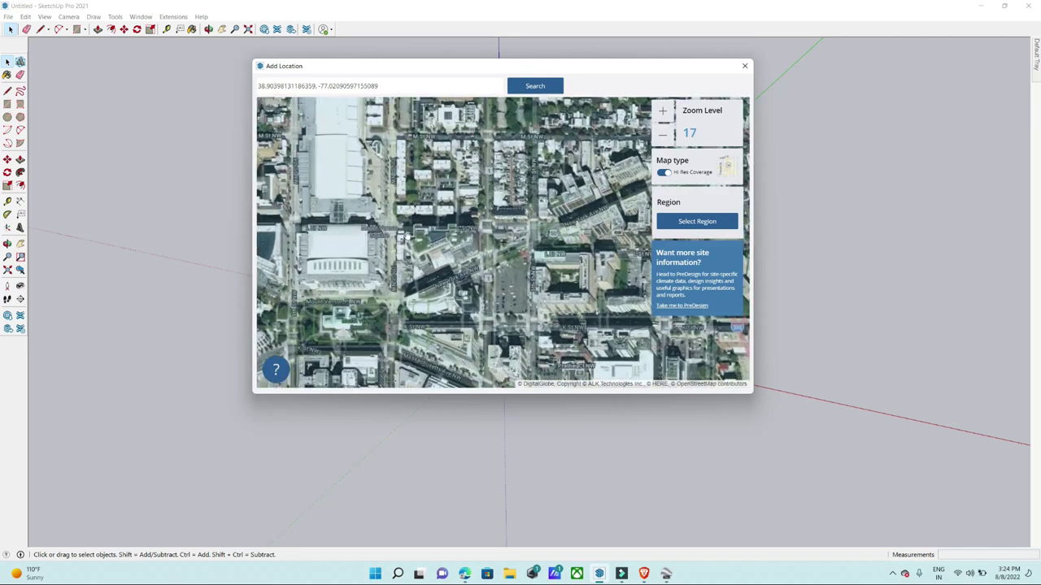
scroll(419, 286, up, 1)
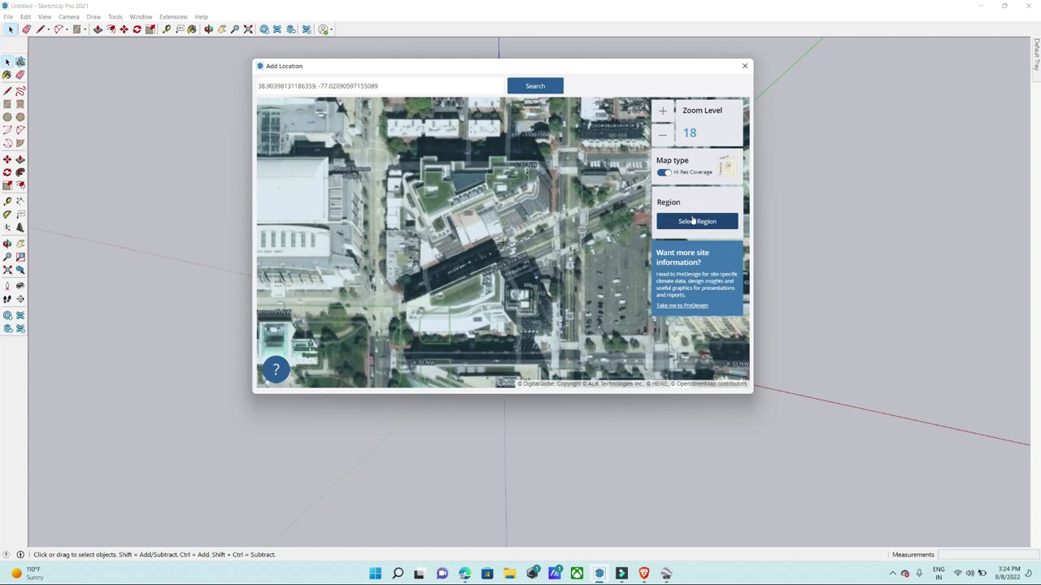
Place an import region on the map and choose Digital Globe as the imagery provider.
click(713, 224)
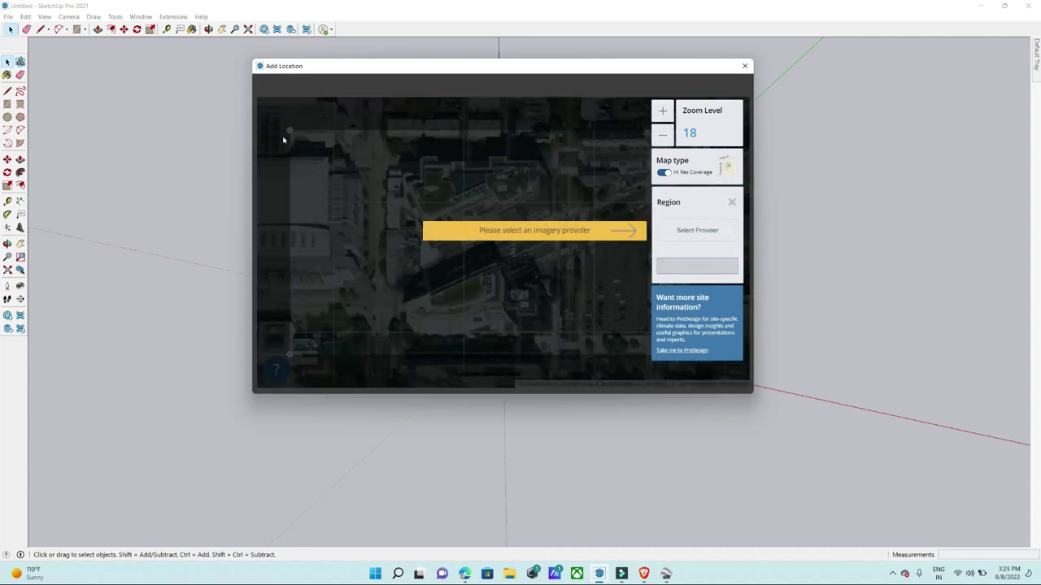
click(290, 132)
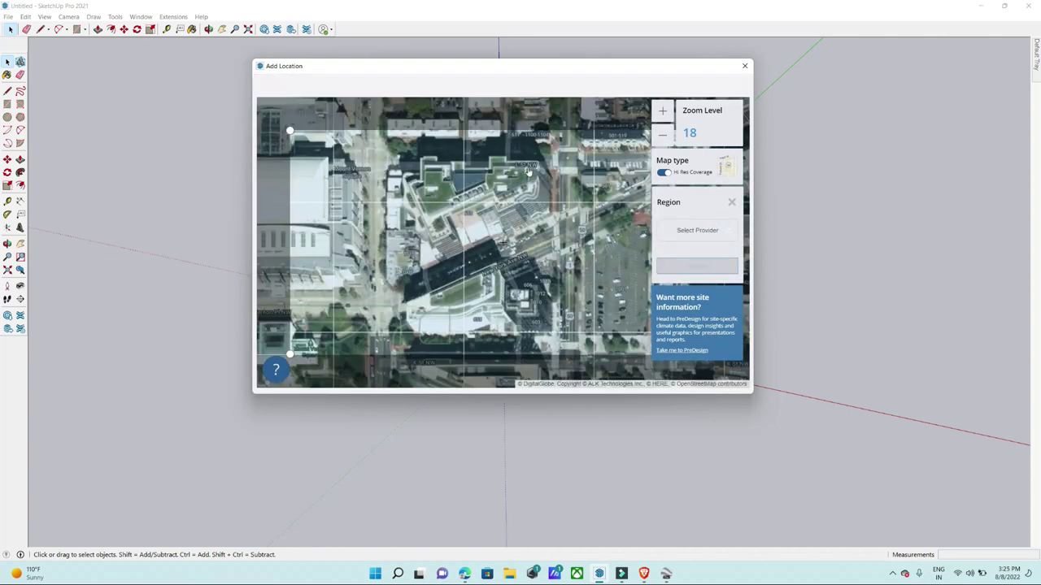
click(688, 233)
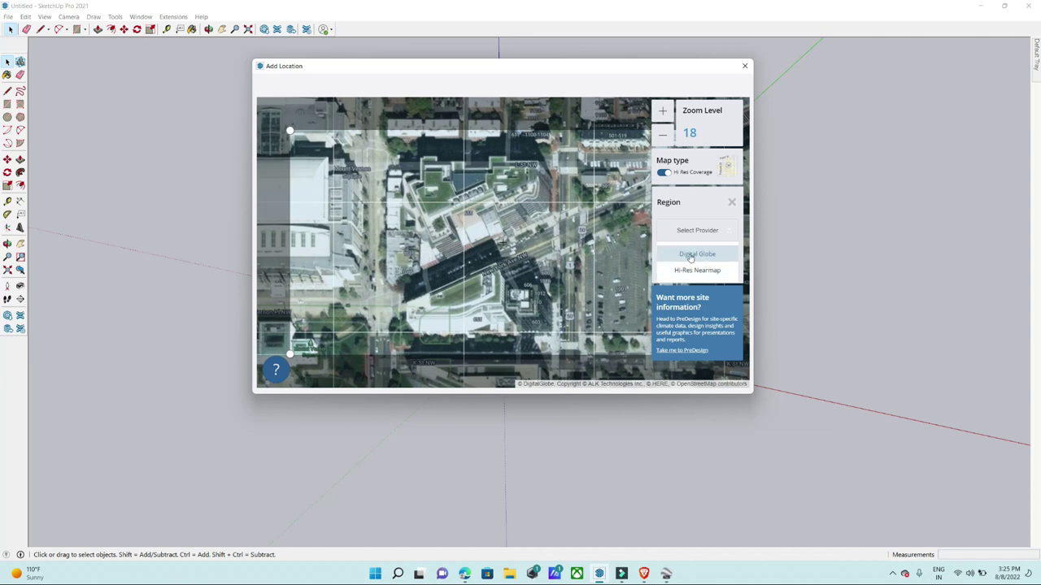
click(687, 254)
Shrink the region and pan the map to frame the site's blocks, then import it.
drag(289, 130, 384, 127)
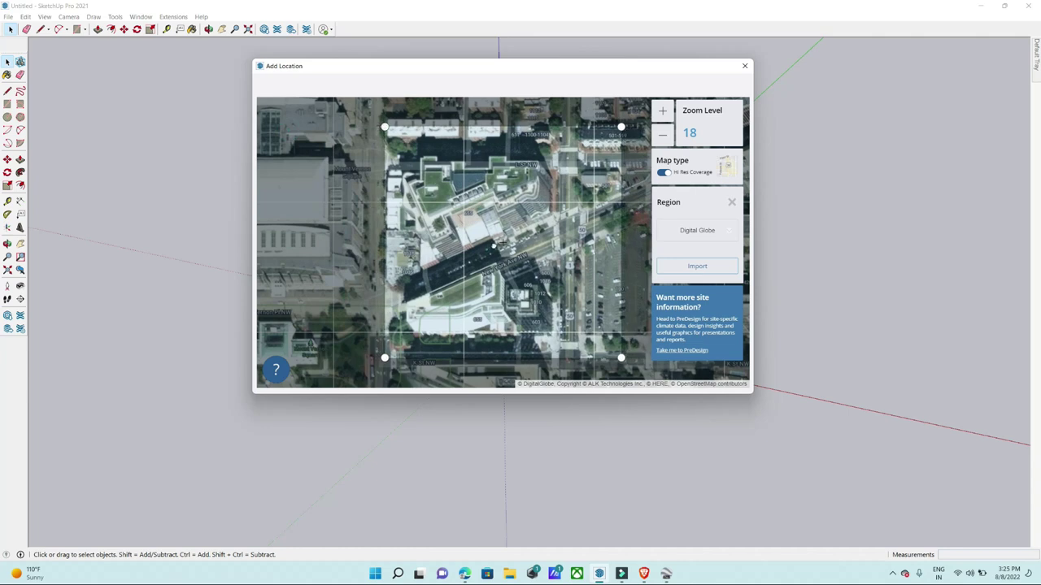
drag(494, 247, 511, 244)
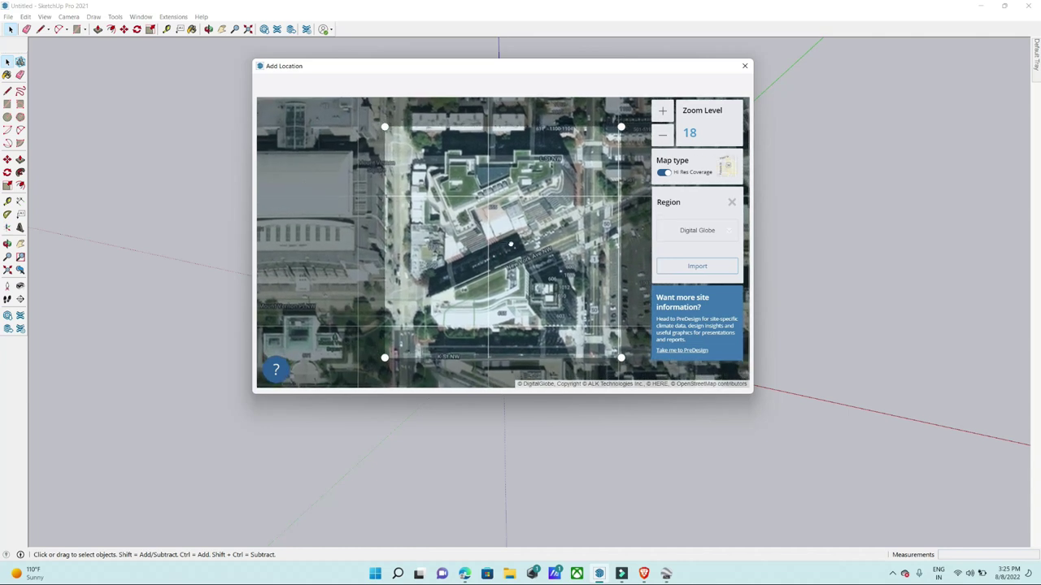
drag(485, 301, 481, 291)
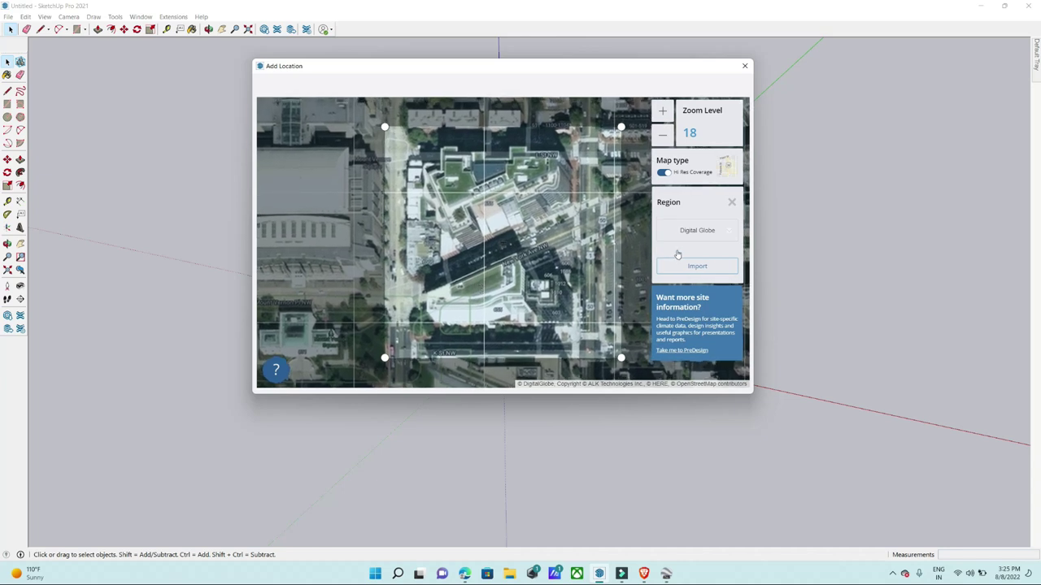
click(685, 276)
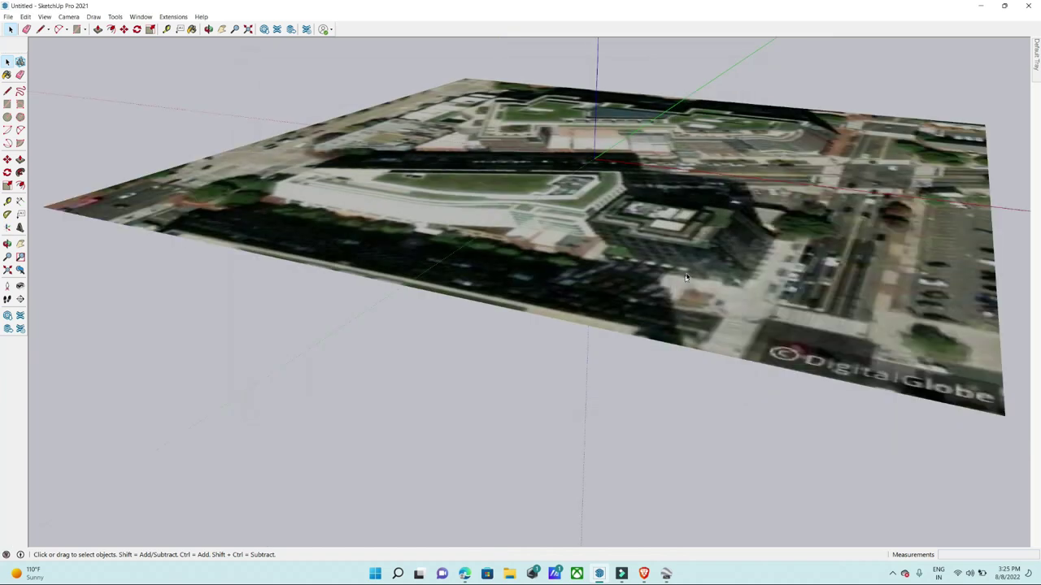
Orbit and zoom to inspect the imported Digital Globe aerial image of the New York Ave NW blocks.
scroll(526, 414, down, 2)
middle_drag(510, 396, 653, 407)
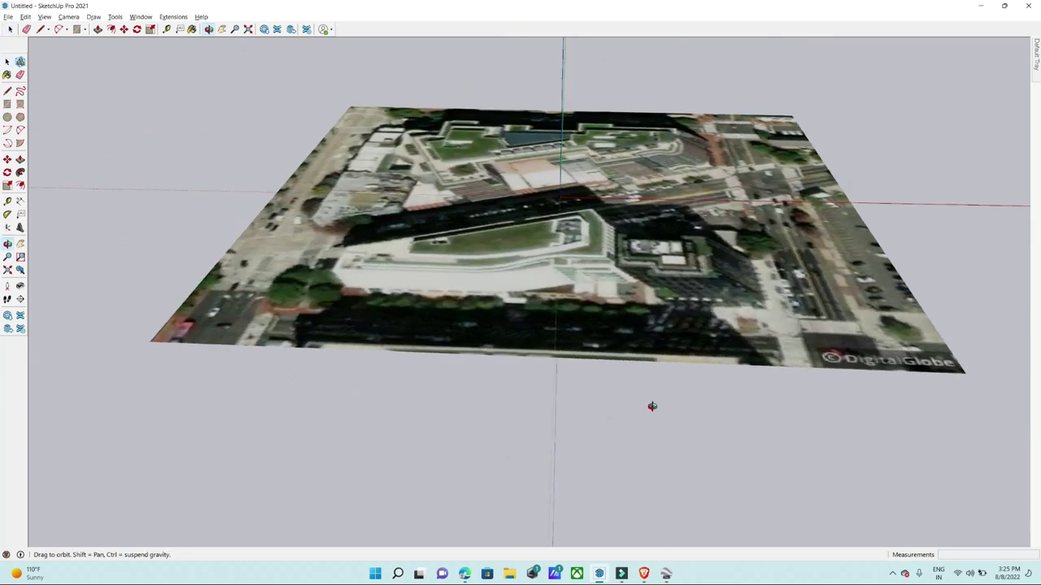
scroll(537, 396, down, 3)
mouse_move(536, 396)
middle_down()
mouse_move(509, 295)
mouse_move(567, 327)
mouse_move(513, 350)
mouse_move(561, 291)
mouse_move(512, 346)
middle_up()
scroll(515, 315, up, 5)
scroll(561, 291, up, 2)
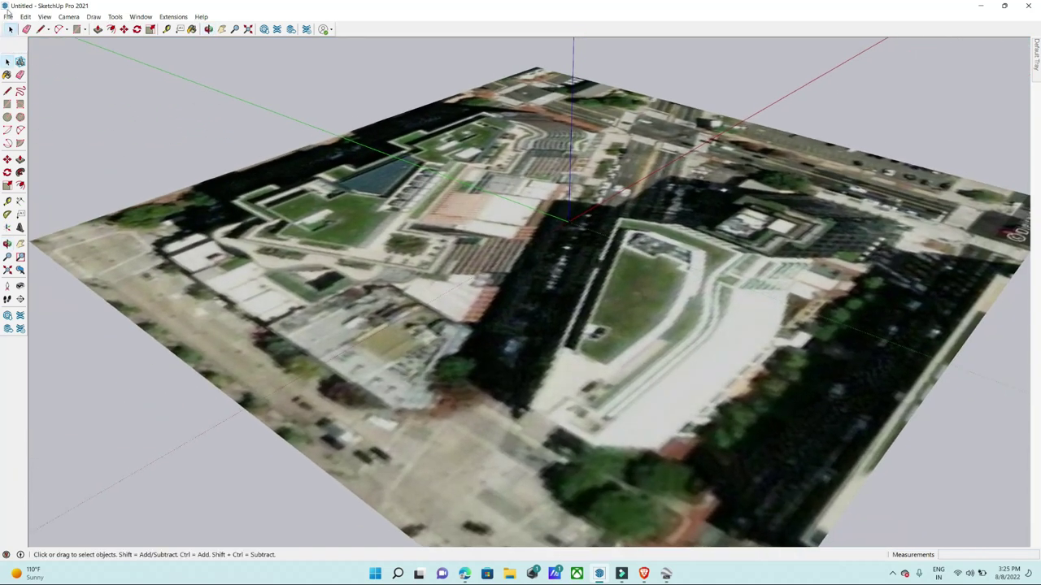
click(7, 16)
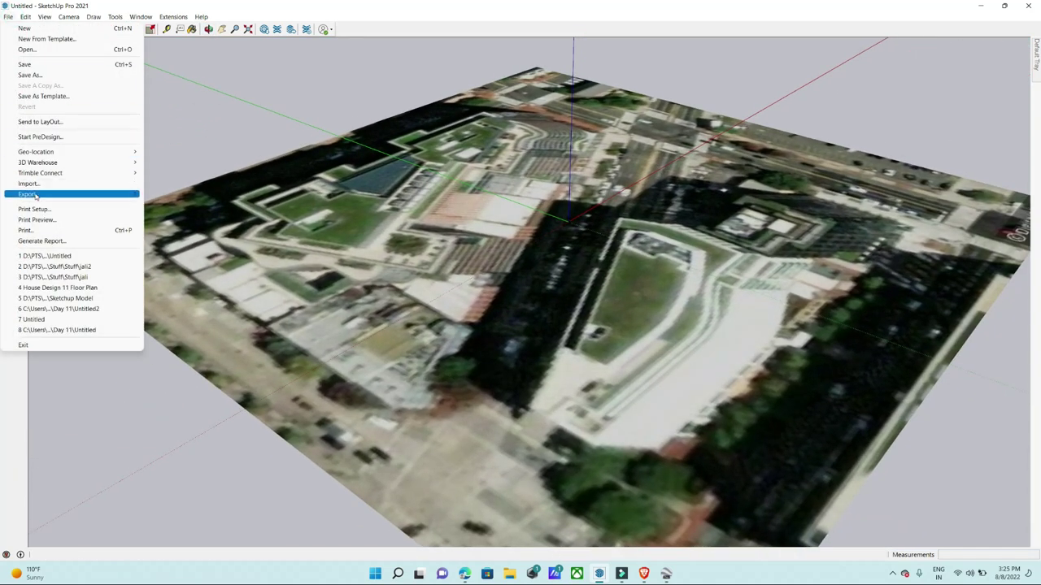
mouse_move(36, 152)
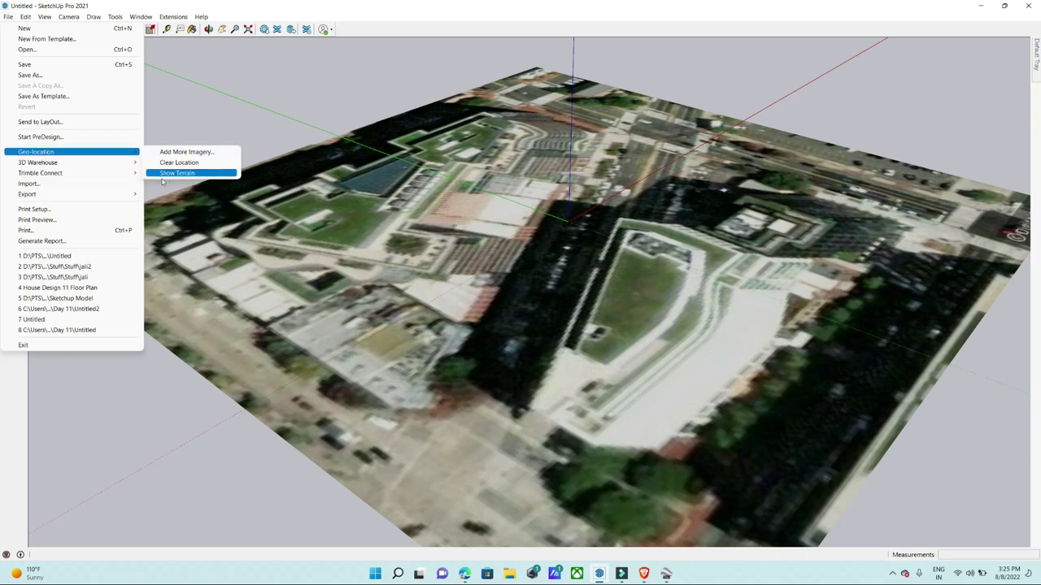
click(184, 173)
mouse_move(504, 382)
middle_down()
mouse_move(506, 220)
mouse_move(195, 254)
middle_up()
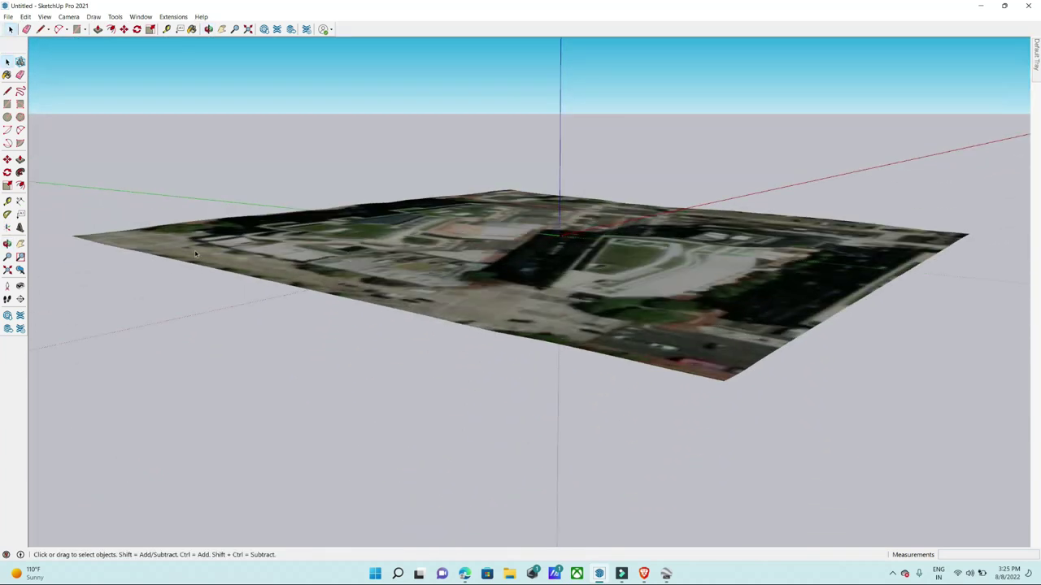
scroll(361, 285, up, 3)
scroll(361, 286, up, 3)
mouse_move(361, 285)
middle_down()
mouse_move(523, 197)
mouse_move(445, 174)
mouse_move(499, 204)
mouse_move(541, 135)
mouse_move(720, 186)
middle_up()
scroll(708, 279, up, 1)
mouse_move(709, 279)
middle_down()
mouse_move(537, 204)
mouse_move(523, 252)
mouse_move(615, 336)
middle_up()
scroll(523, 253, up, 3)
scroll(616, 337, up, 2)
scroll(493, 328, down, 2)
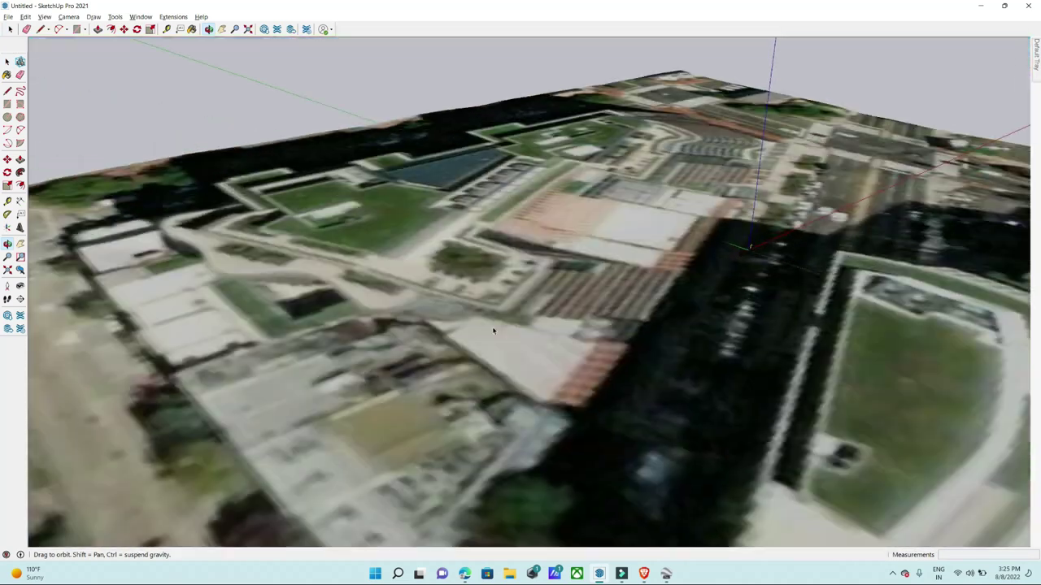
middle_drag(493, 328, 457, 290)
scroll(457, 290, down, 2)
click(8, 16)
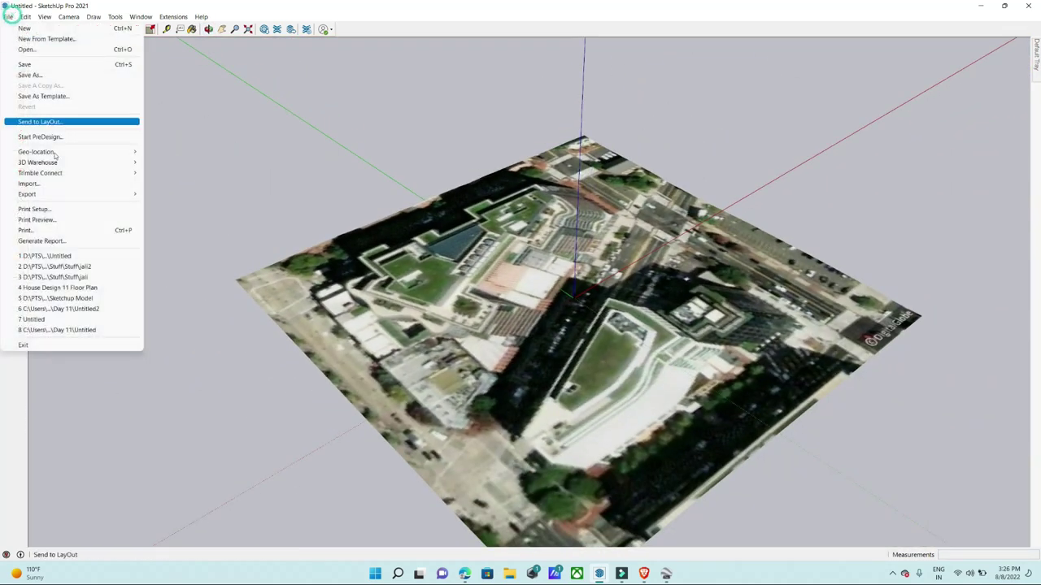
mouse_move(35, 152)
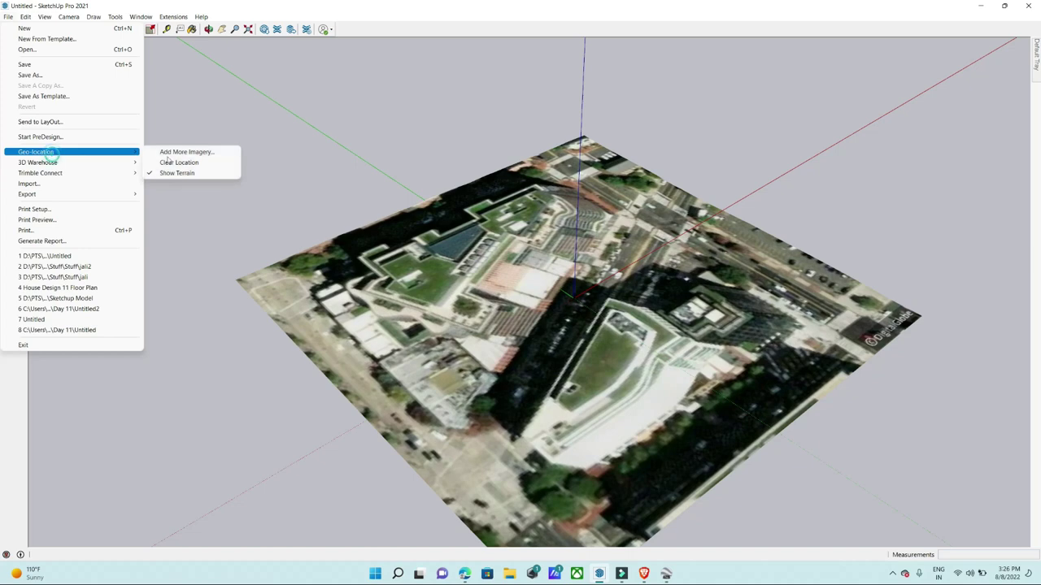
click(163, 174)
mouse_move(292, 237)
middle_down()
mouse_move(439, 301)
mouse_move(643, 567)
middle_up()
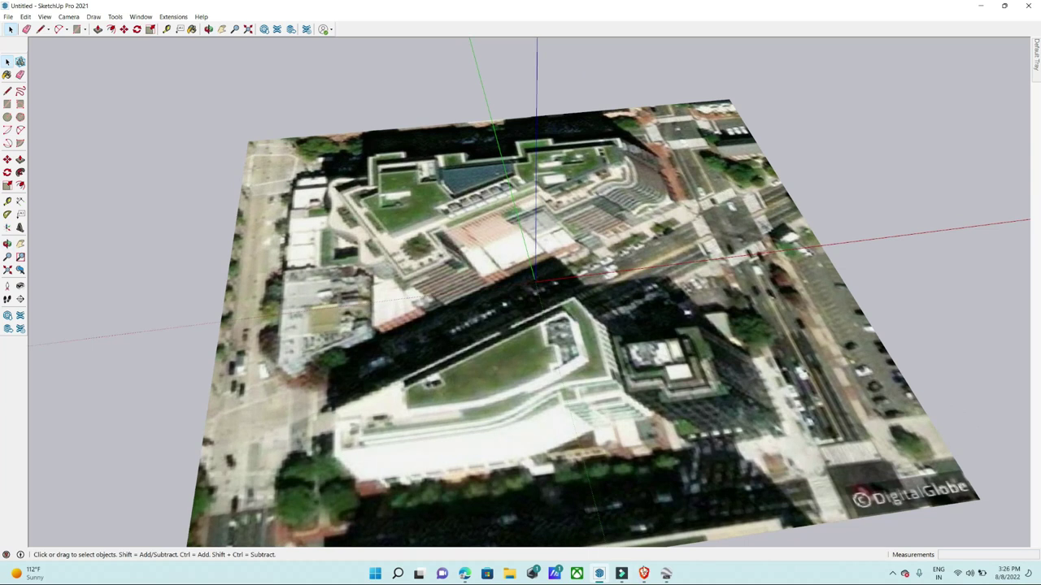
click(666, 573)
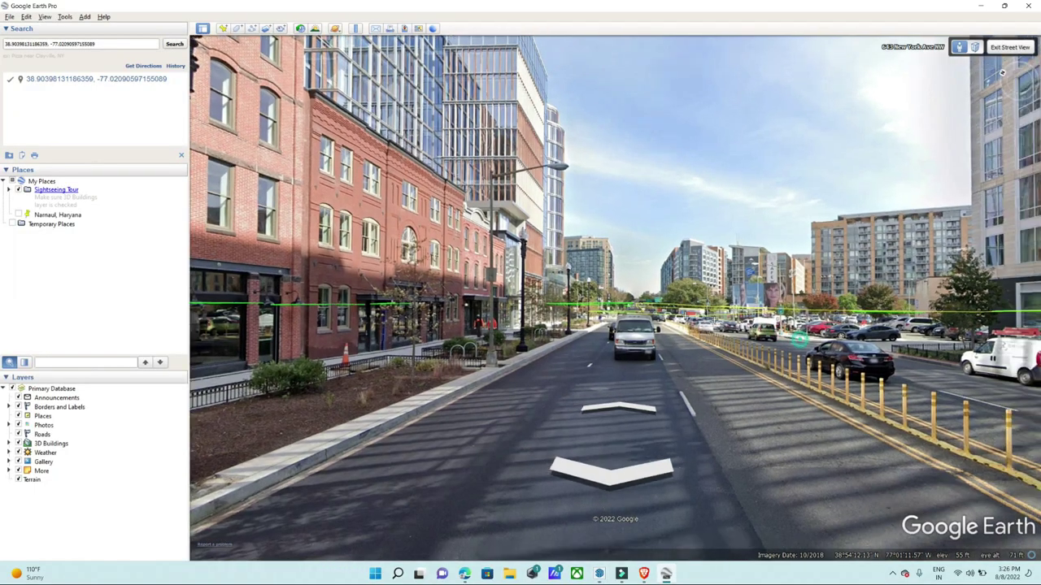
mouse_move(580, 373)
mouse_down()
mouse_move(284, 382)
mouse_move(229, 189)
mouse_move(570, 302)
mouse_move(638, 212)
mouse_move(596, 569)
mouse_up()
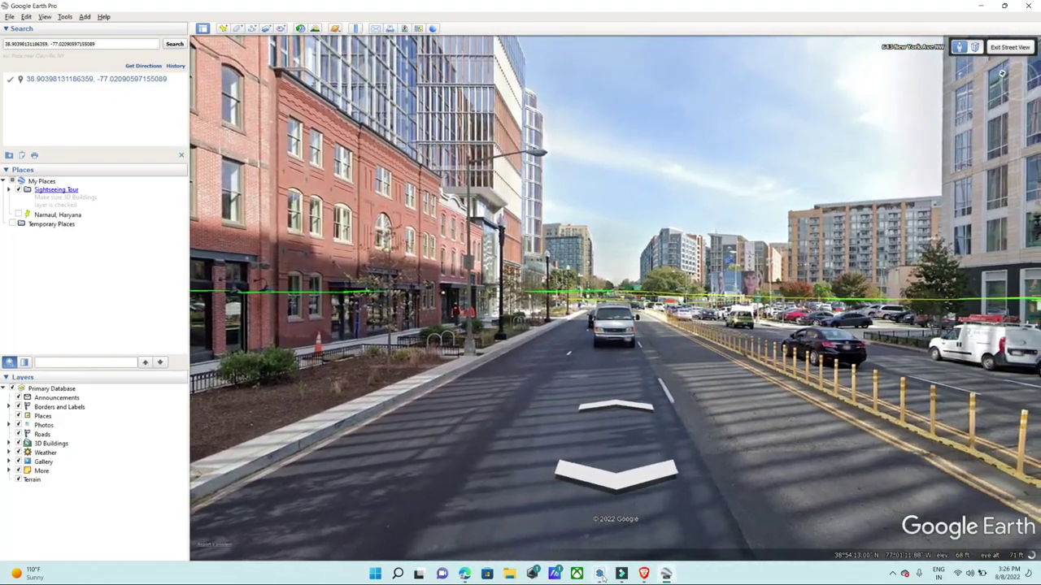
click(599, 573)
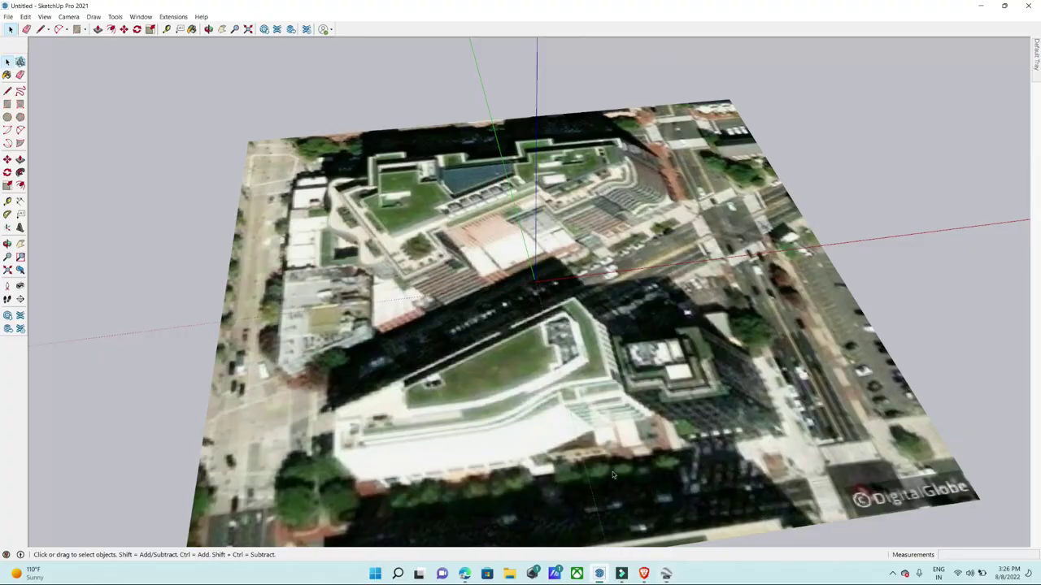
middle_drag(533, 299, 592, 318)
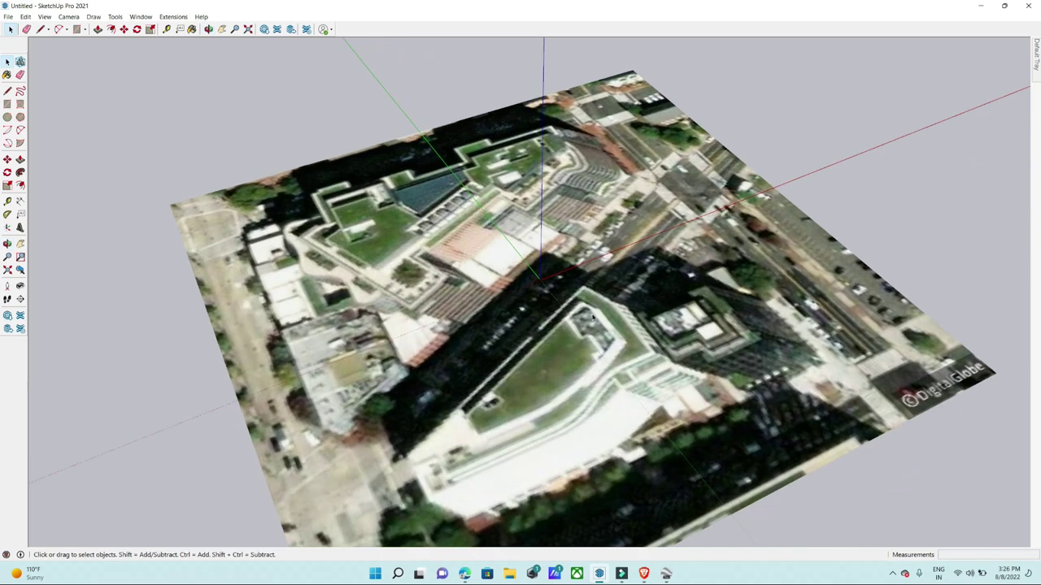
scroll(538, 282, down, 1)
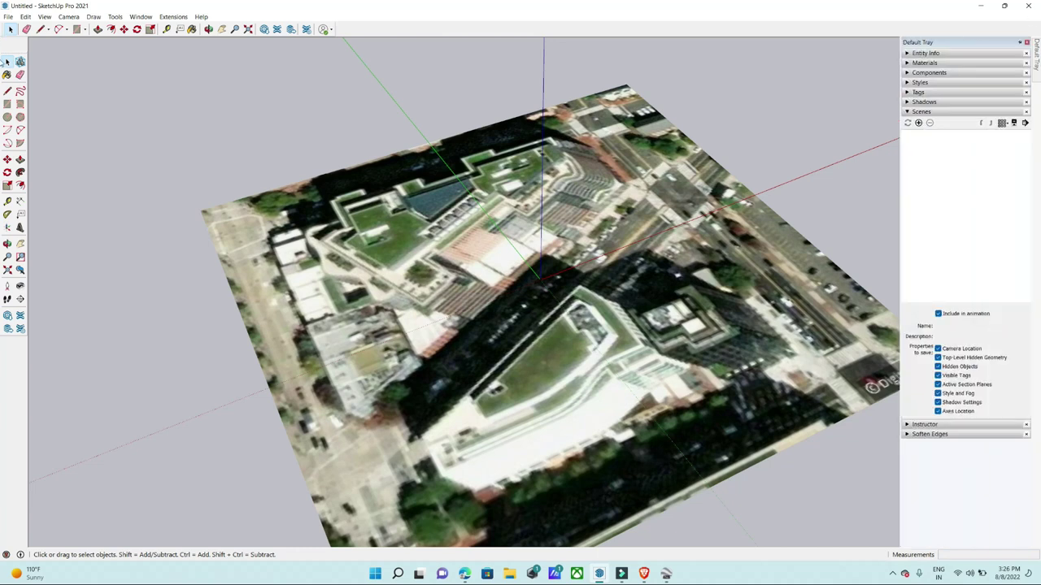
Pin the Default Tray open, collapse Scenes, and add the Components panel to the tray.
click(1021, 43)
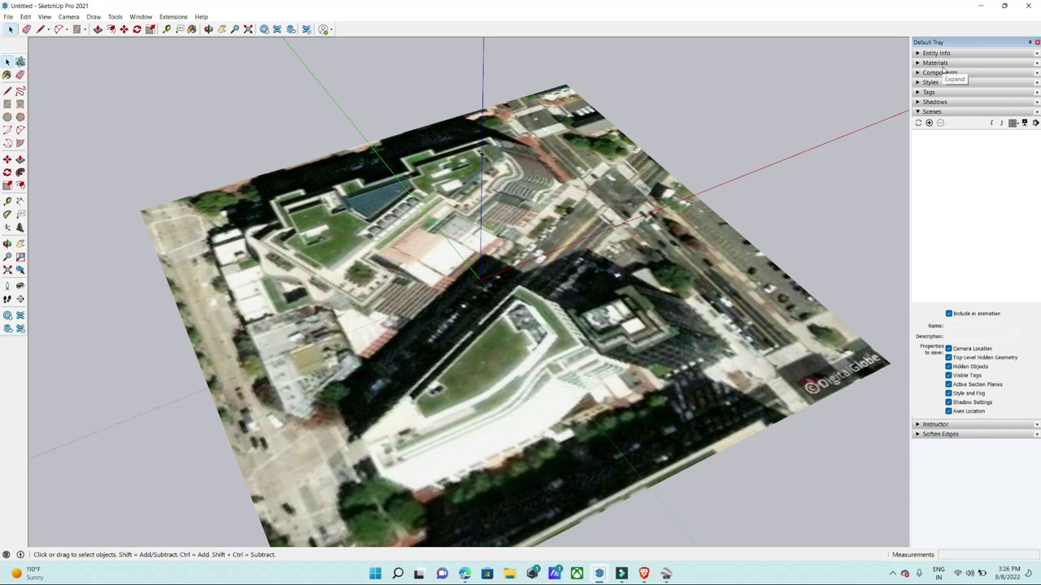
click(917, 113)
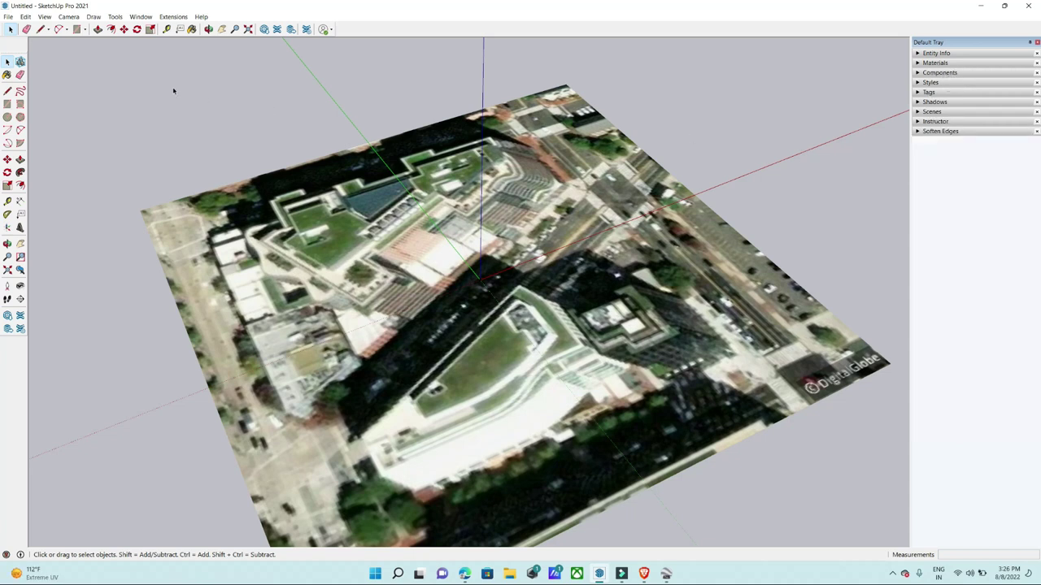
click(148, 18)
mouse_move(166, 28)
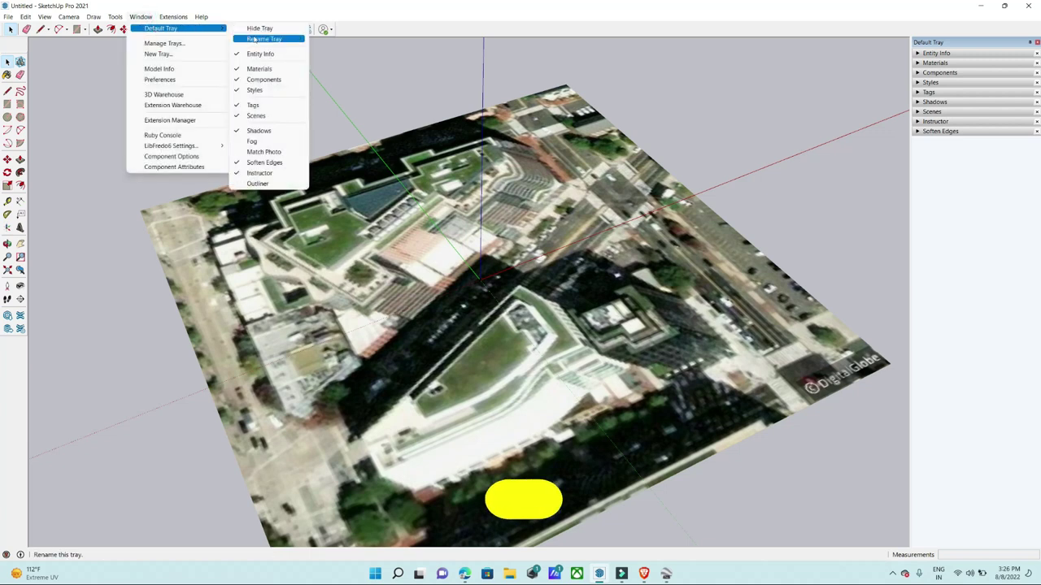
click(252, 82)
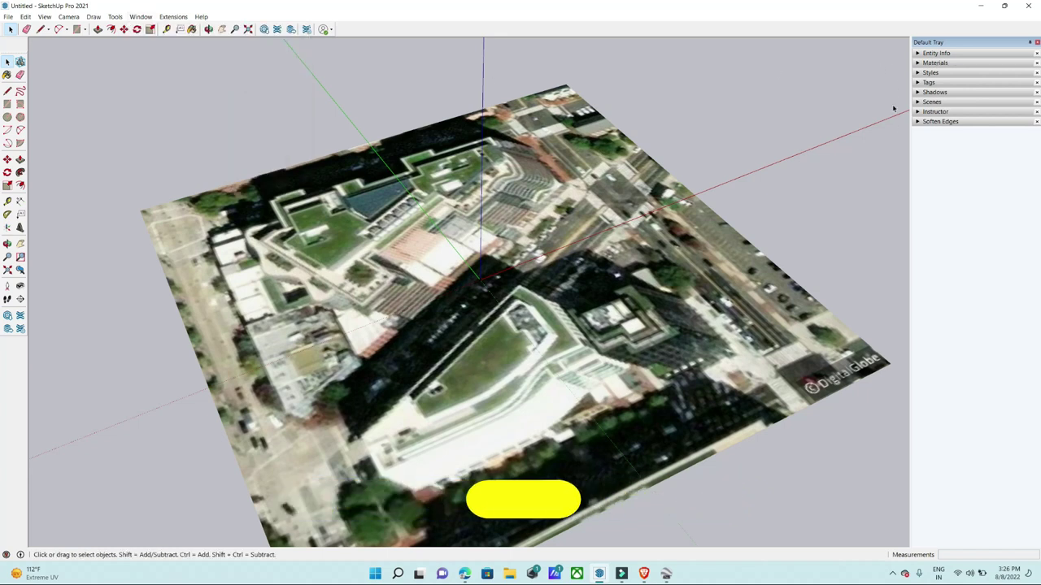
click(141, 17)
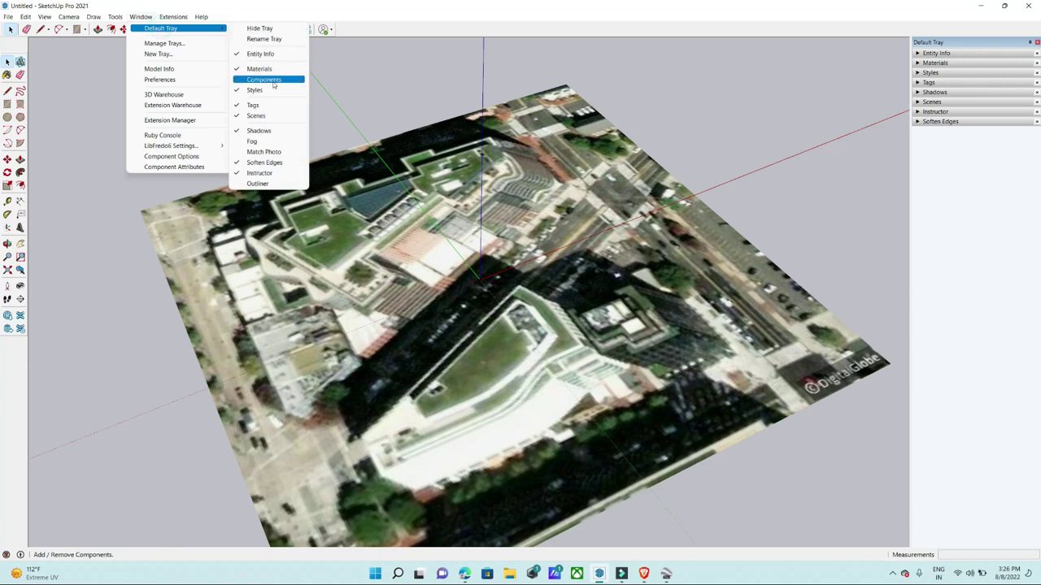
click(272, 80)
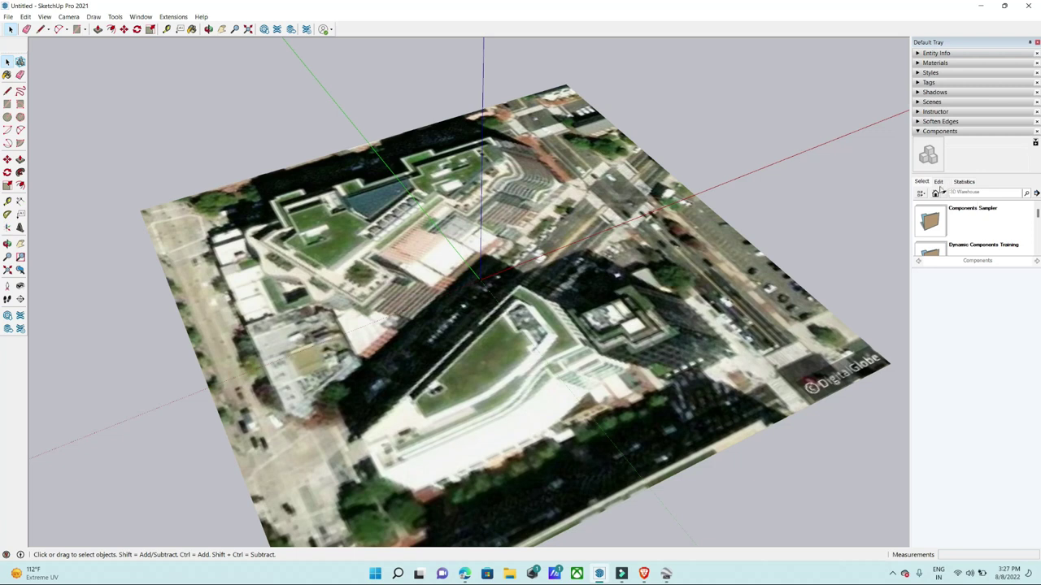
Download the NPR Building Washington DC model from the Nearby Models component collection.
click(944, 193)
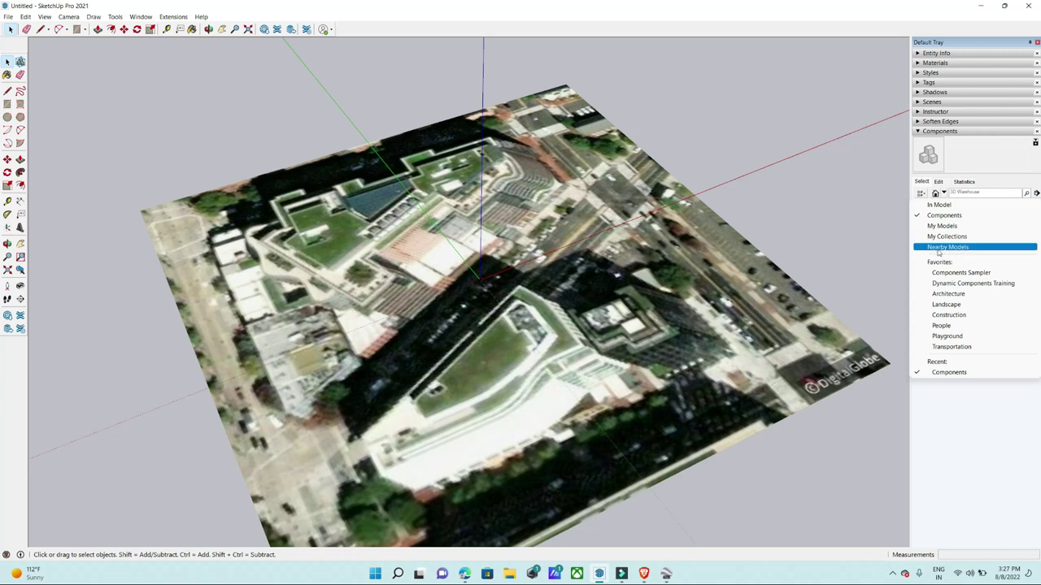
click(940, 248)
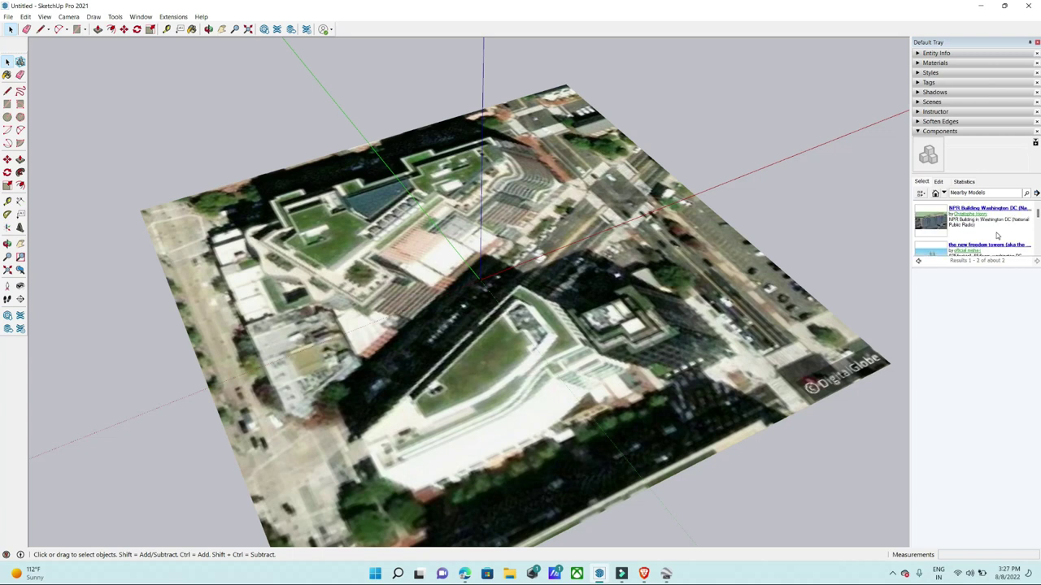
scroll(997, 236, down, 2)
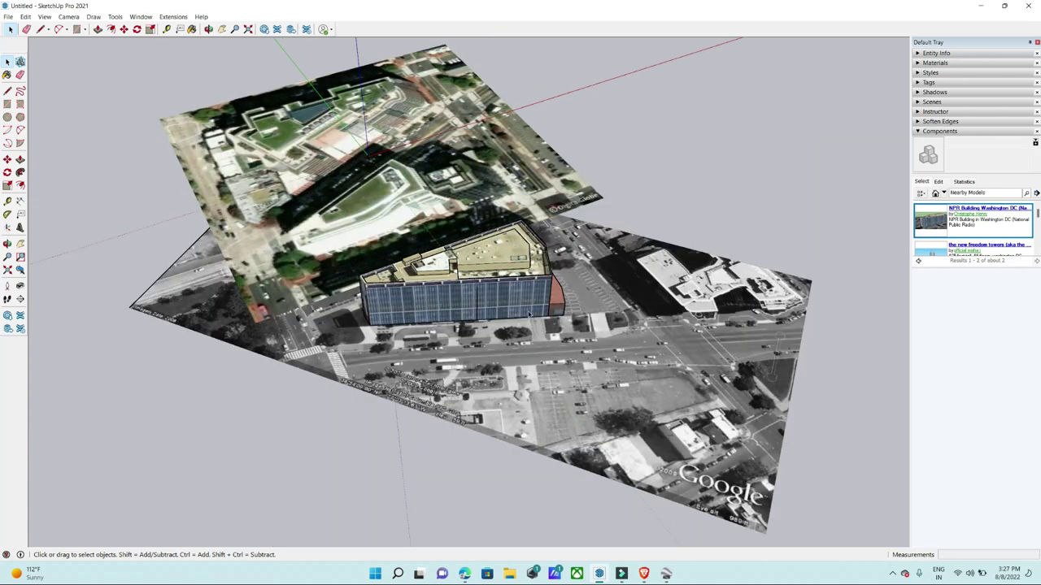
Orbit down to street level facing the NPR Building façade, then switch to Google Earth Pro.
middle_drag(529, 315, 657, 350)
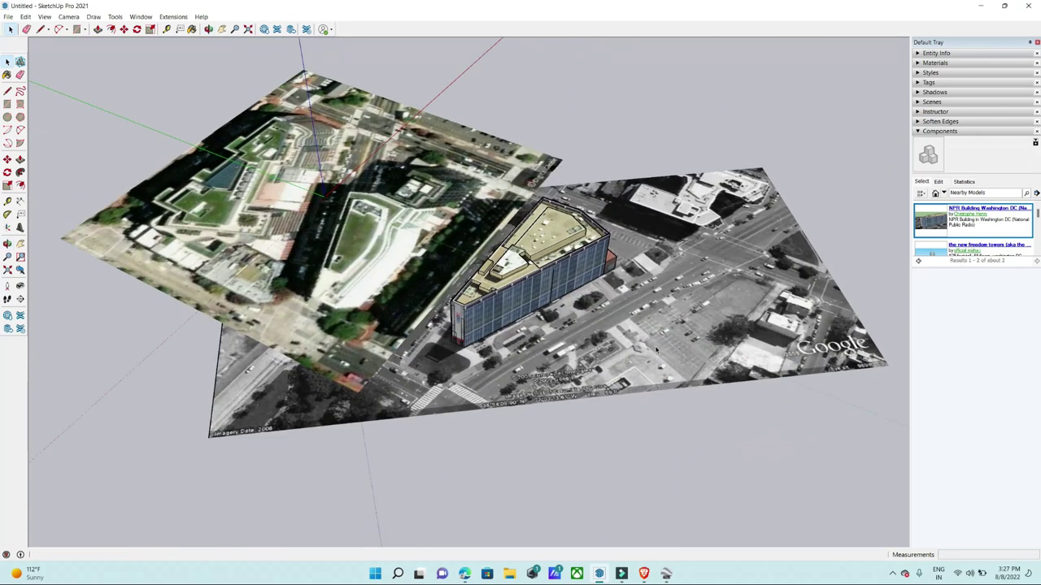
scroll(657, 350, up, 3)
scroll(656, 350, up, 3)
middle_drag(657, 350, 789, 286)
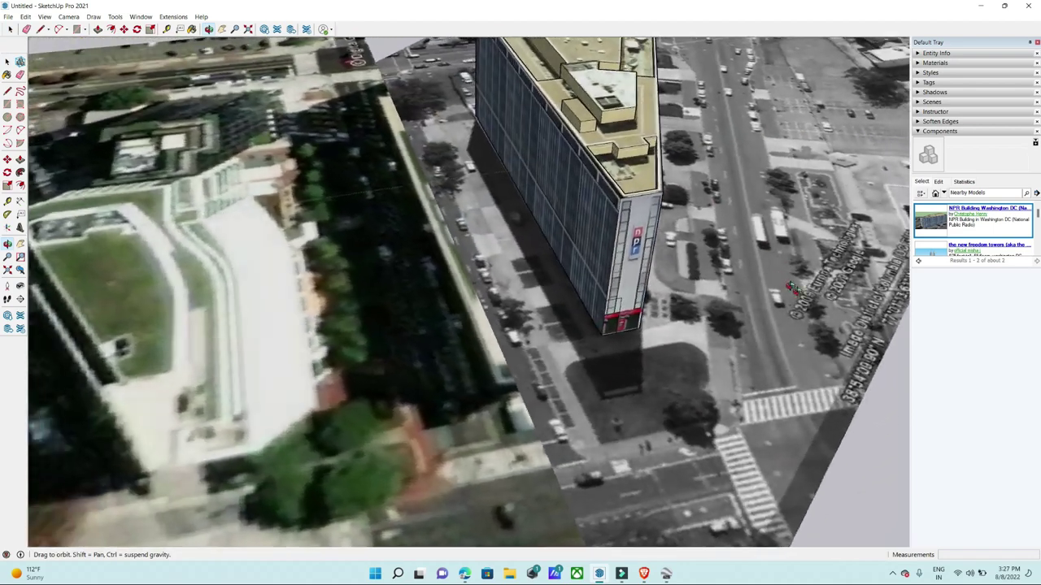
scroll(788, 287, up, 2)
scroll(638, 272, up, 3)
mouse_move(638, 273)
middle_down()
mouse_move(391, 375)
mouse_move(484, 244)
middle_up()
scroll(391, 375, down, 3)
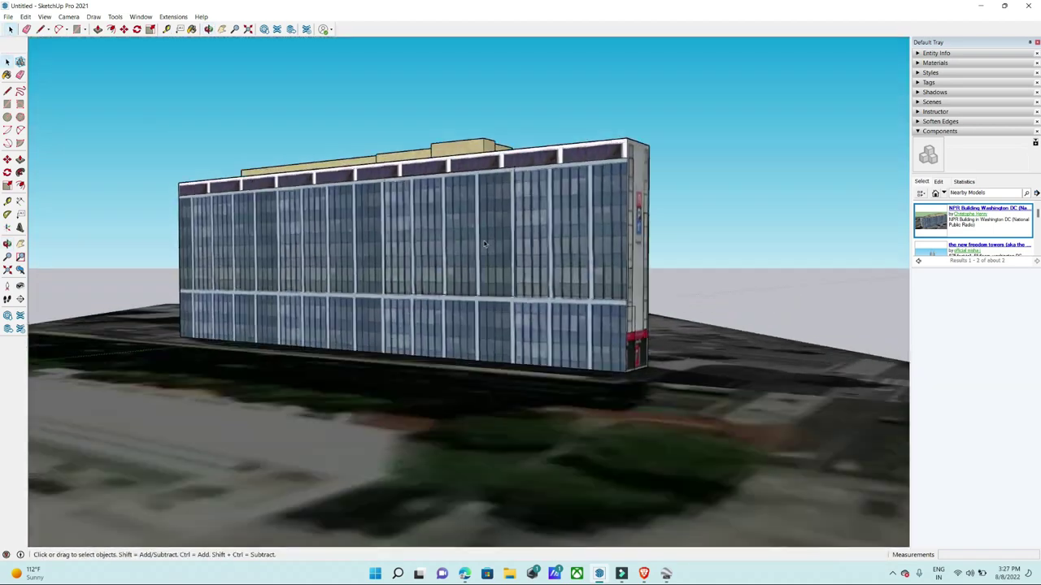
scroll(483, 244, up, 2)
click(665, 574)
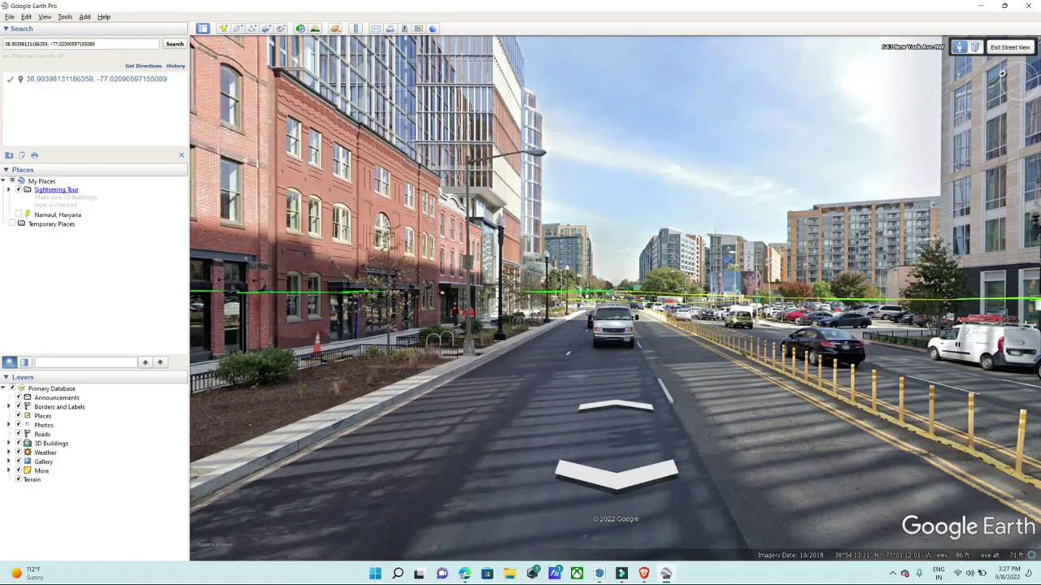
Turn Street View toward the tall glass building, then return to SketchUp's overhead model view.
mouse_move(1002, 74)
mouse_down()
mouse_move(1015, 99)
mouse_move(1026, 98)
mouse_up()
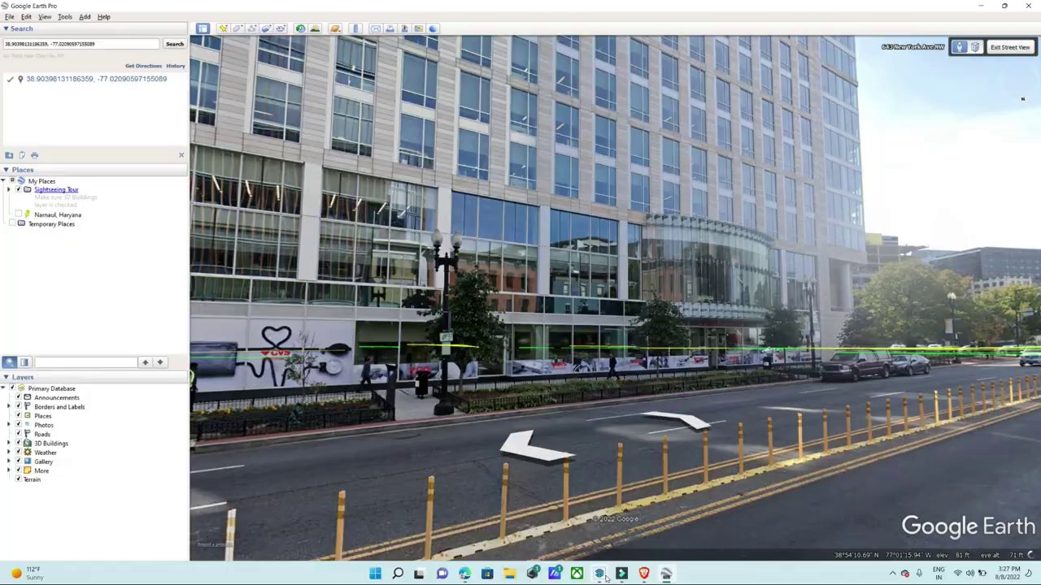
click(599, 573)
mouse_move(555, 284)
middle_down()
mouse_move(512, 553)
mouse_move(385, 348)
mouse_move(603, 342)
mouse_move(398, 418)
mouse_move(520, 350)
middle_up()
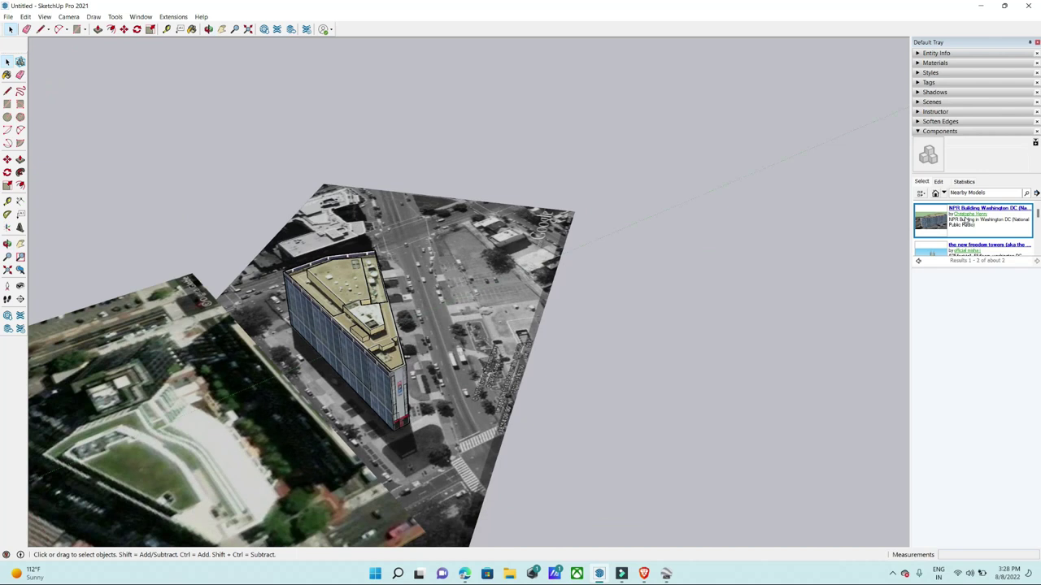
Load the freedom towers model and orbit from ground level to a steep top-down view.
scroll(951, 213, down, 2)
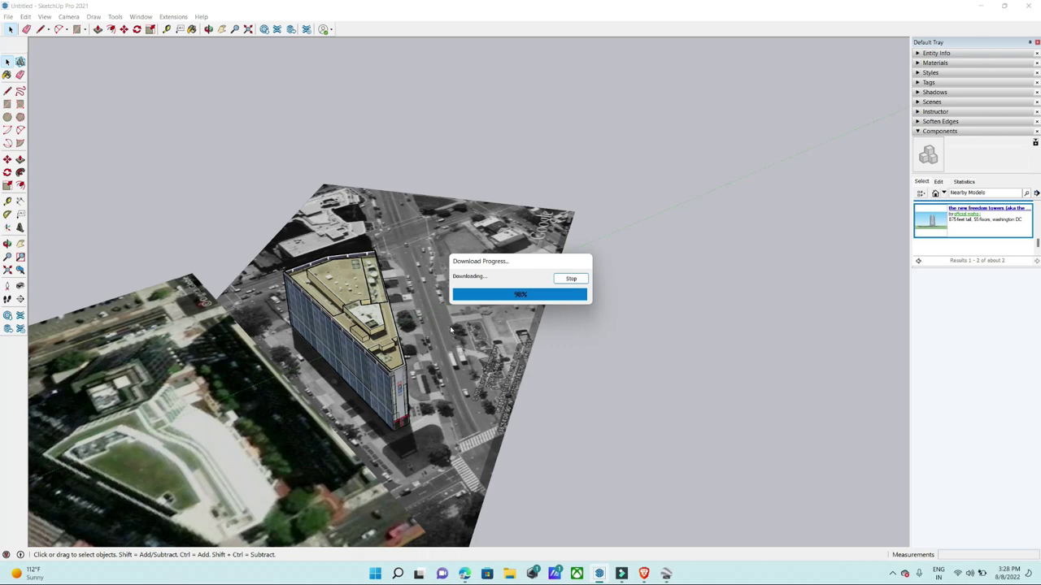
mouse_move(451, 329)
middle_down()
mouse_move(416, 284)
mouse_move(350, 385)
middle_up()
scroll(415, 284, up, 5)
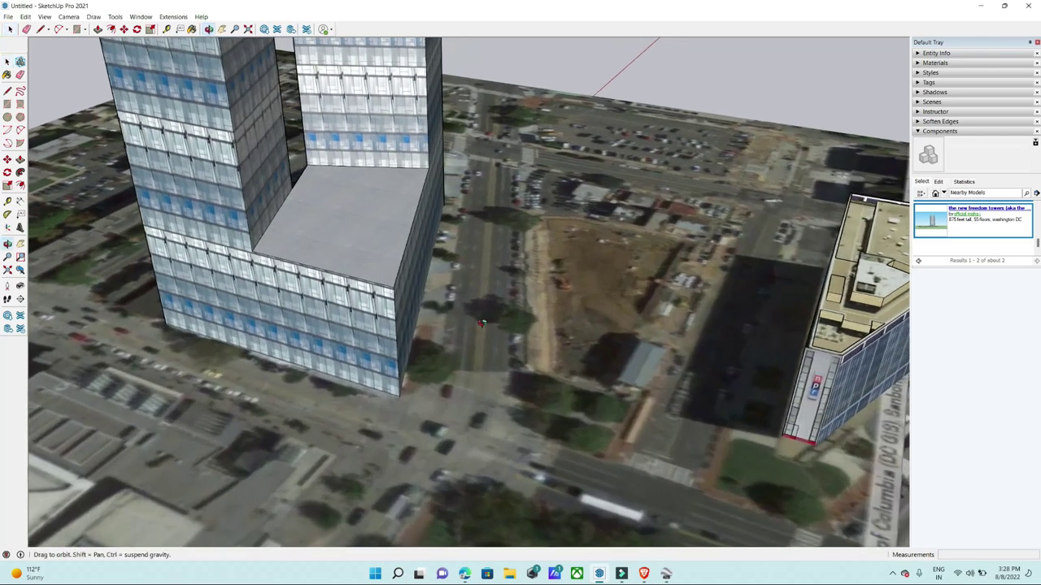
scroll(350, 384, up, 5)
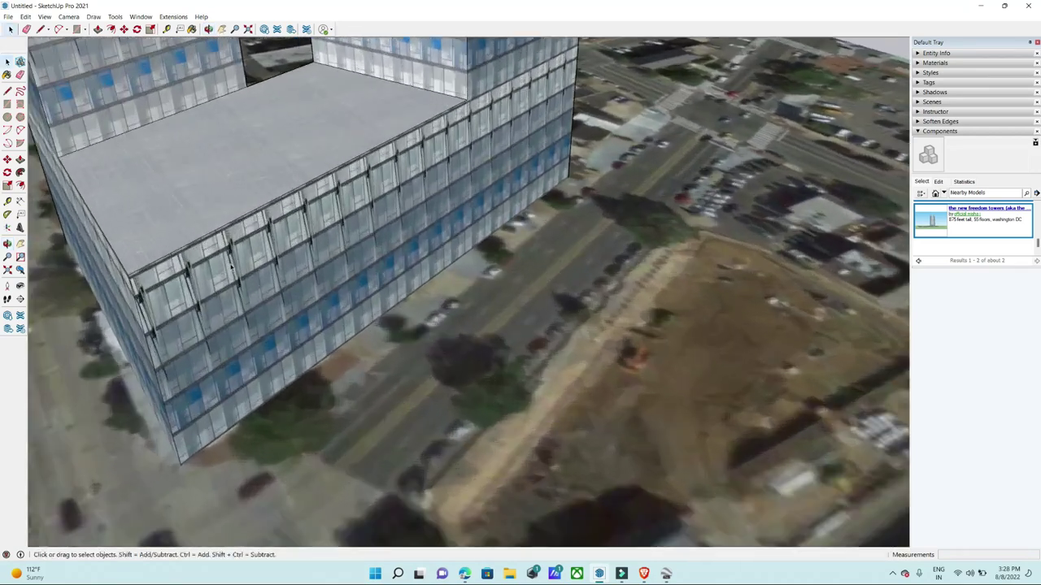
mouse_move(350, 384)
middle_down()
mouse_move(353, 184)
mouse_move(306, 238)
mouse_move(496, 254)
mouse_move(569, 224)
middle_up()
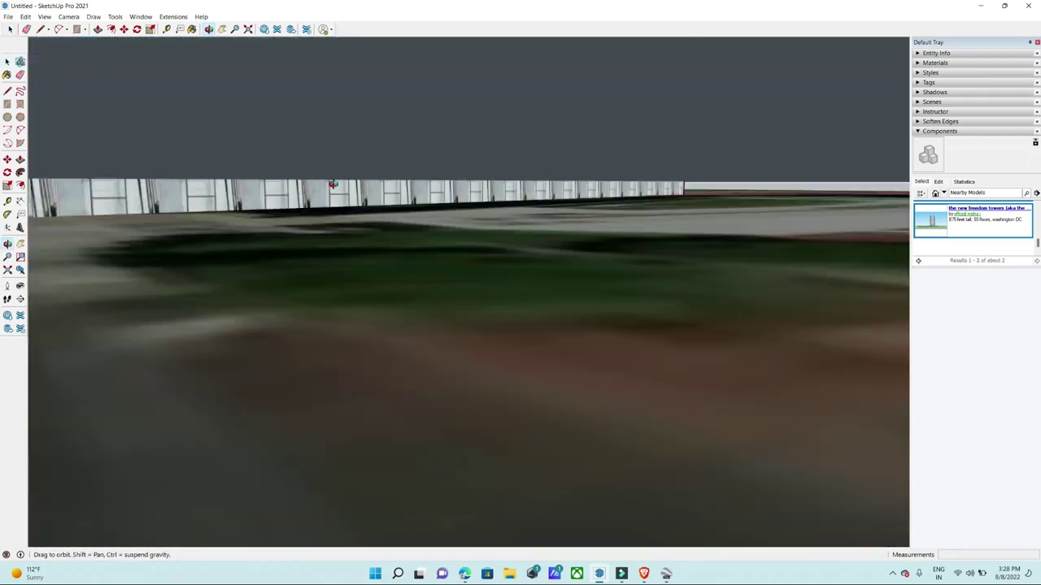
scroll(496, 254, down, 10)
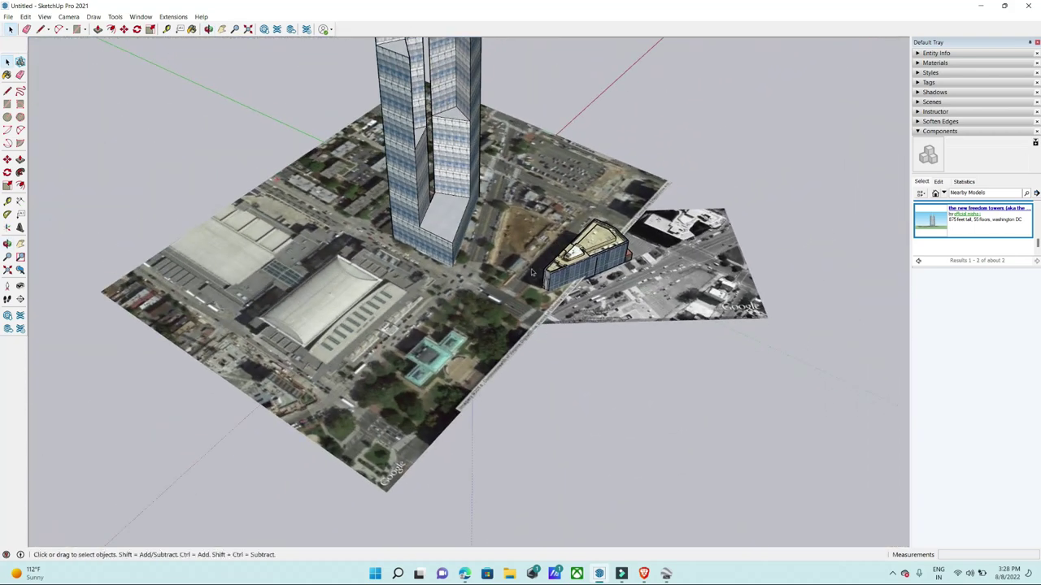
scroll(569, 223, up, 3)
mouse_move(657, 260)
middle_down()
mouse_move(789, 167)
mouse_move(657, 260)
mouse_move(689, 254)
middle_up()
Unlock and delete the terrain image inside the NPR building group.
scroll(667, 256, up, 3)
click(675, 255)
double_click(685, 252)
right_click(690, 254)
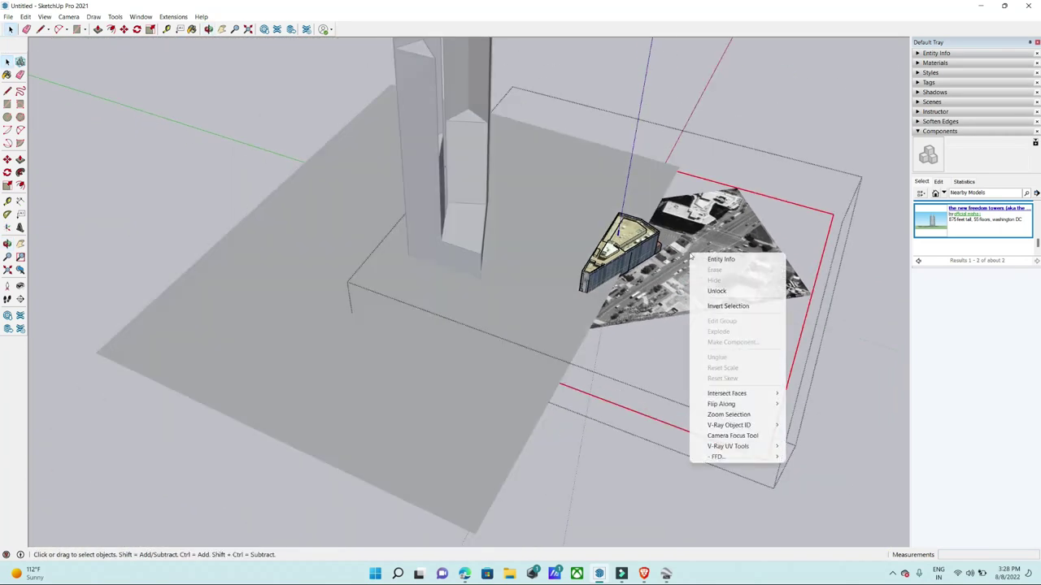
click(716, 291)
key(Delete)
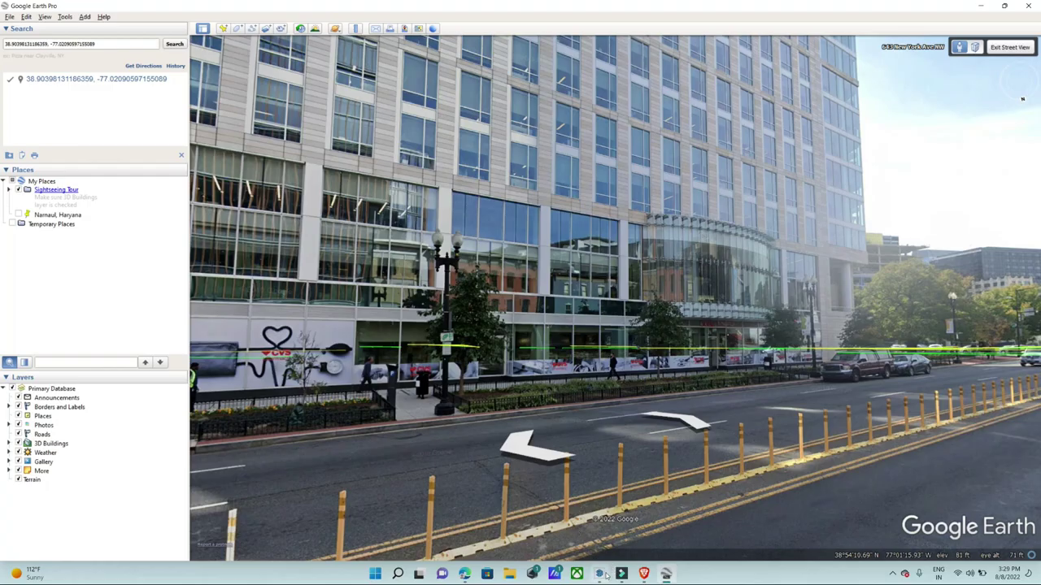
Unlock the site terrain and try deleting it, undoing the deletion both times.
click(602, 574)
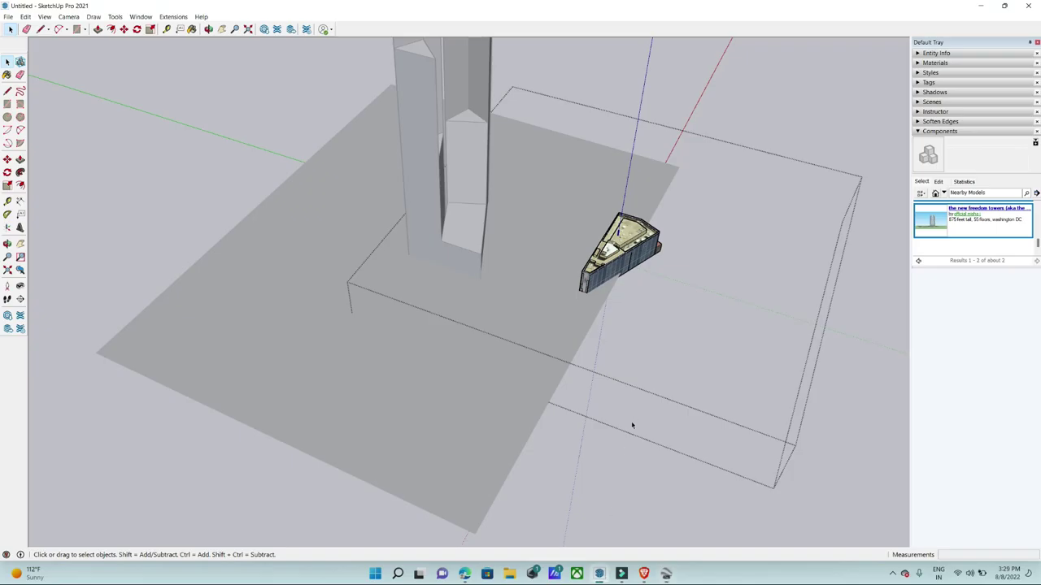
scroll(649, 333, up, 3)
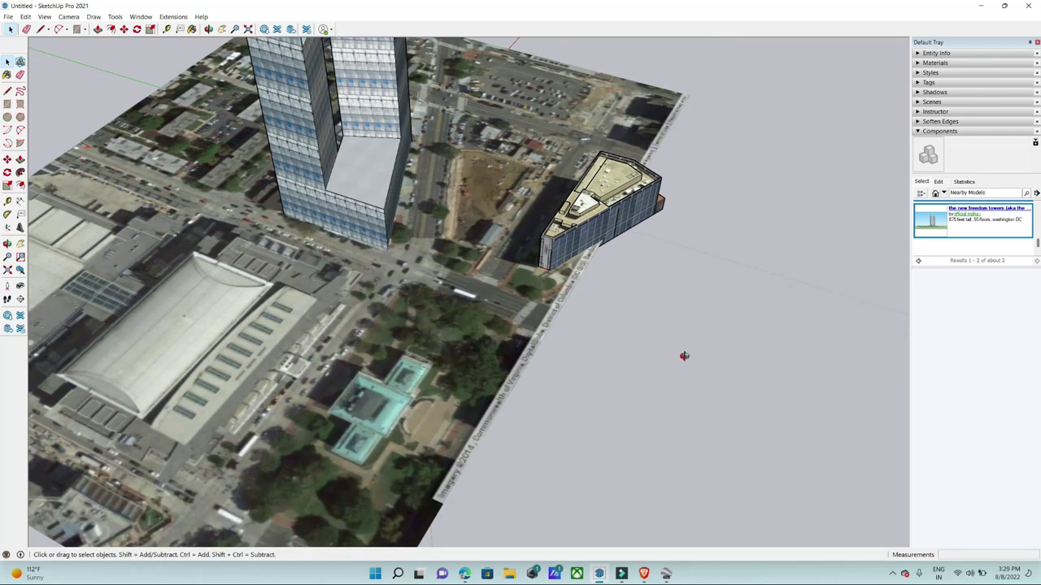
scroll(684, 355, down, 5)
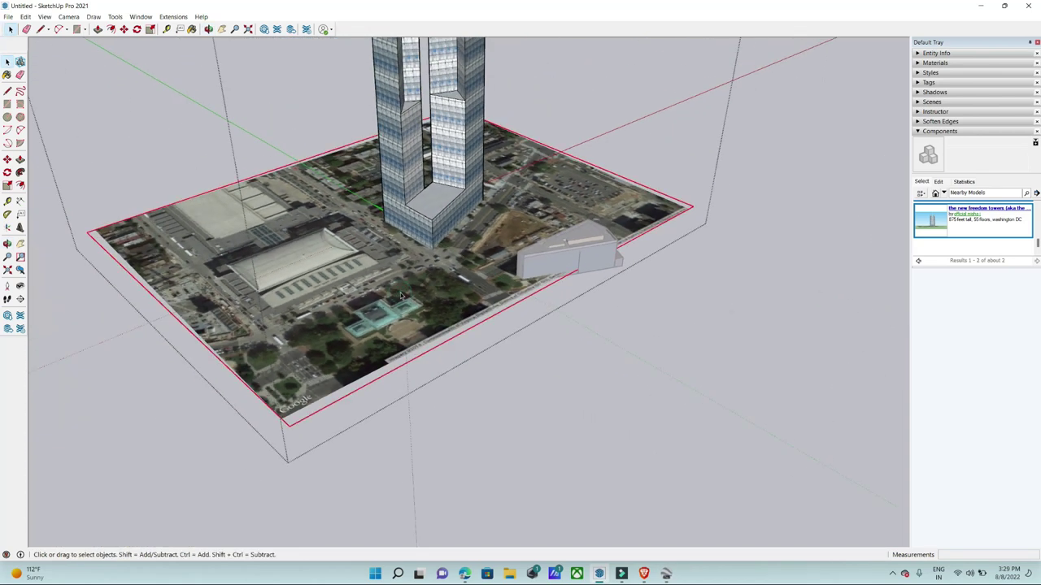
right_click(400, 295)
click(443, 333)
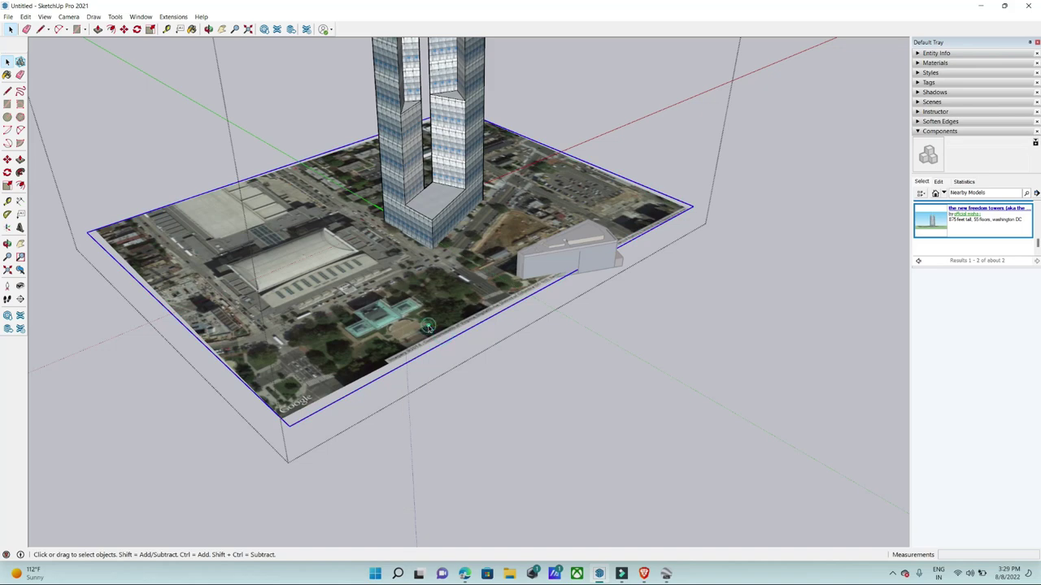
key(Delete)
key(ctrl+z)
scroll(548, 301, up, 10)
mouse_move(552, 259)
middle_down()
mouse_move(371, 216)
mouse_move(423, 244)
middle_up()
scroll(455, 284, down, 10)
middle_drag(455, 309, 503, 323)
key(Delete)
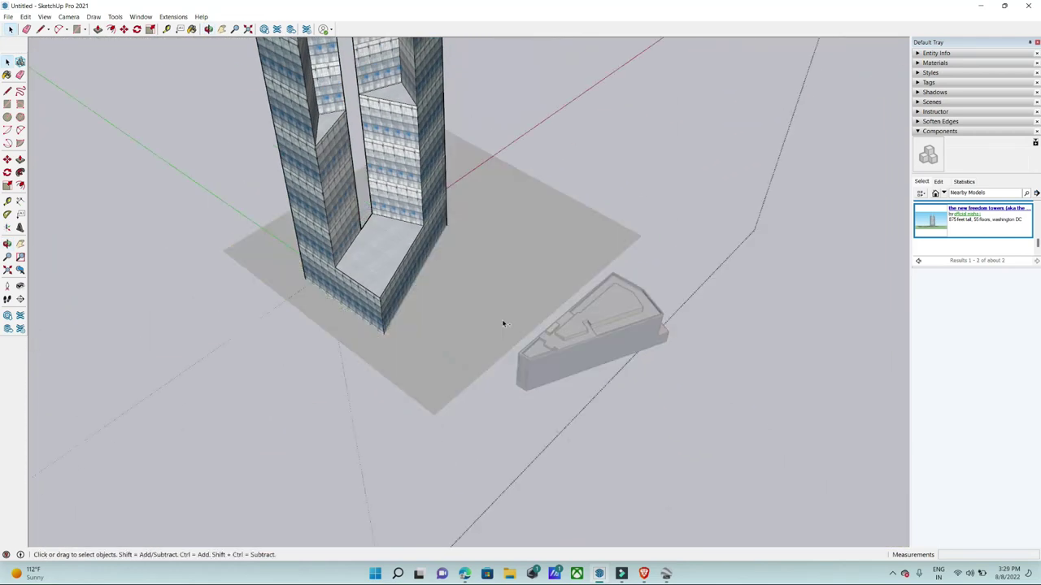
key(ctrl+z)
Hide the towers' terrain image, then unlock and delete the remaining site terrain.
middle_drag(753, 330, 519, 234)
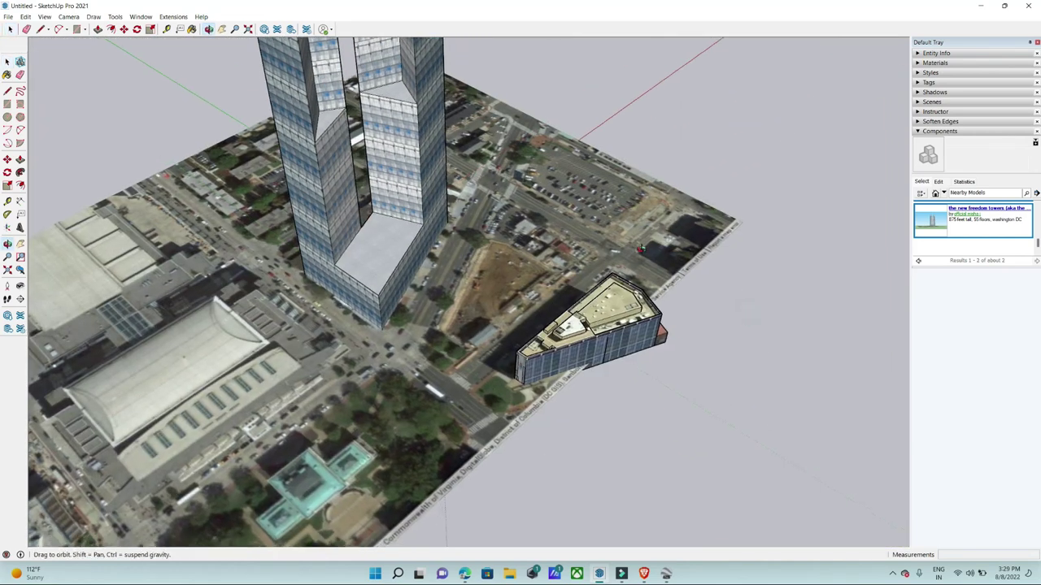
scroll(458, 264, up, 5)
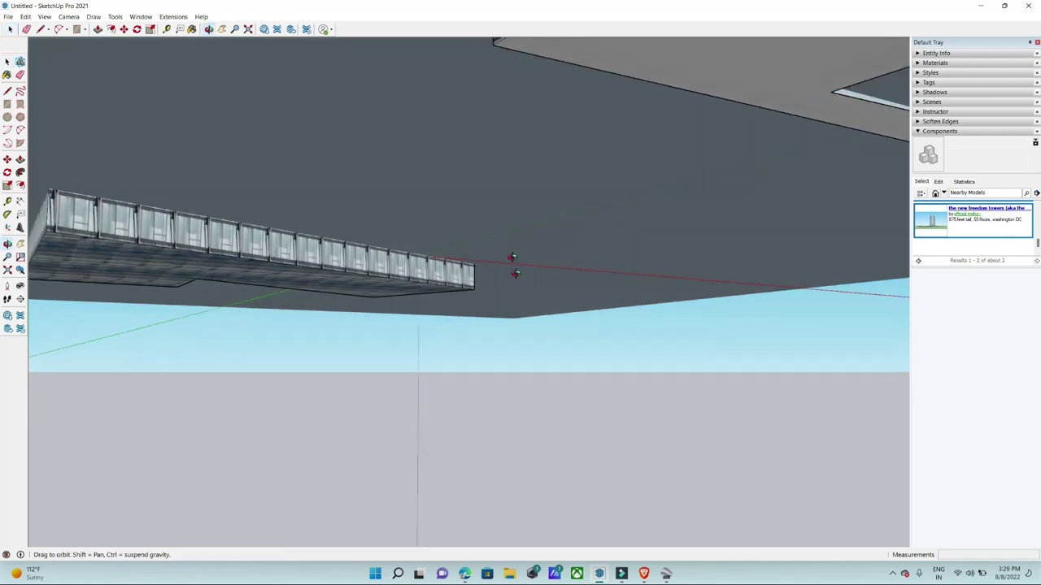
middle_drag(457, 265, 467, 317)
scroll(467, 317, up, 5)
right_click(496, 309)
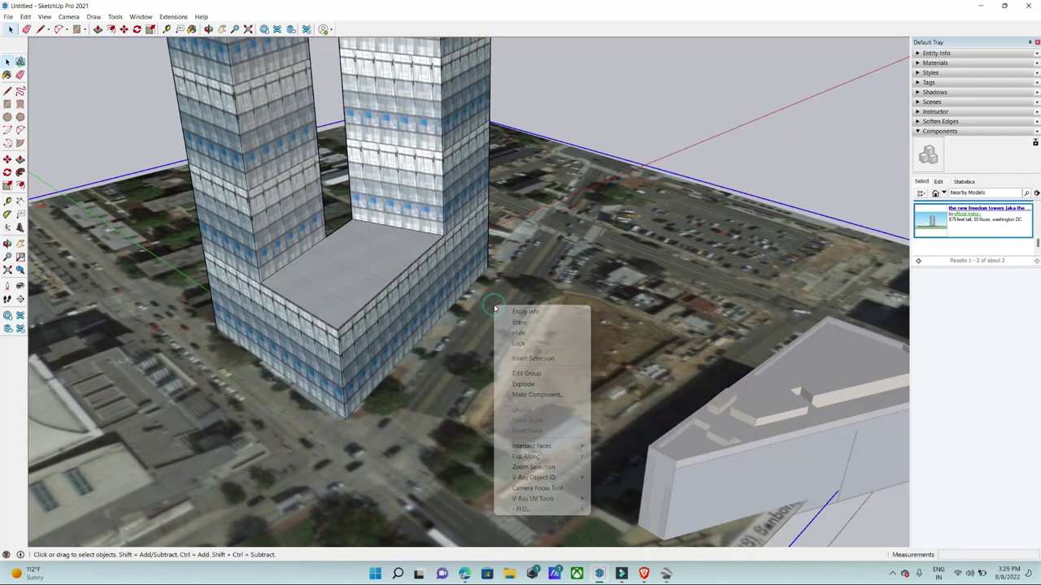
click(519, 333)
scroll(570, 316, down, 4)
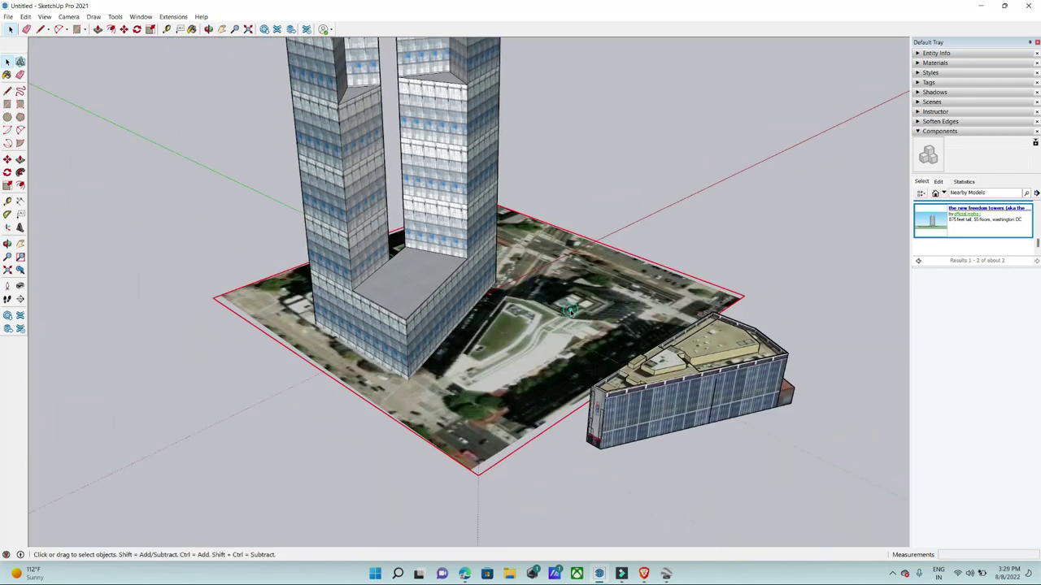
right_click(574, 309)
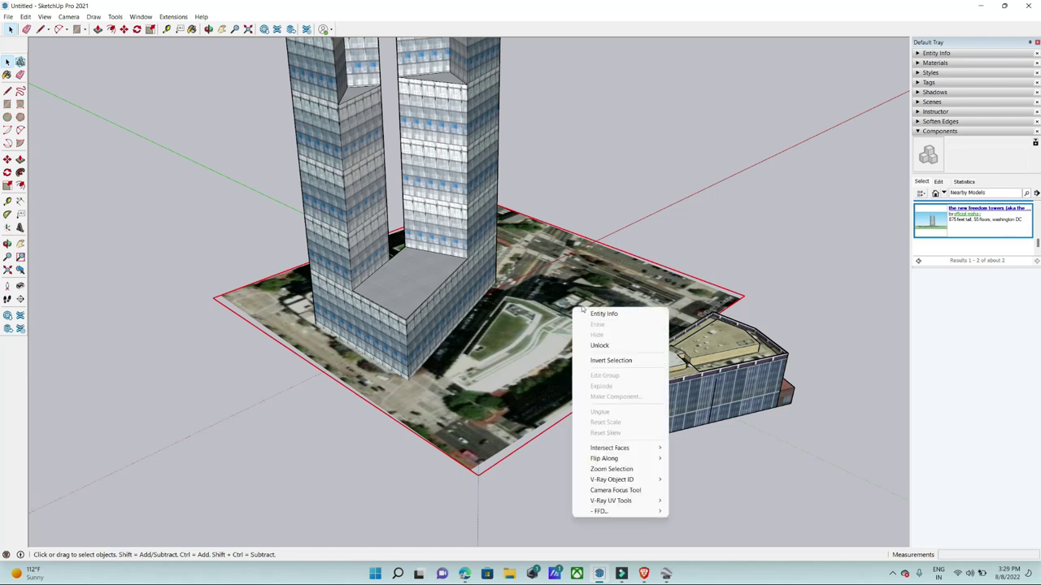
click(599, 346)
key(Delete)
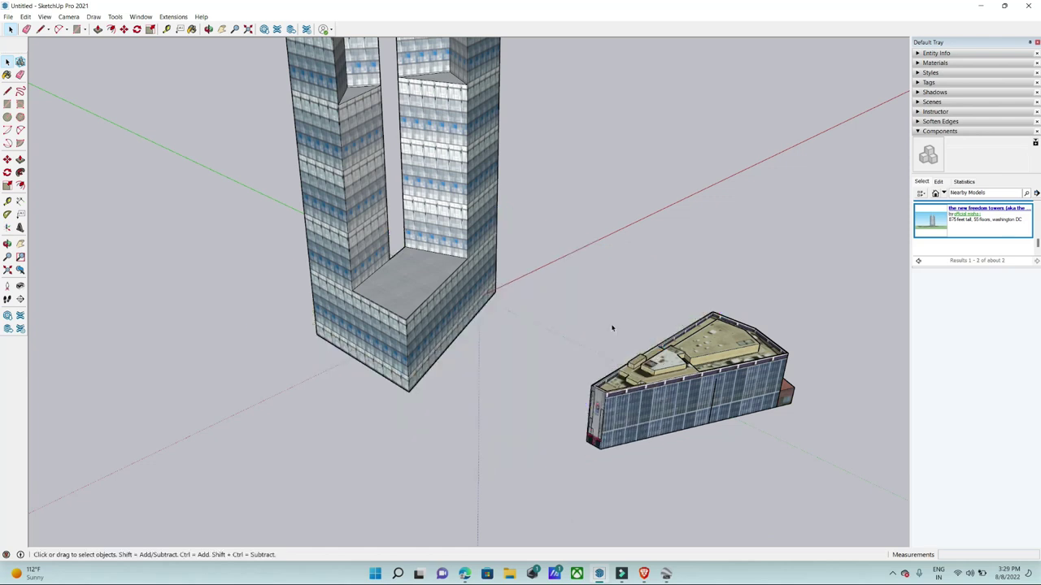
Restore the hidden terrain with Edit > Unhide > All and check the site from above and below.
right_click(429, 289)
click(515, 234)
click(27, 16)
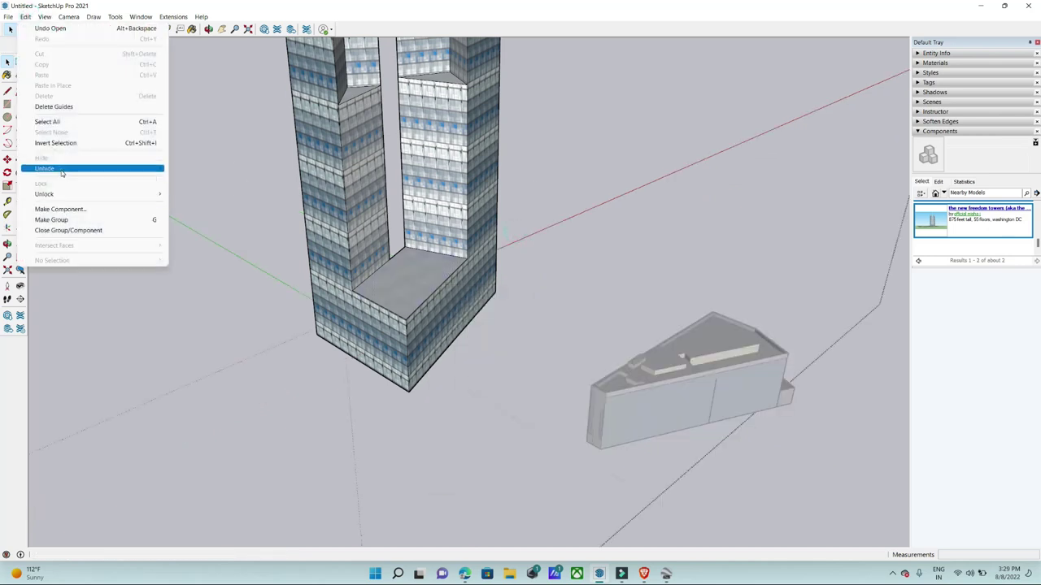
click(196, 189)
mouse_move(686, 216)
middle_down()
mouse_move(876, 239)
mouse_move(778, 209)
middle_up()
scroll(731, 222, up, 3)
scroll(727, 228, up, 3)
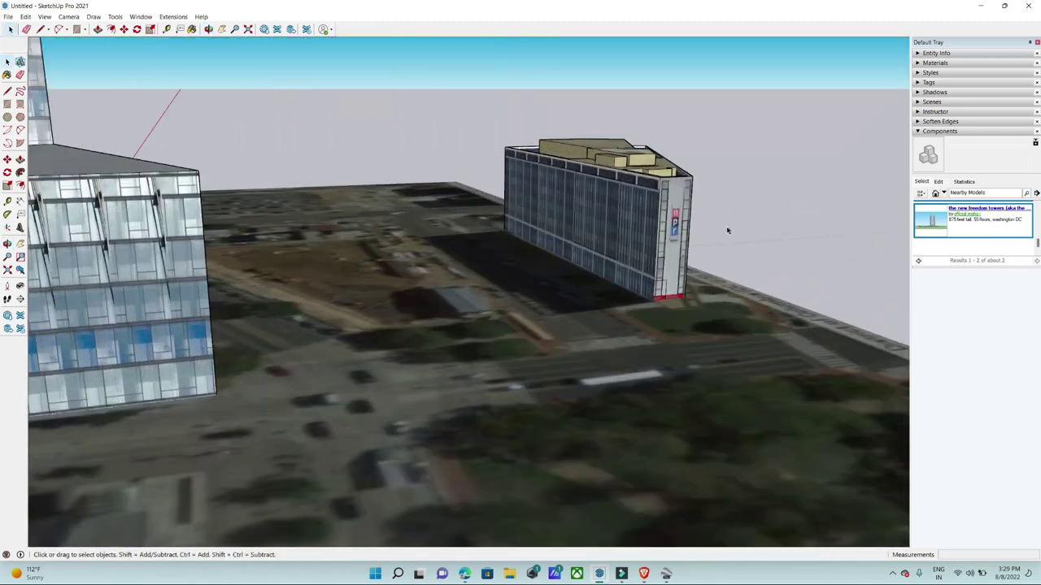
scroll(683, 215, up, 3)
scroll(683, 216, down, 3)
scroll(683, 215, down, 3)
scroll(683, 216, down, 2)
mouse_move(683, 216)
middle_down()
mouse_move(448, 198)
mouse_move(750, 244)
mouse_move(631, 280)
mouse_move(476, 174)
mouse_move(478, 273)
mouse_move(454, 371)
middle_up()
scroll(716, 236, up, 3)
scroll(732, 240, up, 3)
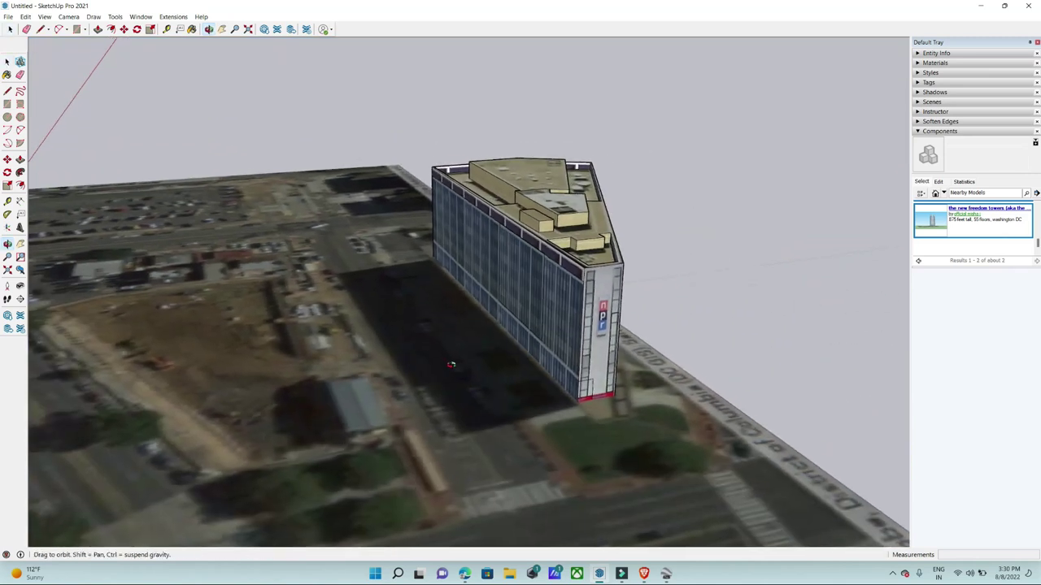
Turn on shadows from the Shadows settings and orbit around the NPR building.
click(918, 93)
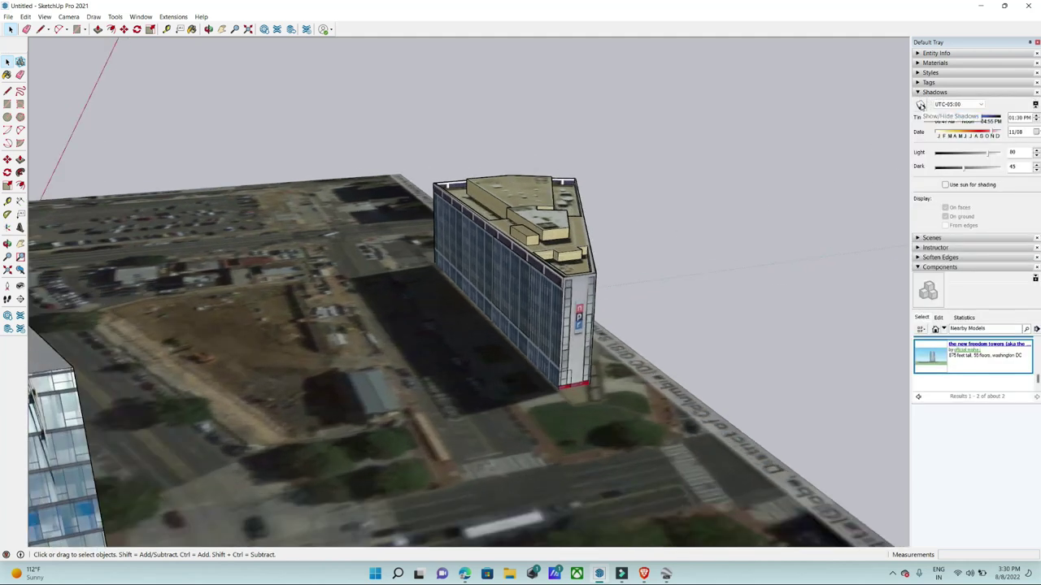
click(920, 105)
middle_drag(372, 312, 436, 305)
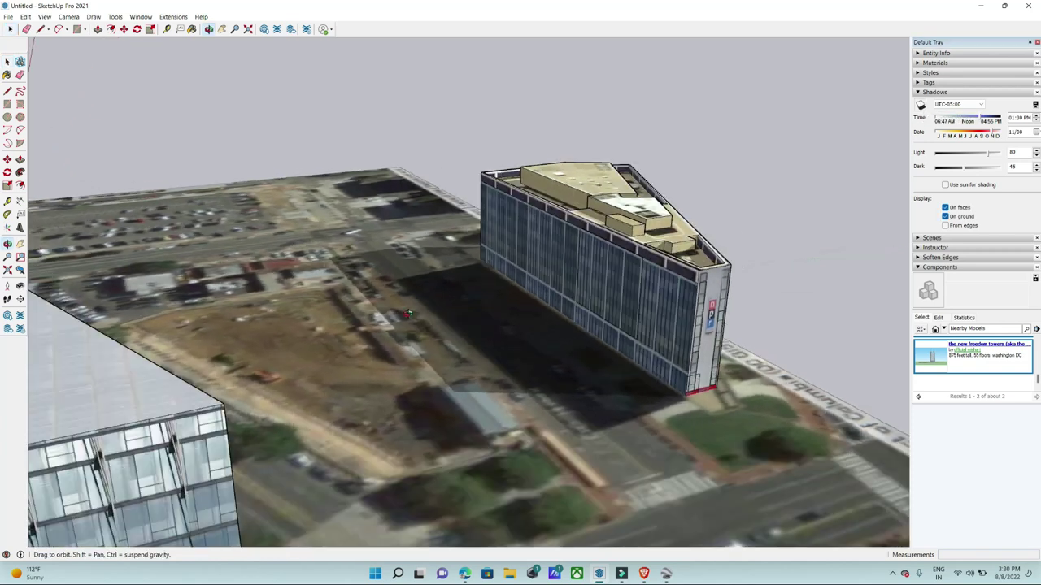
scroll(630, 297, up, 3)
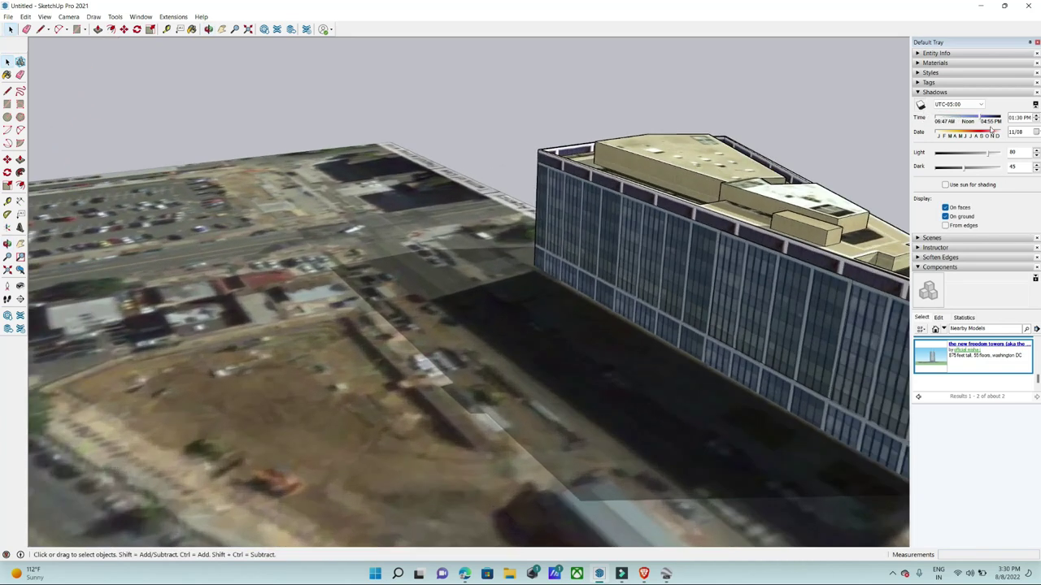
Set the shadow date to 10/22 and the time to 11:35 AM.
mouse_move(992, 136)
mouse_down()
mouse_move(967, 140)
mouse_move(1003, 140)
mouse_up()
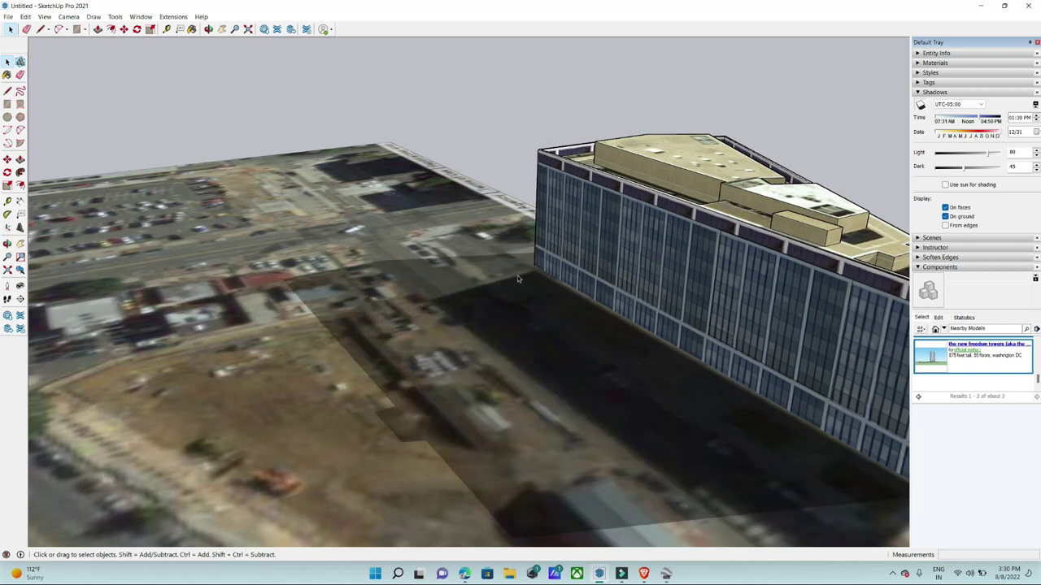
middle_drag(564, 380, 452, 322)
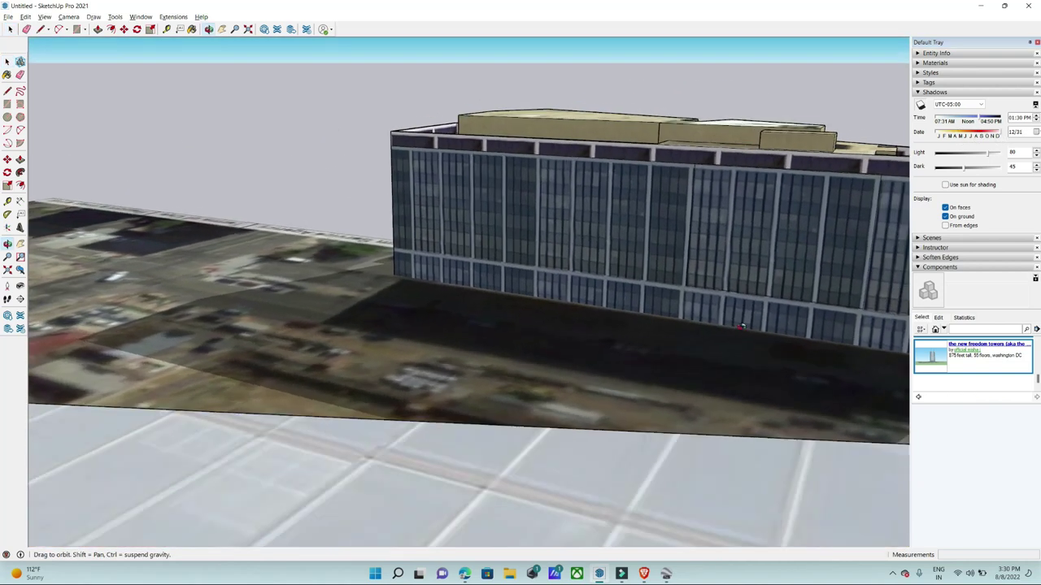
scroll(416, 283, up, 2)
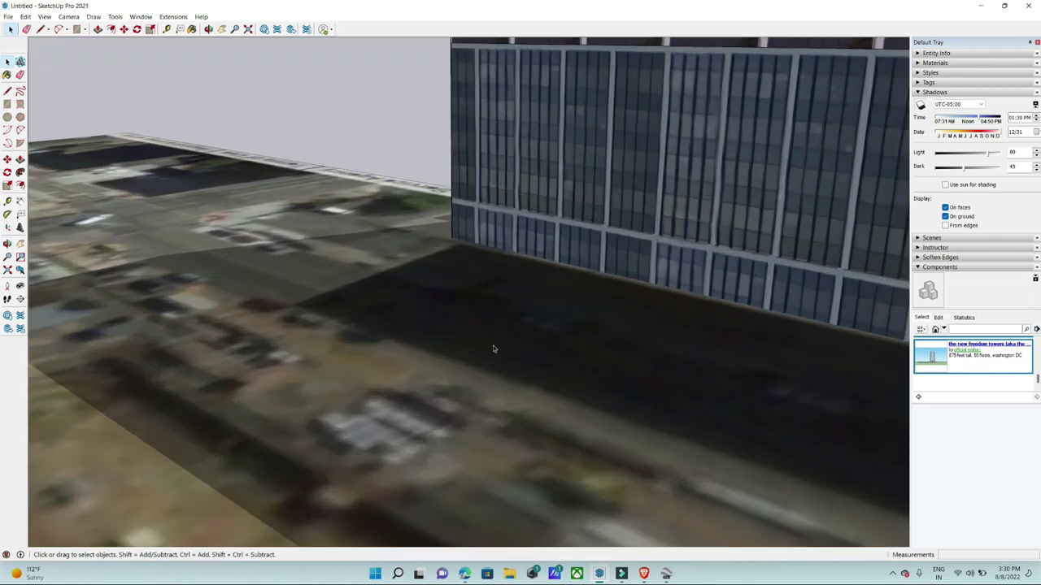
scroll(492, 349, down, 2)
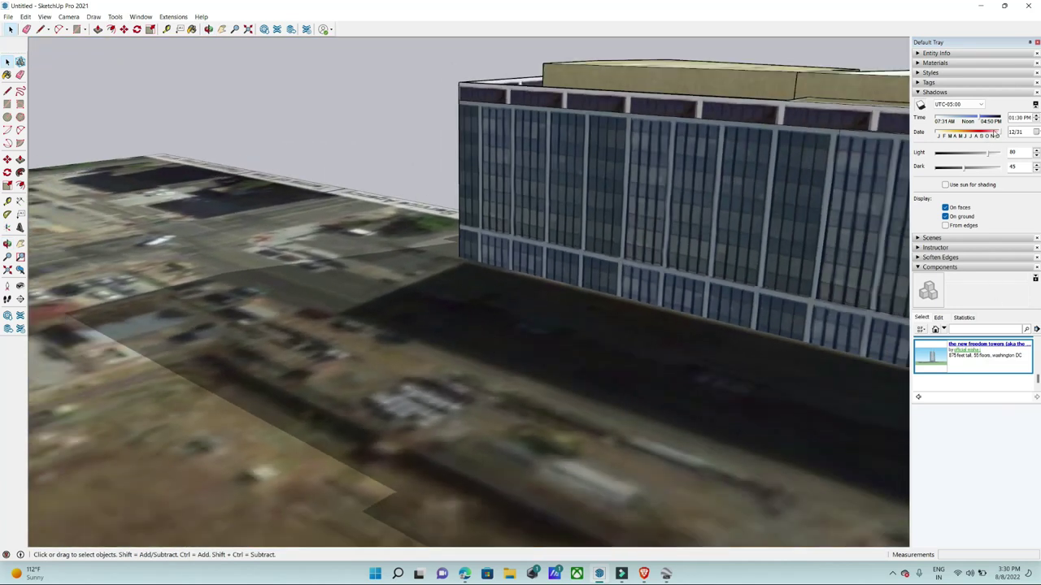
drag(1000, 133, 989, 135)
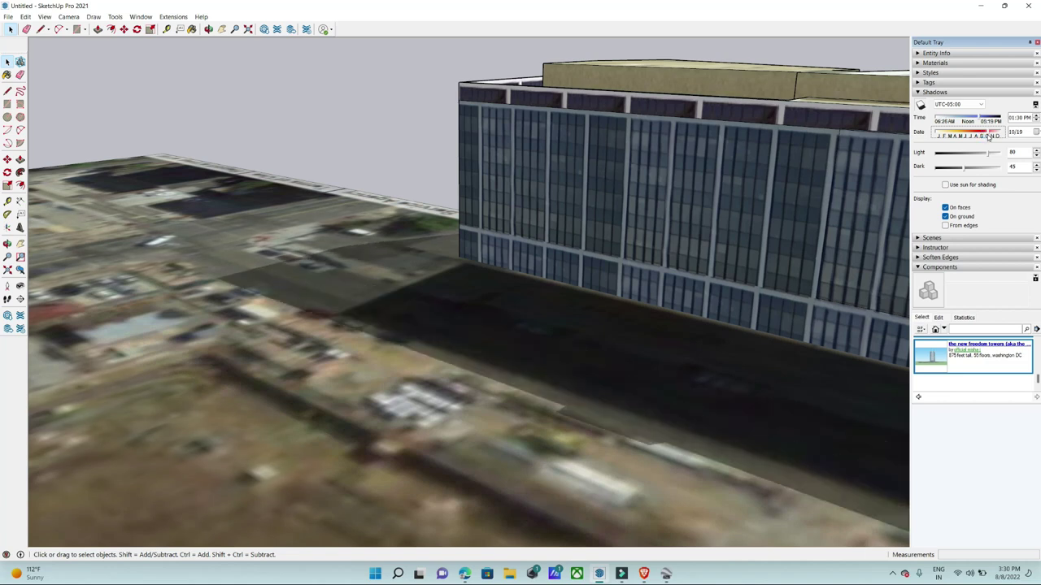
drag(980, 120, 960, 129)
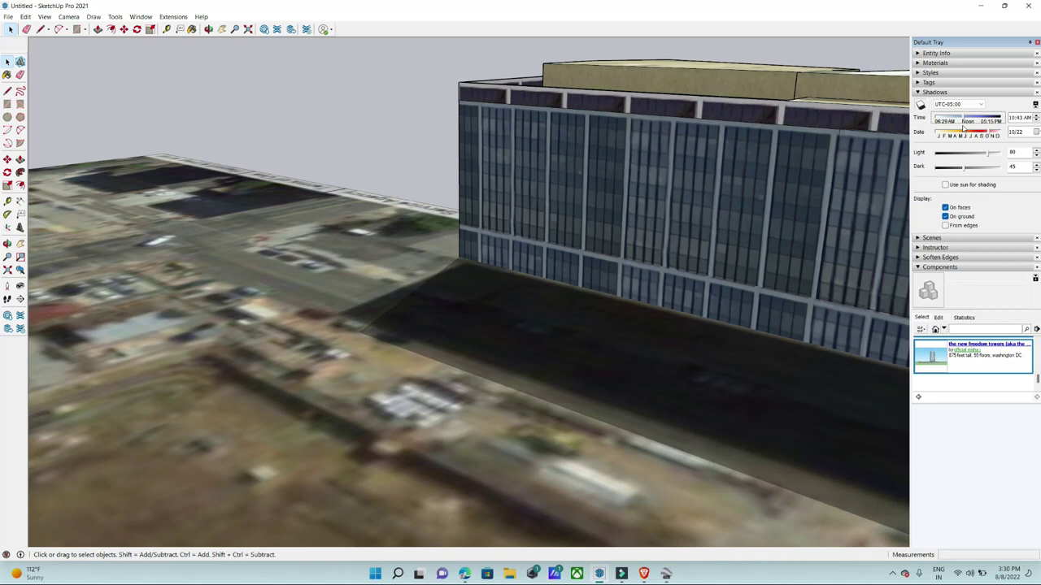
mouse_move(869, 374)
middle_down()
mouse_move(422, 394)
mouse_move(569, 326)
middle_up()
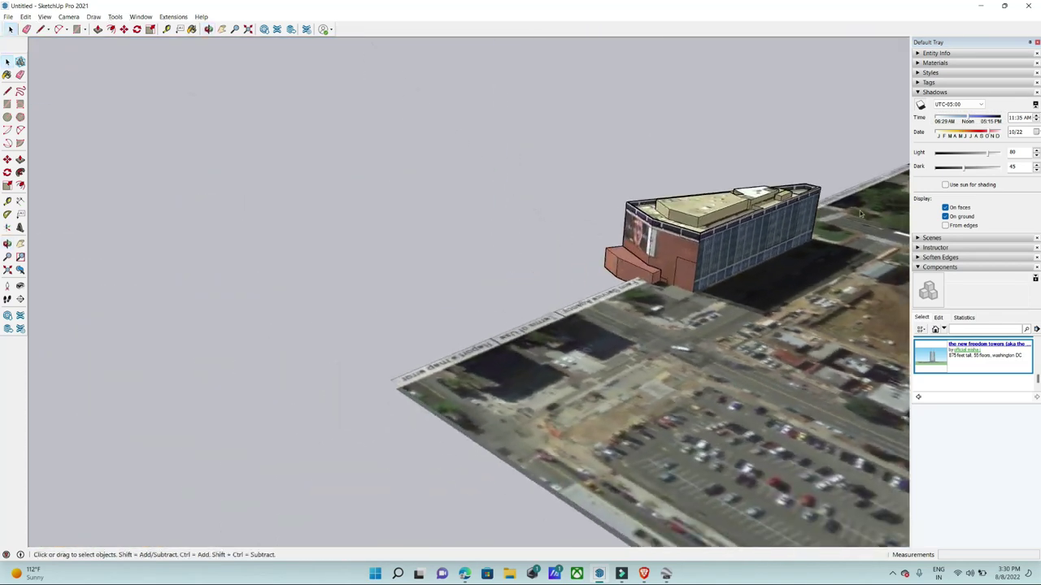
Orbit and zoom around the NPR building to inspect its shadows.
scroll(796, 291, up, 3)
scroll(796, 291, up, 3)
mouse_move(796, 291)
middle_down()
mouse_move(802, 179)
mouse_move(779, 155)
mouse_move(724, 162)
mouse_move(783, 238)
mouse_move(773, 288)
middle_up()
scroll(774, 288, down, 3)
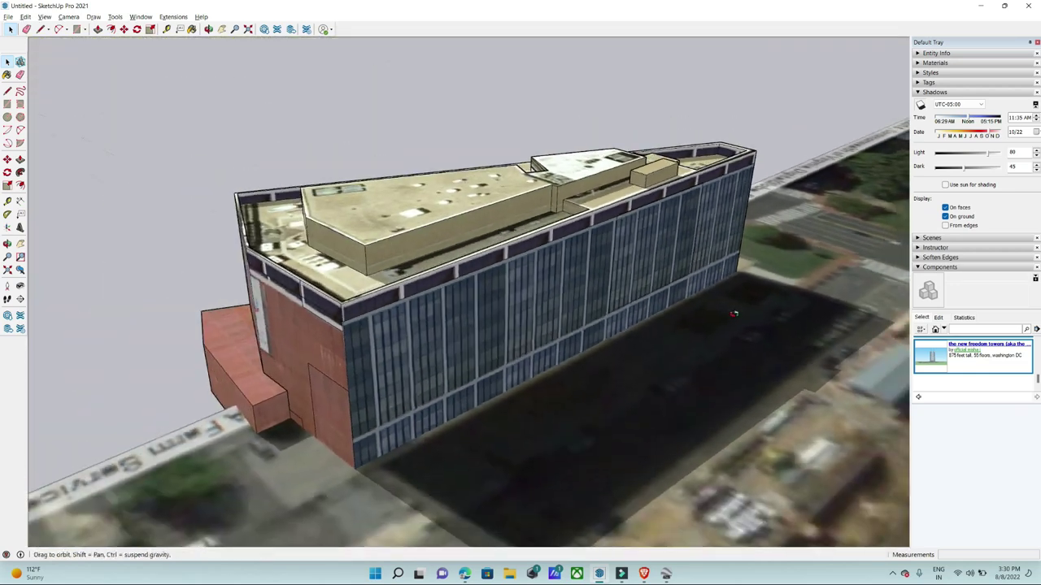
scroll(773, 288, down, 2)
scroll(579, 296, up, 1)
scroll(579, 296, up, 2)
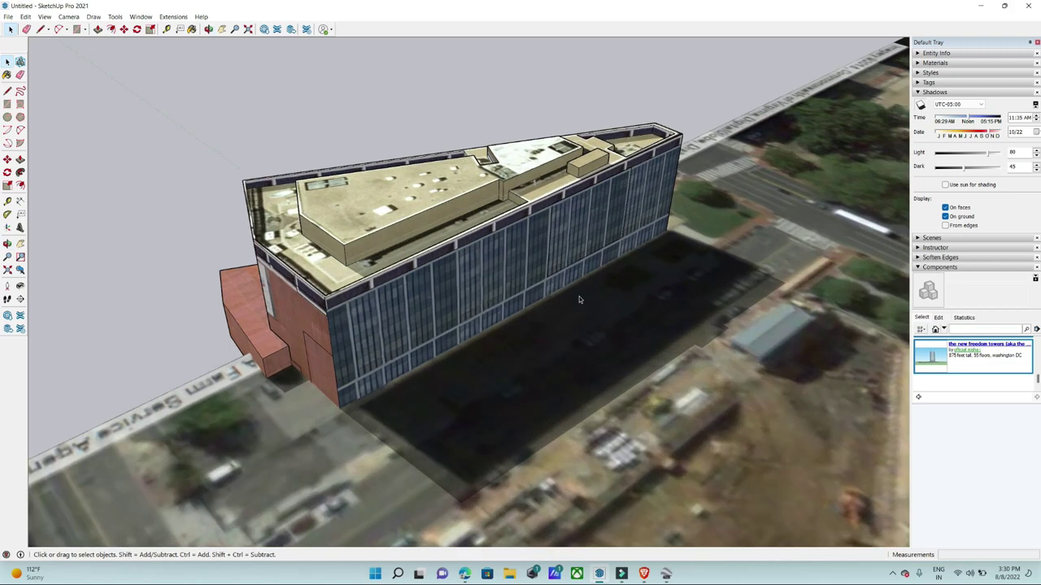
scroll(823, 134, down, 3)
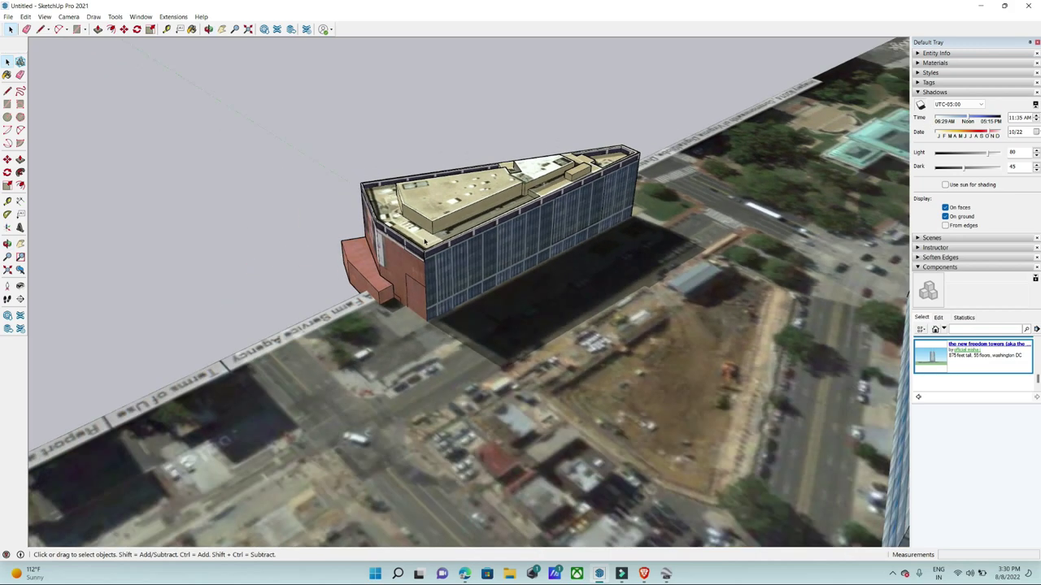
View the towers and surrounding block up close, then turn the shadows off.
mouse_move(822, 135)
middle_down()
mouse_move(646, 161)
mouse_move(488, 236)
mouse_move(542, 187)
middle_up()
scroll(488, 235, up, 2)
scroll(486, 236, up, 2)
scroll(484, 237, up, 3)
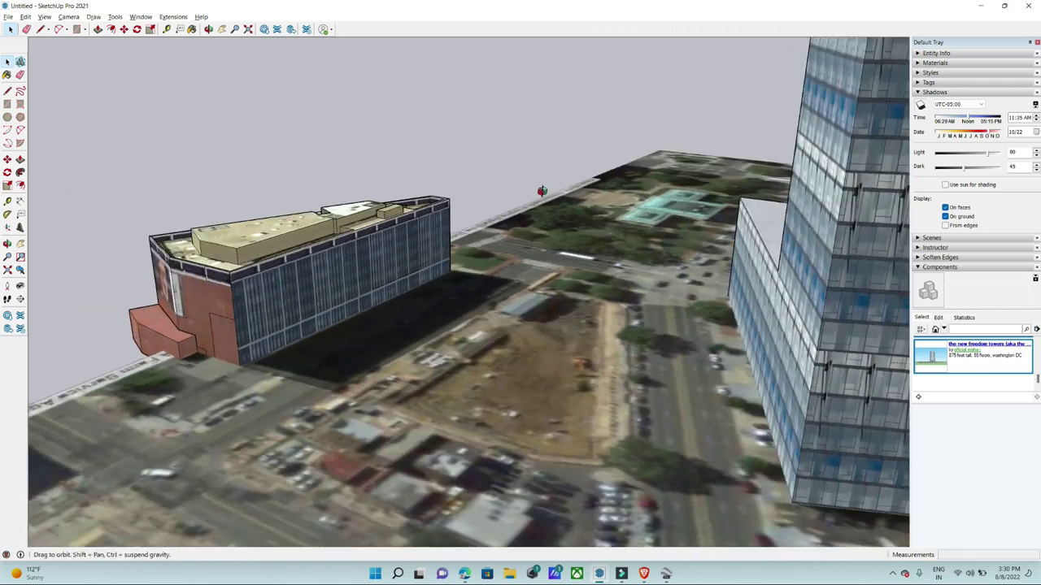
scroll(735, 309, up, 2)
scroll(735, 308, up, 3)
mouse_move(734, 308)
middle_down()
mouse_move(618, 342)
mouse_move(151, 276)
mouse_move(811, 181)
middle_up()
scroll(811, 187, up, 2)
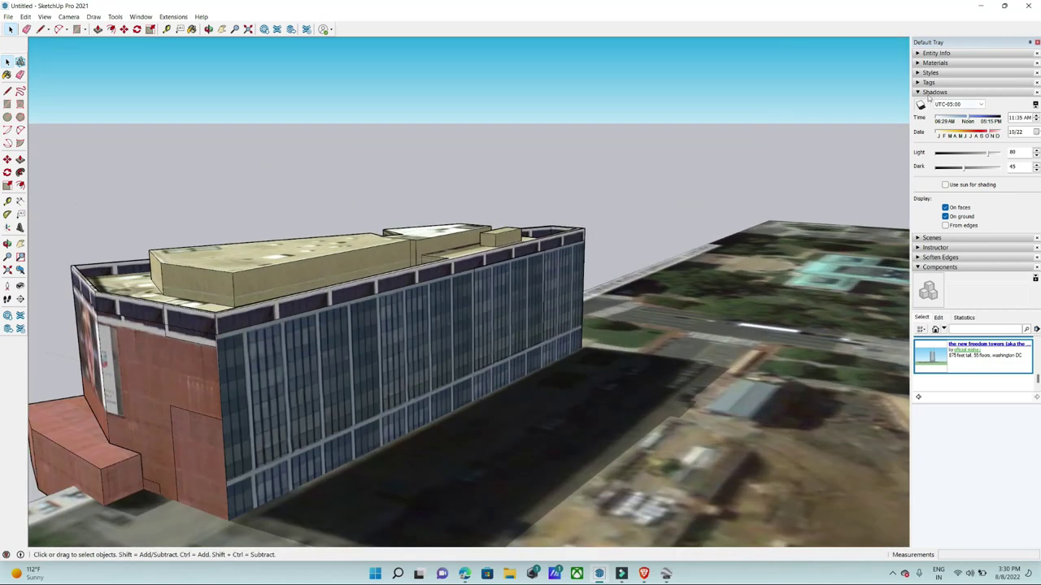
click(920, 106)
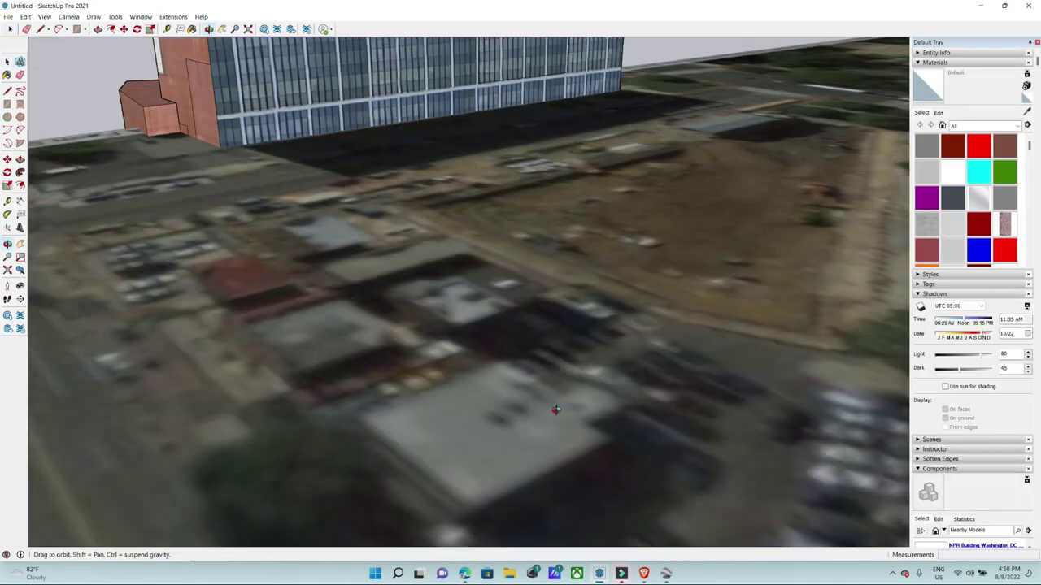
scroll(553, 414, down, 3)
scroll(599, 378, up, 3)
drag(599, 378, 608, 277)
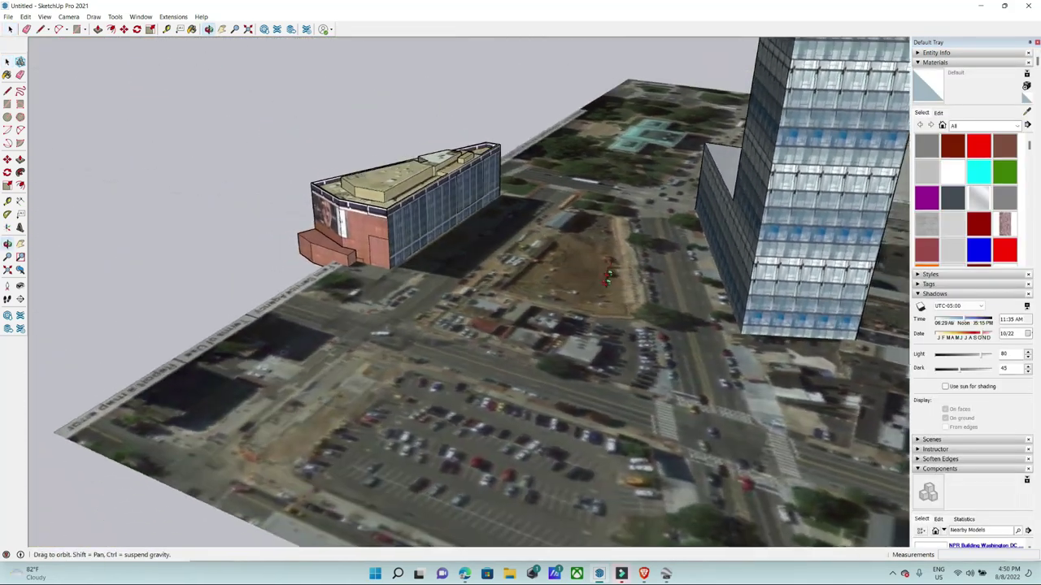
mouse_move(608, 276)
middle_down()
mouse_move(618, 229)
mouse_move(674, 205)
middle_up()
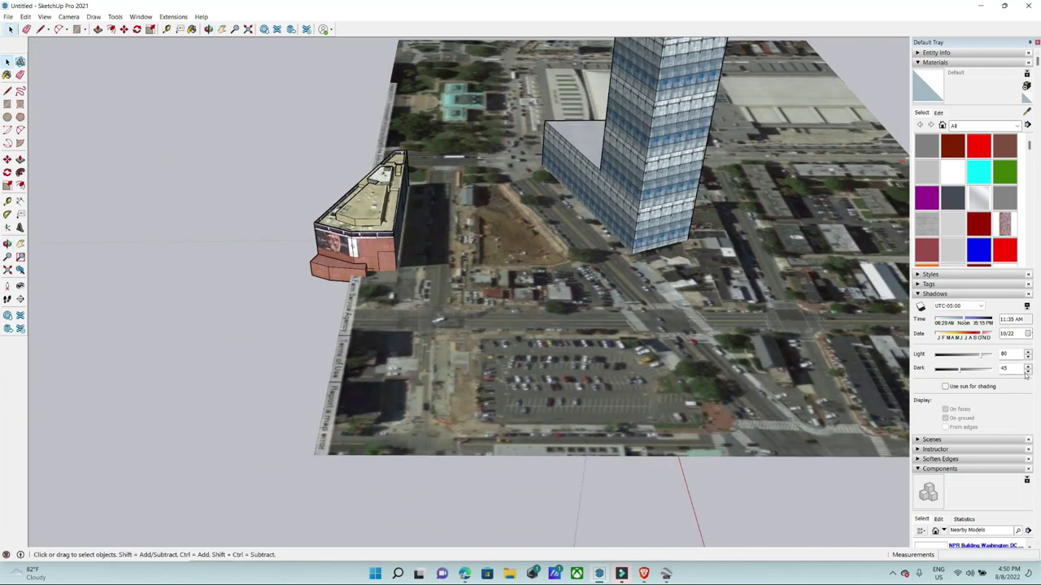
middle_drag(779, 465, 732, 407)
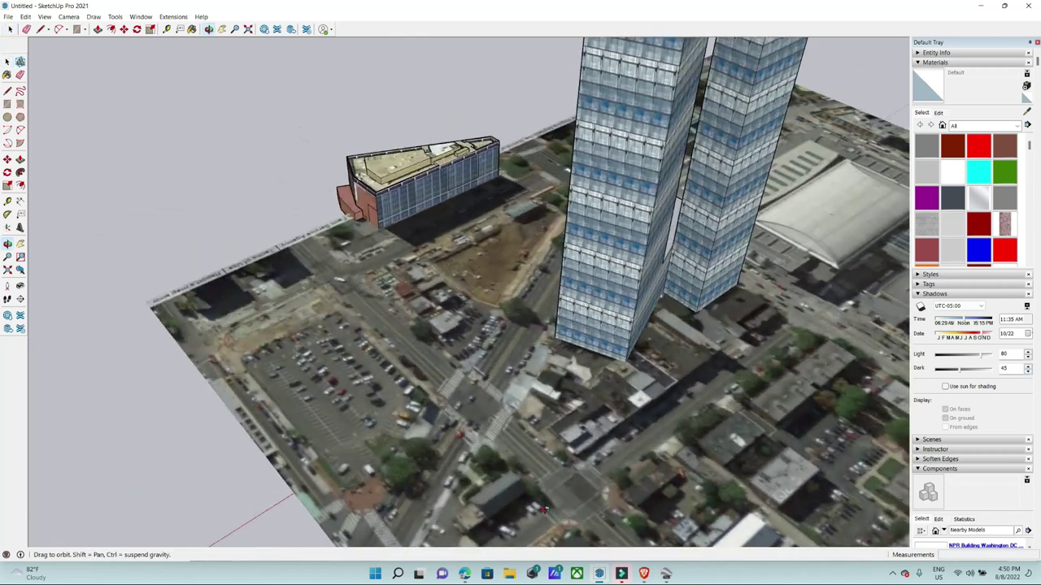
scroll(505, 303, up, 2)
scroll(505, 303, up, 2)
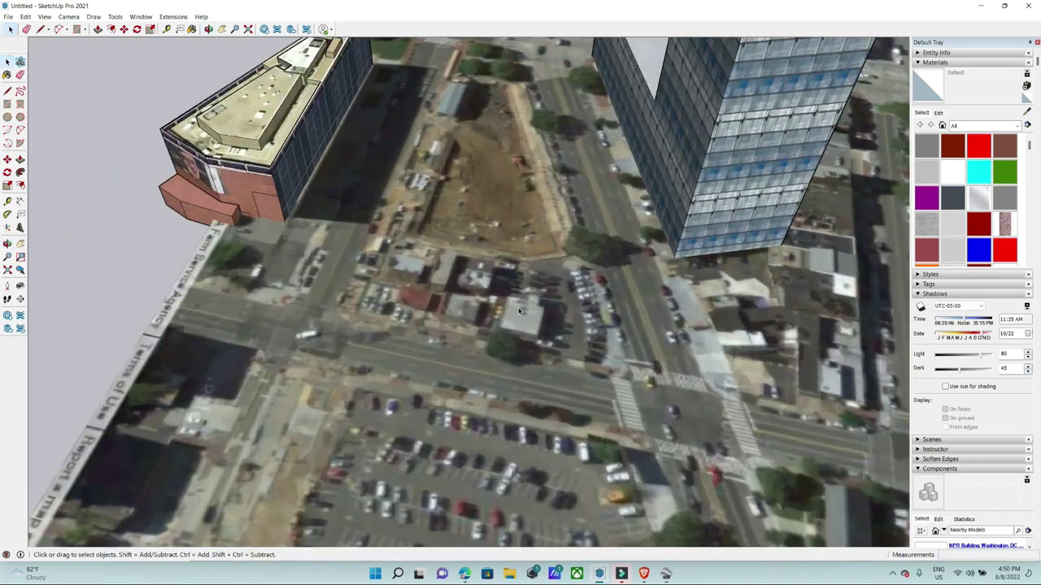
scroll(505, 304, up, 2)
middle_drag(469, 246, 793, 243)
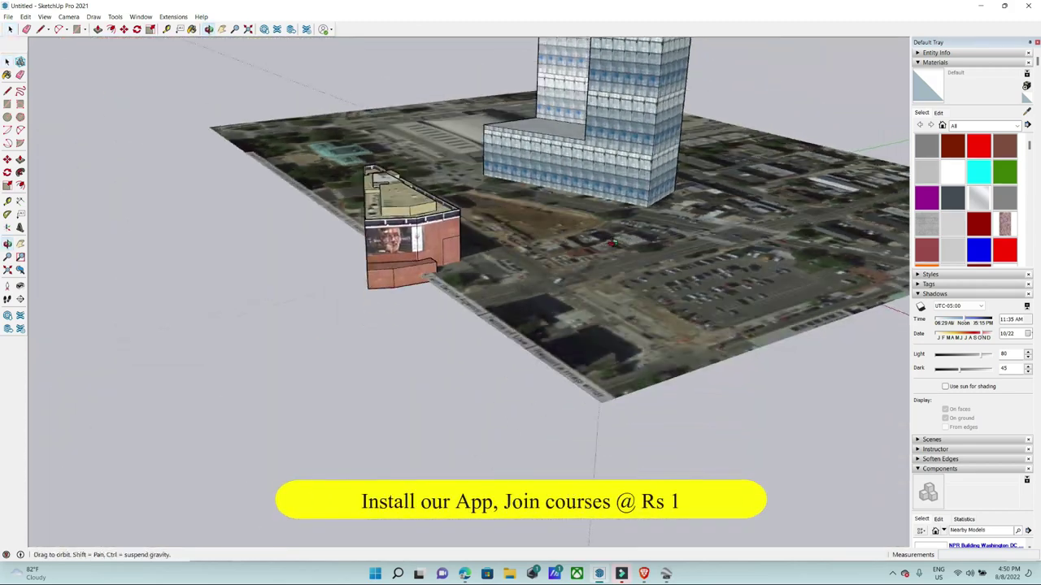
middle_drag(792, 242, 458, 324)
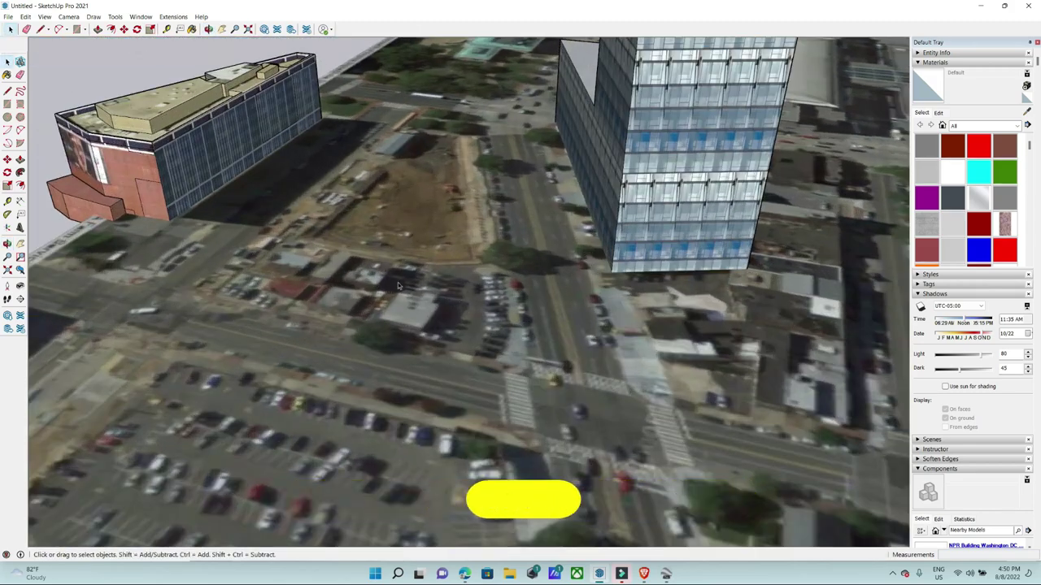
scroll(397, 284, up, 3)
scroll(402, 336, up, 2)
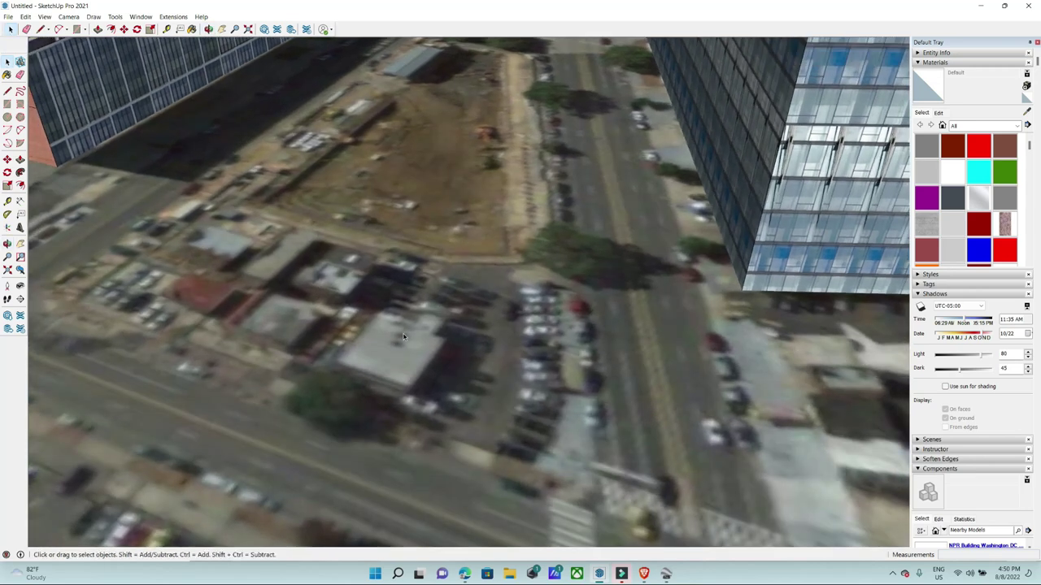
middle_drag(403, 337, 378, 354)
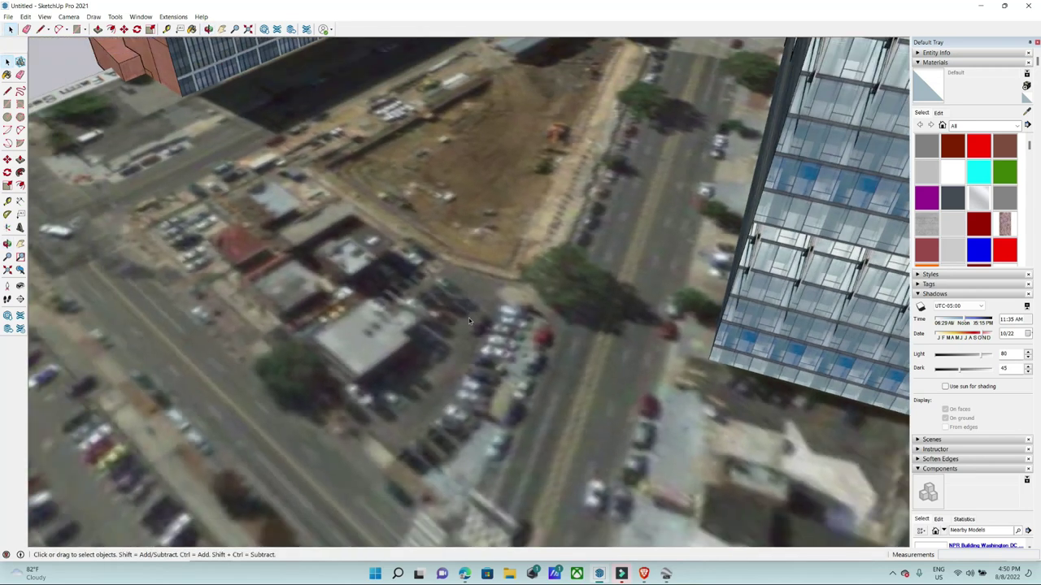
scroll(379, 354, up, 2)
scroll(375, 341, down, 1)
scroll(356, 265, up, 3)
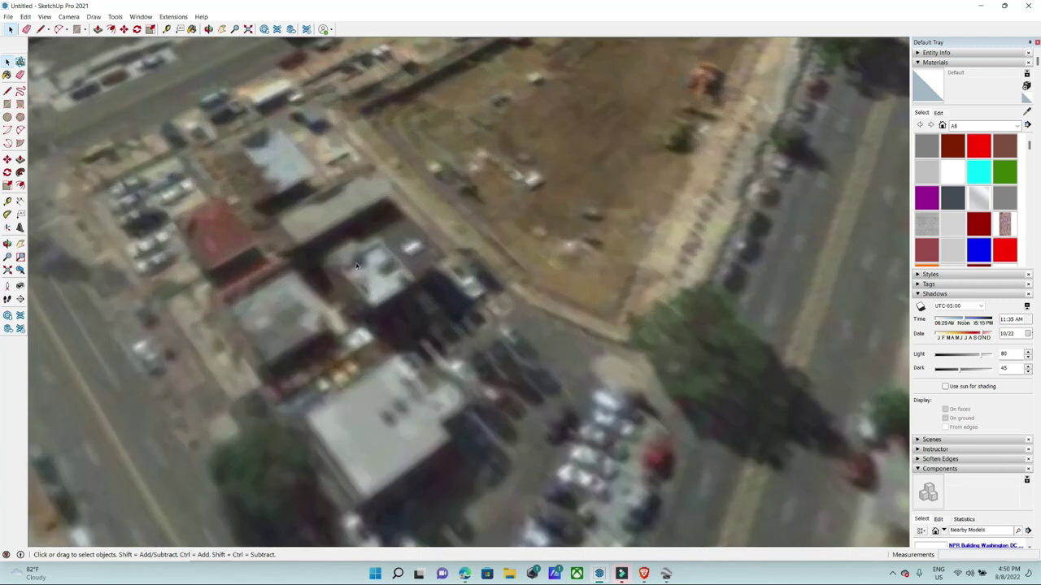
middle_drag(415, 241, 586, 525)
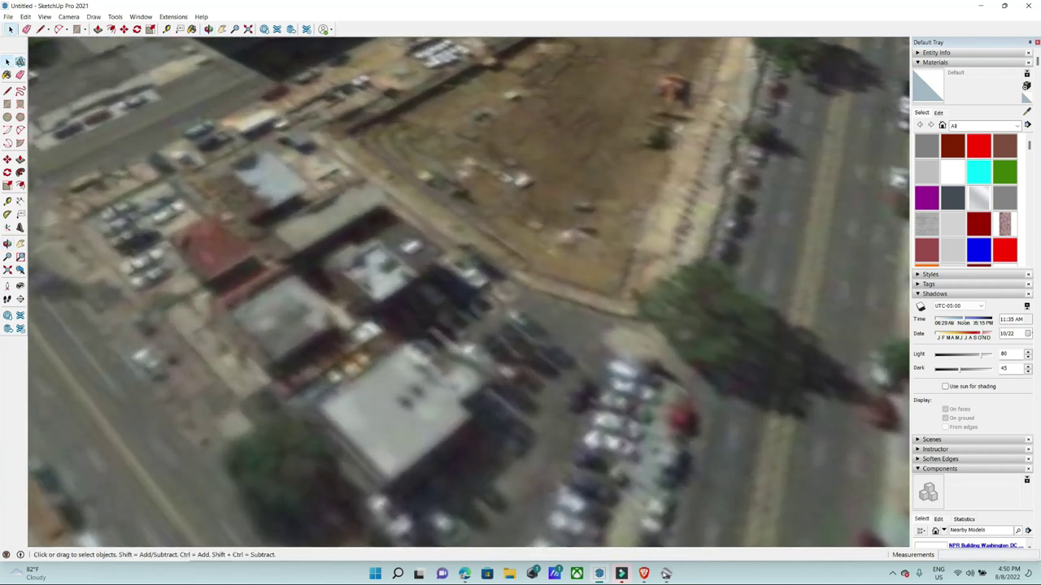
click(665, 573)
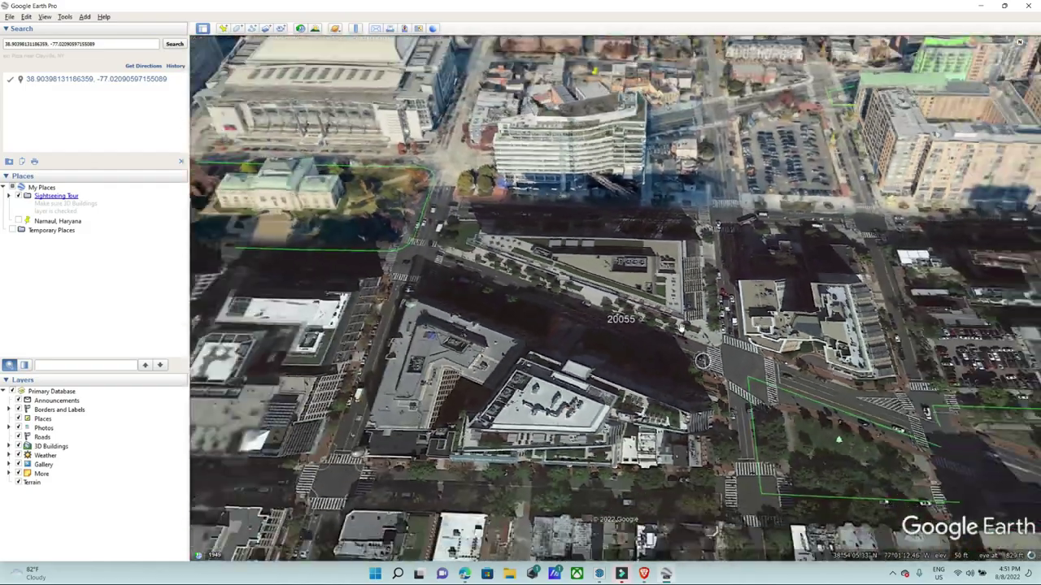
Zoom in and tilt the 3D view around the white terraced building, then return to SketchUp.
scroll(709, 136, up, 3)
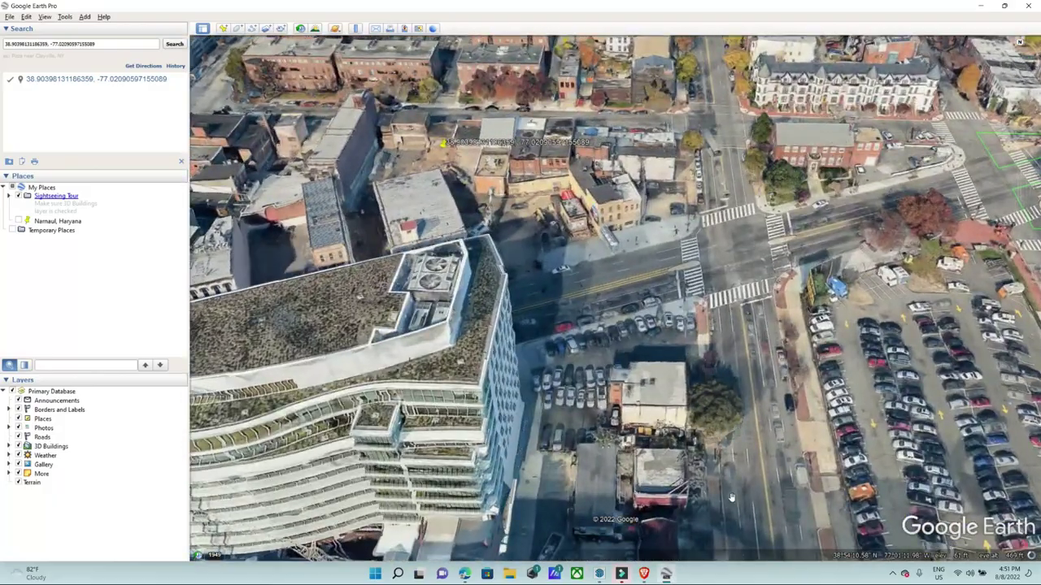
mouse_move(703, 483)
middle_down()
mouse_move(591, 532)
mouse_move(606, 525)
middle_up()
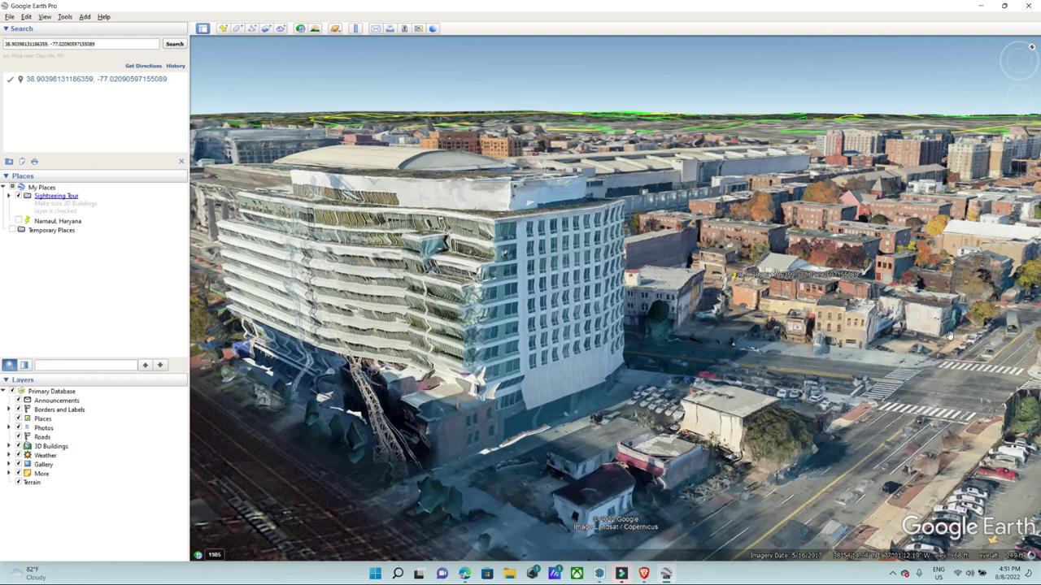
click(599, 574)
Orbit and zoom to a near top-down view close in on the long white-roofed building.
scroll(569, 439, down, 5)
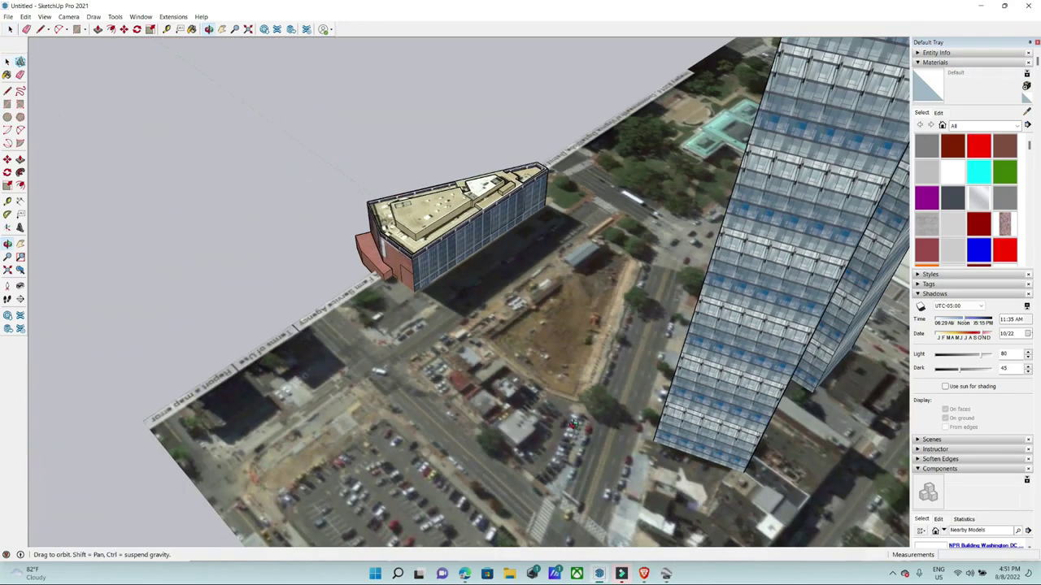
mouse_move(546, 430)
middle_down()
mouse_move(670, 225)
mouse_move(532, 386)
mouse_move(426, 319)
middle_up()
scroll(531, 386, up, 5)
scroll(426, 320, down, 2)
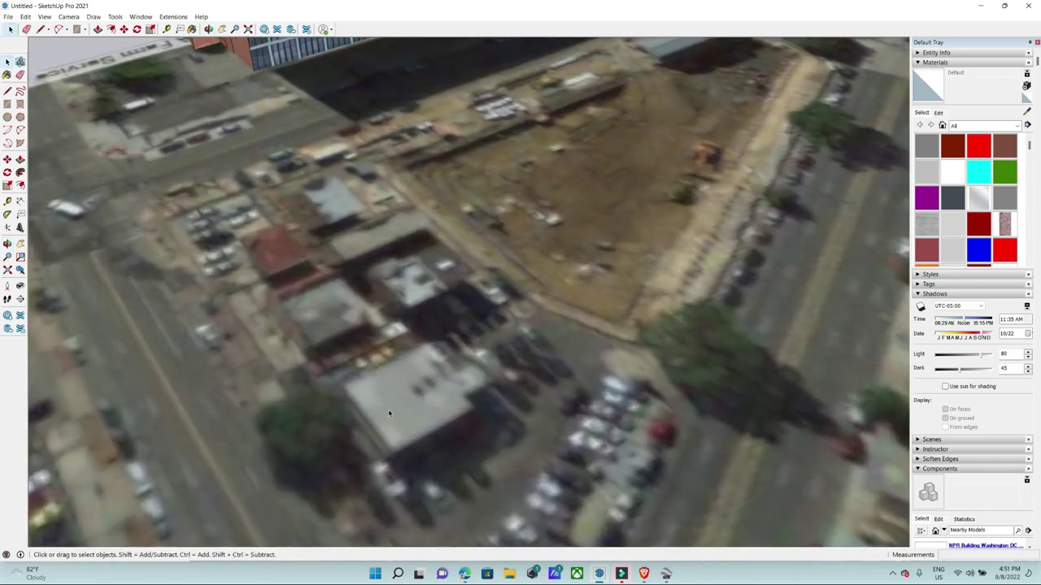
scroll(564, 416, down, 3)
scroll(527, 429, down, 2)
scroll(527, 428, down, 2)
middle_drag(527, 428, 580, 310)
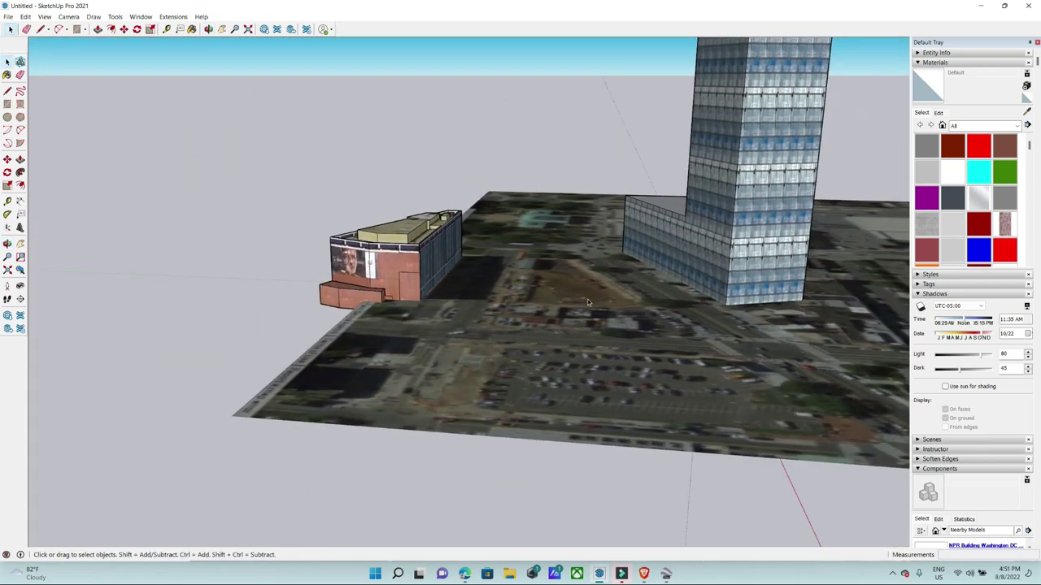
middle_drag(627, 371, 569, 390)
scroll(536, 403, up, 2)
scroll(520, 411, up, 2)
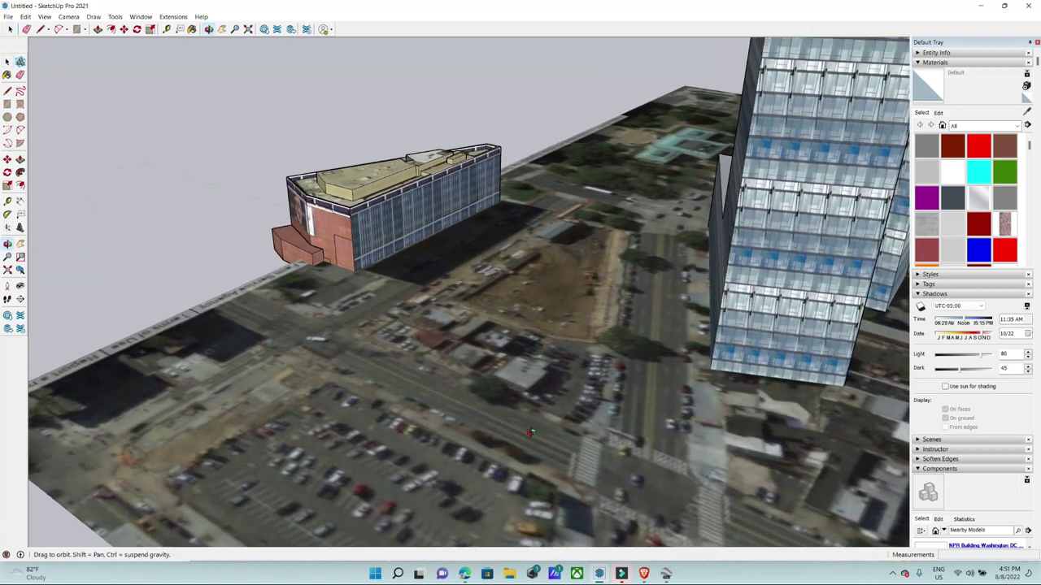
scroll(511, 414, up, 2)
scroll(512, 411, up, 2)
scroll(515, 406, up, 2)
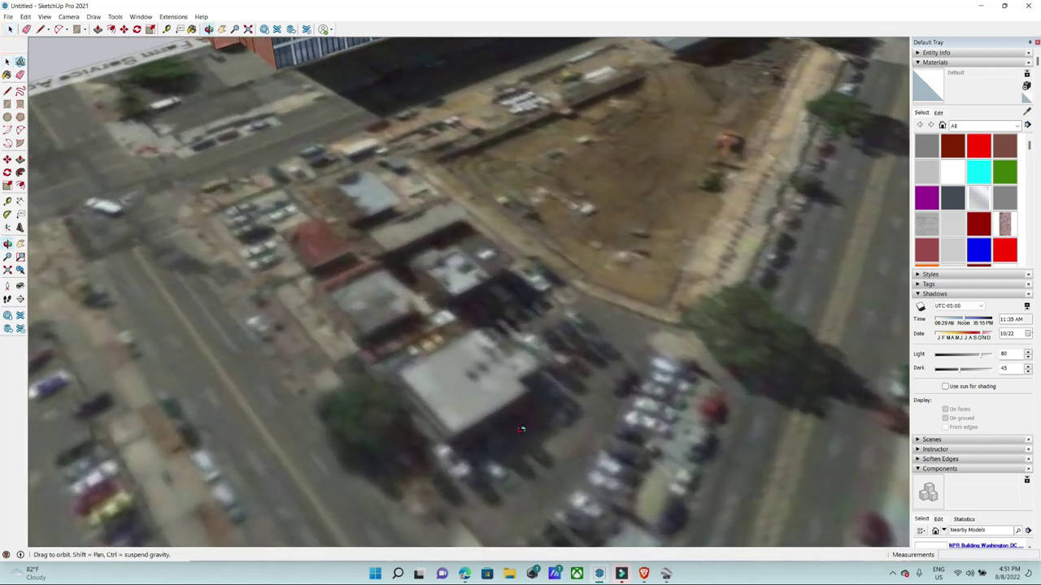
scroll(525, 431, up, 2)
scroll(524, 434, down, 3)
scroll(504, 414, up, 2)
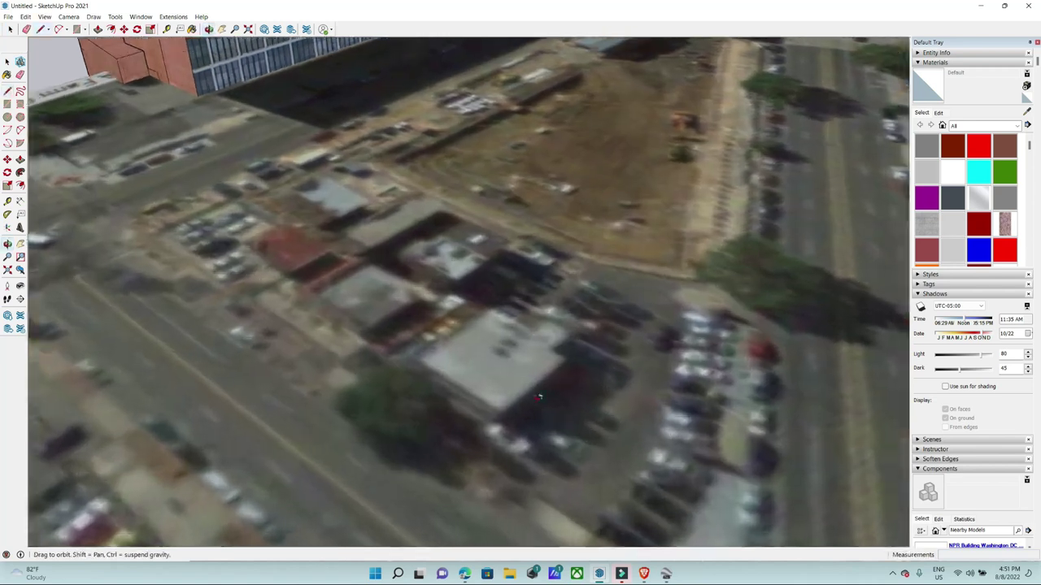
scroll(488, 399, up, 2)
Draw a line along the building's long roof edge from corner to corner with the Line tool.
key(l)
middle_drag(485, 394, 418, 387)
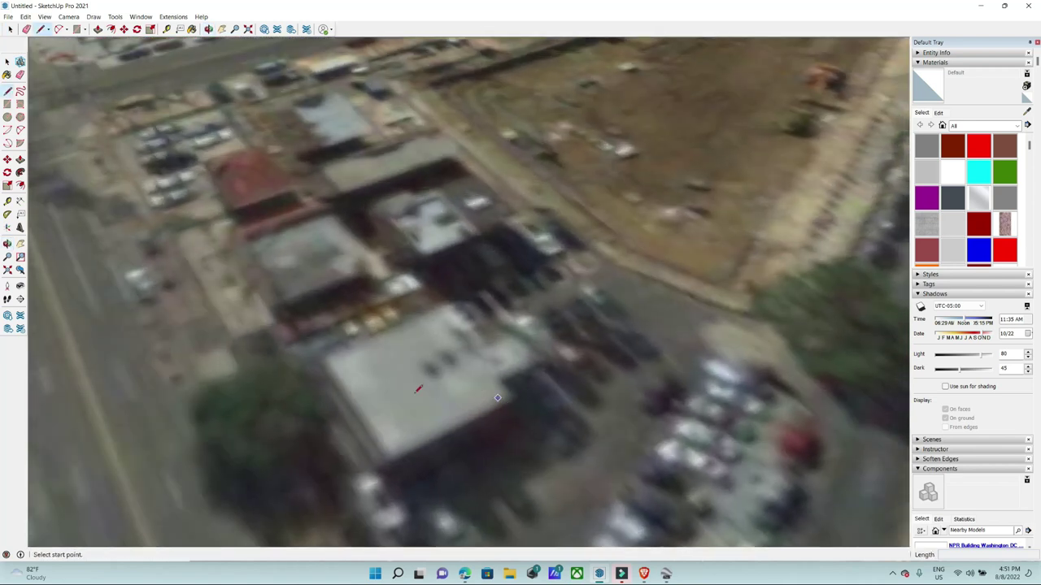
scroll(366, 378, up, 3)
scroll(324, 362, down, 3)
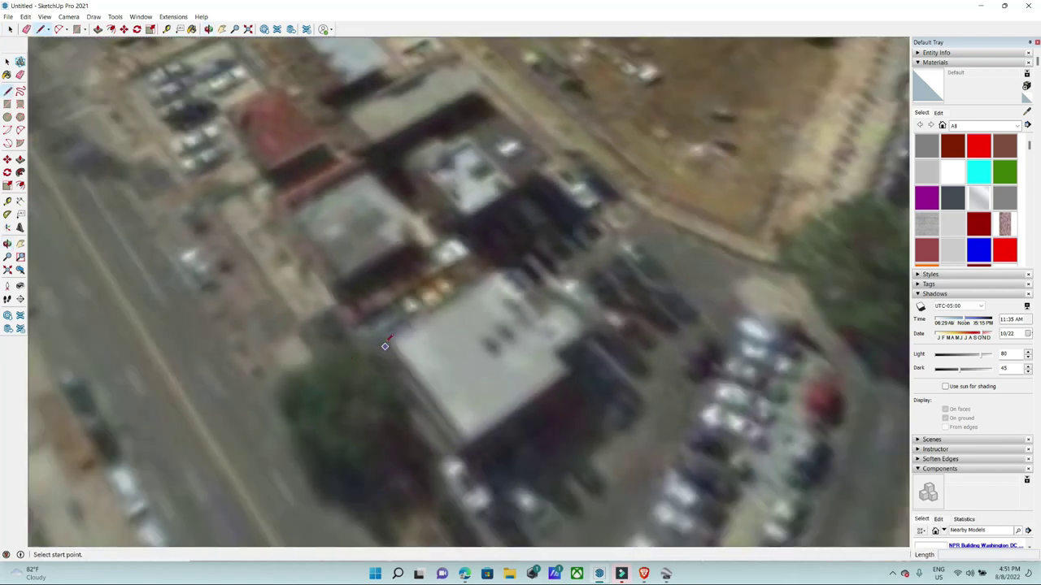
click(385, 346)
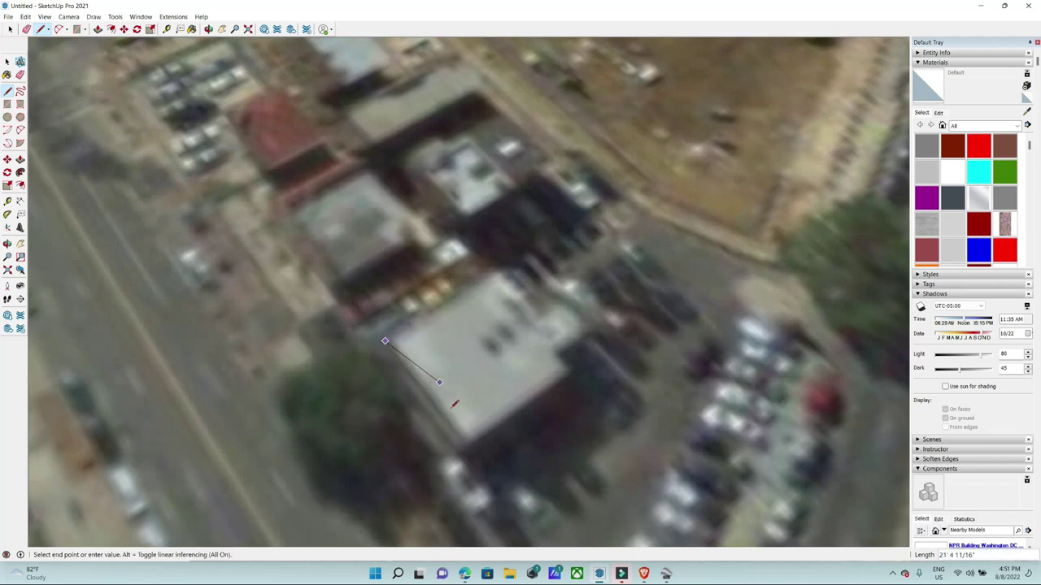
scroll(453, 400, down, 4)
mouse_move(453, 400)
middle_down()
mouse_move(602, 370)
mouse_move(401, 262)
mouse_move(517, 396)
middle_up()
scroll(602, 370, down, 5)
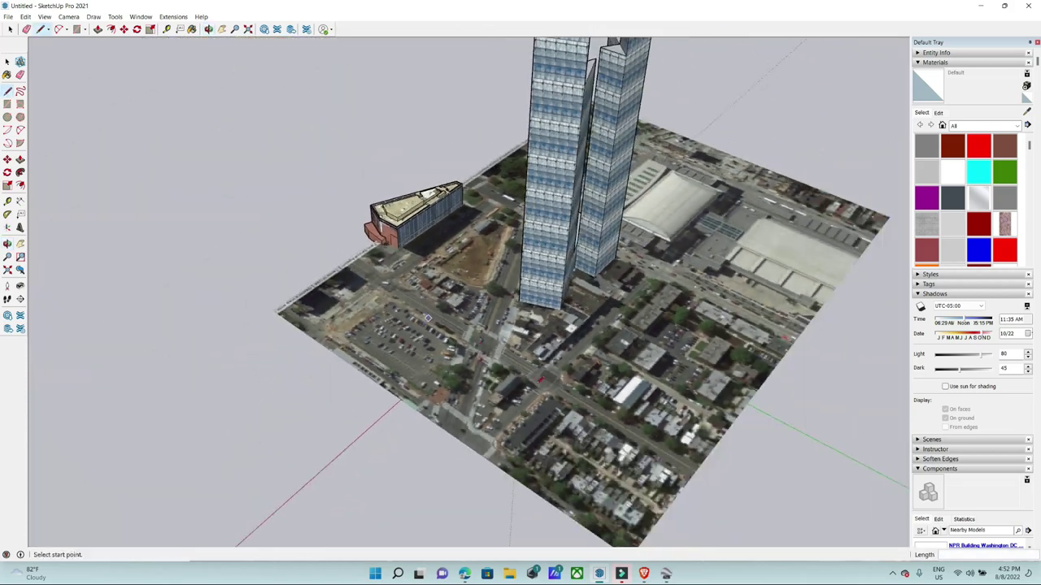
scroll(517, 396, up, 2)
scroll(518, 396, up, 4)
scroll(517, 396, up, 3)
scroll(517, 396, up, 3)
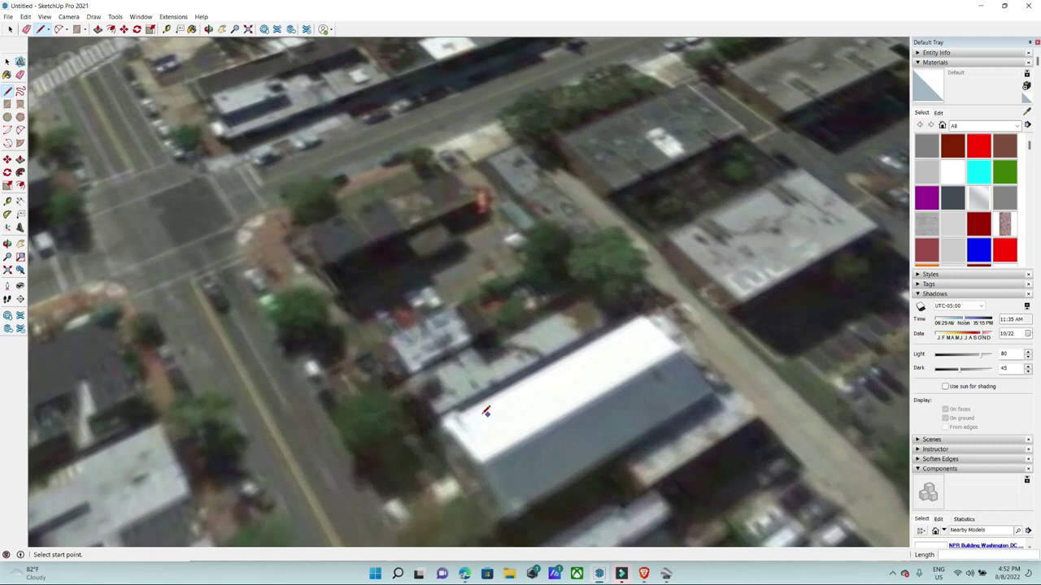
scroll(488, 412, up, 2)
click(434, 418)
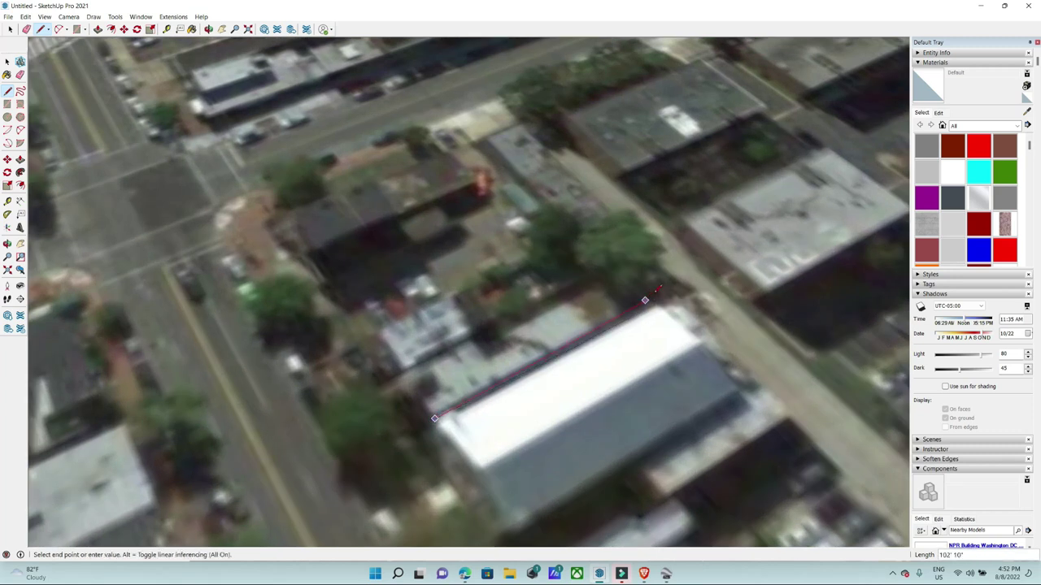
click(654, 295)
key(Escape)
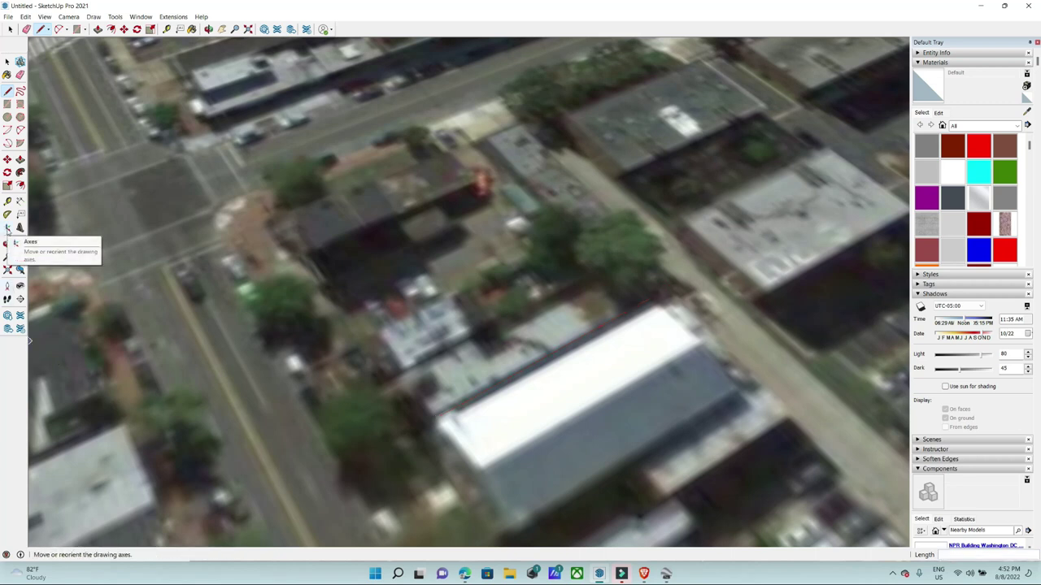
Place the axes origin at the near roof corner, with red along the roof edge and green across.
middle_drag(476, 452, 517, 424)
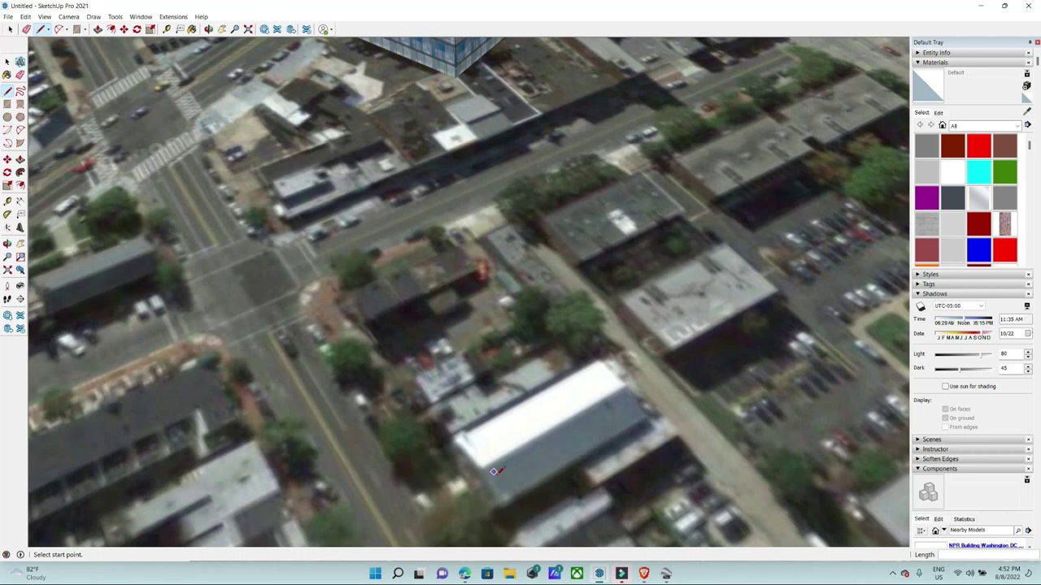
scroll(517, 424, up, 5)
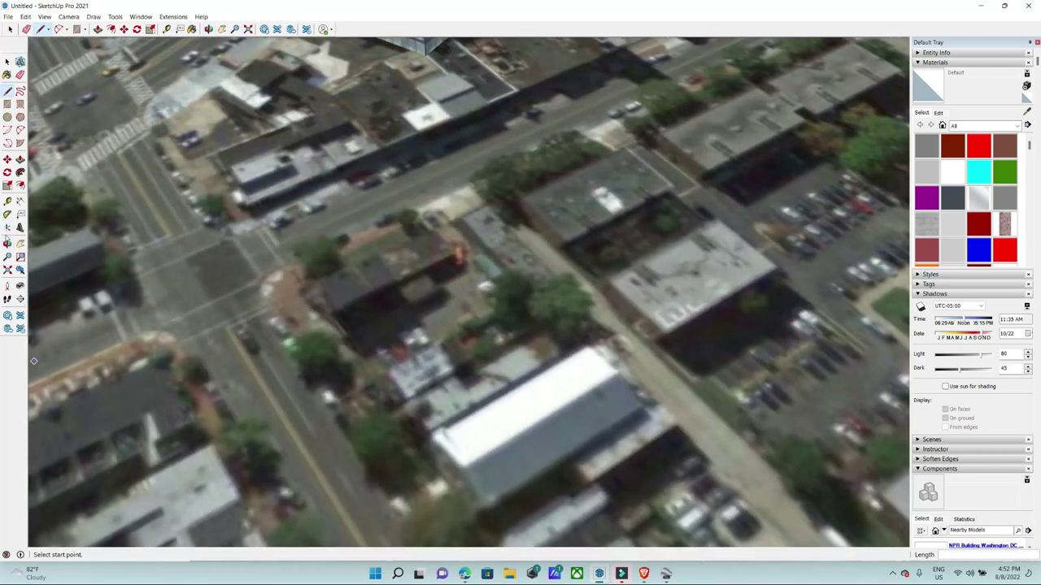
click(8, 229)
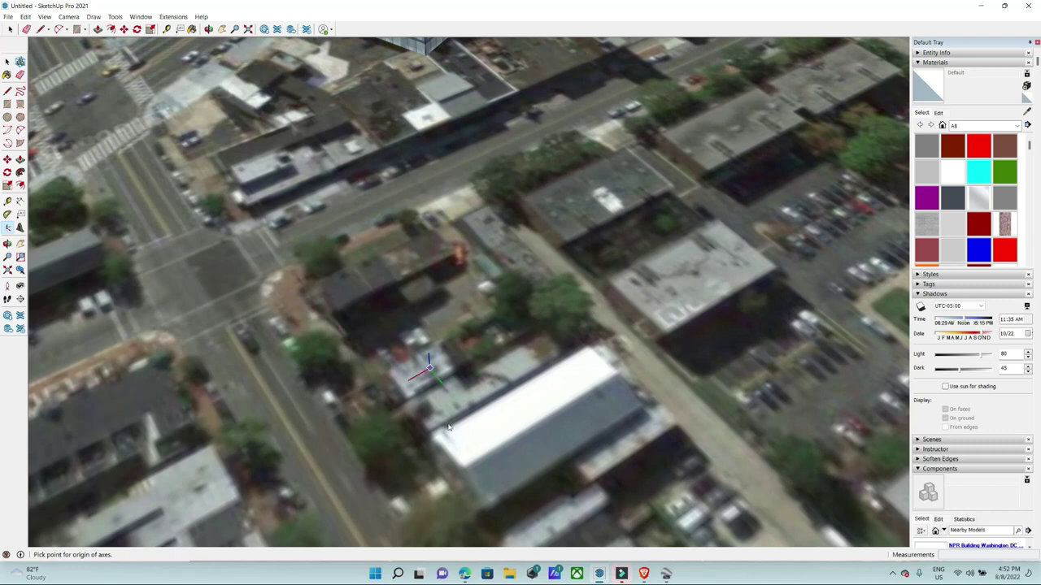
scroll(447, 427, up, 2)
scroll(443, 439, up, 2)
scroll(439, 423, up, 2)
scroll(445, 405, up, 2)
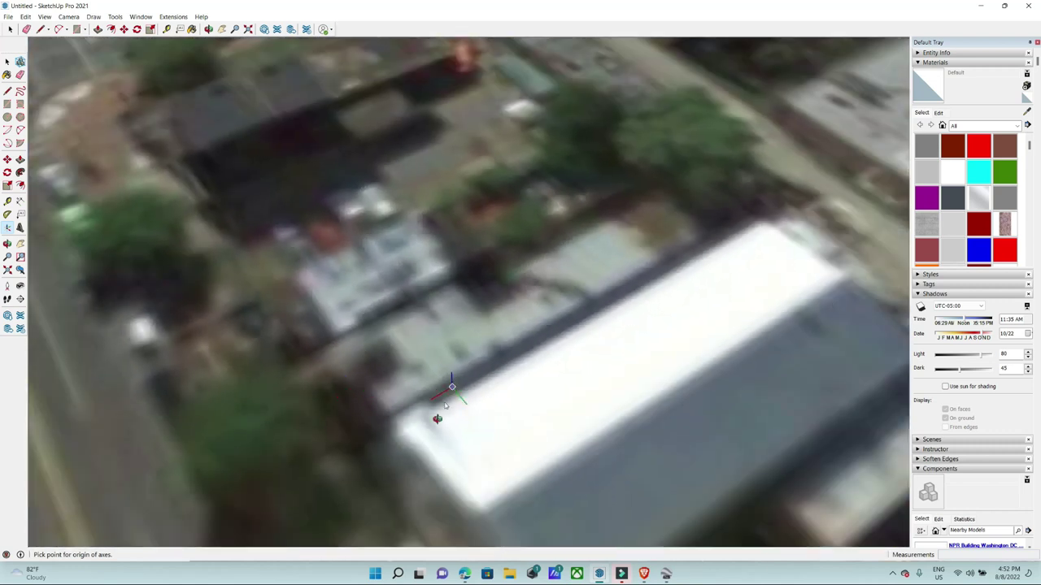
scroll(431, 431, down, 2)
scroll(429, 412, up, 2)
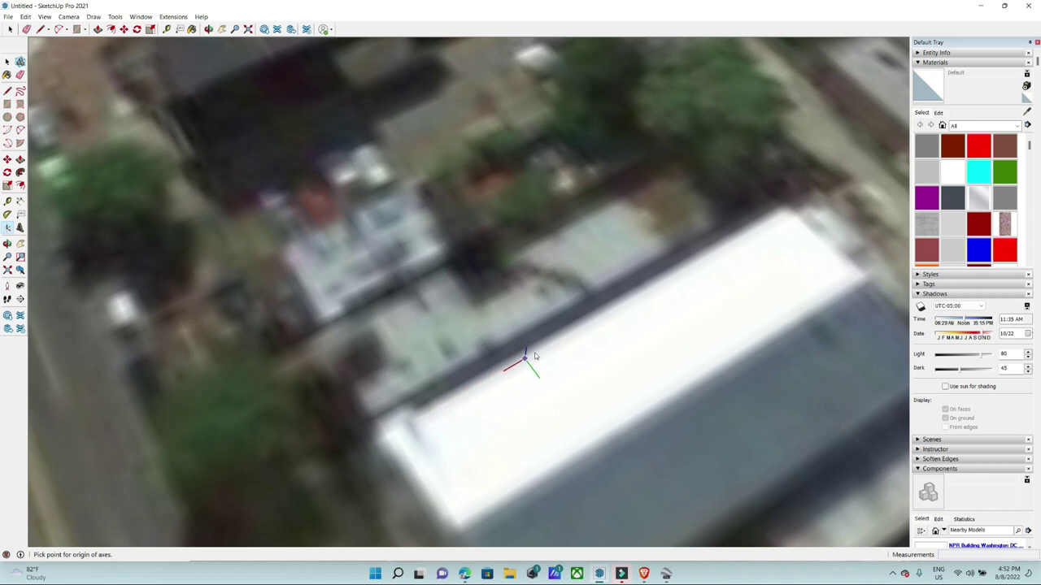
click(416, 411)
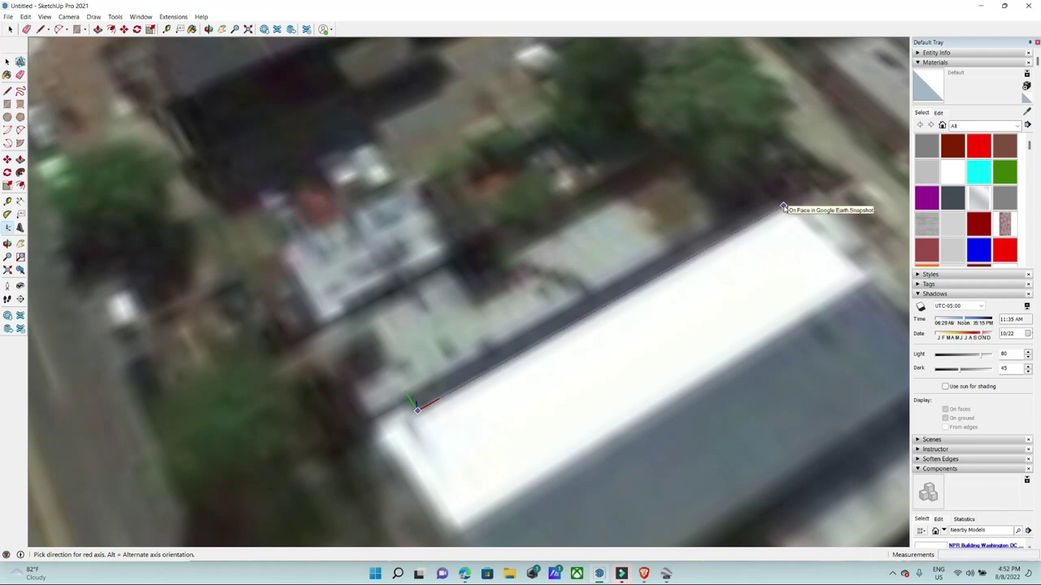
click(783, 206)
scroll(531, 350, down, 3)
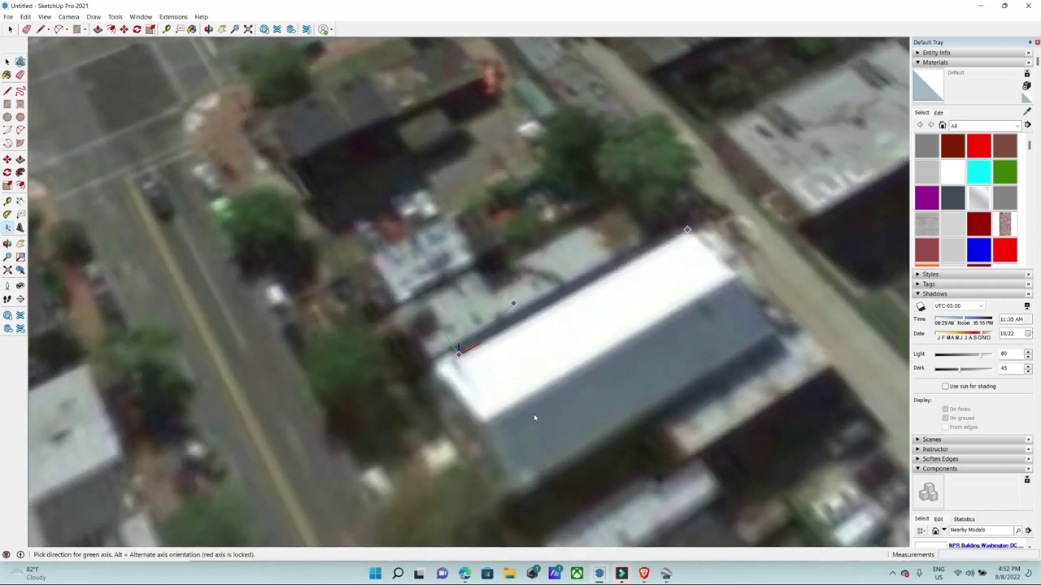
scroll(535, 427, down, 1)
scroll(537, 439, down, 1)
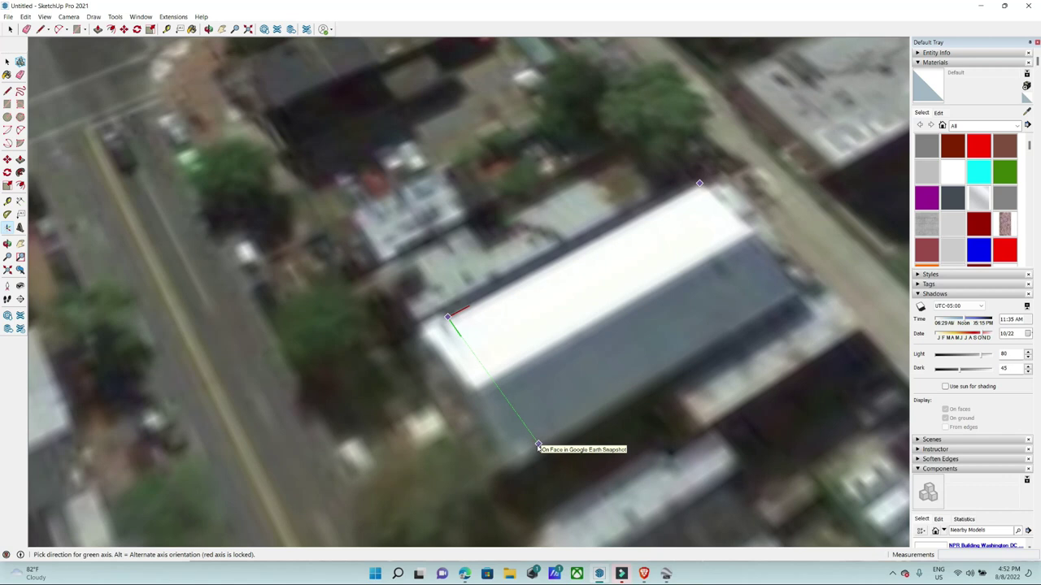
click(537, 447)
scroll(455, 332, up, 2)
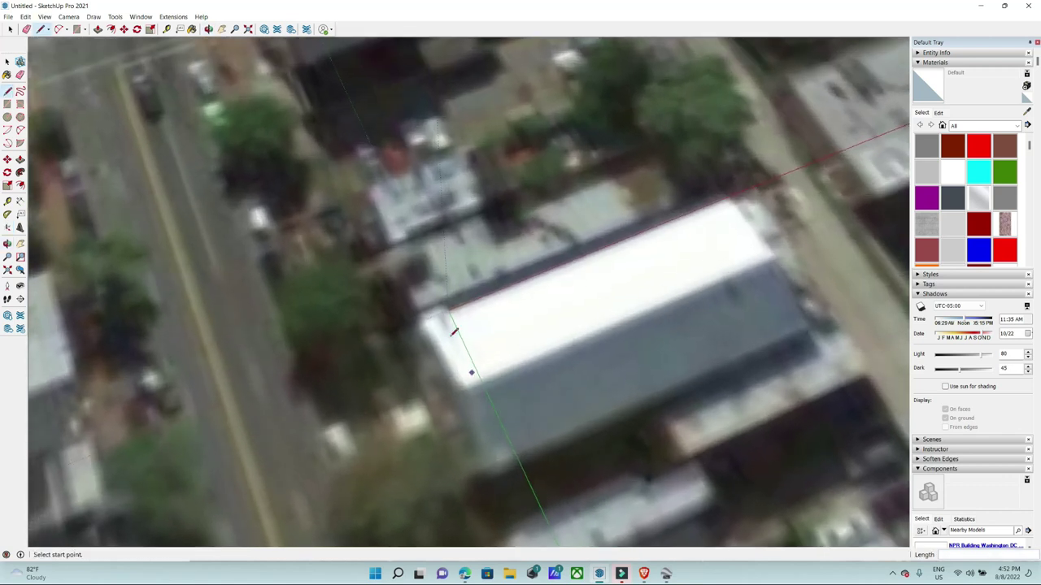
Draw a line from the new origin along the roof's long edge.
click(448, 310)
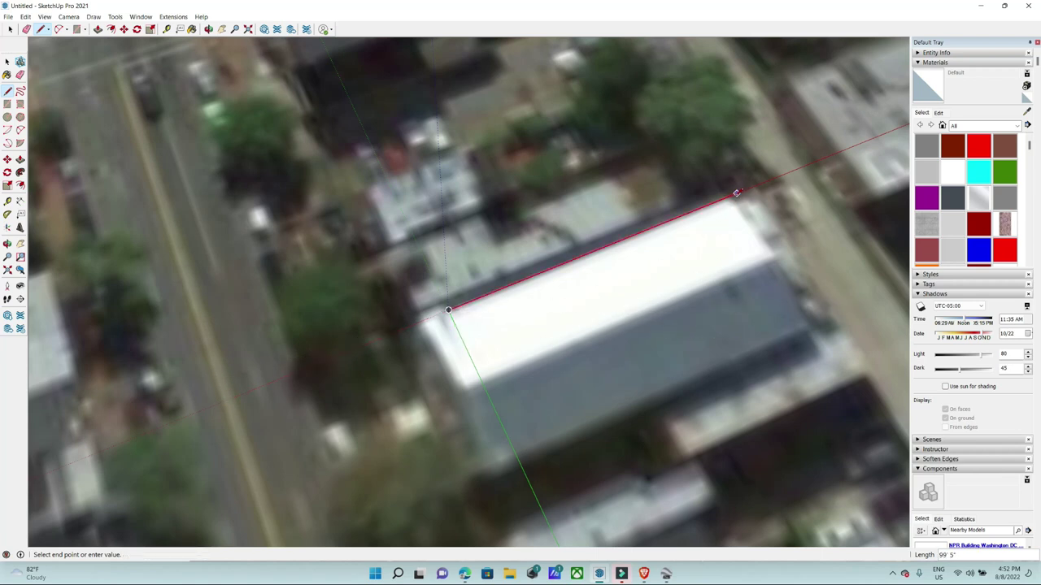
click(728, 196)
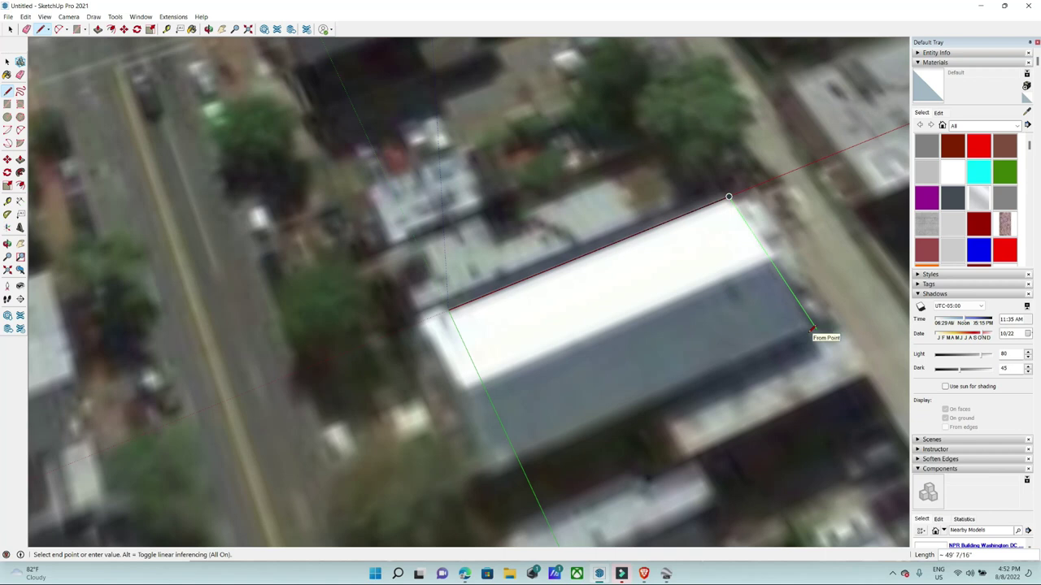
key(Escape)
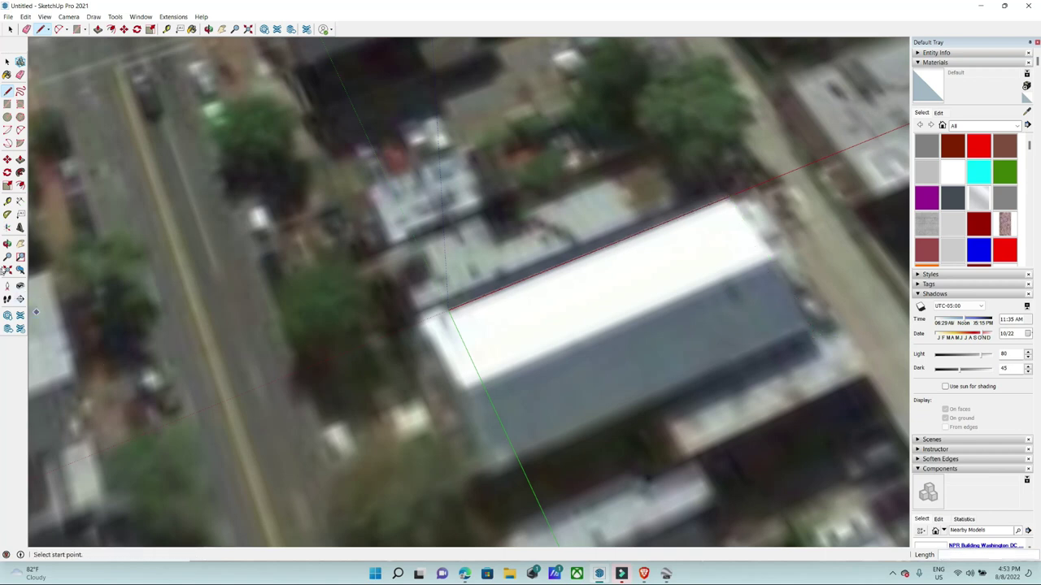
Reset the axes at the far roof corner, red along the edge and green across the building.
click(13, 229)
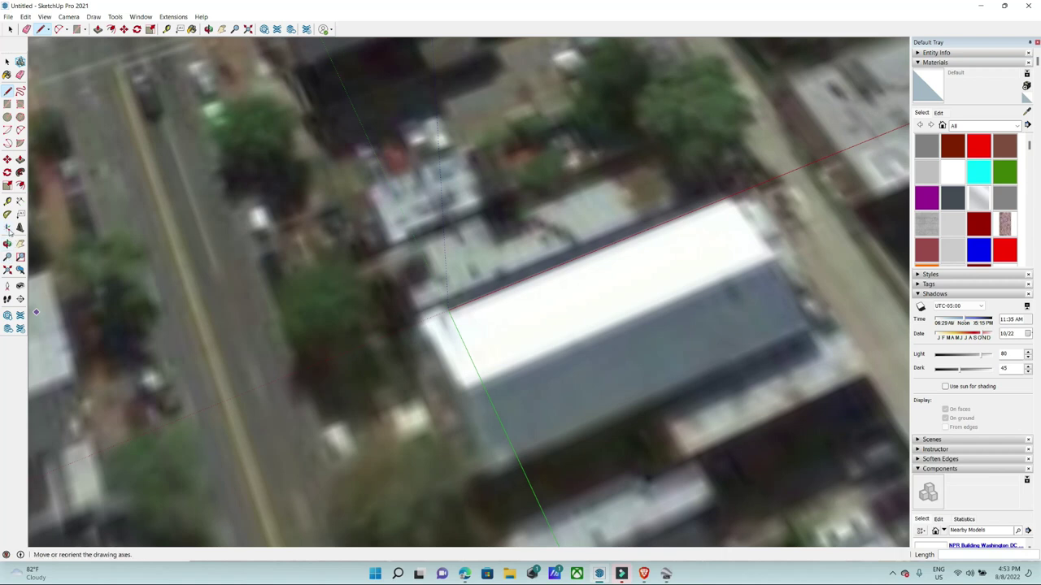
click(731, 196)
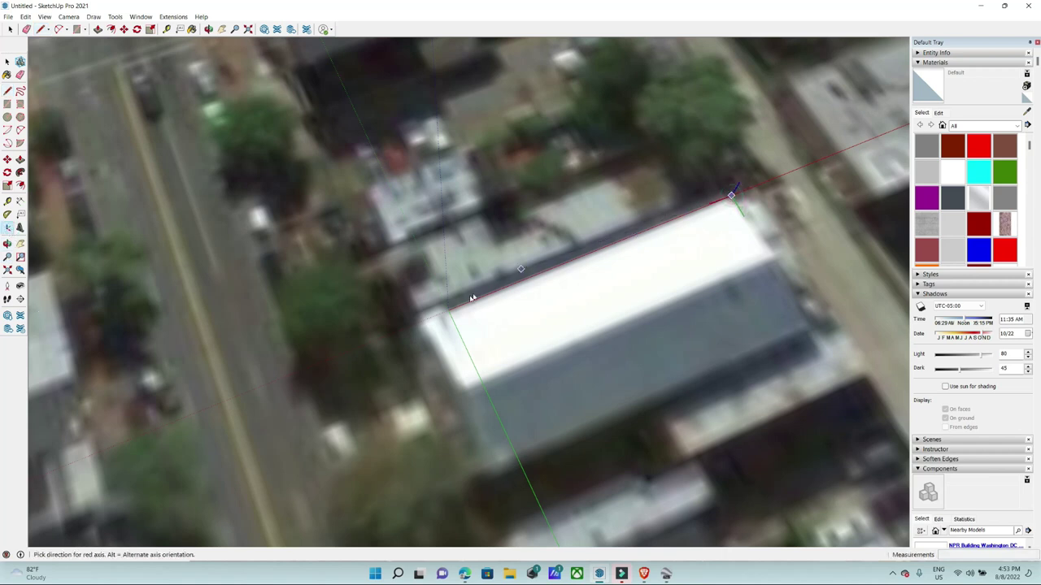
click(449, 312)
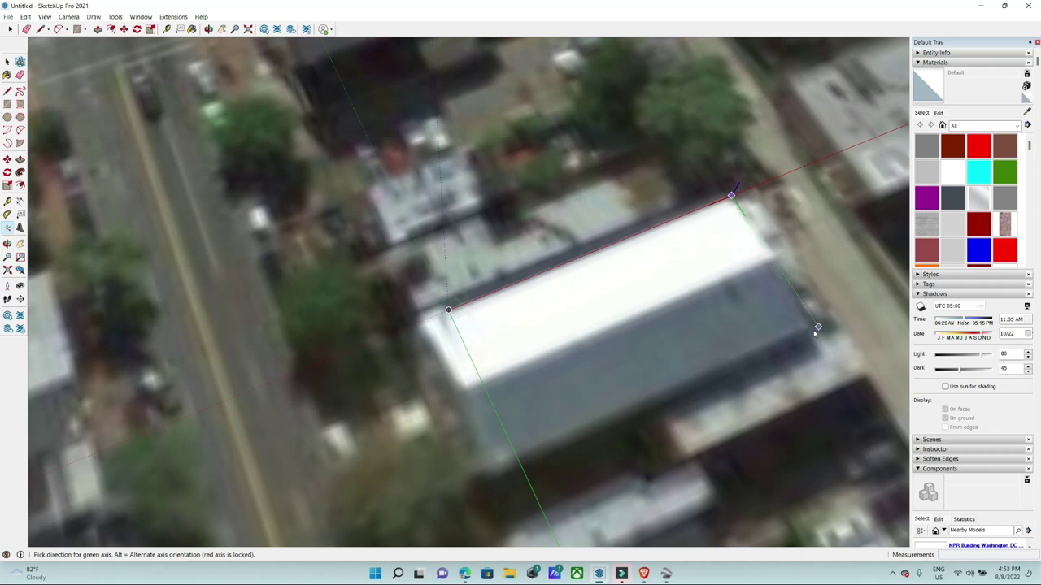
click(814, 329)
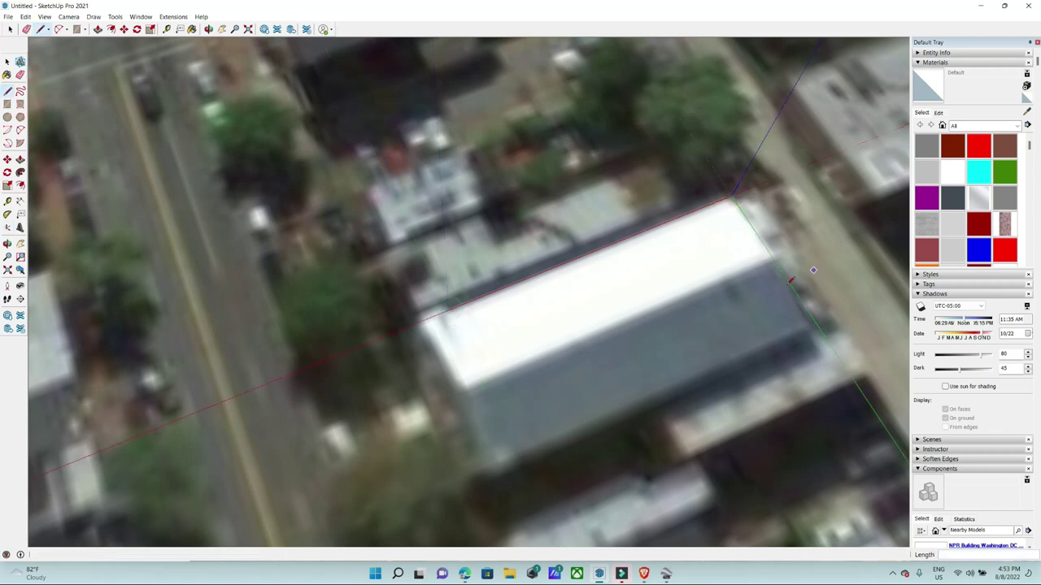
Draw the short end edge and the remaining roof edges back to the corner, forming a face.
click(731, 196)
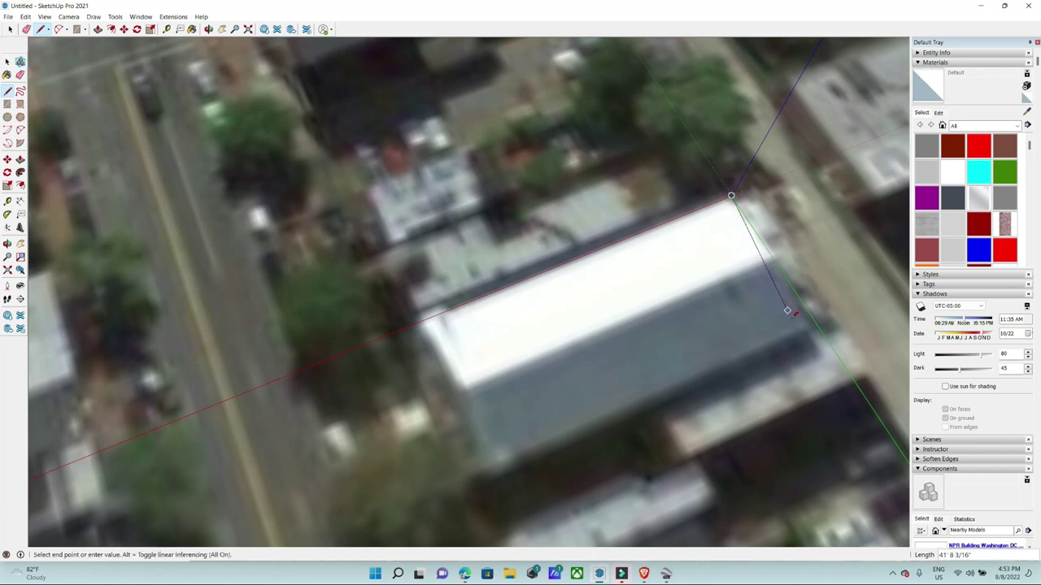
click(818, 326)
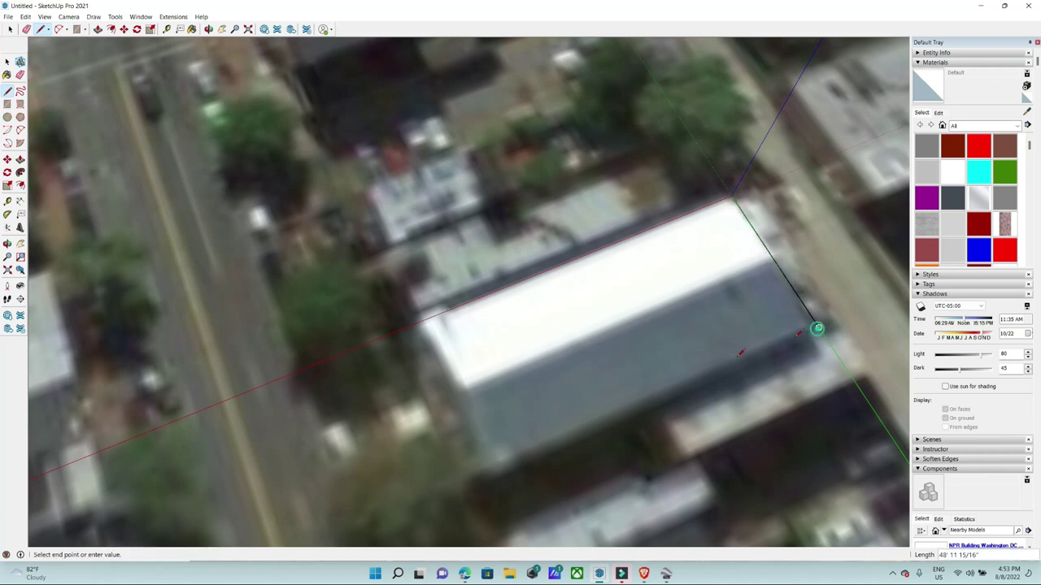
click(505, 466)
click(435, 315)
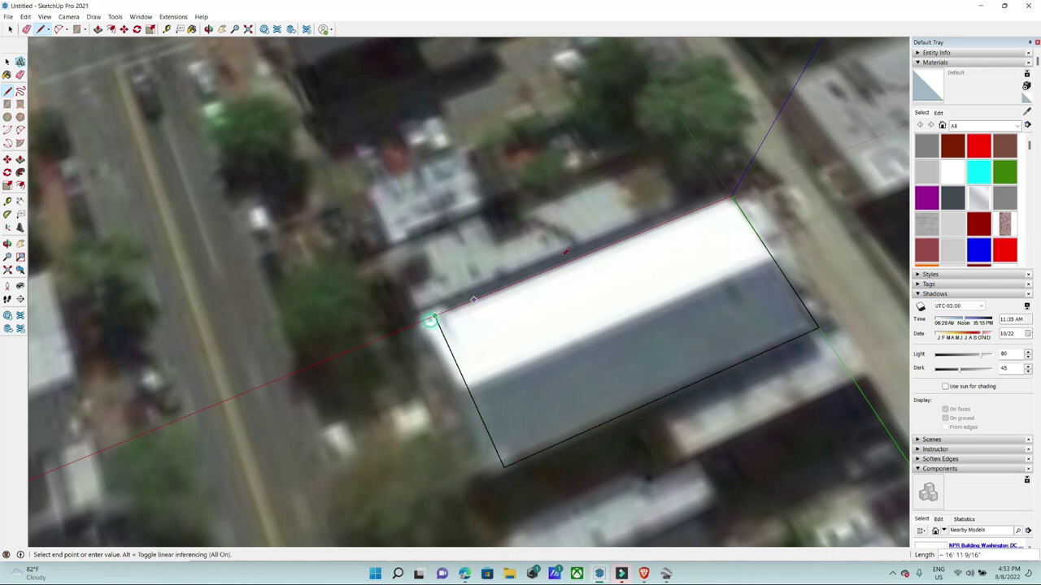
click(731, 196)
Test-pull the roof face into a box, revert it to flat, and switch to Google Earth Pro.
key(p)
mouse_move(585, 412)
middle_down()
mouse_move(666, 301)
mouse_move(659, 321)
mouse_move(643, 204)
mouse_move(569, 146)
middle_up()
click(658, 322)
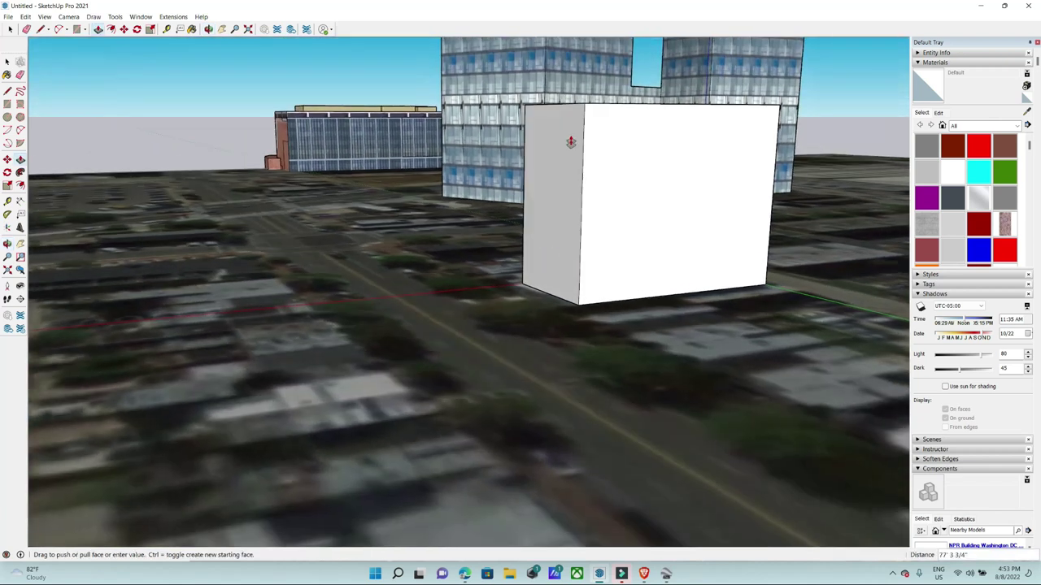
key(Escape)
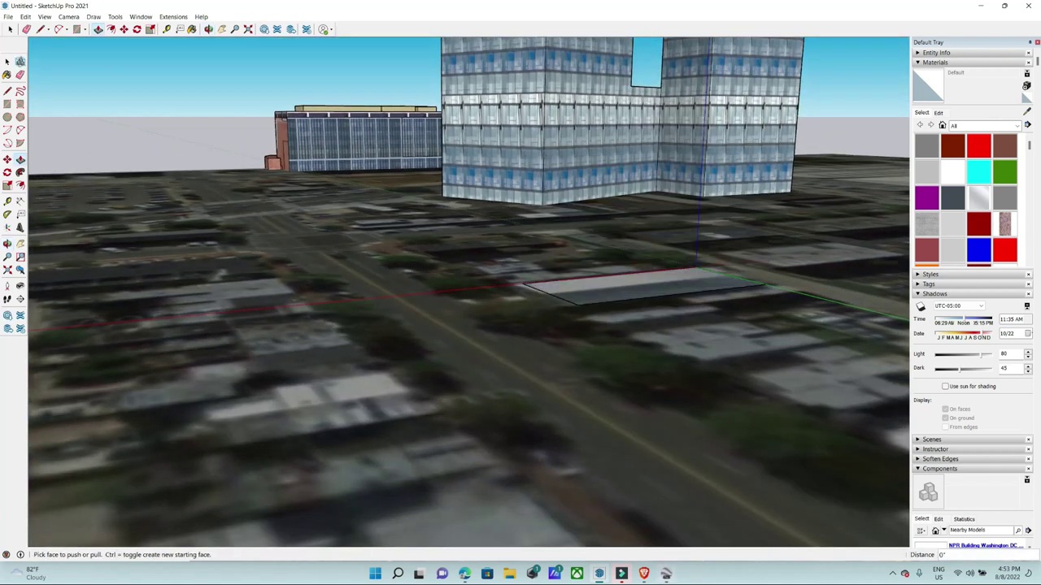
click(666, 574)
scroll(524, 455, down, 2)
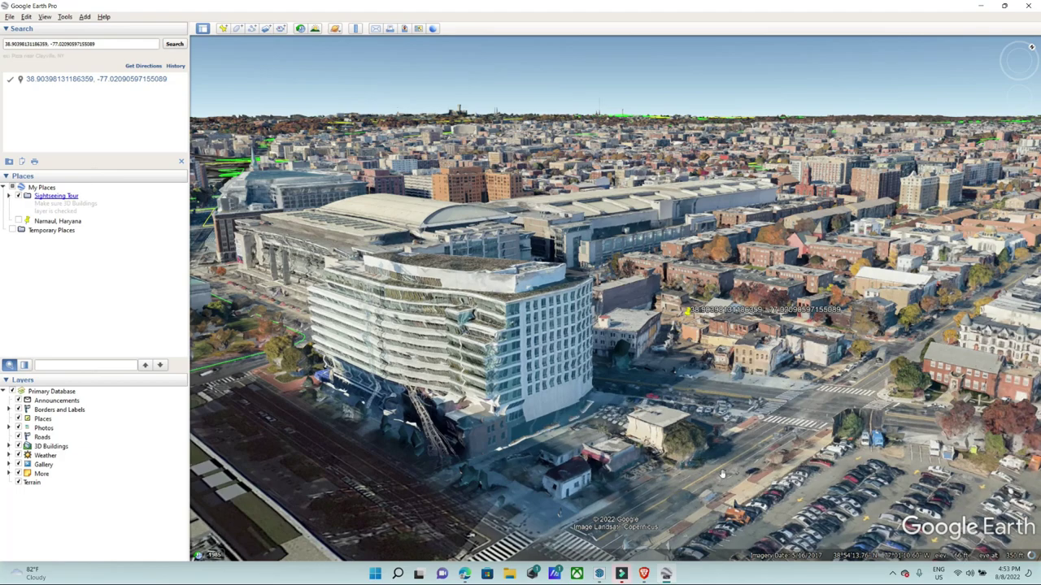
Zoom toward the placemark until the view reaches street level, facing the white building's arched façade.
scroll(644, 504, down, 3)
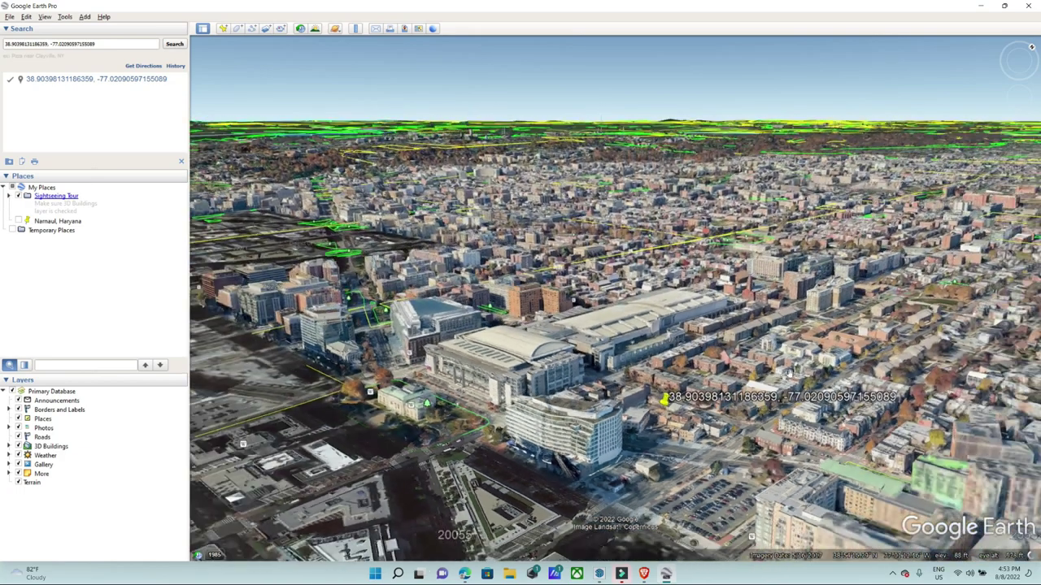
scroll(643, 504, up, 1)
scroll(763, 427, up, 2)
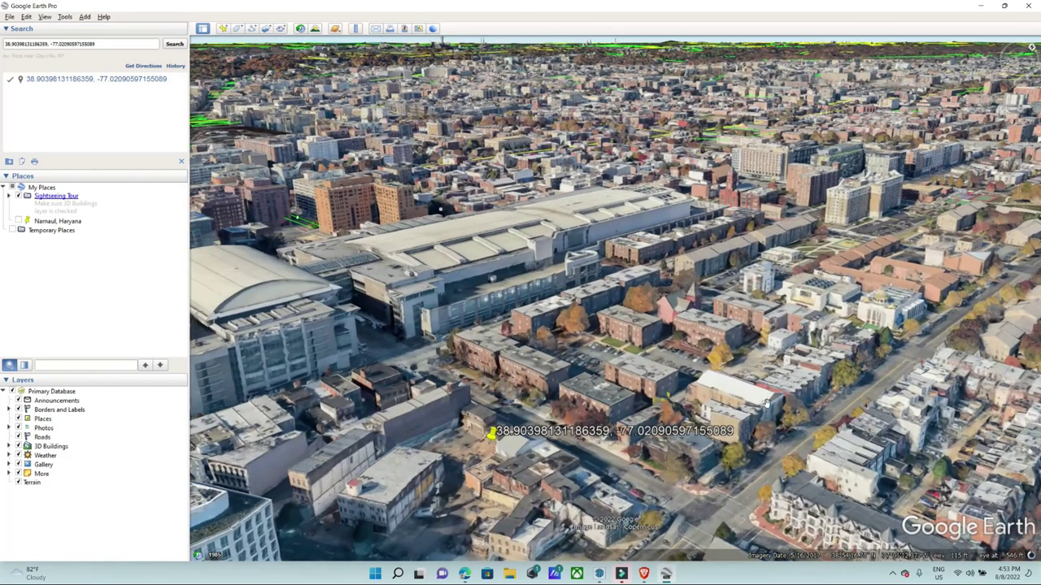
scroll(767, 401, up, 1)
mouse_move(1018, 82)
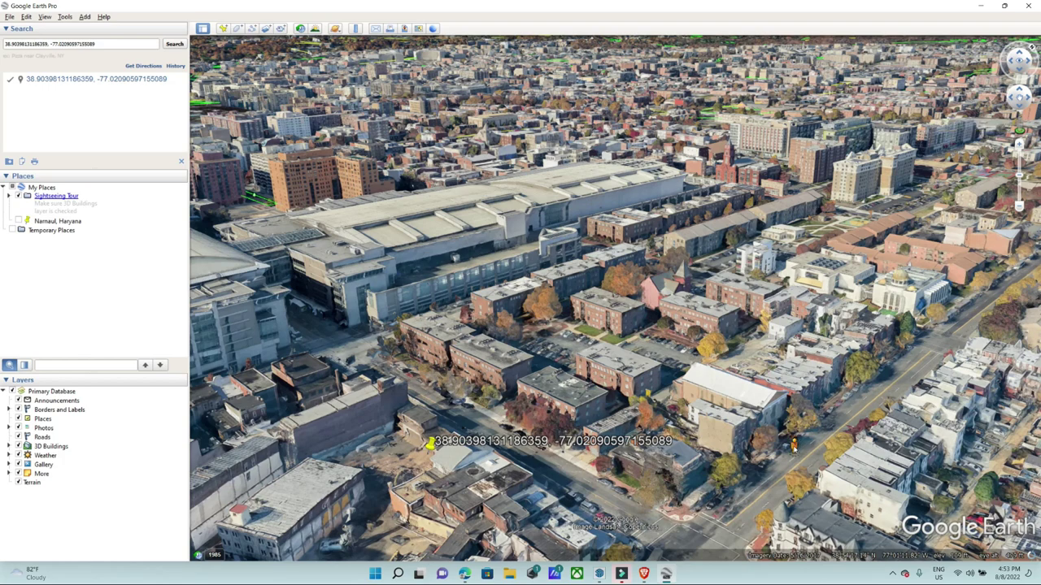
scroll(795, 448, up, 1)
scroll(794, 448, up, 5)
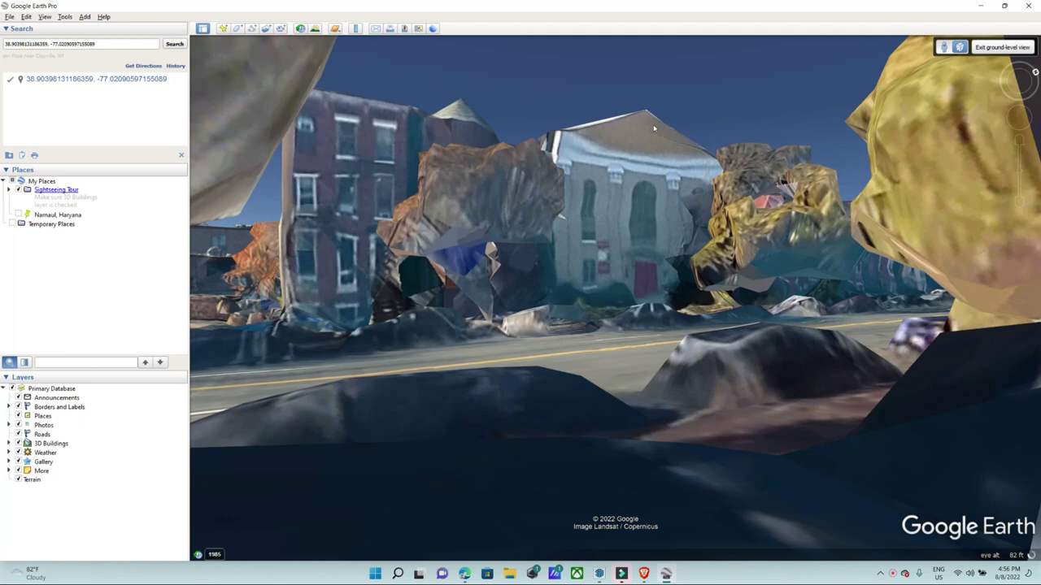
Push/Pull the traced rectangle up into a box.
click(979, 6)
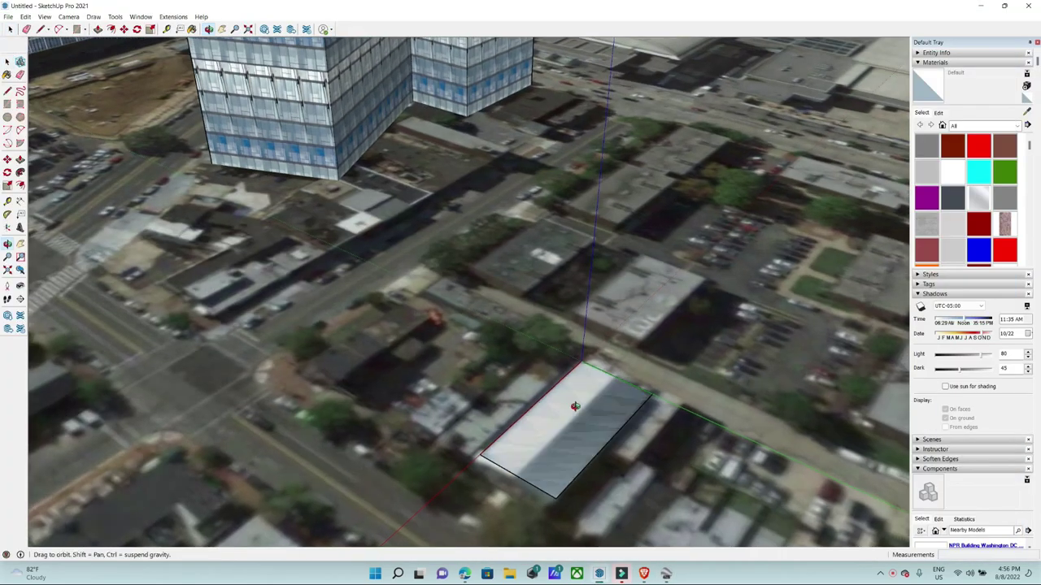
middle_drag(597, 367, 596, 356)
scroll(585, 389, up, 3)
key(p)
drag(588, 415, 603, 326)
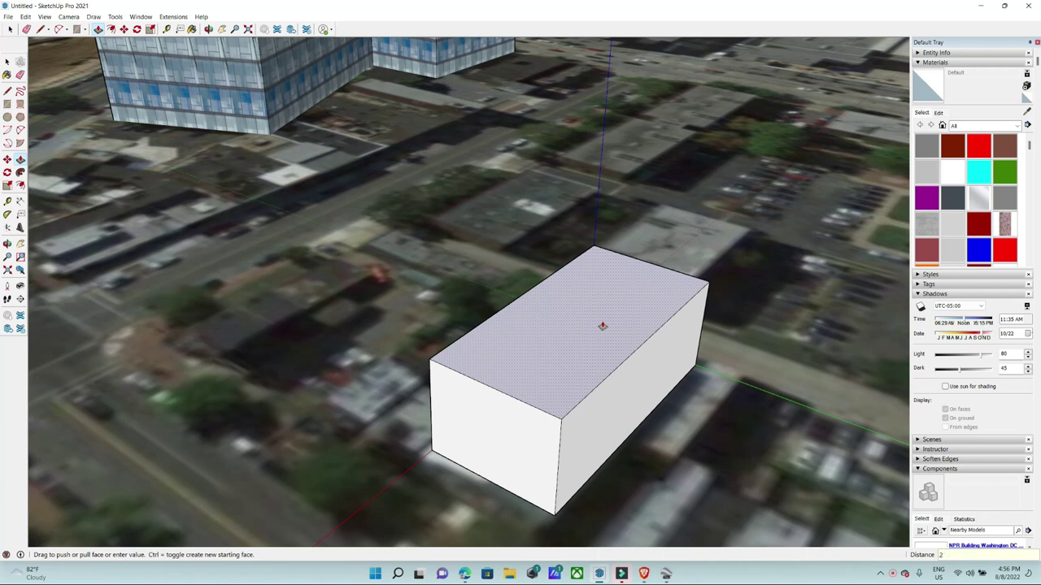
key(Return)
key(o)
mouse_move(601, 329)
mouse_down()
mouse_move(591, 248)
mouse_move(539, 434)
mouse_up()
key(p)
mouse_move(539, 435)
middle_down()
mouse_move(555, 434)
mouse_move(530, 438)
middle_up()
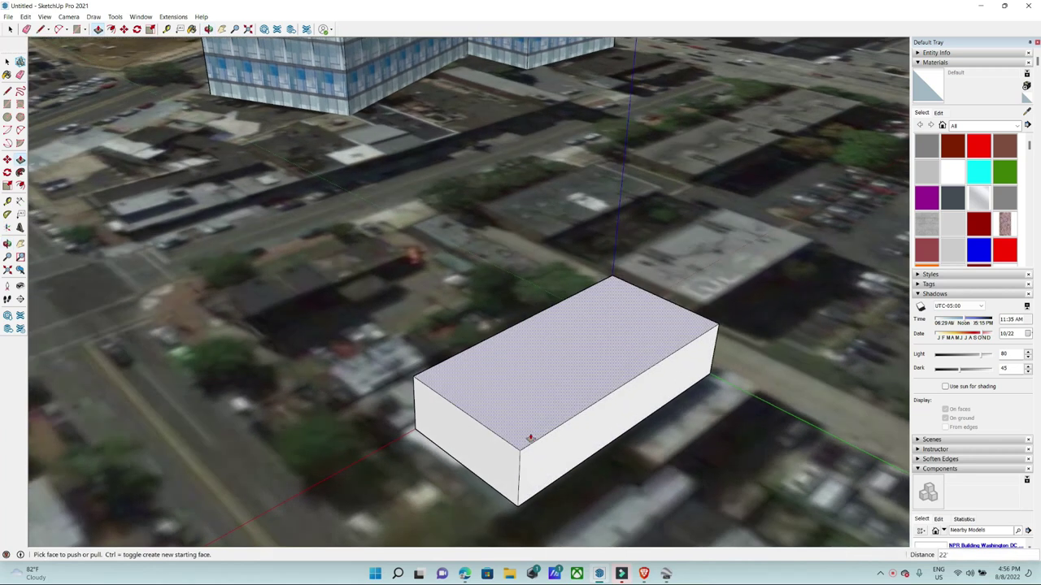
Draw a ridge line across the box top and move it upward to form a gable roof.
key(l)
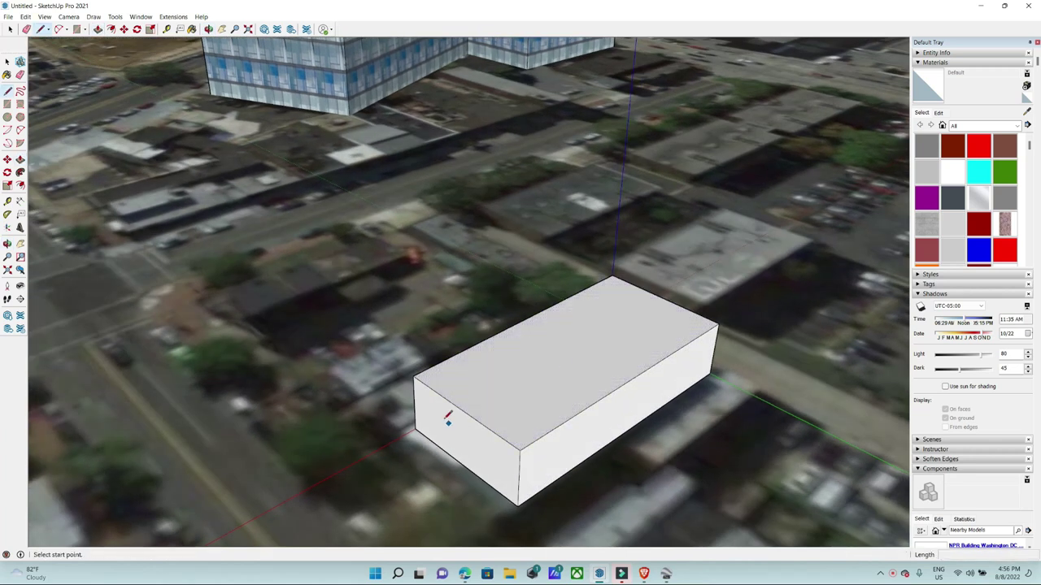
click(463, 410)
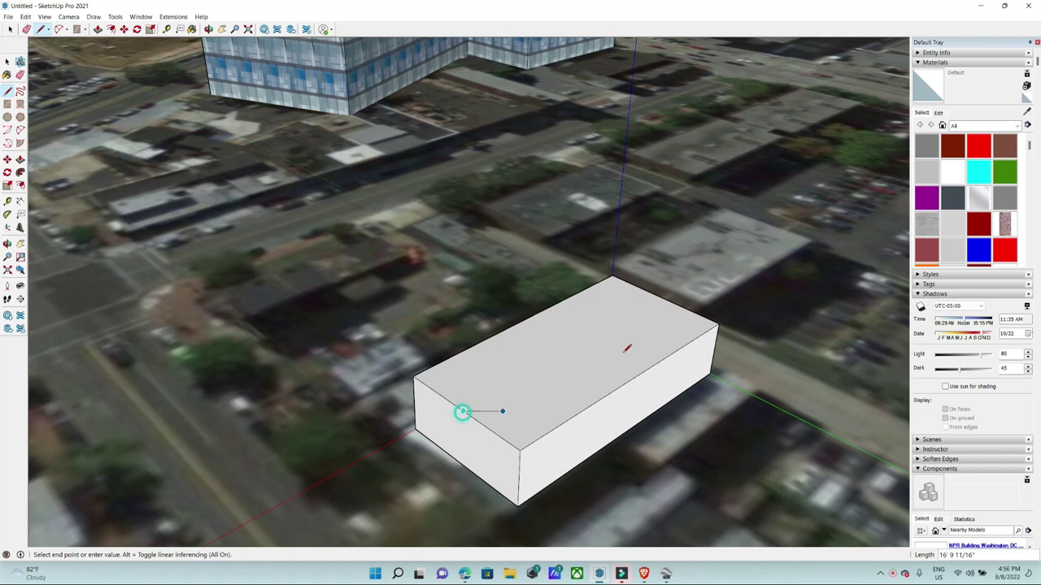
click(663, 299)
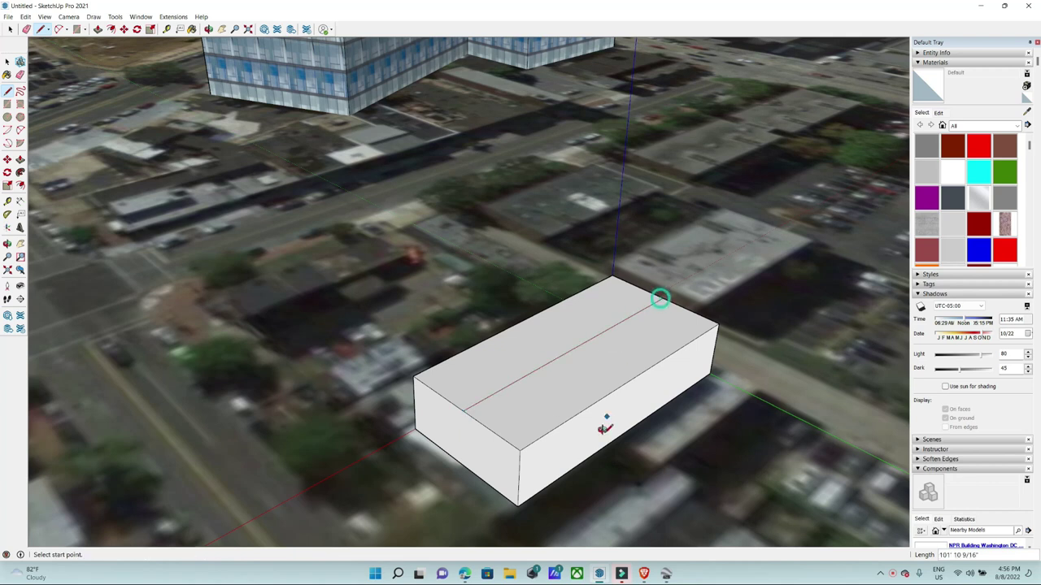
key(space)
middle_drag(660, 295, 498, 404)
key(m)
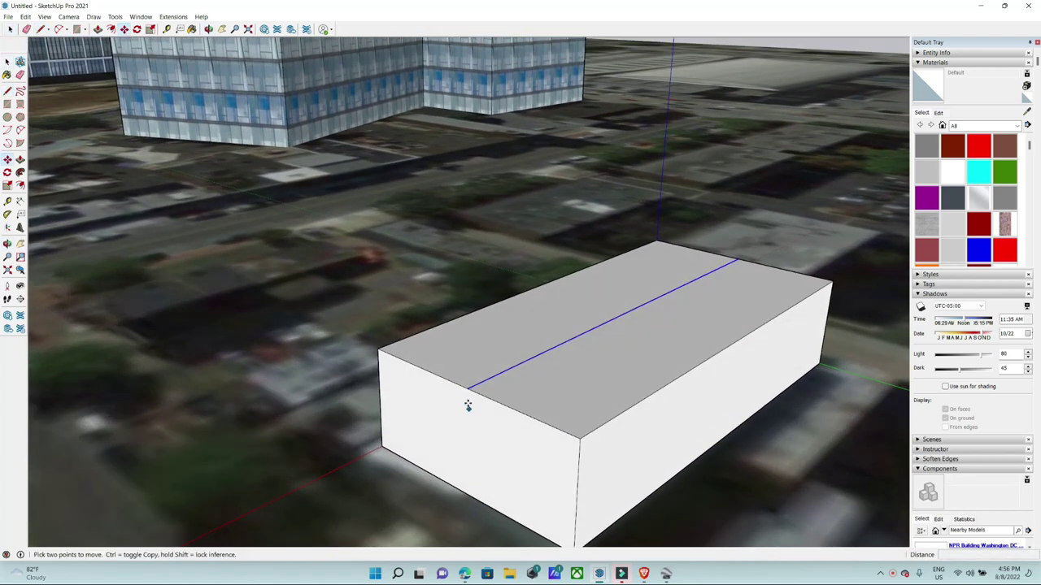
click(467, 390)
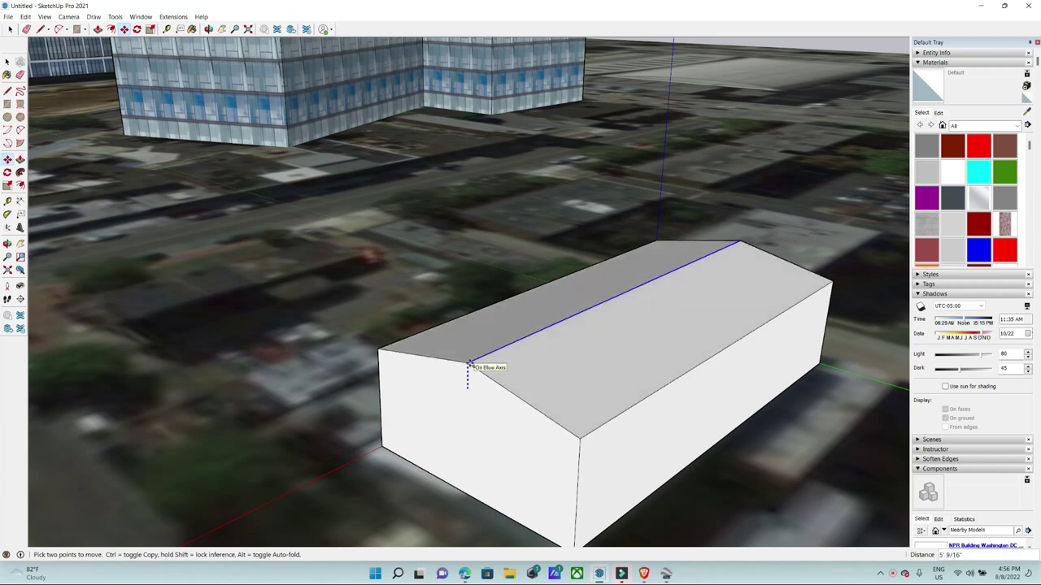
click(474, 364)
Select the whole gabled building and make it a group.
mouse_move(474, 365)
middle_down()
mouse_move(558, 233)
mouse_move(547, 340)
mouse_move(567, 342)
middle_up()
key(space)
triple_click(567, 343)
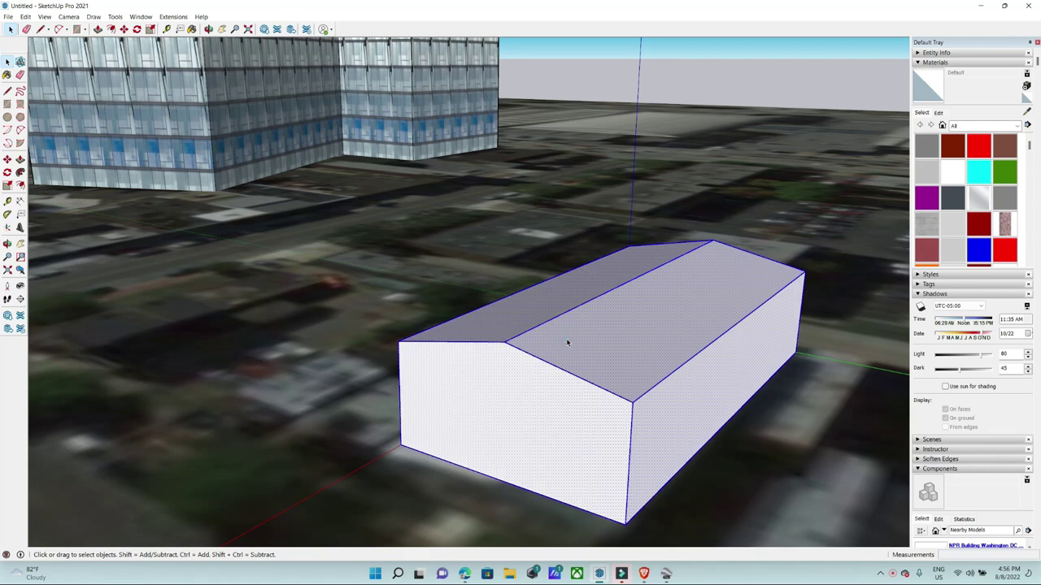
right_click(567, 342)
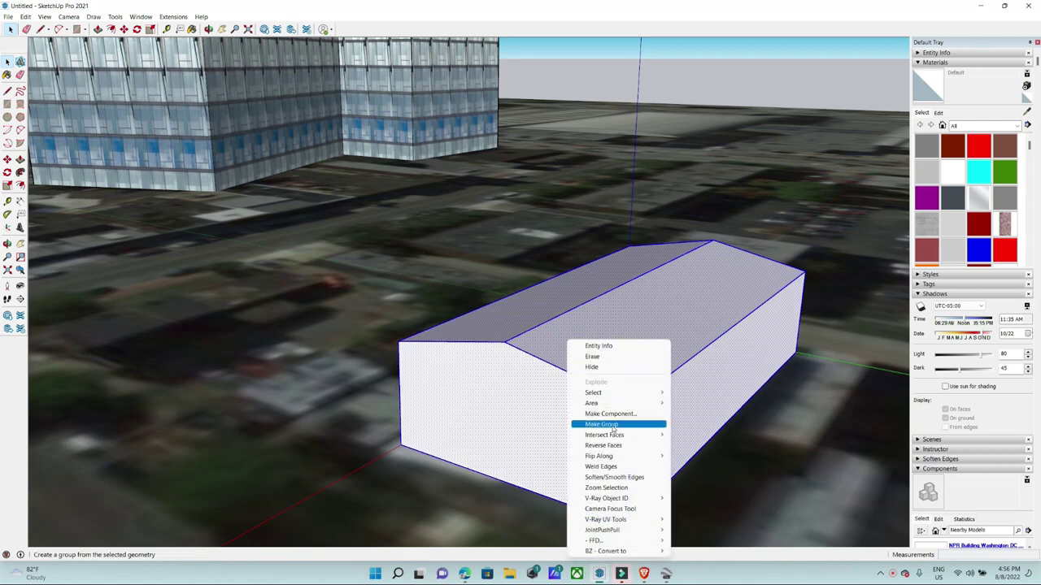
click(592, 424)
mouse_move(593, 413)
middle_down()
mouse_move(674, 362)
mouse_move(571, 317)
middle_up()
scroll(572, 317, up, 3)
scroll(601, 309, up, 2)
scroll(627, 299, up, 2)
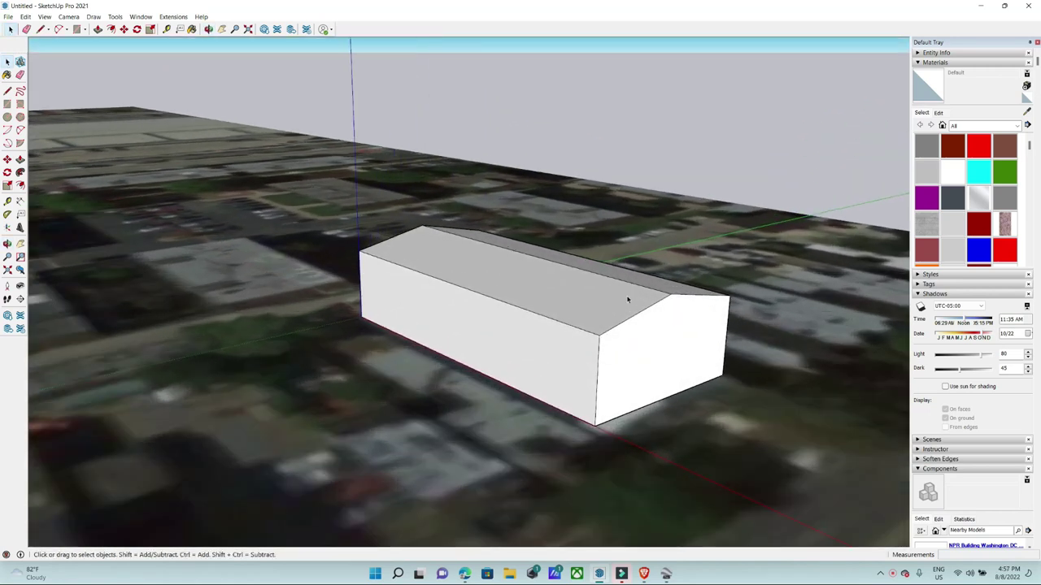
scroll(627, 300, up, 2)
scroll(627, 300, up, 2)
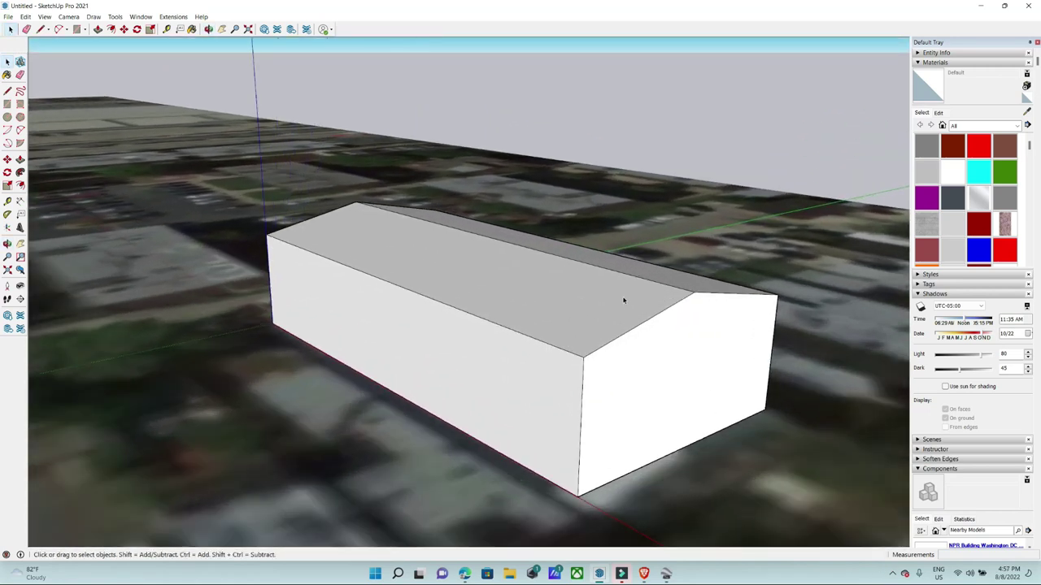
click(666, 573)
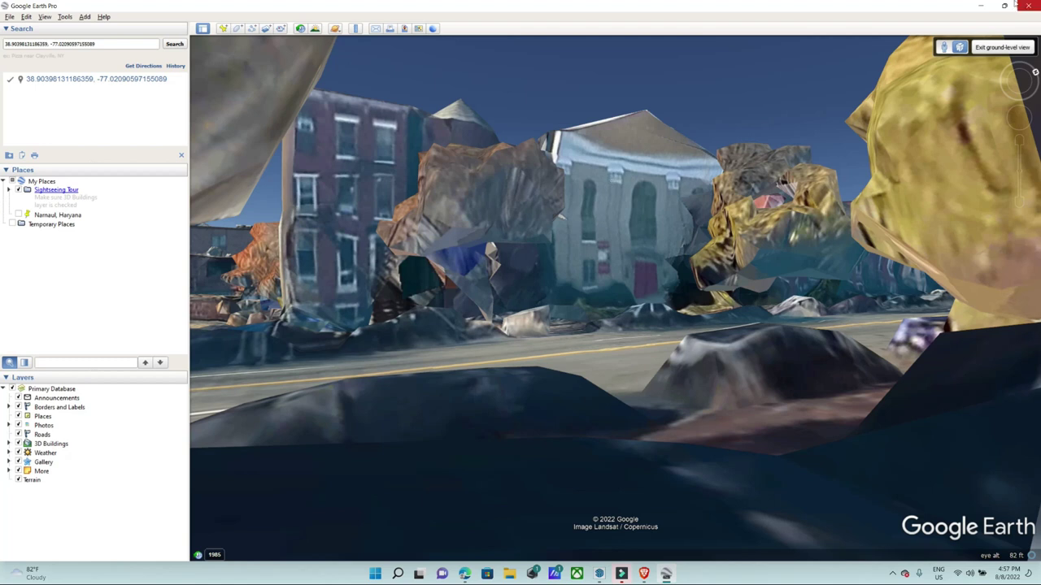
key(alt+Tab)
scroll(638, 358, down, 3)
mouse_move(628, 374)
middle_down()
mouse_move(414, 334)
mouse_move(439, 339)
middle_up()
scroll(414, 333, up, 2)
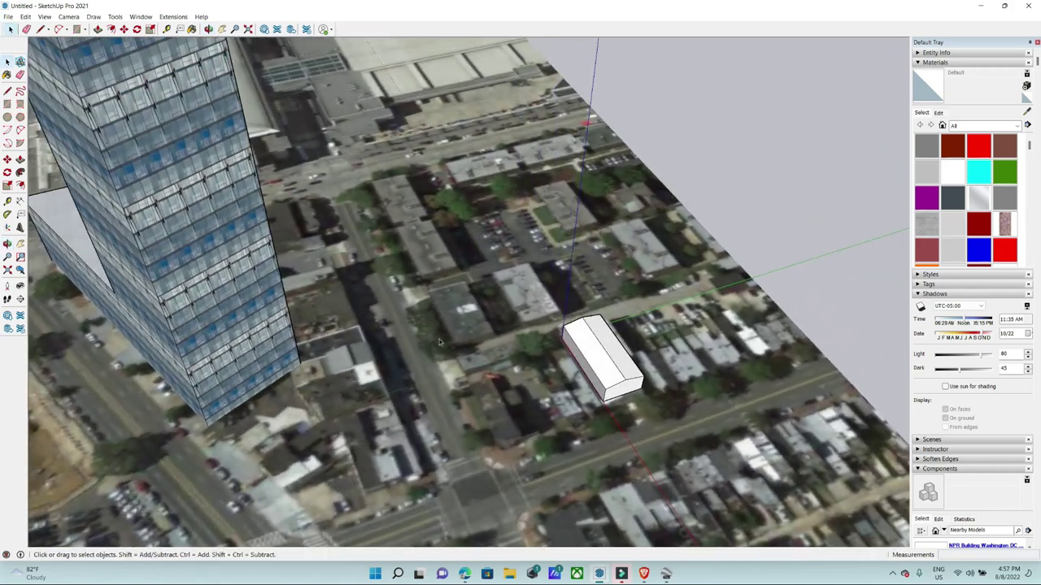
middle_drag(633, 396, 626, 382)
scroll(618, 374, up, 3)
scroll(618, 374, up, 3)
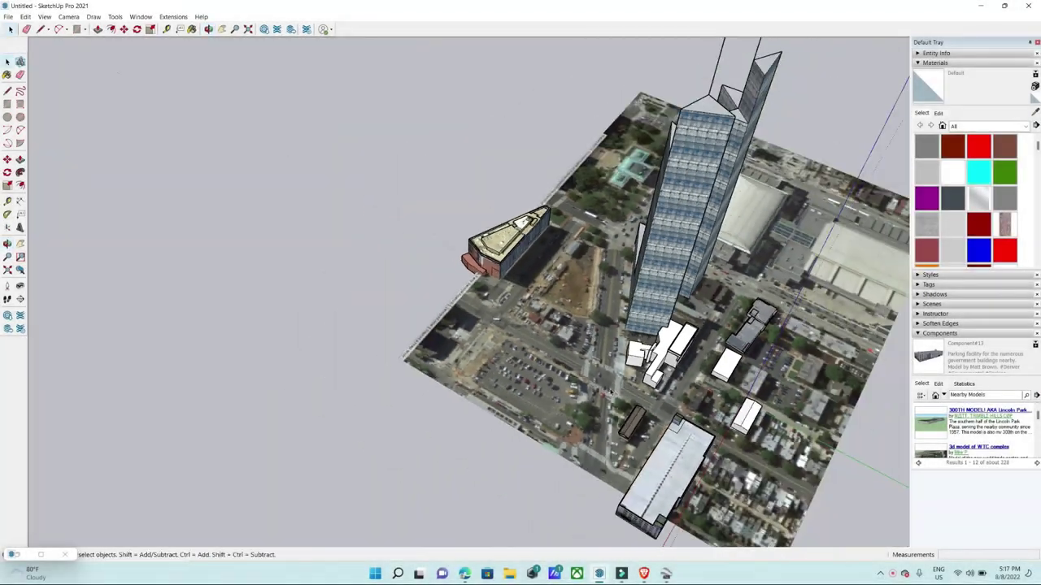
Orbit to a top-down view of the park and zoom around the teal-roofed building.
mouse_move(610, 393)
middle_down()
mouse_move(579, 201)
mouse_move(583, 249)
mouse_move(511, 295)
middle_up()
scroll(580, 201, up, 3)
scroll(579, 201, up, 3)
scroll(580, 201, up, 2)
scroll(583, 250, down, 3)
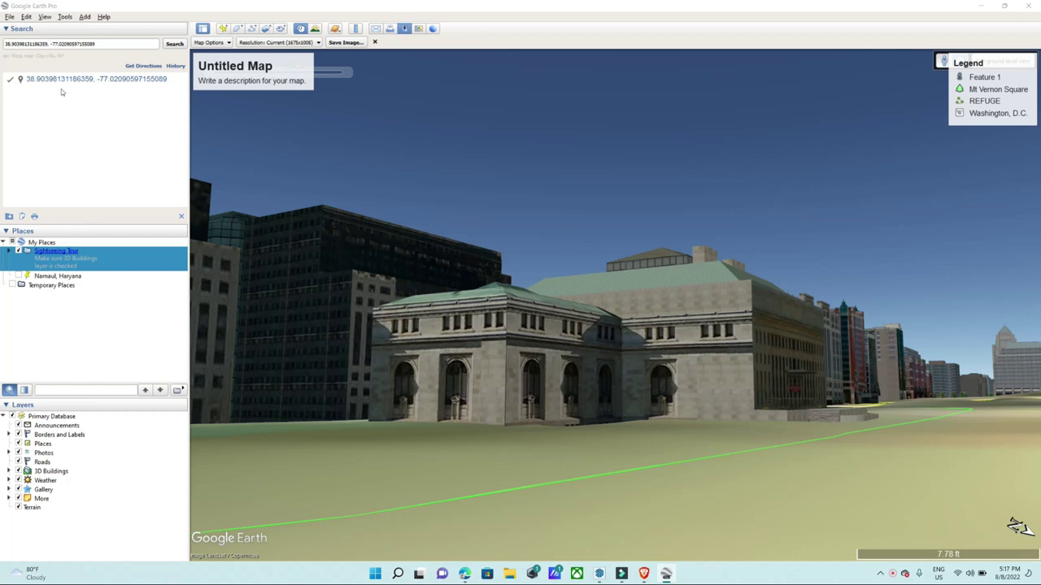
Move along the street toward the office block, then return to SketchUp and orbit toward the glass tower.
mouse_move(641, 364)
mouse_down()
mouse_move(810, 336)
mouse_move(619, 323)
mouse_up()
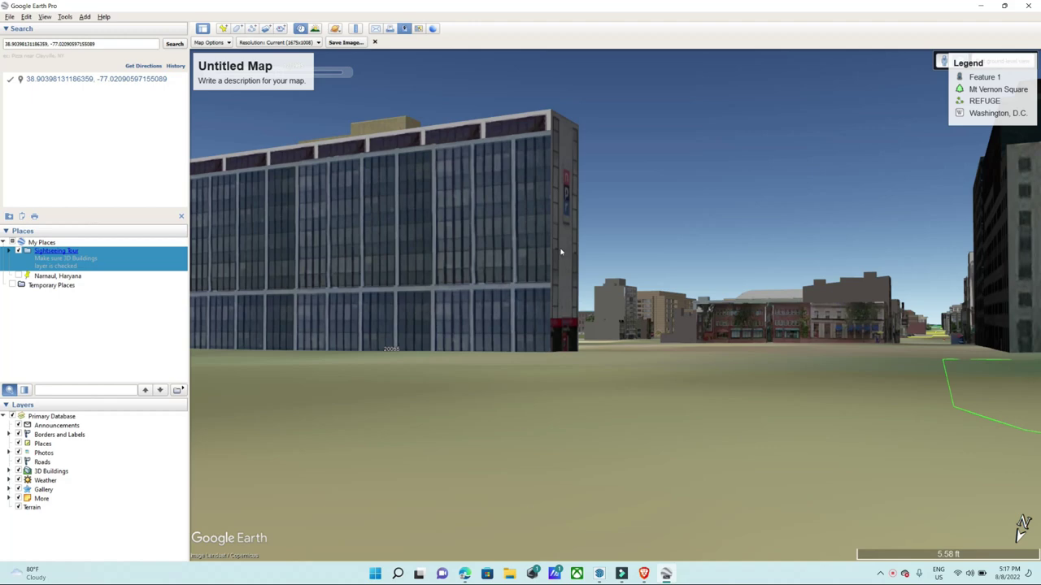
click(599, 573)
mouse_move(555, 382)
middle_down()
mouse_move(538, 358)
mouse_move(605, 223)
middle_up()
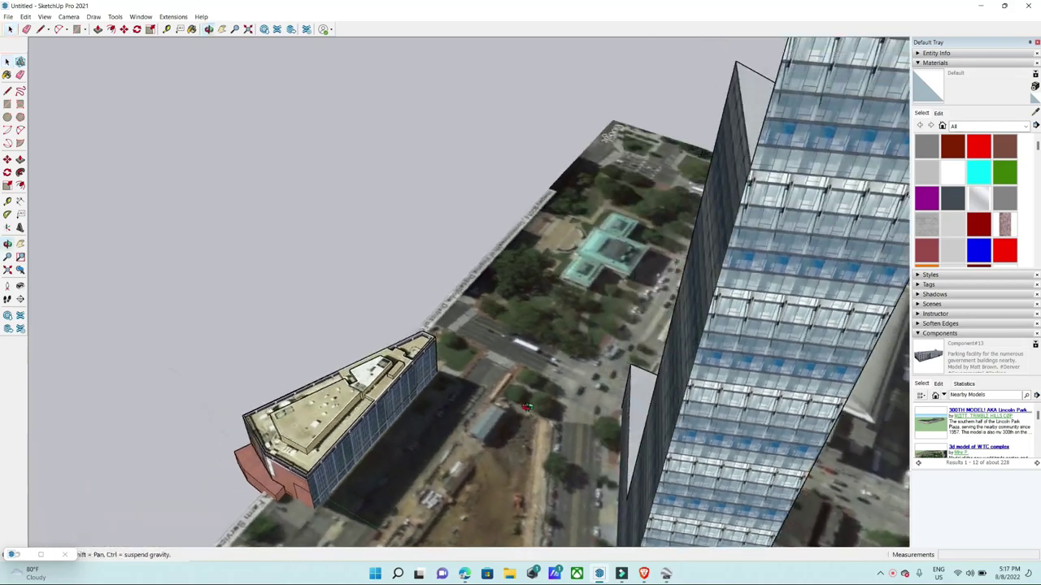
Zoom in on the teal-roofed building, then move Google Earth's street view toward the stone building.
scroll(605, 224, up, 2)
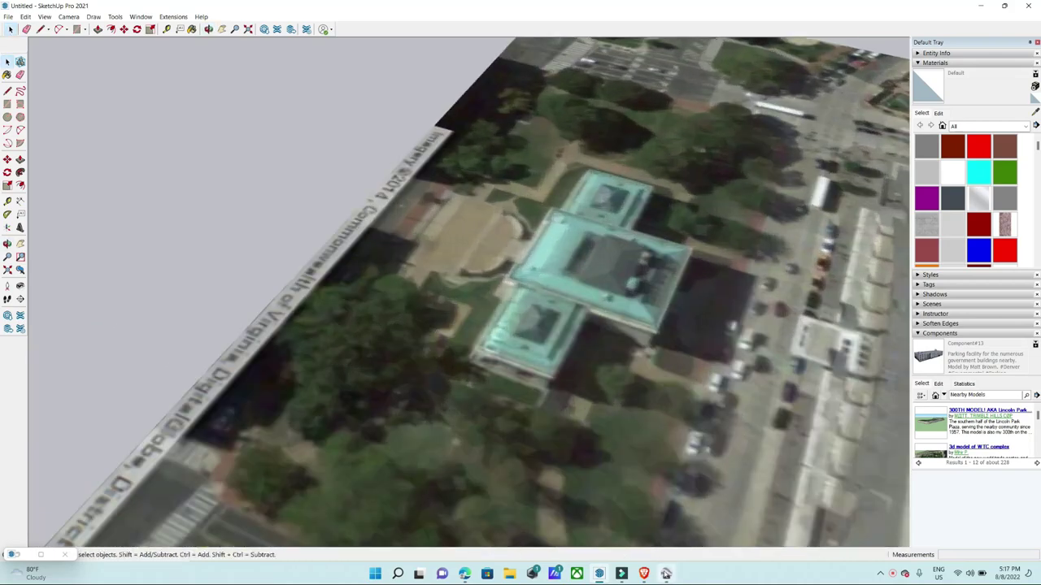
click(665, 572)
drag(580, 424, 520, 281)
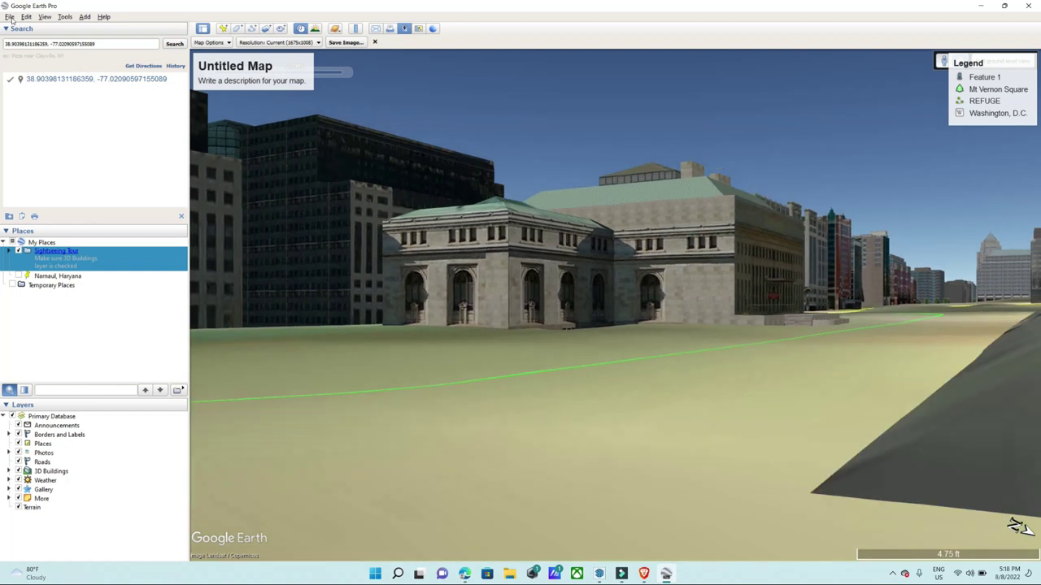
Exit the save-image preview and zoom to frame the whole stone building at ground level.
click(9, 16)
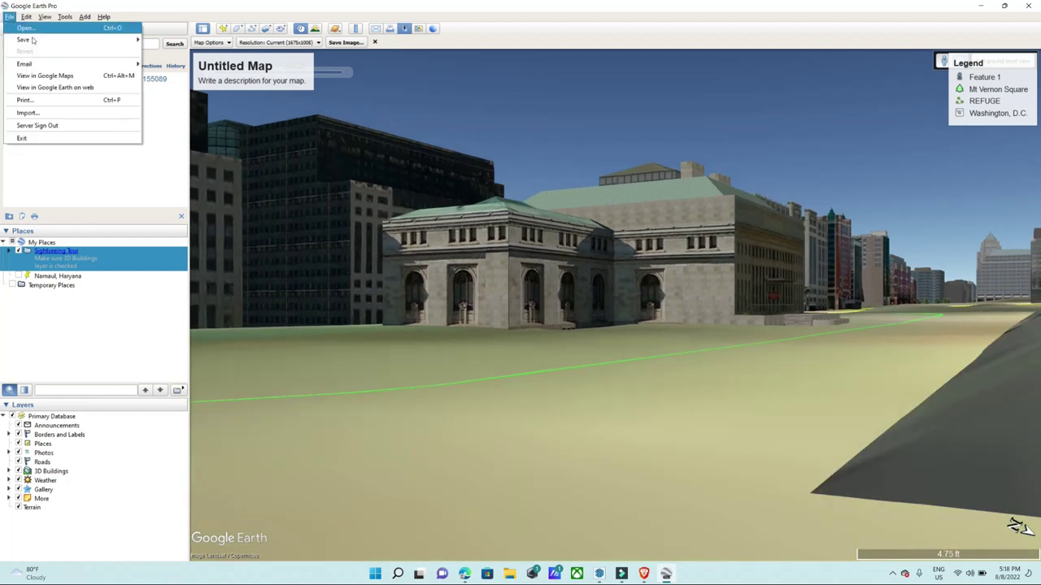
mouse_move(23, 39)
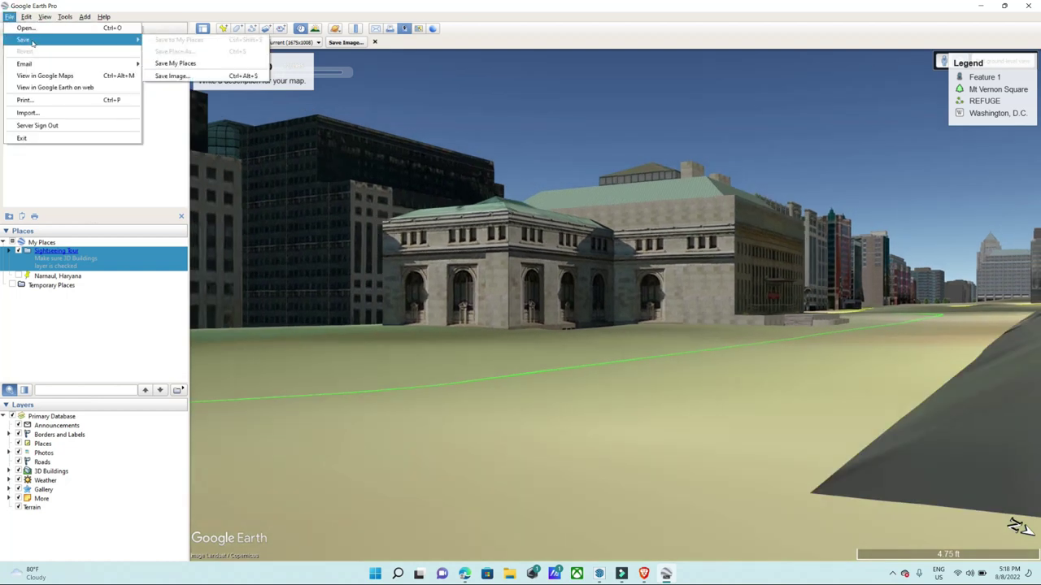
click(175, 76)
mouse_move(1019, 122)
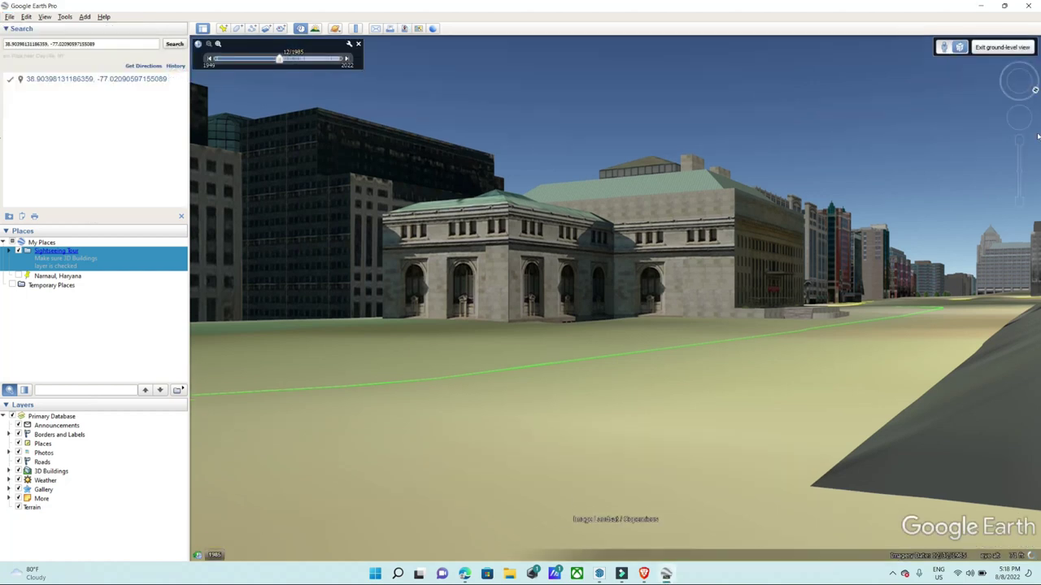
drag(1019, 168, 1019, 142)
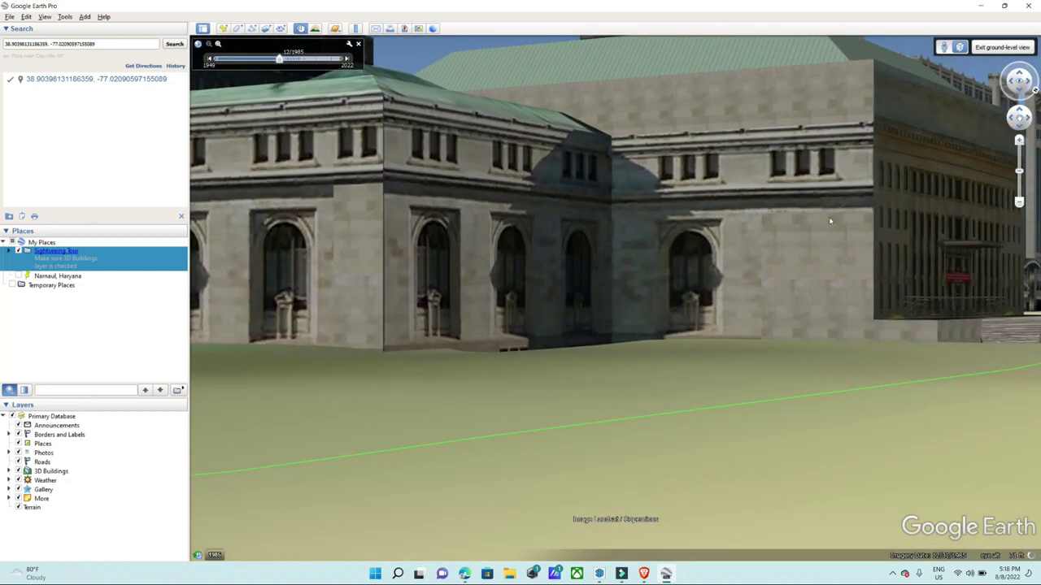
scroll(1006, 163, down, 3)
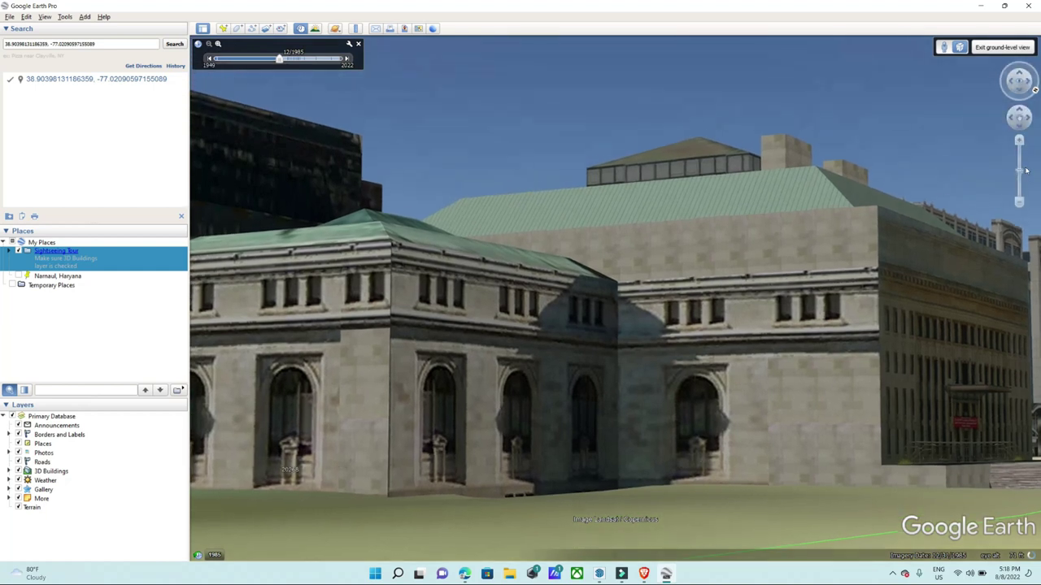
drag(1019, 166, 1019, 177)
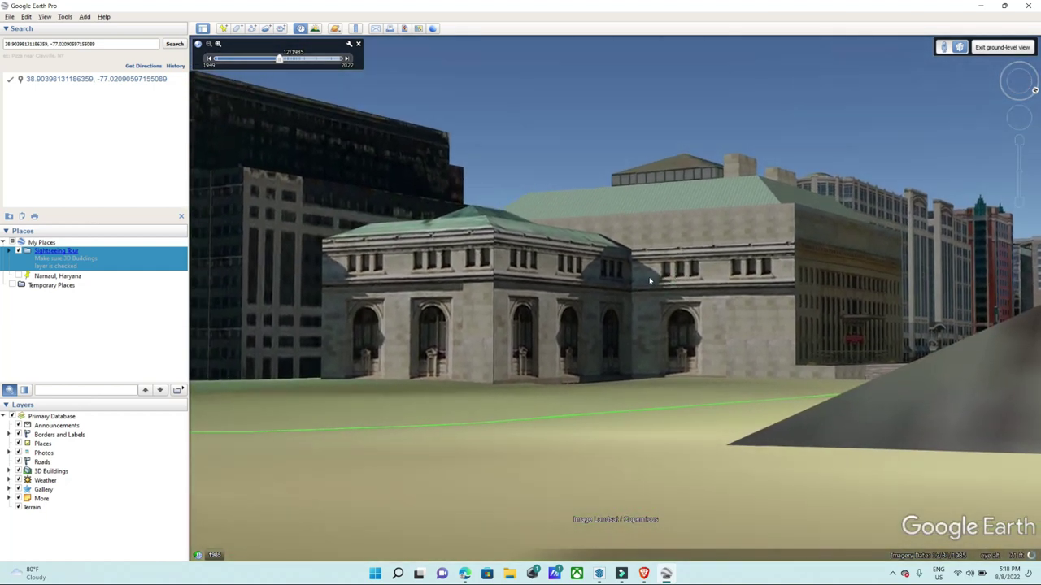
scroll(591, 259, up, 3)
scroll(615, 301, up, 1)
scroll(617, 306, down, 3)
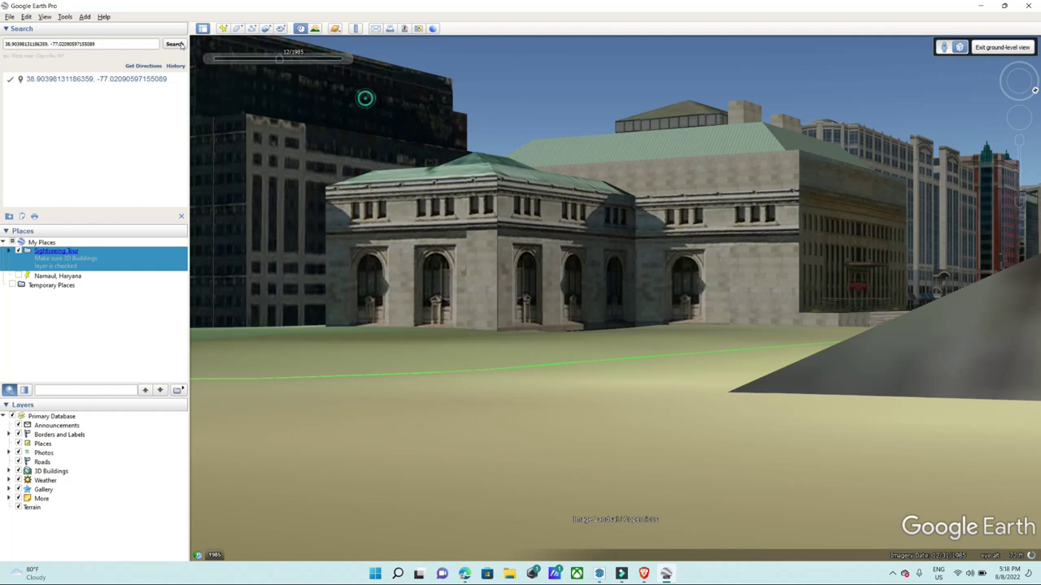
Enter File > Save > Save Image, choose the output resolution, and save the view.
click(10, 17)
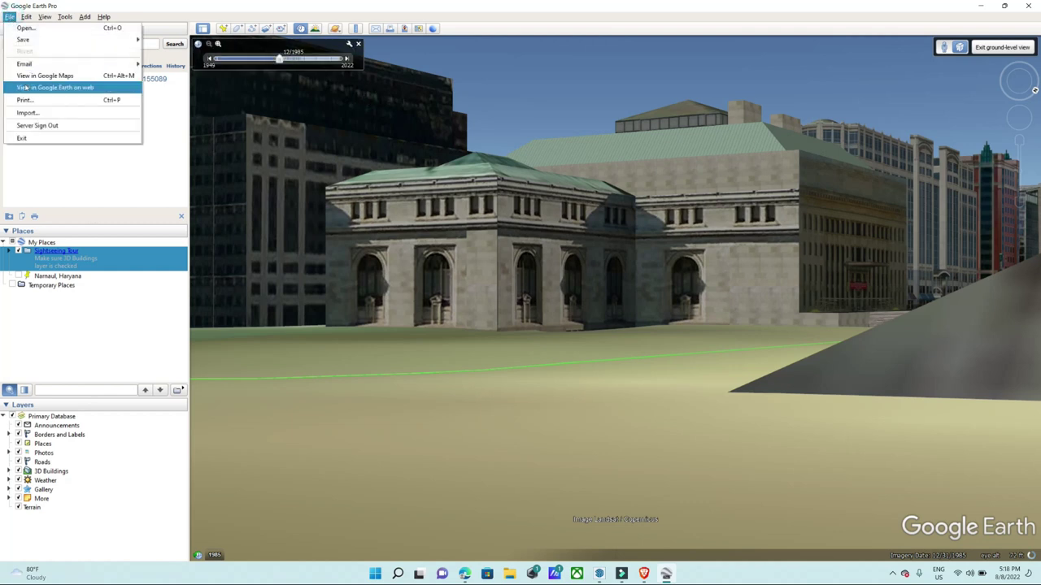
click(23, 40)
click(171, 76)
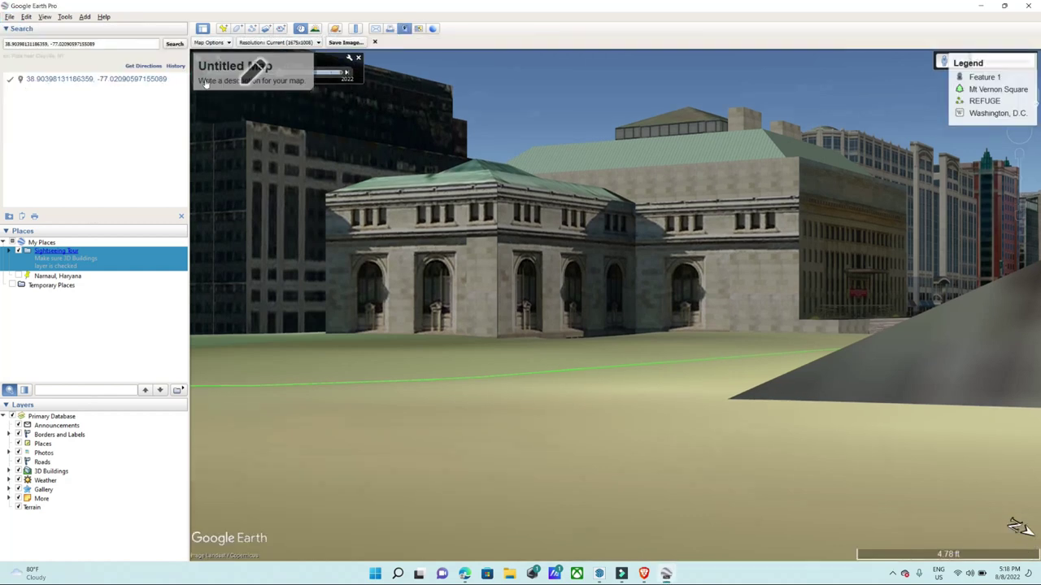
click(350, 43)
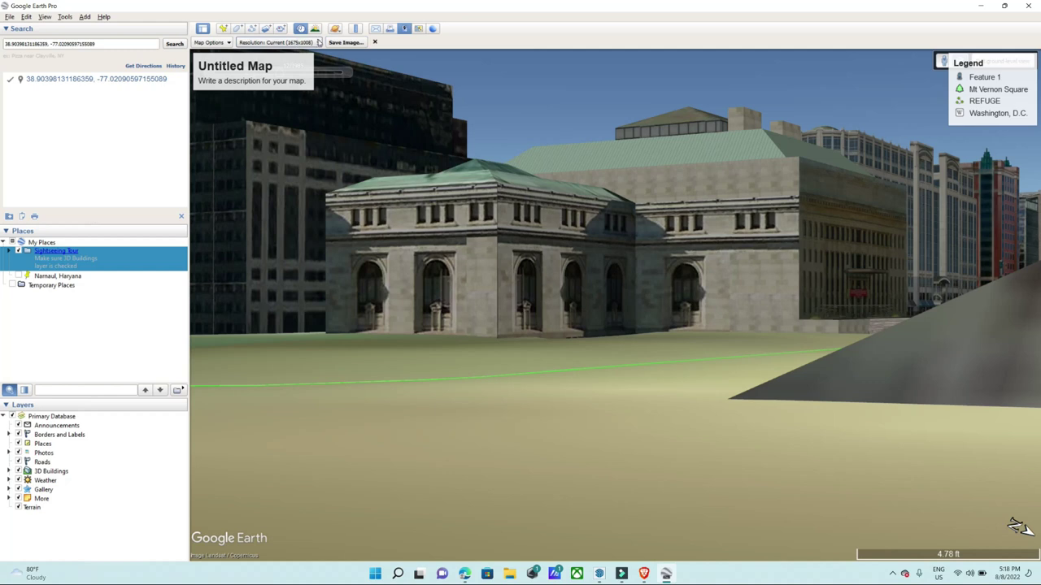
click(319, 43)
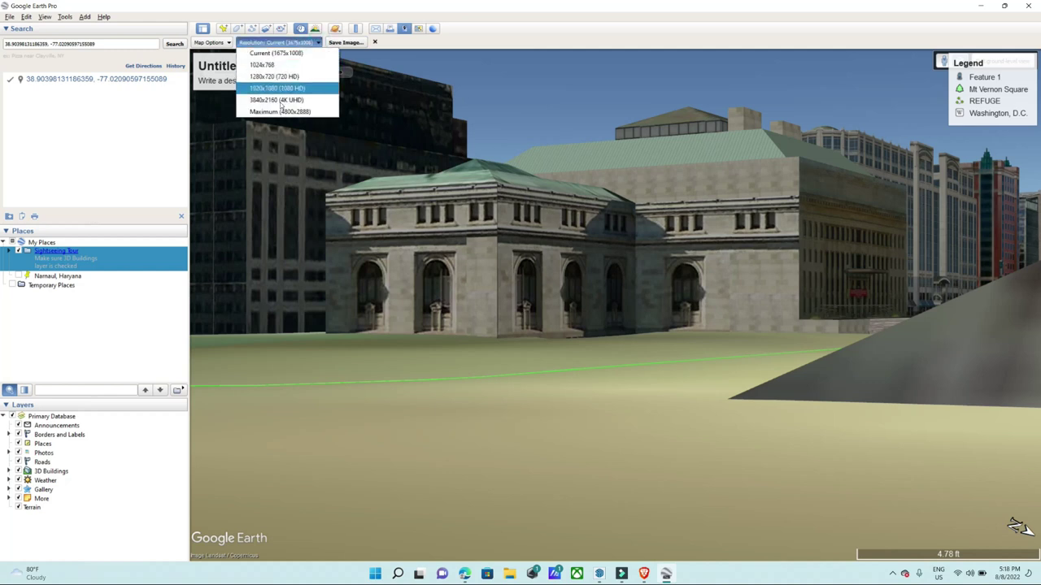
click(267, 100)
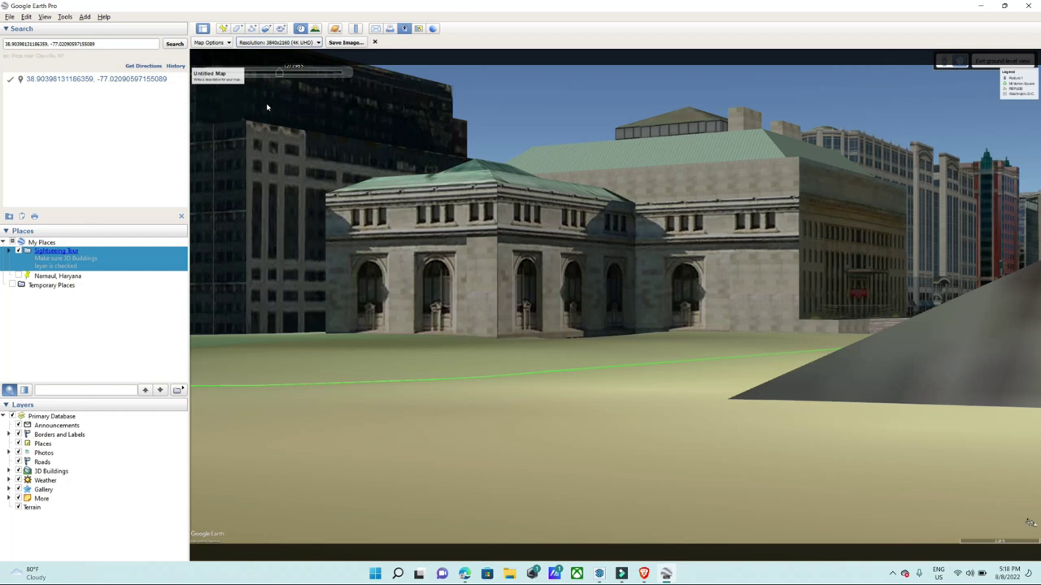
click(346, 43)
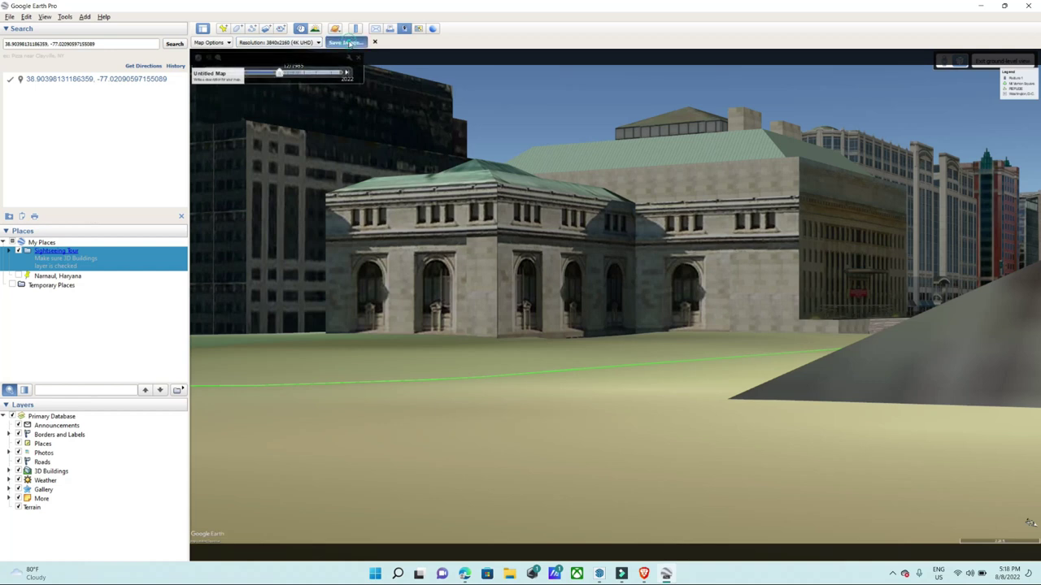
Create a new Desktop folder named 'Google earth images'.
click(234, 137)
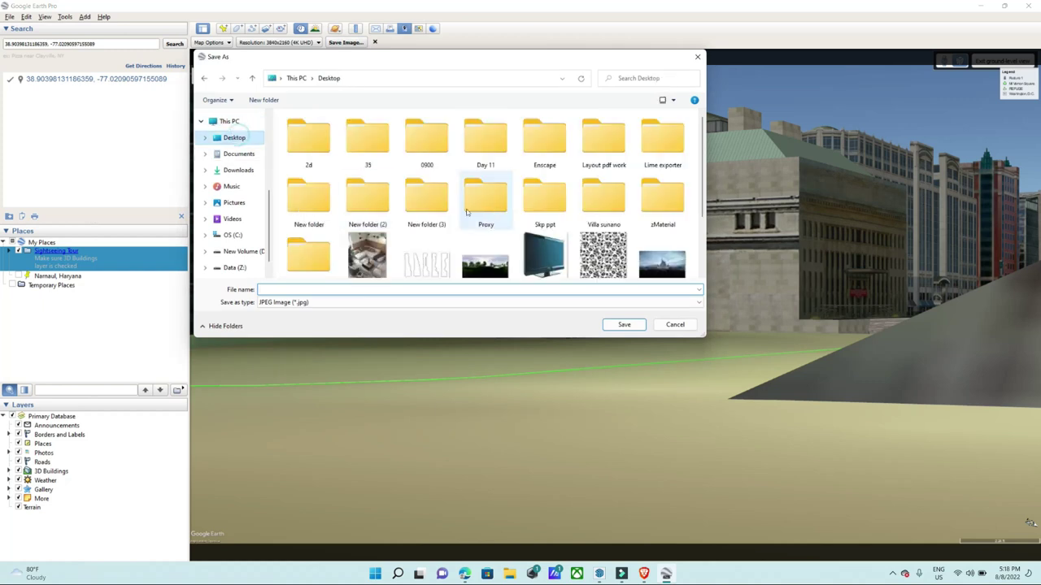
scroll(498, 227, down, 3)
right_click(499, 229)
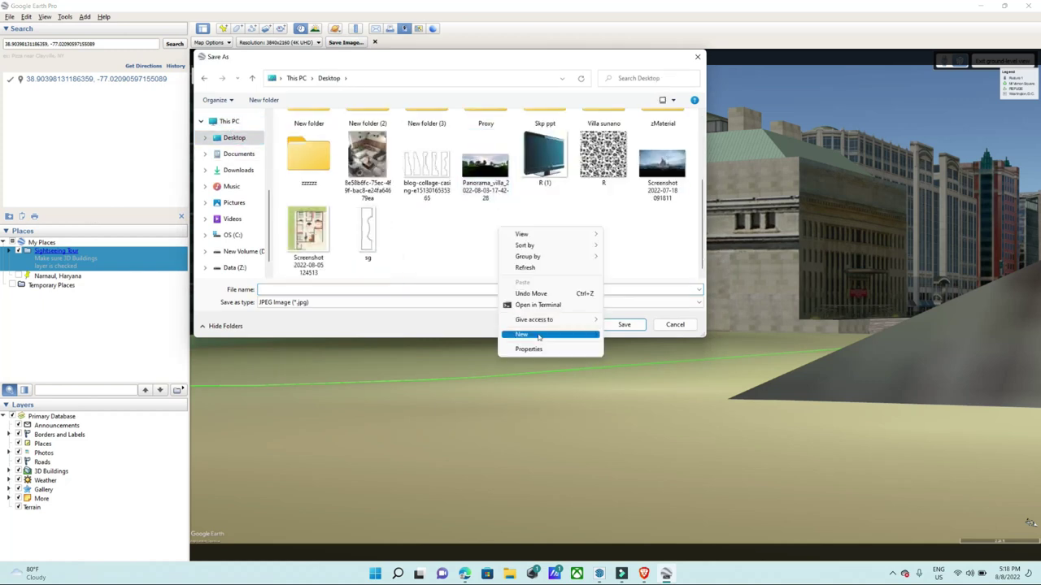
click(622, 335)
text(Google earth iama)
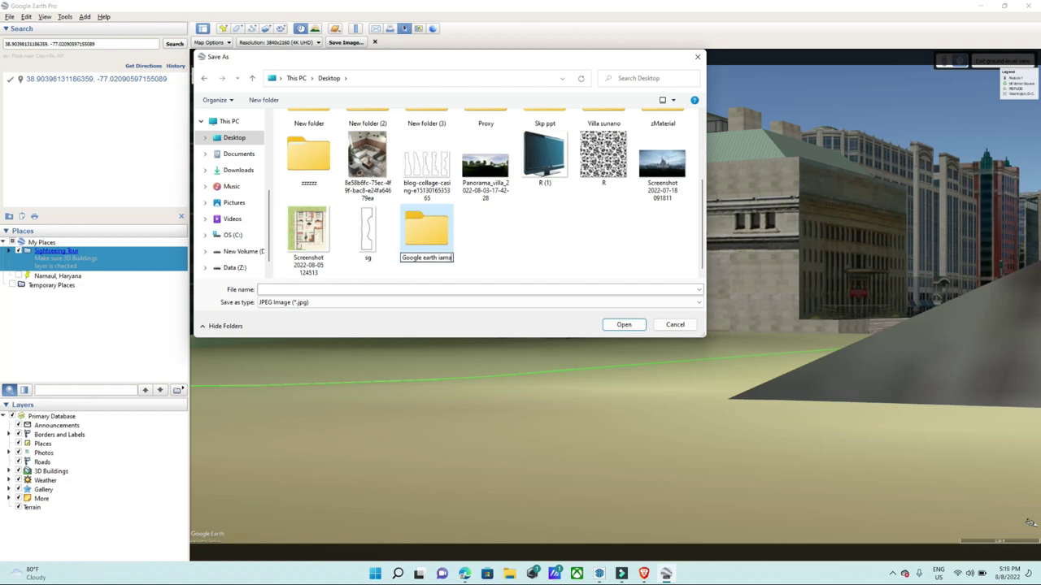
key(BackSpace)
key(BackSpace)
key(BackSpace)
text(mage)
key(Return)
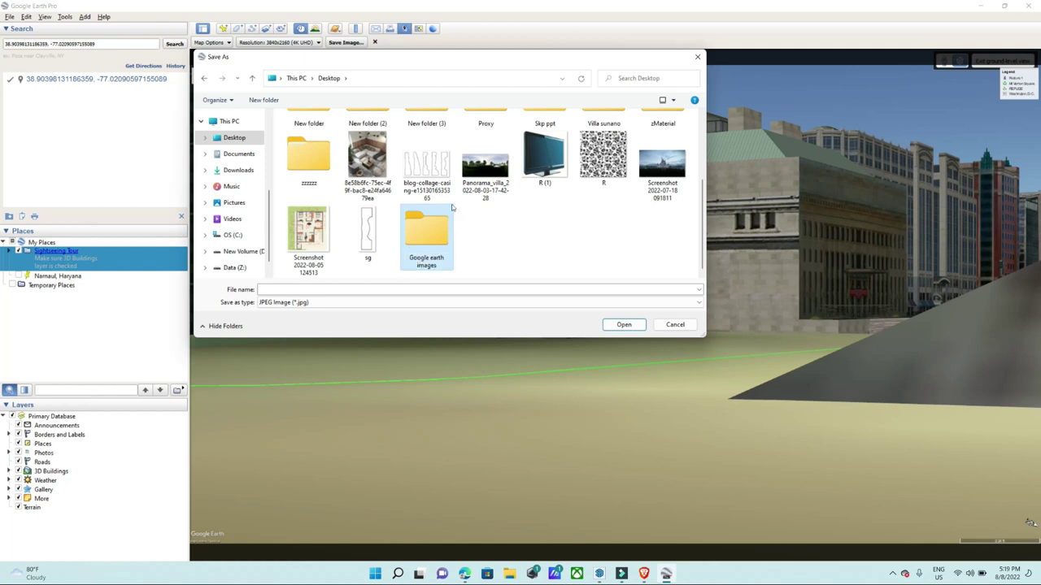
Save the view as JPEG named '1' inside the Google earth images folder.
double_click(425, 226)
click(339, 289)
text(1)
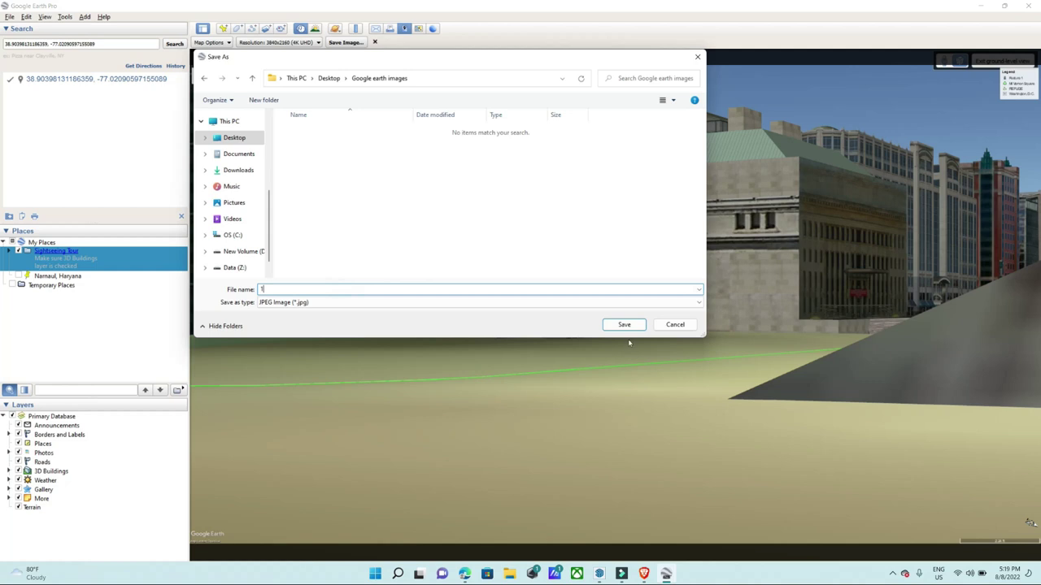
click(624, 325)
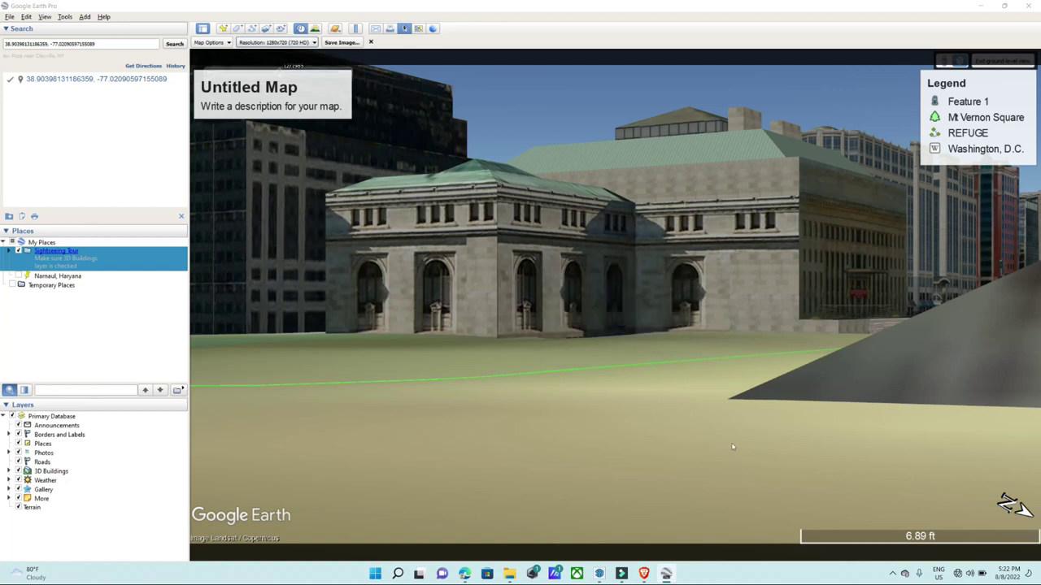
Orbit and zoom around the Washington towers model in SketchUp.
click(600, 575)
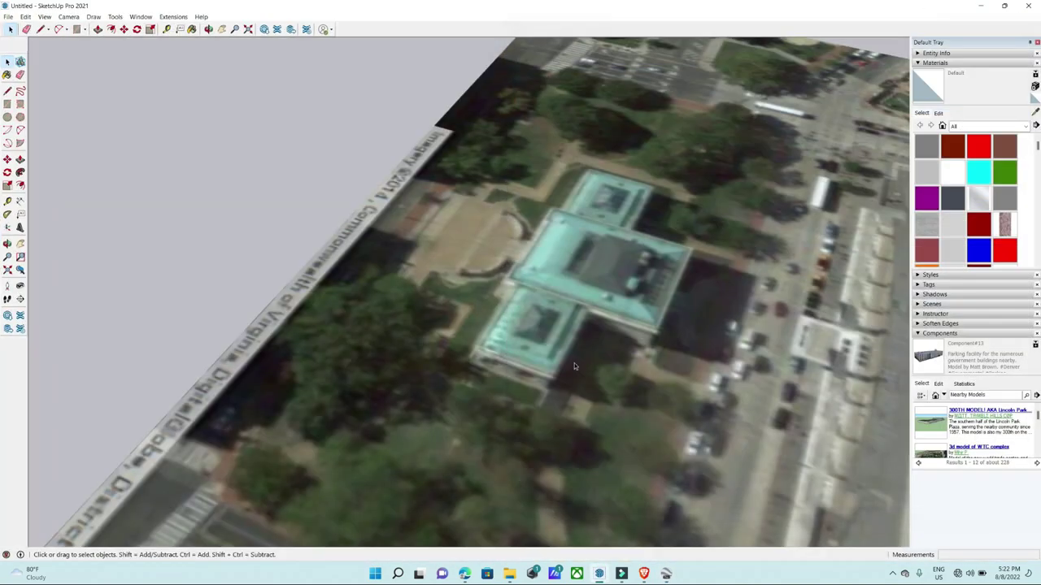
scroll(574, 366, down, 3)
middle_drag(574, 366, 366, 441)
scroll(367, 440, down, 2)
scroll(406, 431, down, 3)
scroll(472, 415, down, 3)
scroll(515, 404, down, 2)
middle_drag(515, 404, 490, 228)
scroll(489, 339, up, 2)
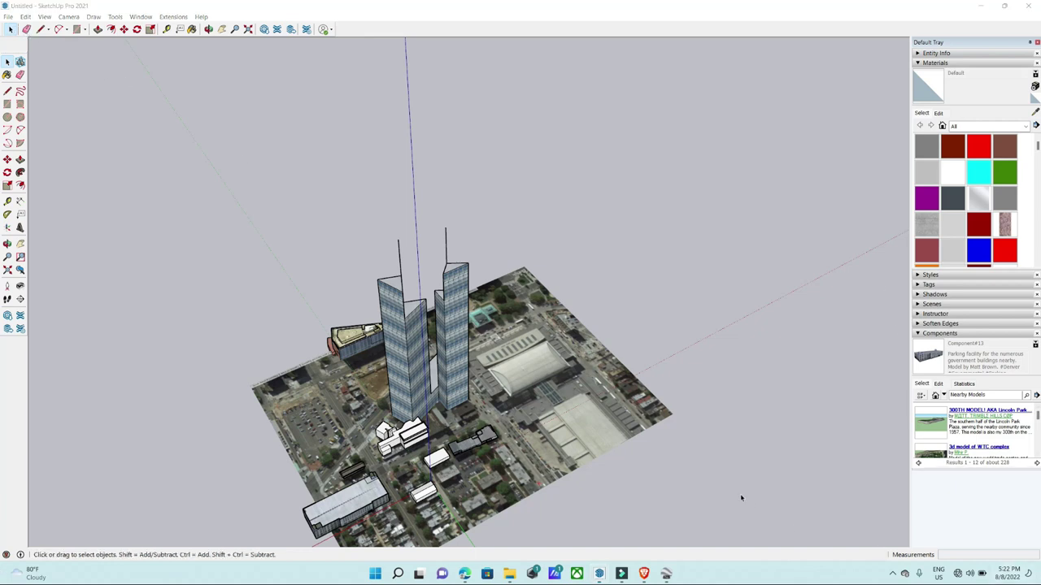
Minimize the towers model and start a new model from the Simple template.
click(1030, 572)
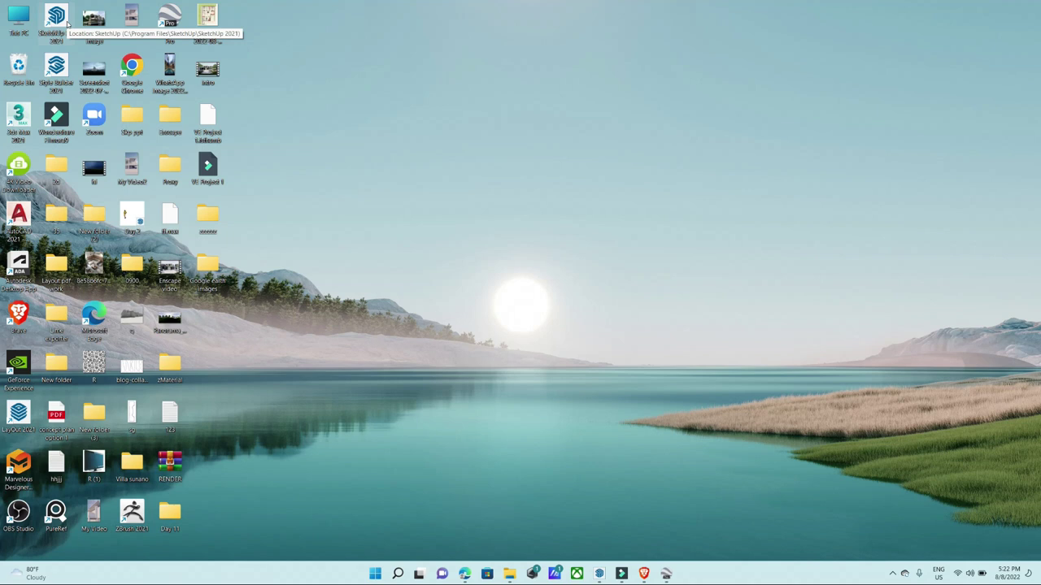
click(599, 574)
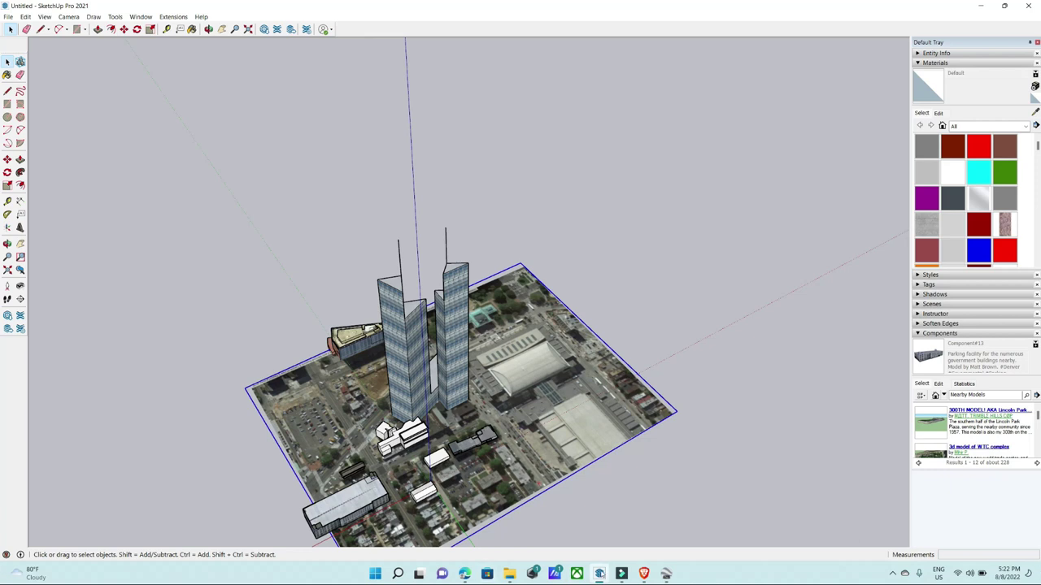
click(599, 573)
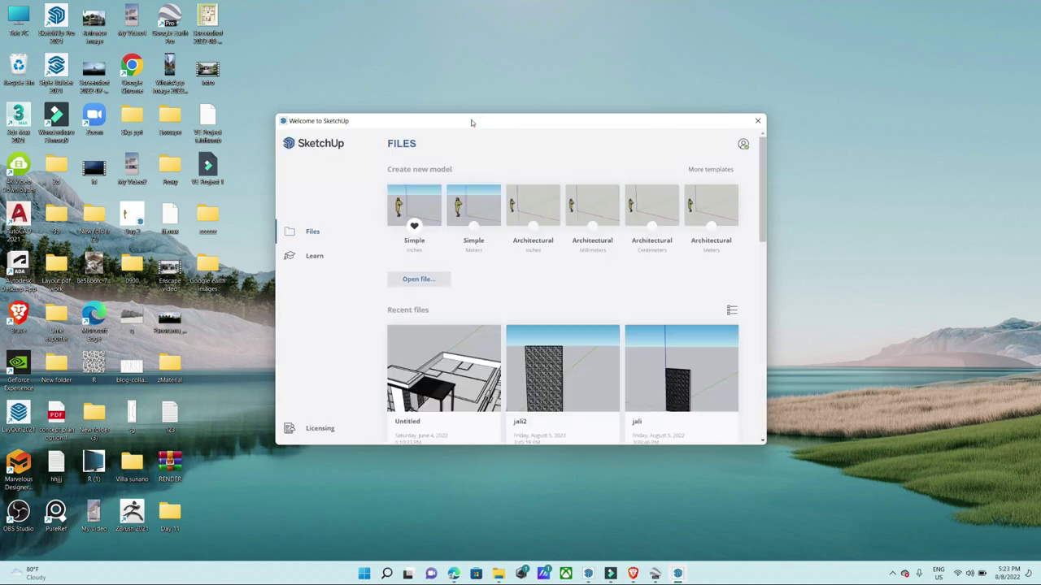
click(410, 206)
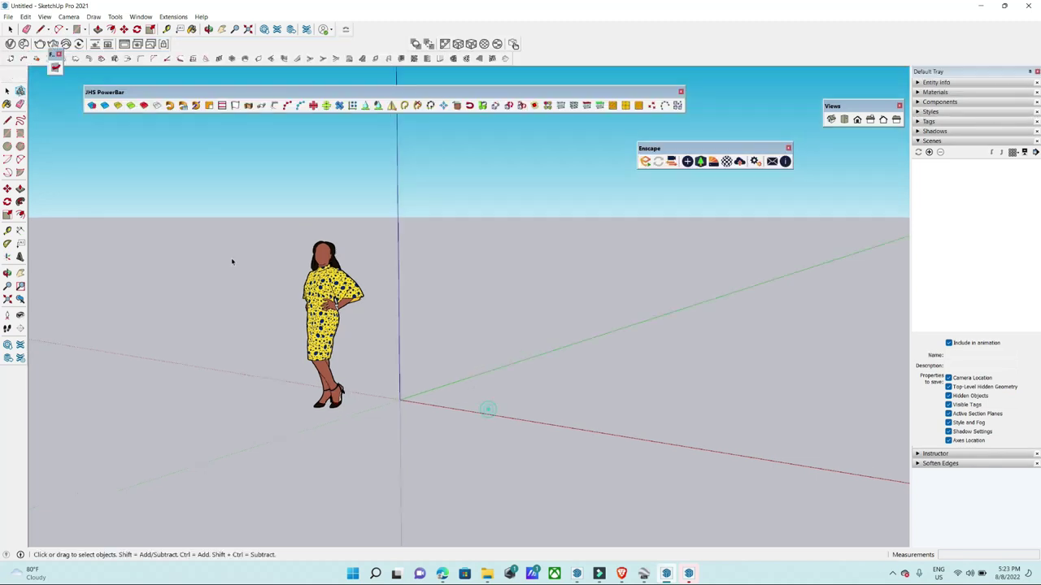
Paste the copied Google satellite image and place it flat on the ground.
key(ctrl+a)
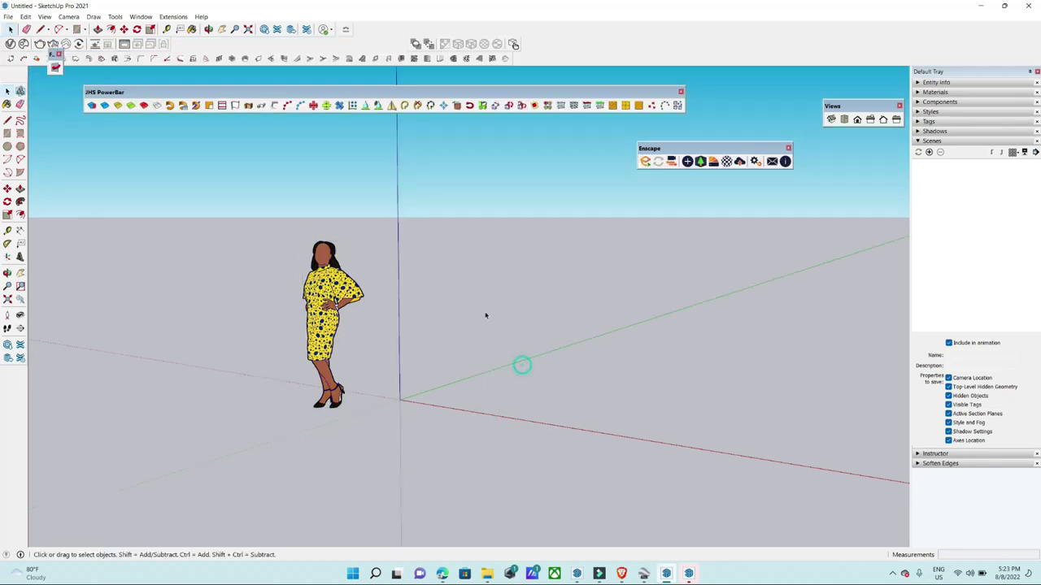
scroll(486, 316, down, 5)
middle_drag(474, 385, 456, 371)
key(ctrl+v)
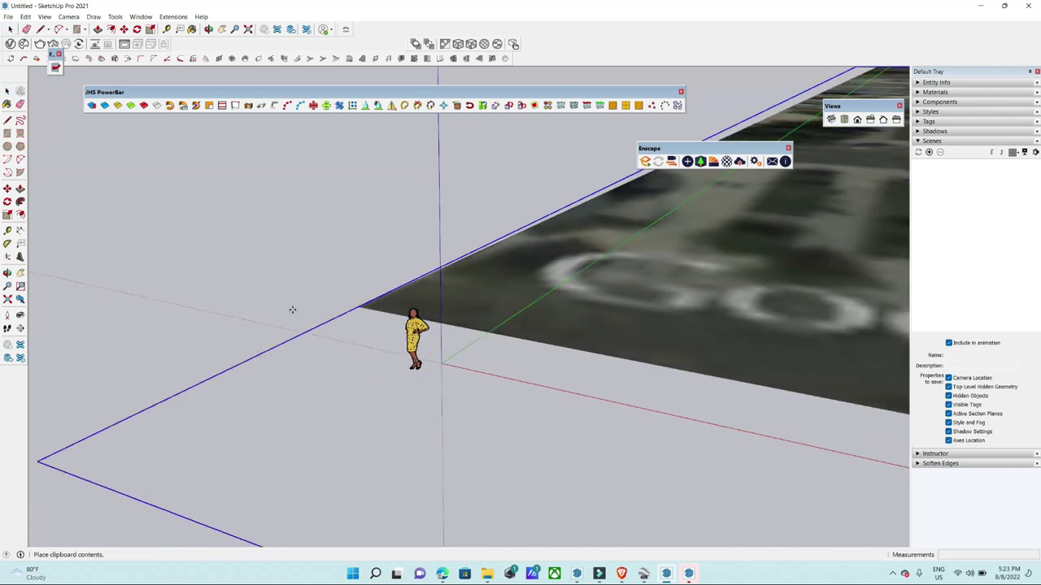
click(102, 392)
middle_drag(227, 295, 273, 350)
scroll(326, 382, down, 3)
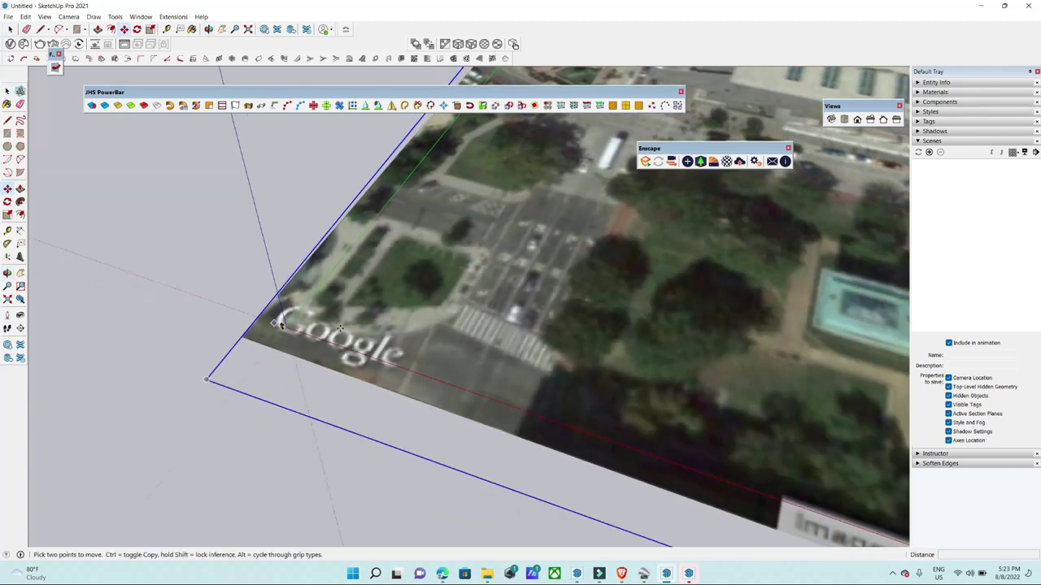
scroll(333, 399, down, 3)
scroll(350, 418, down, 4)
key(space)
click(340, 439)
Orbit and zoom around the satellite tile to inspect it from several angles.
middle_drag(340, 439, 670, 358)
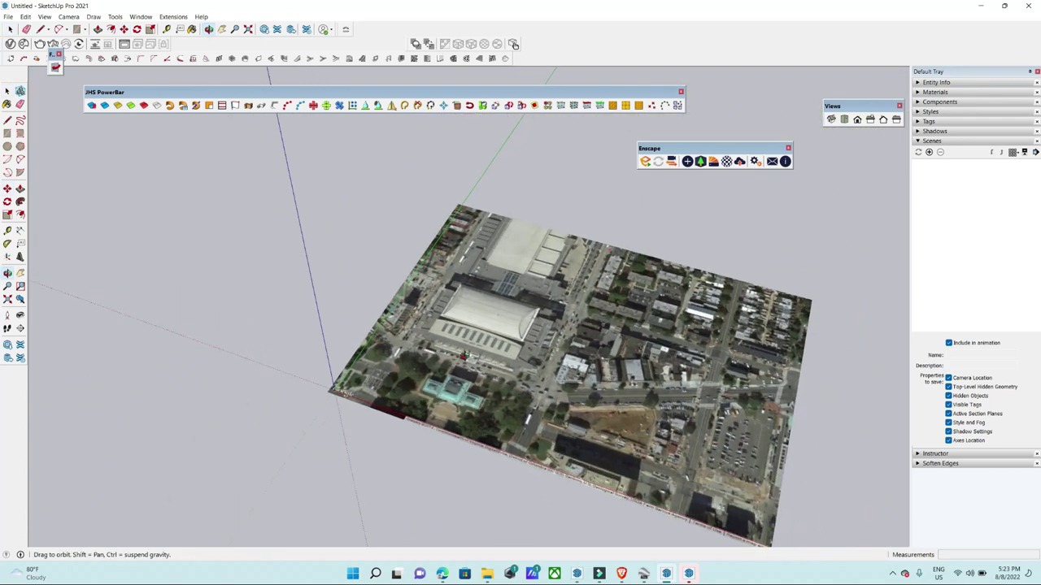
scroll(670, 361, down, 2)
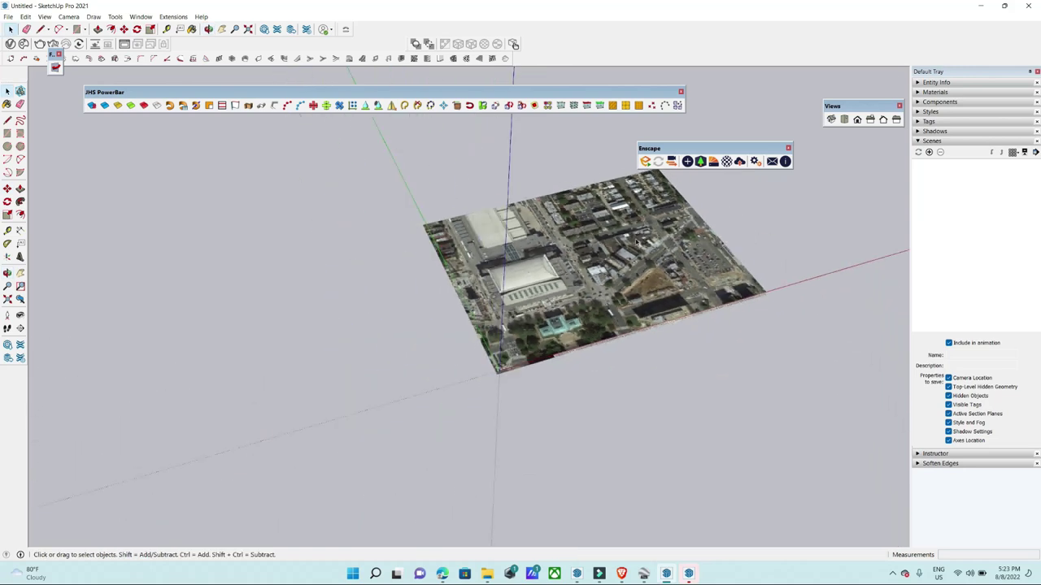
scroll(642, 326, up, 4)
scroll(615, 283, up, 4)
scroll(616, 282, down, 3)
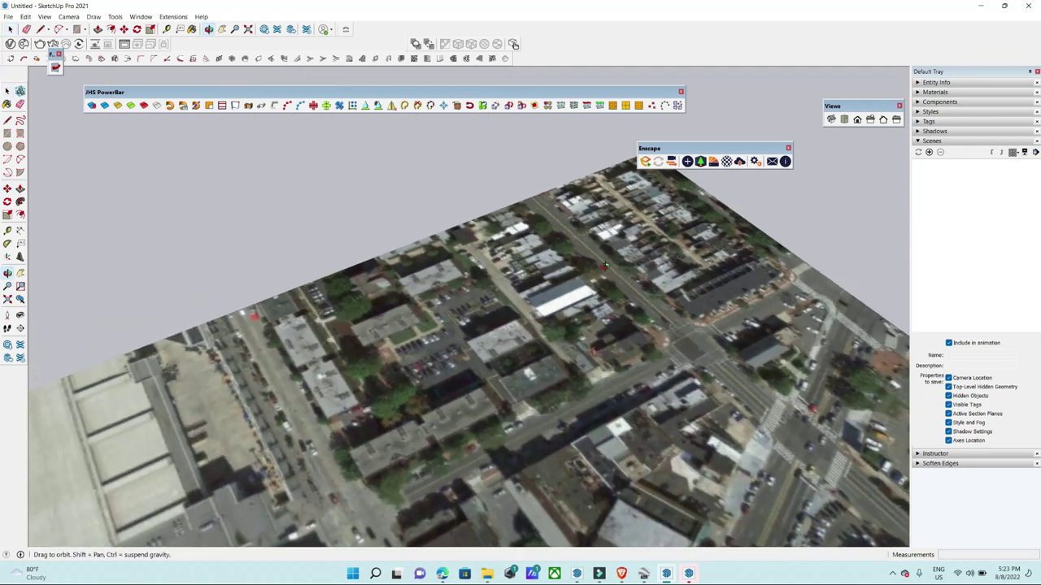
middle_drag(615, 282, 569, 309)
scroll(456, 341, down, 4)
middle_drag(456, 341, 432, 432)
scroll(439, 407, up, 3)
scroll(435, 423, up, 3)
scroll(431, 432, down, 4)
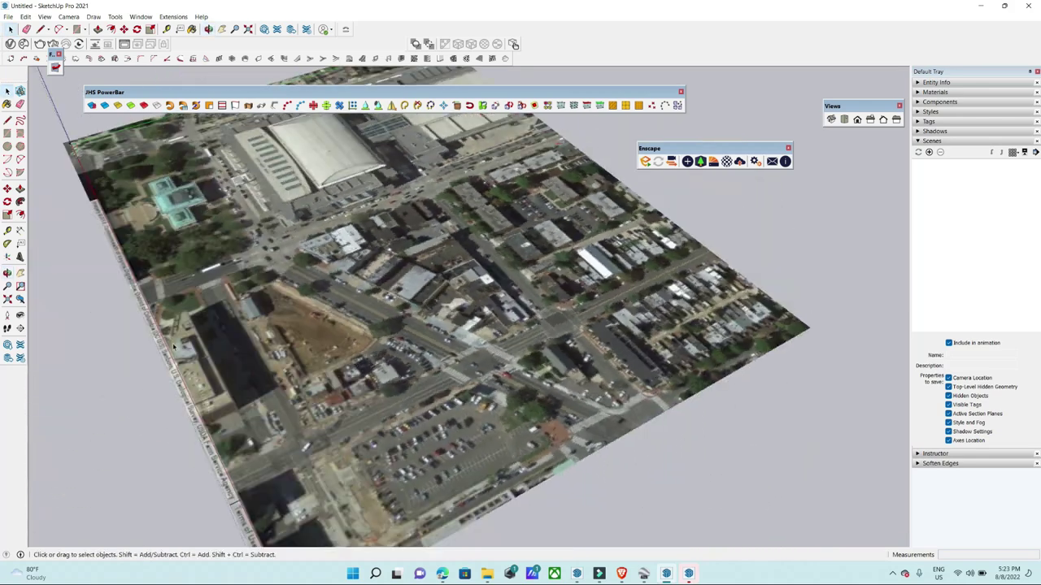
scroll(407, 366, down, 2)
mouse_move(406, 366)
middle_down()
mouse_move(293, 212)
mouse_move(390, 268)
middle_up()
scroll(273, 182, up, 5)
scroll(273, 182, up, 2)
scroll(277, 187, down, 4)
scroll(296, 216, up, 4)
scroll(296, 215, up, 2)
scroll(296, 216, down, 3)
scroll(296, 216, down, 2)
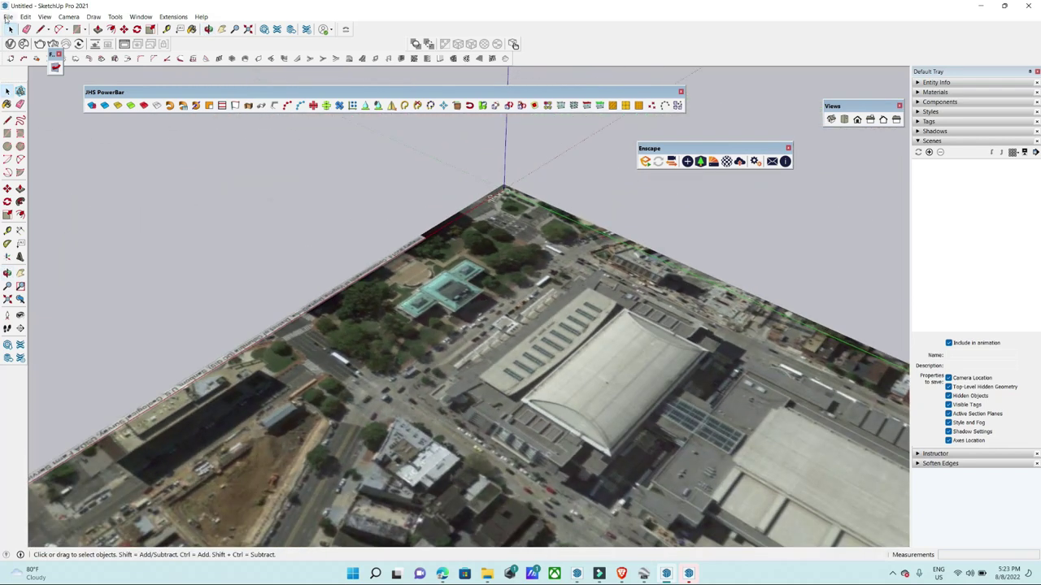
click(8, 17)
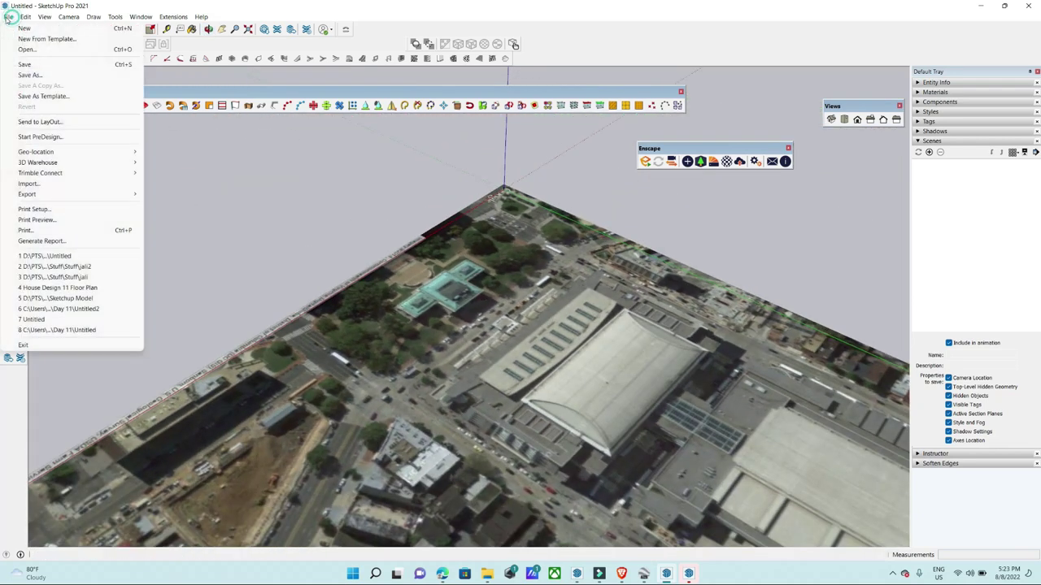
Import image 1 from Desktop > Google earth images and place it beside the satellite tile.
click(39, 188)
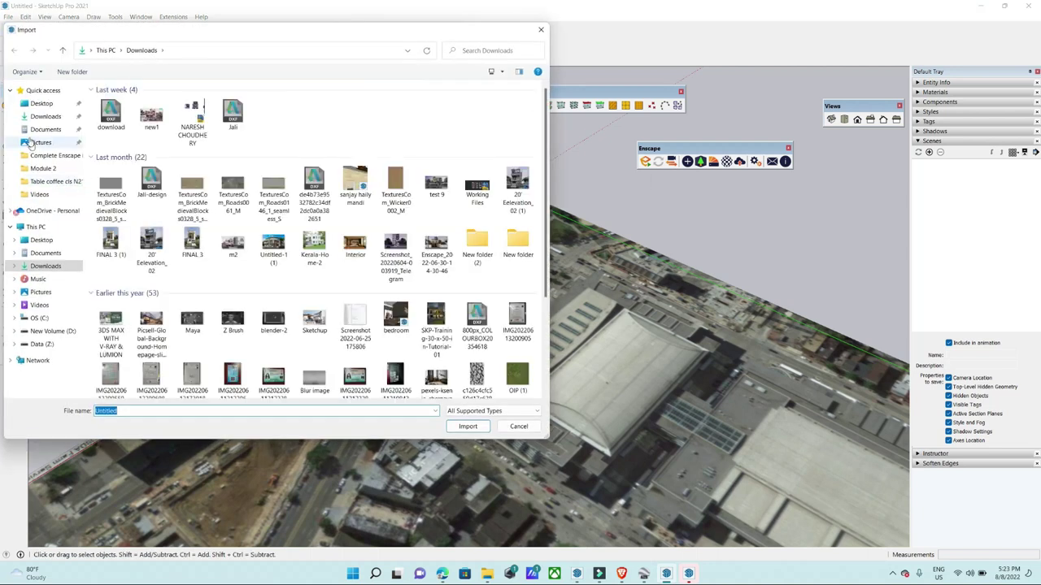
click(41, 103)
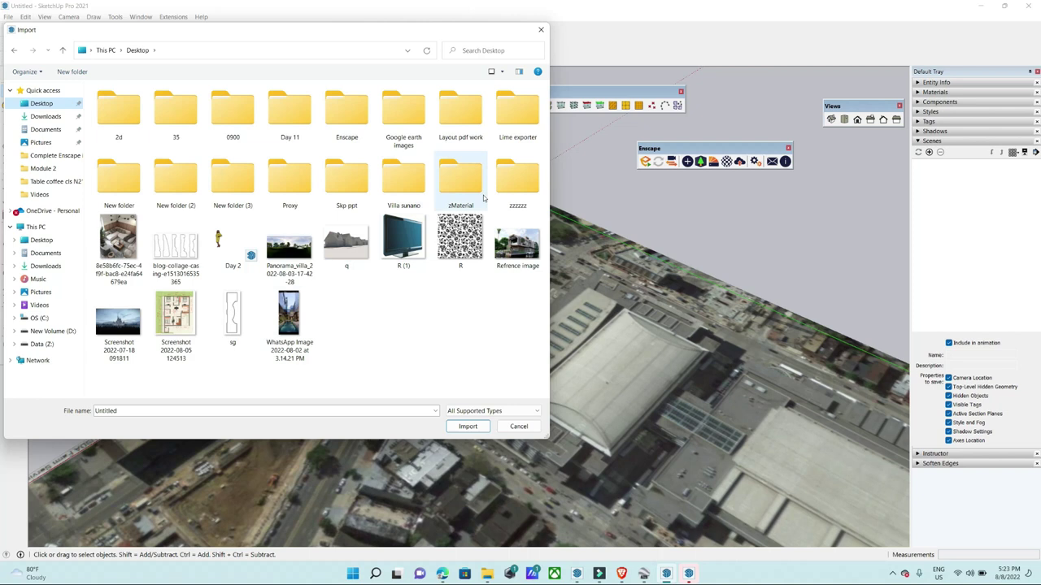
double_click(414, 130)
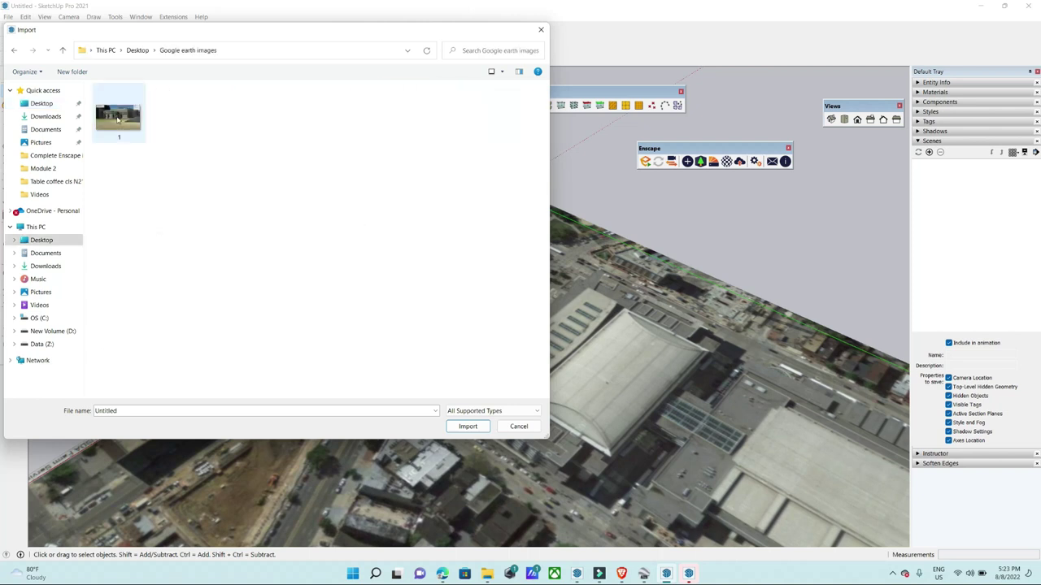
click(118, 120)
click(468, 462)
scroll(626, 381, down, 2)
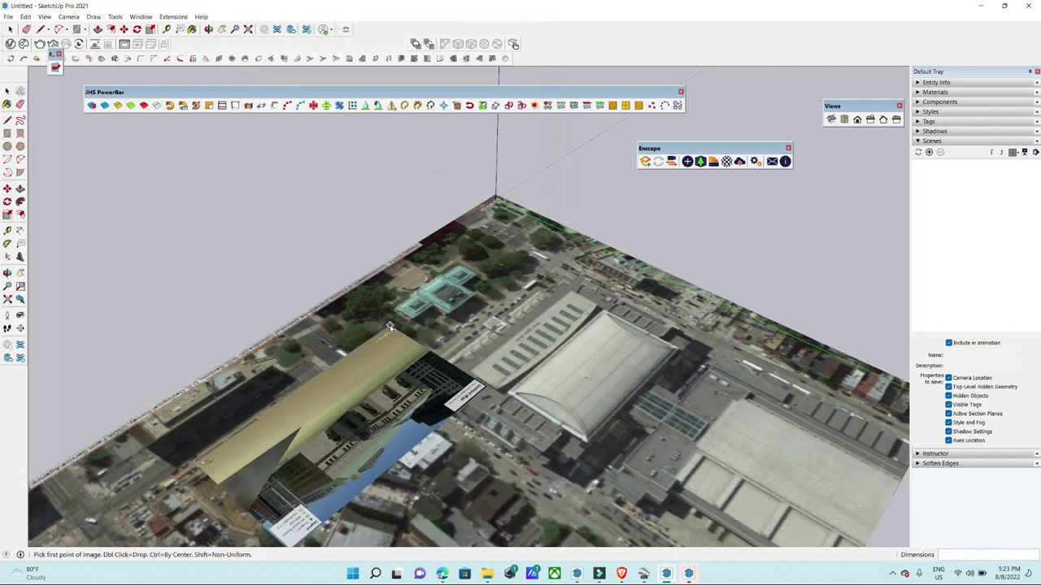
scroll(625, 381, down, 3)
scroll(625, 381, down, 2)
click(626, 381)
middle_drag(625, 381, 720, 351)
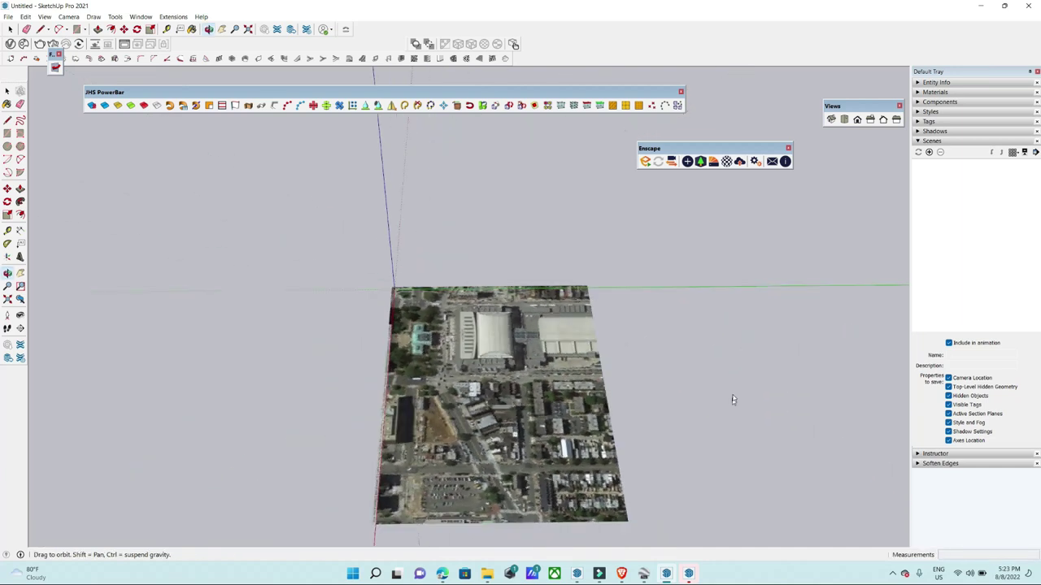
click(746, 349)
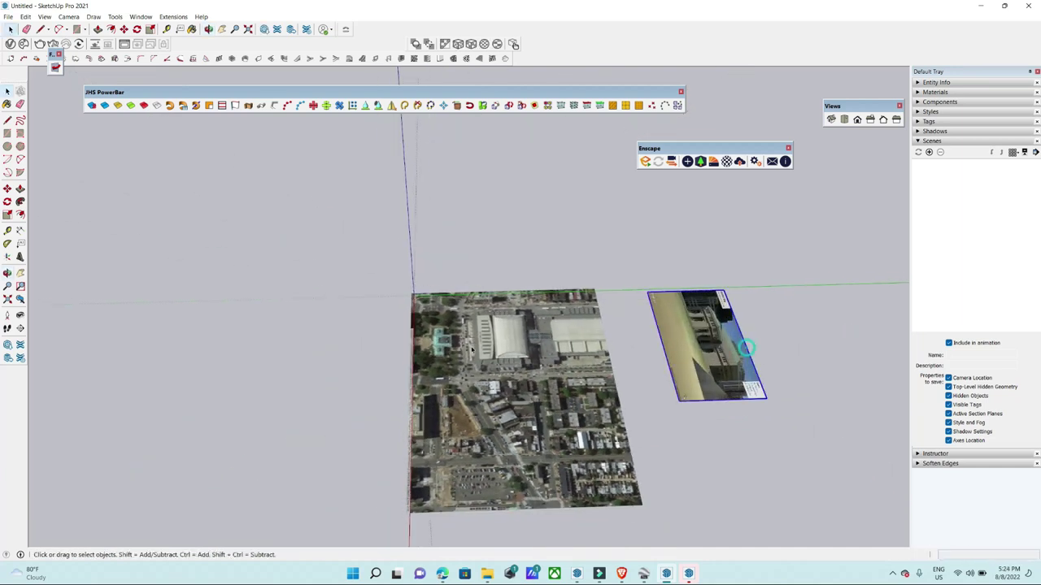
middle_drag(747, 350, 654, 265)
scroll(655, 265, up, 3)
scroll(655, 265, up, 2)
Rotate the street-view image 90° about its corner so it stands upright.
key(q)
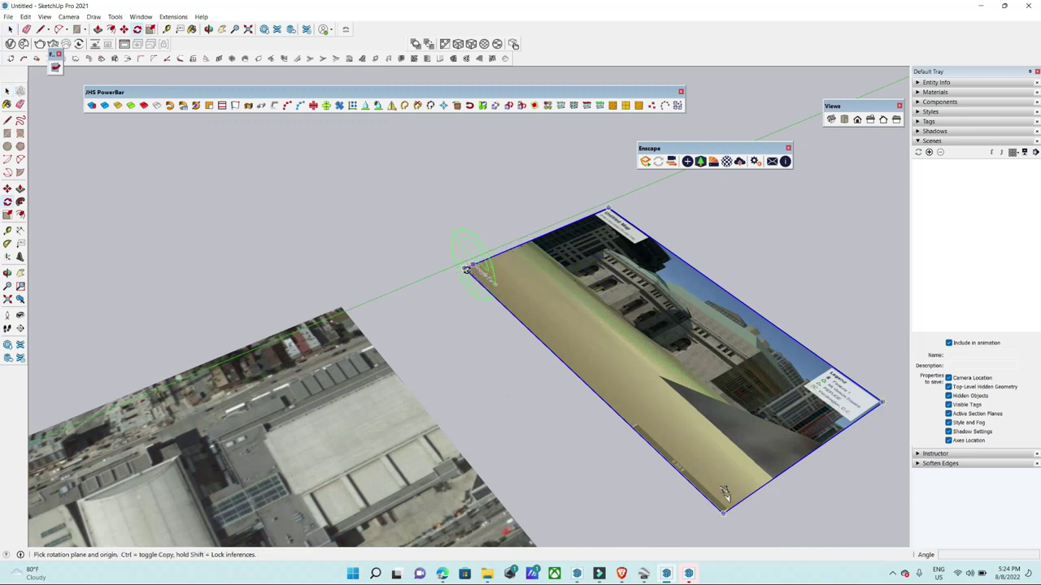
click(724, 494)
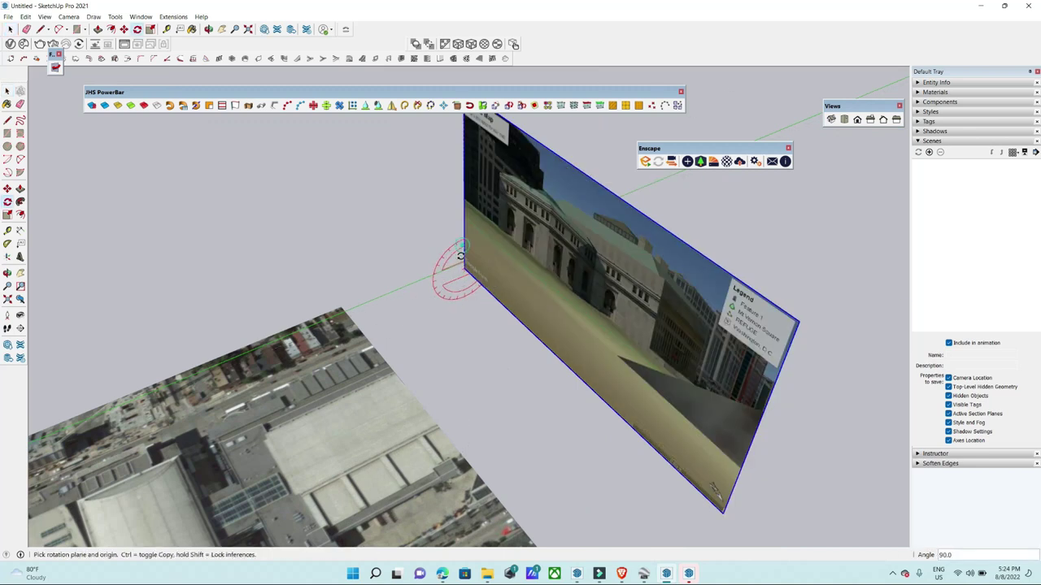
click(622, 341)
key(space)
mouse_move(622, 342)
middle_down()
mouse_move(546, 375)
mouse_move(621, 204)
mouse_move(569, 331)
mouse_move(407, 438)
middle_up()
scroll(547, 375, down, 2)
scroll(620, 204, up, 3)
Set the drawing axes origin at the building's base corner and fix the green axis direction.
scroll(406, 437, down, 2)
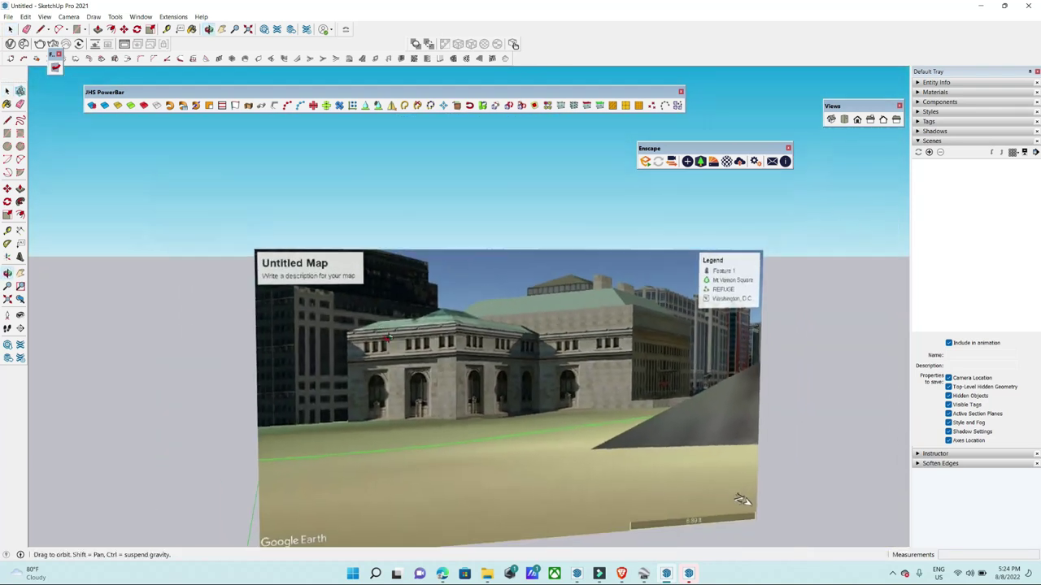
scroll(406, 438, up, 2)
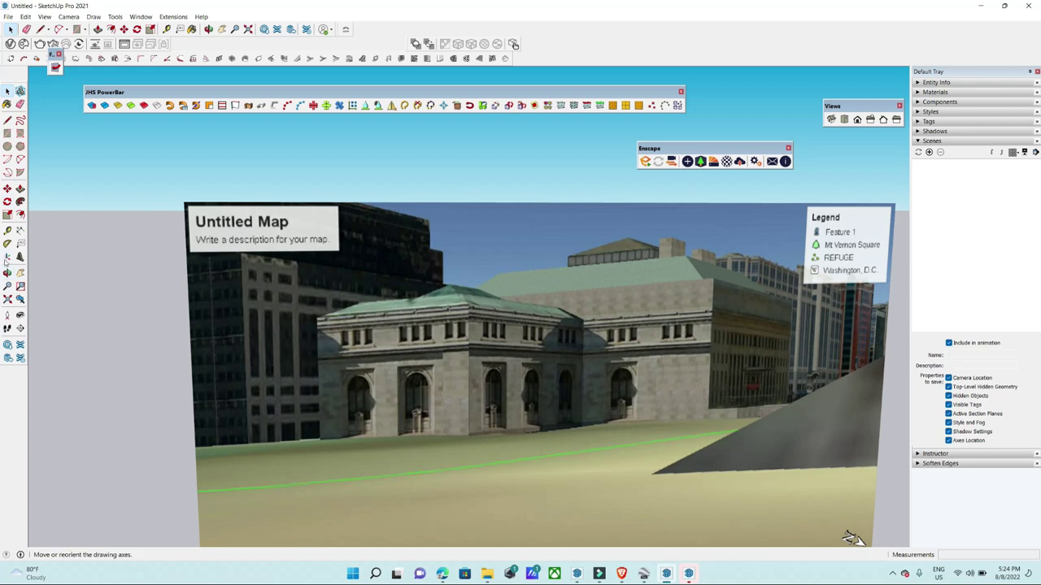
scroll(441, 423, up, 2)
scroll(441, 415, up, 2)
scroll(446, 414, up, 2)
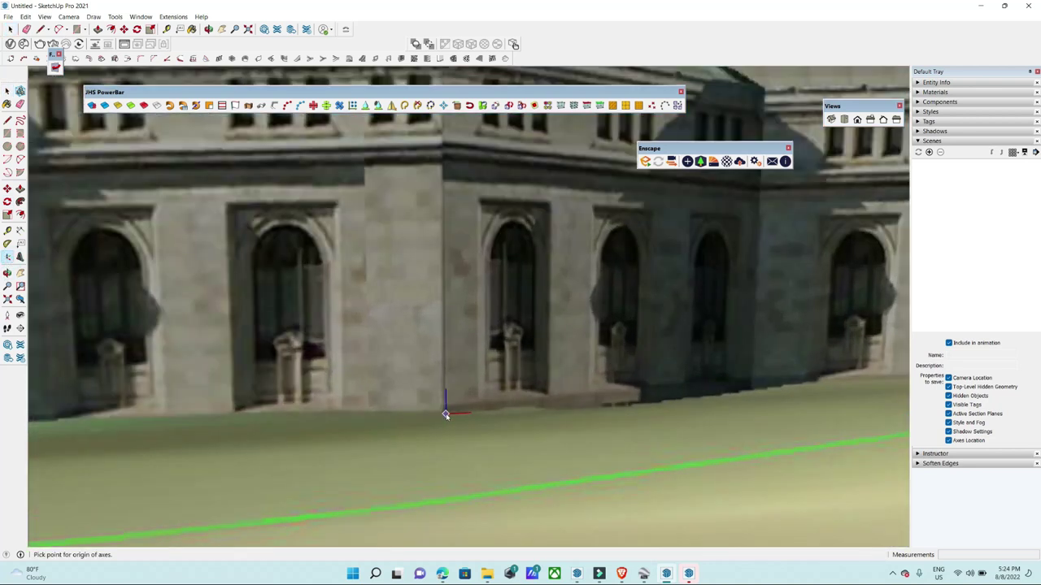
click(443, 414)
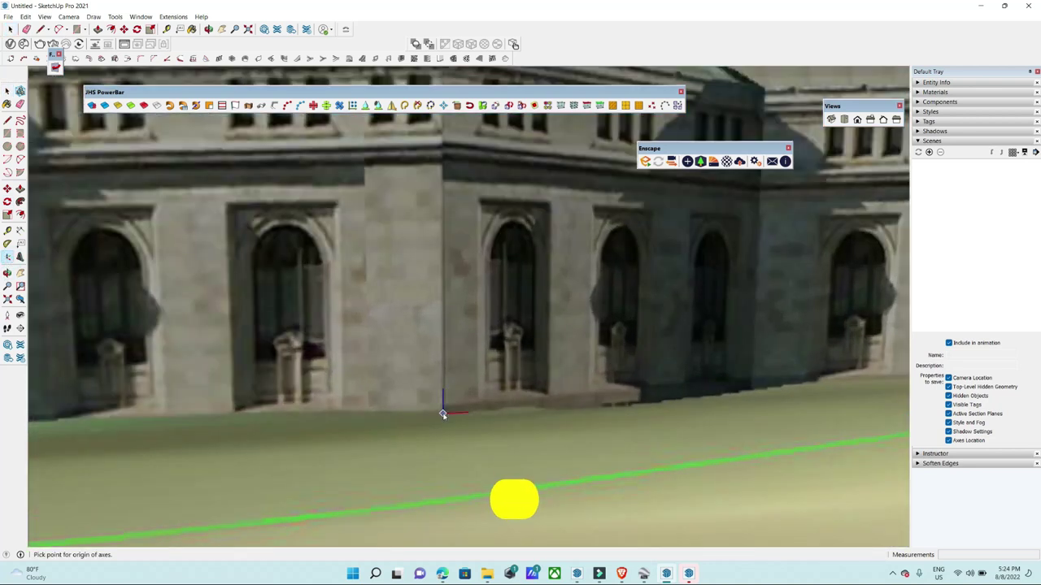
scroll(449, 455, down, 2)
scroll(449, 227, up, 2)
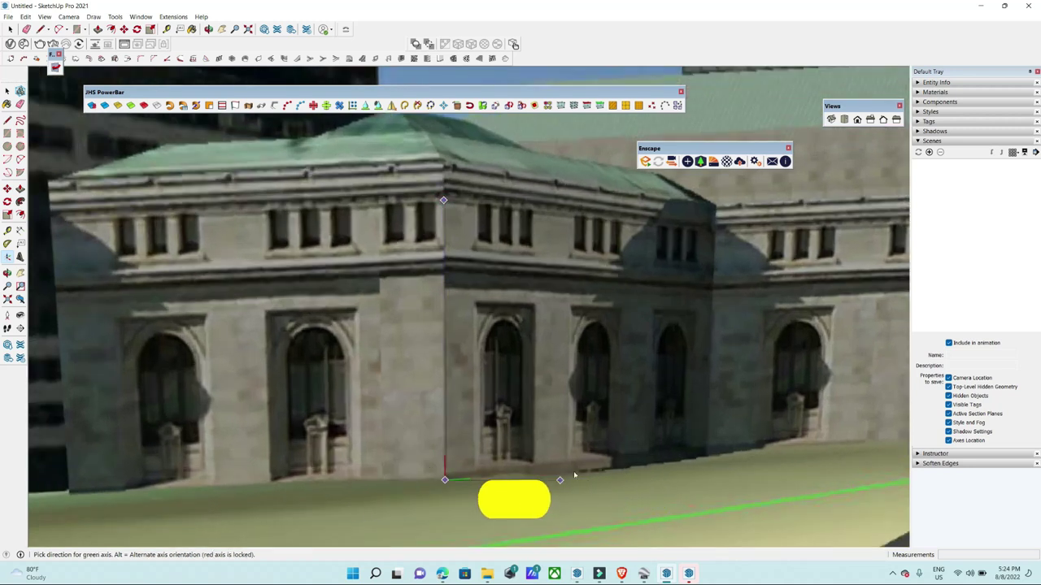
click(704, 448)
Select the terrain with a crossing box and make it a group.
scroll(704, 449, down, 3)
middle_drag(704, 448, 402, 338)
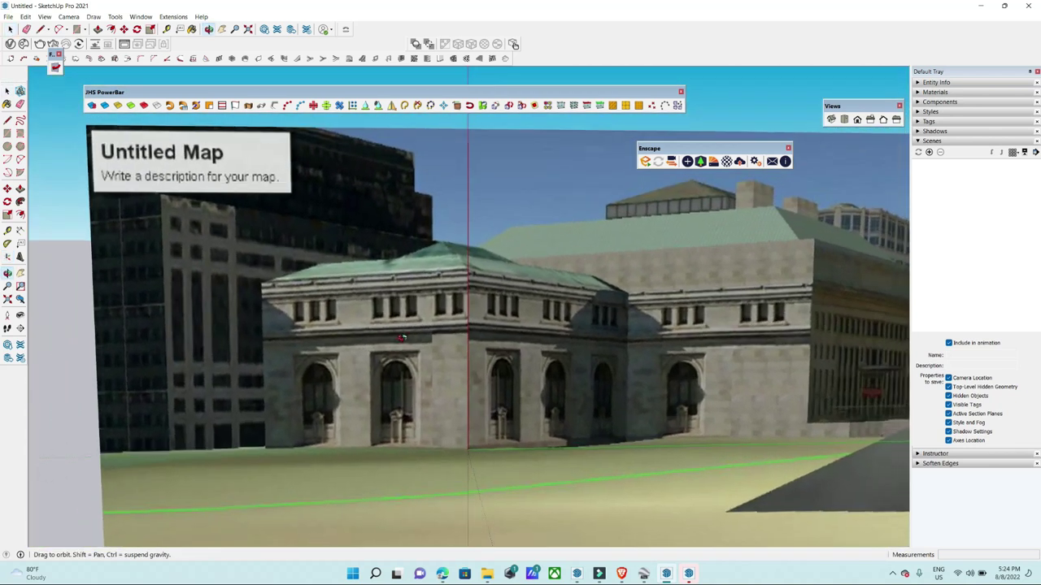
scroll(401, 338, down, 1)
scroll(766, 507, down, 2)
scroll(731, 493, down, 2)
scroll(567, 402, down, 2)
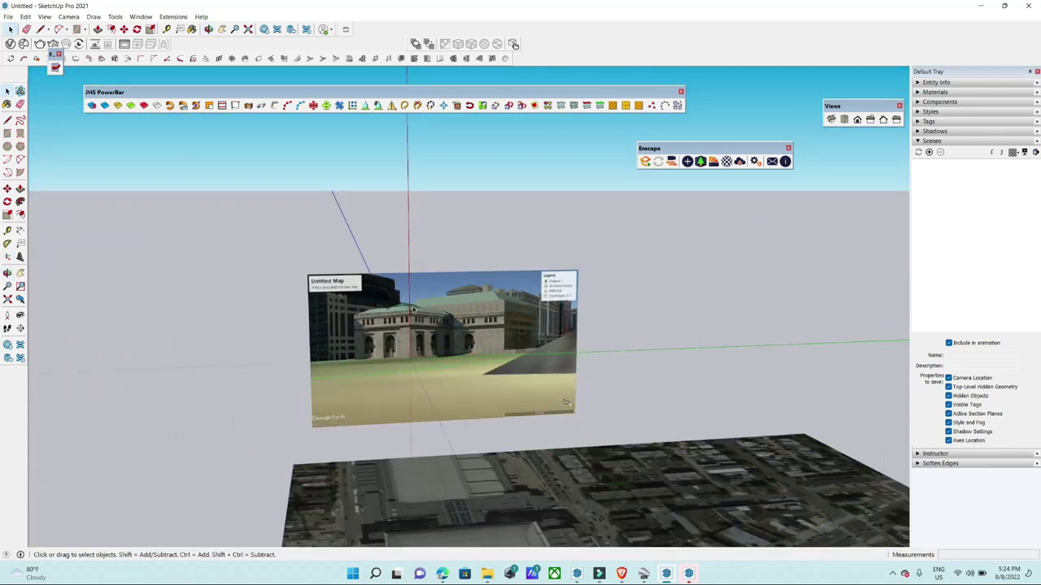
scroll(414, 309, up, 2)
scroll(455, 297, up, 3)
scroll(480, 286, down, 3)
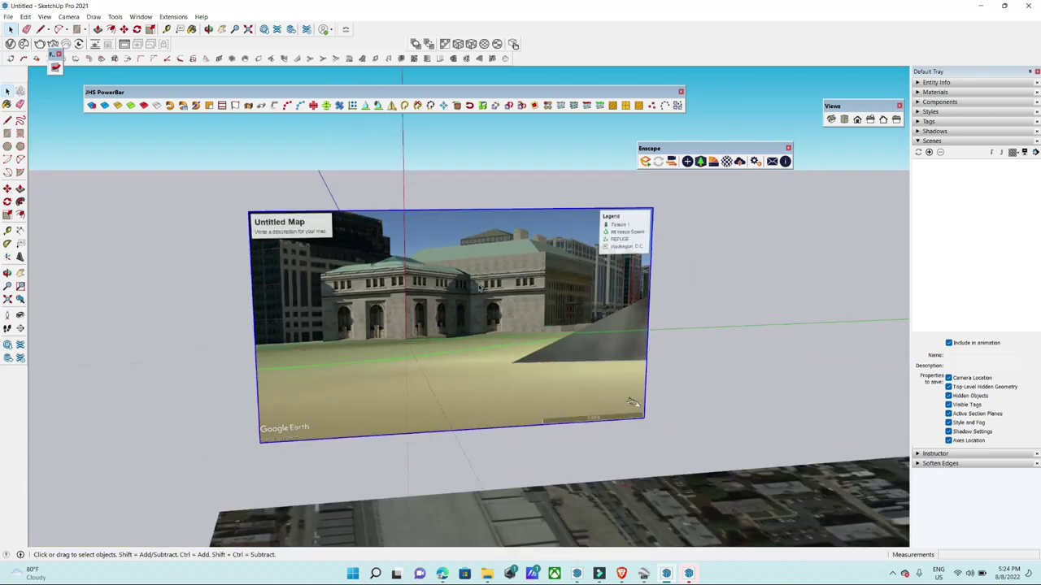
scroll(480, 287, down, 3)
drag(506, 464, 458, 349)
scroll(479, 342, up, 2)
scroll(478, 314, up, 2)
right_click(477, 314)
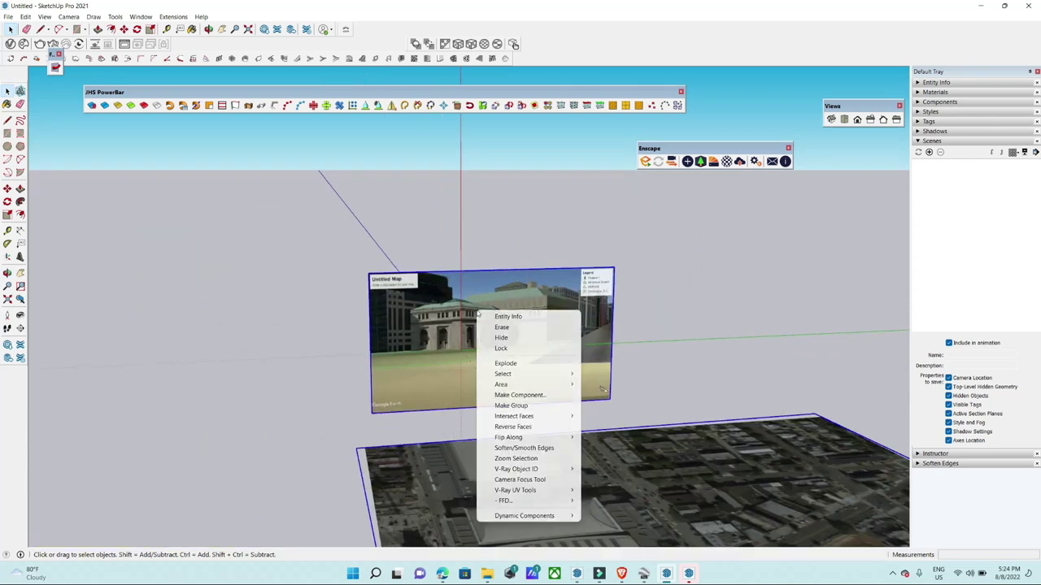
click(510, 405)
Lock the Google Earth photo panel group in place.
scroll(477, 319, up, 2)
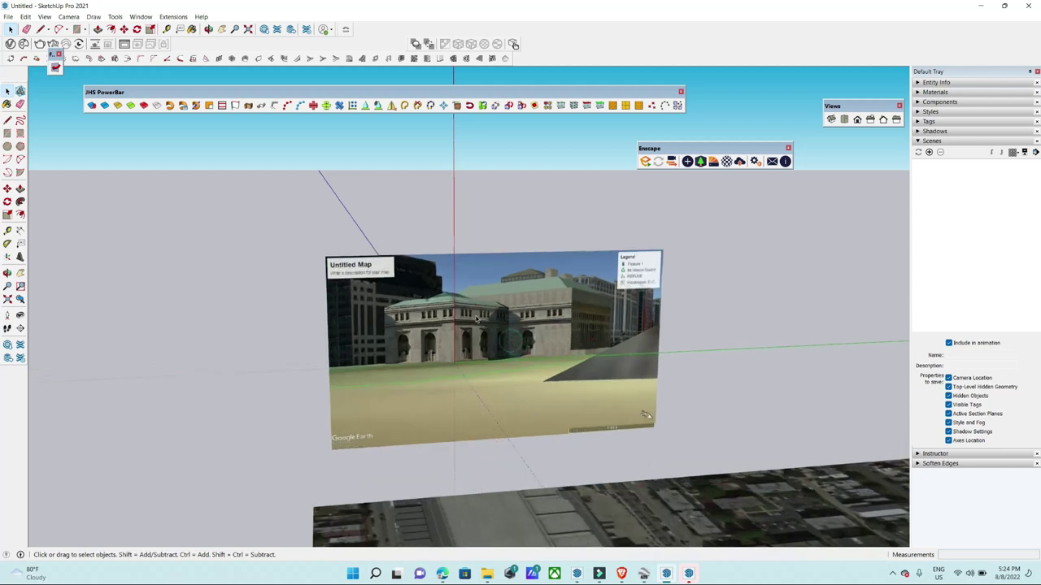
scroll(477, 319, up, 2)
right_click(475, 316)
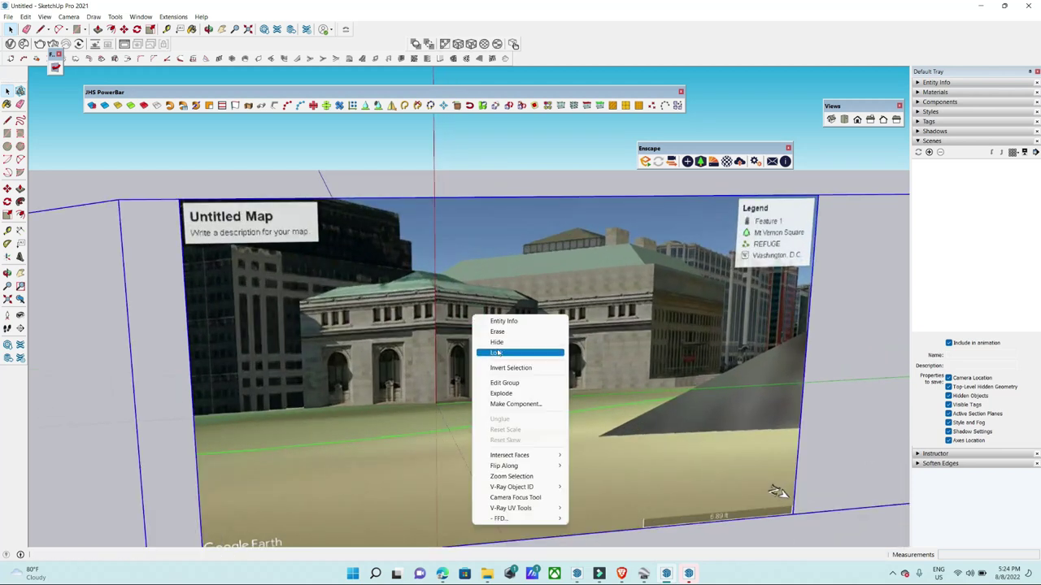
click(497, 353)
scroll(503, 378, up, 2)
Draw a closed line outline over the building's left facade so it fills with a face.
key(l)
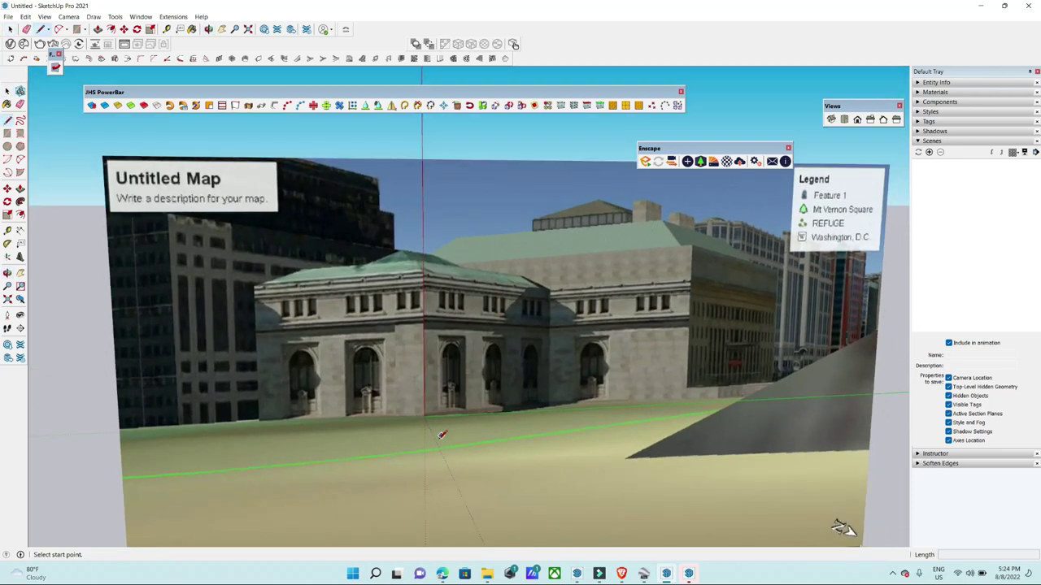
scroll(442, 435, up, 3)
scroll(442, 435, up, 2)
click(430, 400)
scroll(549, 407, down, 2)
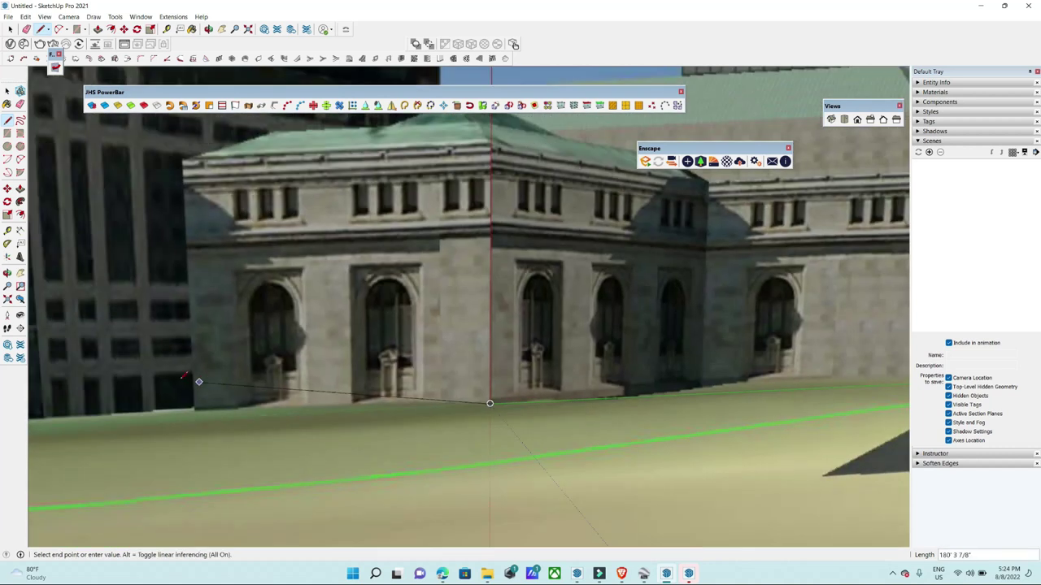
scroll(195, 390, up, 1)
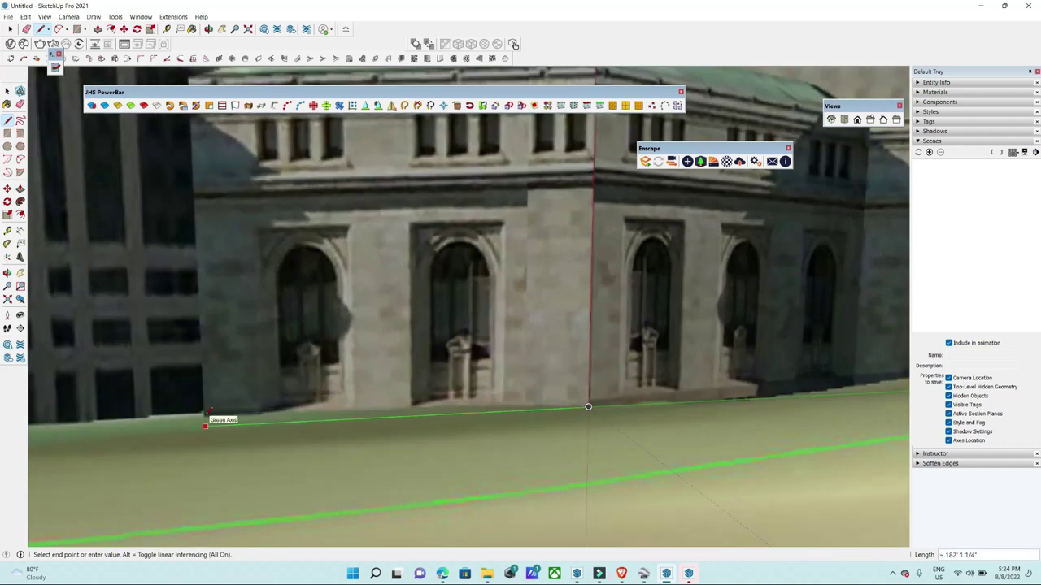
scroll(195, 418, down, 2)
scroll(196, 418, up, 2)
scroll(196, 418, up, 1)
click(195, 418)
scroll(220, 462, down, 3)
scroll(494, 408, up, 1)
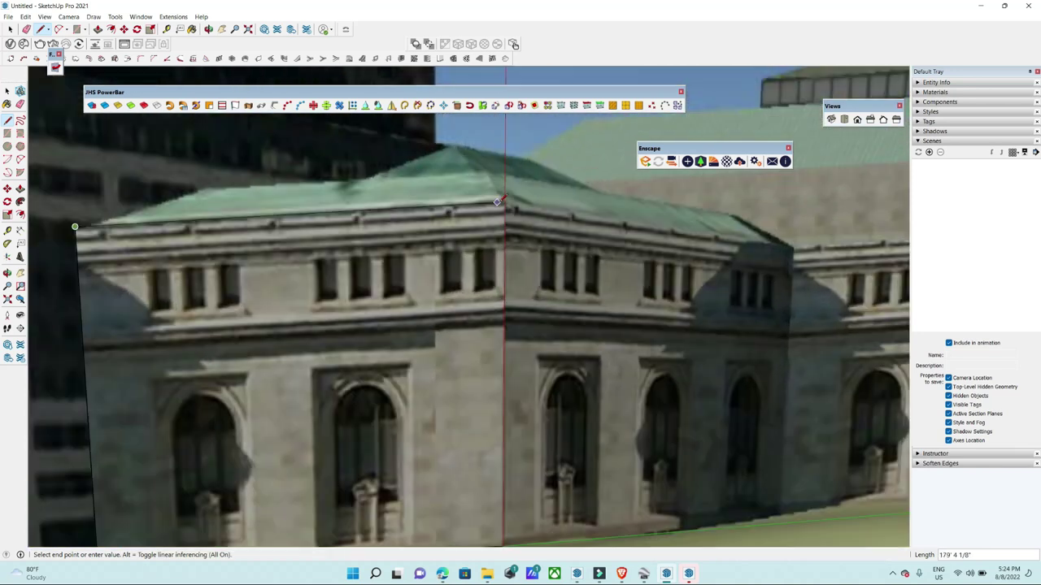
scroll(495, 408, up, 1)
click(503, 213)
scroll(713, 447, up, 1)
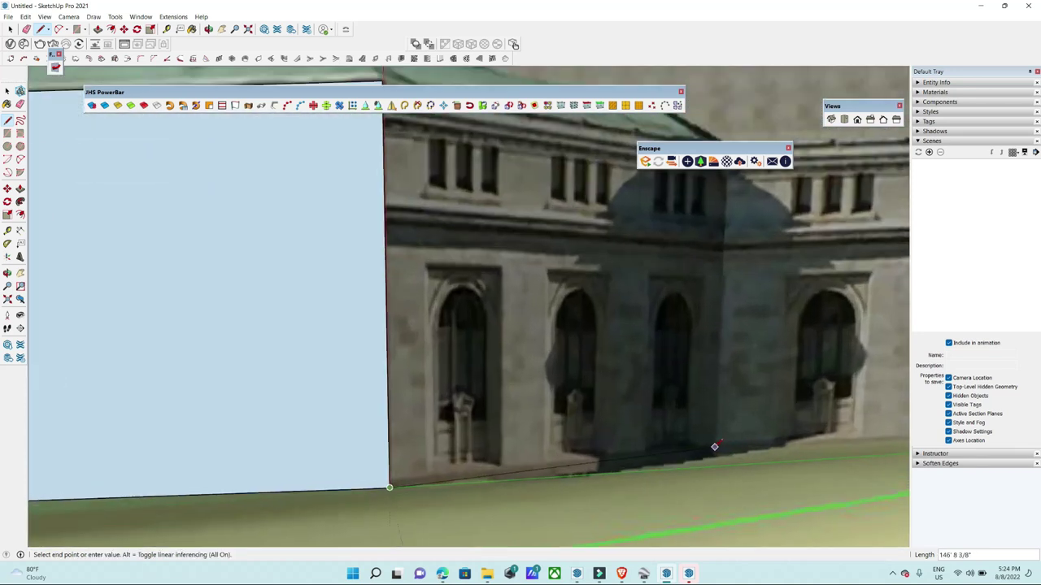
scroll(767, 447, up, 1)
scroll(767, 446, down, 3)
scroll(382, 298, down, 2)
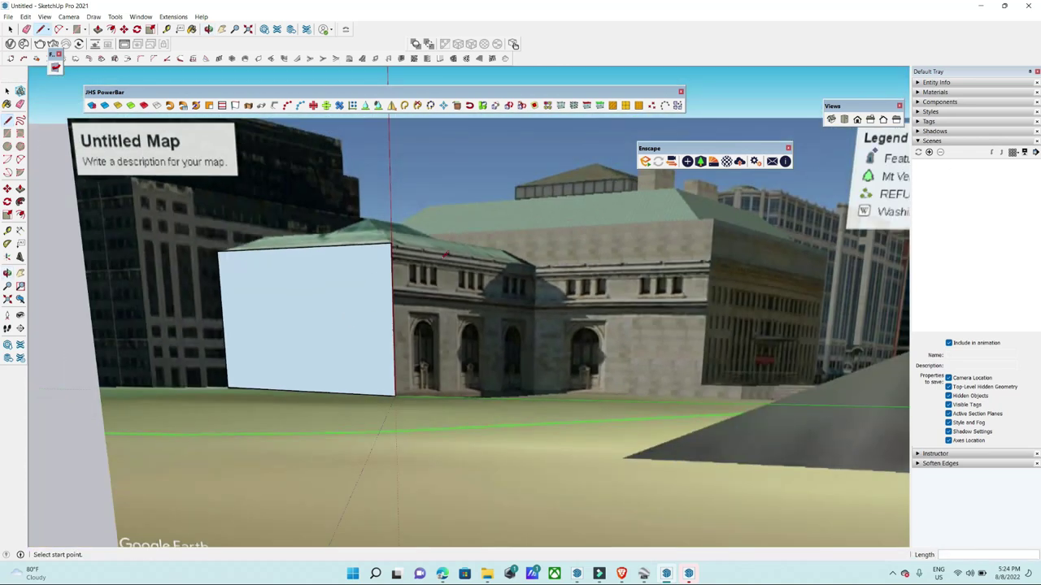
scroll(398, 276, up, 1)
Apply the X-ray style from the Default Styles collection.
click(918, 141)
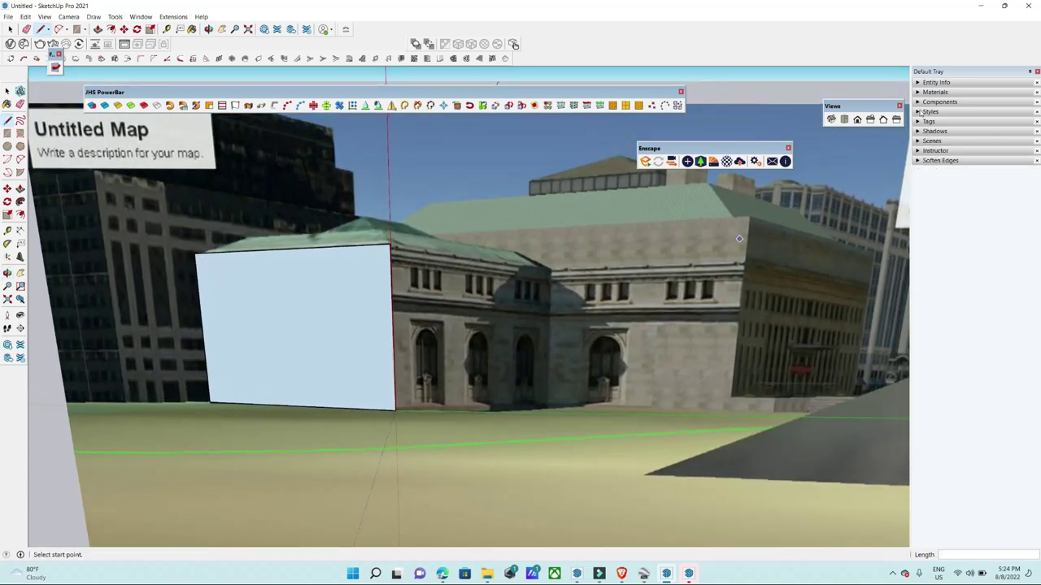
click(918, 112)
click(964, 173)
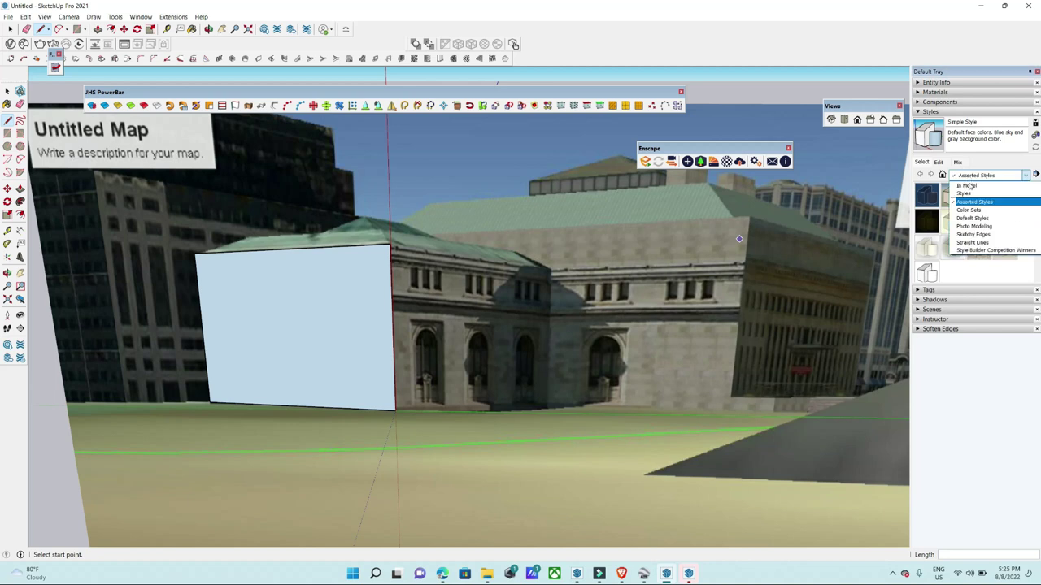
click(970, 185)
double_click(931, 200)
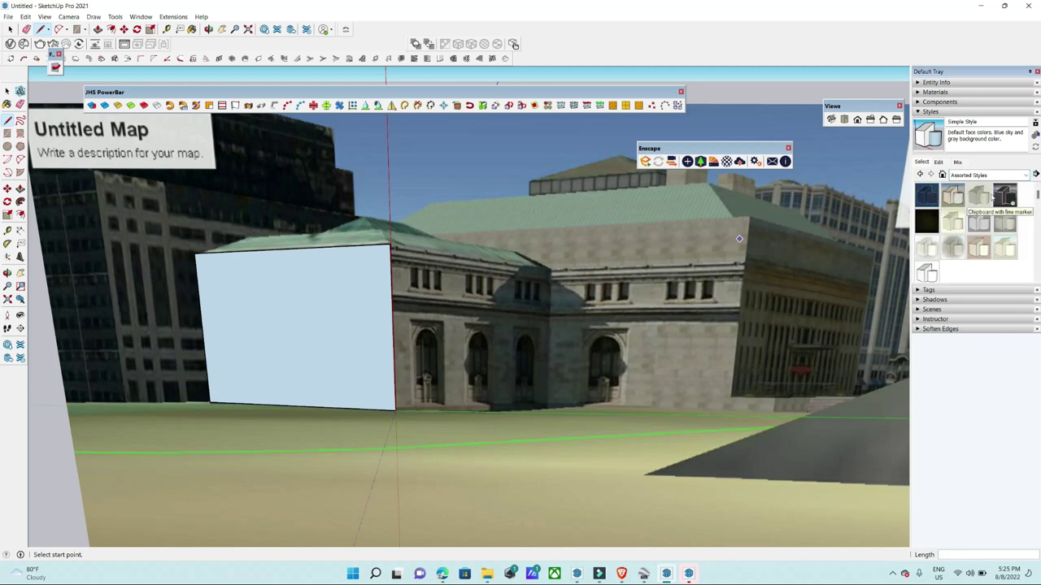
click(988, 175)
click(973, 198)
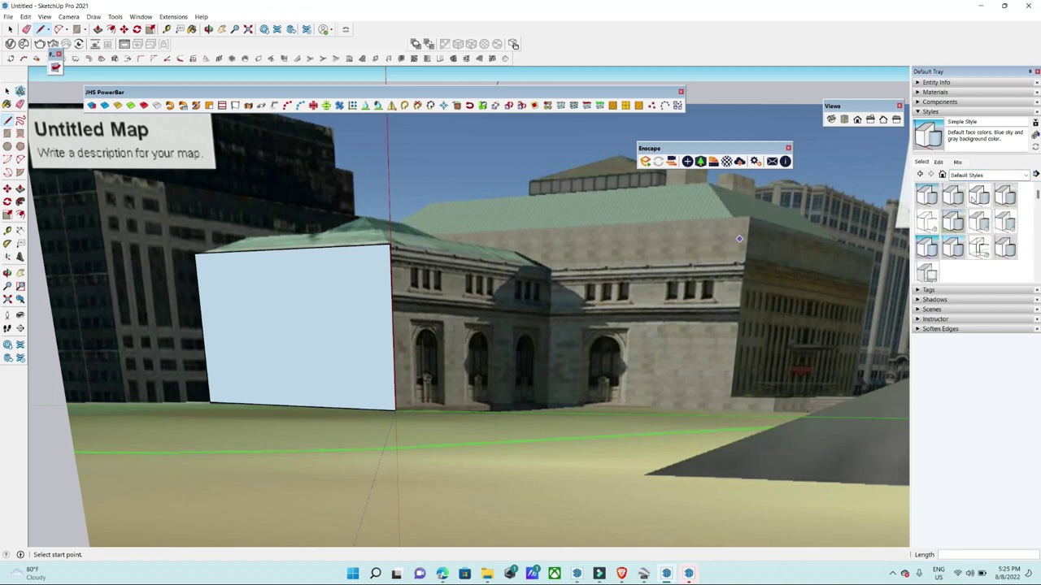
click(928, 274)
Draw a line from the roof edge down to the building's bottom corner.
scroll(481, 281, up, 3)
scroll(450, 235, up, 3)
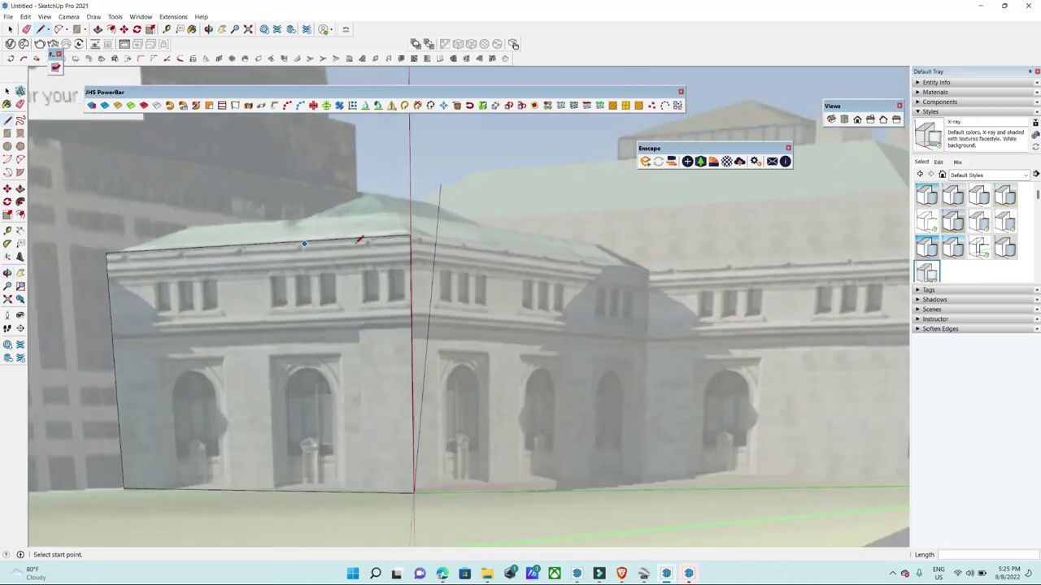
scroll(432, 234, up, 2)
click(426, 233)
scroll(634, 236, down, 3)
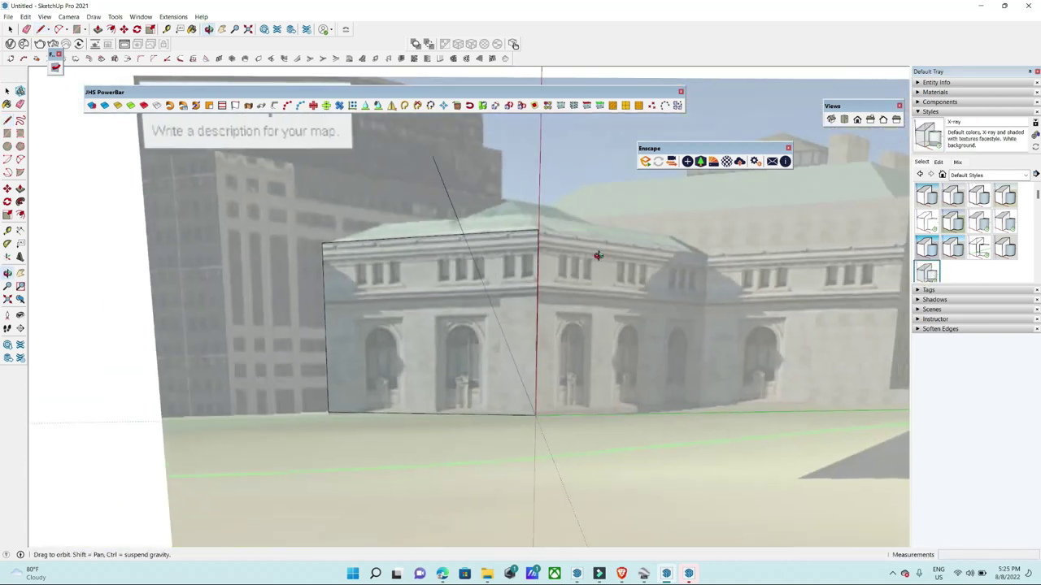
click(530, 425)
scroll(700, 411, up, 3)
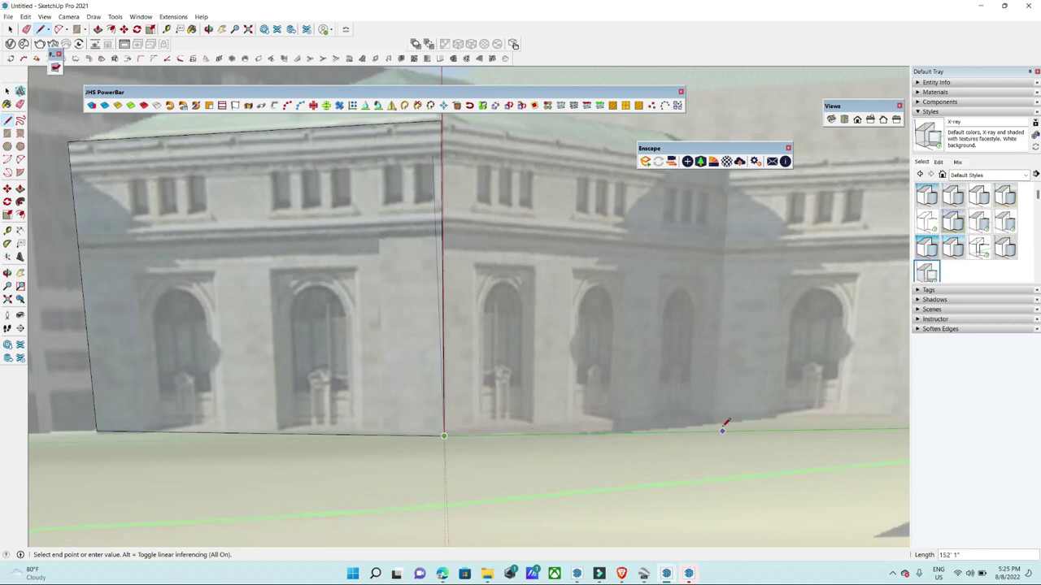
scroll(529, 352, down, 3)
key(space)
scroll(448, 349, down, 3)
scroll(448, 349, down, 2)
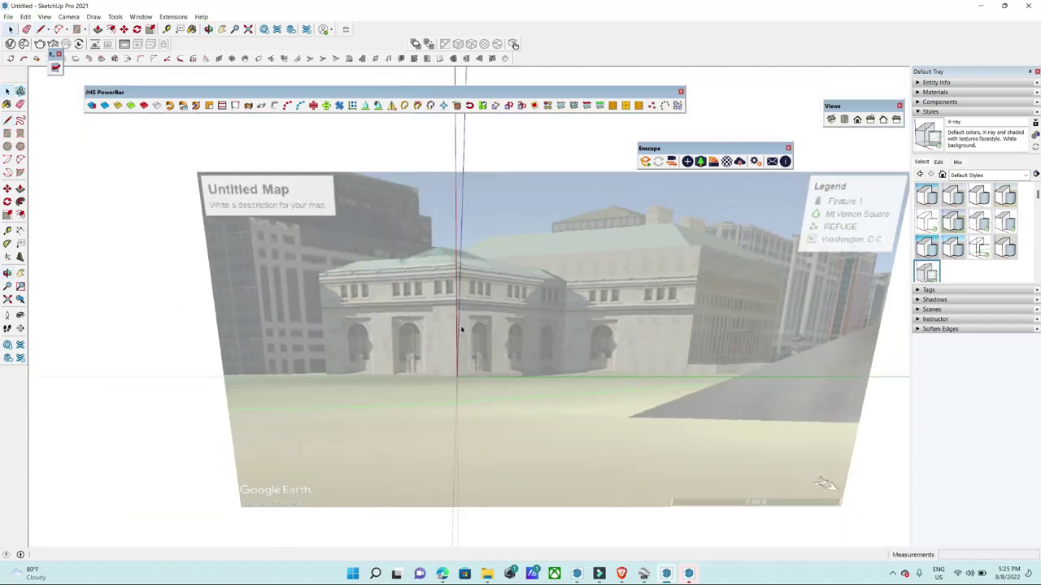
scroll(460, 326, up, 3)
Place the axes origin at the stone building's base corner with the red axis along its base.
key(a)
scroll(434, 409, up, 3)
scroll(494, 409, up, 2)
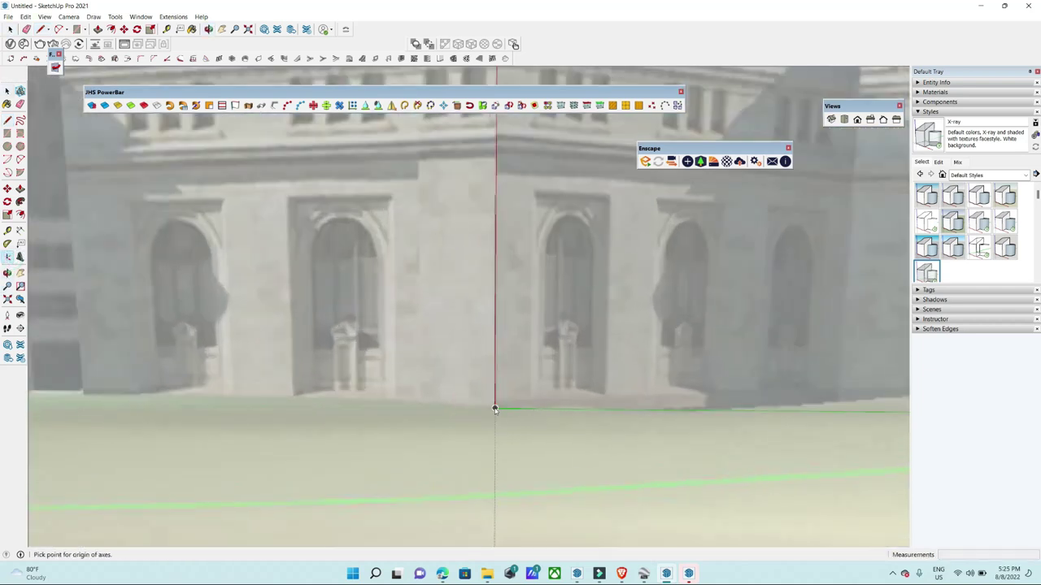
scroll(494, 409, up, 2)
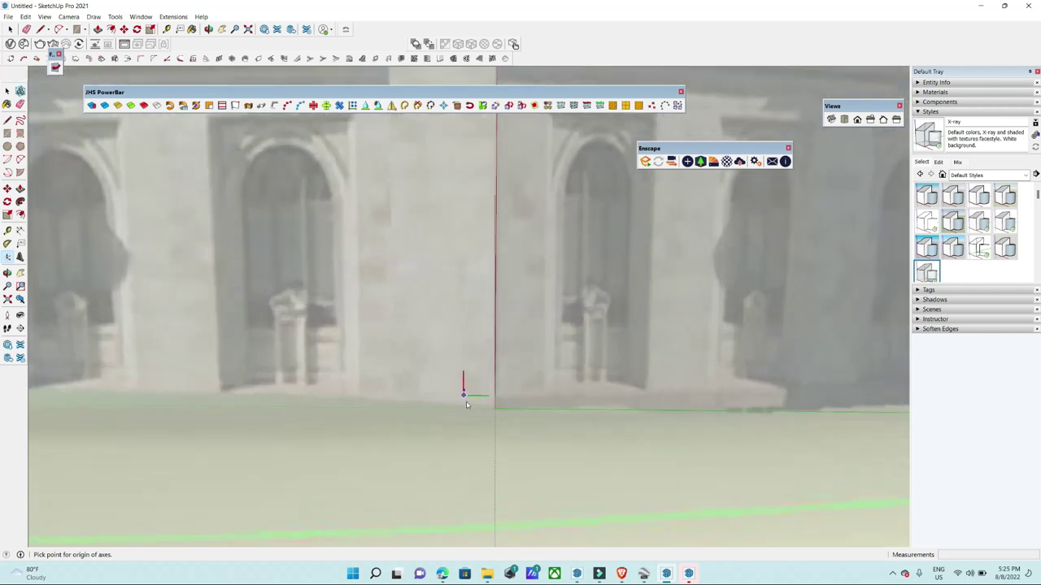
scroll(494, 423, down, 2)
click(494, 410)
scroll(488, 407, down, 2)
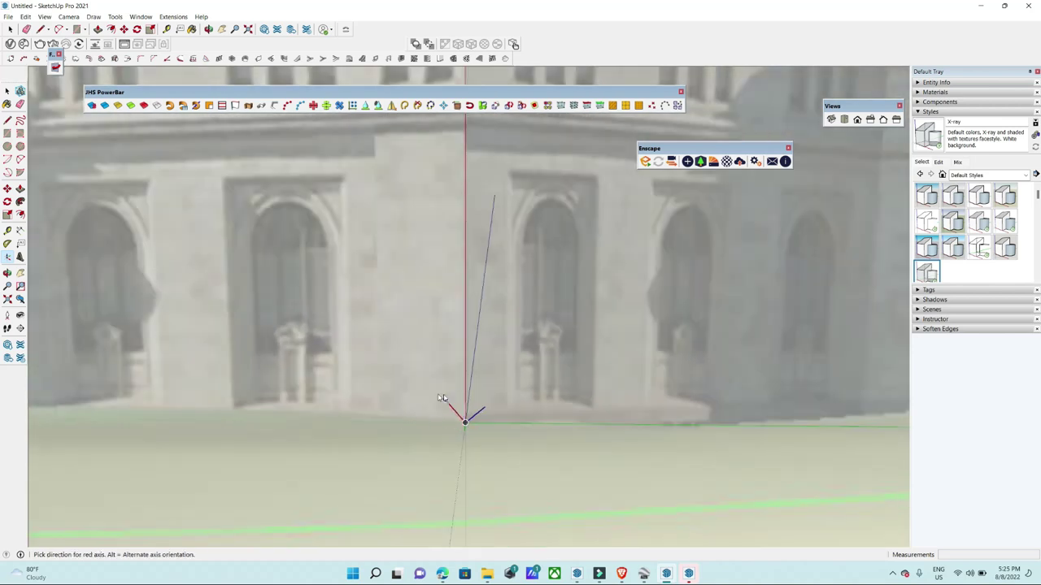
scroll(441, 399, down, 2)
click(60, 408)
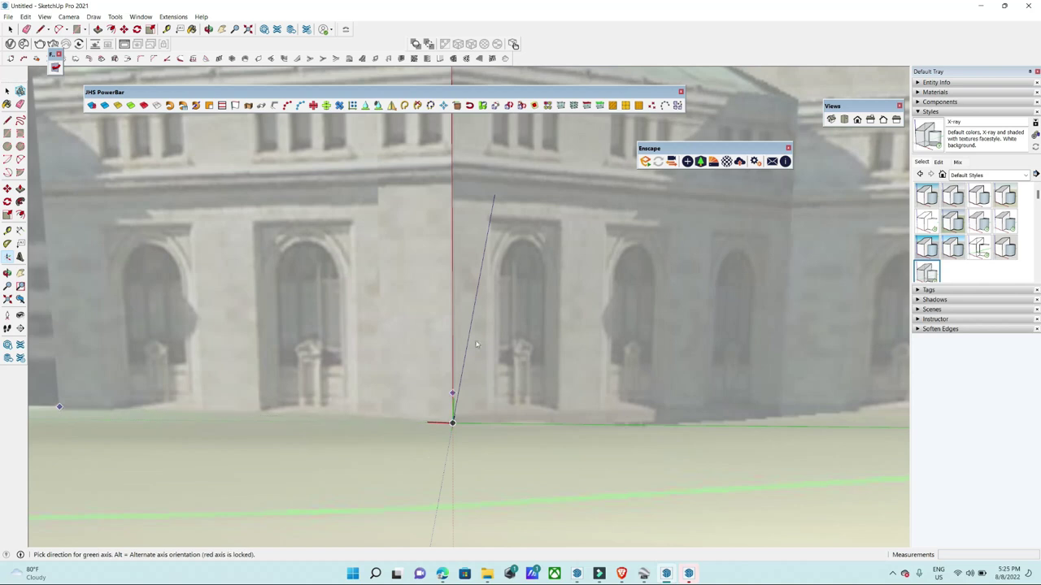
scroll(691, 409, up, 2)
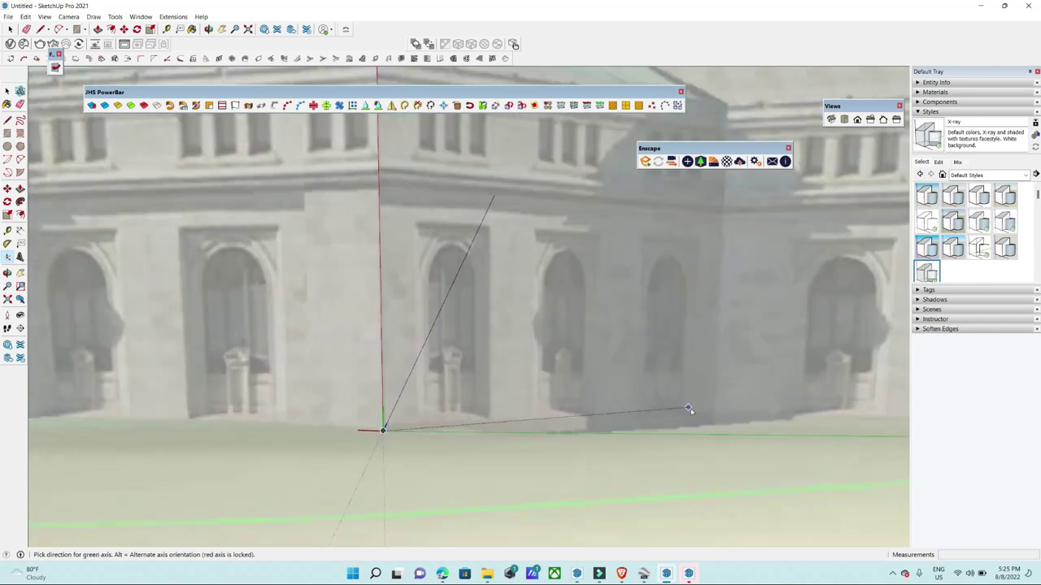
scroll(708, 413, up, 1)
mouse_move(707, 415)
middle_down()
mouse_move(535, 423)
mouse_move(425, 333)
mouse_move(390, 467)
mouse_move(565, 389)
mouse_move(536, 386)
middle_up()
Trace the building's front corner edge from the base up to the roof line and roof corner.
key(l)
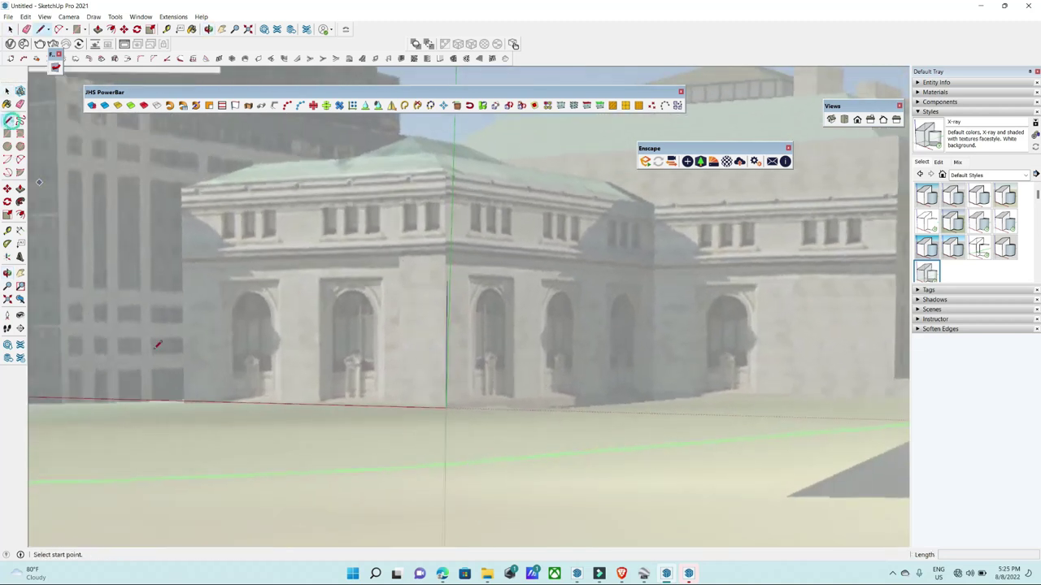
click(438, 404)
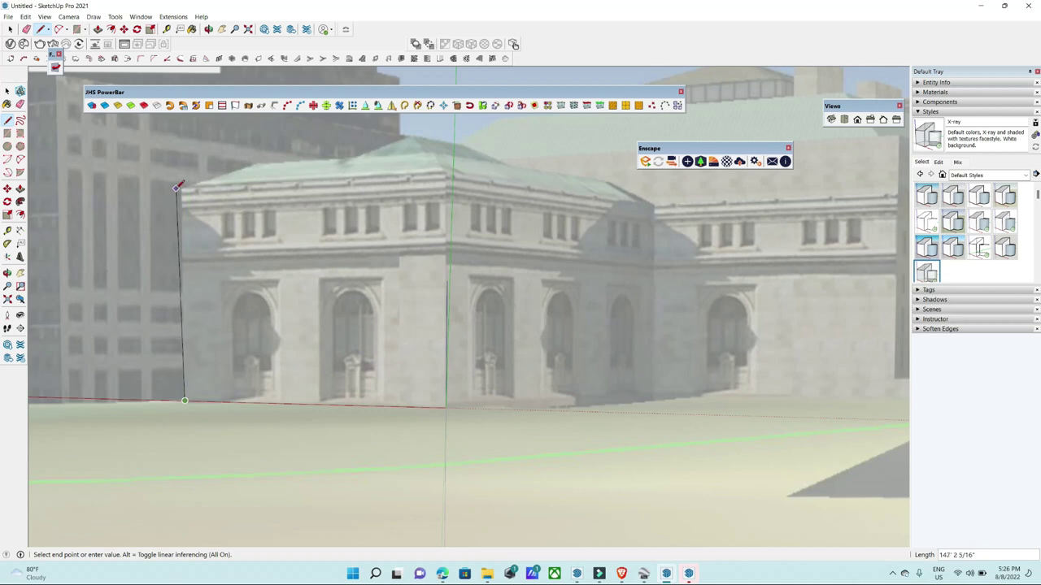
click(177, 186)
scroll(178, 186, up, 3)
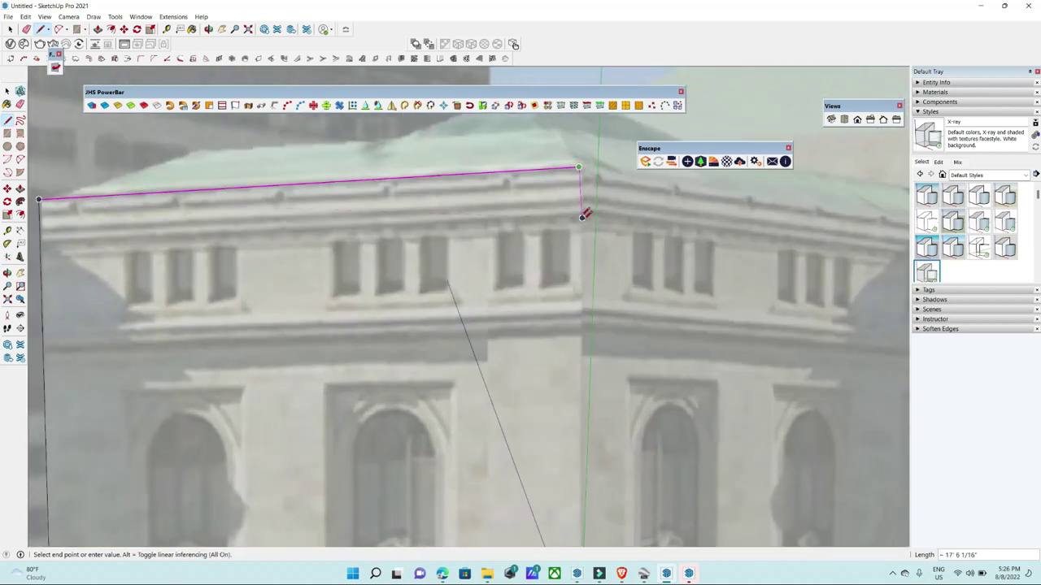
scroll(582, 217, down, 3)
scroll(533, 232, up, 2)
scroll(732, 236, up, 2)
click(744, 240)
scroll(738, 493, up, 2)
scroll(756, 492, up, 1)
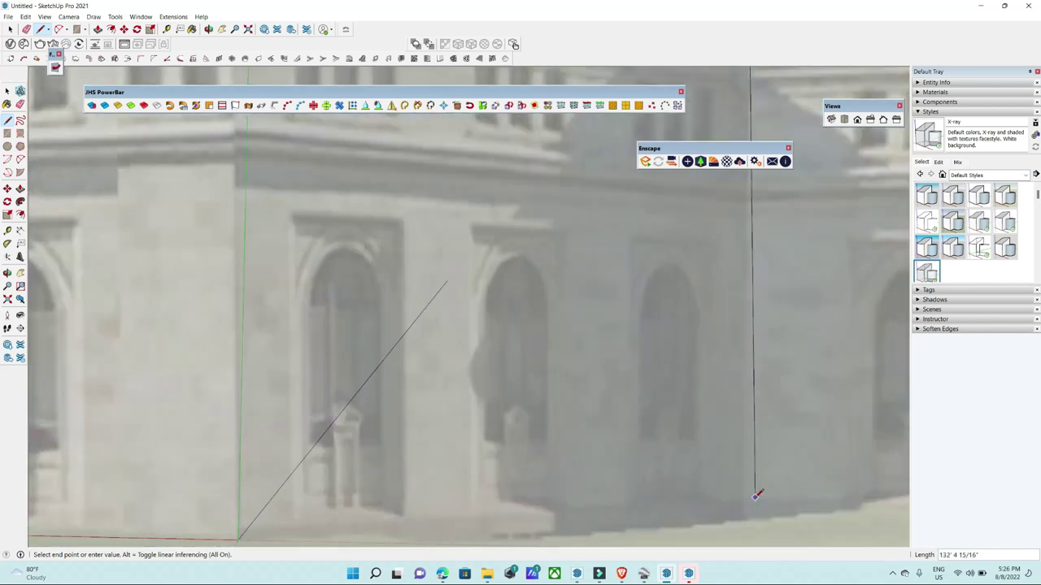
scroll(593, 458, down, 3)
scroll(499, 469, up, 3)
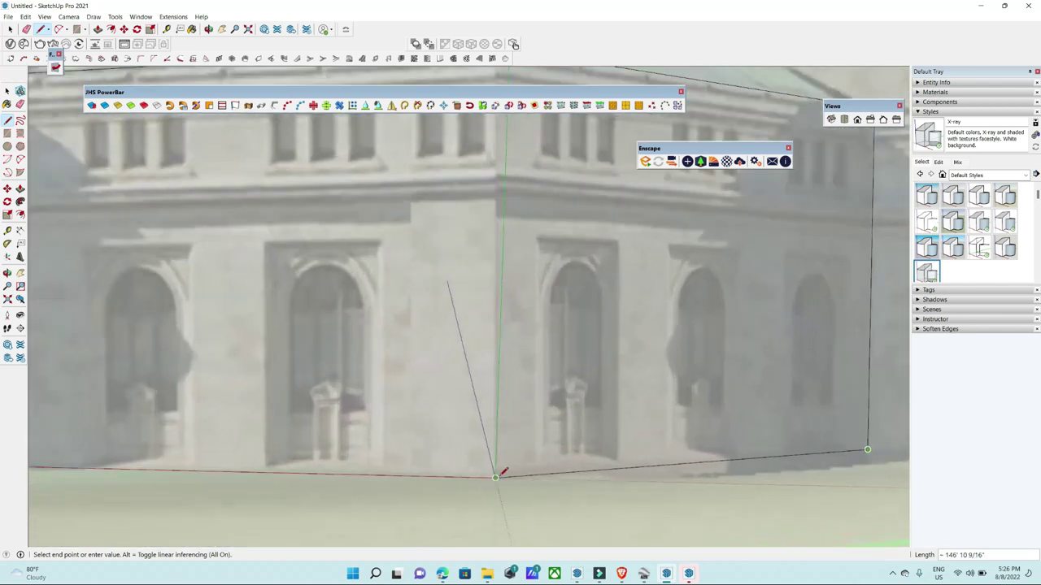
scroll(499, 469, down, 3)
mouse_move(499, 469)
middle_down()
mouse_move(619, 399)
mouse_move(534, 471)
mouse_move(586, 258)
middle_up()
scroll(533, 471, down, 1)
key(space)
scroll(591, 322, down, 3)
scroll(591, 323, up, 5)
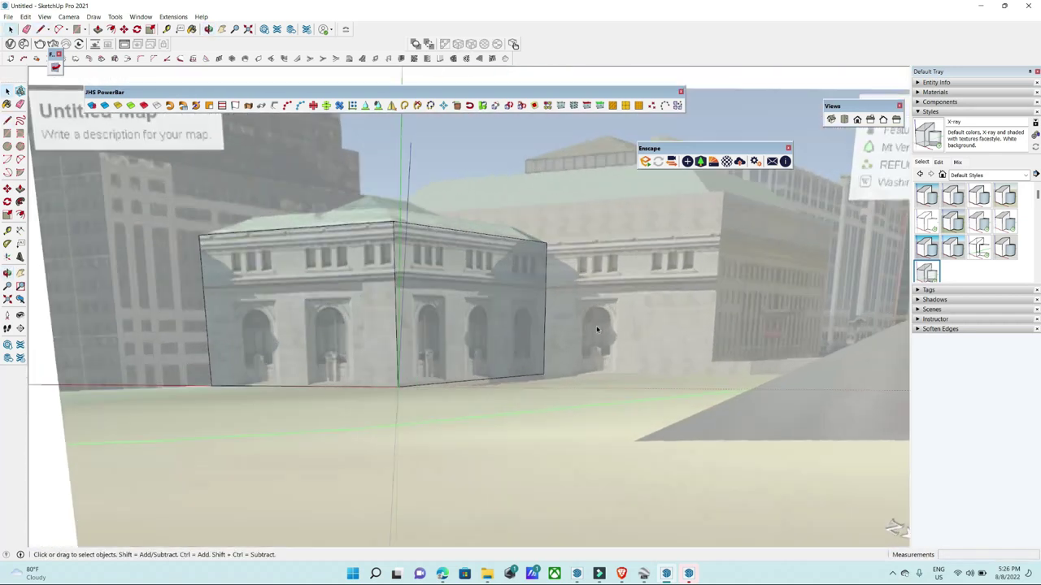
Draw a new edge from the building base and close the outline into a front wall face.
key(l)
click(204, 290)
scroll(429, 372, down, 2)
scroll(557, 379, up, 3)
scroll(557, 379, down, 1)
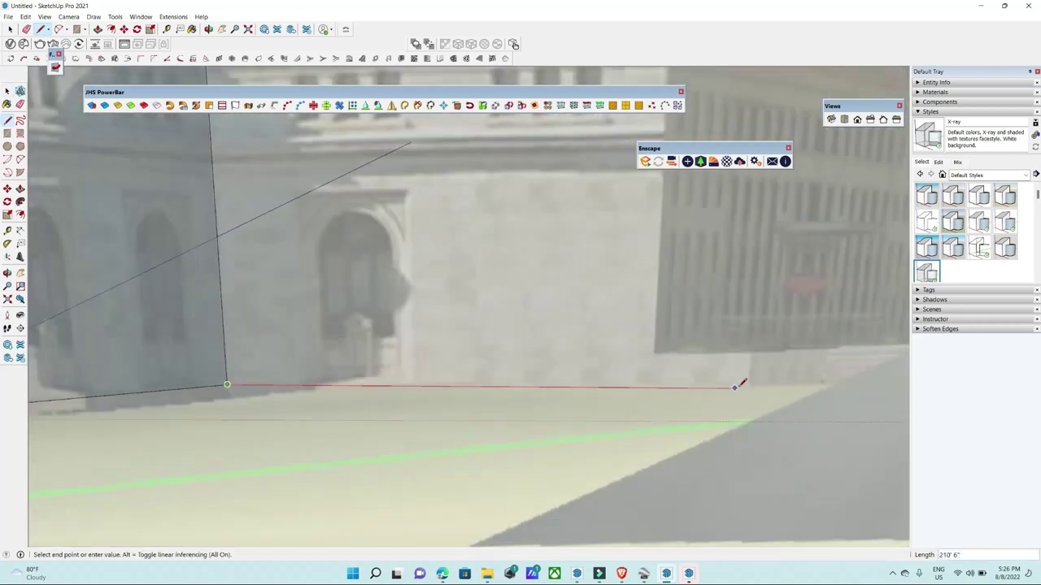
scroll(655, 351, down, 2)
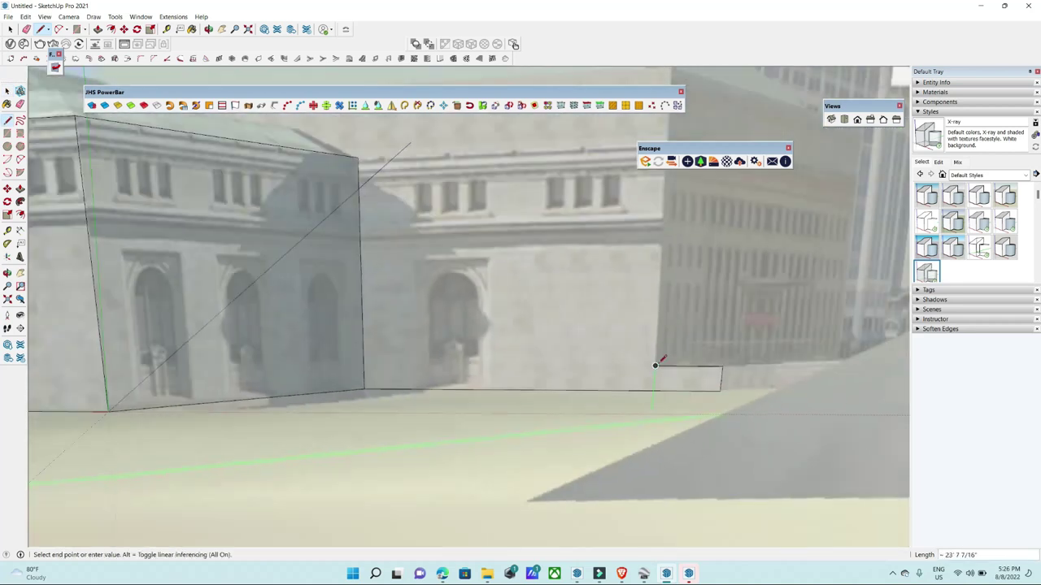
scroll(680, 225, down, 1)
scroll(662, 198, up, 2)
scroll(665, 192, up, 2)
scroll(298, 230, down, 2)
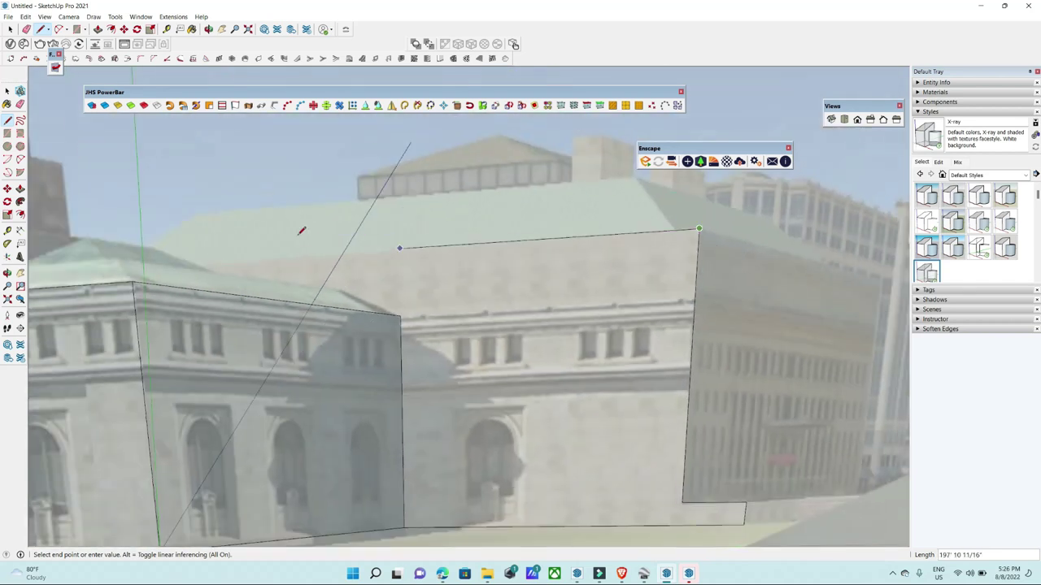
scroll(204, 262, up, 2)
scroll(189, 263, down, 1)
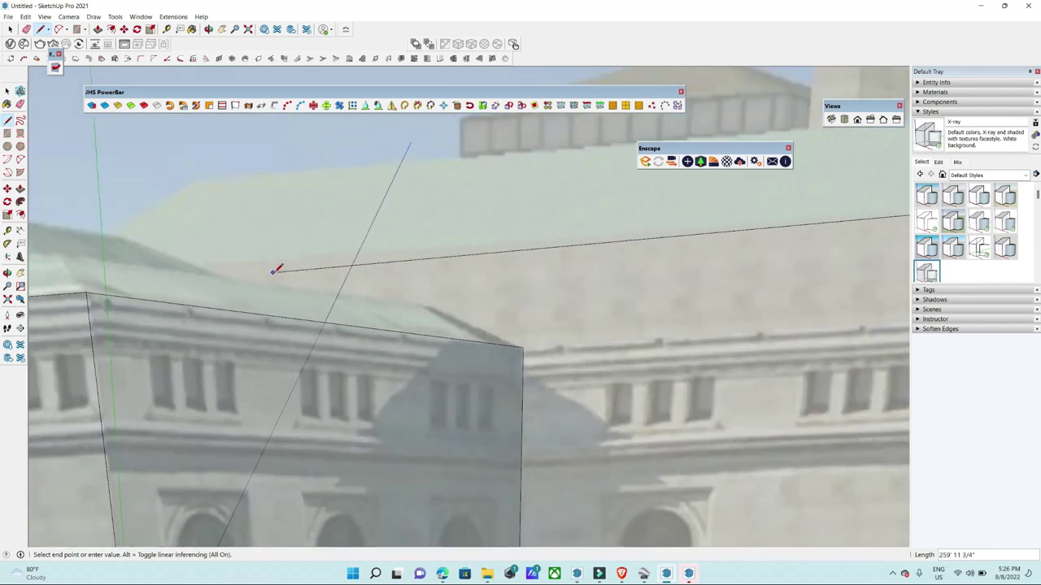
scroll(167, 268, down, 1)
scroll(240, 228, down, 2)
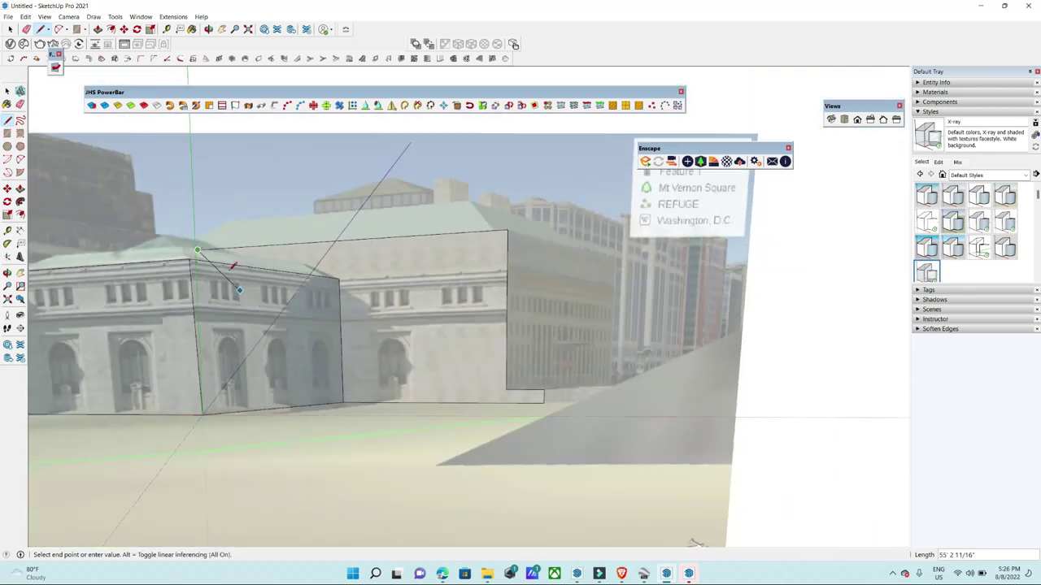
scroll(232, 277, up, 2)
scroll(186, 248, up, 1)
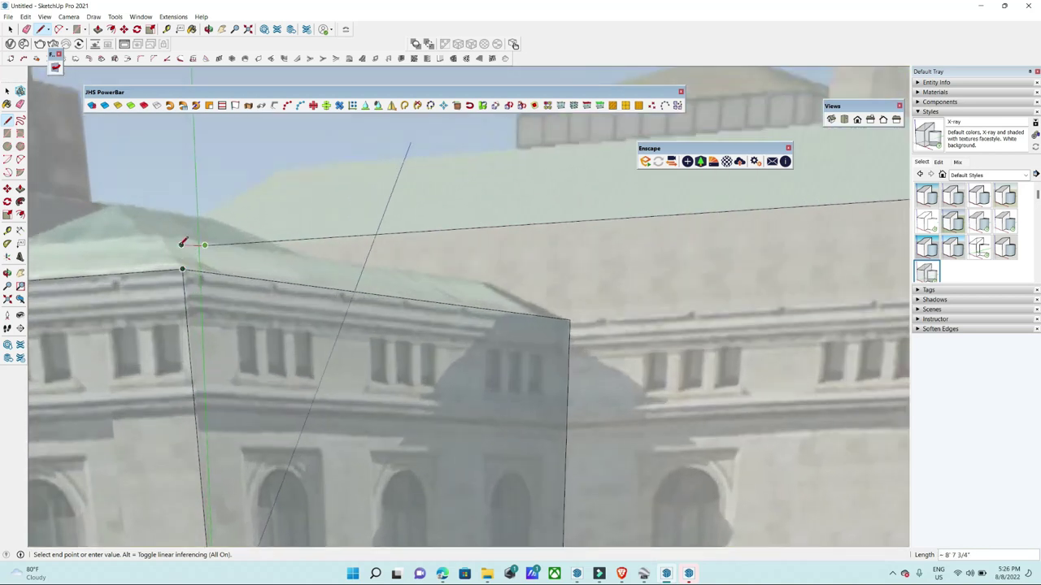
click(183, 243)
scroll(341, 252, down, 2)
scroll(627, 332, down, 1)
scroll(579, 252, up, 3)
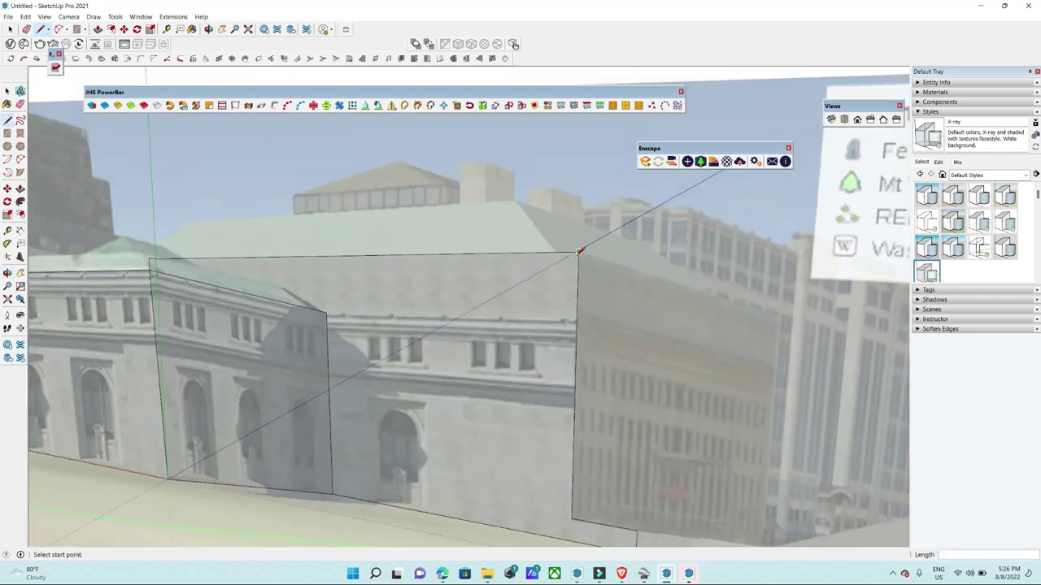
Trace the right-side wall edges from the corner and close them into faces.
click(579, 251)
scroll(704, 301, up, 2)
scroll(705, 298, up, 1)
scroll(694, 372, down, 1)
scroll(701, 465, up, 2)
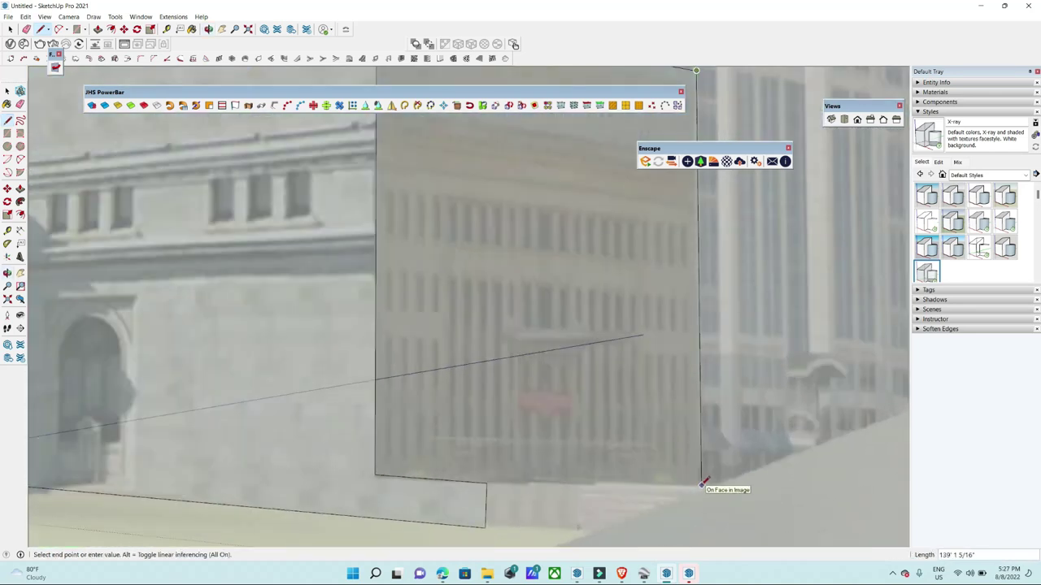
click(491, 482)
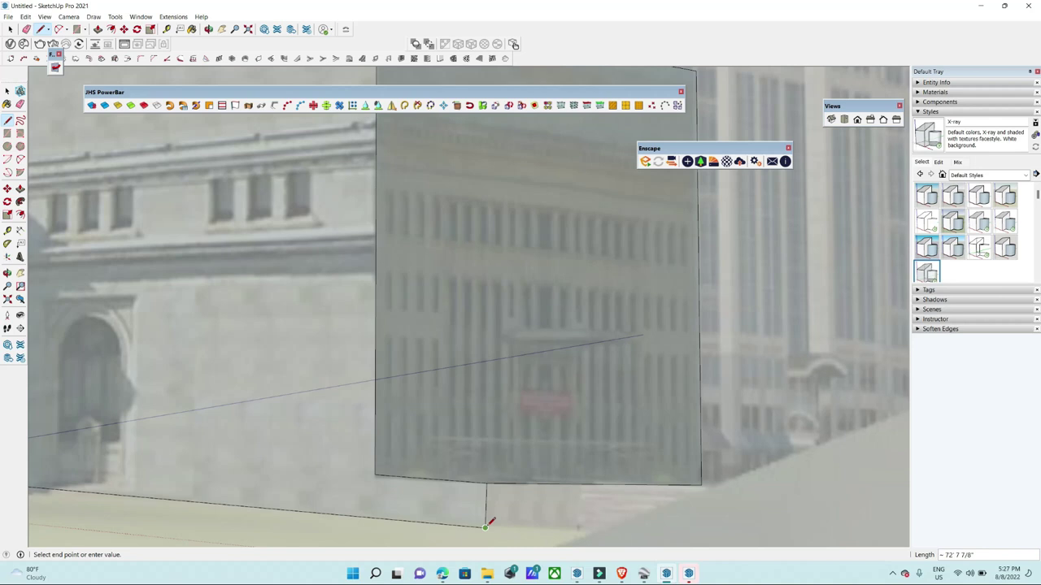
click(703, 524)
Close the roof edges from the ridge corner into roof faces.
scroll(618, 341, down, 3)
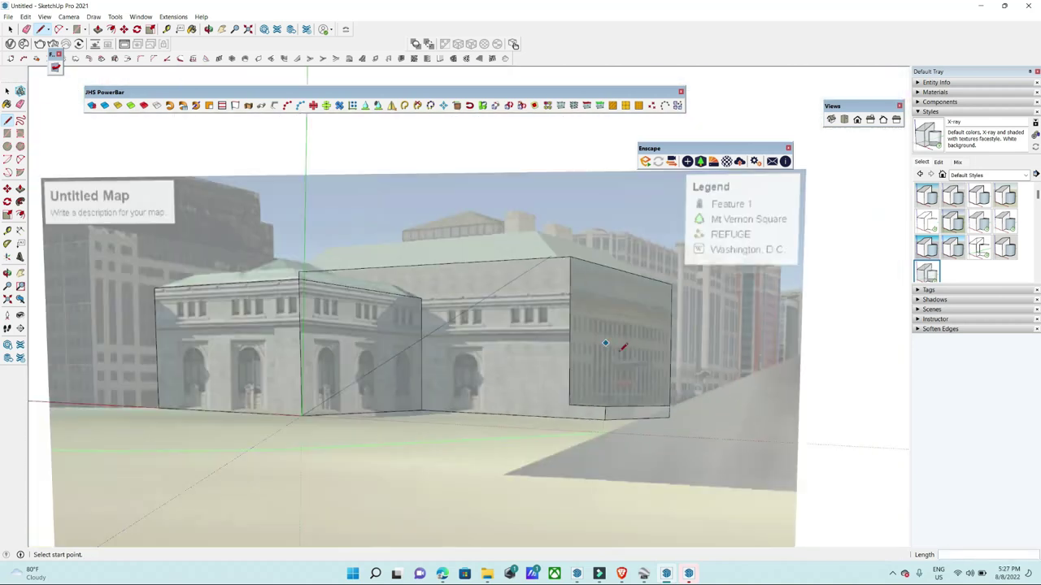
scroll(618, 341, down, 2)
scroll(558, 289, up, 3)
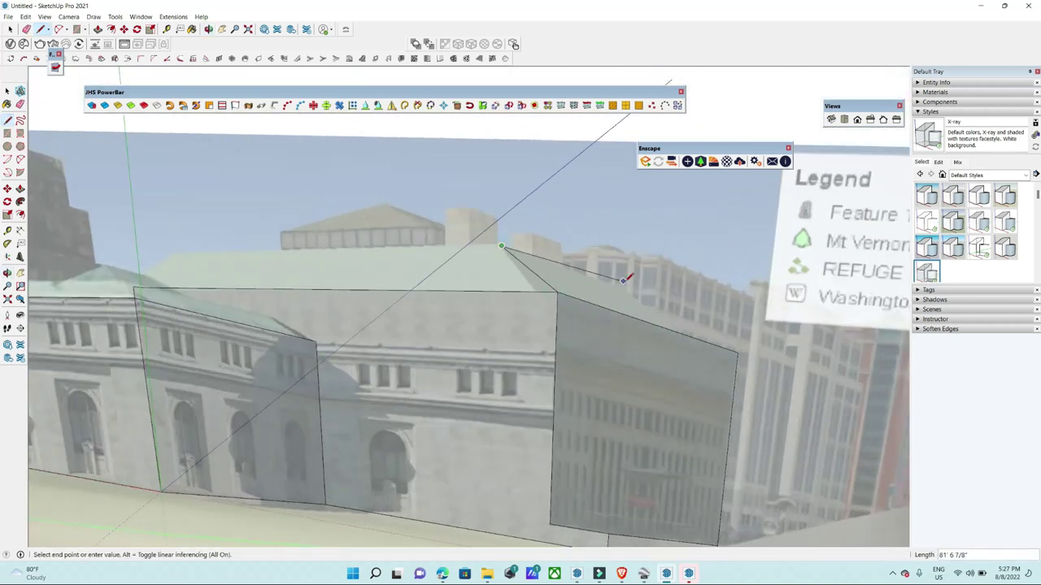
click(739, 350)
click(501, 246)
scroll(233, 255, up, 2)
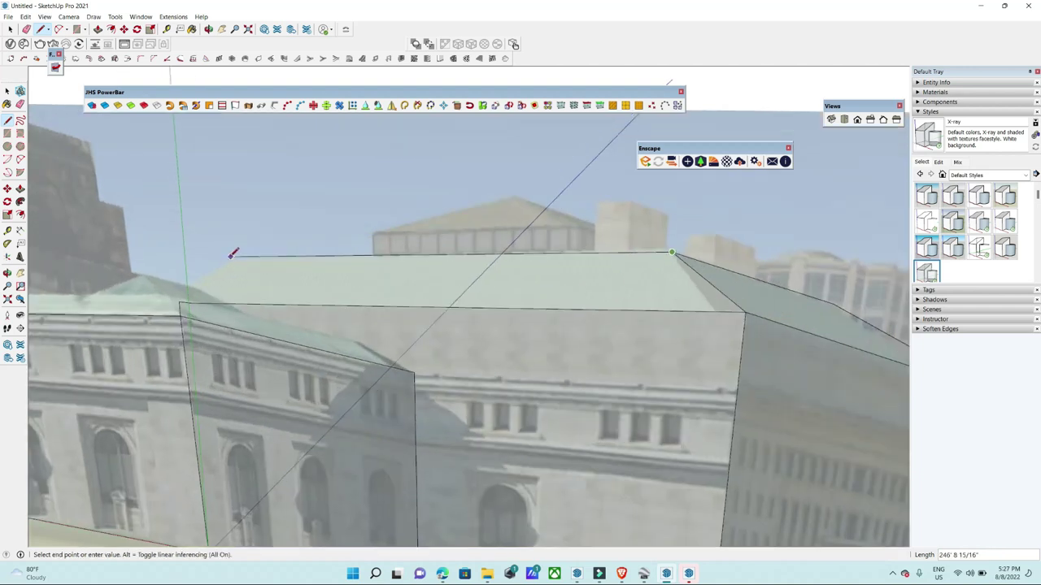
click(180, 301)
scroll(180, 301, down, 5)
Add the last roof line at the roof corner.
middle_drag(406, 325, 484, 340)
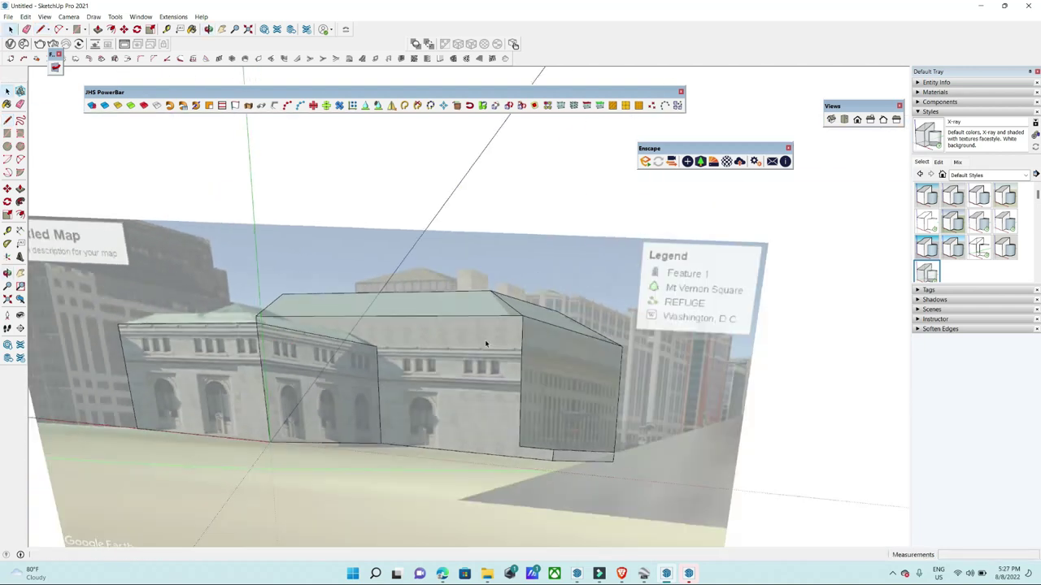
scroll(295, 247, up, 5)
middle_drag(295, 246, 158, 325)
scroll(91, 336, up, 3)
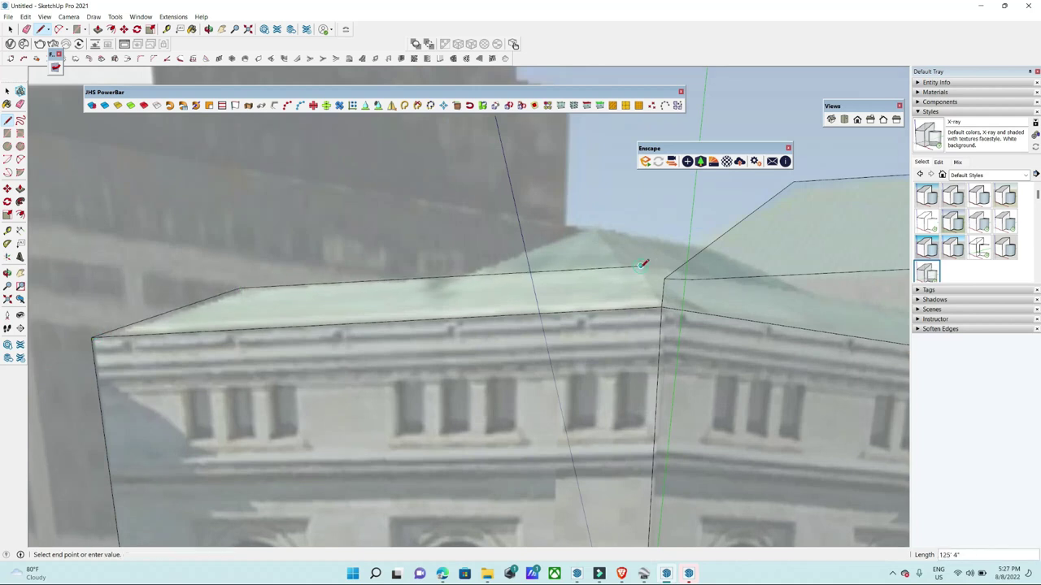
scroll(664, 276, down, 3)
scroll(629, 246, up, 3)
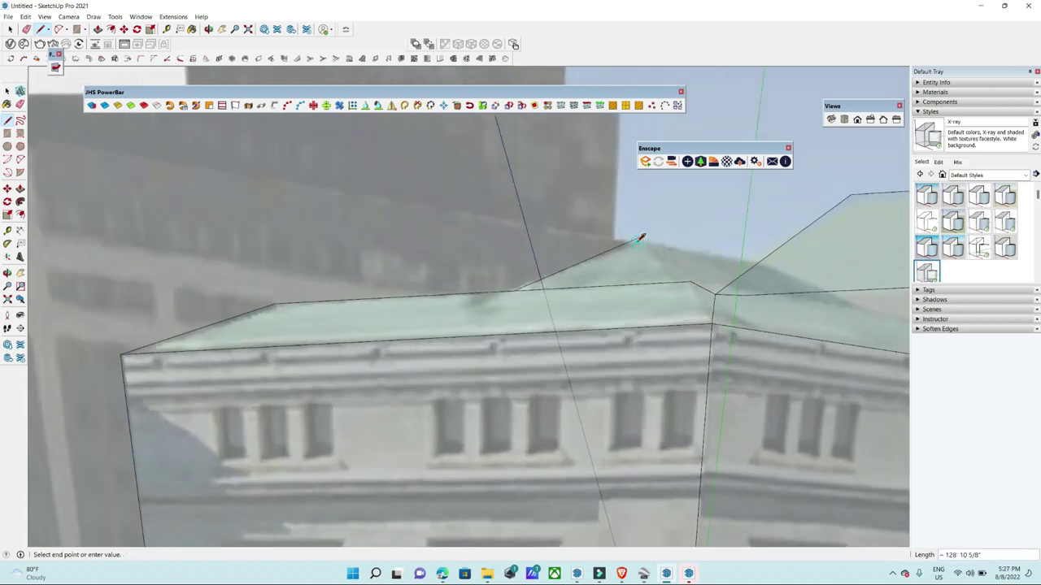
click(756, 262)
key(space)
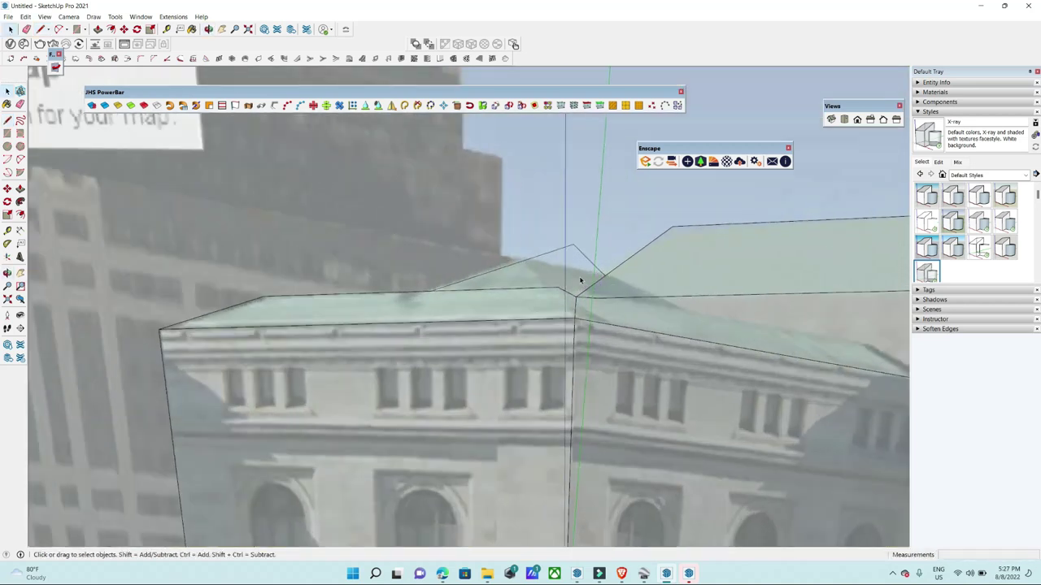
Erase the stray roof lines near the corner of the massing.
middle_drag(580, 279, 598, 323)
drag(547, 209, 615, 266)
mouse_move(616, 267)
middle_down()
mouse_move(555, 143)
mouse_move(417, 290)
middle_up()
key(l)
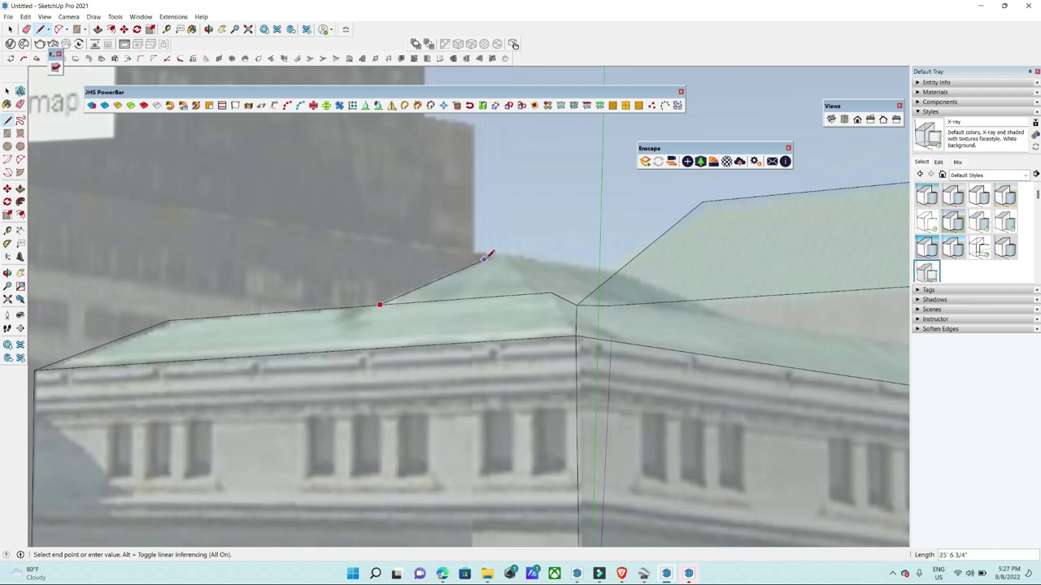
click(488, 257)
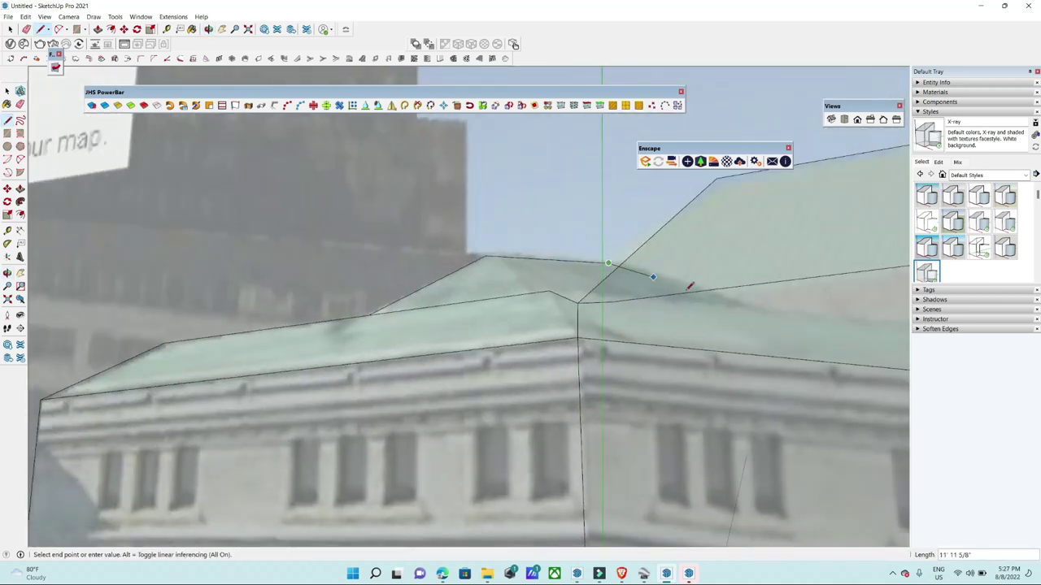
scroll(657, 262, down, 6)
key(Escape)
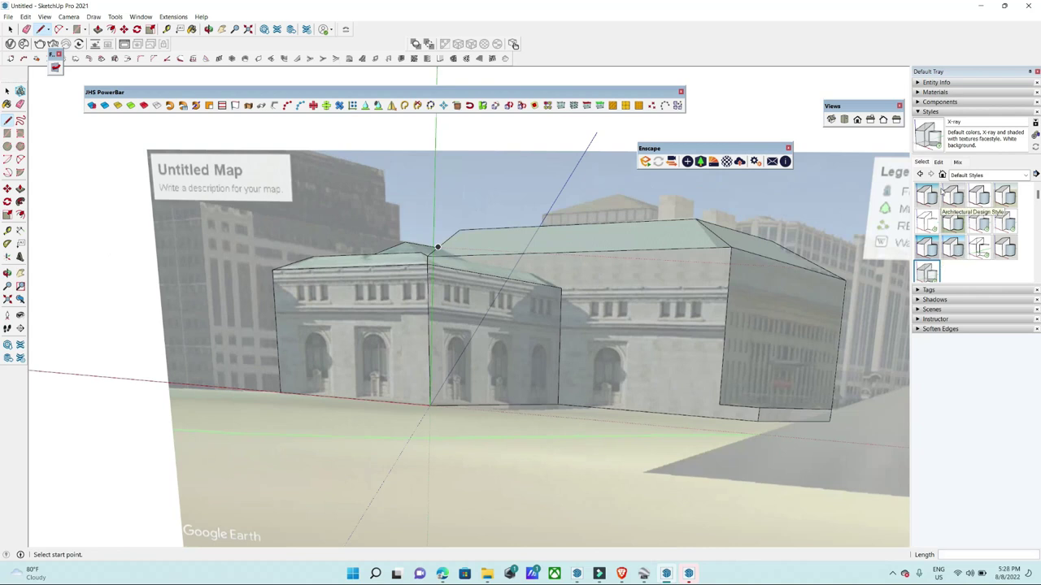
Switch to 3D Printing Style and hide the Google Earth terrain.
click(926, 195)
mouse_move(650, 309)
middle_down()
mouse_move(698, 299)
mouse_move(597, 283)
mouse_move(472, 332)
mouse_move(551, 225)
middle_up()
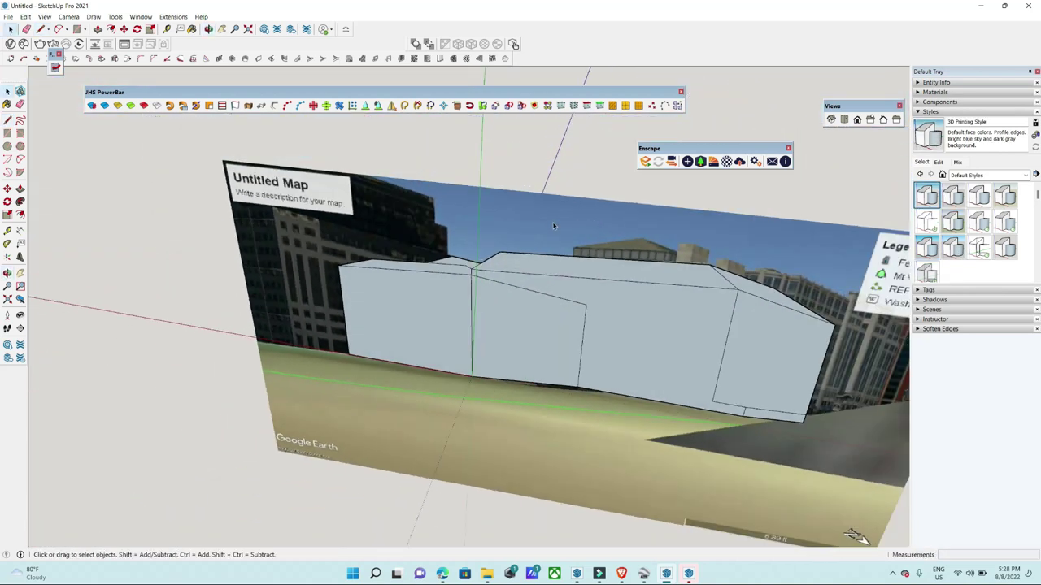
right_click(554, 224)
click(591, 276)
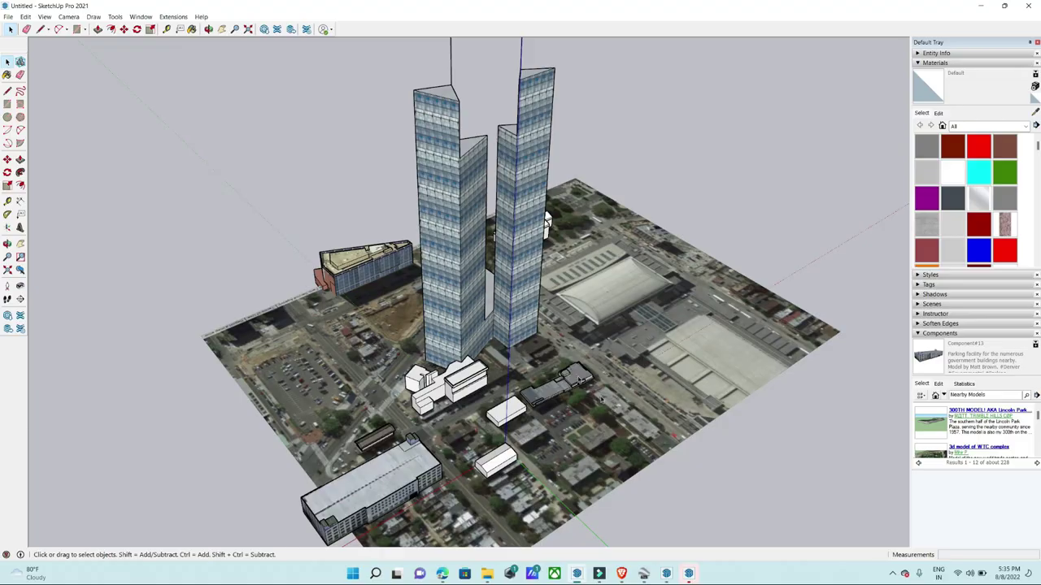
View the whole Washington site model and select the twin-tower group.
middle_drag(602, 398, 524, 303)
scroll(524, 302, down, 3)
click(524, 303)
scroll(523, 302, up, 2)
scroll(523, 301, up, 4)
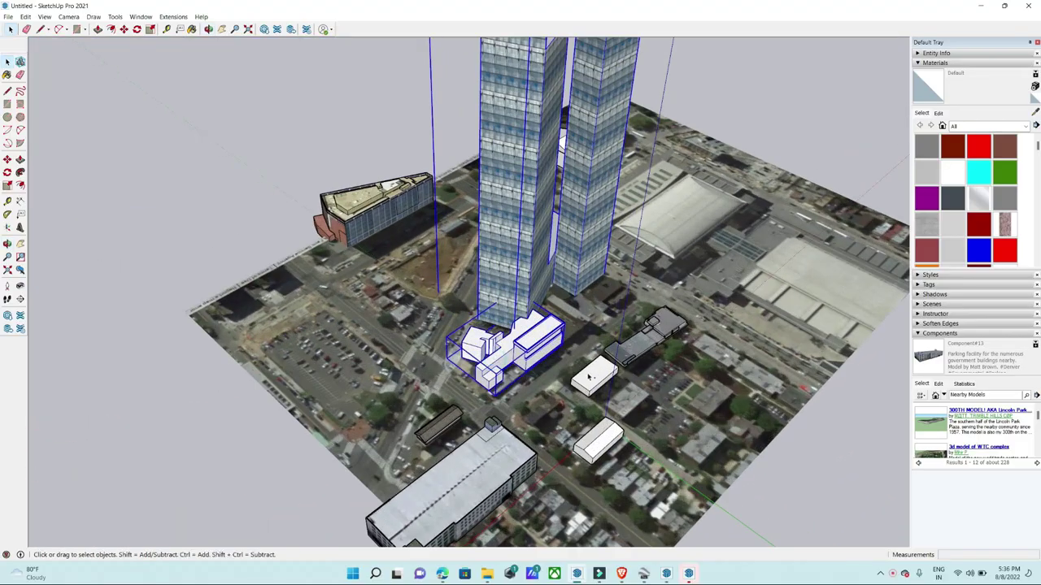
Window-select the entire Washington site and Ctrl-move a copy beside the original.
scroll(600, 351, down, 5)
scroll(497, 168, down, 3)
drag(493, 139, 739, 437)
scroll(635, 325, up, 2)
scroll(635, 325, down, 2)
key(m)
key(ctrl)
click(542, 366)
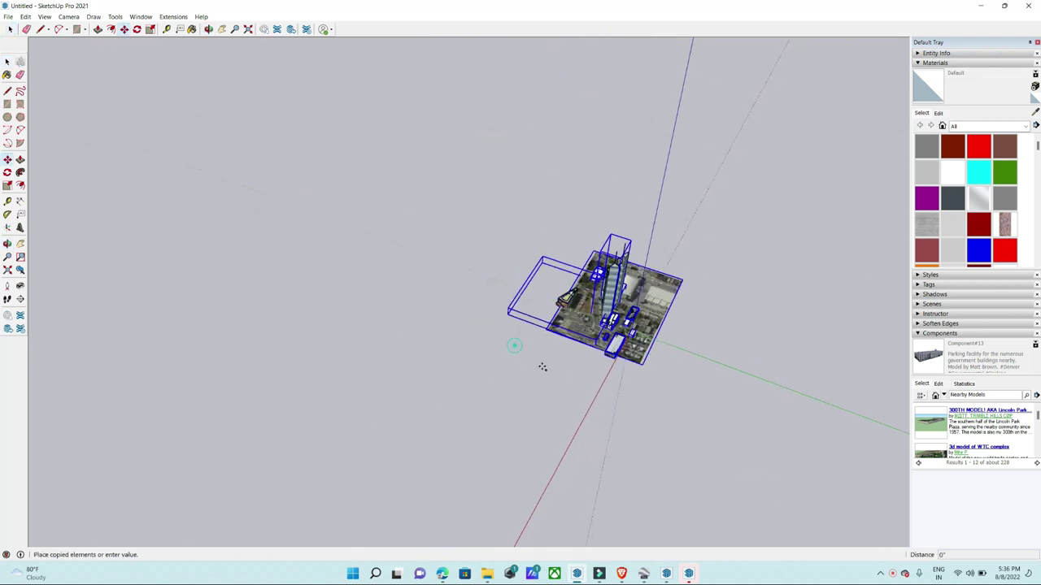
click(705, 419)
key(space)
scroll(629, 379, up, 1)
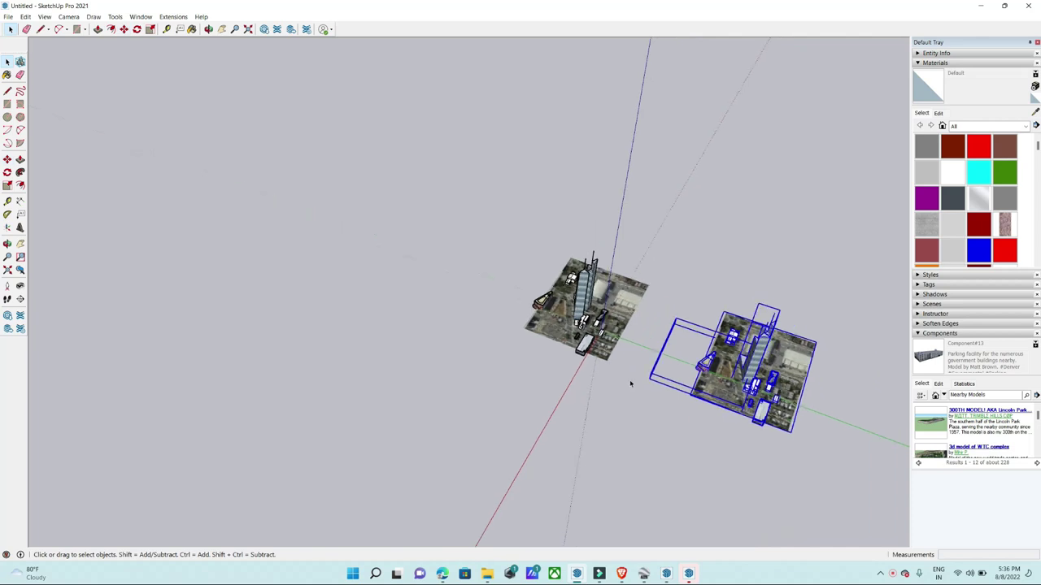
scroll(650, 366, up, 2)
scroll(701, 337, up, 2)
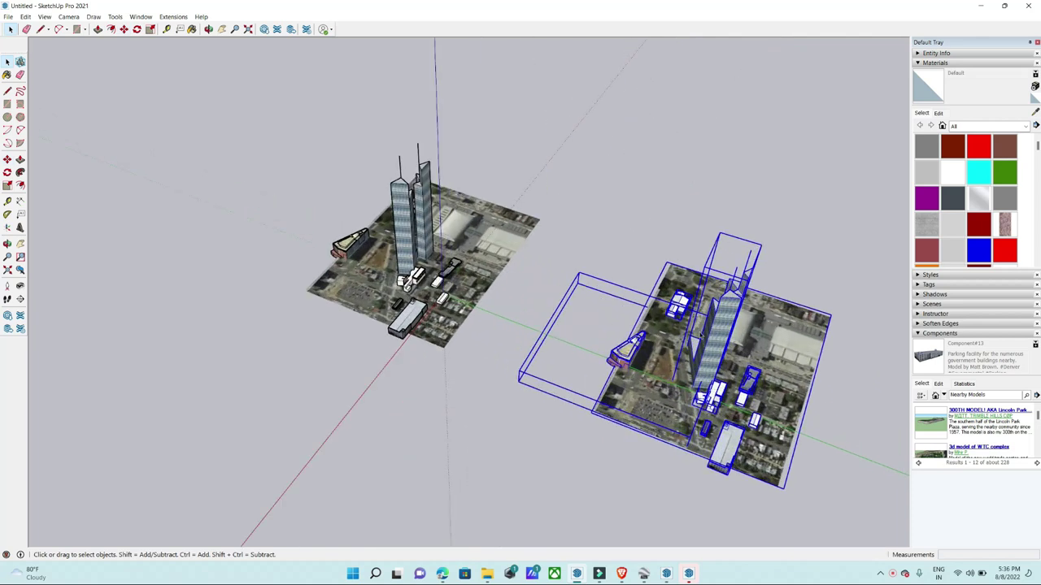
Collapse Materials, expand the Tags panel in the Default Tray, and add a new tag.
click(918, 63)
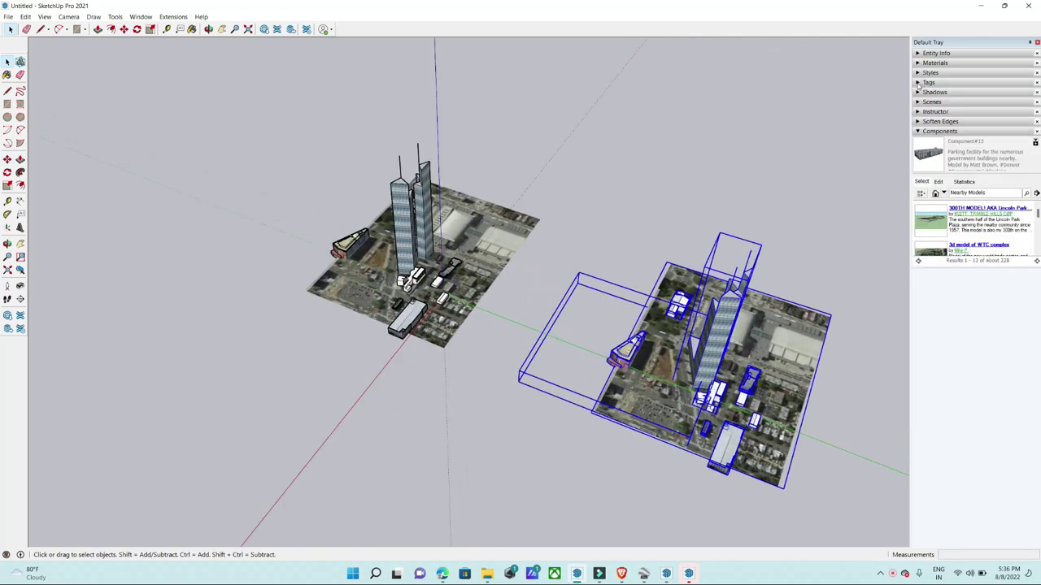
click(917, 83)
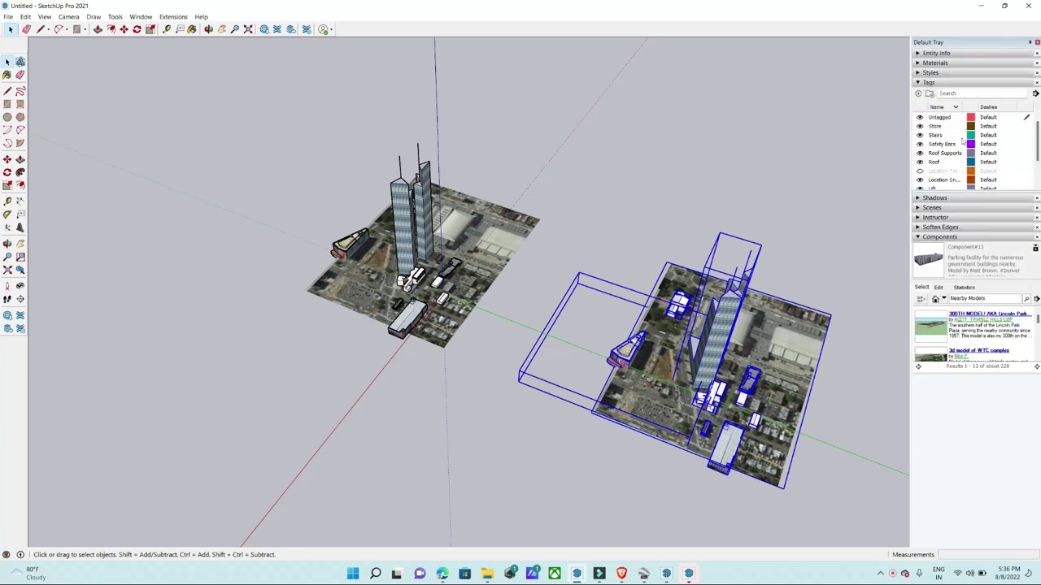
scroll(959, 135, down, 1)
scroll(954, 143, up, 1)
click(918, 93)
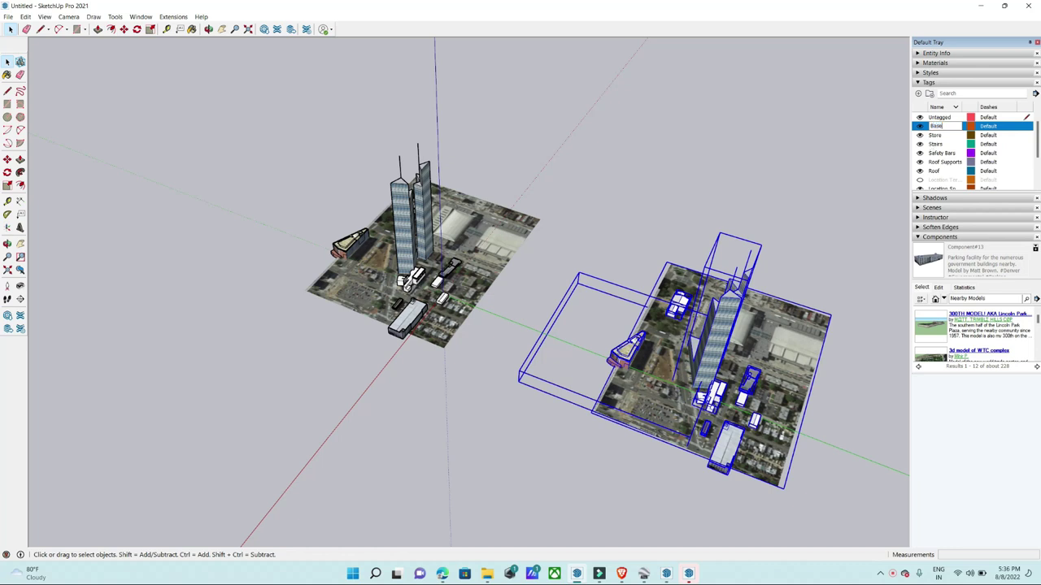
text(model)
Create the Base model tag and assign it to the 13 selected right-hand components.
key(Return)
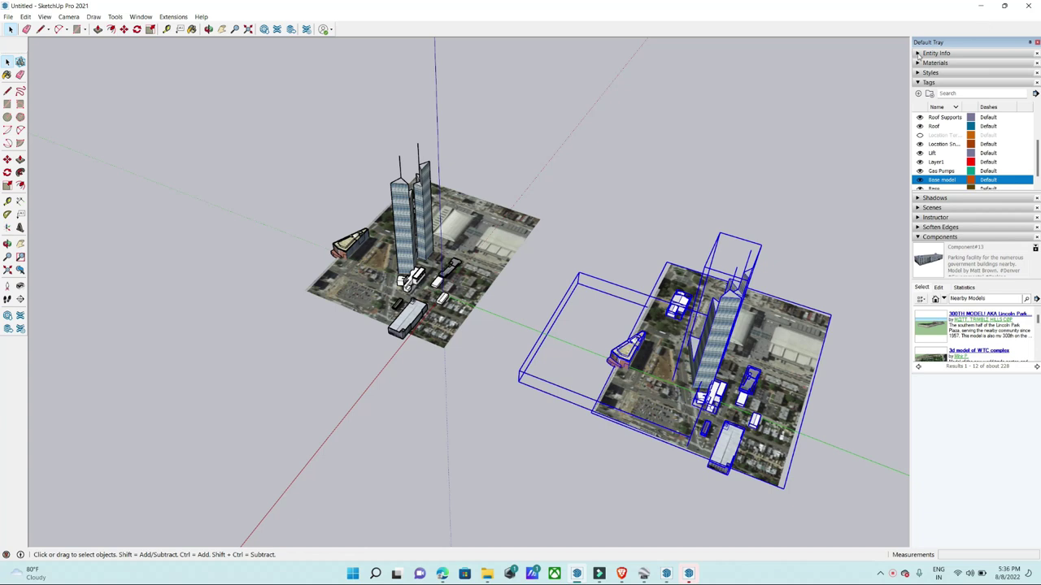
click(918, 53)
click(978, 80)
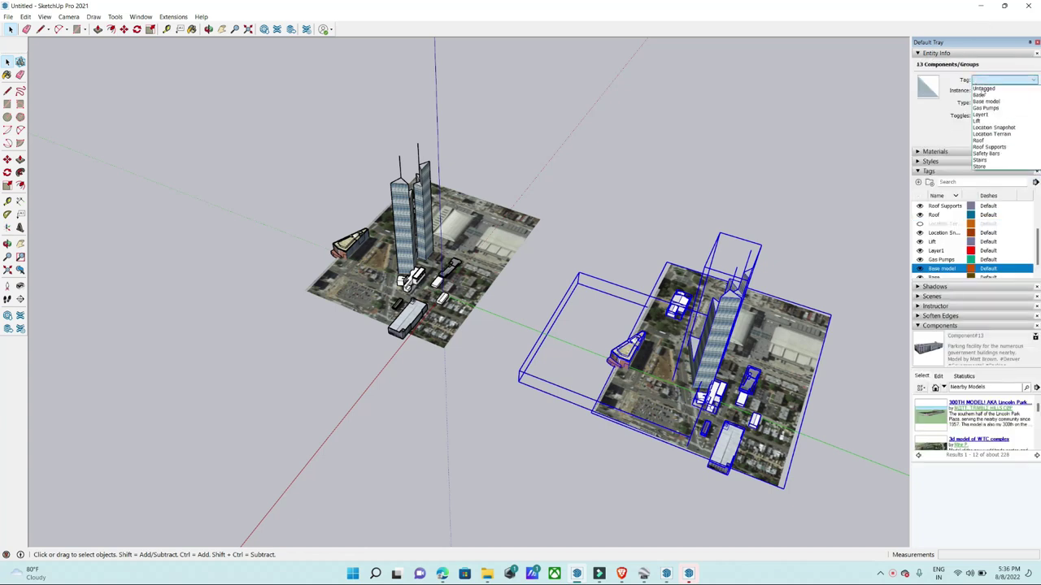
click(985, 102)
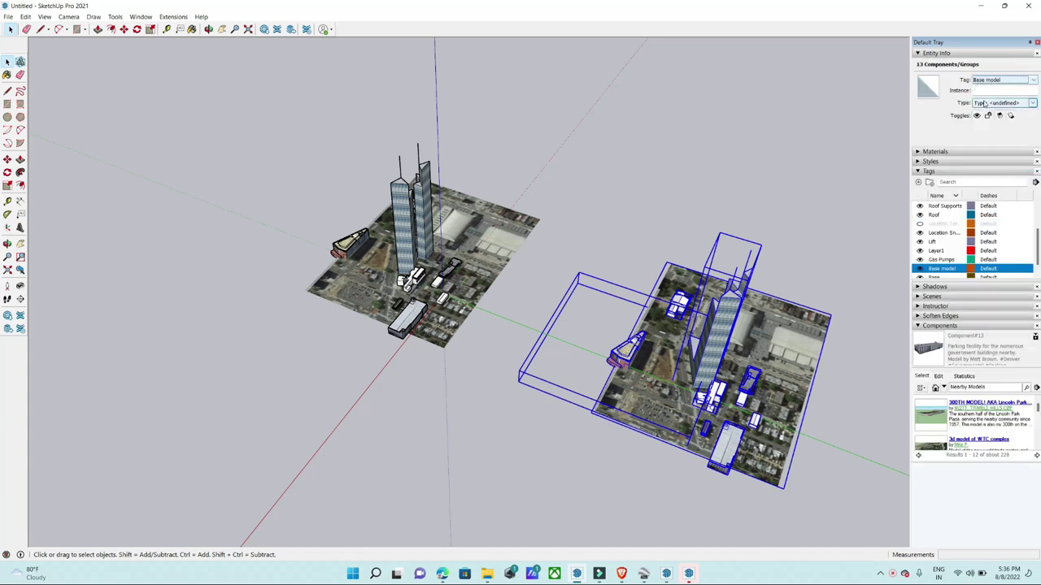
Select all the geometry of the left-hand city copy.
click(579, 199)
mouse_move(226, 111)
mouse_down()
mouse_move(560, 390)
mouse_move(428, 203)
mouse_up()
middle_drag(404, 222, 455, 203)
click(651, 341)
mouse_move(650, 342)
middle_down()
mouse_move(558, 158)
mouse_move(569, 154)
middle_up()
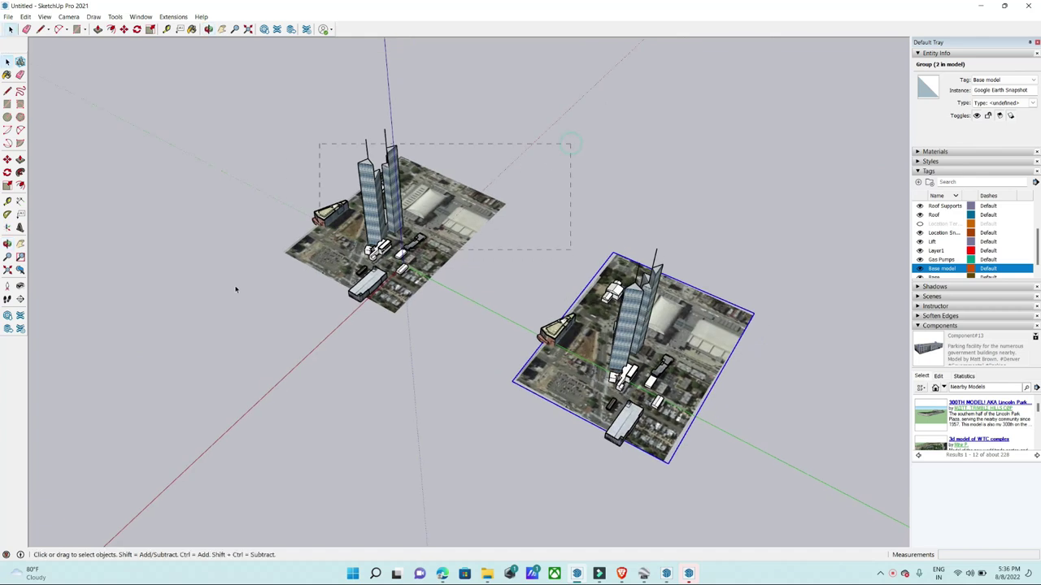
drag(233, 268, 236, 268)
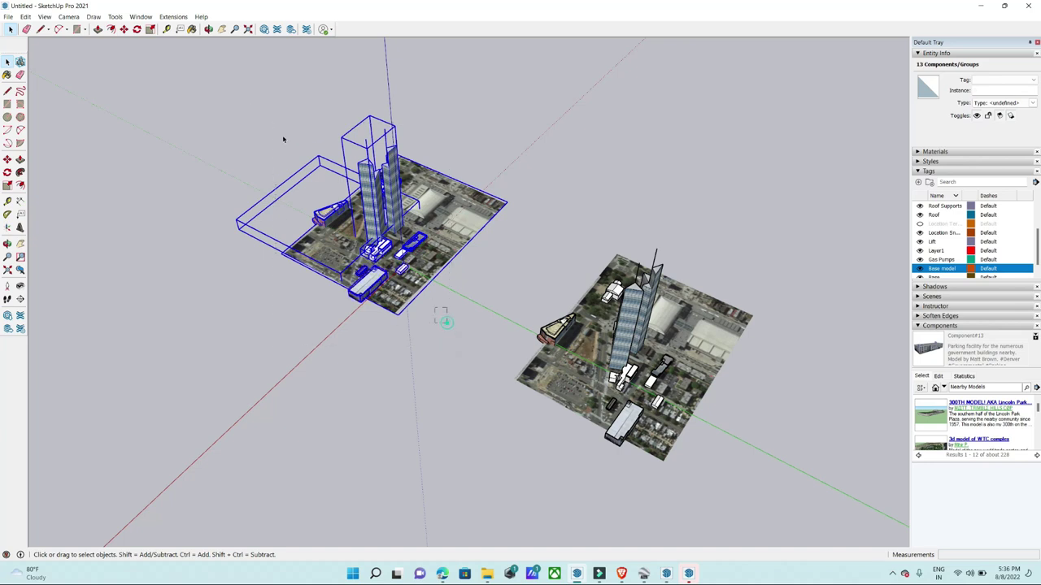
Group the left-hand city copy and hide the new group.
right_click(390, 191)
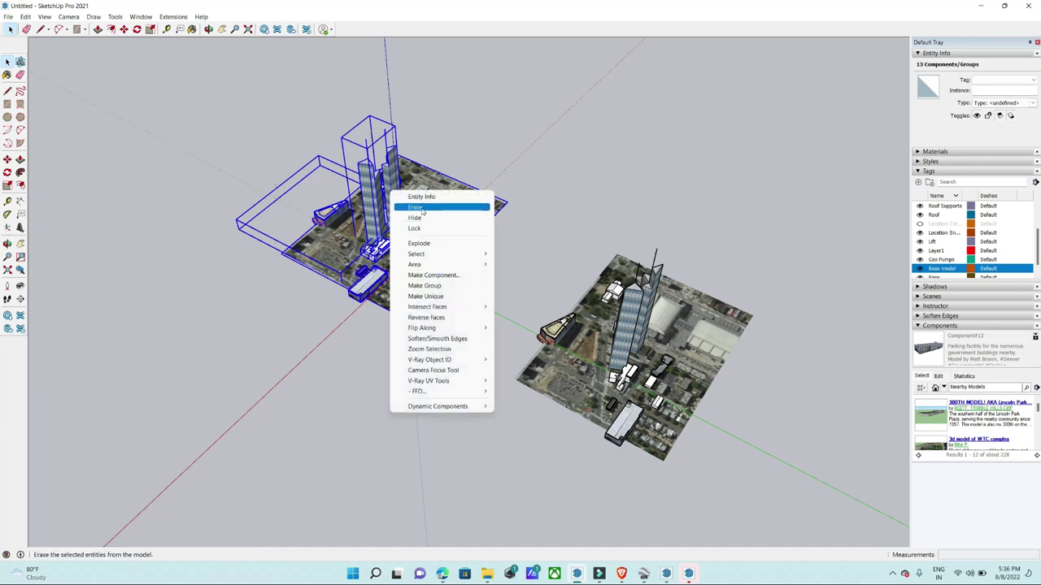
click(428, 285)
right_click(423, 192)
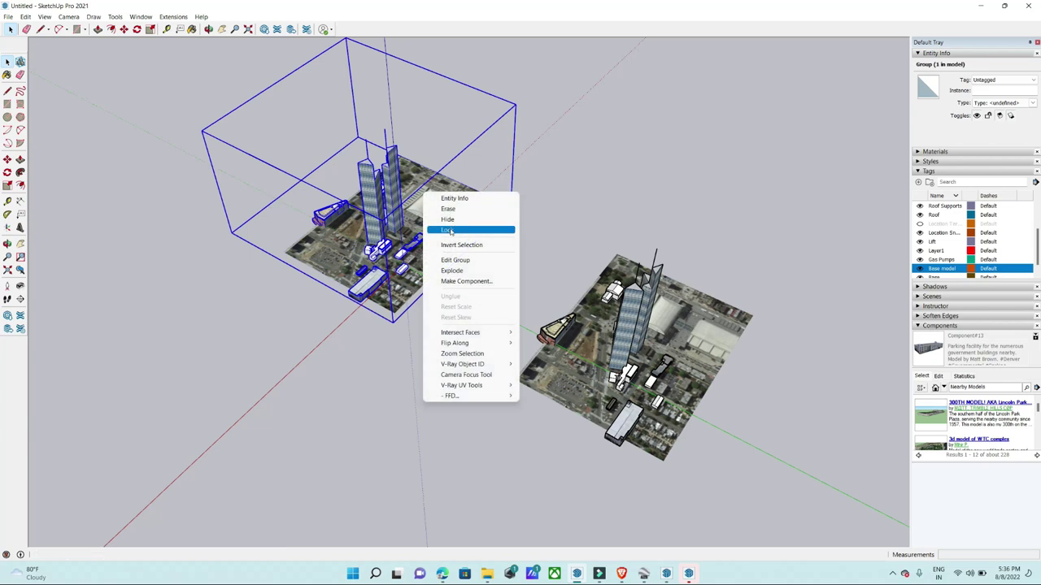
click(447, 219)
Make the angled building a unique component.
scroll(355, 269, up, 2)
middle_drag(488, 341, 483, 221)
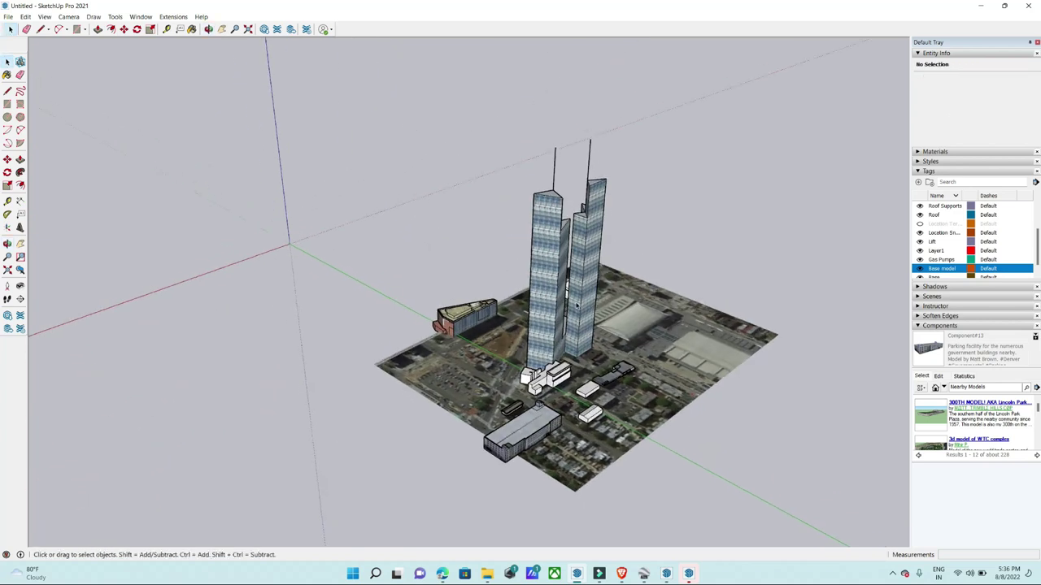
scroll(597, 284, down, 5)
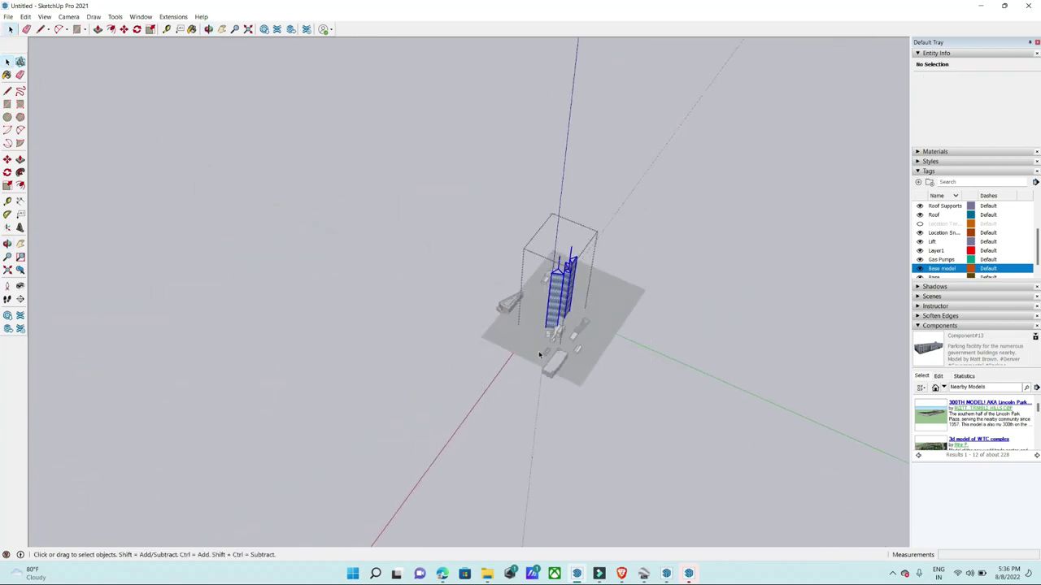
scroll(539, 355, up, 2)
key(Escape)
right_click(588, 274)
key(Escape)
click(625, 233)
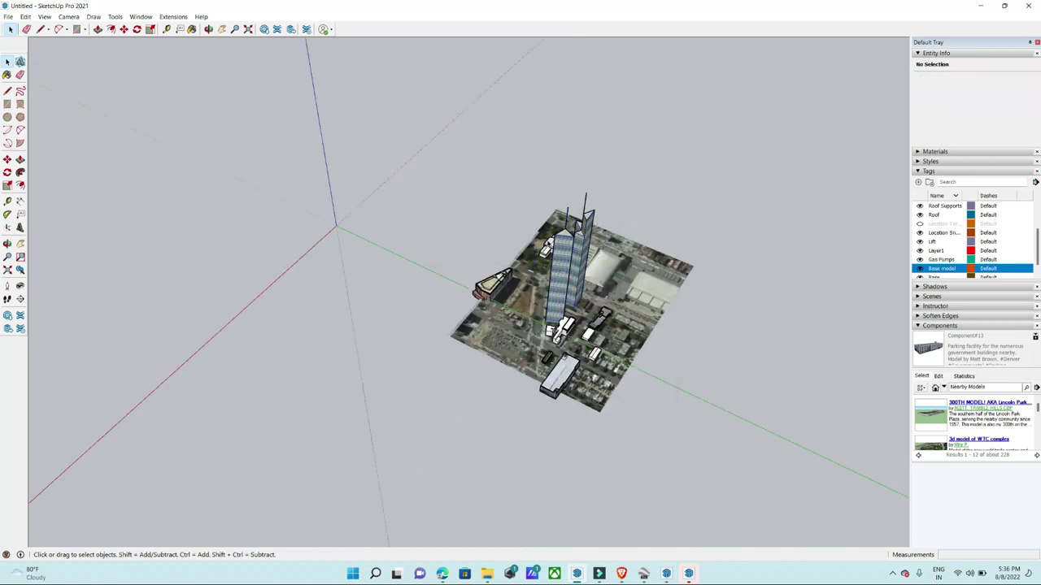
right_click(500, 285)
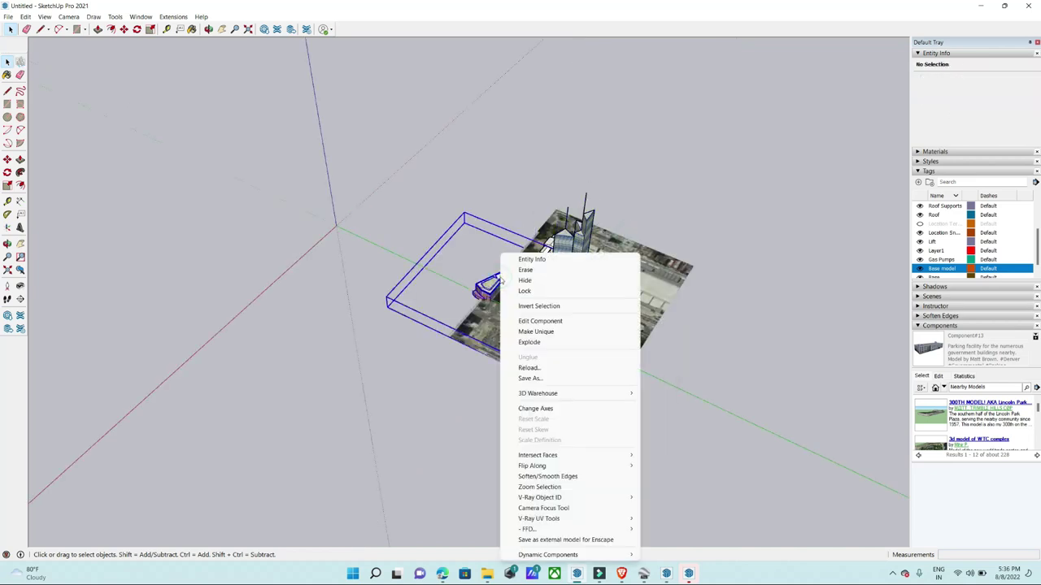
click(529, 332)
Replace the angled building's photo textures with the Default material so it turns plain white.
double_click(503, 284)
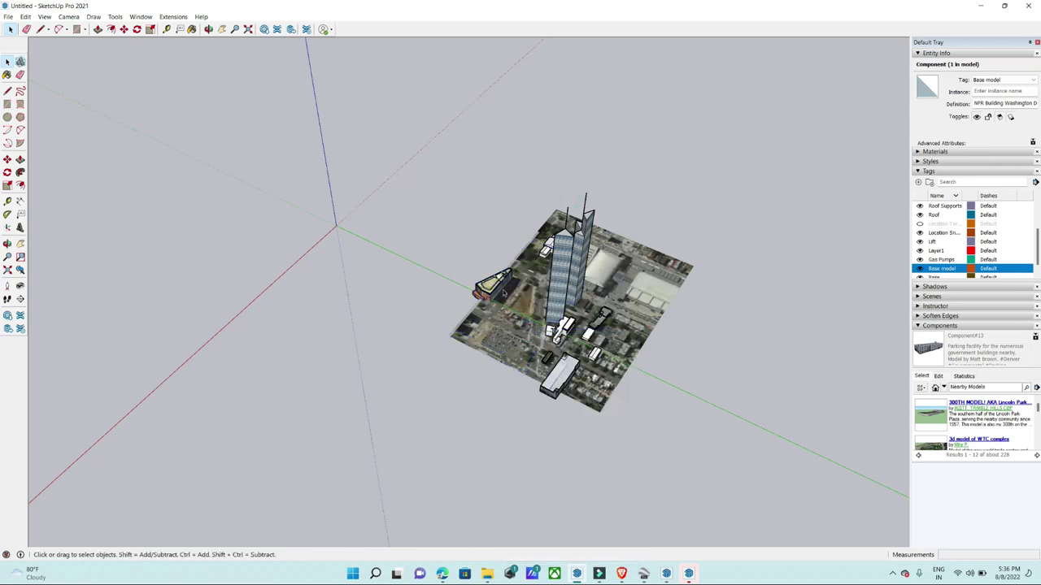
scroll(534, 325, up, 5)
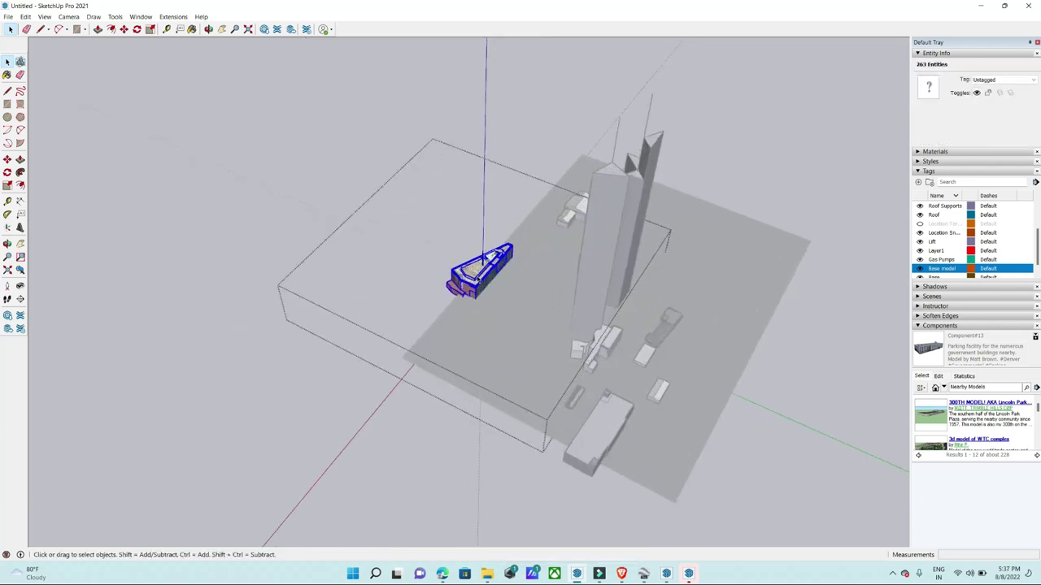
key(ctrl+a)
scroll(505, 269, up, 5)
middle_drag(504, 268, 488, 242)
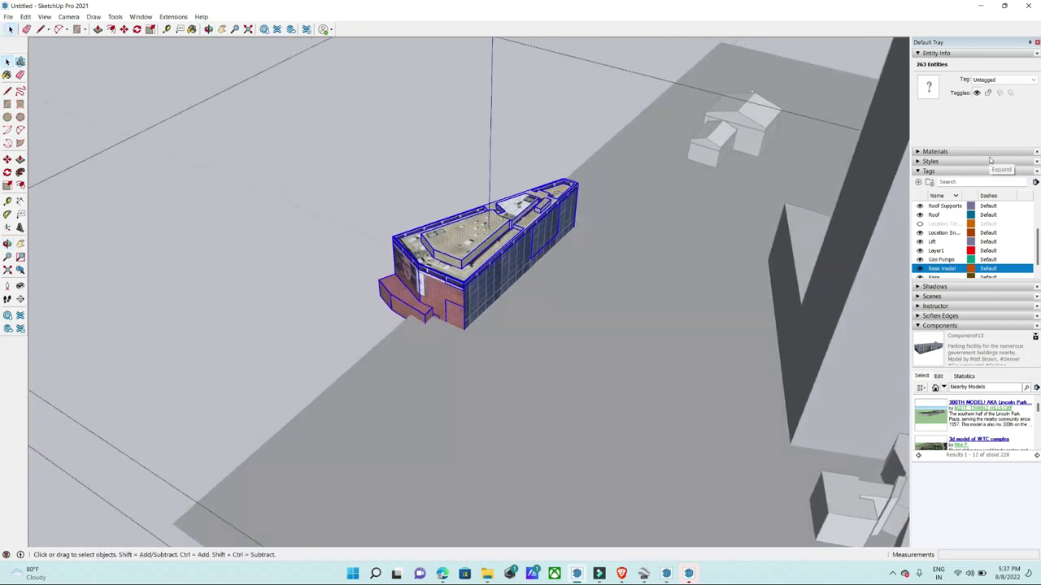
click(919, 173)
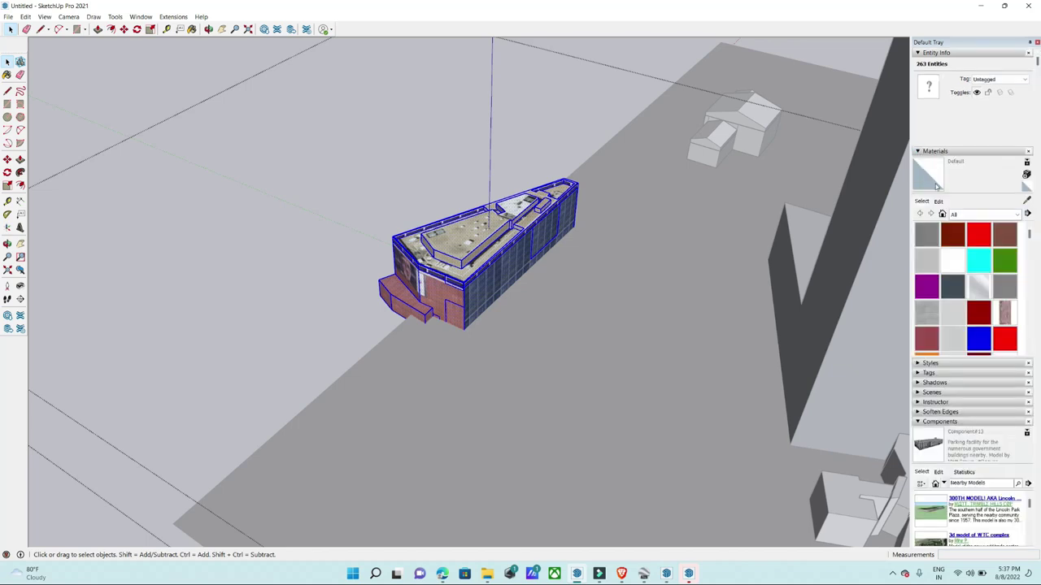
key(o)
drag(521, 236, 518, 187)
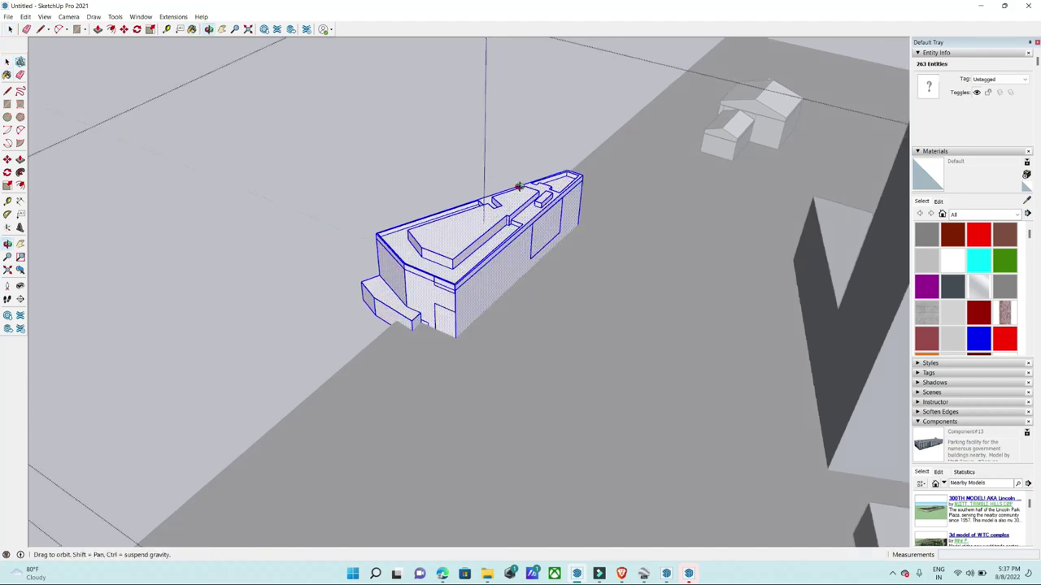
scroll(518, 187, down, 5)
drag(395, 214, 704, 285)
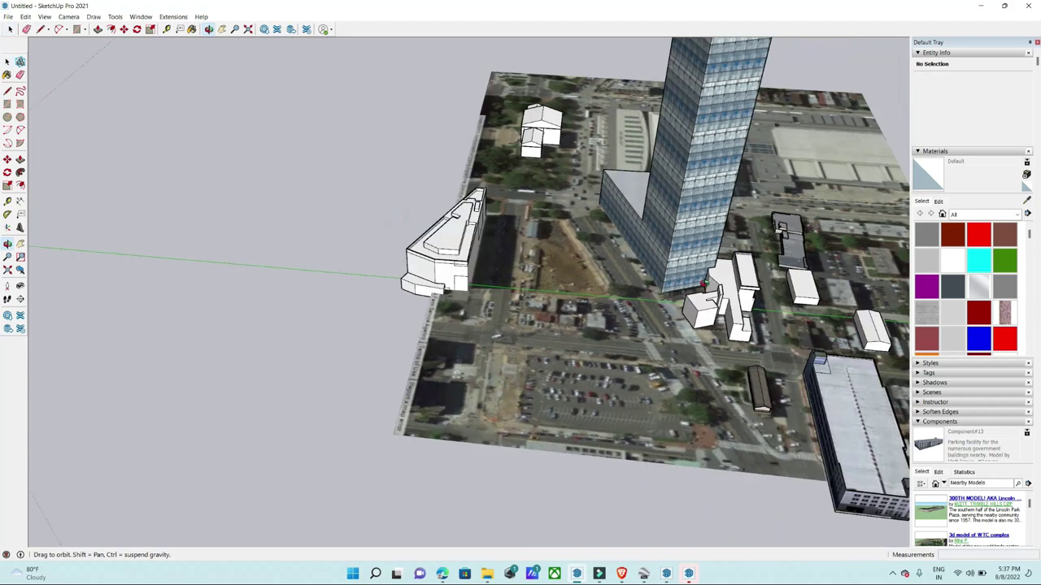
middle_drag(704, 284, 768, 263)
Paint the parking garage, small bus-shaped block and tower with the Default material.
key(space)
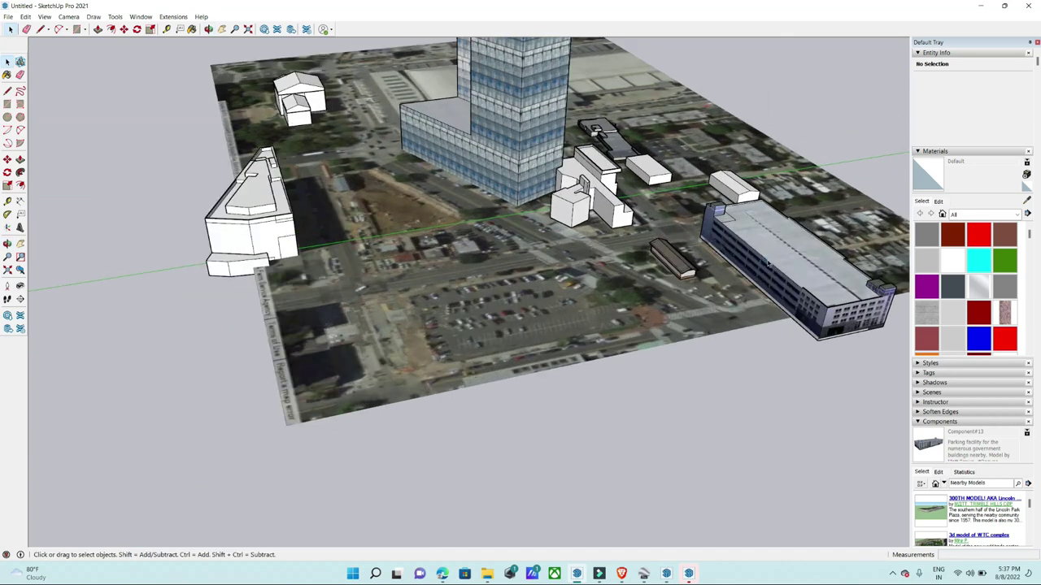
triple_click(768, 263)
key(Escape)
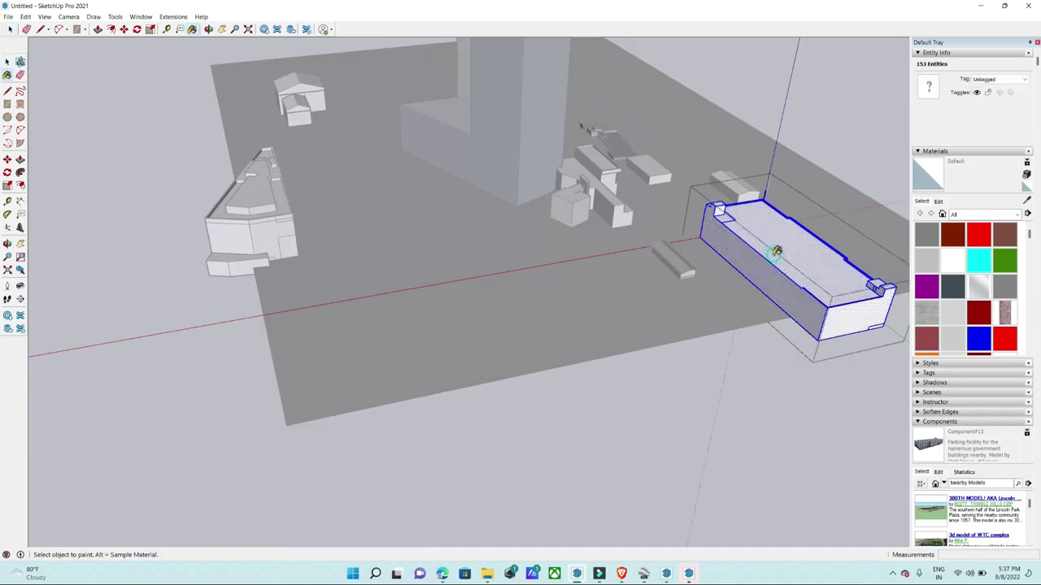
key(Escape)
click(675, 259)
double_click(681, 262)
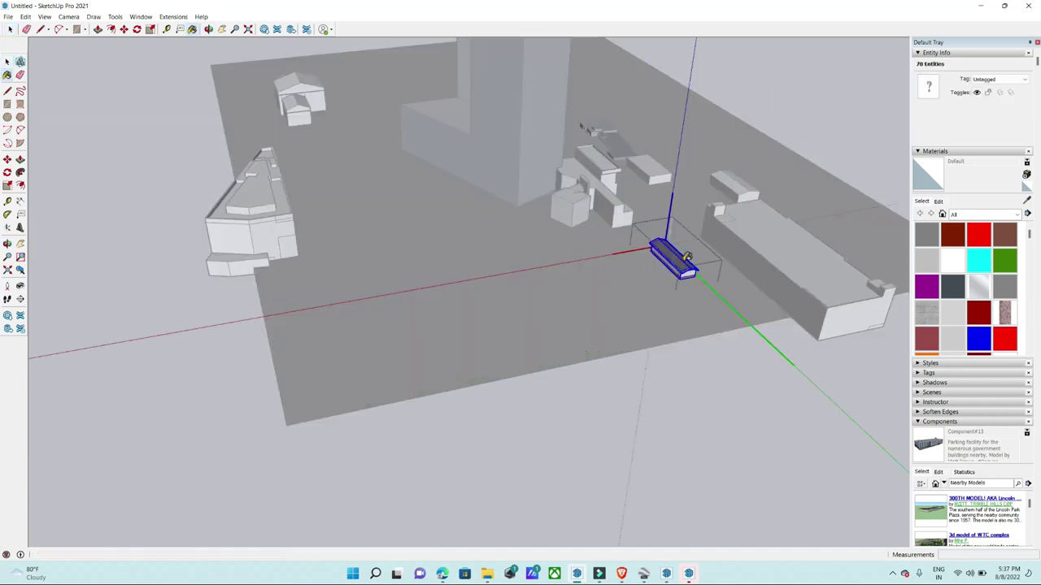
key(Escape)
triple_click(550, 169)
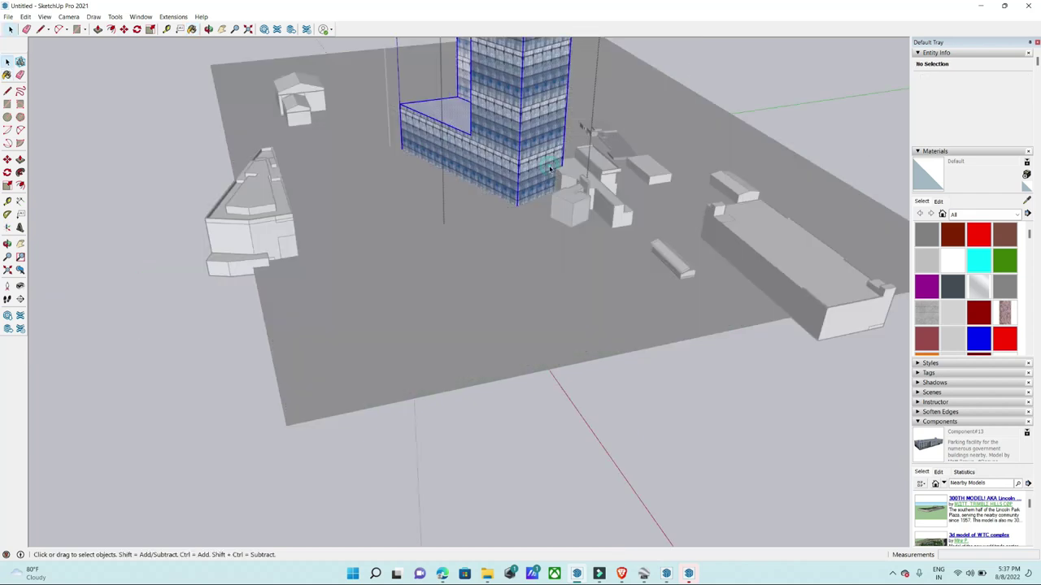
click(552, 205)
middle_drag(551, 205, 618, 244)
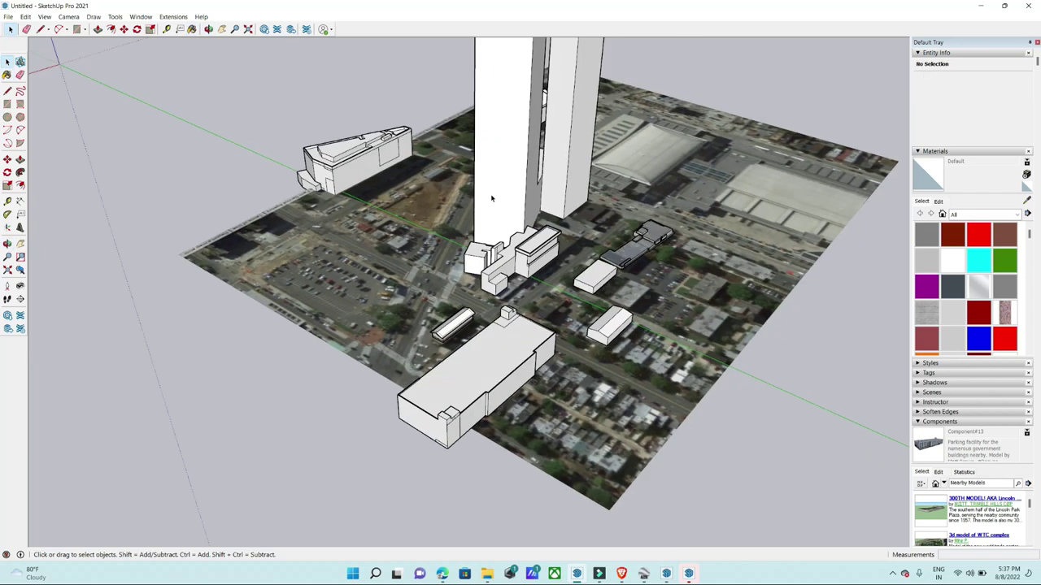
scroll(651, 260, up, 5)
double_click(687, 271)
scroll(687, 271, down, 5)
key(Escape)
mouse_move(585, 244)
middle_down()
mouse_move(574, 307)
mouse_move(527, 361)
mouse_move(541, 255)
mouse_move(368, 285)
mouse_move(415, 297)
middle_up()
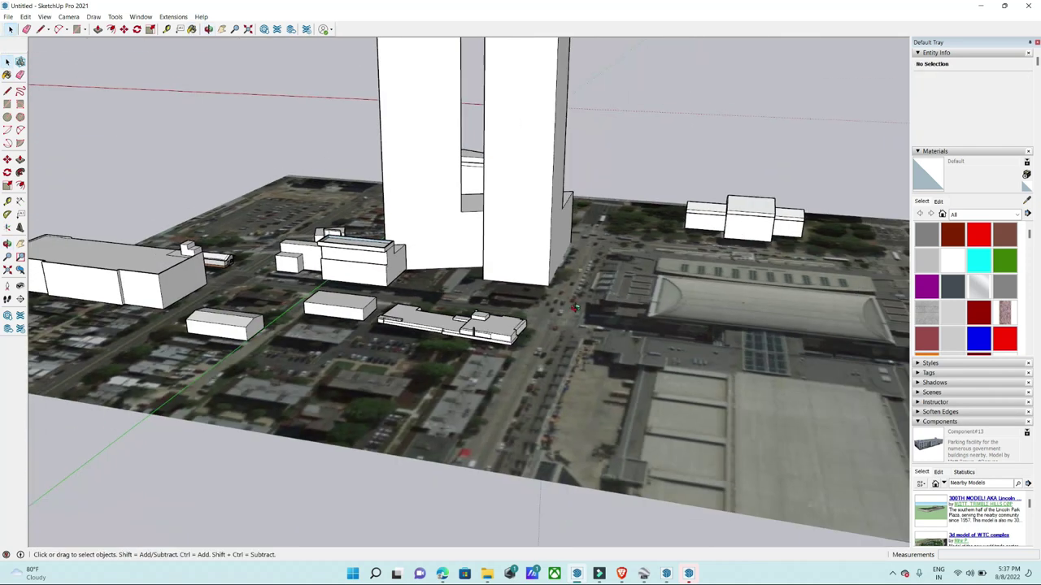
scroll(415, 297, up, 2)
scroll(418, 297, up, 3)
scroll(437, 311, up, 2)
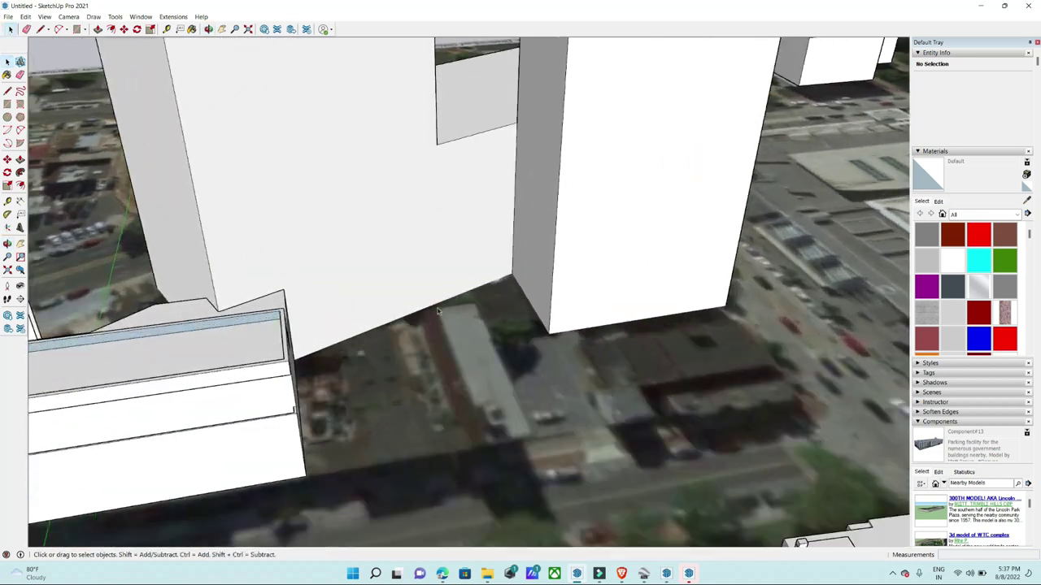
scroll(413, 318, up, 2)
scroll(488, 286, down, 3)
mouse_move(489, 286)
middle_down()
mouse_move(623, 179)
mouse_move(473, 92)
mouse_move(618, 230)
middle_up()
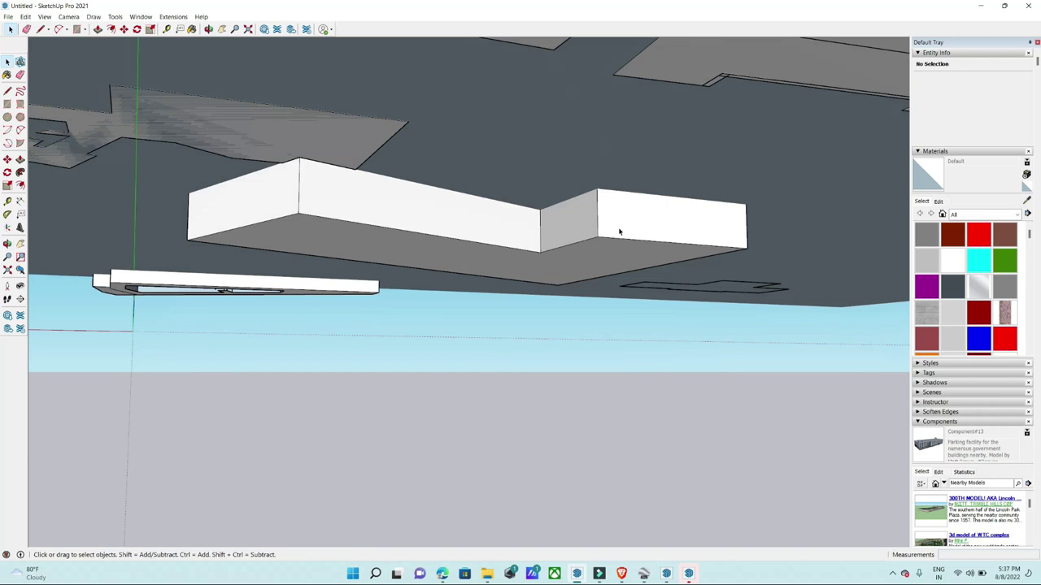
scroll(618, 231, down, 2)
mouse_move(360, 272)
middle_down()
mouse_move(458, 244)
mouse_move(574, 385)
mouse_move(509, 239)
middle_up()
scroll(510, 239, down, 2)
scroll(509, 239, up, 1)
click(507, 237)
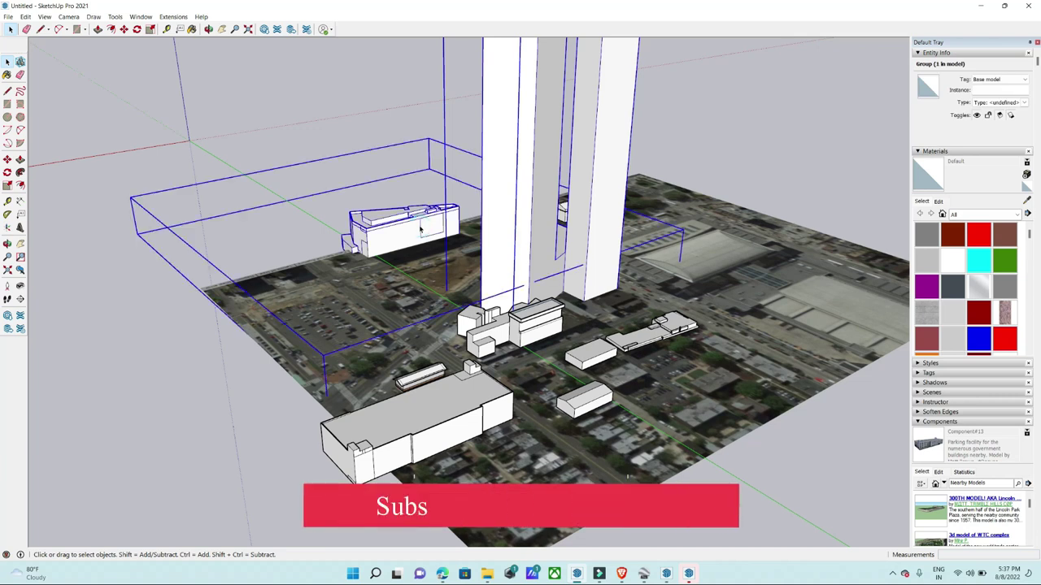
double_click(539, 227)
Intersect the tower geometry with the model using Intersect Faces > With Model.
right_click(539, 227)
mouse_move(576, 319)
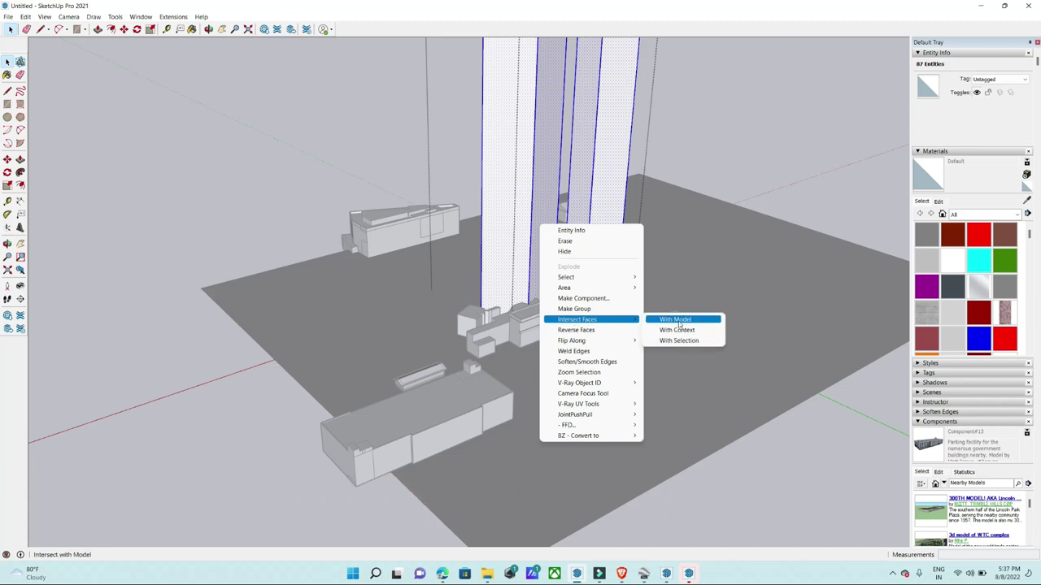
click(677, 321)
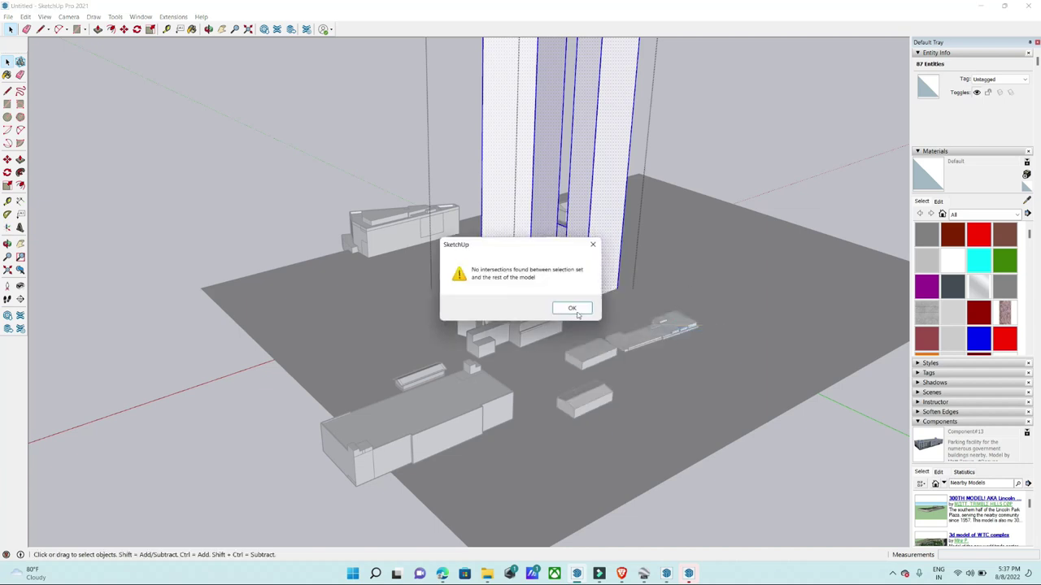
click(575, 312)
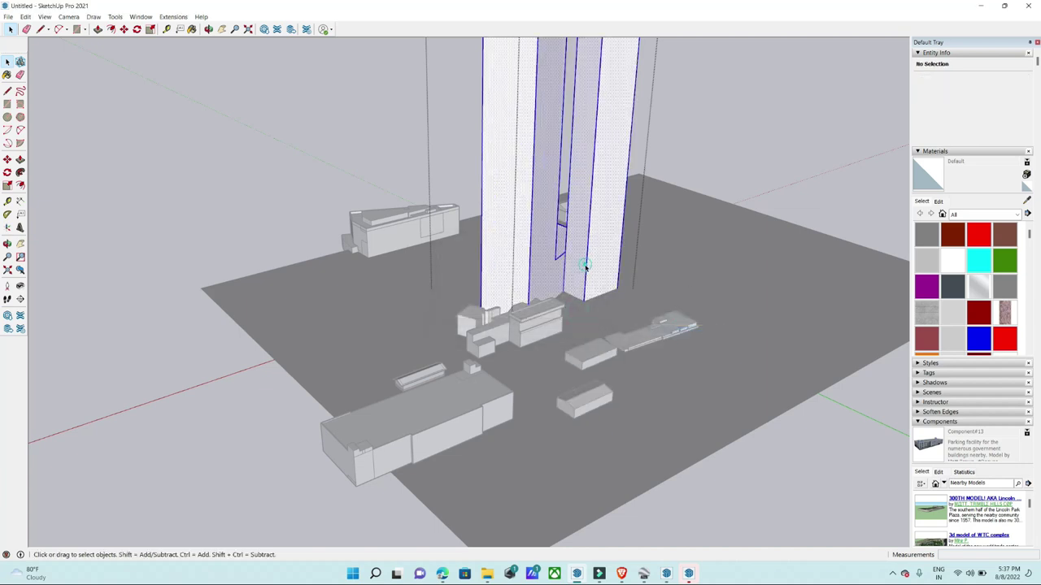
right_click(585, 266)
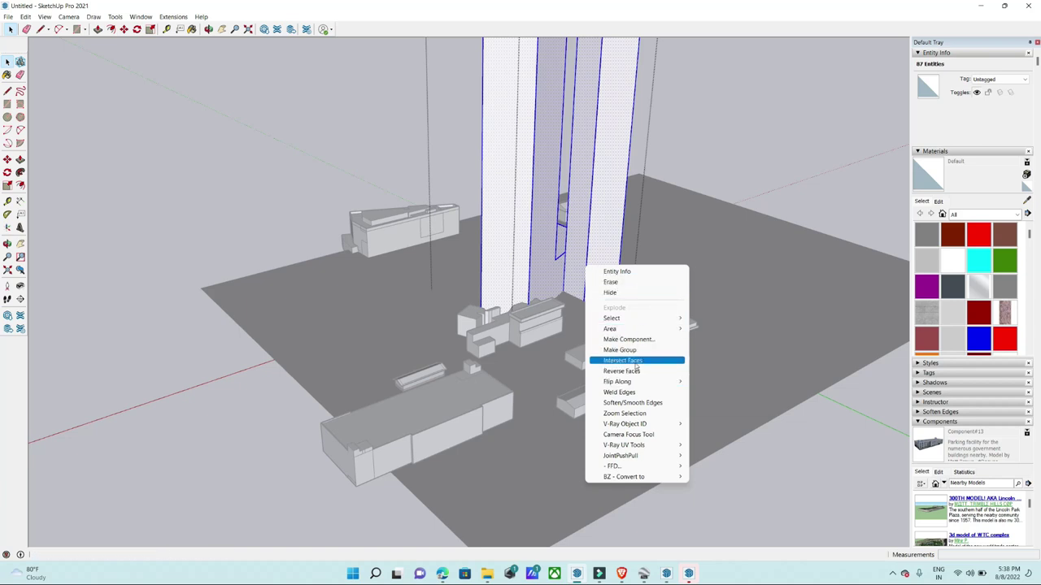
click(716, 360)
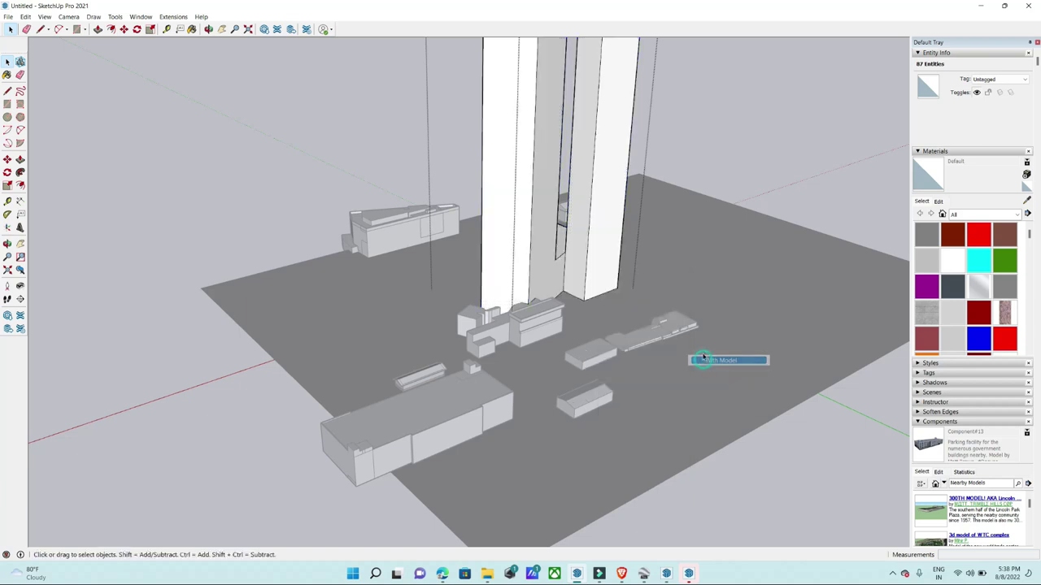
Intersect the long low building's faces with the model.
scroll(594, 277, up, 2)
scroll(594, 278, up, 2)
scroll(591, 318, up, 2)
scroll(594, 350, up, 2)
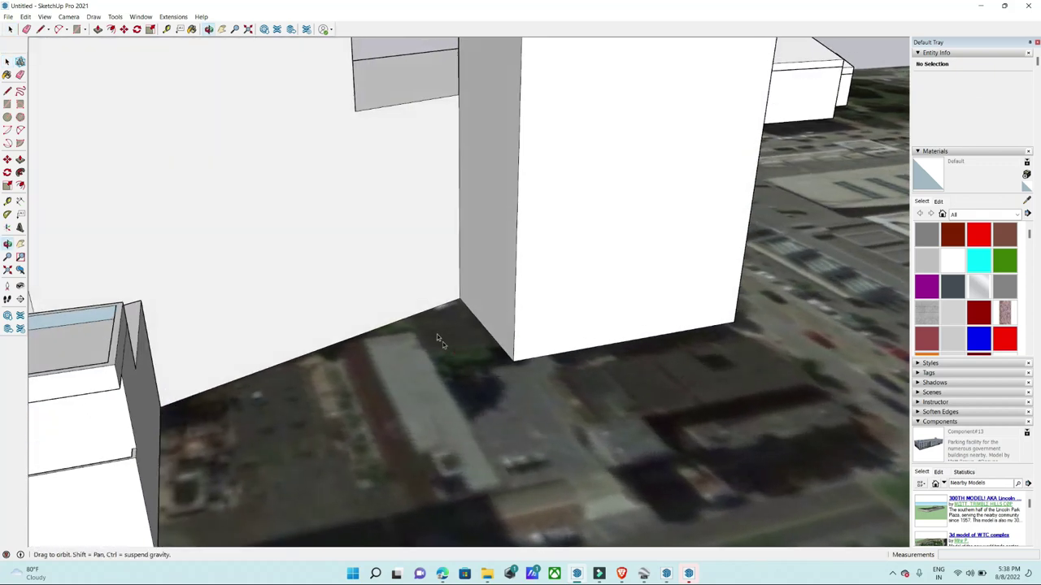
scroll(463, 301, up, 2)
scroll(581, 390, down, 5)
scroll(581, 390, down, 3)
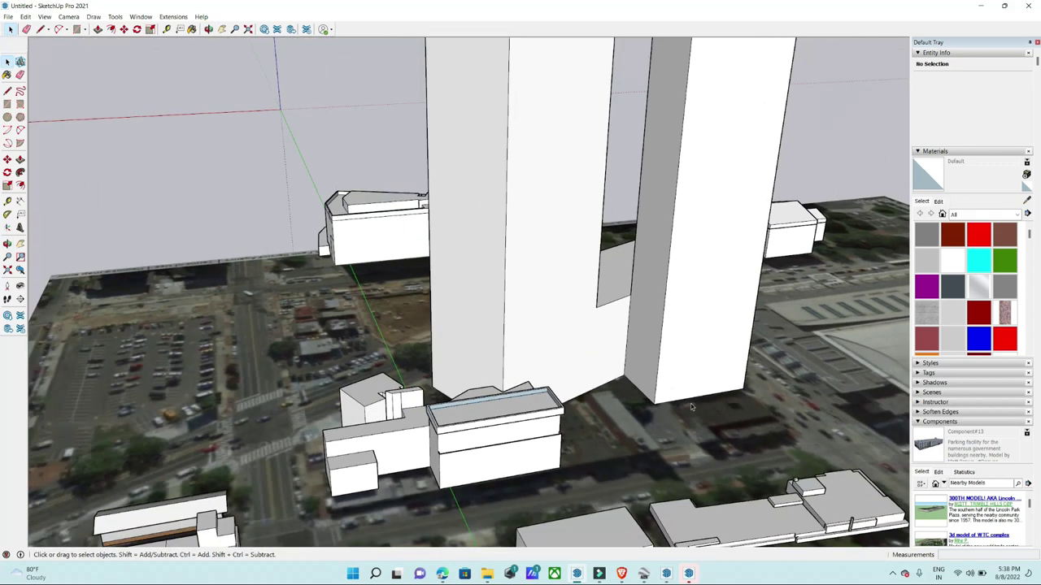
middle_drag(581, 390, 453, 271)
scroll(453, 271, up, 3)
scroll(453, 271, up, 4)
triple_click(399, 284)
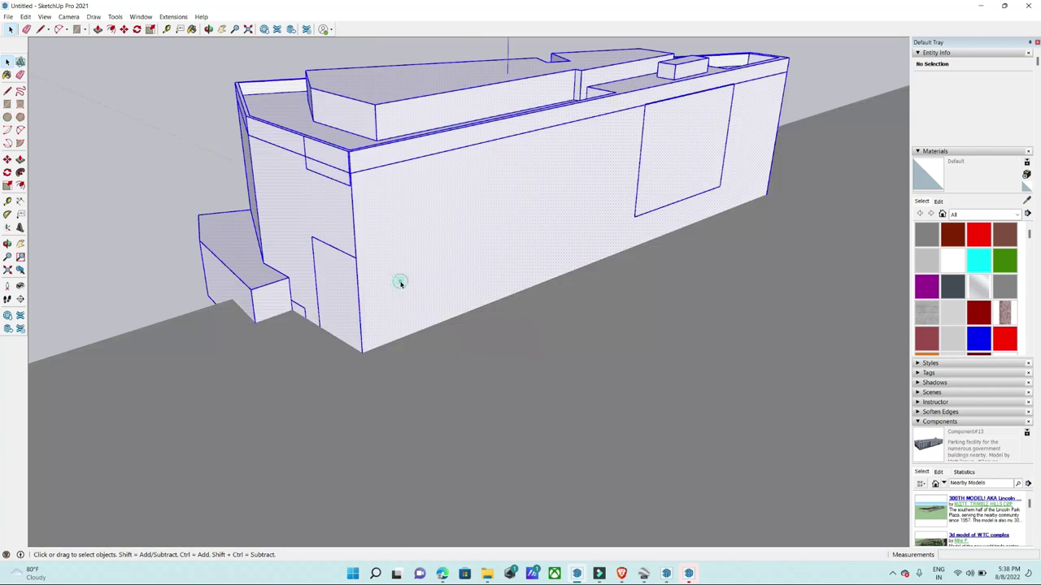
right_click(400, 282)
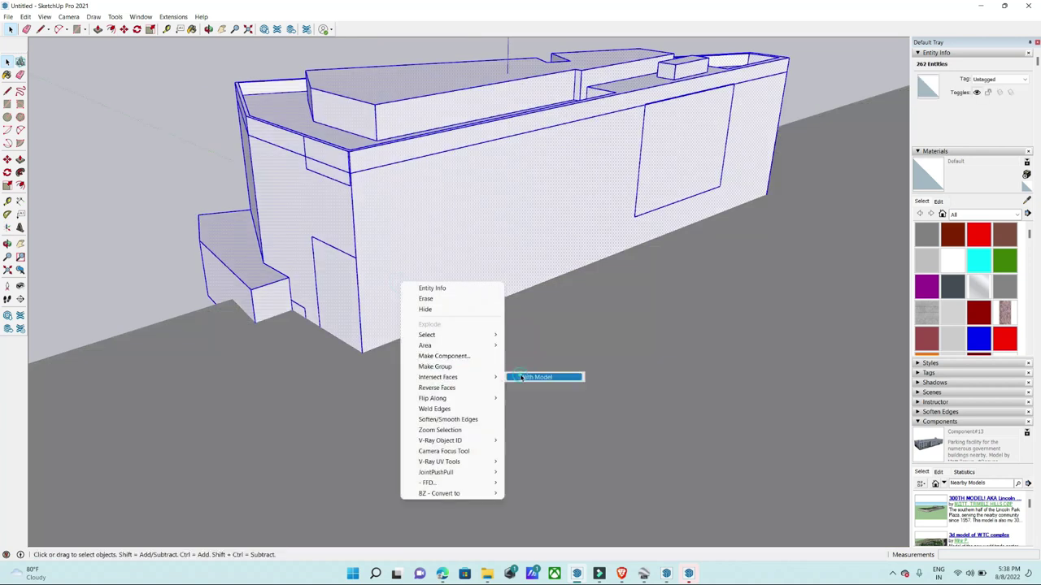
mouse_move(438, 377)
click(521, 375)
scroll(360, 356, up, 5)
scroll(361, 357, down, 5)
scroll(428, 344, up, 5)
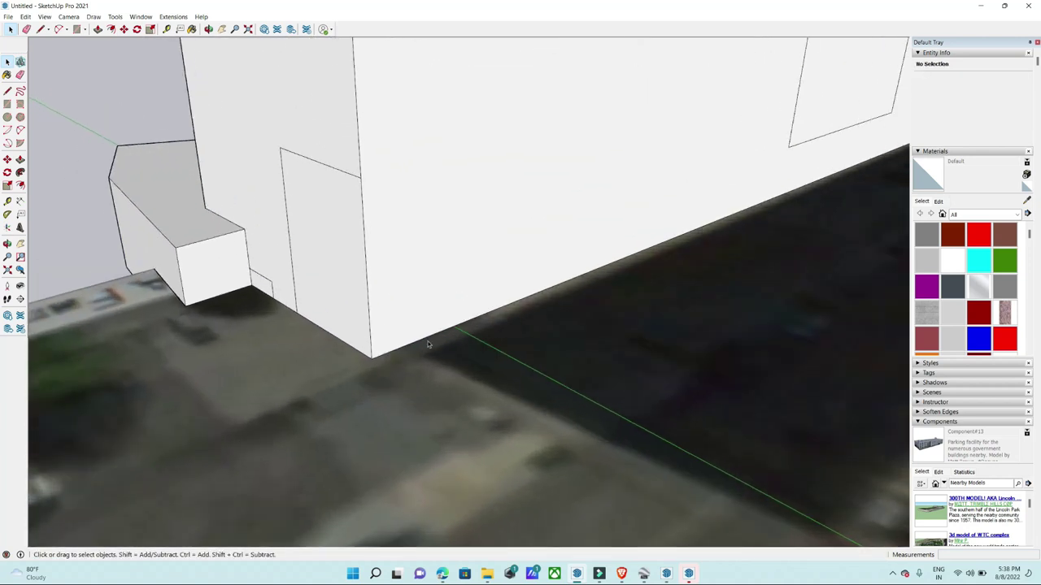
scroll(428, 339, down, 3)
scroll(429, 339, down, 3)
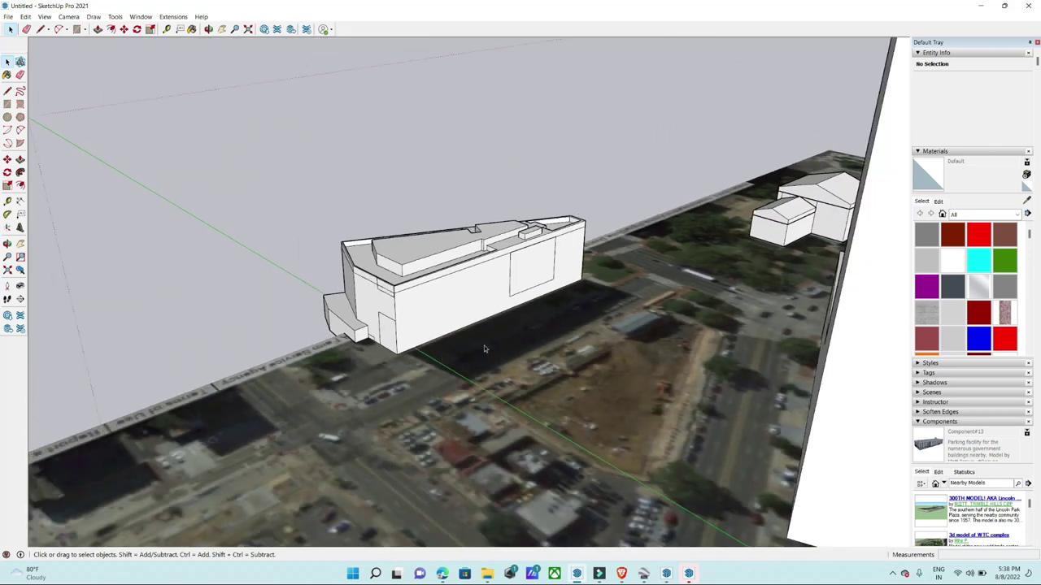
scroll(429, 340, down, 3)
scroll(429, 339, down, 2)
scroll(443, 367, up, 3)
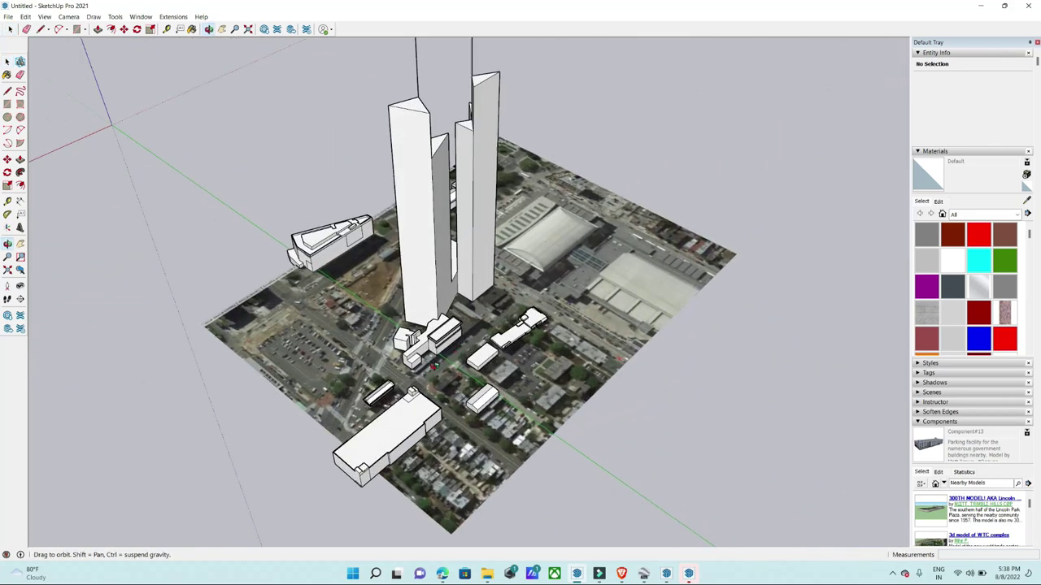
scroll(442, 368, up, 3)
Select all 11 Base model buildings and hide them, leaving the aerial photo visible.
scroll(443, 368, up, 3)
scroll(336, 395, down, 2)
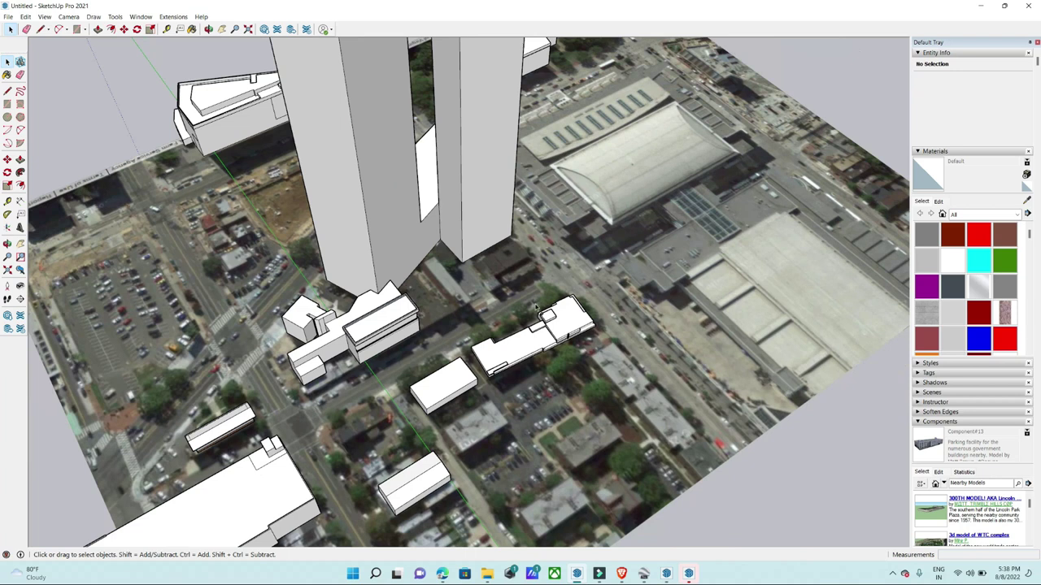
scroll(543, 355, down, 2)
click(532, 342)
shift+click(386, 333)
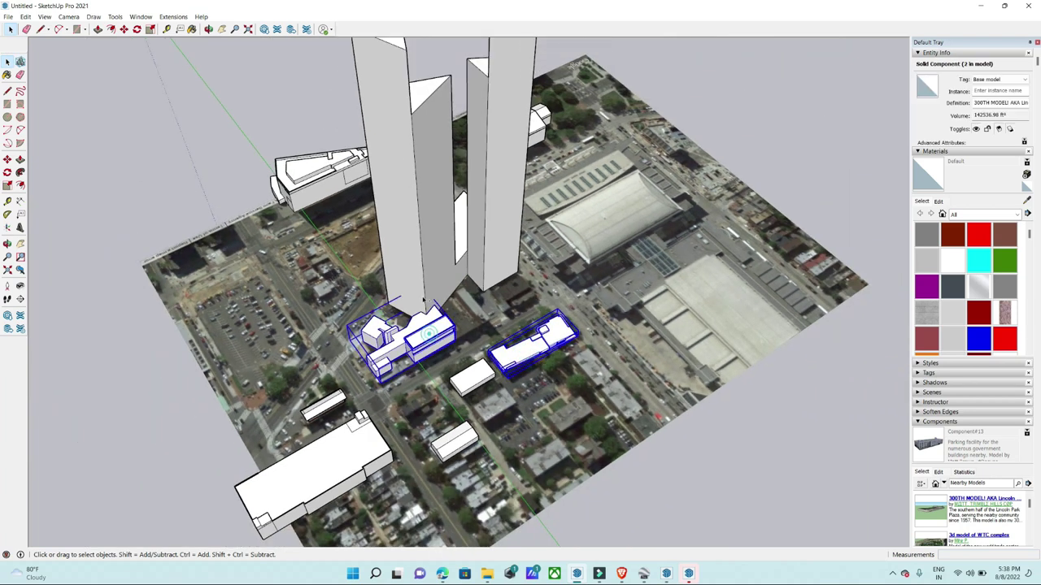
shift+click(421, 272)
shift+click(323, 466)
middle_drag(323, 466, 341, 167)
shift+click(342, 166)
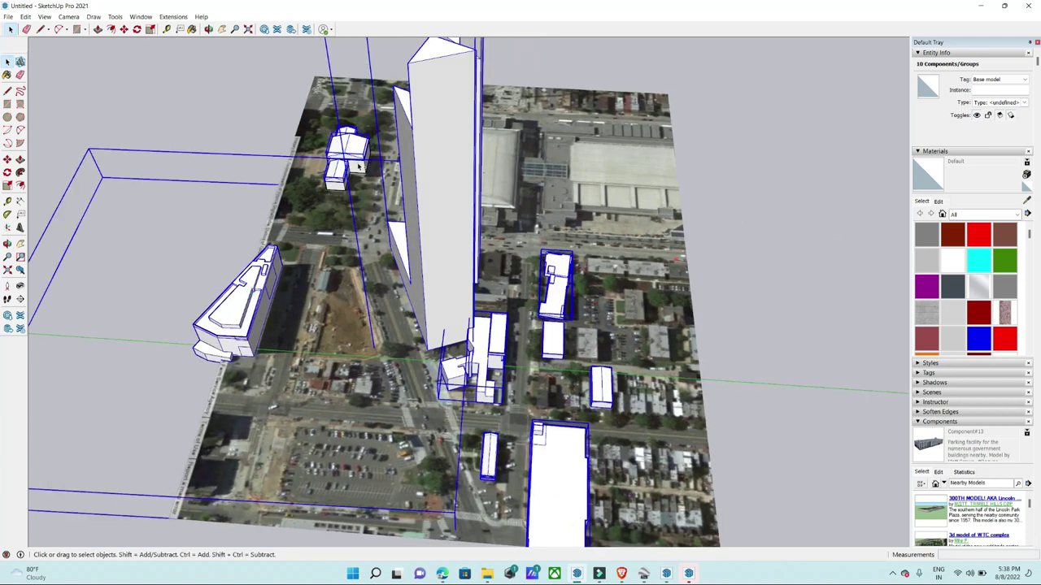
right_click(348, 153)
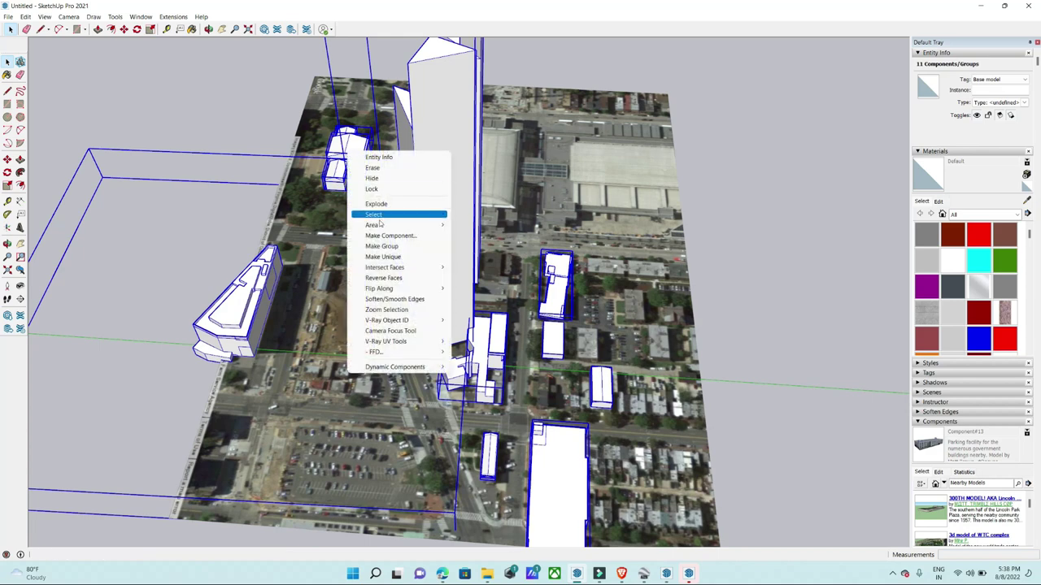
click(373, 179)
scroll(572, 292, down, 3)
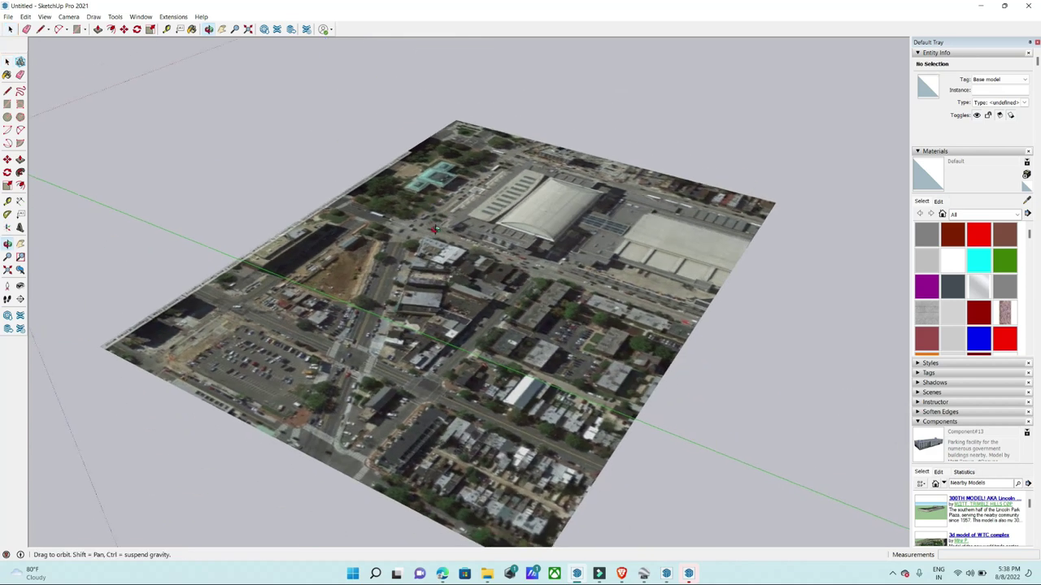
scroll(488, 244, up, 4)
mouse_move(488, 244)
middle_down()
mouse_move(458, 203)
mouse_move(471, 304)
middle_up()
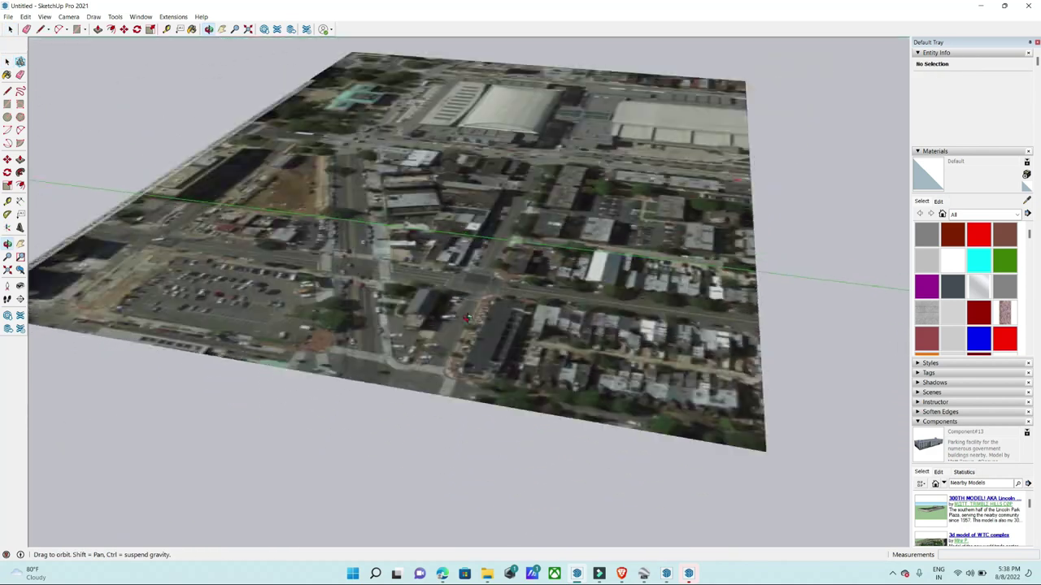
Draw a 1240' 3 1/8" two-edge line along the main street's south curb across the image.
scroll(471, 304, up, 2)
scroll(471, 305, up, 2)
scroll(471, 304, up, 2)
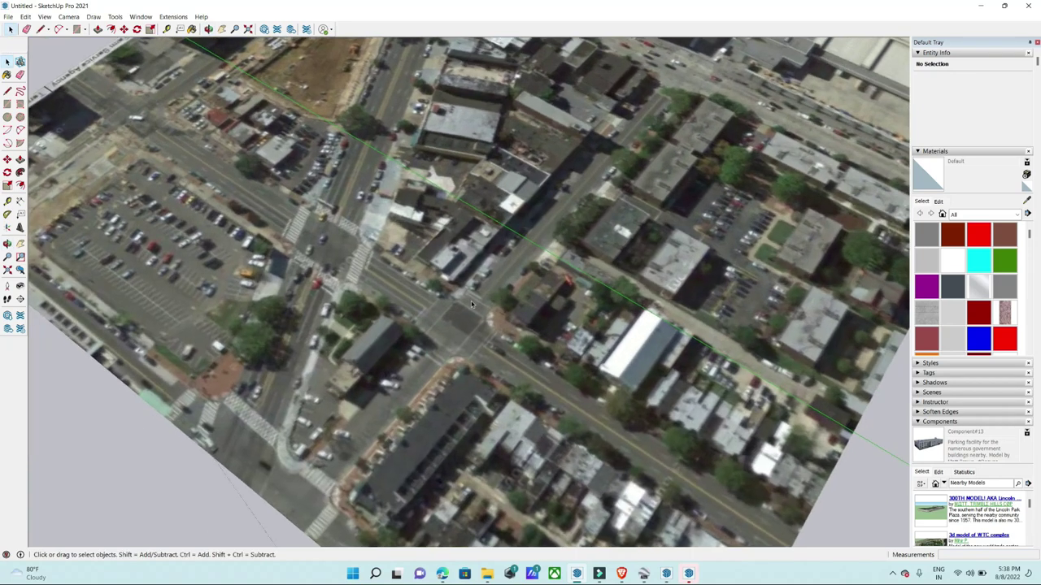
scroll(444, 322, down, 2)
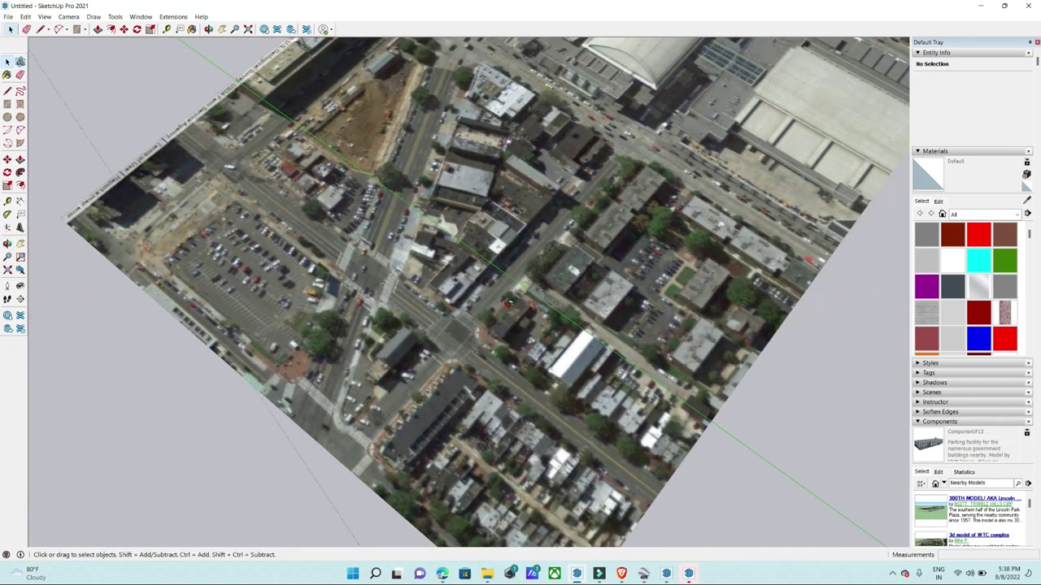
middle_drag(509, 303, 618, 317)
scroll(745, 317, up, 3)
key(l)
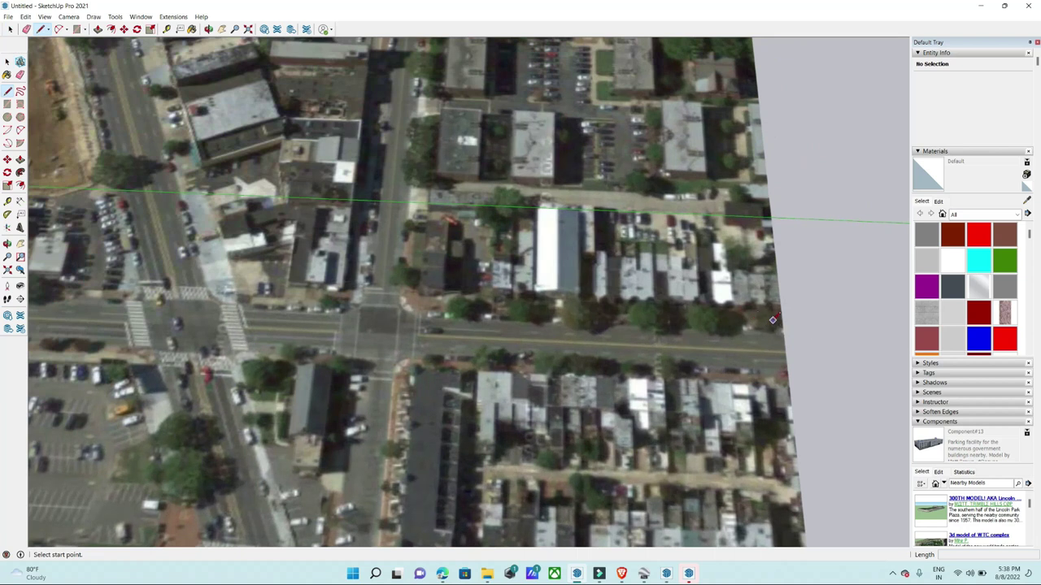
scroll(783, 355, up, 2)
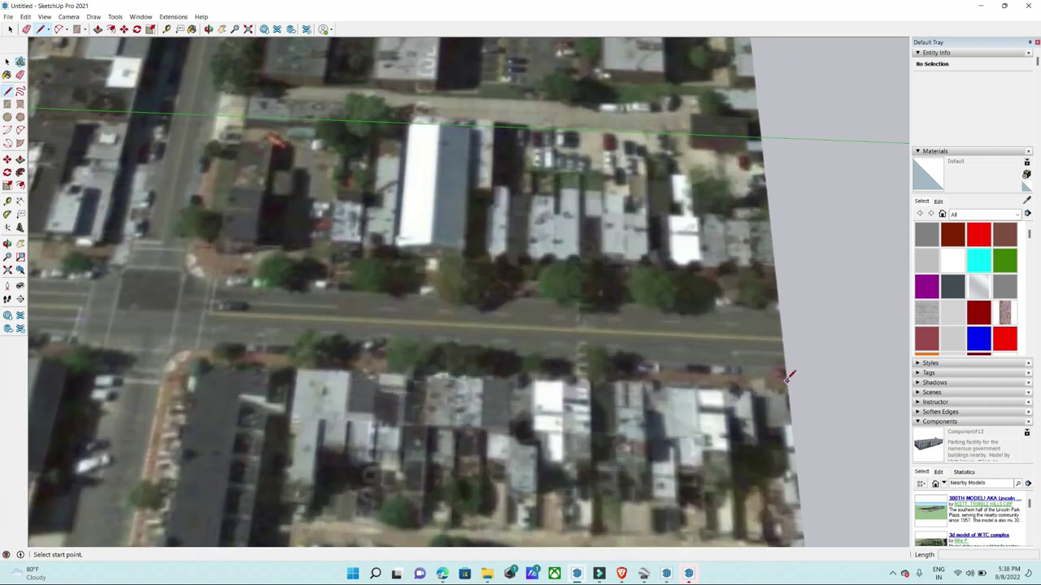
middle_drag(749, 356, 752, 341)
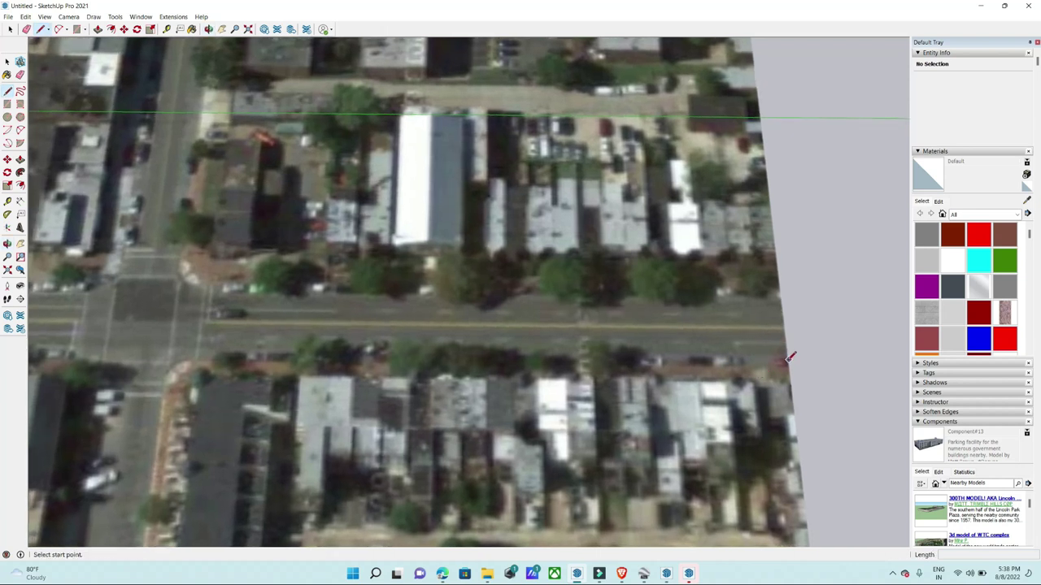
click(787, 359)
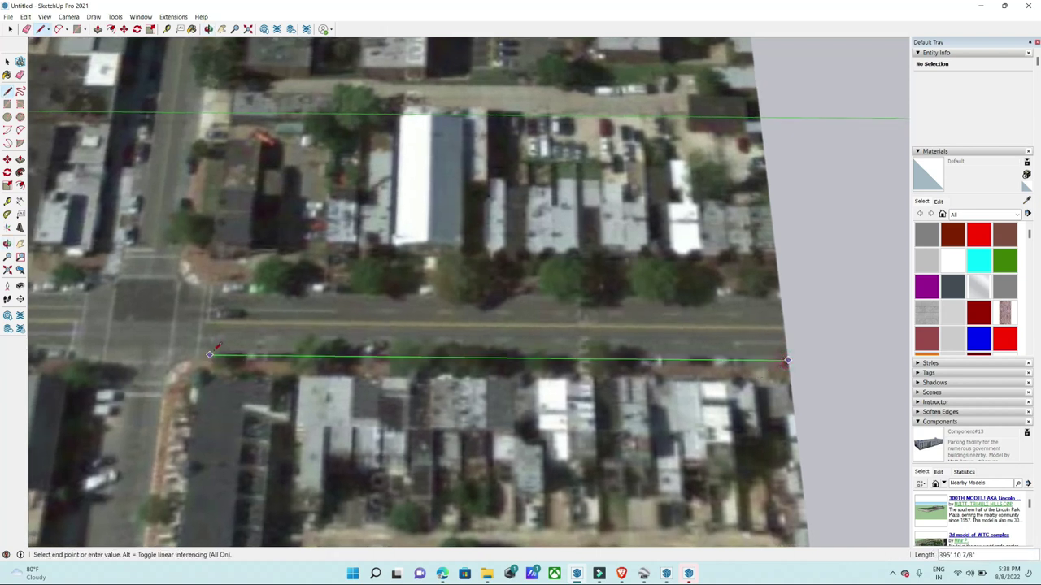
click(199, 355)
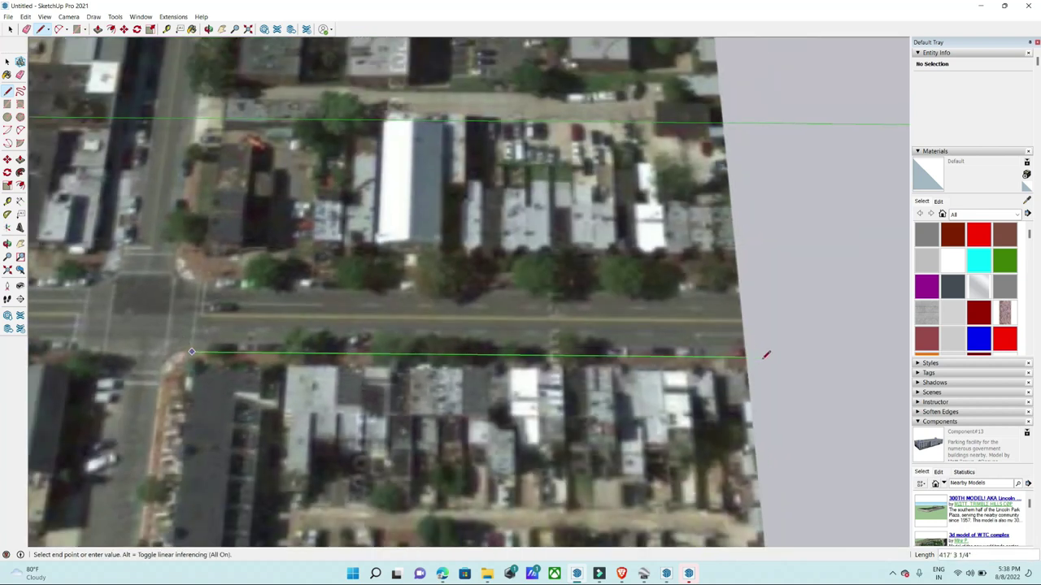
click(760, 354)
scroll(740, 335, down, 3)
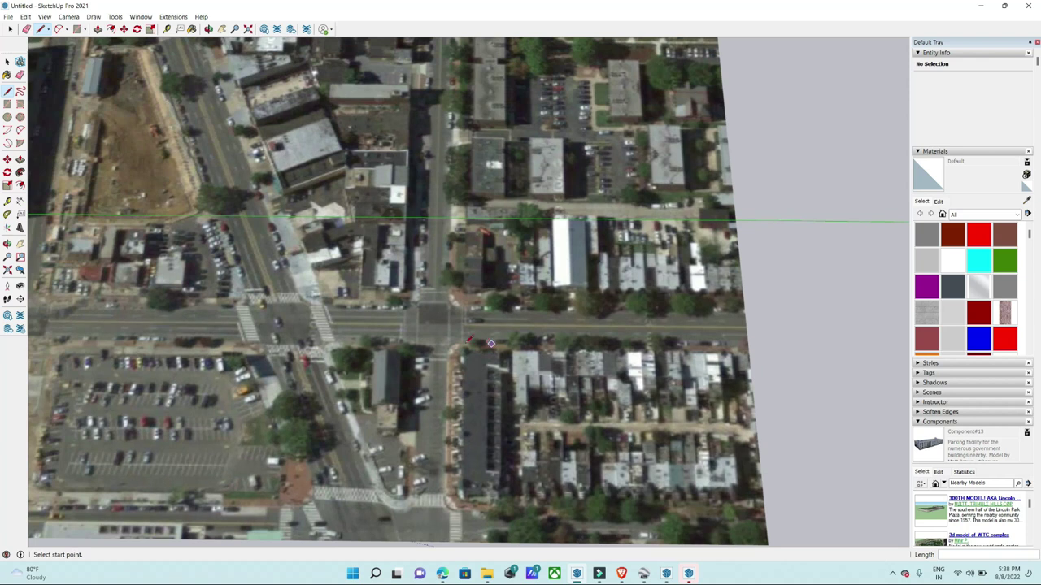
scroll(470, 339, up, 3)
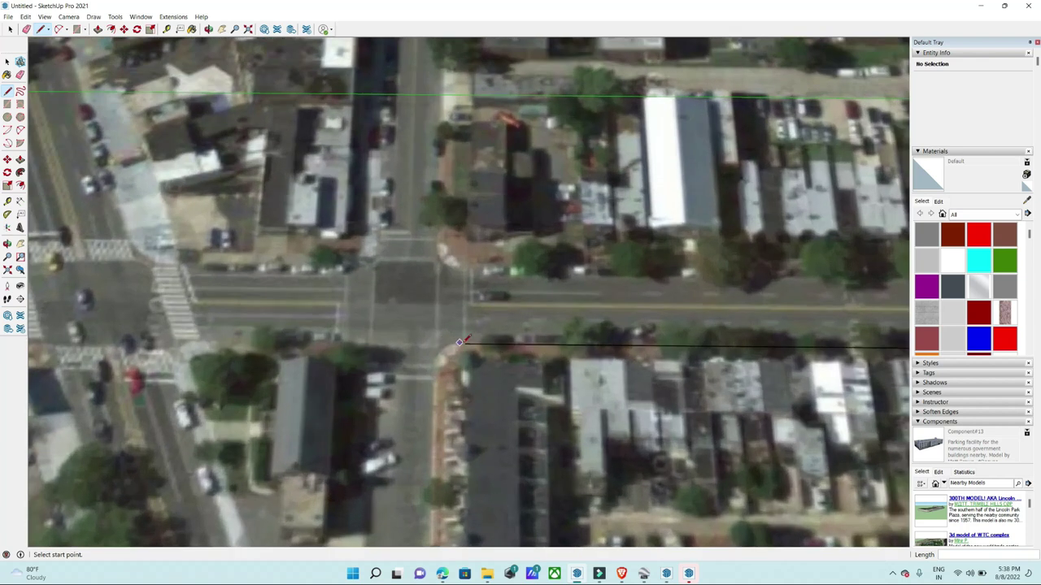
scroll(465, 344, down, 3)
scroll(407, 341, down, 2)
scroll(260, 334, up, 2)
scroll(250, 330, up, 3)
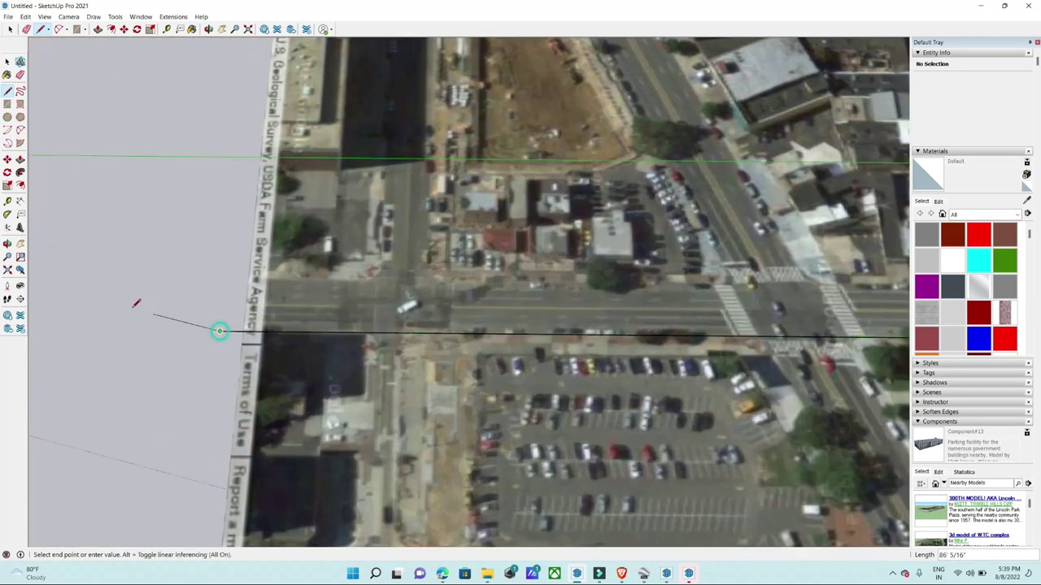
scroll(147, 305, down, 3)
scroll(159, 309, down, 1)
scroll(469, 317, up, 3)
scroll(469, 315, up, 1)
key(space)
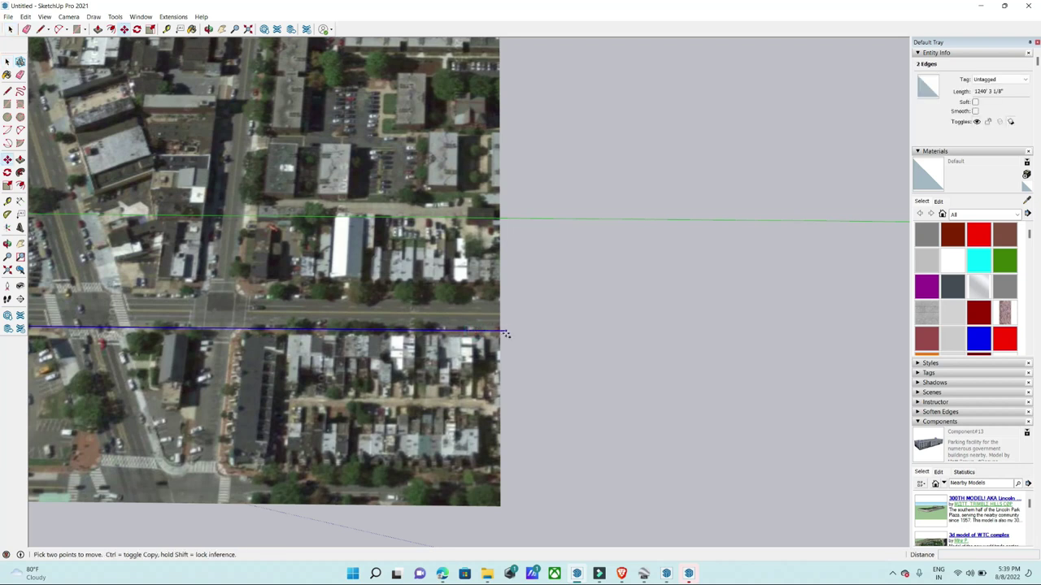
Copy the curb line onto the north curb of the first avenue.
scroll(506, 333, up, 2)
key(ctrl)
click(495, 330)
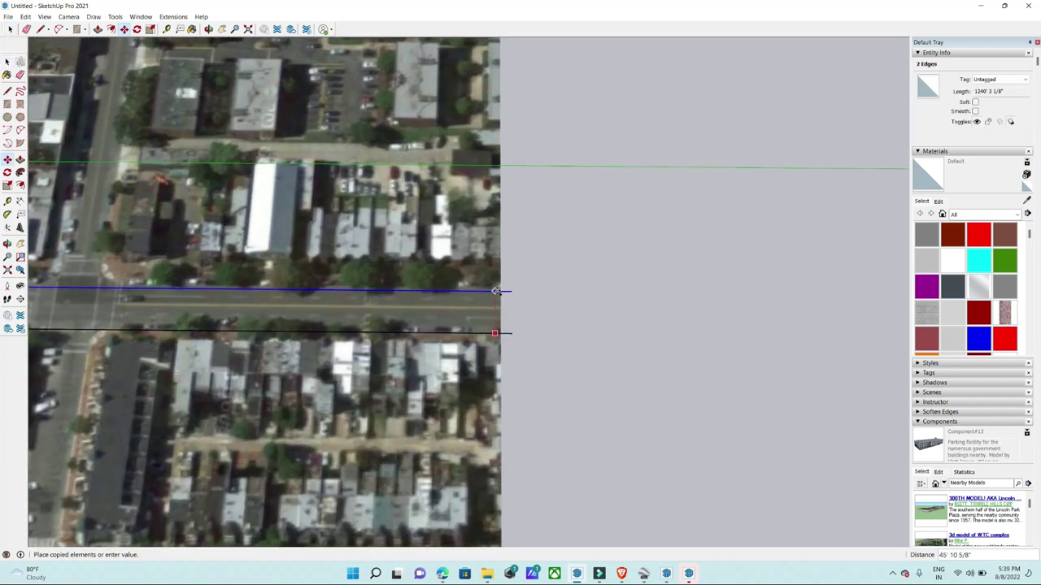
click(494, 286)
mouse_move(577, 284)
middle_down()
mouse_move(456, 309)
mouse_move(352, 173)
middle_up()
scroll(525, 295, up, 3)
scroll(404, 325, up, 2)
key(l)
scroll(352, 172, up, 3)
scroll(388, 208, down, 3)
scroll(388, 208, down, 2)
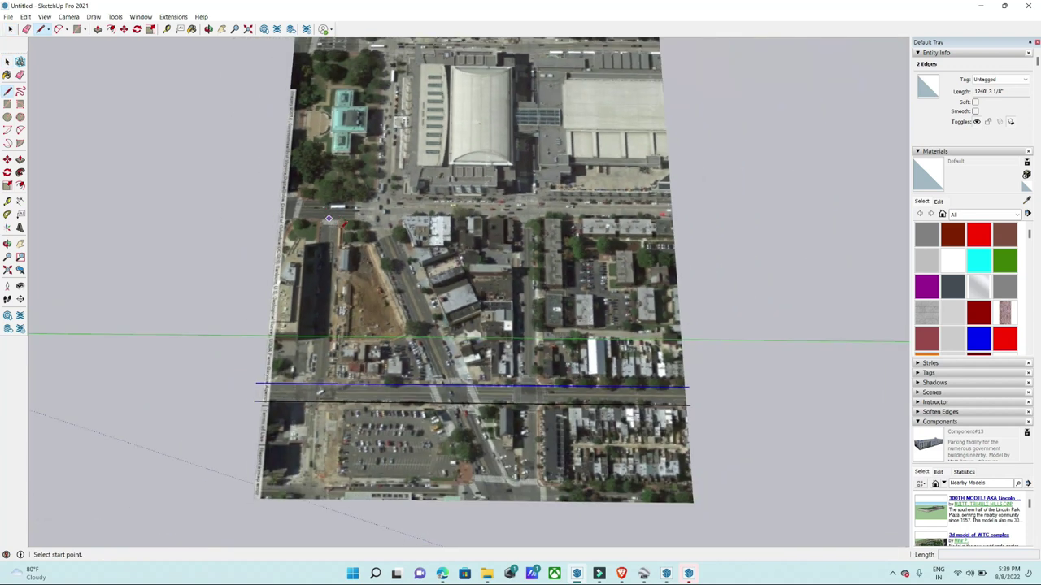
scroll(386, 274, down, 2)
scroll(453, 348, up, 2)
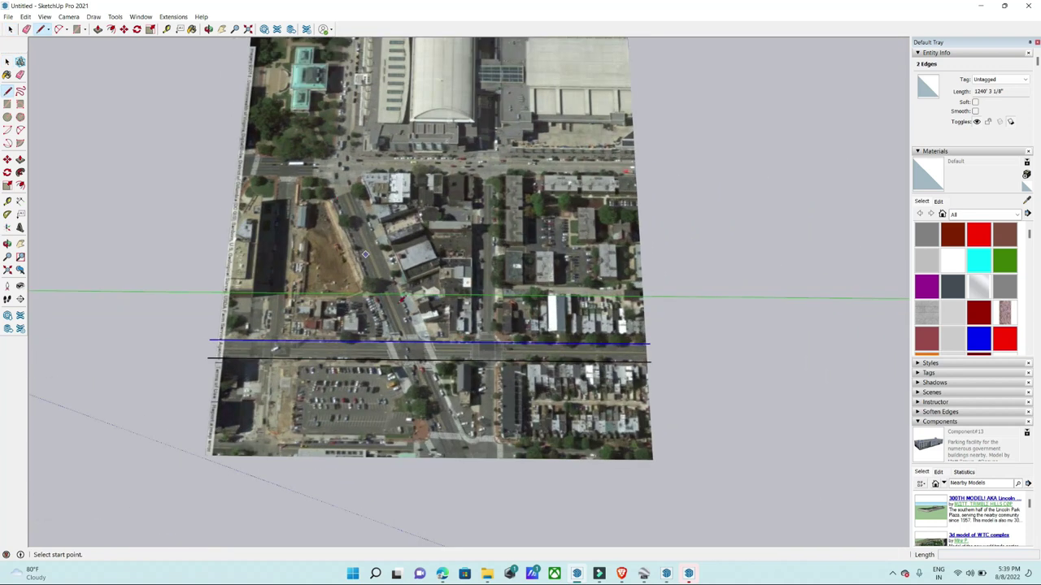
scroll(457, 305, up, 2)
scroll(457, 305, up, 2)
scroll(481, 158, down, 1)
scroll(617, 204, down, 2)
scroll(614, 187, up, 2)
scroll(630, 155, down, 2)
key(space)
Copy the selected street edge lines across to the opposite curb.
key(m)
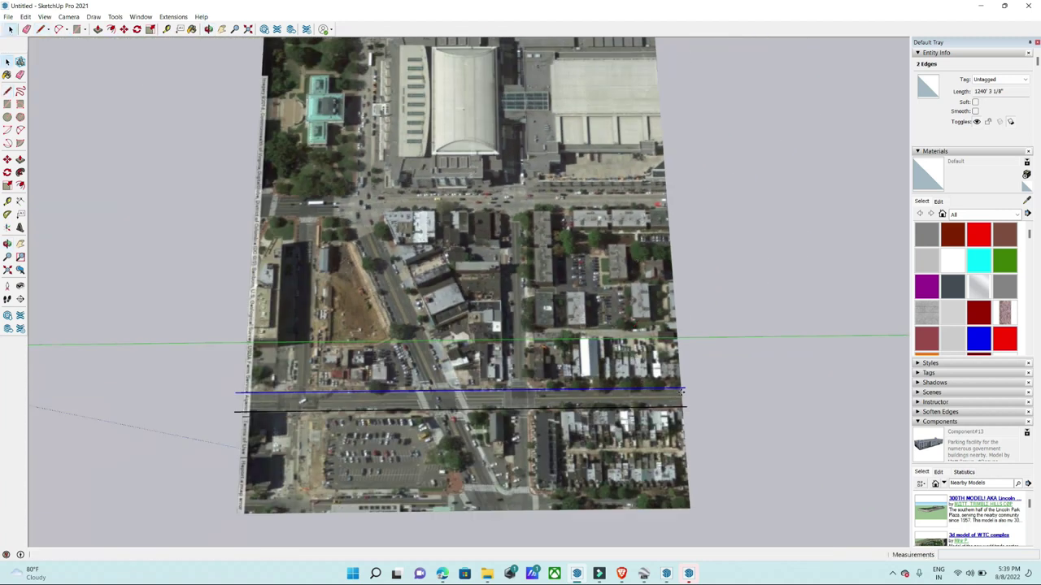
scroll(687, 401, up, 1)
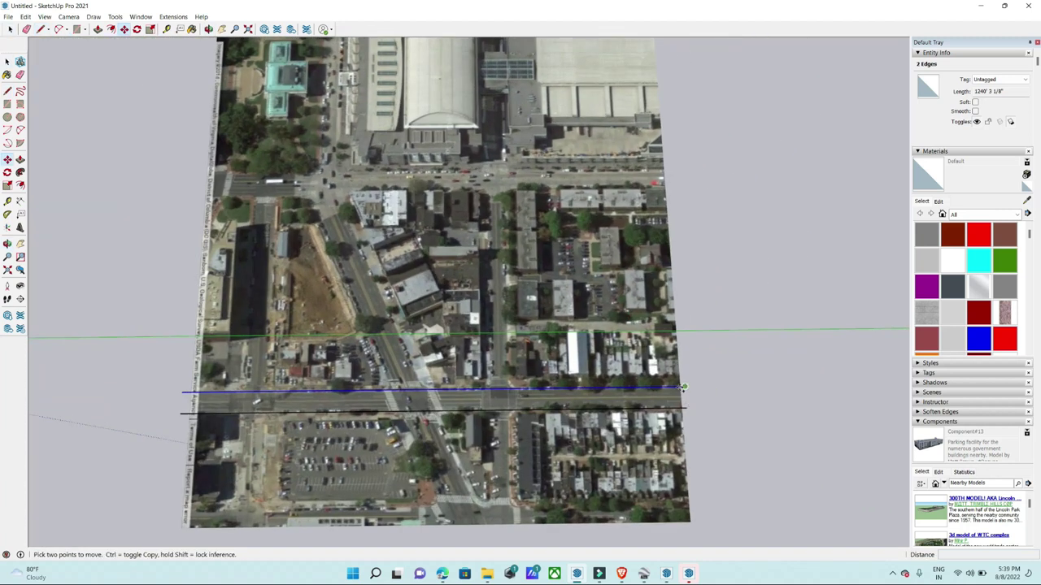
click(681, 388)
key(ctrl)
scroll(679, 244, up, 2)
scroll(683, 215, up, 2)
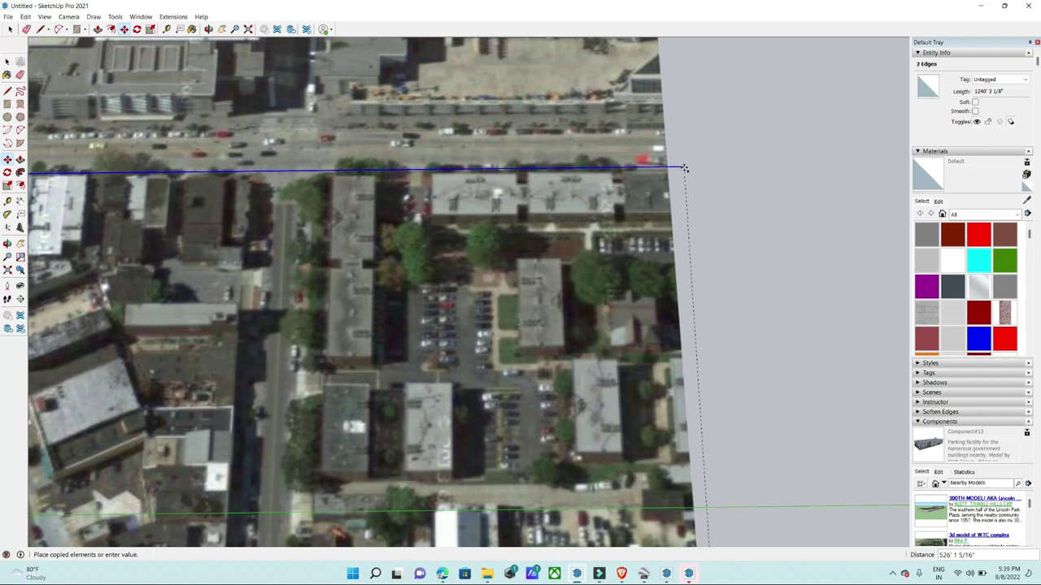
click(685, 171)
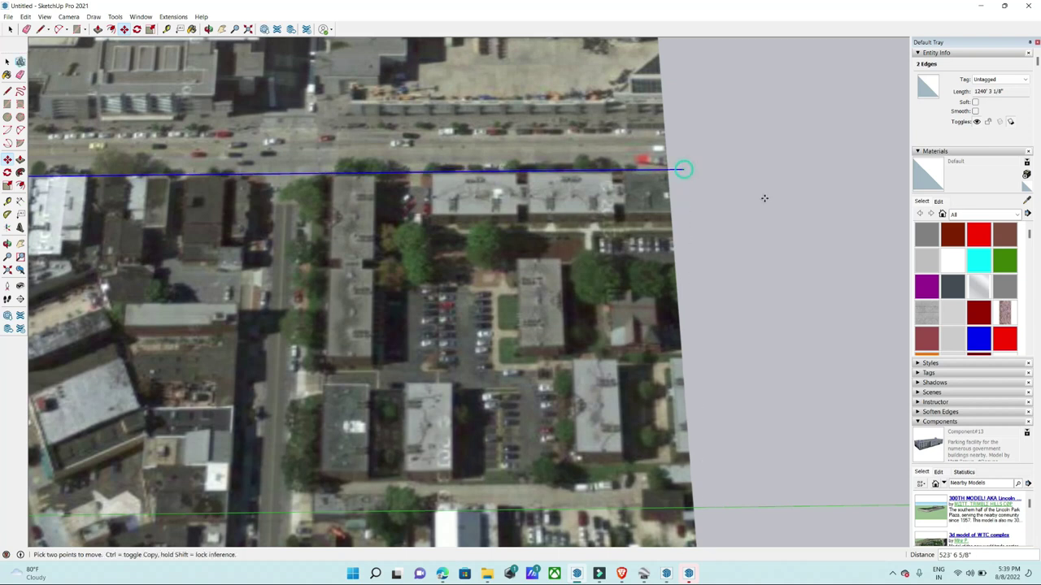
scroll(765, 200, down, 3)
scroll(189, 156, up, 2)
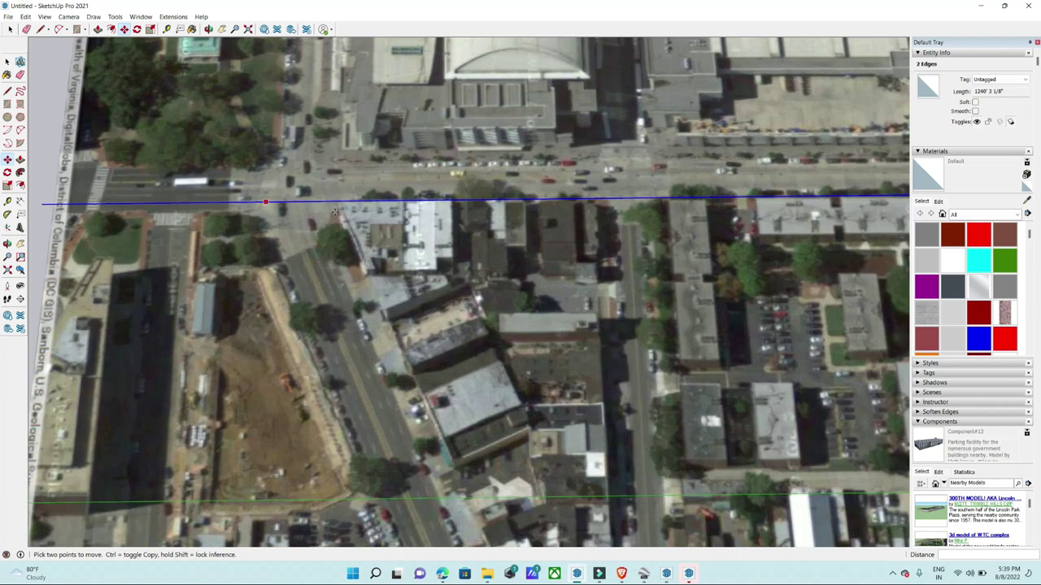
key(space)
Copy the remaining street edge to the far curb of the second avenue and check it.
scroll(584, 216, down, 2)
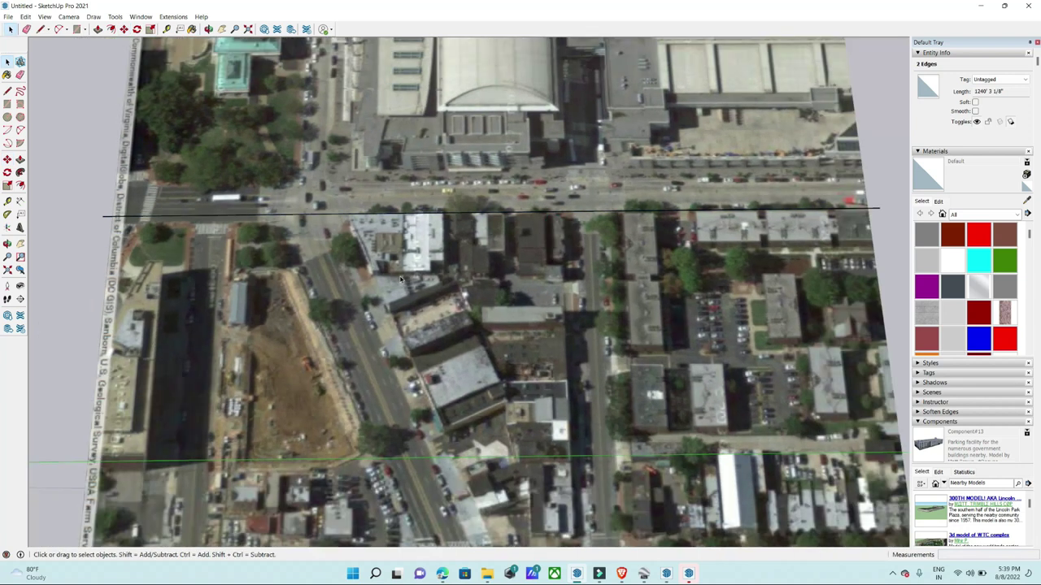
scroll(694, 215, down, 2)
click(695, 215)
scroll(638, 246, up, 5)
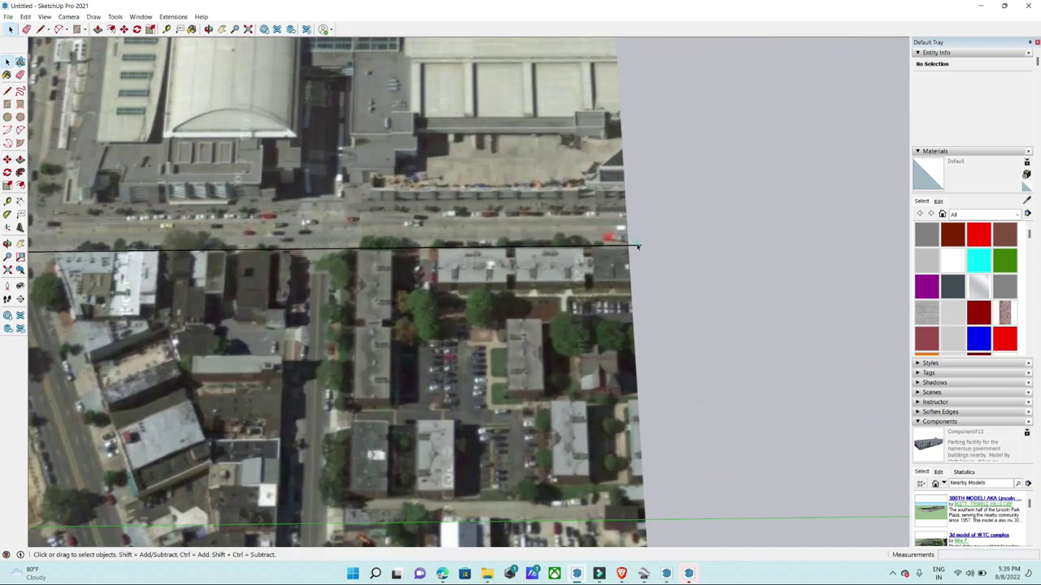
key(m)
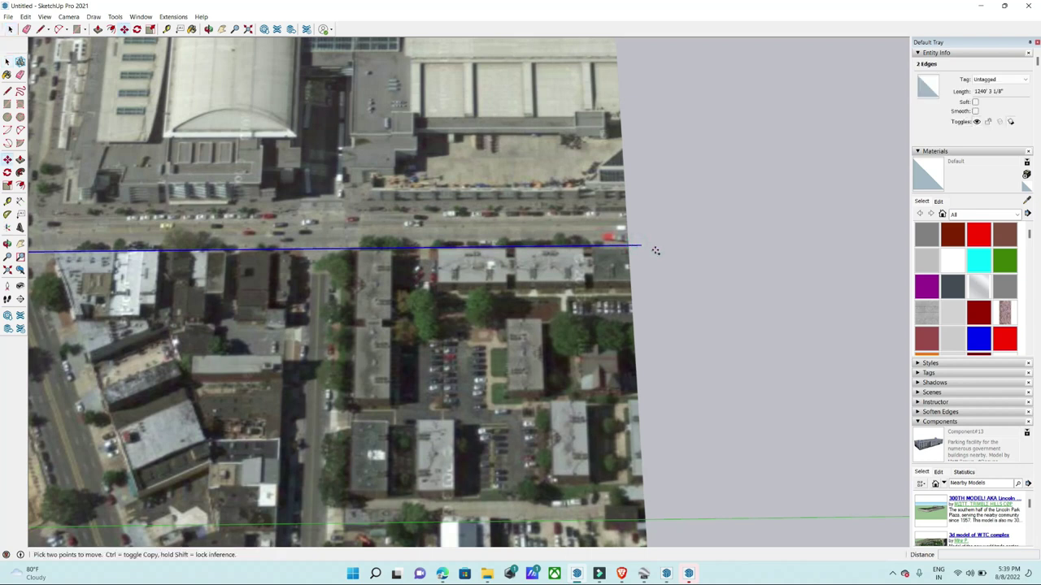
click(655, 249)
key(ctrl)
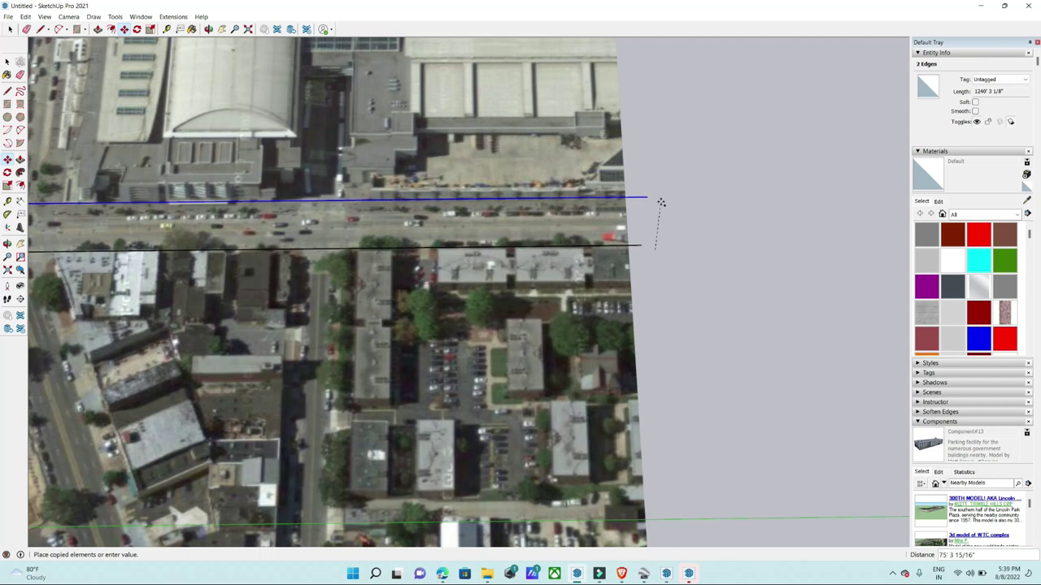
click(662, 215)
mouse_move(662, 216)
middle_down()
mouse_move(720, 219)
mouse_move(497, 87)
middle_up()
scroll(497, 87, up, 3)
key(space)
scroll(581, 278, down, 3)
middle_drag(637, 301, 421, 312)
scroll(488, 309, up, 5)
Draw the 523' 6" cross-street curb line between the two avenue edges.
key(l)
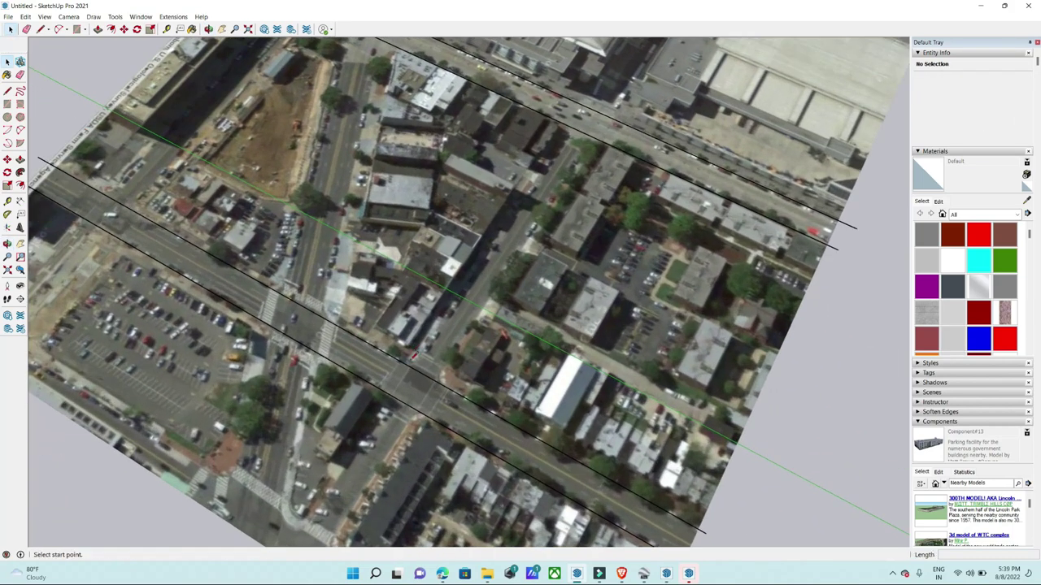
scroll(411, 358, up, 4)
scroll(409, 370, up, 2)
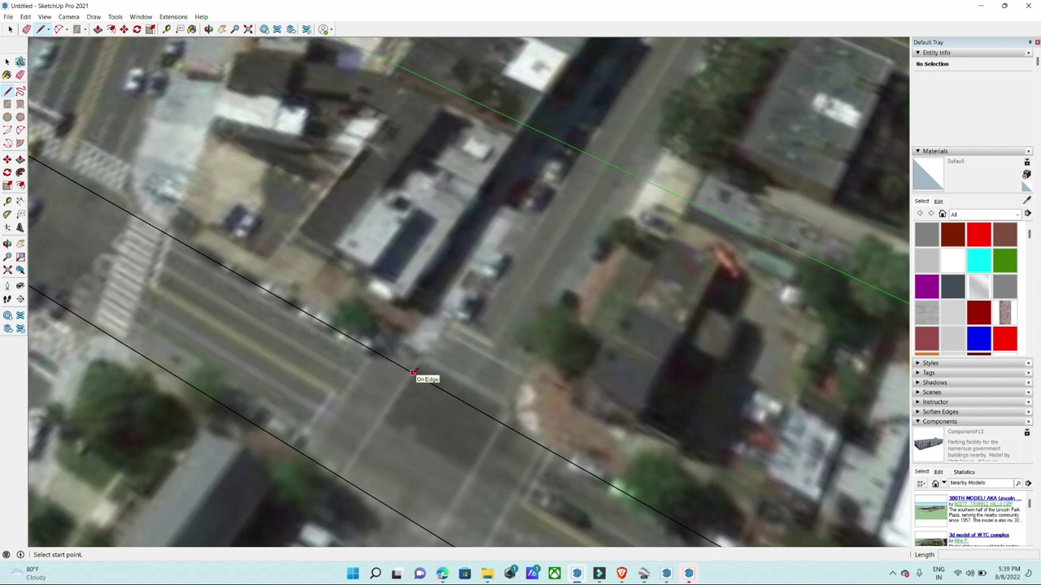
click(413, 372)
scroll(413, 373, down, 2)
scroll(487, 293, down, 3)
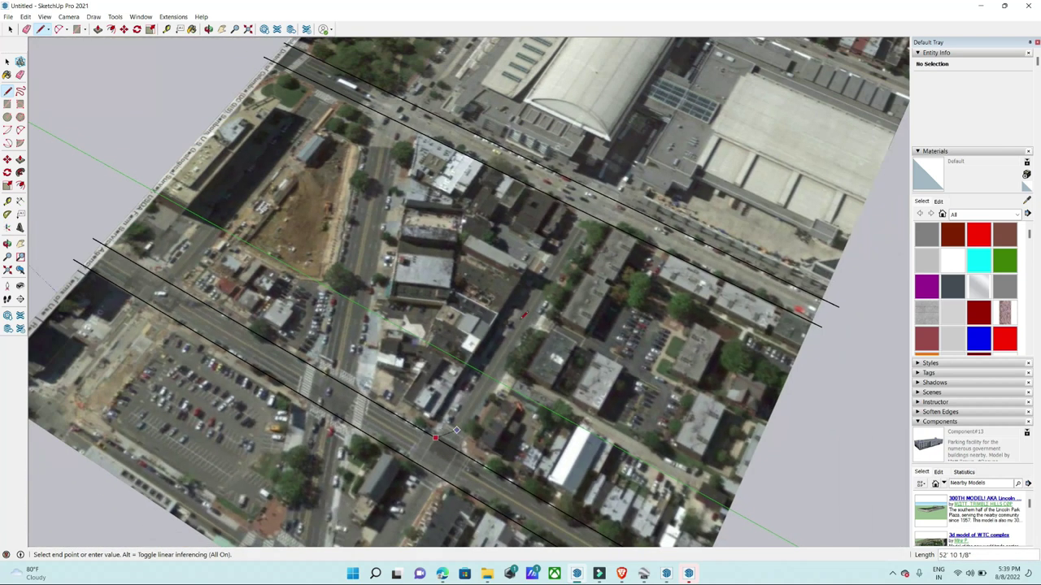
scroll(574, 211, up, 5)
scroll(574, 211, up, 2)
scroll(585, 200, up, 2)
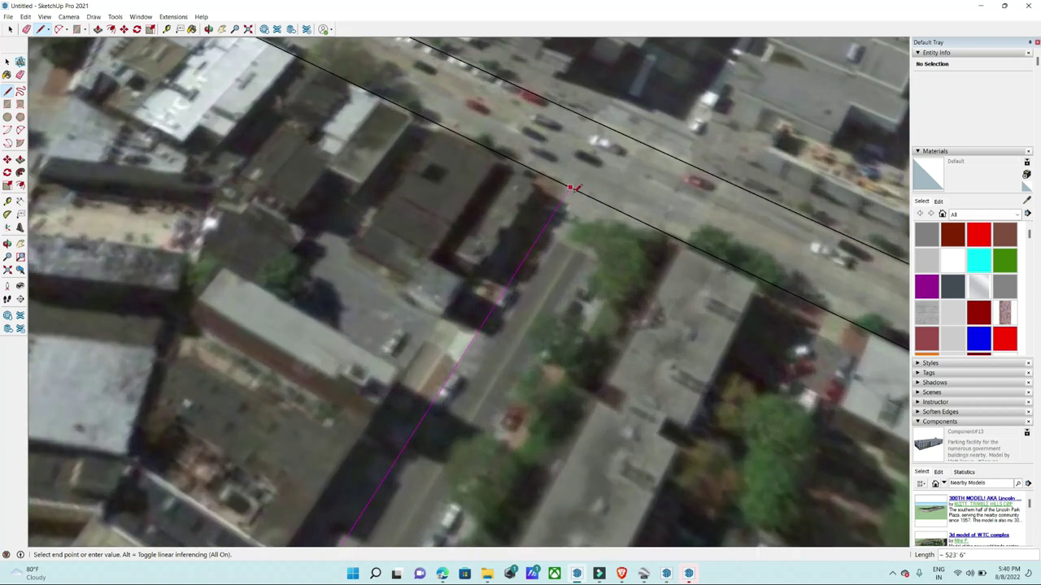
click(570, 190)
scroll(570, 189, down, 5)
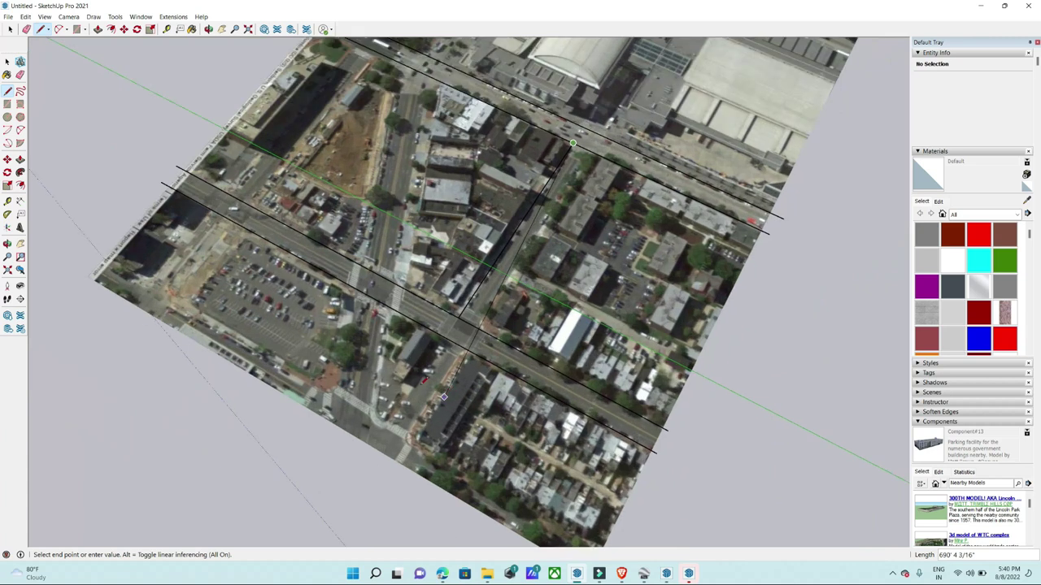
key(space)
Copy the cross-street line onto the street's opposite curb.
scroll(504, 260, up, 3)
scroll(494, 271, up, 3)
click(494, 271)
key(m)
key(ctrl)
click(480, 290)
click(546, 322)
mouse_move(547, 323)
middle_down()
mouse_move(398, 183)
mouse_move(667, 349)
middle_up()
scroll(666, 349, up, 3)
key(space)
Orbit around the intersection to inspect the block corner.
scroll(736, 347, up, 3)
key(Escape)
key(e)
scroll(736, 347, down, 2)
scroll(737, 347, down, 2)
scroll(270, 372, up, 3)
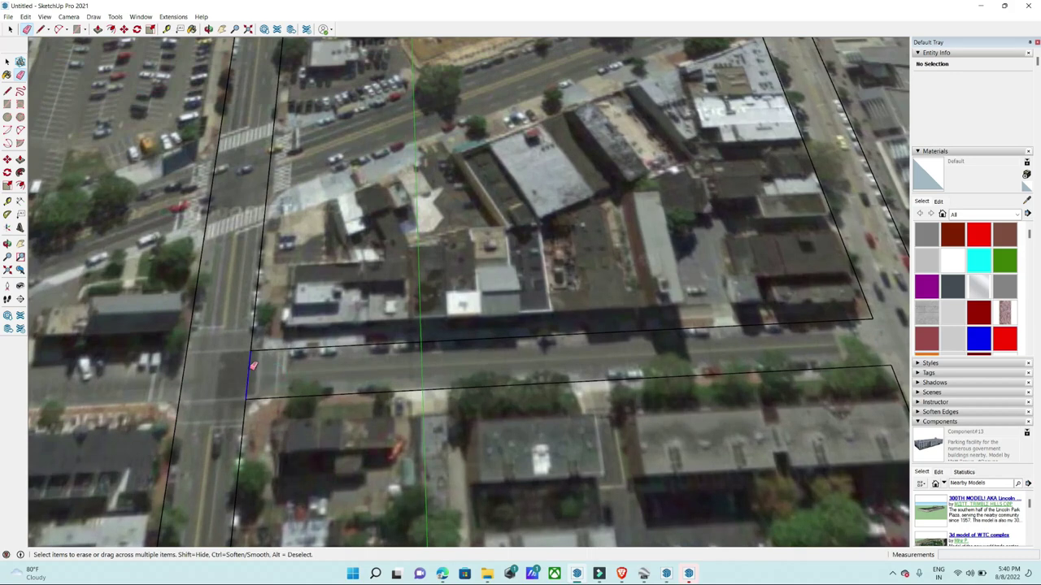
scroll(252, 366, down, 5)
mouse_move(252, 366)
middle_down()
mouse_move(325, 423)
mouse_move(373, 490)
mouse_move(414, 450)
middle_up()
scroll(325, 423, up, 3)
scroll(470, 405, up, 2)
key(l)
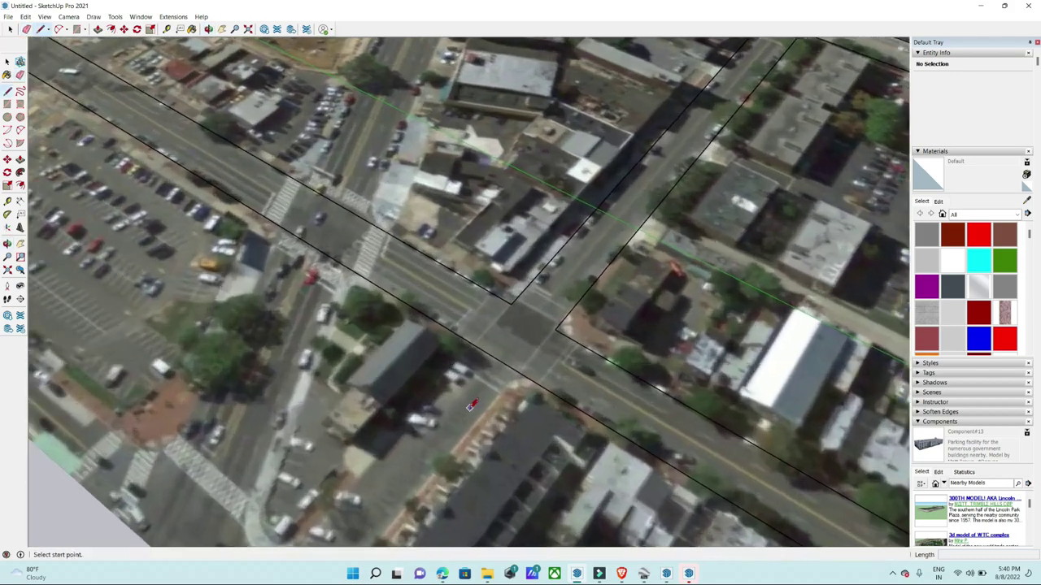
scroll(479, 358, up, 2)
scroll(486, 309, down, 2)
mouse_move(492, 308)
middle_down()
mouse_move(721, 248)
mouse_move(484, 273)
middle_up()
scroll(553, 305, up, 3)
scroll(554, 305, up, 3)
scroll(553, 284, up, 2)
Snap the cross-street curb edge's end onto the avenue curb at the block corner.
key(m)
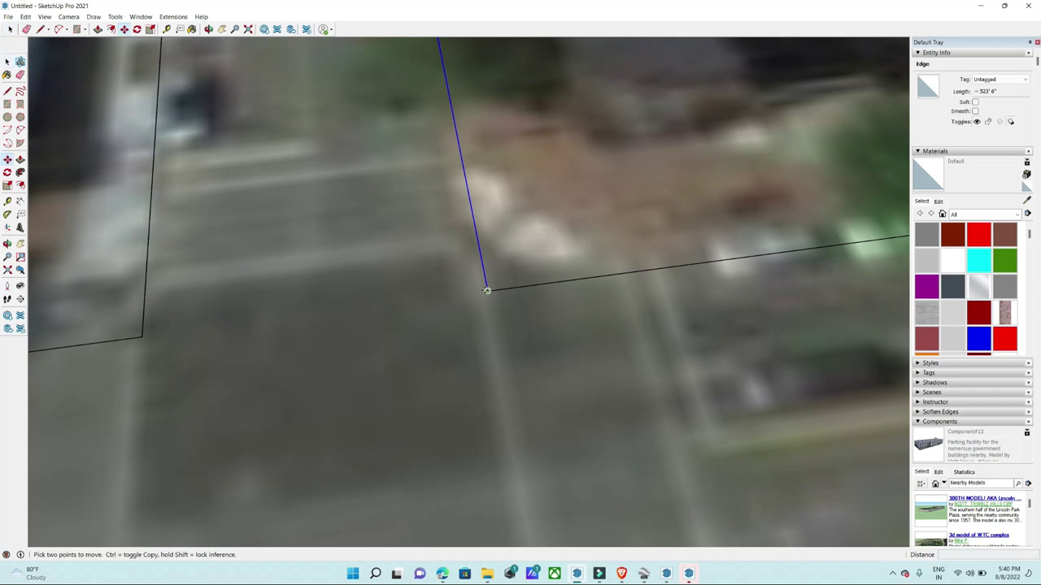
click(484, 290)
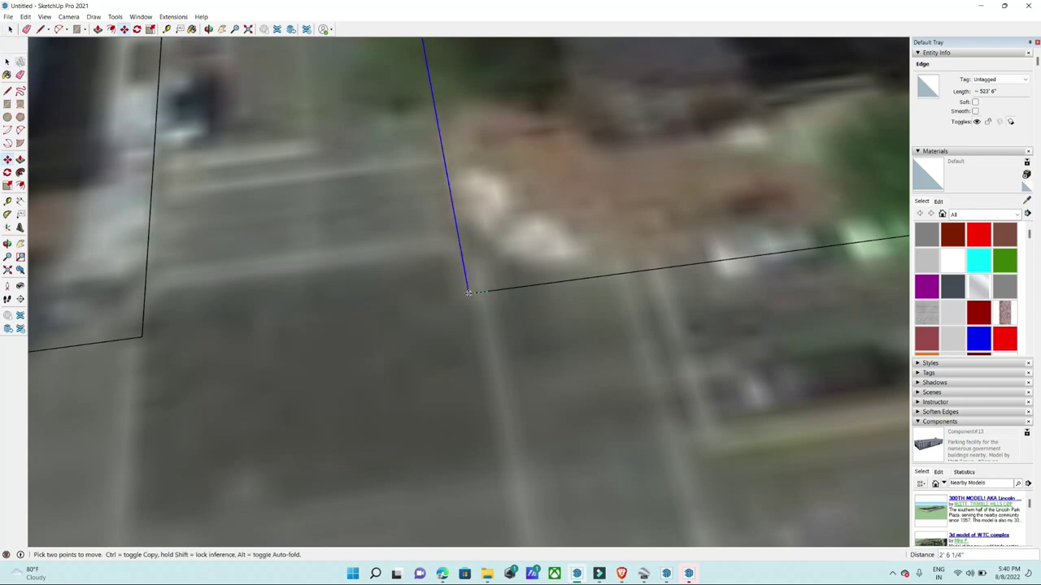
click(467, 293)
key(space)
scroll(473, 364, down, 5)
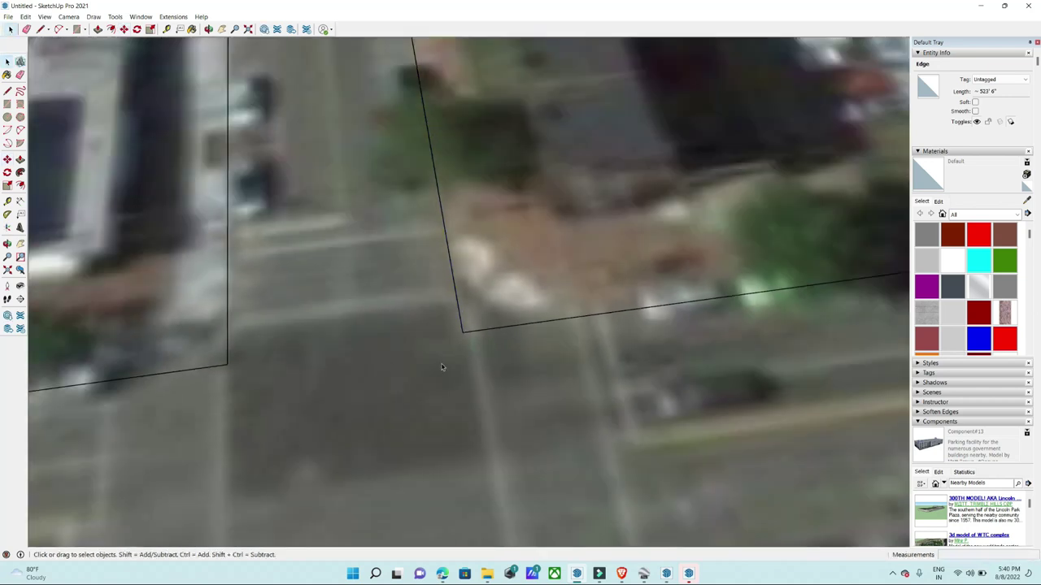
middle_drag(473, 364, 512, 385)
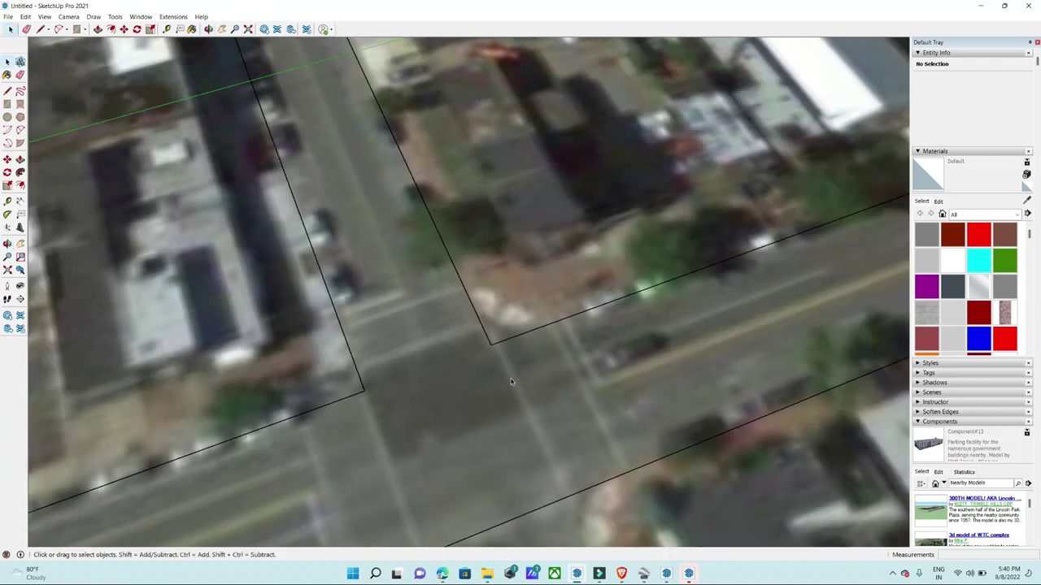
key(a)
scroll(483, 314, up, 2)
Round the first block corner with a curved curb arc.
scroll(483, 314, up, 2)
click(450, 272)
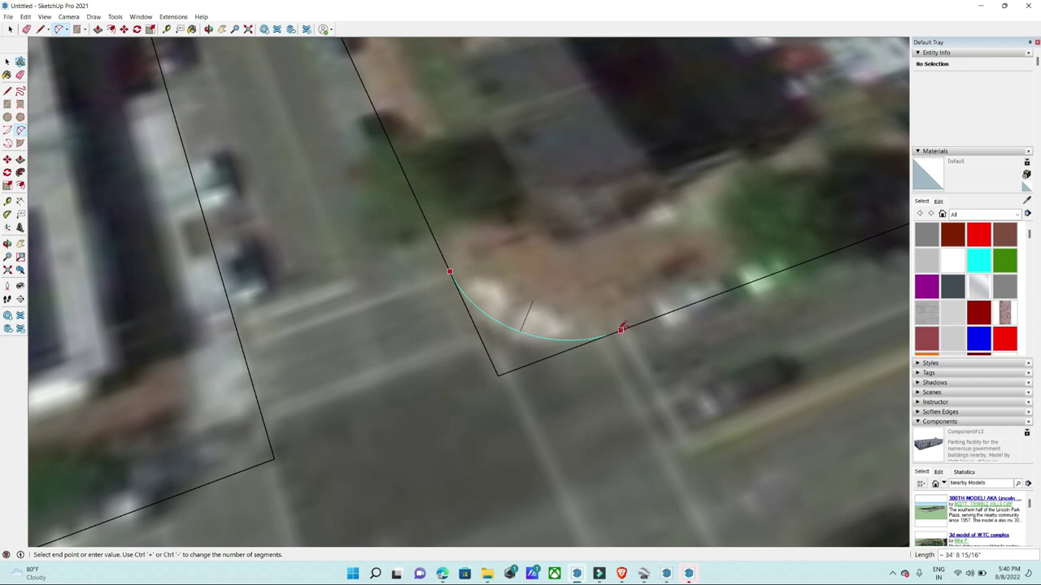
click(618, 331)
middle_drag(592, 352, 376, 349)
key(e)
scroll(485, 372, down, 4)
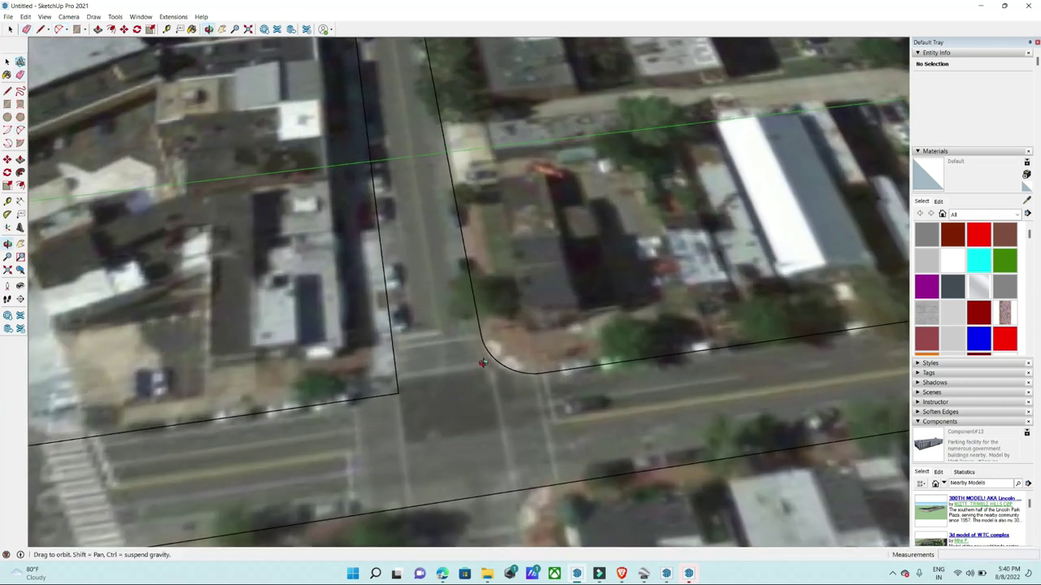
key(space)
scroll(322, 344, up, 3)
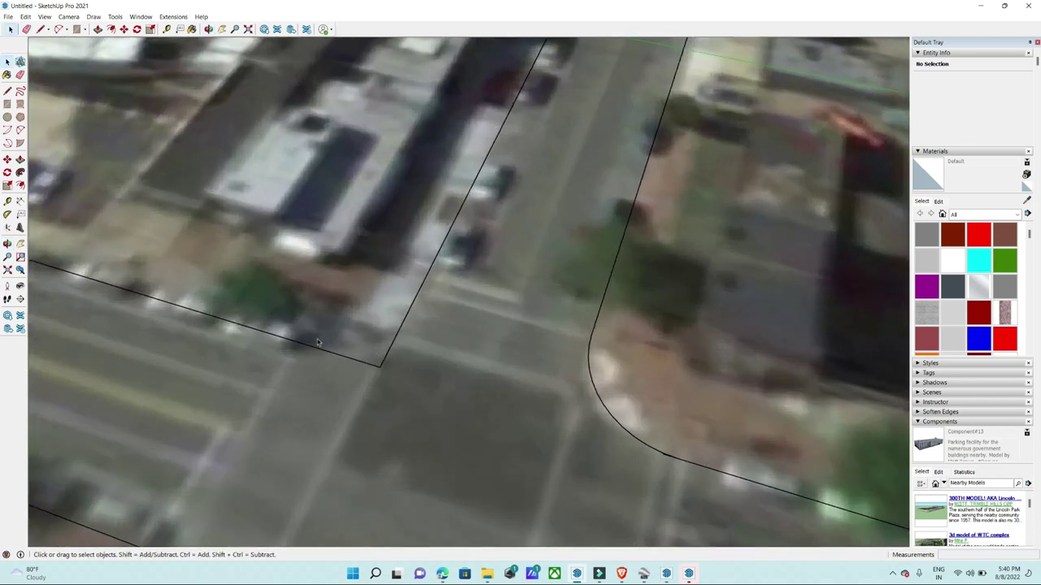
key(a)
scroll(319, 347, up, 2)
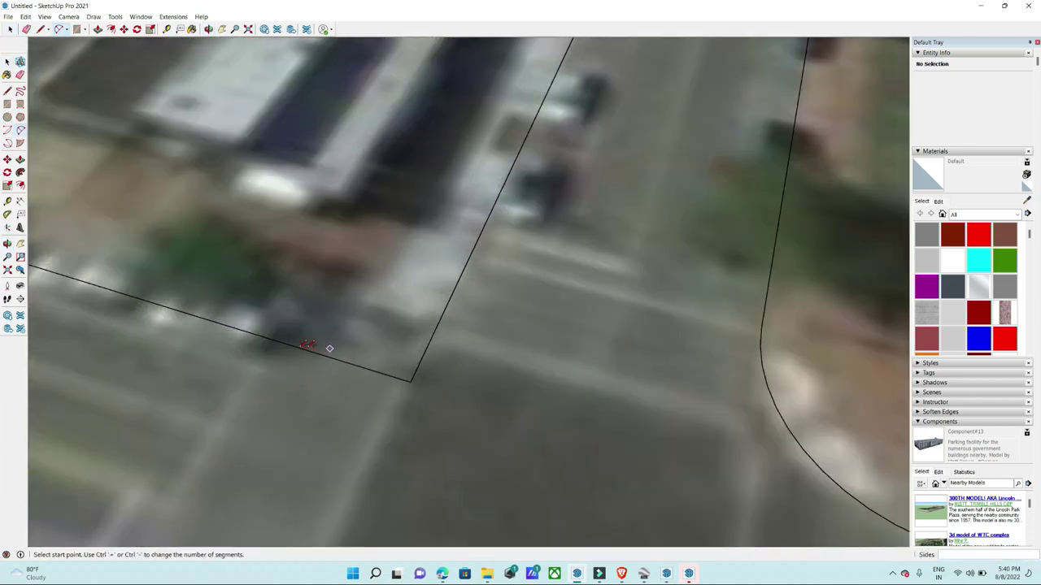
key(space)
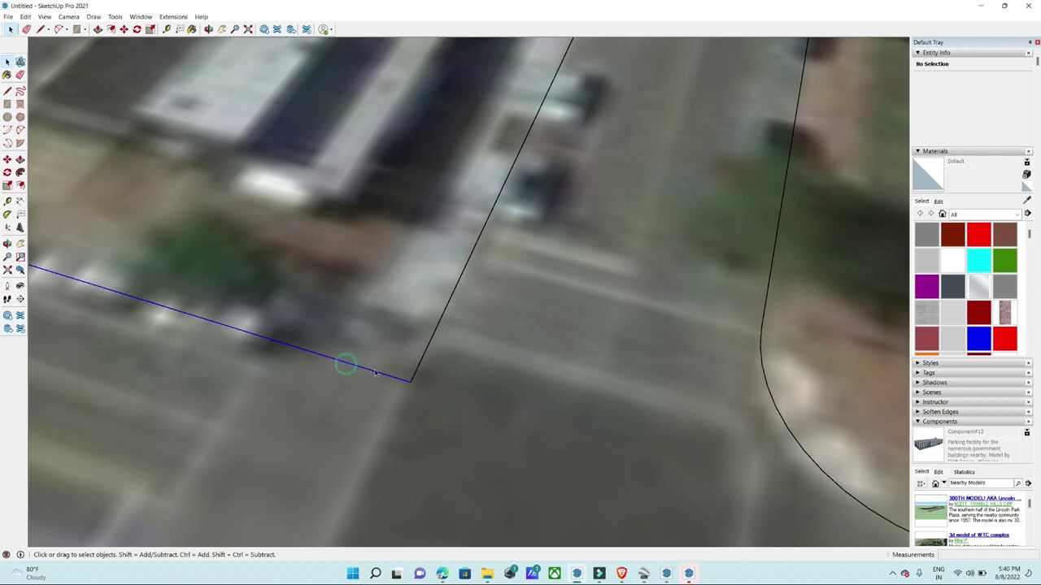
Move the next curb edge's end onto its block corner.
key(m)
click(412, 382)
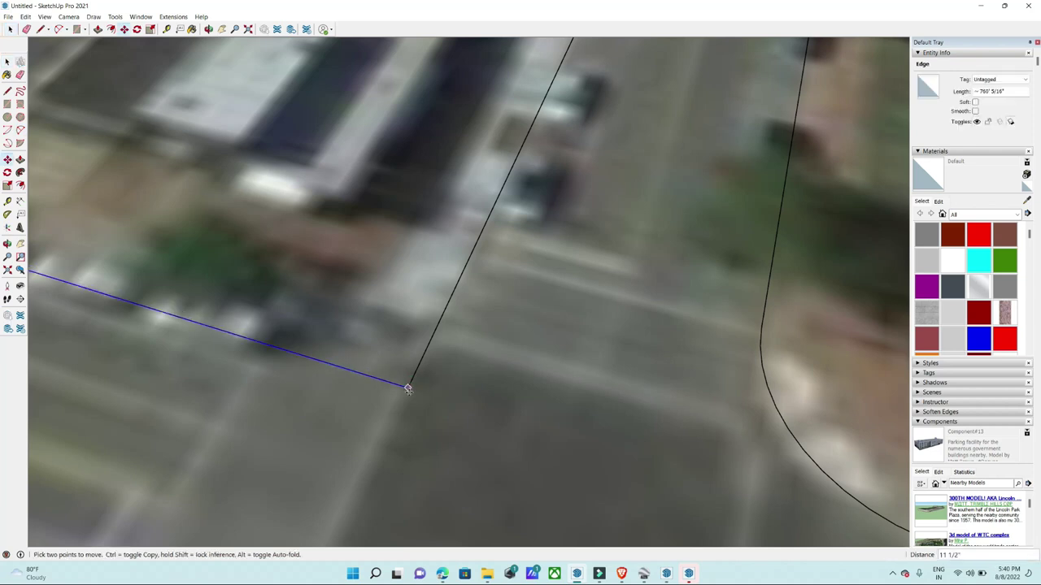
click(404, 406)
middle_drag(404, 405, 324, 384)
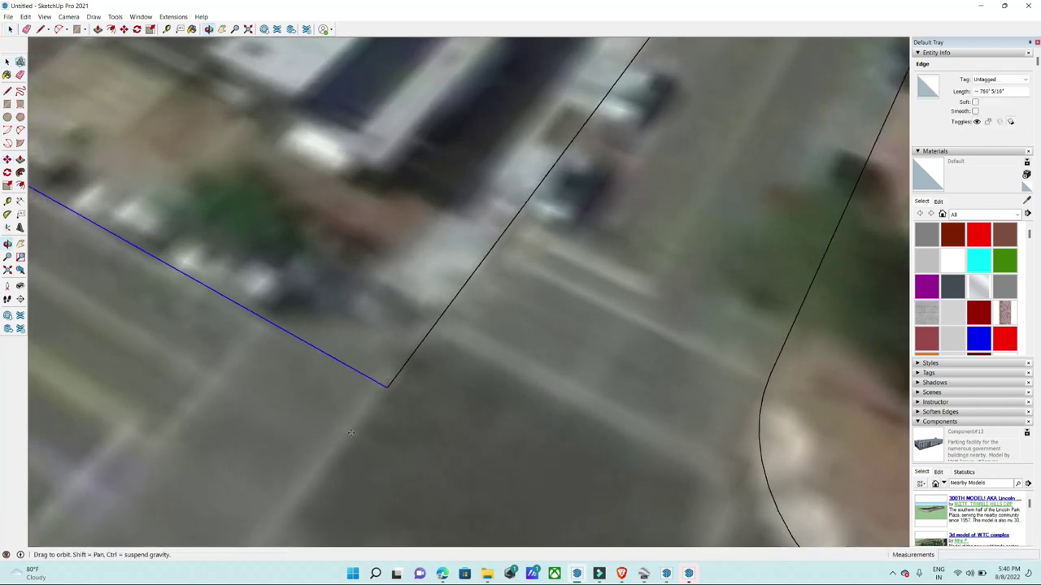
Fillet the second corner with an arc from the avenue curb line.
key(a)
click(257, 315)
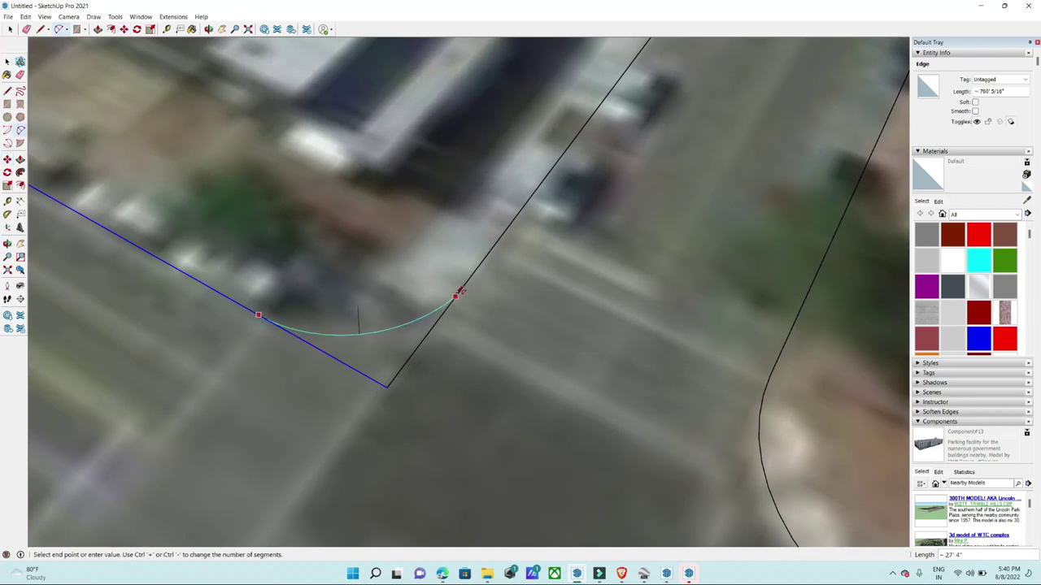
double_click(475, 271)
scroll(485, 351, down, 3)
middle_drag(486, 351, 672, 373)
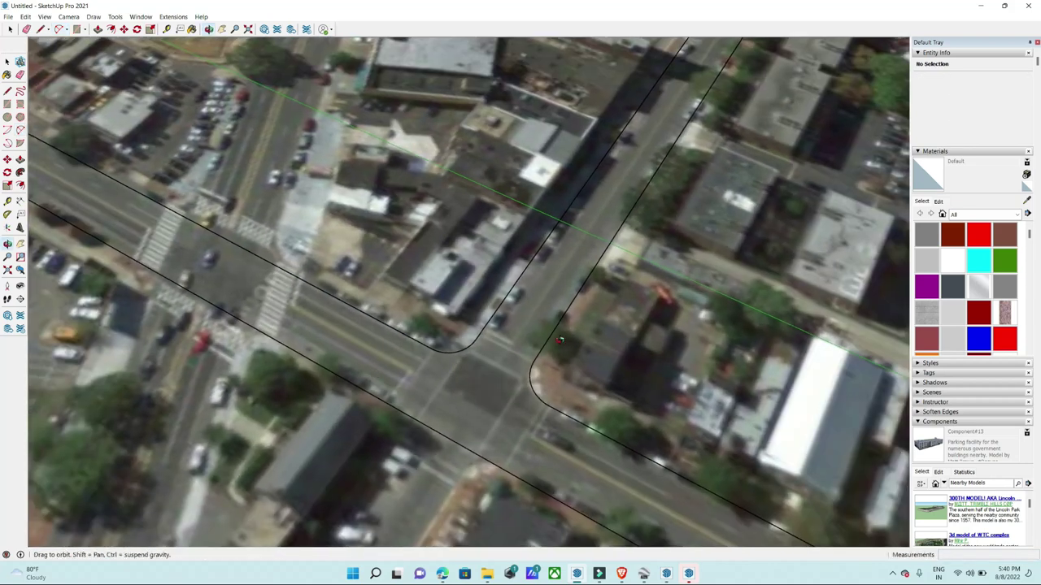
scroll(672, 372, up, 4)
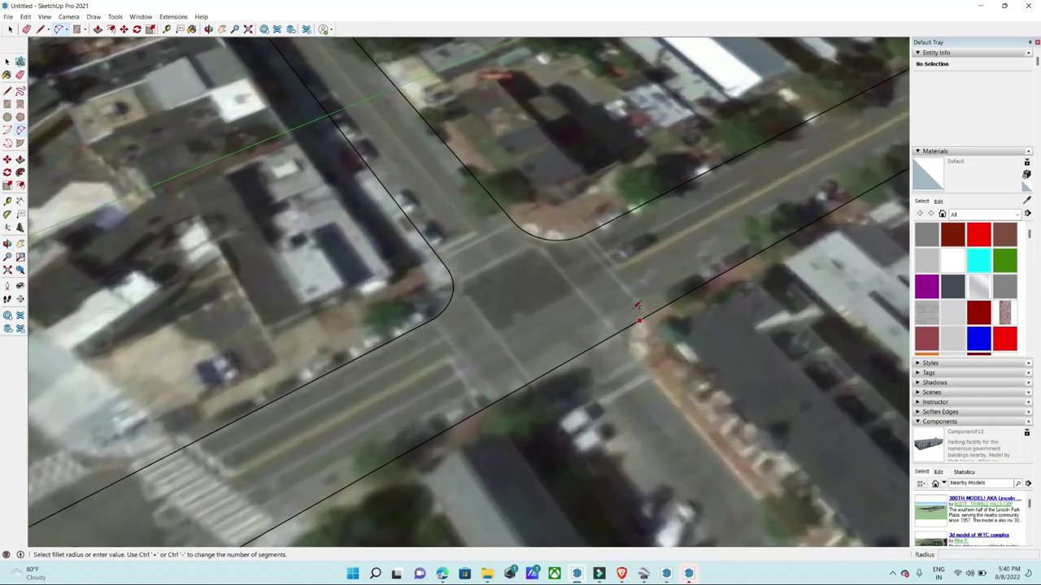
Select the lower avenue curb line, then cancel and clear the selection.
key(space)
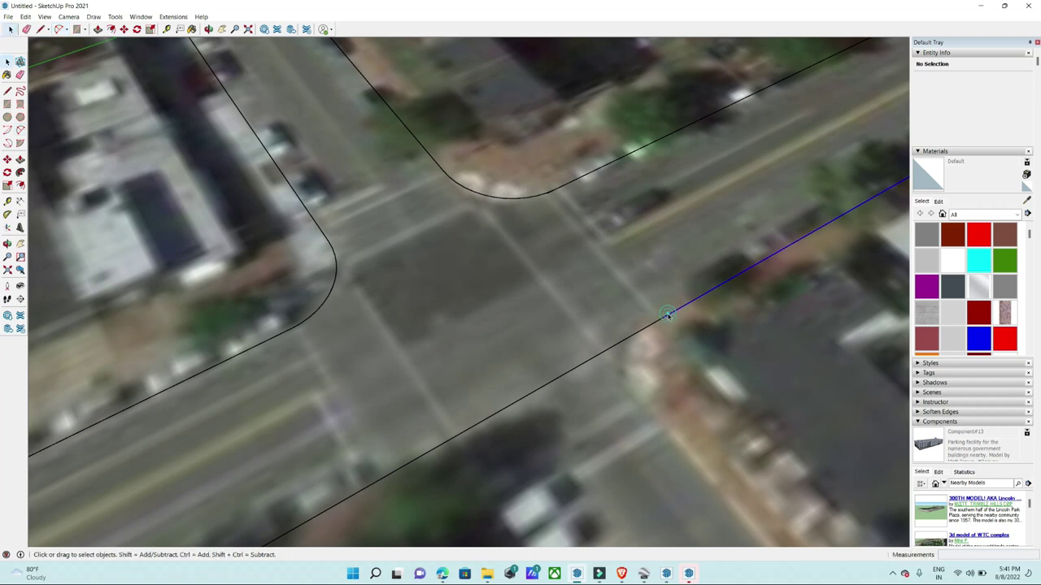
click(667, 314)
key(m)
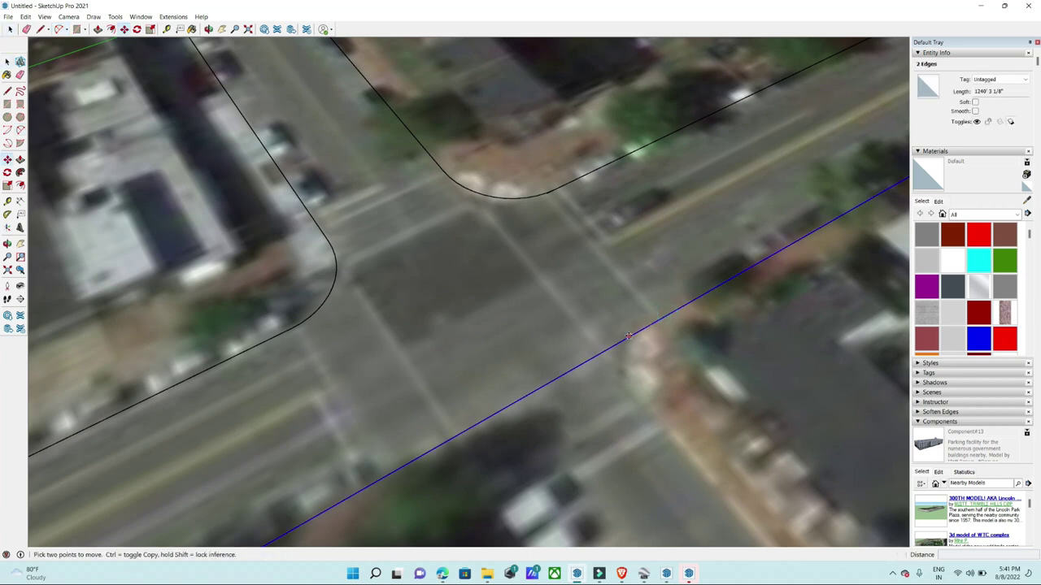
scroll(629, 335, down, 2)
key(space)
click(492, 290)
middle_drag(491, 290, 491, 220)
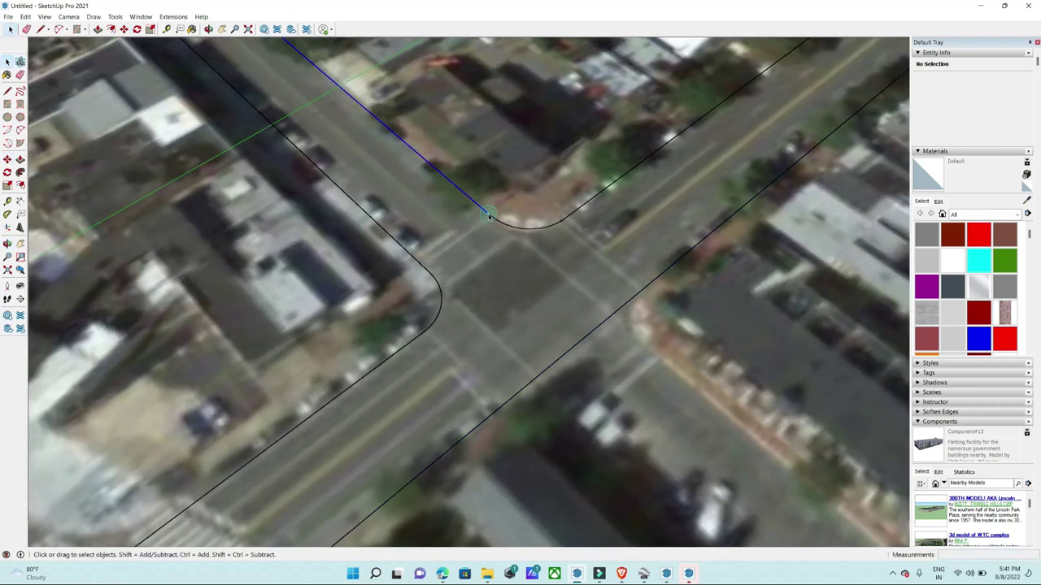
Copy the road edge across the intersection as a 1004' 8 1/4" curb line.
click(488, 214)
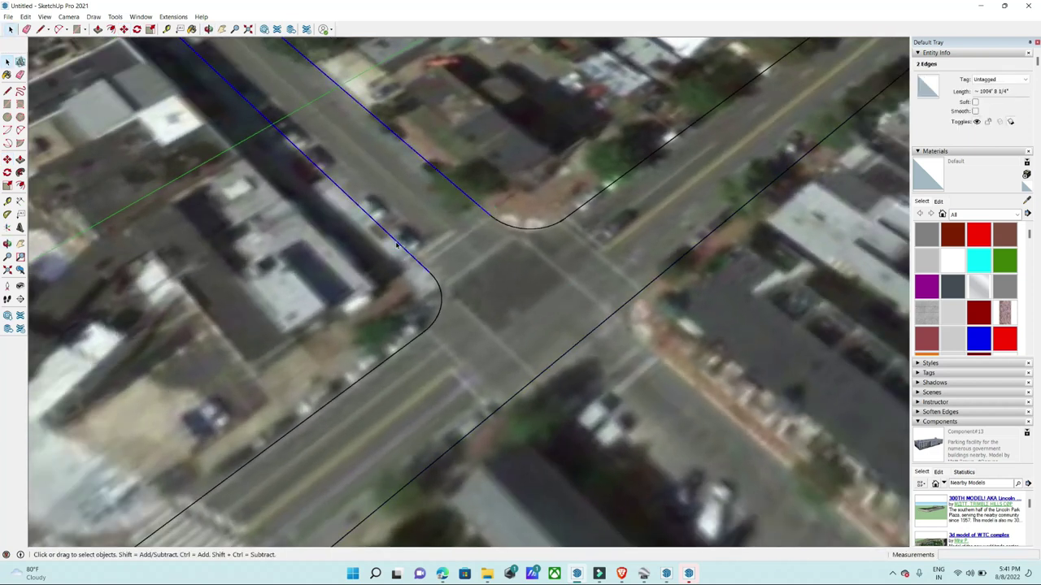
scroll(399, 248, down, 2)
scroll(395, 228, down, 2)
key(m)
scroll(385, 152, up, 3)
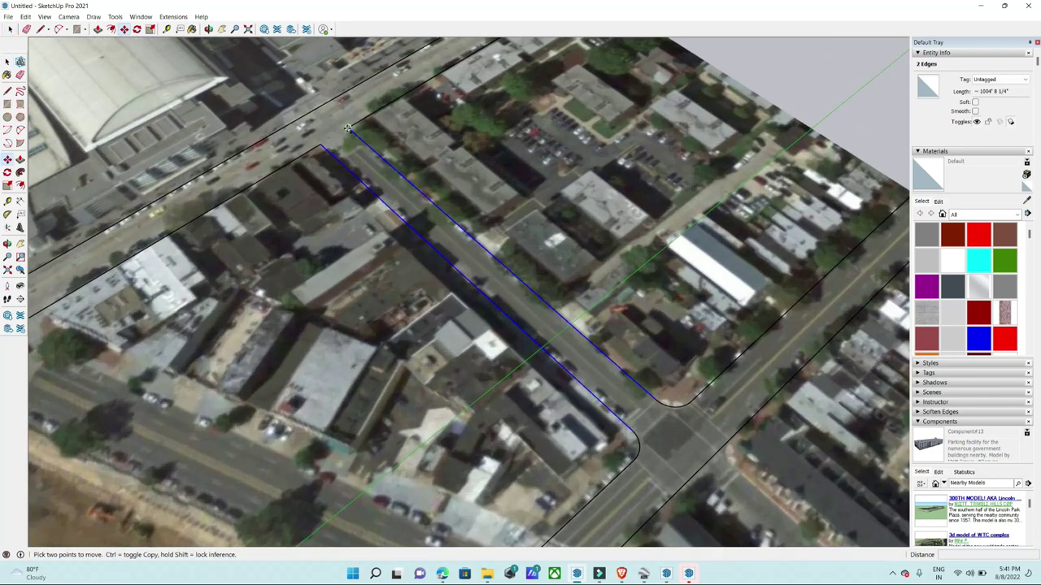
click(347, 128)
key(ctrl)
scroll(348, 128, down, 2)
scroll(562, 327, up, 1)
scroll(562, 327, up, 1)
scroll(562, 327, up, 1)
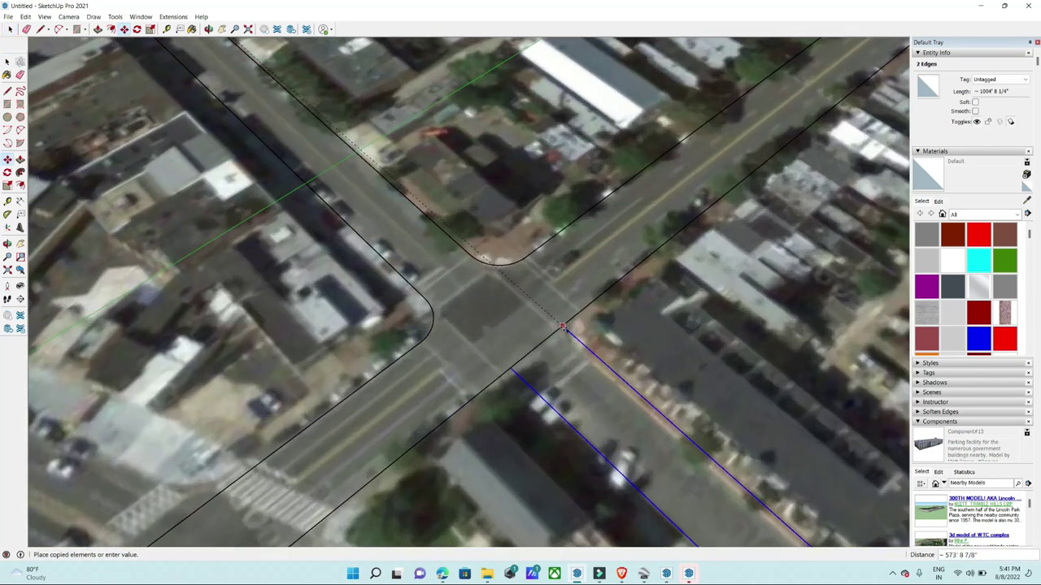
scroll(557, 332, up, 2)
click(554, 331)
middle_drag(554, 331, 546, 329)
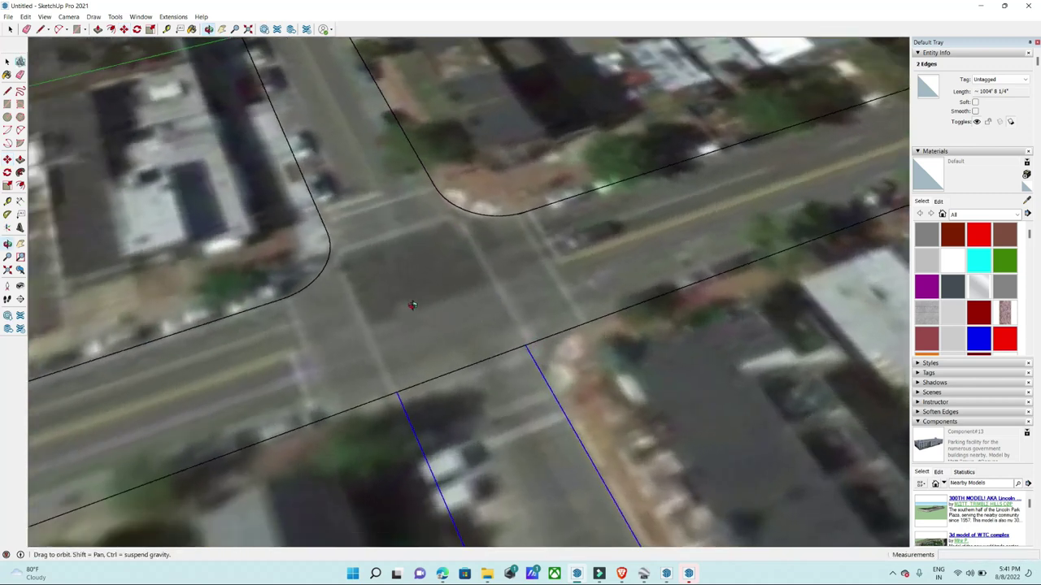
Round the first sharp road corner at the junction with a curved arc fillet.
key(a)
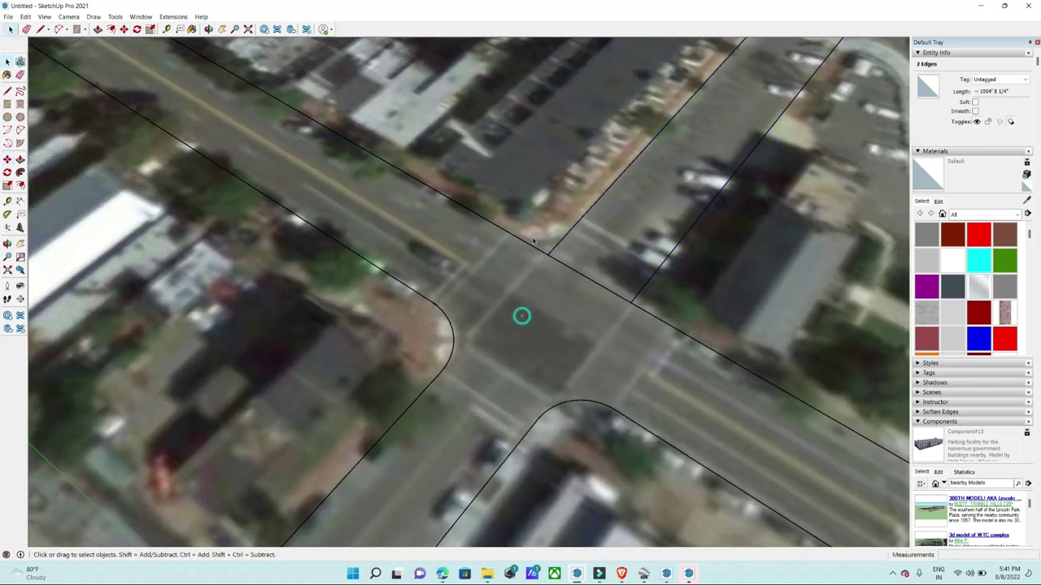
scroll(532, 244, up, 2)
scroll(532, 252, up, 1)
scroll(531, 258, up, 1)
scroll(531, 258, up, 1)
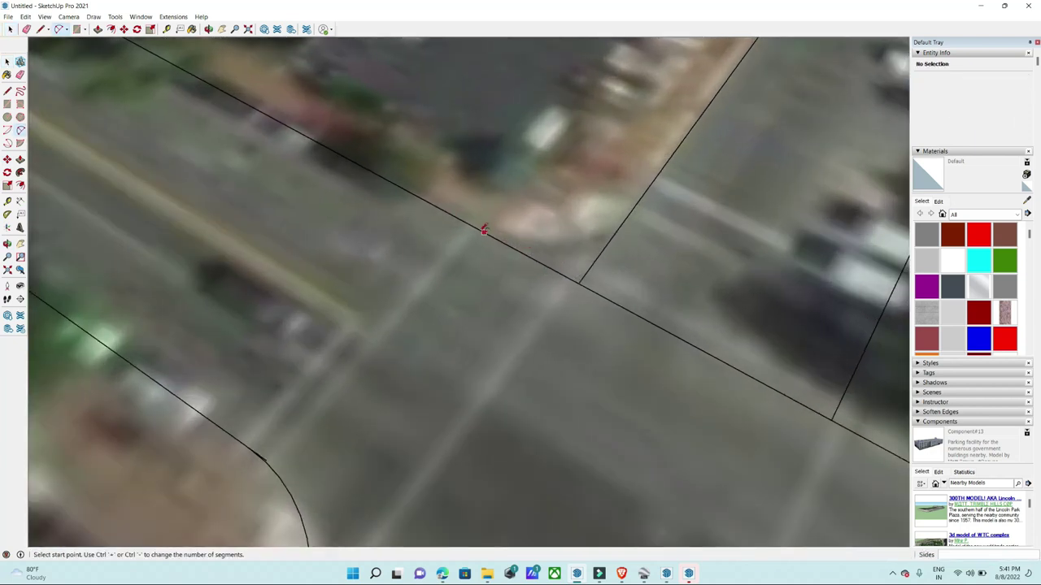
click(469, 224)
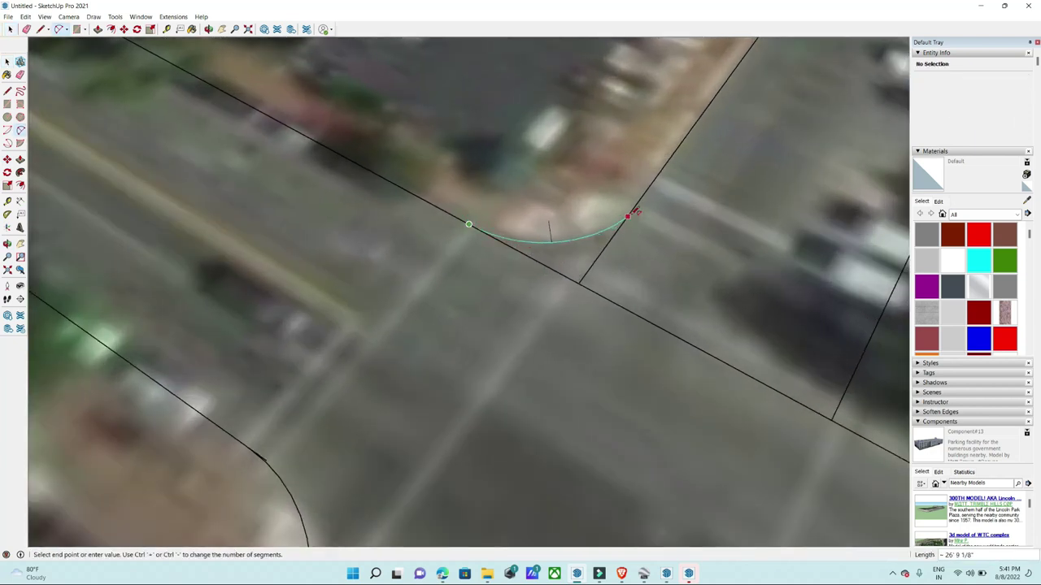
double_click(642, 196)
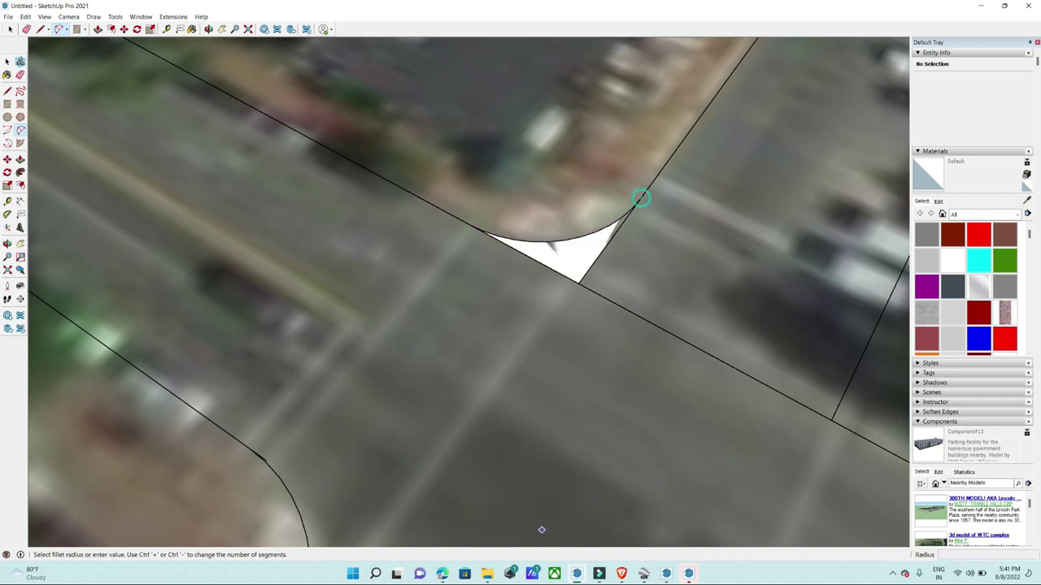
key(e)
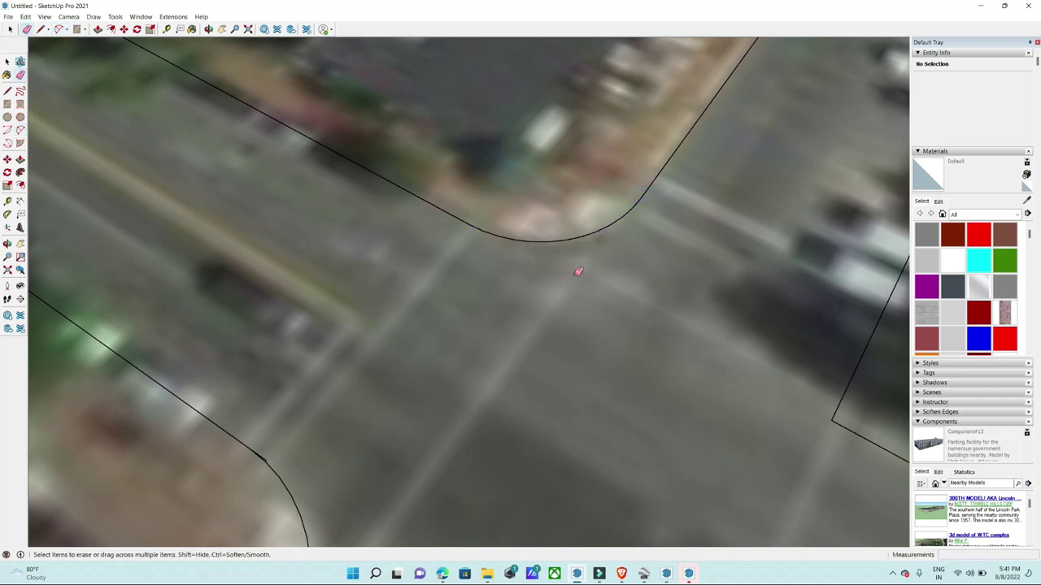
scroll(413, 288, down, 2)
scroll(495, 274, down, 3)
scroll(615, 277, down, 3)
scroll(616, 277, up, 2)
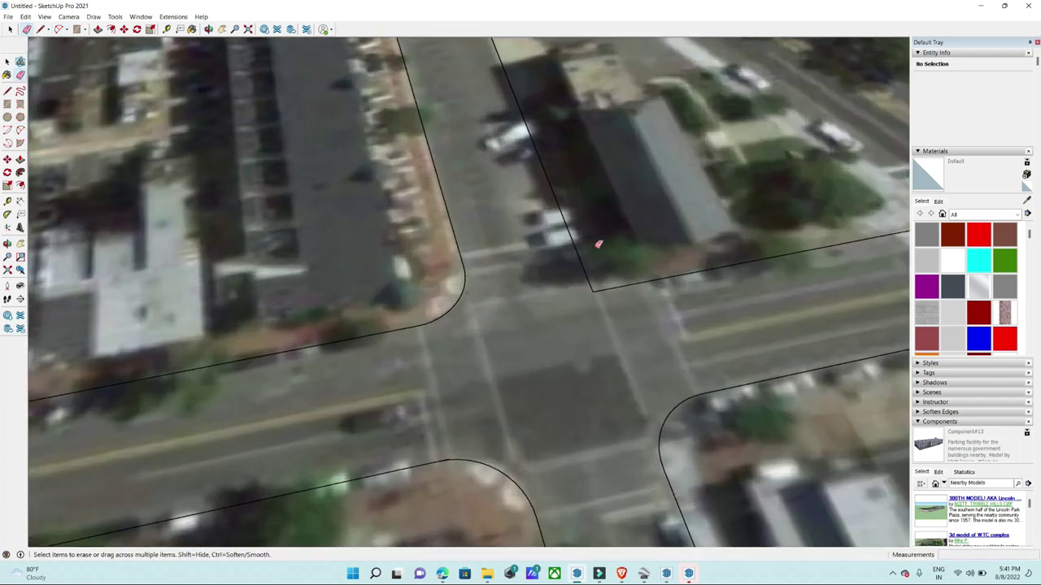
scroll(609, 251, up, 2)
scroll(615, 255, down, 2)
Fillet the last sharp block corner with an arc so all four intersection corners are rounded.
key(a)
scroll(571, 244, up, 3)
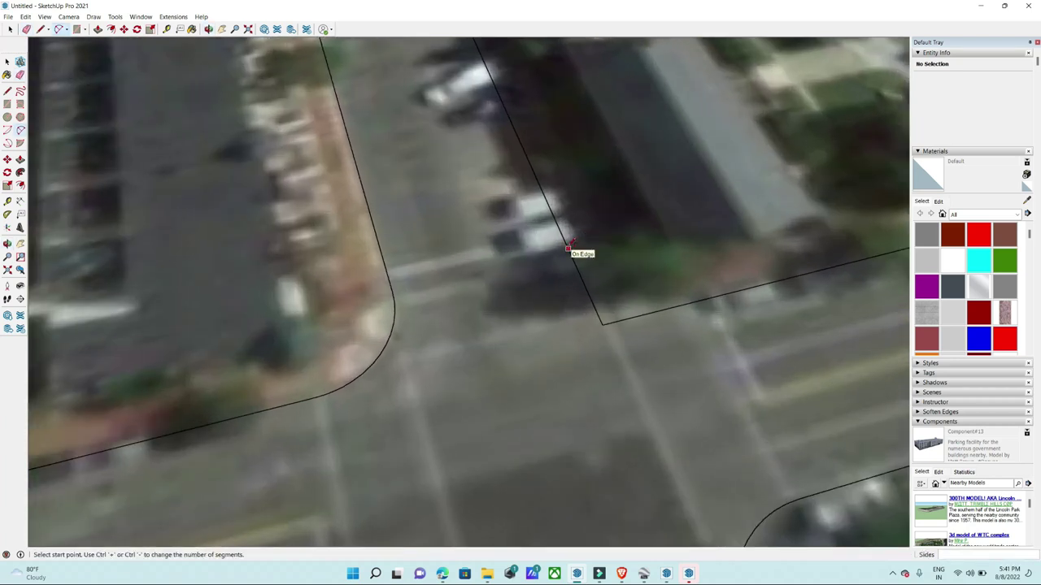
click(560, 231)
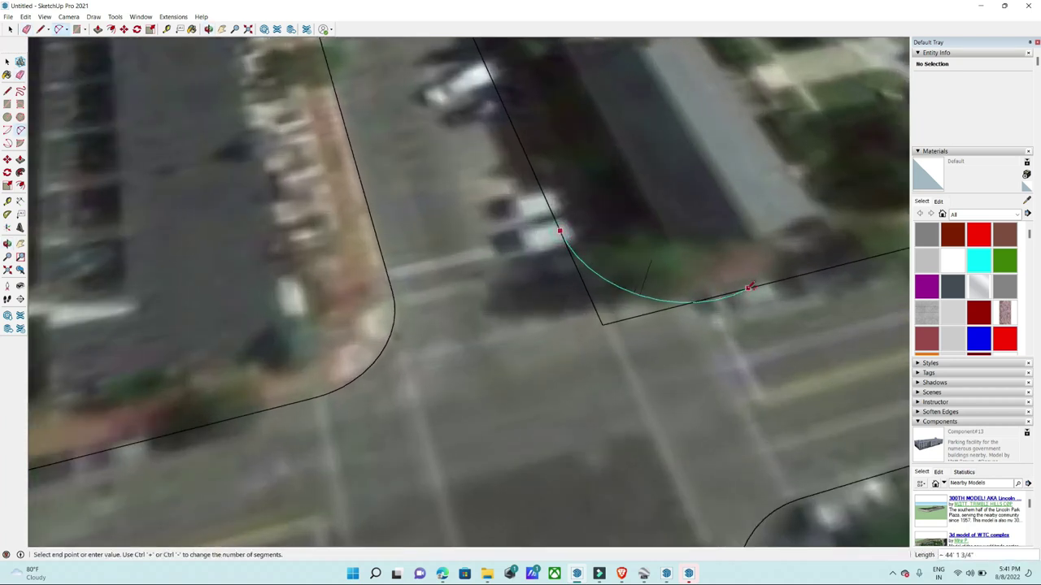
click(717, 295)
click(711, 298)
middle_drag(711, 298, 757, 244)
scroll(757, 244, down, 5)
mouse_move(520, 326)
middle_down()
mouse_move(371, 327)
mouse_move(429, 331)
mouse_move(373, 264)
middle_up()
scroll(371, 327, down, 2)
scroll(430, 332, up, 2)
scroll(429, 332, up, 2)
scroll(373, 263, down, 1)
scroll(373, 264, up, 2)
Draw an arc rounding the block's tip between the lower block line and the sidewalk curve.
scroll(374, 264, up, 1)
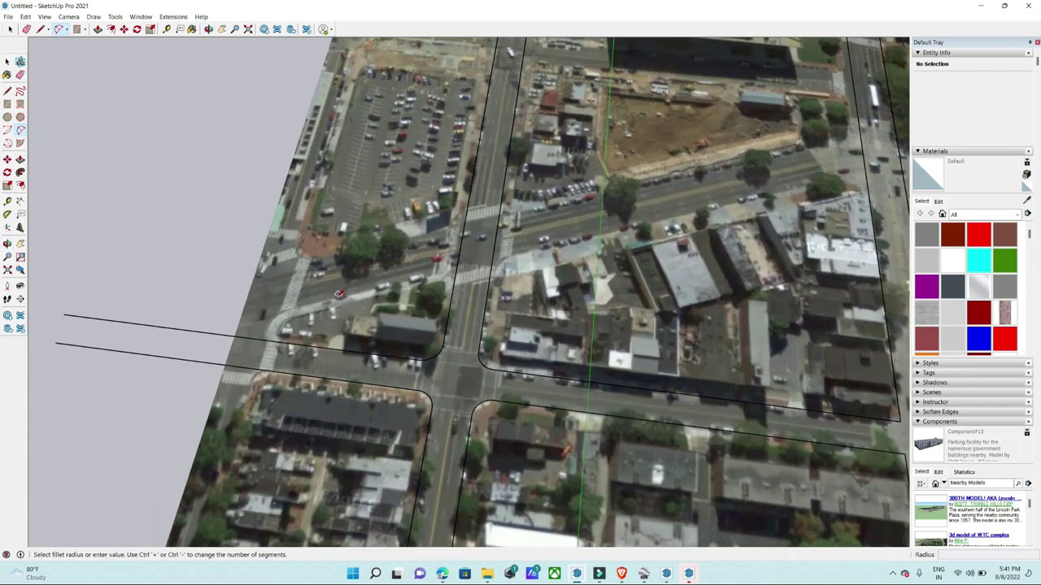
scroll(337, 296, up, 1)
scroll(252, 317, up, 1)
scroll(268, 350, up, 1)
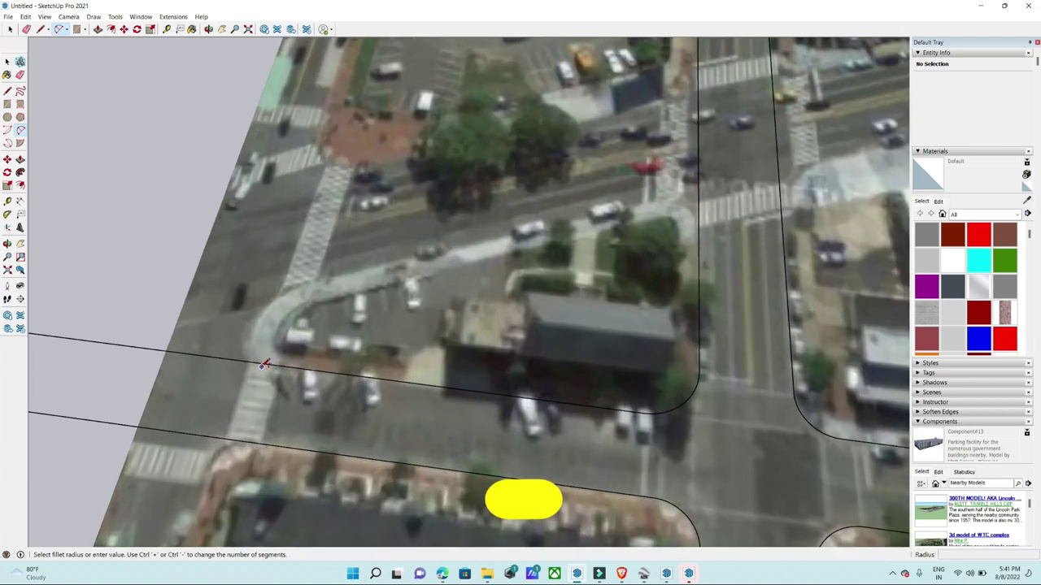
click(272, 366)
click(309, 278)
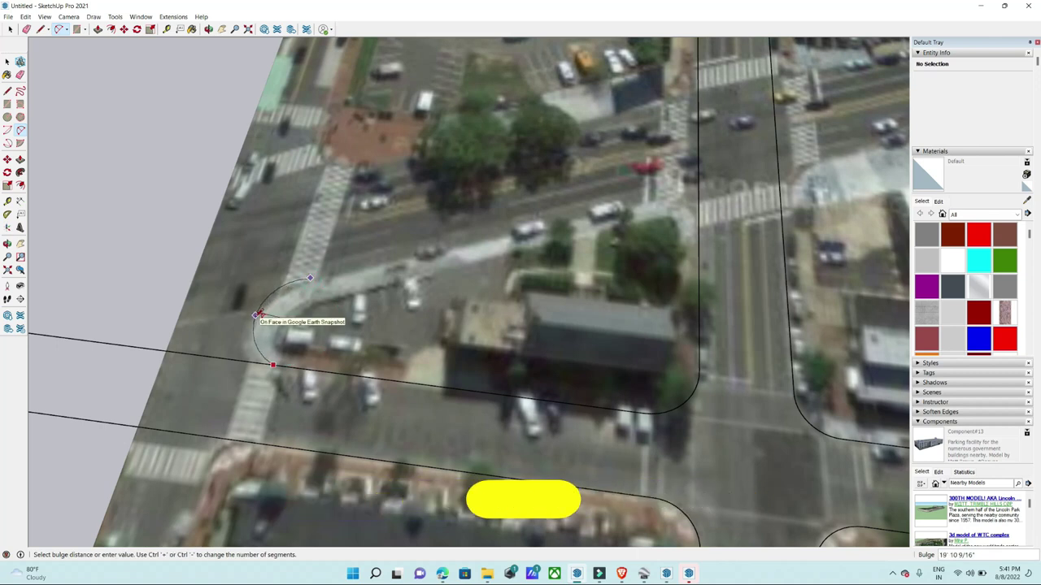
click(255, 319)
Draw a straight line along the street from the arc's end to the block's far corner.
key(l)
click(300, 279)
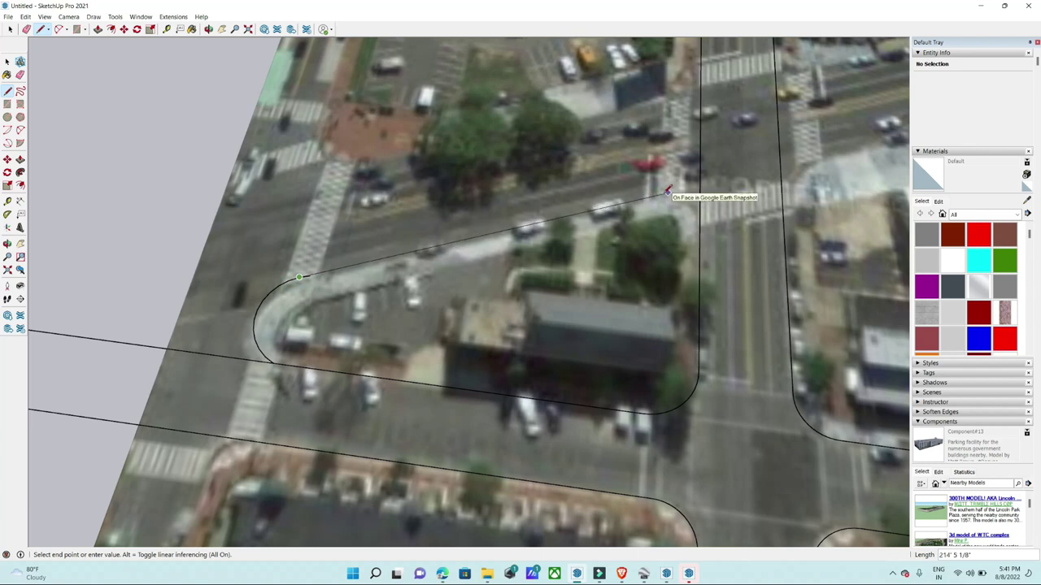
click(650, 199)
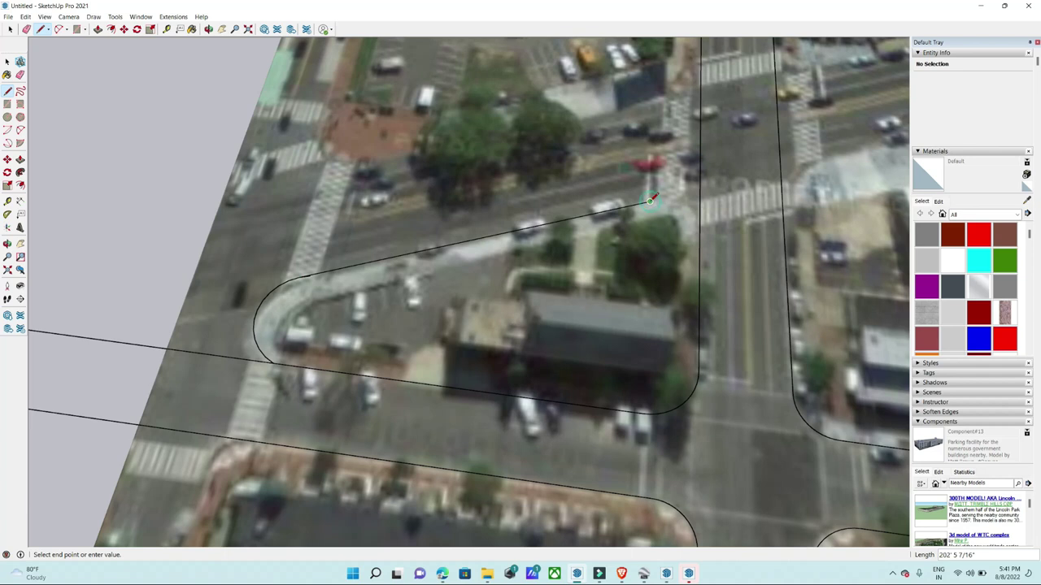
scroll(651, 203, up, 2)
scroll(654, 155, down, 2)
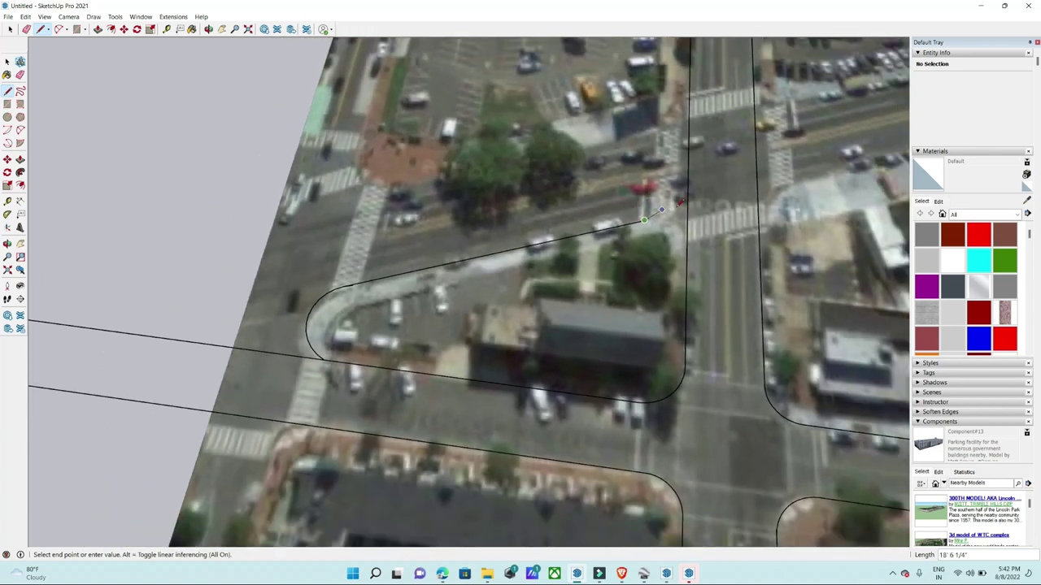
scroll(679, 199, up, 2)
key(Escape)
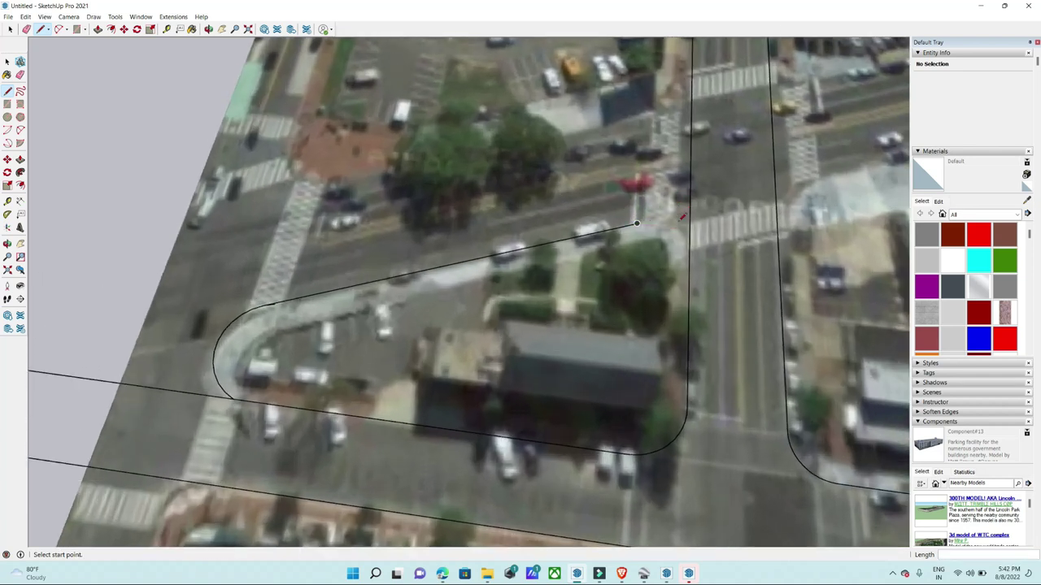
Close the wedge block with a corner arc, forming a 21030.28 ft² face, and select it.
key(a)
scroll(639, 226, up, 2)
click(638, 226)
scroll(733, 284, down, 2)
click(719, 279)
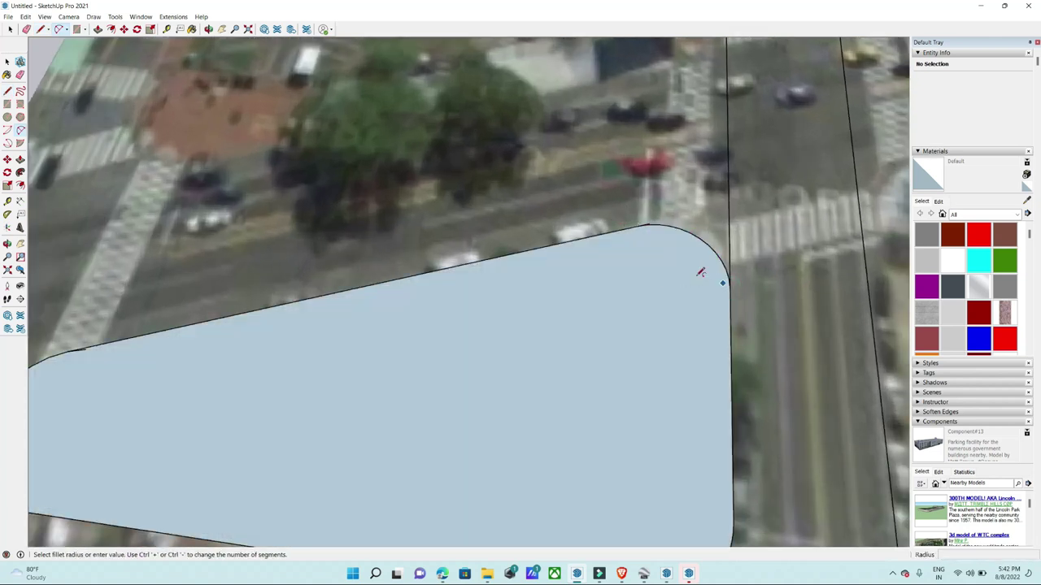
key(space)
scroll(662, 309, down, 2)
click(661, 318)
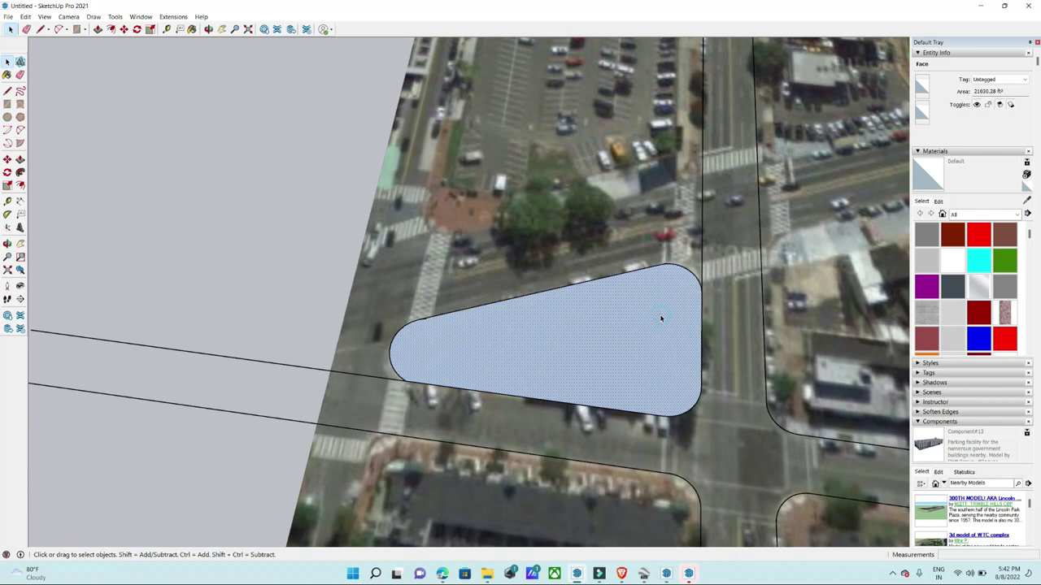
scroll(661, 319, down, 2)
mouse_move(635, 320)
middle_down()
mouse_move(617, 325)
mouse_move(608, 281)
mouse_move(488, 283)
middle_up()
scroll(488, 282, up, 2)
scroll(488, 282, up, 2)
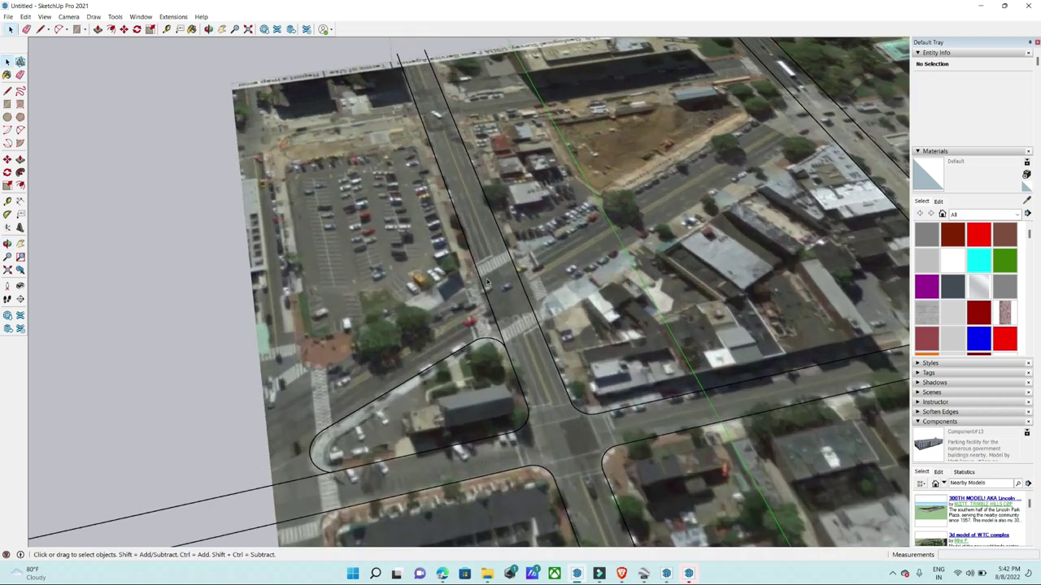
scroll(488, 283, up, 2)
scroll(488, 283, up, 1)
Draw two lines across the block, closing the outline into two new faces.
key(l)
scroll(302, 371, up, 1)
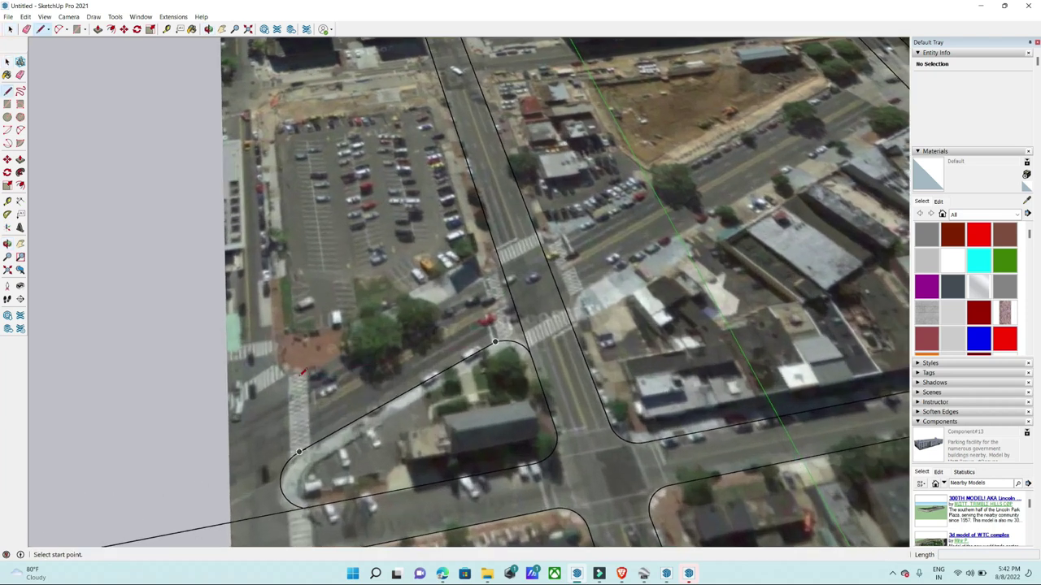
click(314, 366)
scroll(272, 405, down, 2)
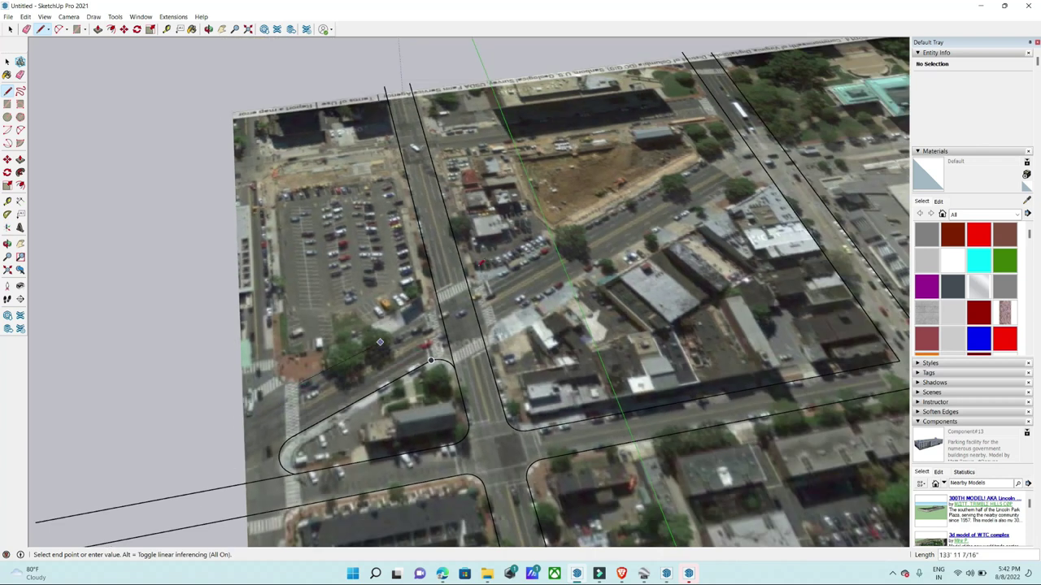
scroll(726, 147, up, 2)
scroll(740, 139, up, 2)
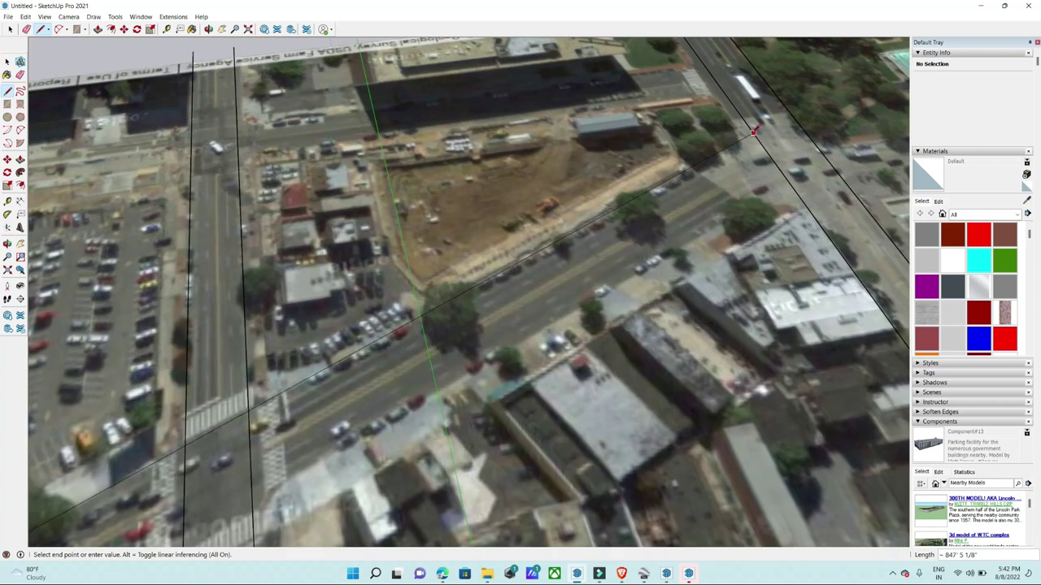
click(754, 130)
scroll(753, 130, down, 2)
scroll(754, 130, down, 1)
key(space)
click(592, 253)
scroll(592, 253, up, 2)
mouse_move(589, 299)
middle_down()
mouse_move(484, 342)
mouse_move(416, 291)
middle_up()
key(l)
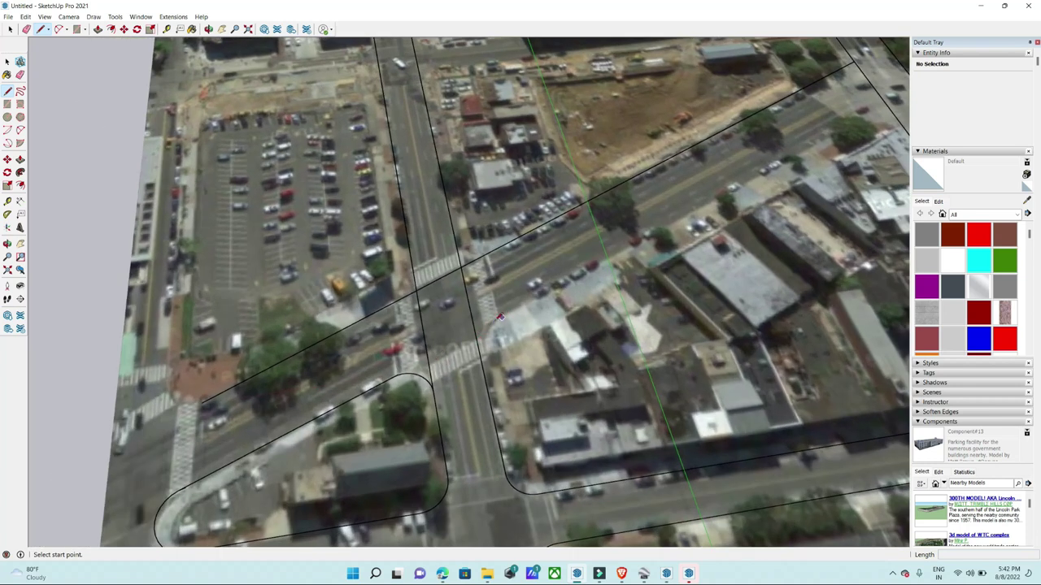
click(399, 375)
scroll(390, 376, down, 2)
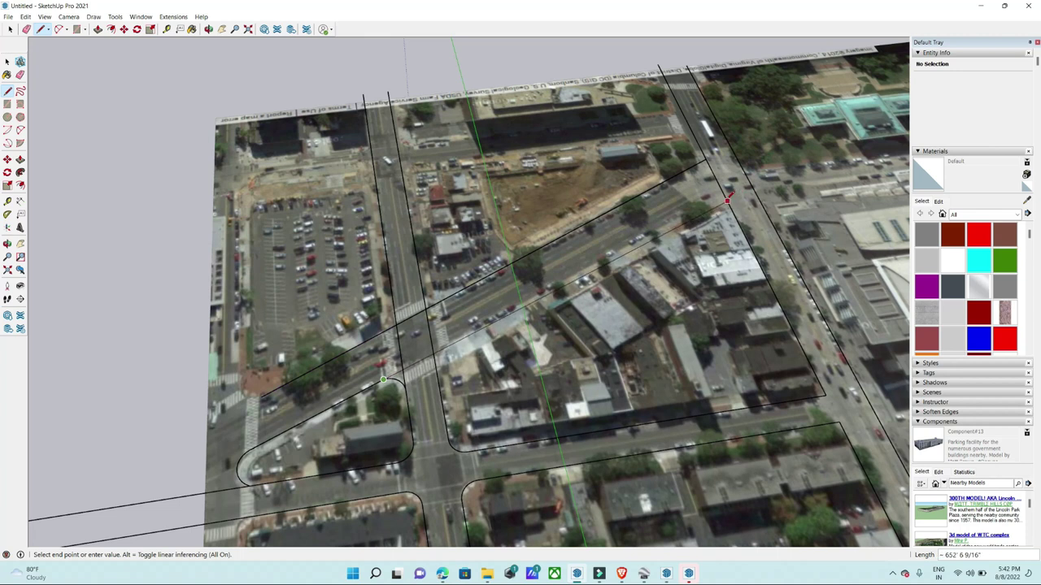
click(729, 196)
Delete the two new faces while keeping their outline edges.
key(space)
scroll(480, 312, up, 2)
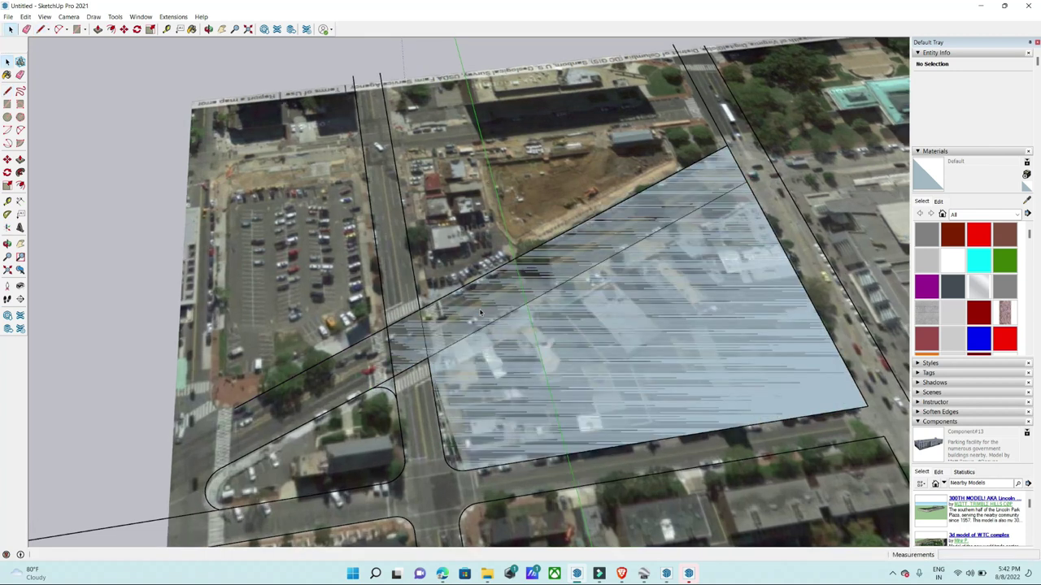
click(471, 350)
key(e)
key(Delete)
key(space)
scroll(363, 395, up, 1)
scroll(363, 395, up, 1)
scroll(363, 394, up, 1)
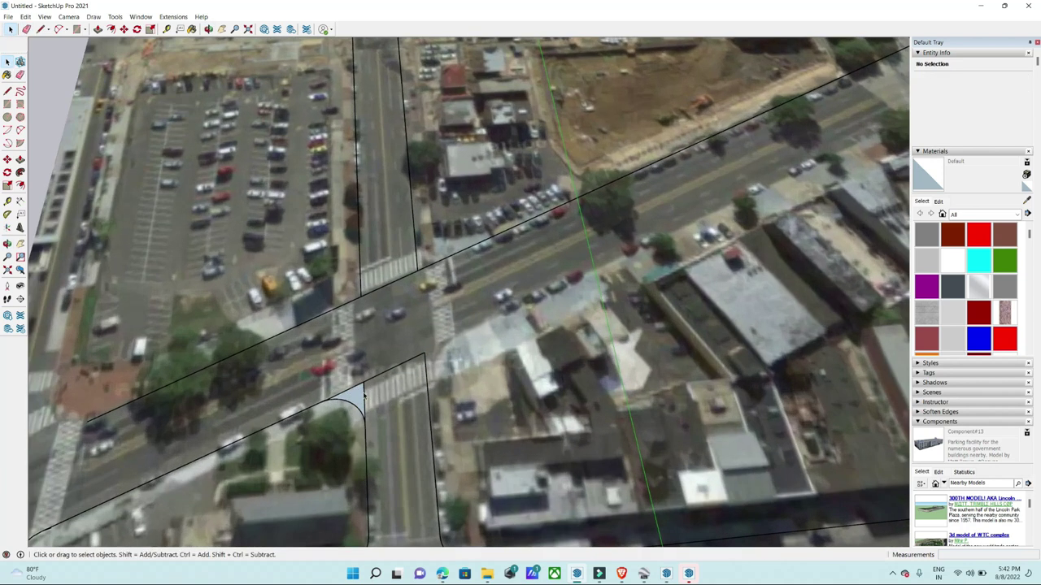
Erase the stray diagonal edge near the curb arc.
key(e)
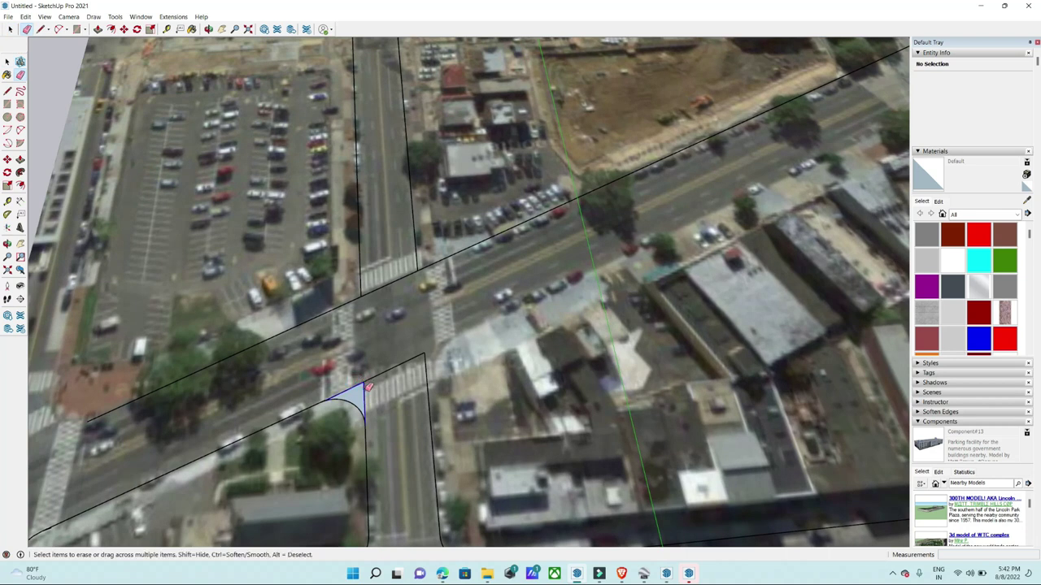
drag(368, 388, 378, 371)
scroll(425, 341, down, 1)
scroll(431, 343, down, 1)
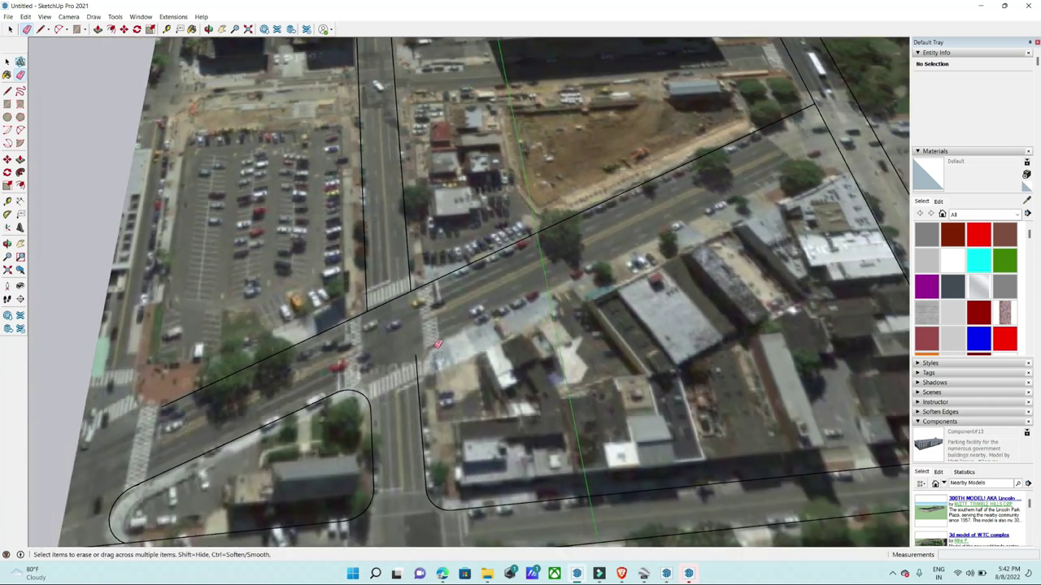
scroll(411, 353, down, 2)
Draw a curb line along the road edge to close the block outline, then select the face.
key(l)
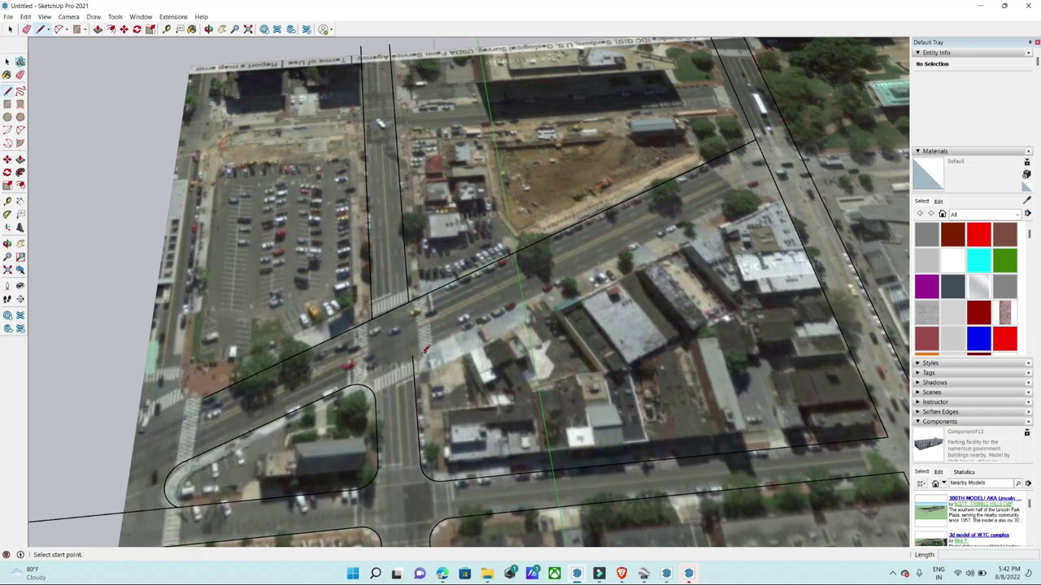
click(412, 355)
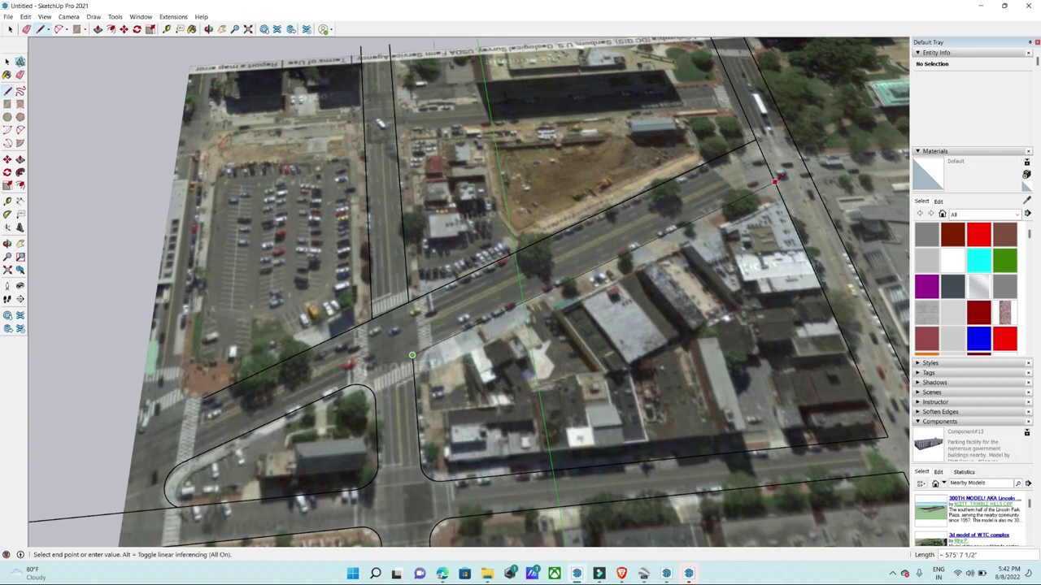
click(413, 355)
key(space)
click(645, 318)
scroll(407, 367, up, 1)
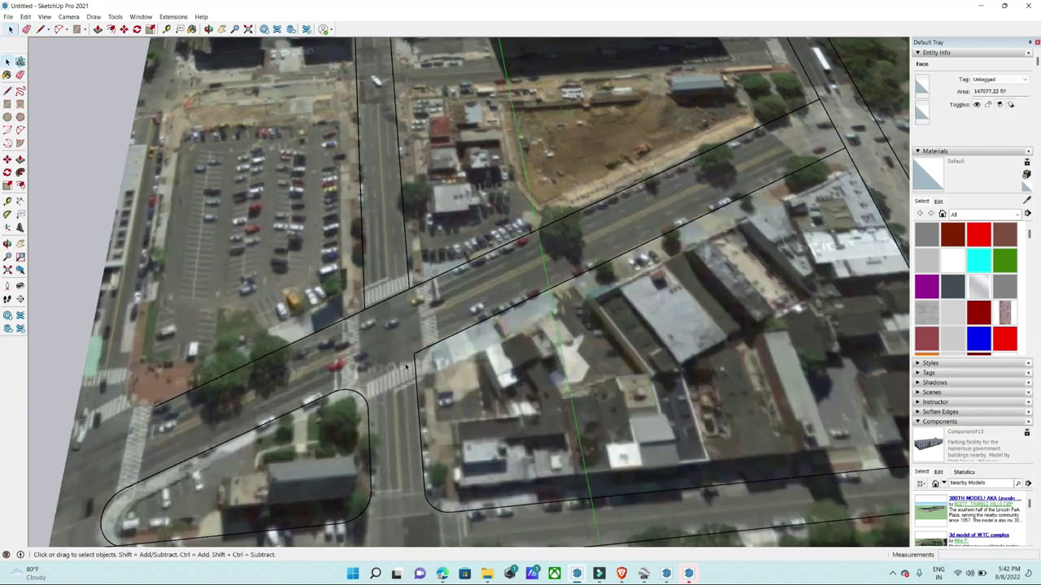
scroll(406, 367, up, 1)
Round the curb corner with an arc and delete the unwanted blue-shaded face.
key(c)
scroll(415, 384, up, 1)
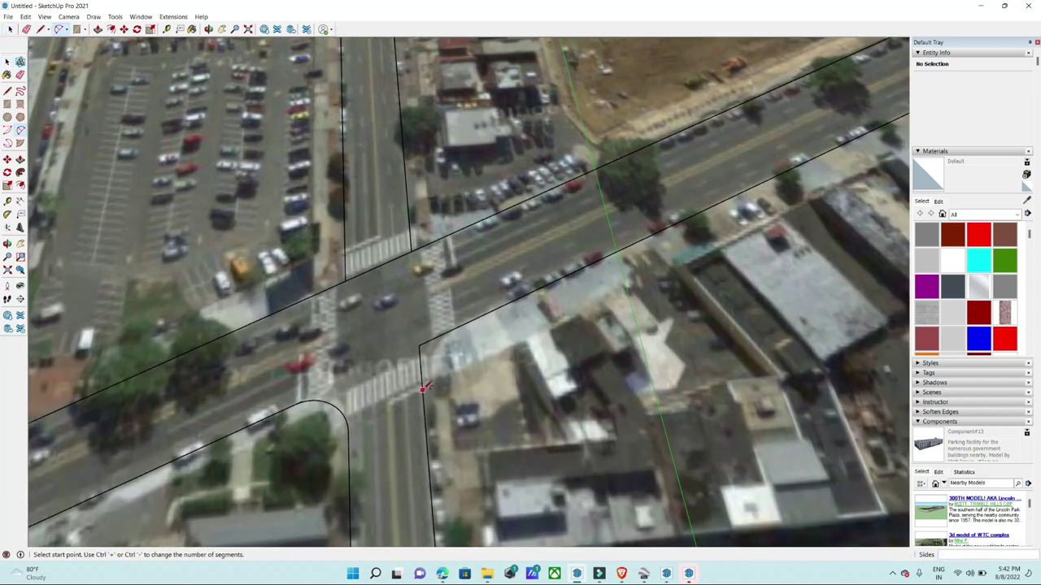
click(424, 399)
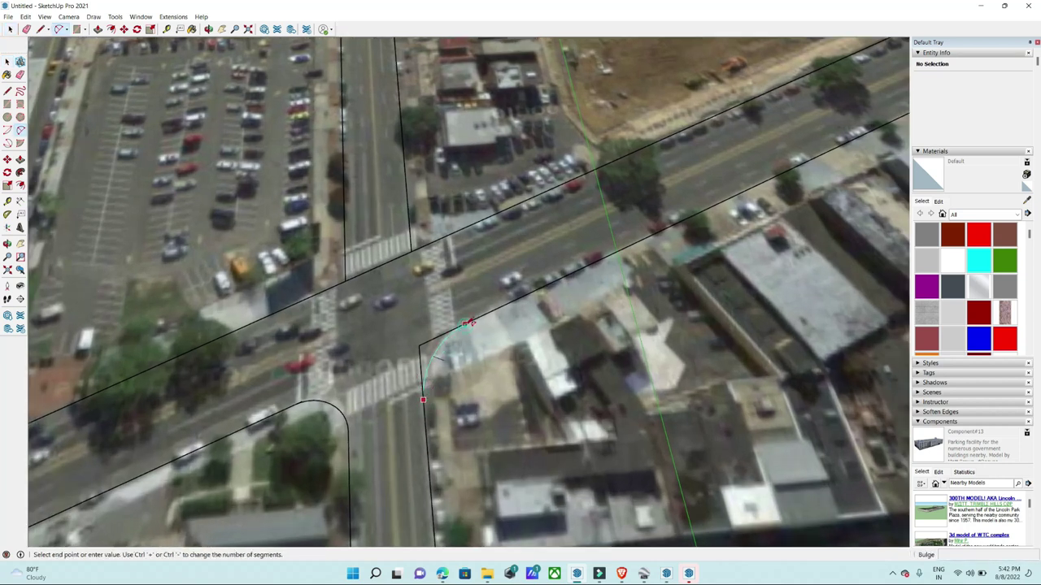
click(464, 324)
key(e)
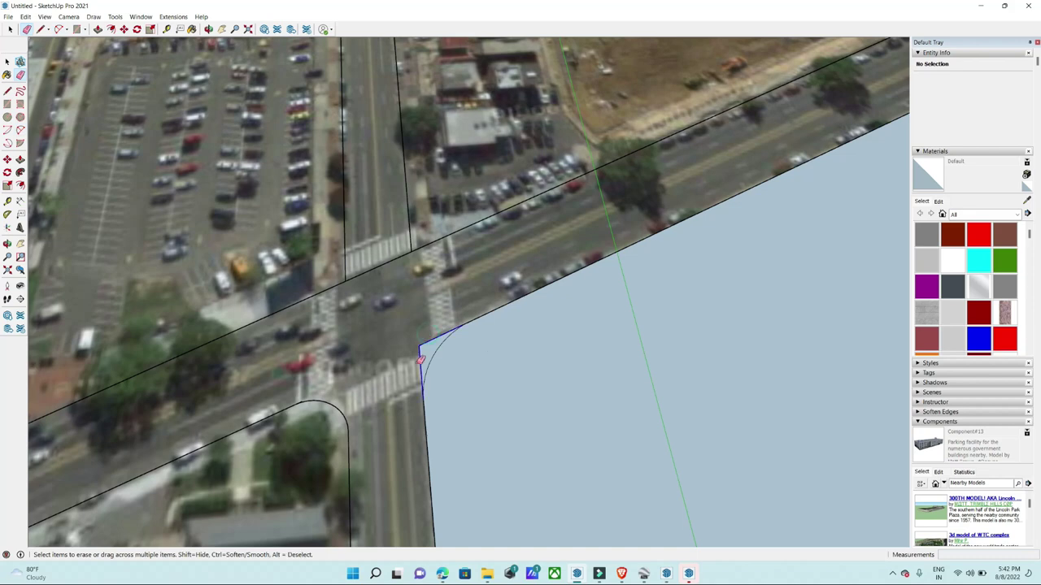
key(space)
click(481, 365)
key(Delete)
Orbit and zoom to a more top-down view of the parking-lot block.
mouse_move(480, 365)
middle_down()
mouse_move(416, 297)
mouse_move(640, 344)
mouse_move(440, 207)
middle_up()
key(e)
scroll(417, 284, up, 2)
scroll(412, 316, down, 3)
scroll(440, 207, up, 2)
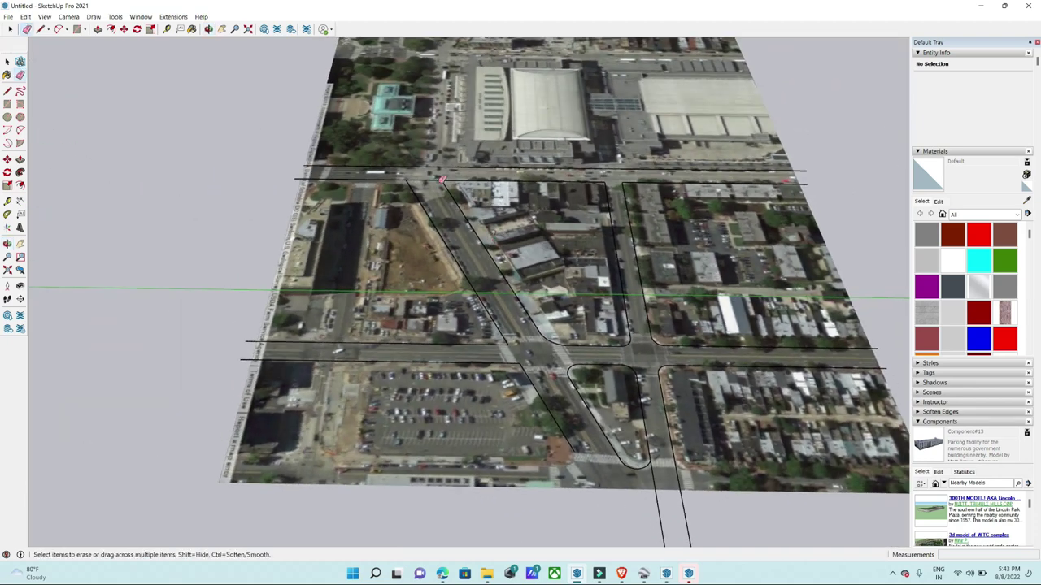
scroll(440, 208, up, 2)
scroll(440, 207, up, 2)
scroll(440, 207, down, 2)
scroll(440, 208, down, 2)
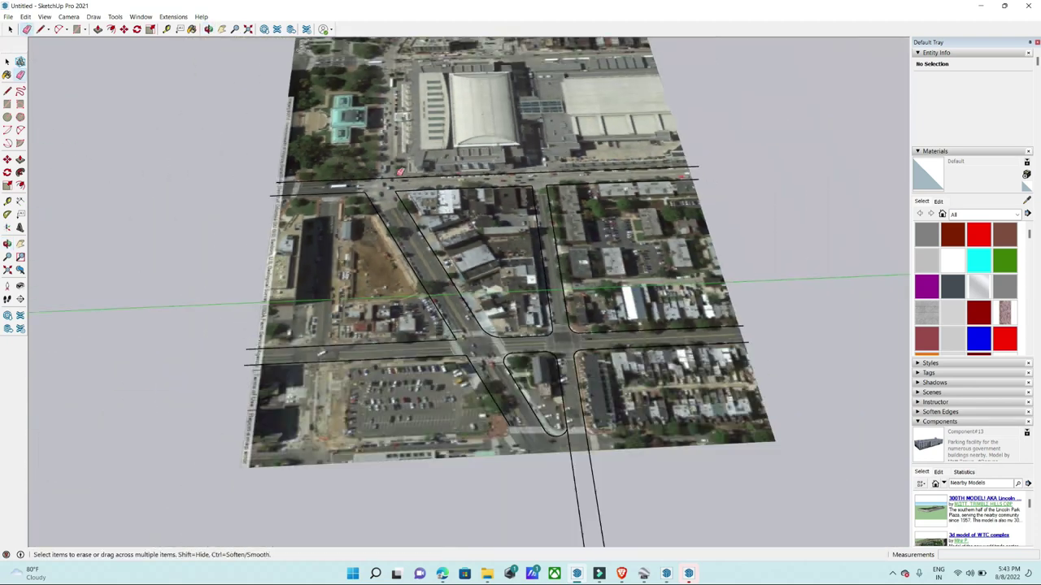
scroll(440, 208, down, 2)
middle_drag(440, 207, 235, 177)
scroll(404, 270, up, 2)
scroll(404, 270, down, 1)
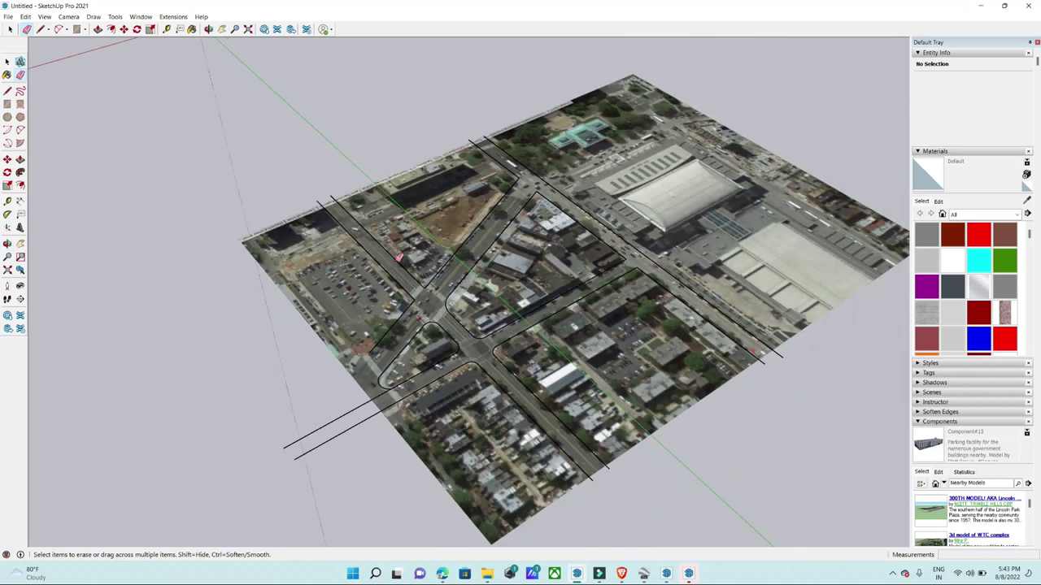
scroll(353, 339, up, 2)
scroll(518, 387, up, 2)
middle_drag(518, 387, 461, 473)
scroll(461, 472, up, 2)
Round the parking-lot block's corner with an arc.
key(a)
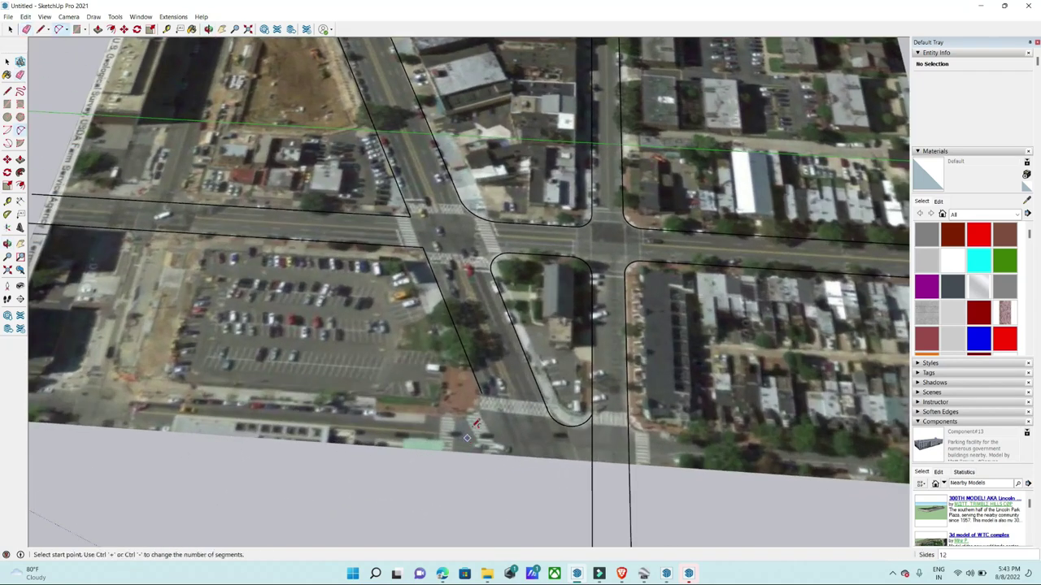
scroll(481, 370, up, 2)
scroll(482, 370, up, 1)
click(482, 370)
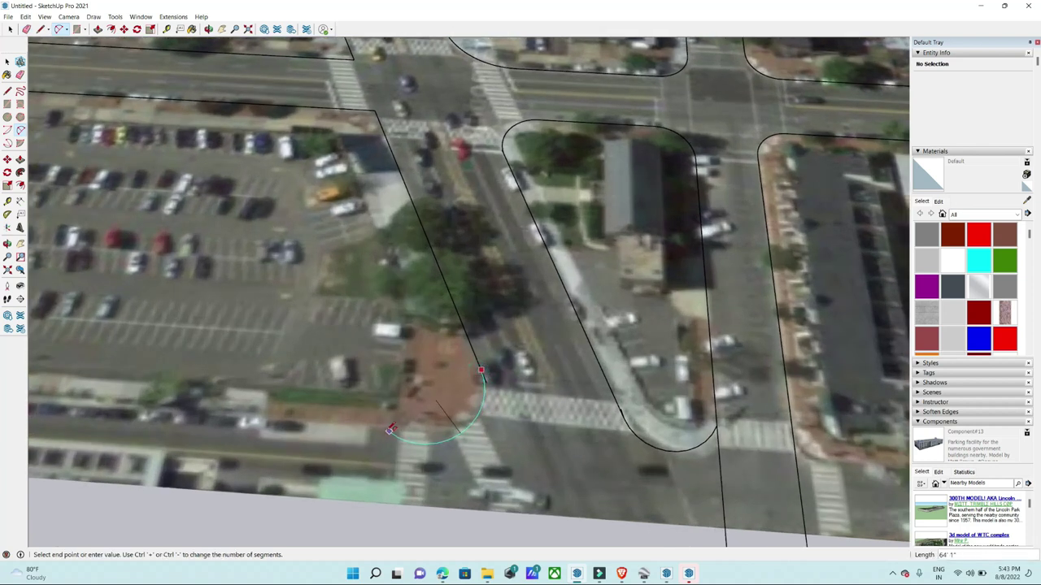
click(385, 425)
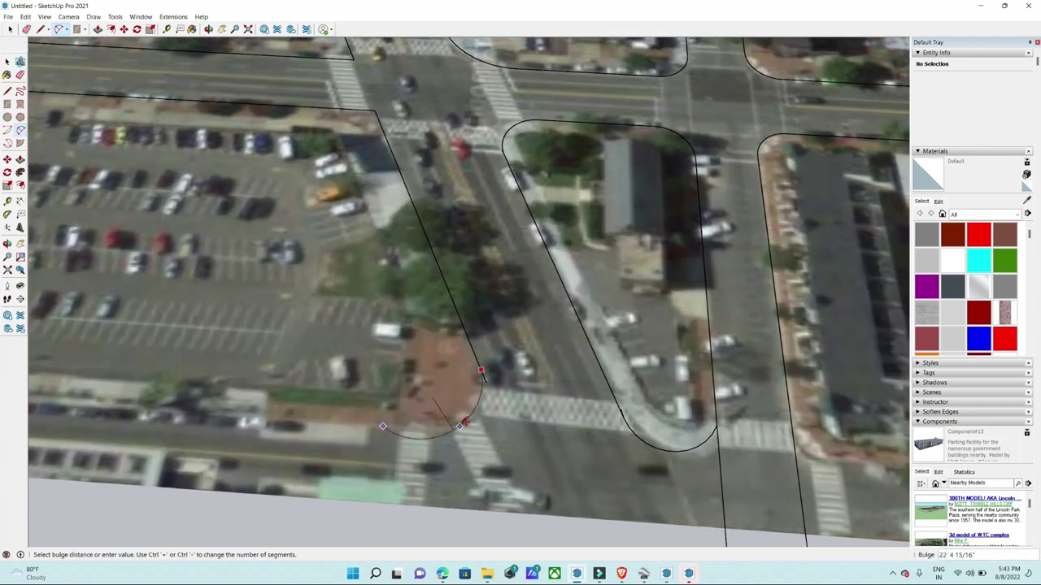
click(462, 419)
scroll(460, 420, down, 1)
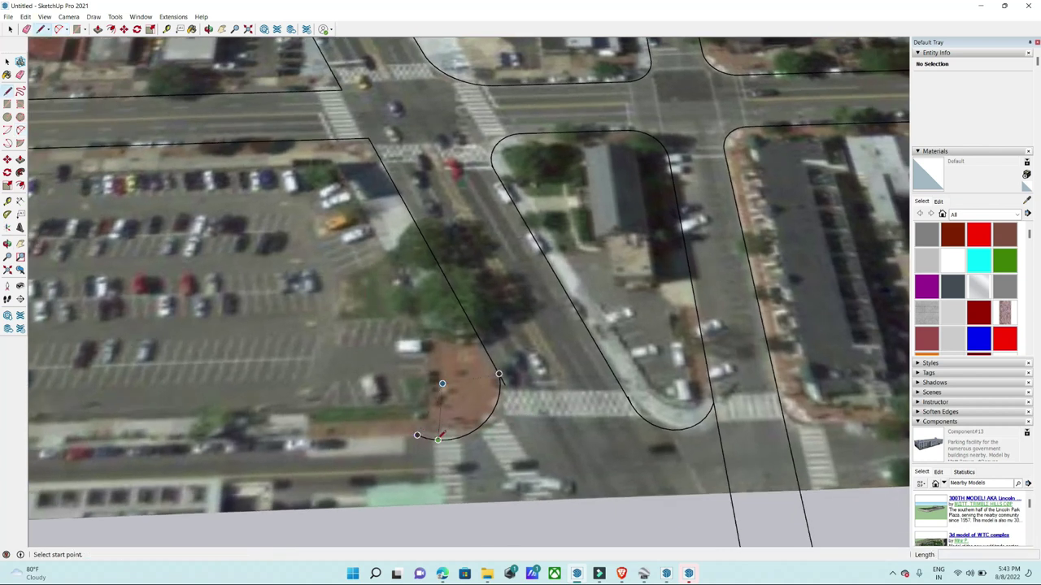
Trace the lot's southern curb with a line running west to the map's left edge.
click(416, 435)
scroll(417, 435, down, 5)
scroll(325, 423, down, 1)
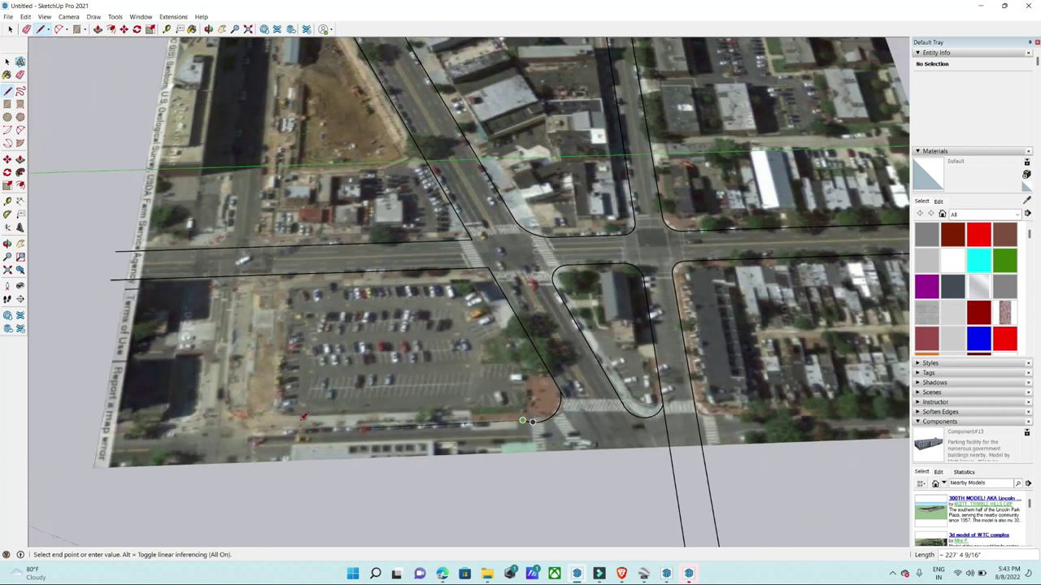
scroll(248, 428, up, 3)
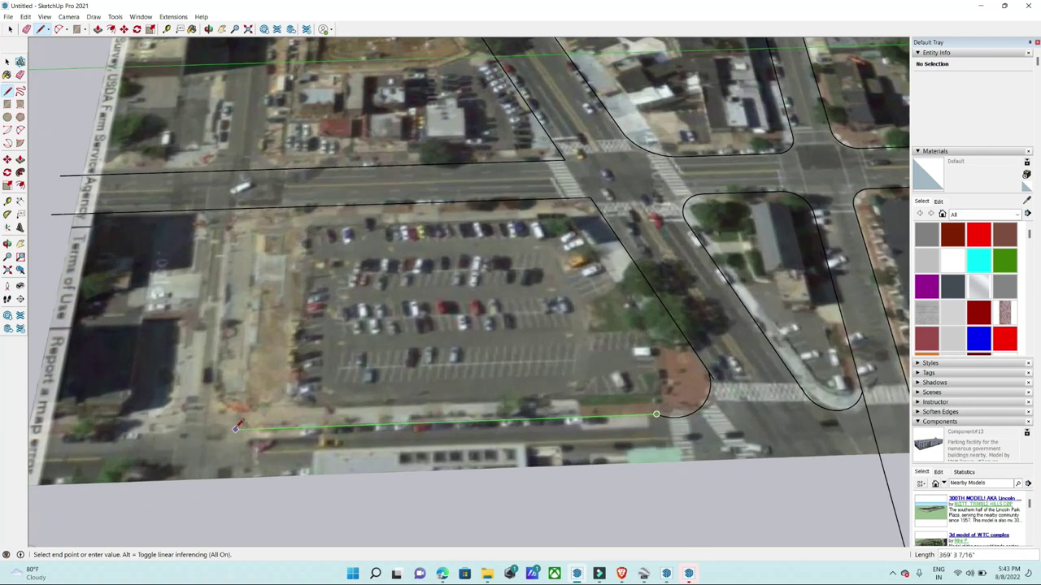
click(34, 435)
scroll(281, 235, up, 2)
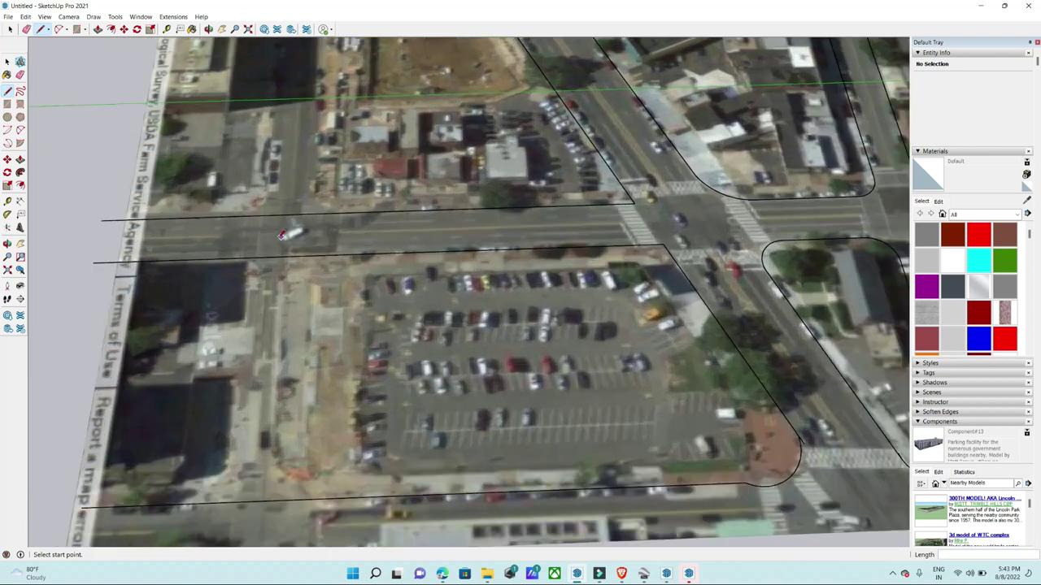
click(285, 256)
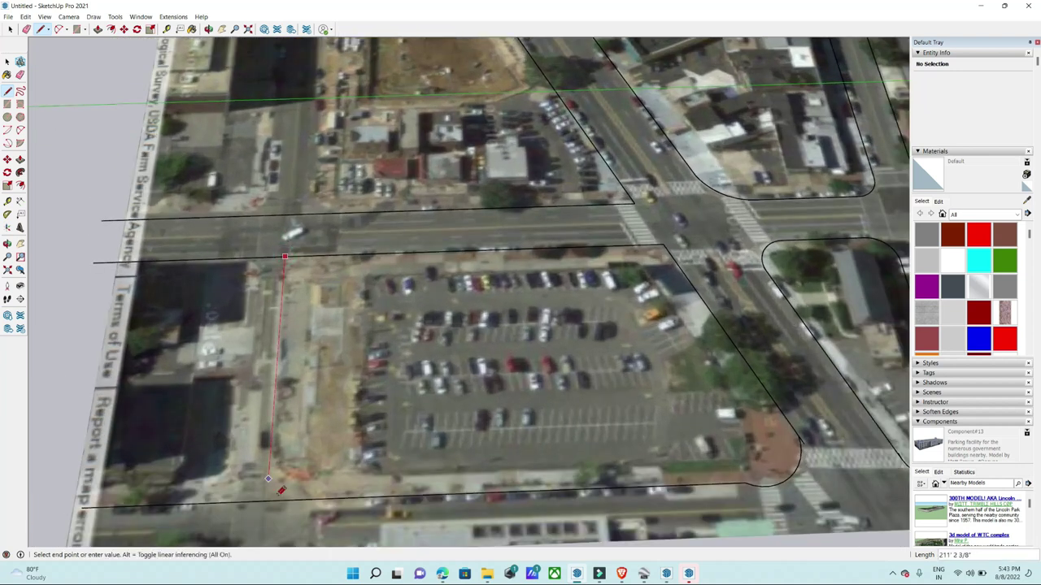
Close the lot outline with edges, then delete the large white face and the narrow left strip face.
click(268, 499)
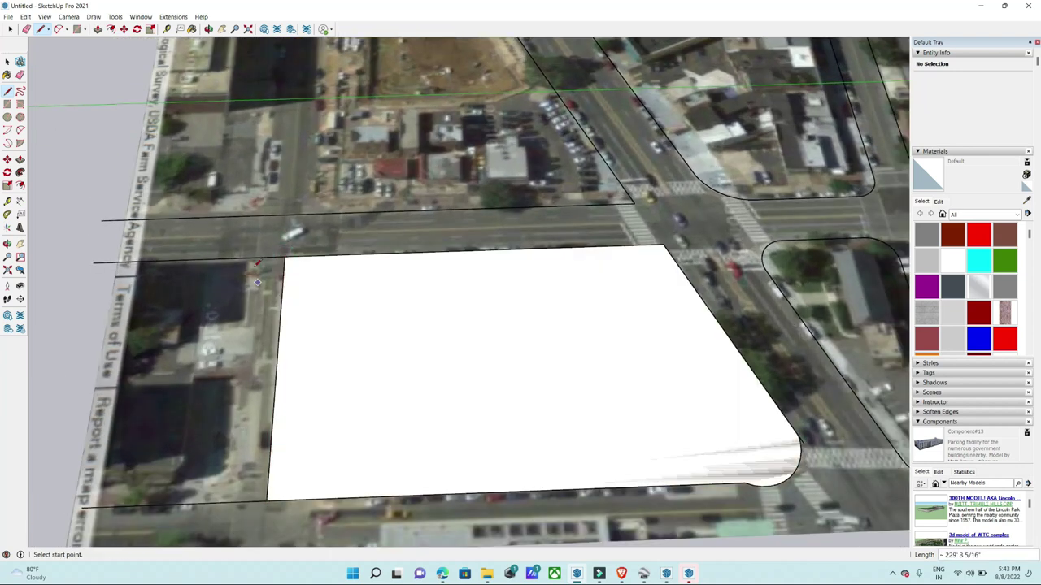
click(260, 256)
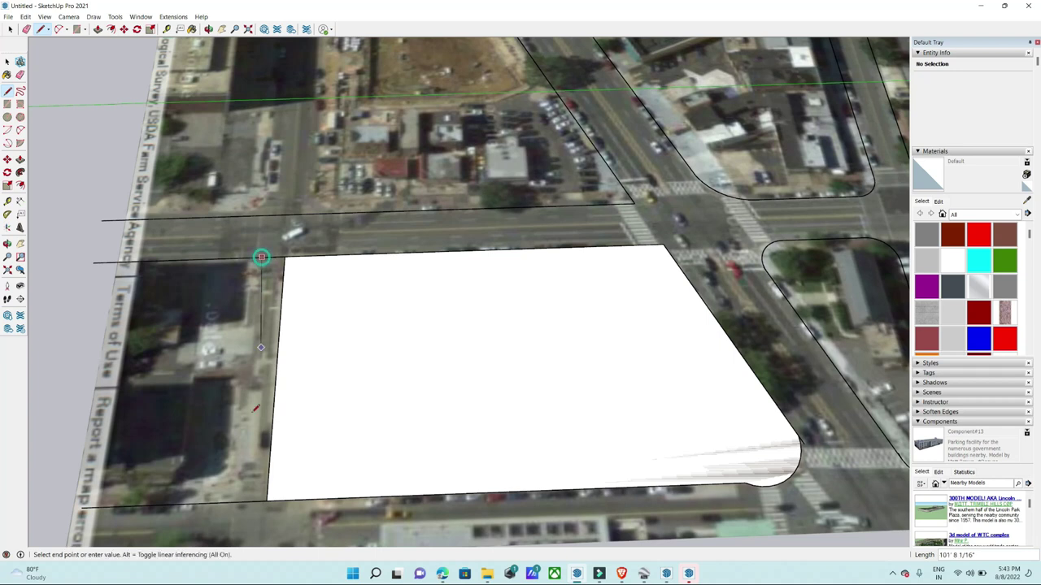
click(234, 502)
key(space)
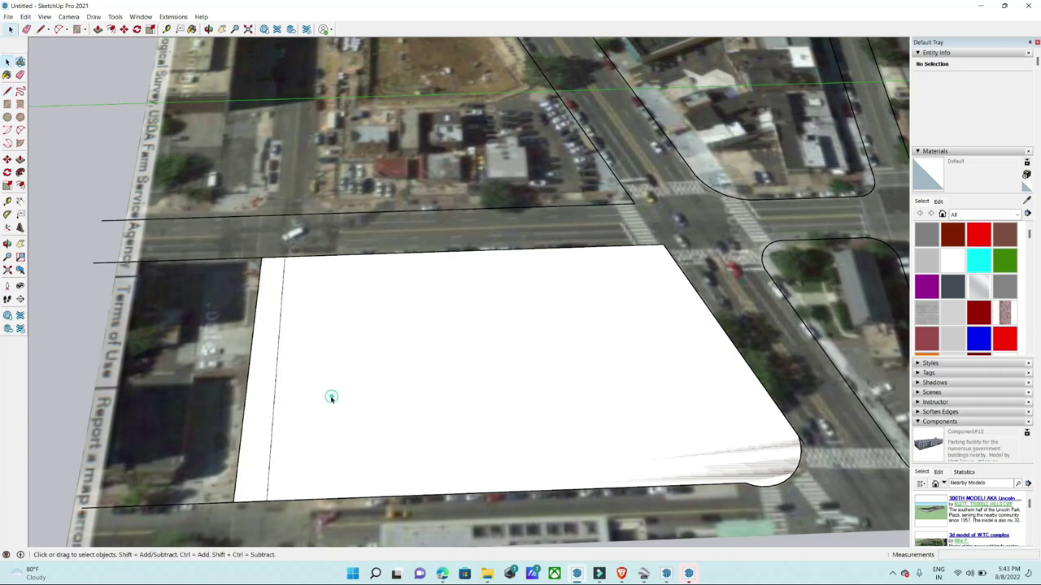
click(331, 397)
shift+click(264, 398)
key(Delete)
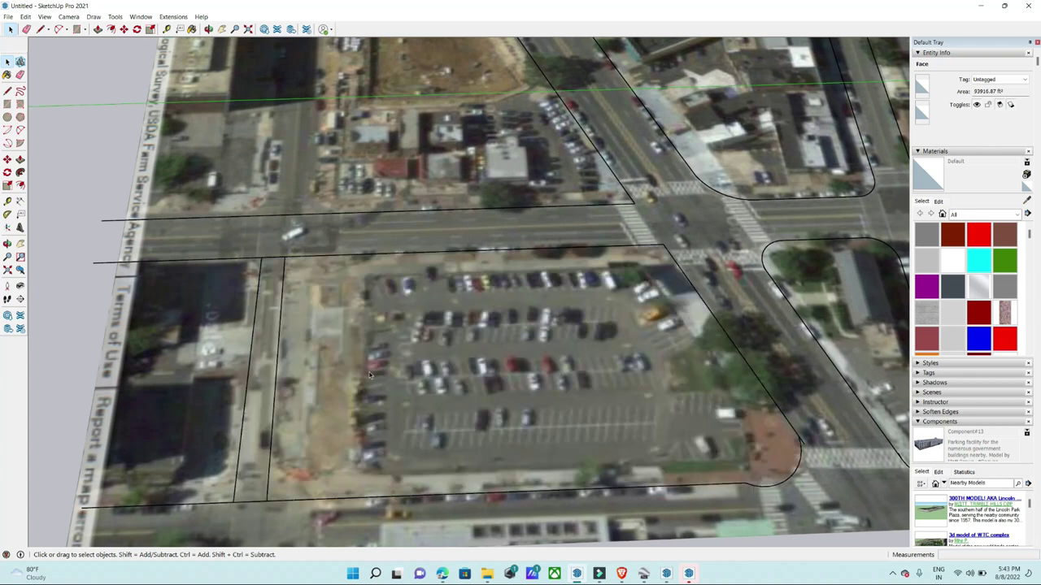
Start an arc from the lot's left edge to the bottom edge, then cancel it.
scroll(263, 507, up, 3)
key(a)
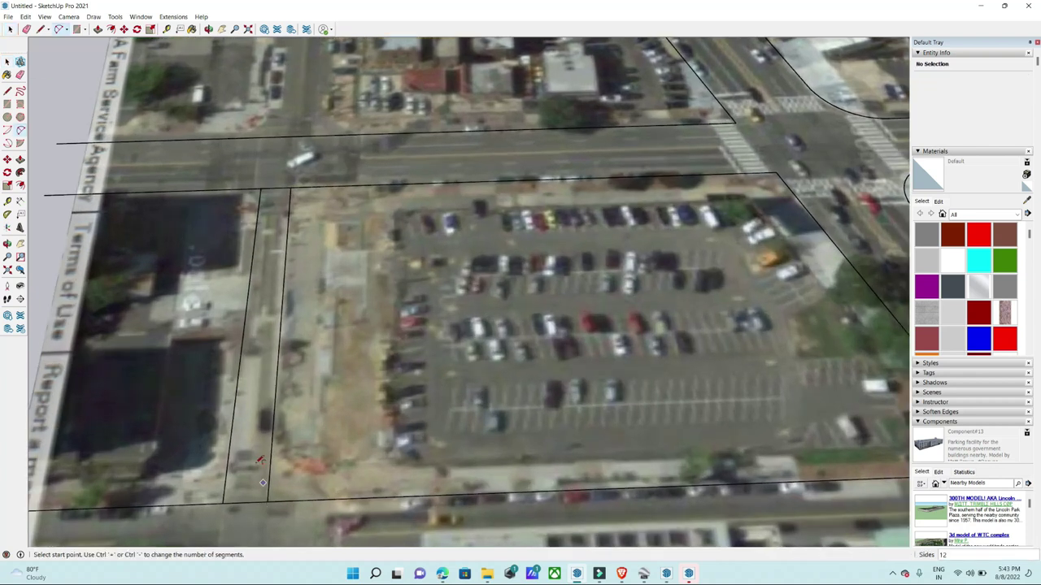
scroll(271, 447, up, 2)
click(274, 425)
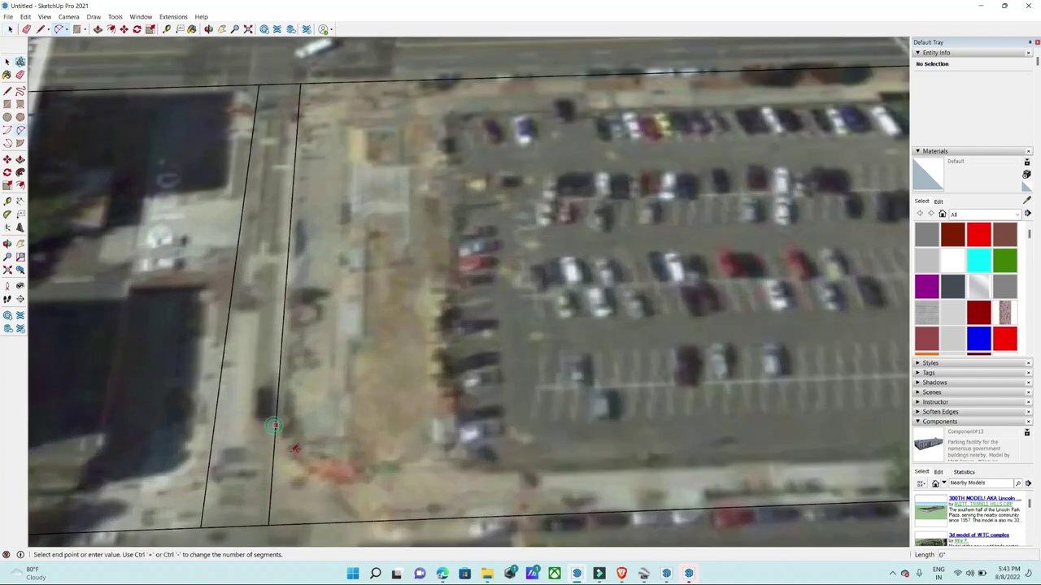
click(375, 519)
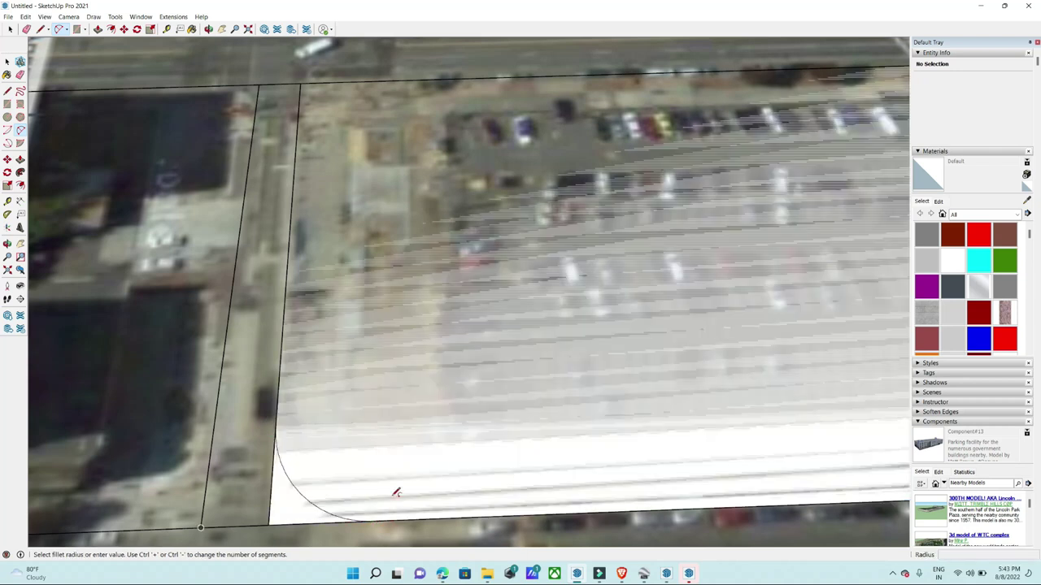
middle_drag(396, 491, 280, 493)
key(space)
Erase the leftover vertical edge beside the lot.
click(257, 432)
key(m)
key(e)
click(259, 397)
Draw a vertical edge between the bottom and top road lines, then round the curb corner with an arc.
key(l)
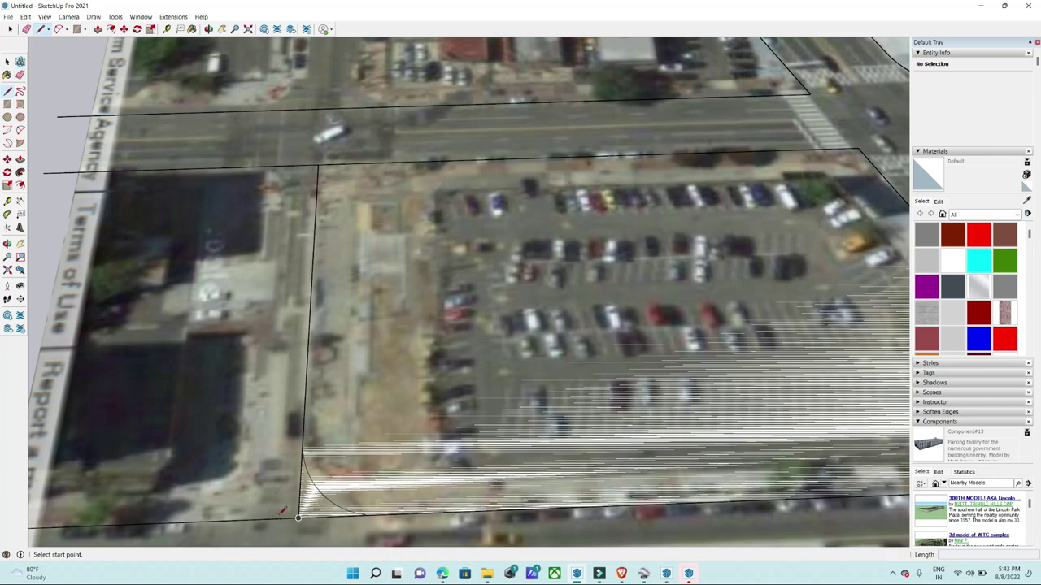
click(269, 518)
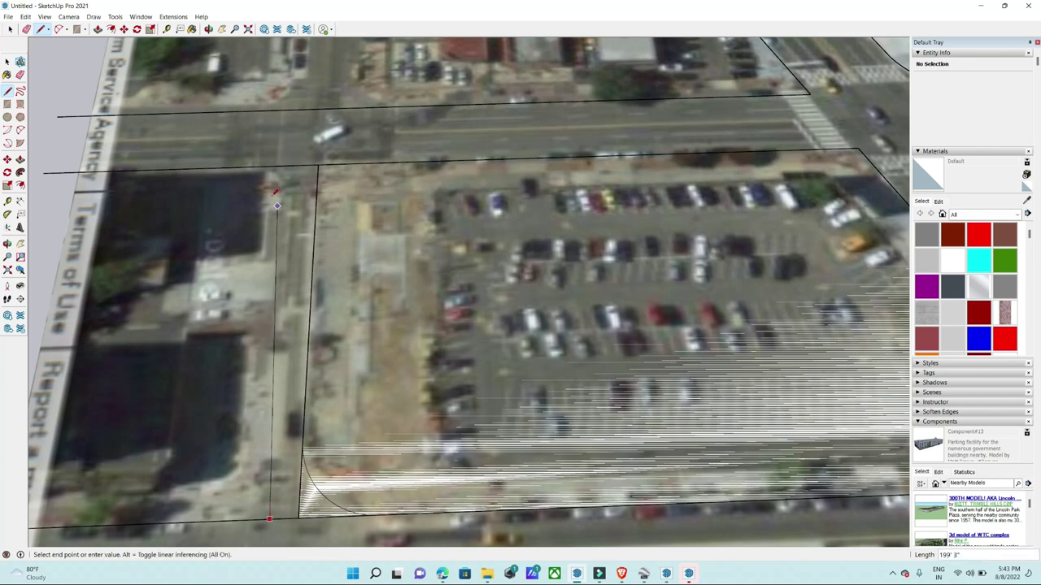
click(269, 170)
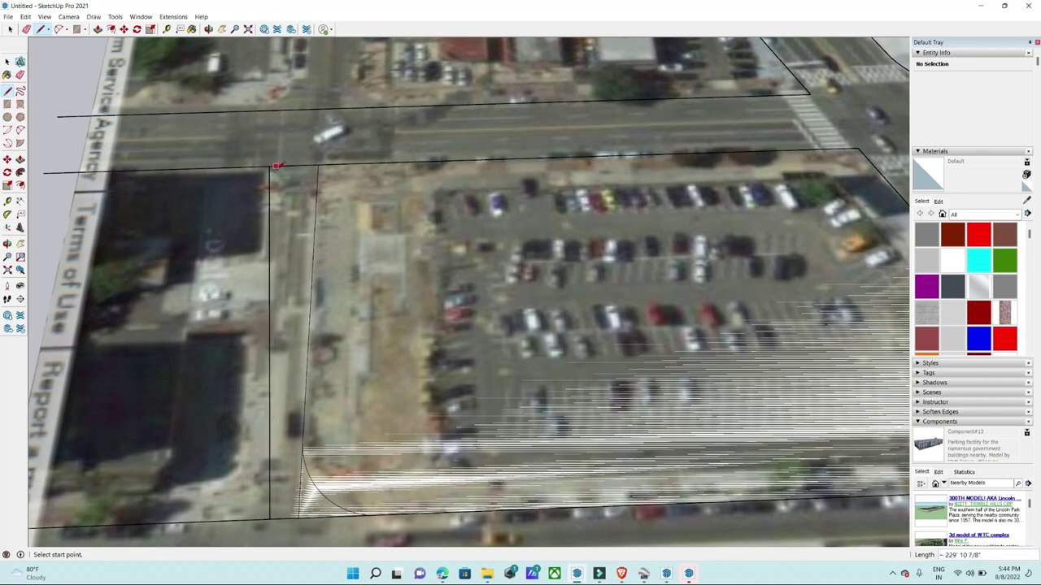
mouse_move(323, 426)
middle_down()
mouse_move(311, 430)
mouse_move(330, 439)
middle_up()
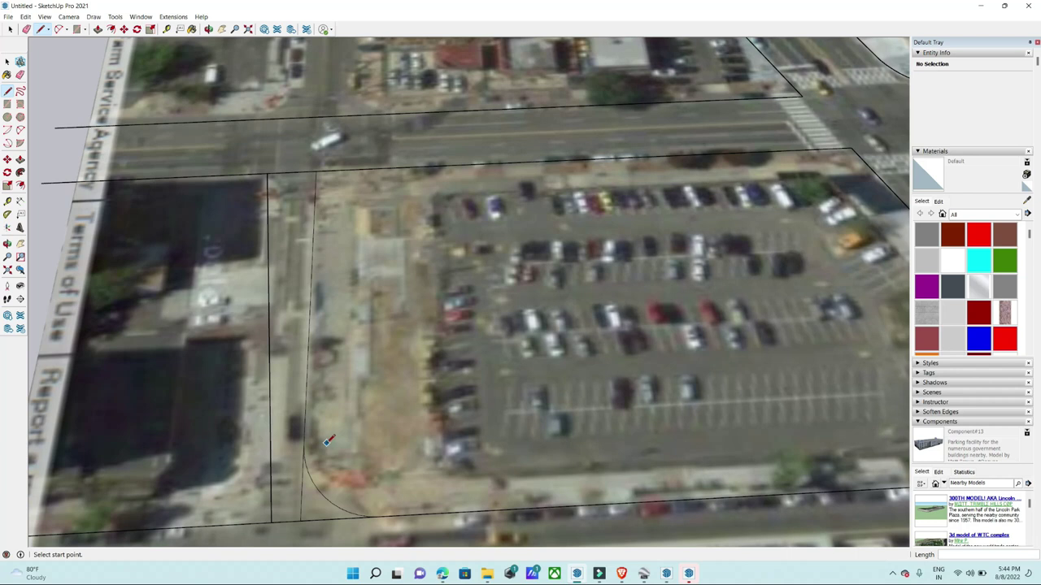
key(a)
click(271, 438)
click(219, 524)
click(219, 524)
Select the face beneath the road lines and orbit out to view the whole site.
key(e)
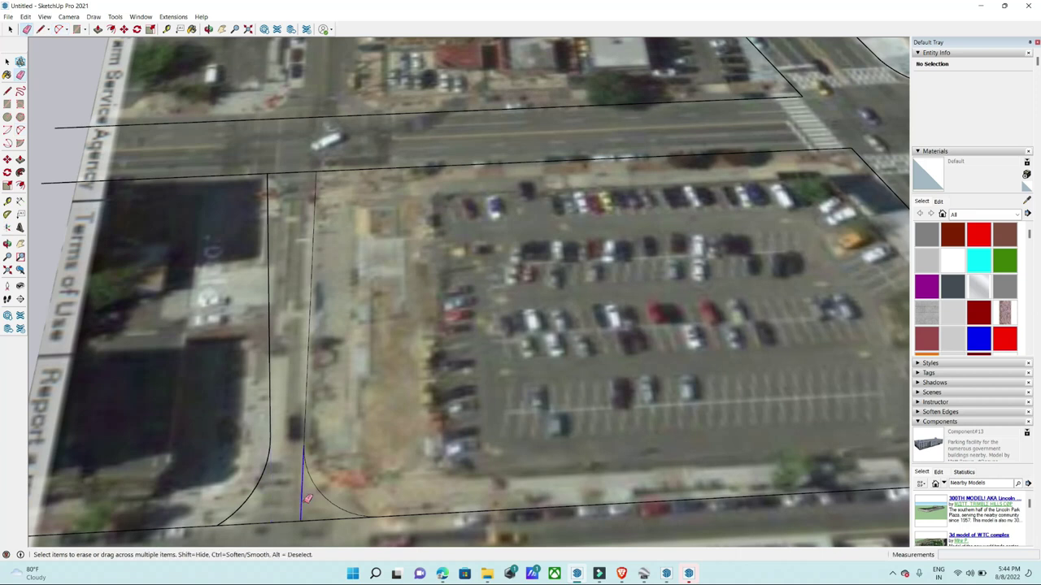
key(space)
click(298, 376)
mouse_move(297, 376)
middle_down()
mouse_move(306, 309)
mouse_move(265, 432)
middle_up()
key(e)
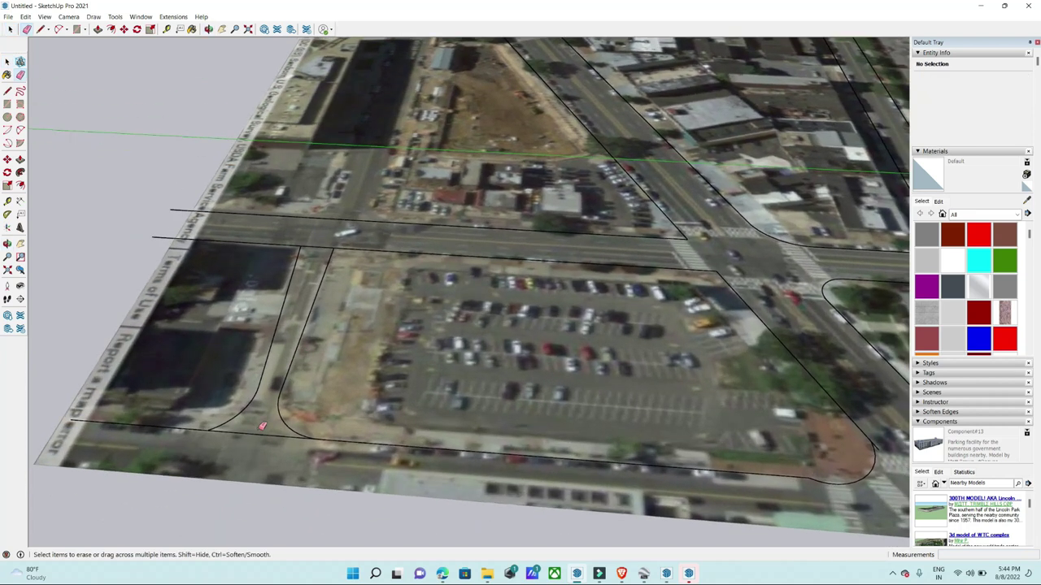
mouse_move(315, 254)
middle_down()
mouse_move(491, 297)
mouse_move(651, 281)
middle_up()
key(space)
Hide the Google Earth snapshot and zoom in on the road outlines.
right_click(651, 281)
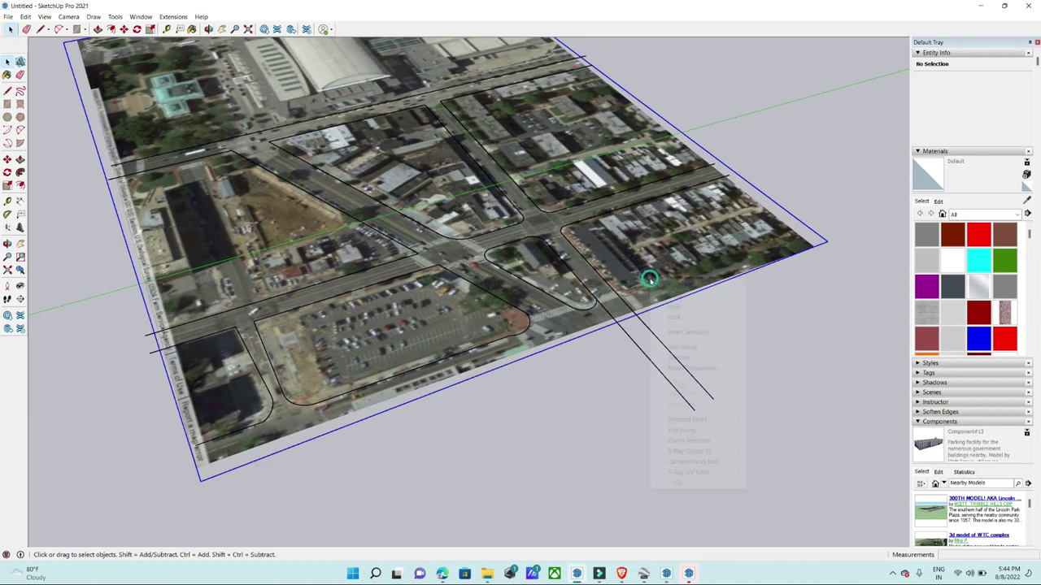
click(672, 307)
mouse_move(597, 318)
middle_down()
mouse_move(351, 260)
mouse_move(318, 304)
middle_up()
scroll(439, 328, up, 3)
scroll(439, 327, up, 2)
scroll(463, 334, up, 2)
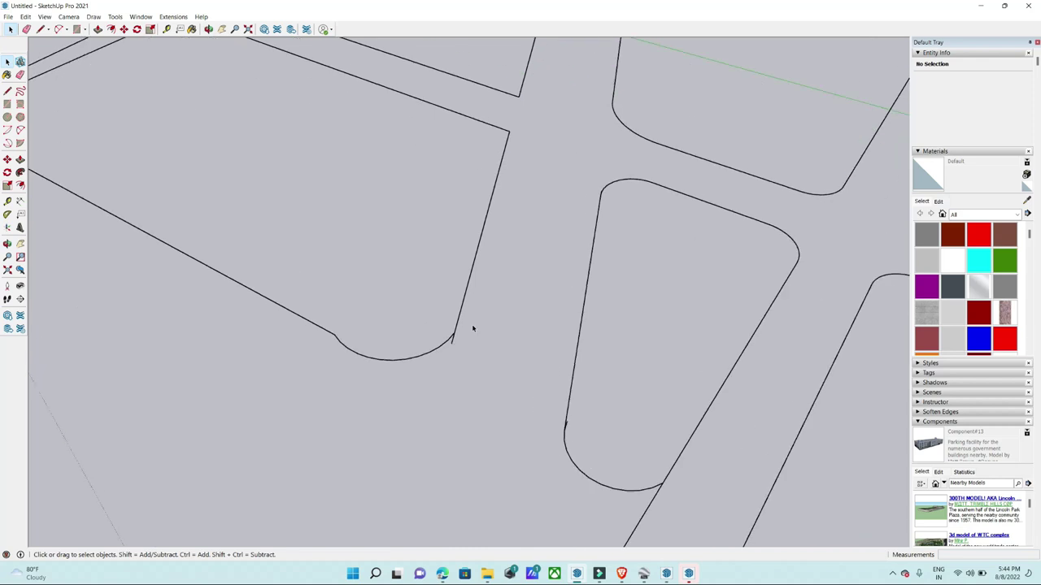
key(e)
scroll(464, 333, up, 1)
middle_drag(457, 342, 388, 373)
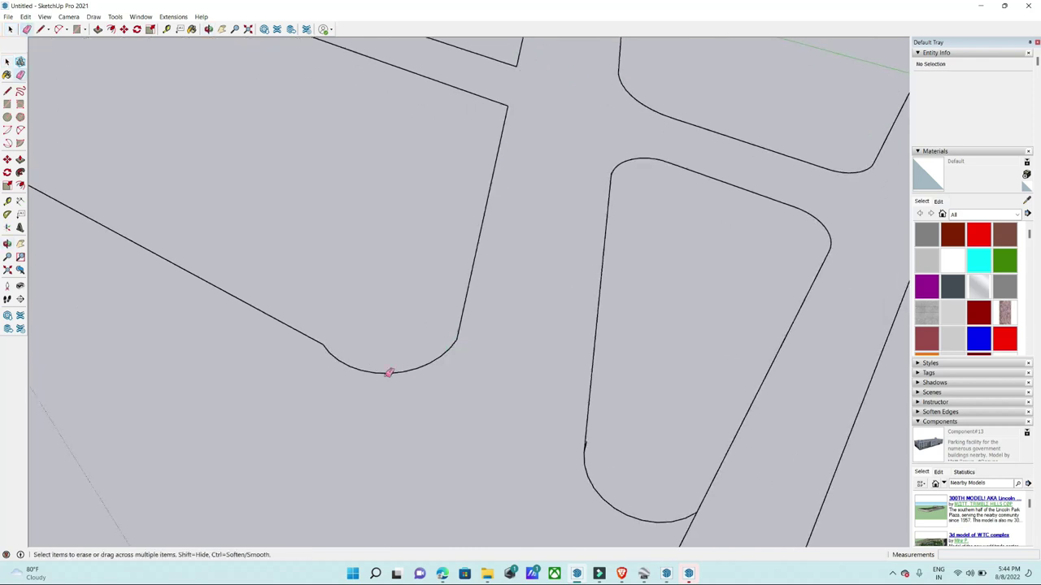
Fillet the block corner with a 2 Point Arc and delete the unwanted white face it creates.
key(a)
click(303, 336)
double_click(465, 311)
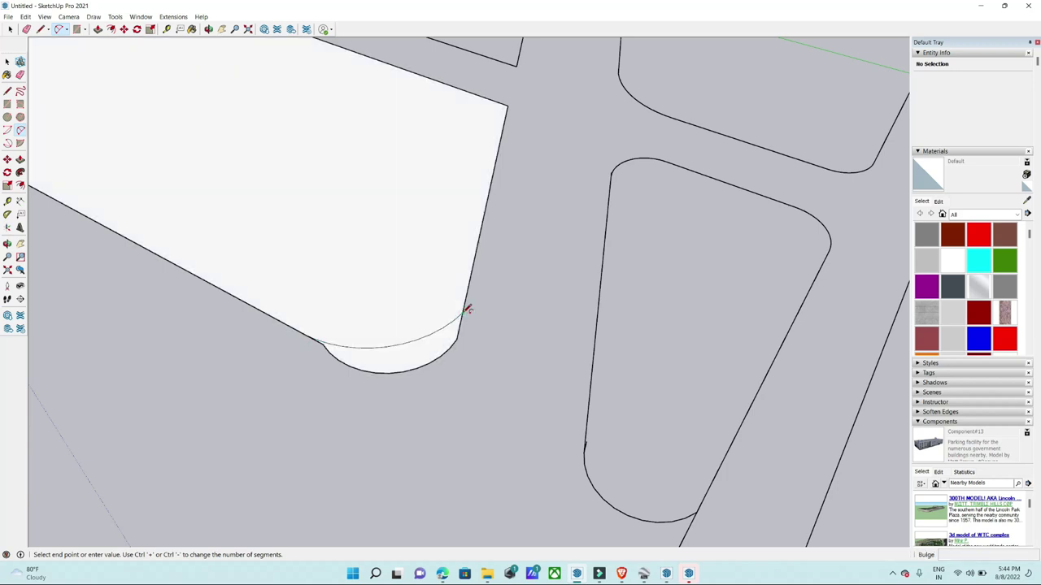
key(space)
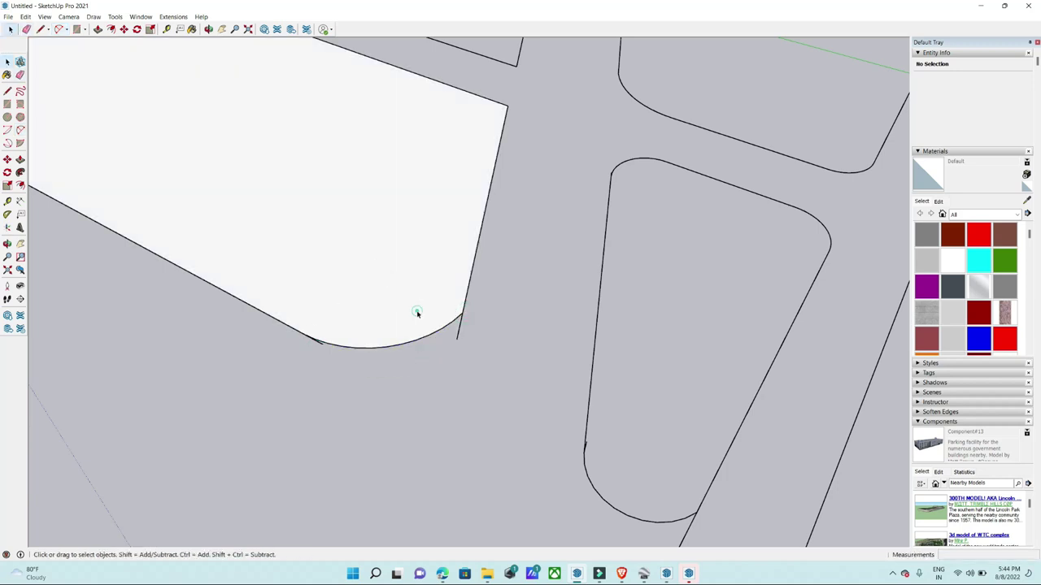
click(416, 312)
key(Delete)
Zoom and orbit around the road network to inspect the outlines.
key(e)
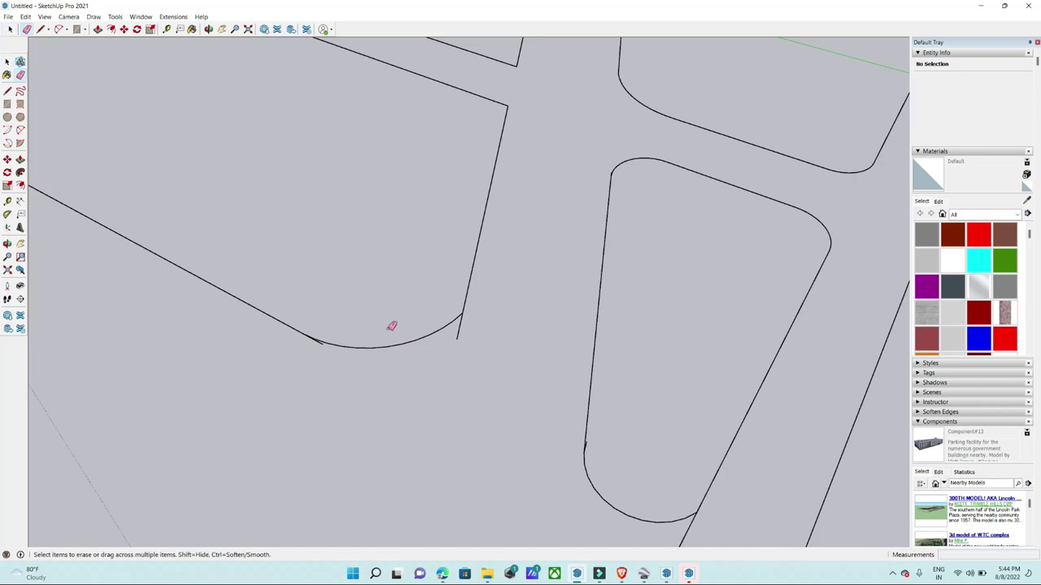
scroll(497, 312, down, 3)
scroll(622, 333, up, 3)
scroll(615, 323, up, 2)
scroll(614, 322, down, 2)
scroll(550, 366, down, 2)
scroll(529, 333, down, 2)
scroll(417, 163, up, 2)
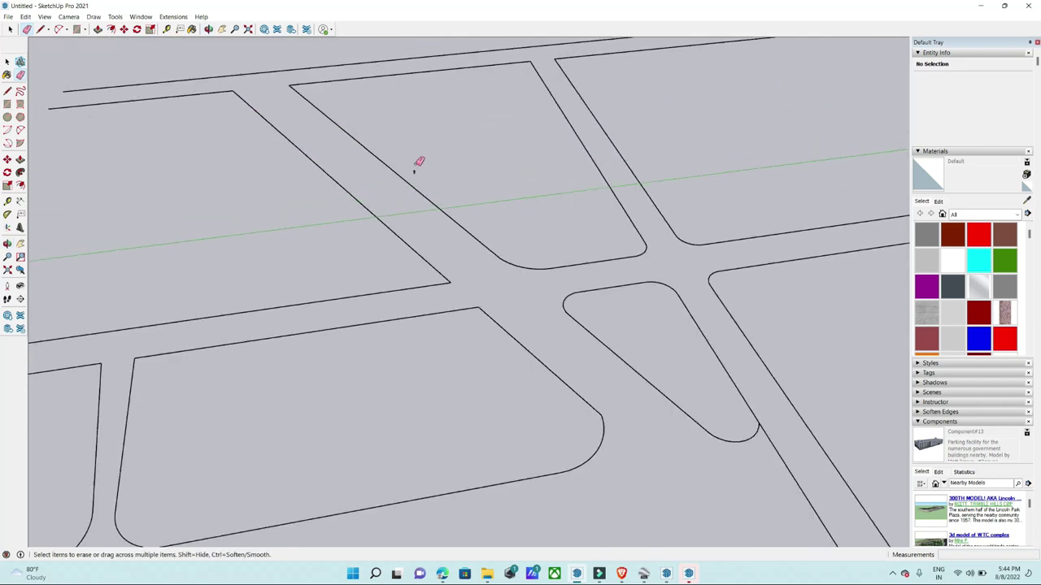
scroll(417, 171, down, 3)
scroll(446, 168, down, 3)
mouse_move(521, 268)
middle_down()
mouse_move(271, 186)
mouse_move(479, 221)
mouse_move(434, 249)
mouse_move(439, 277)
middle_up()
key(e)
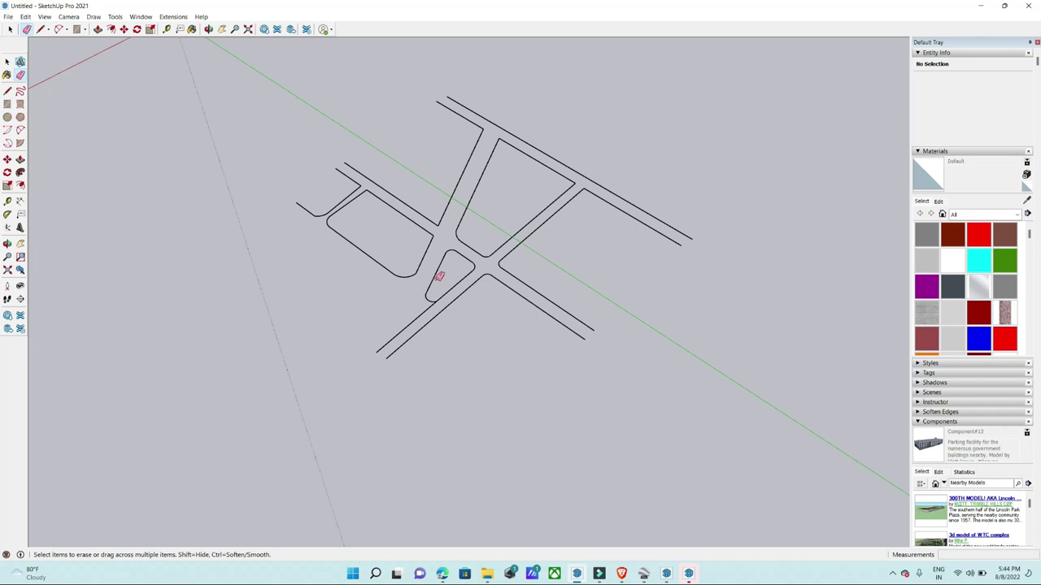
scroll(558, 298, up, 2)
Check the top road ends with the Line tool, then triple-click to select all connected parcel faces.
key(l)
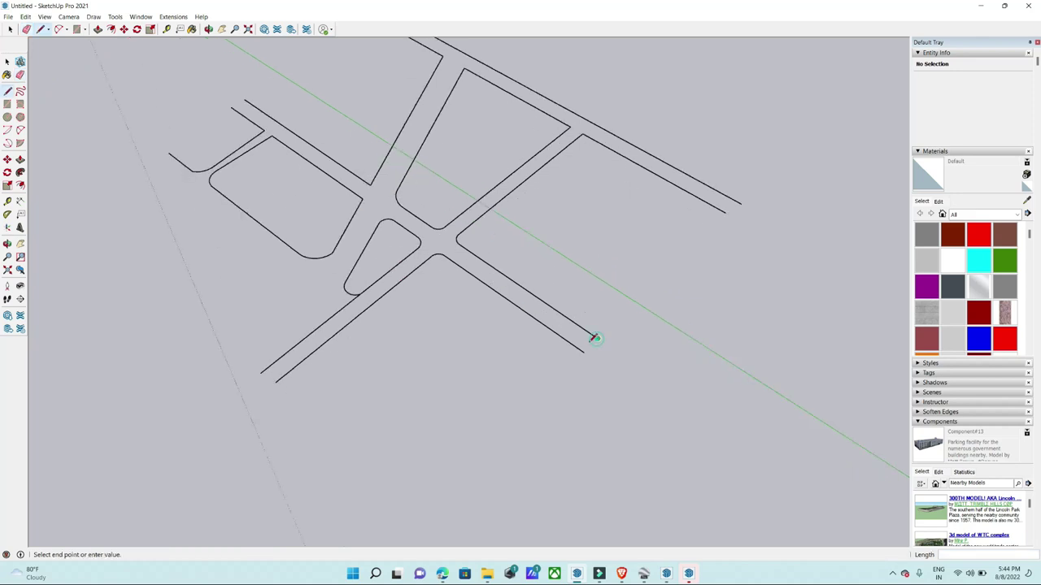
click(584, 351)
key(Escape)
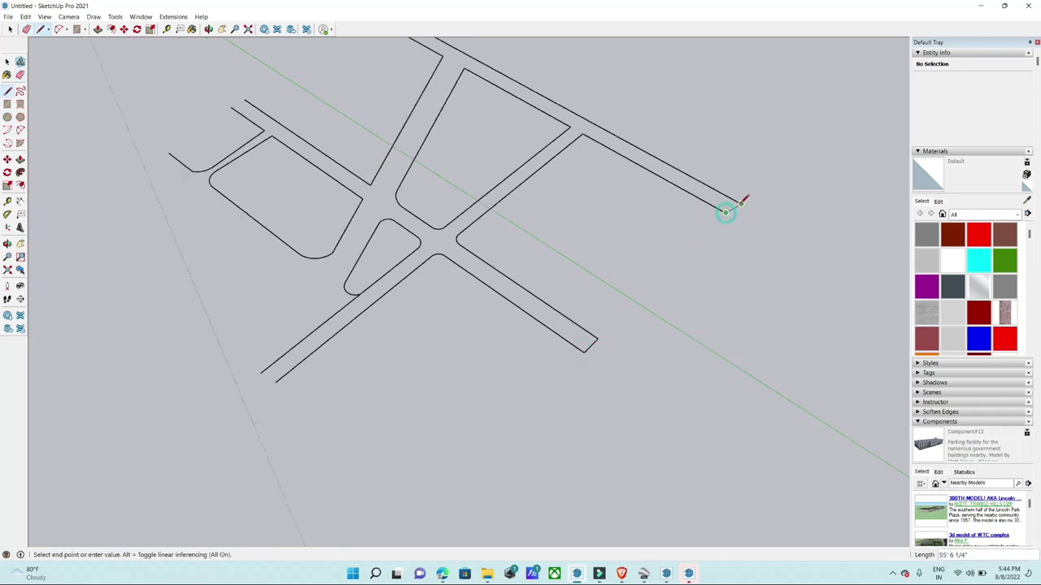
click(724, 210)
middle_drag(724, 210, 476, 81)
key(Escape)
scroll(475, 82, up, 2)
click(478, 63)
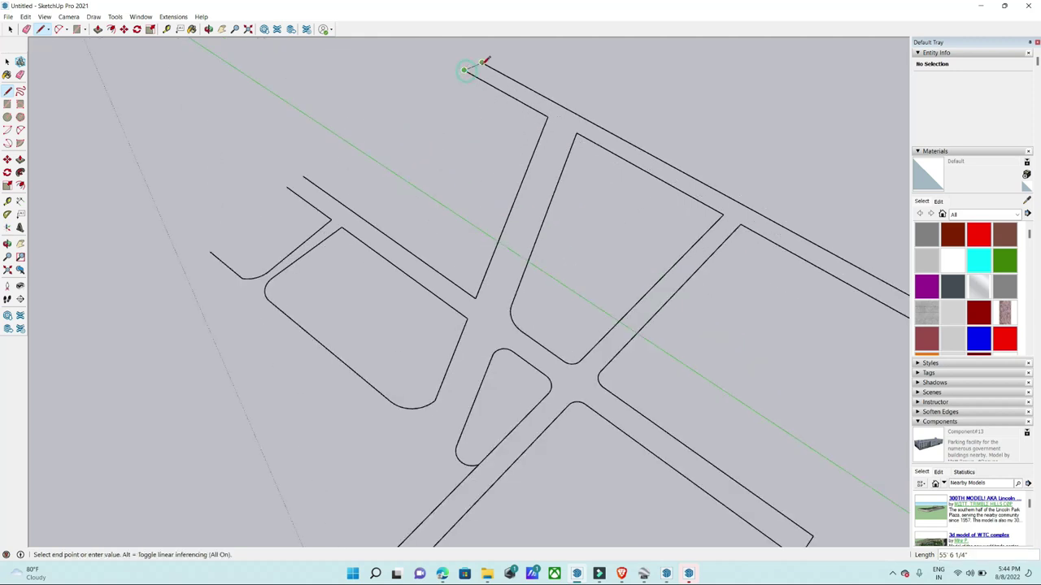
key(Escape)
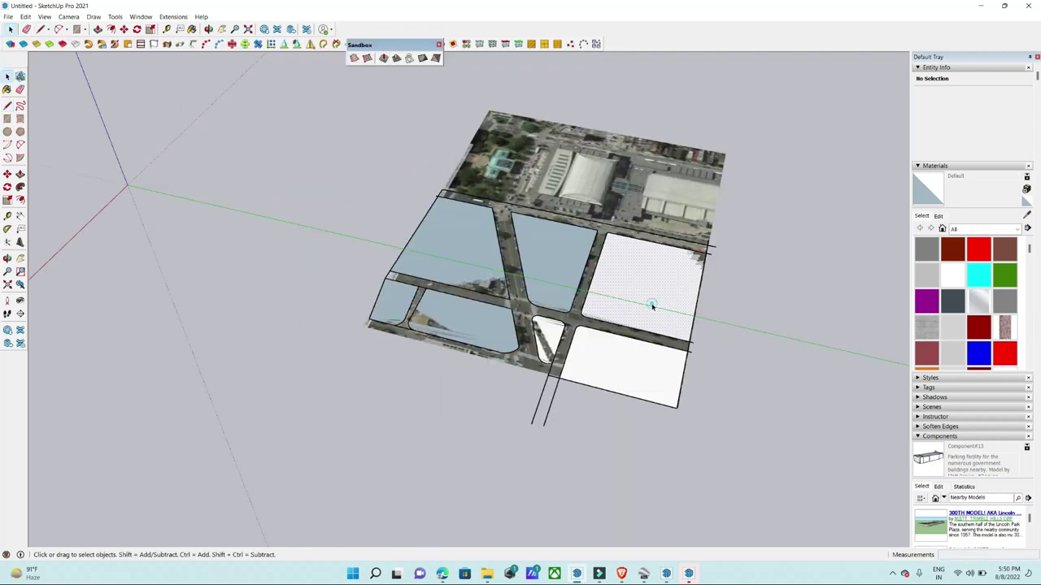
triple_click(650, 309)
middle_drag(648, 309, 648, 328)
Move the selected parcel and road faces straight up along the blue axis above the aerial photo.
key(m)
scroll(648, 328, up, 2)
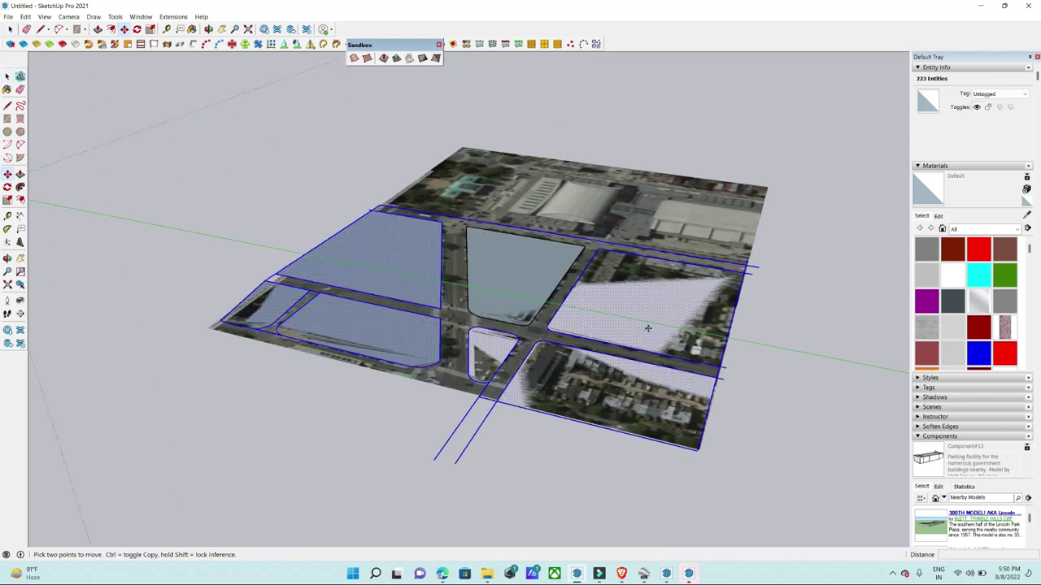
click(648, 328)
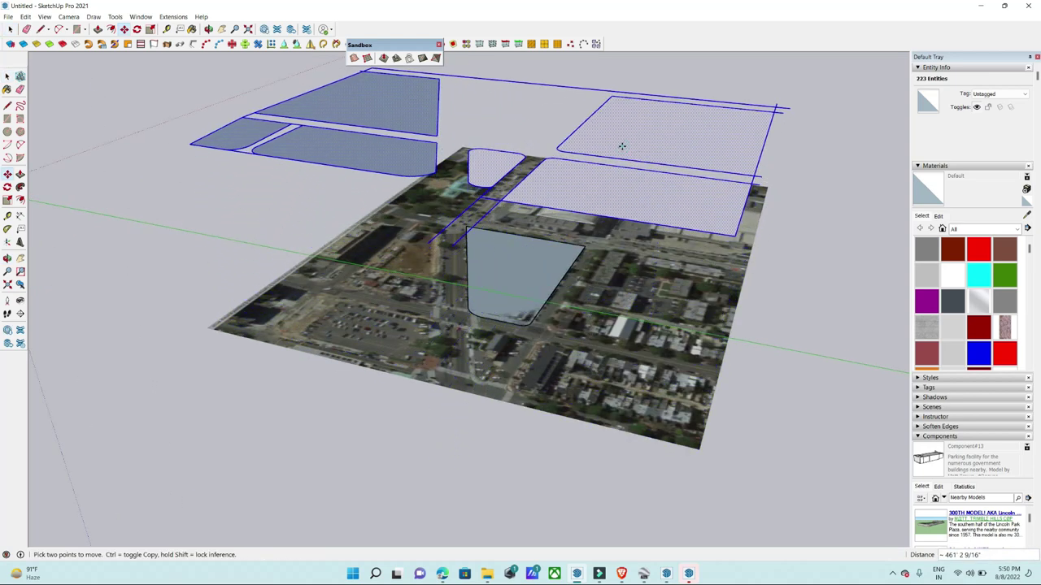
key(Escape)
key(space)
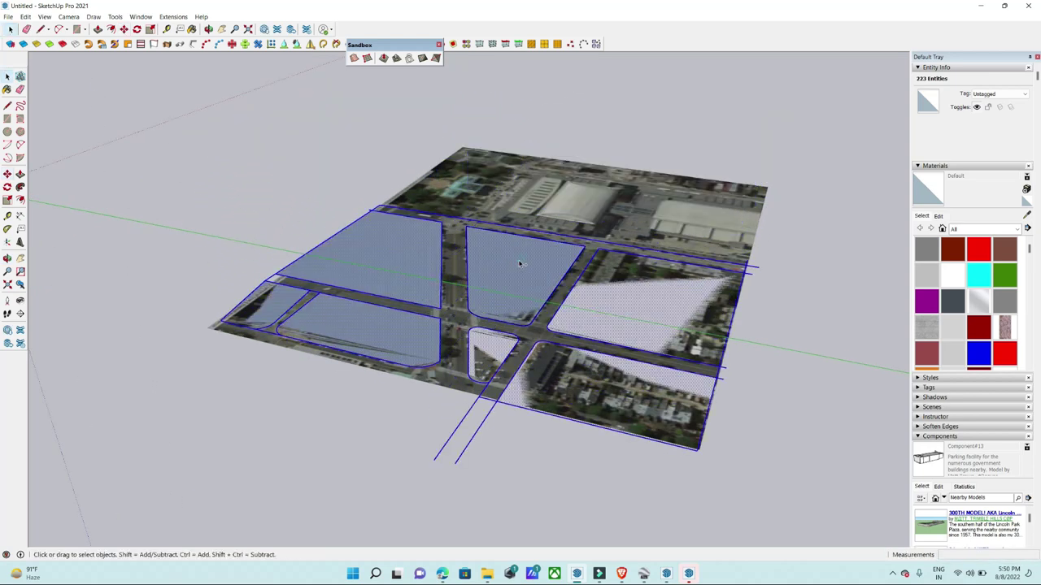
key(m)
click(691, 327)
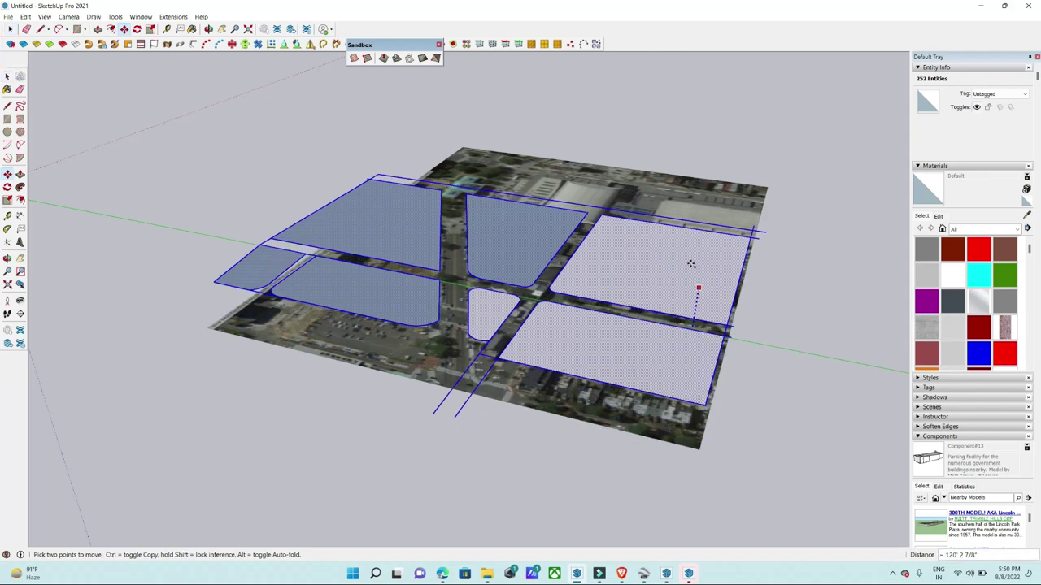
mouse_move(671, 158)
middle_down()
mouse_move(620, 324)
mouse_move(551, 193)
mouse_move(585, 89)
mouse_move(567, 339)
mouse_move(592, 399)
mouse_move(579, 420)
mouse_move(552, 377)
middle_up()
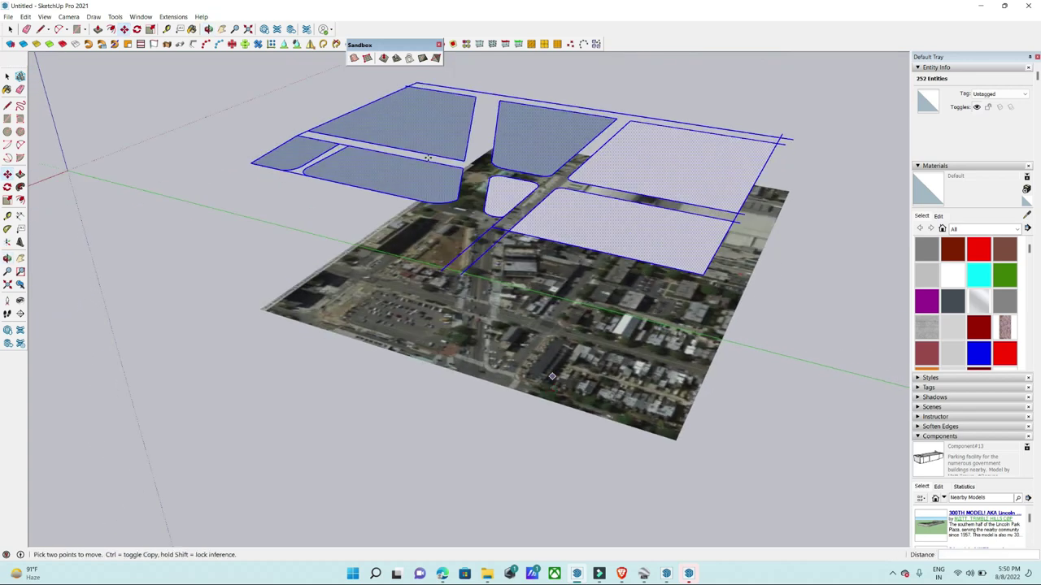
mouse_move(545, 285)
middle_down()
mouse_move(553, 244)
mouse_move(561, 268)
mouse_move(530, 358)
middle_up()
scroll(527, 350, up, 3)
key(space)
click(523, 342)
Turn on Show Terrain from File > Geo-location.
scroll(523, 342, down, 3)
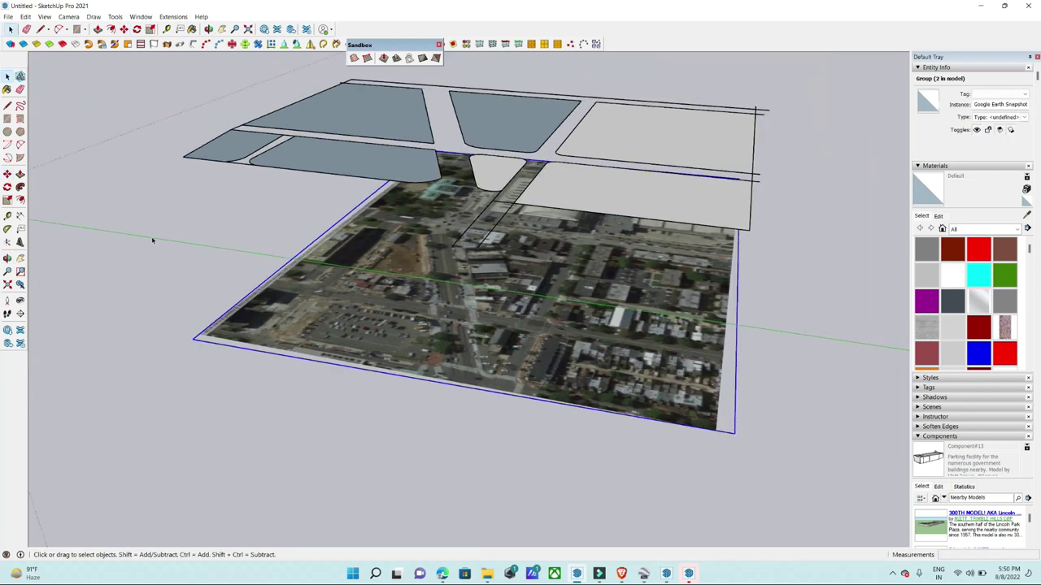
click(8, 16)
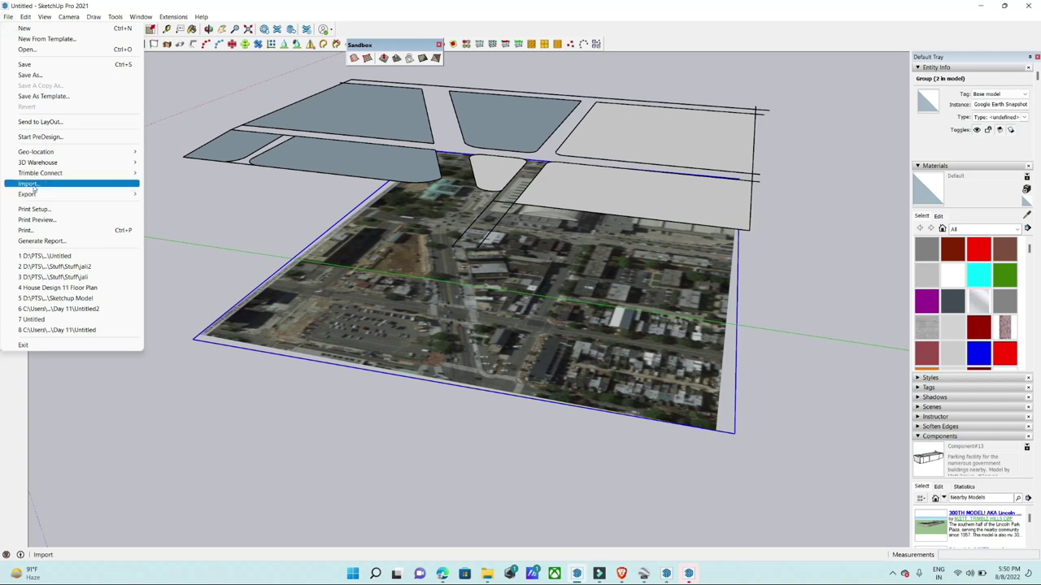
mouse_move(36, 152)
click(159, 174)
Orbit to a low overview and triple-click to select the entire raised block model.
middle_drag(390, 249, 162, 252)
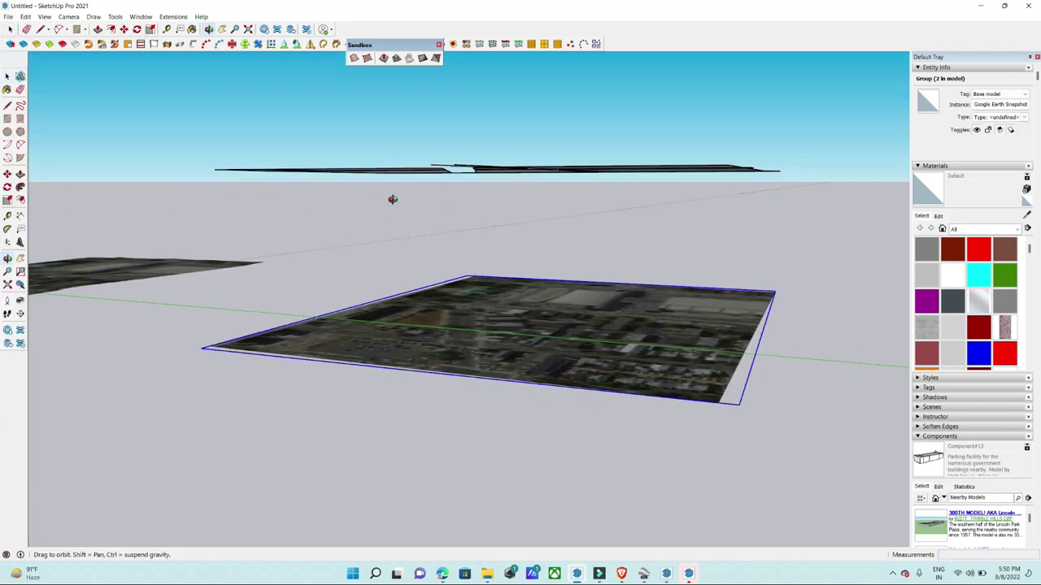
scroll(163, 252, up, 3)
scroll(266, 281, up, 3)
mouse_move(266, 281)
middle_down()
mouse_move(262, 123)
mouse_move(347, 100)
mouse_move(507, 144)
mouse_move(488, 268)
middle_up()
scroll(488, 268, down, 3)
scroll(646, 309, up, 3)
triple_click(646, 309)
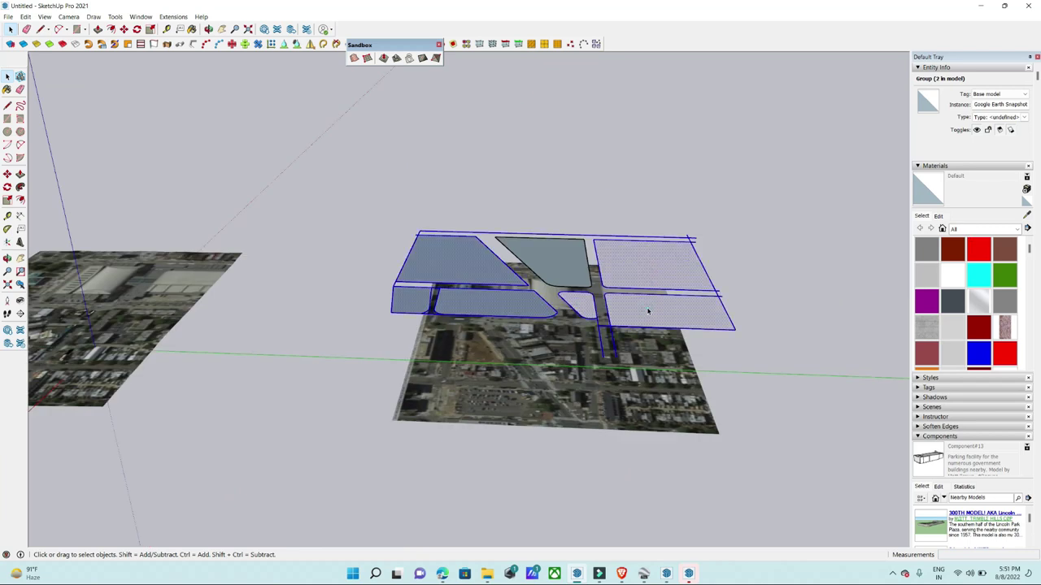
Copy the raised block faces with Move plus Ctrl and place the copy at the terrain tile's corner.
key(m)
click(719, 435)
key(ctrl)
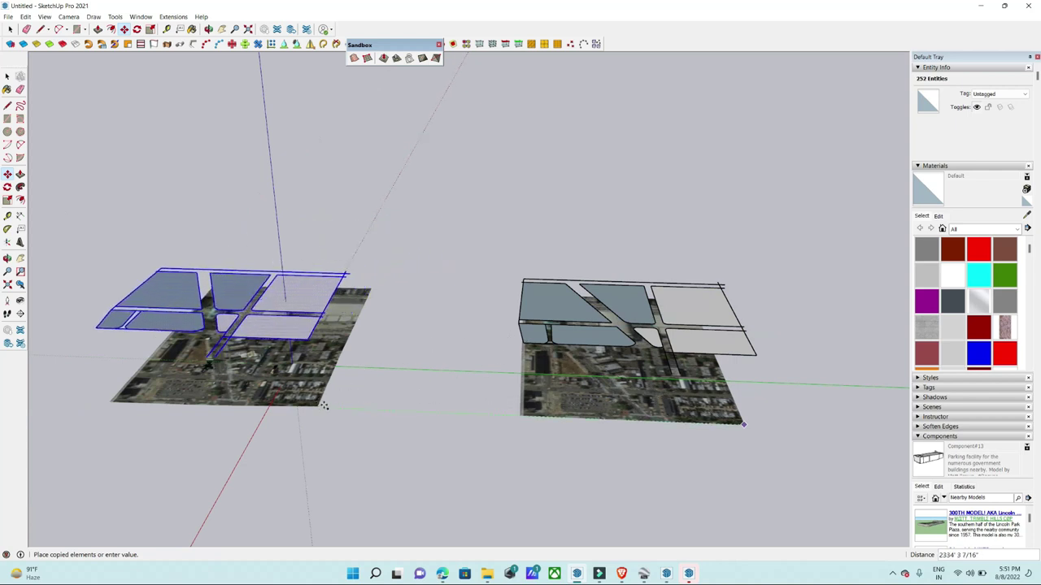
scroll(319, 404, up, 3)
scroll(317, 414, up, 2)
scroll(313, 412, up, 2)
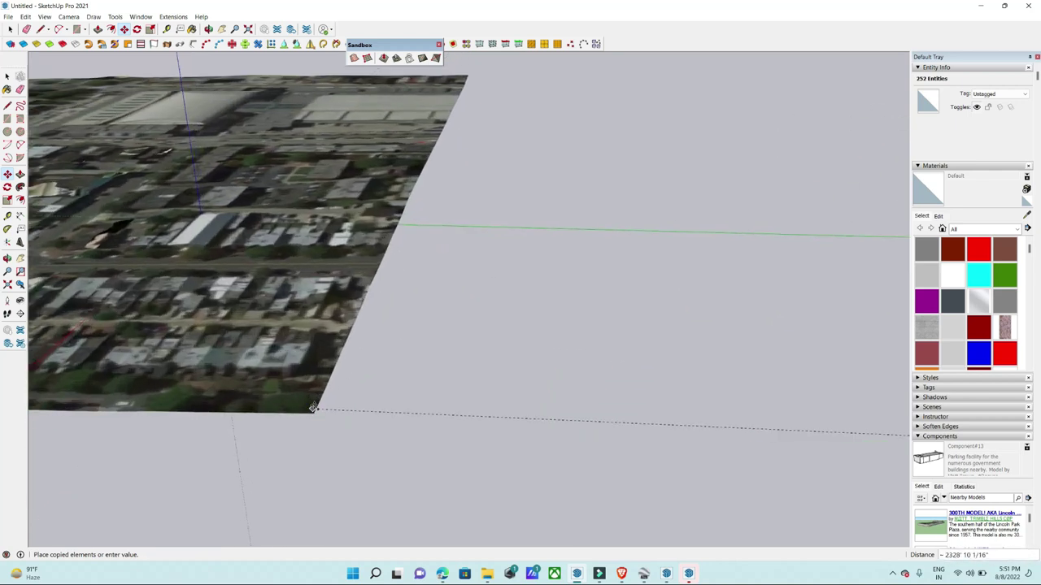
scroll(314, 418, up, 1)
click(316, 420)
scroll(497, 393, down, 2)
scroll(509, 409, down, 2)
scroll(455, 366, down, 2)
Select the block model and tile groups, choose an option from the left tile's context menu, and orbit to check.
mouse_move(390, 318)
middle_down()
mouse_move(244, 186)
mouse_move(453, 414)
mouse_move(415, 360)
mouse_move(599, 360)
middle_up()
shift+click(731, 269)
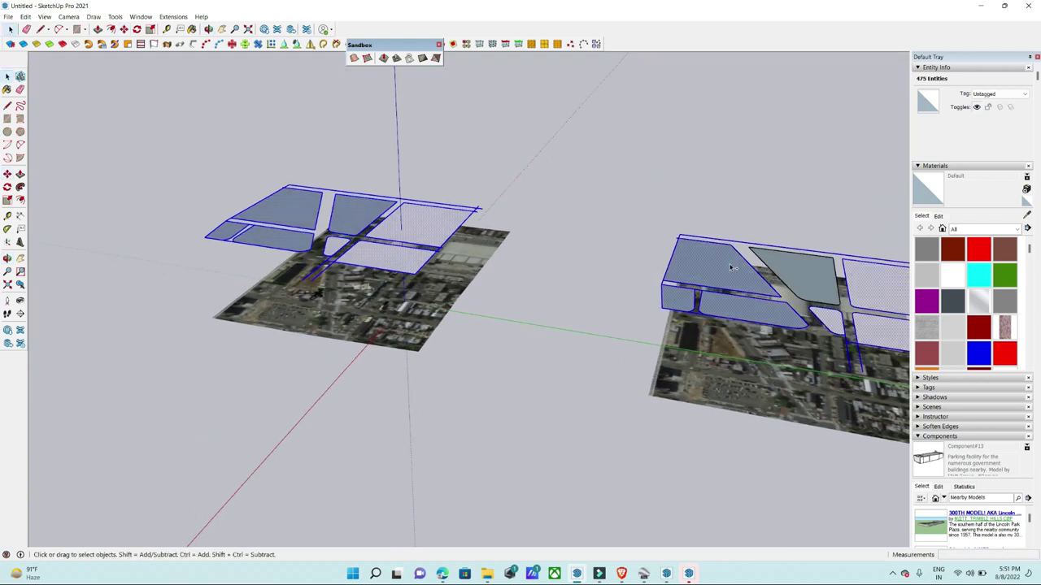
click(398, 298)
click(690, 367)
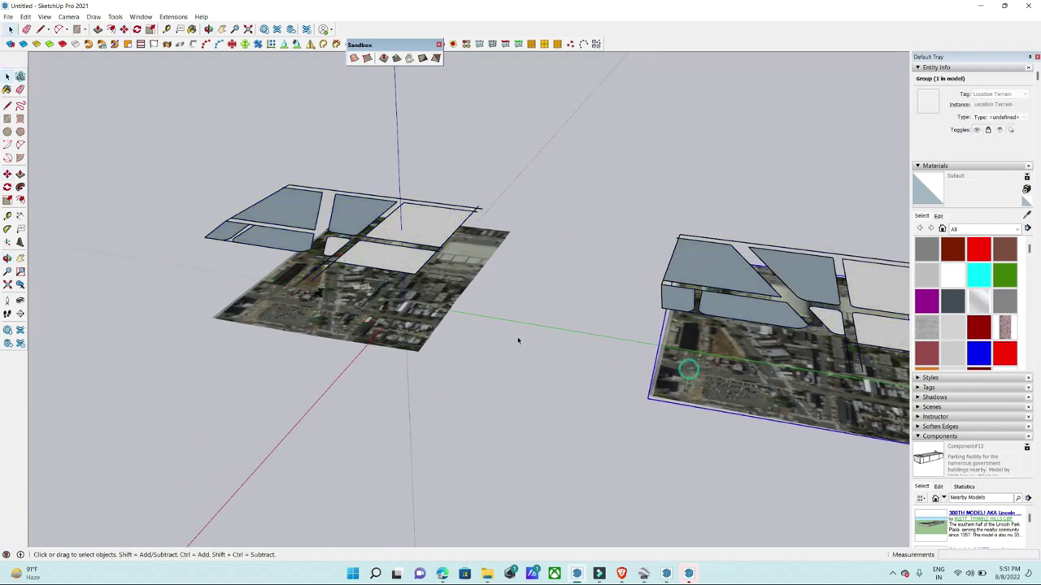
right_click(391, 316)
click(439, 353)
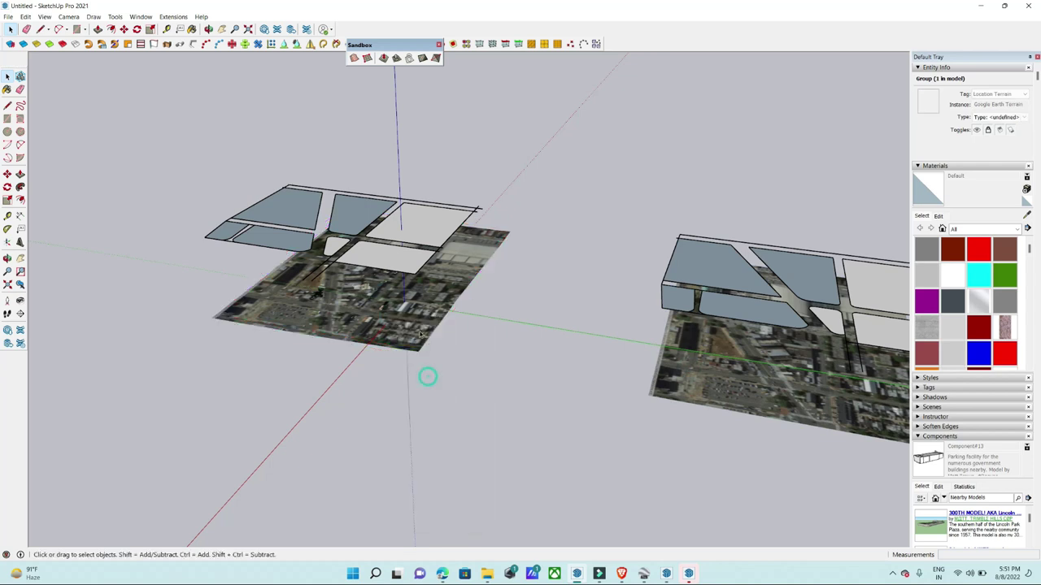
key(m)
key(space)
scroll(549, 329, up, 2)
middle_drag(435, 194, 193, 213)
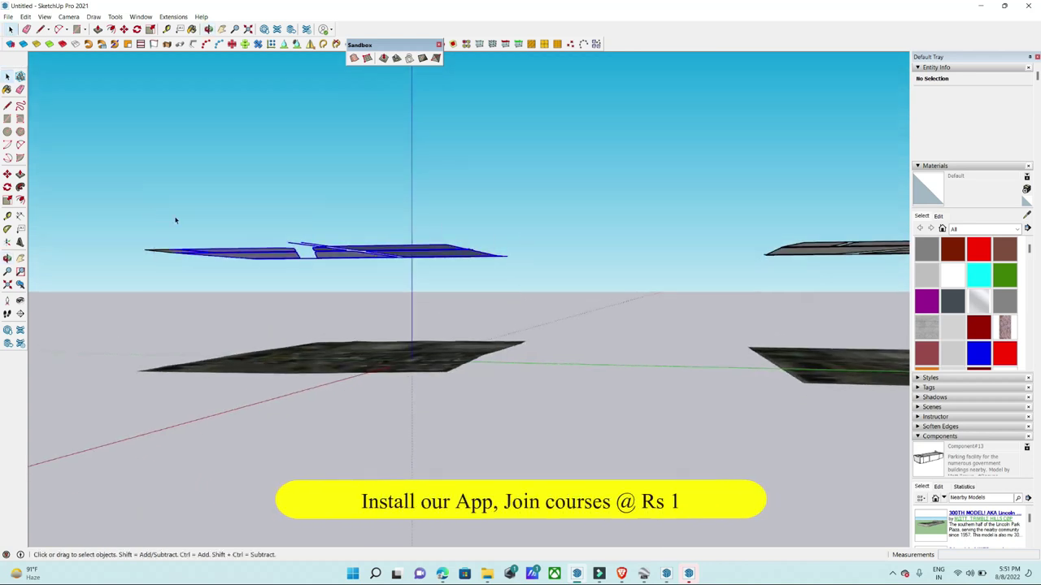
middle_drag(566, 289, 428, 370)
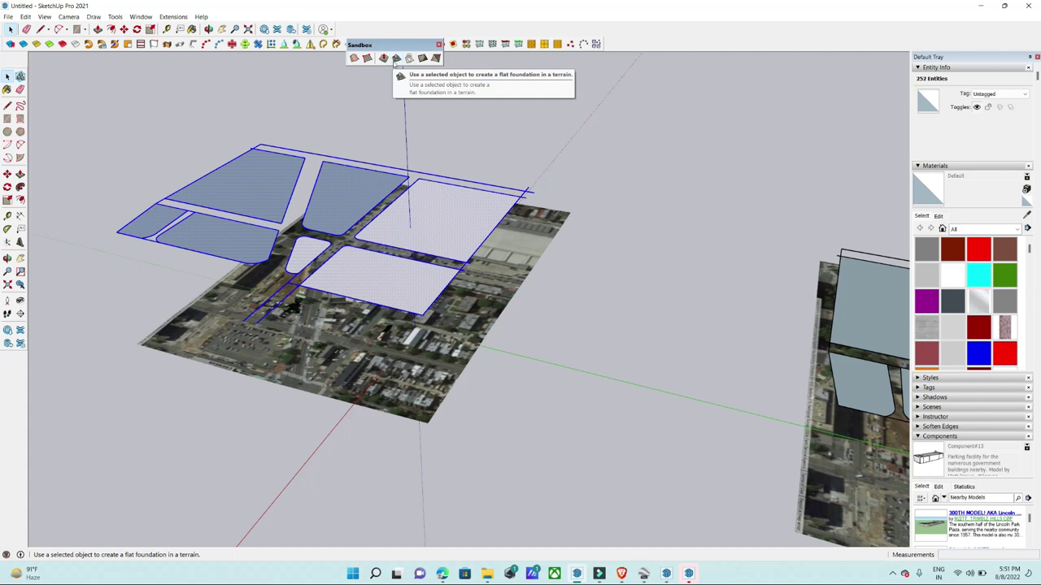
Launch Sandbox Drape and orbit to a low view beneath the outlines above the terrain.
click(396, 58)
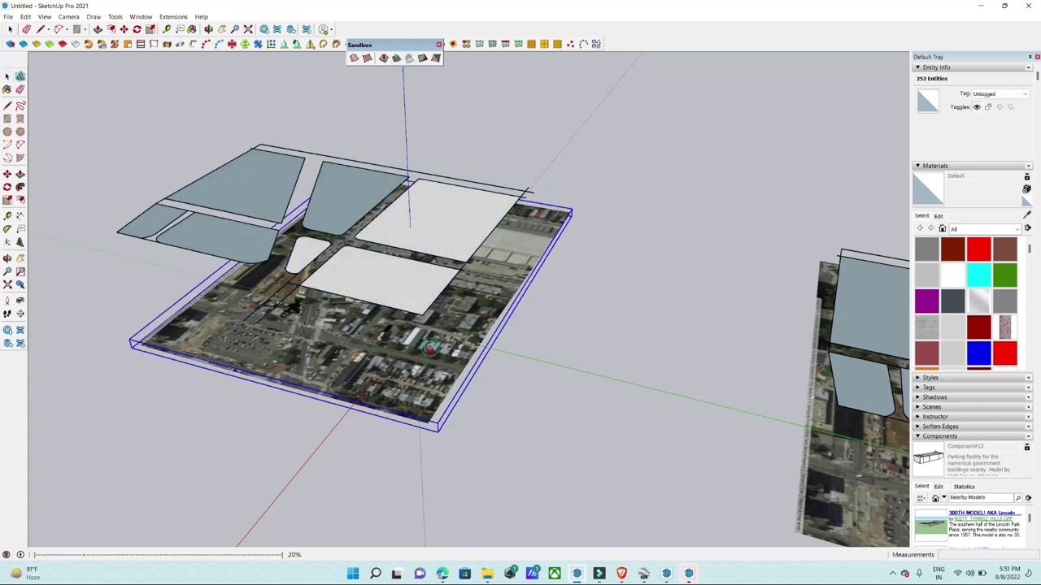
middle_drag(358, 398, 366, 389)
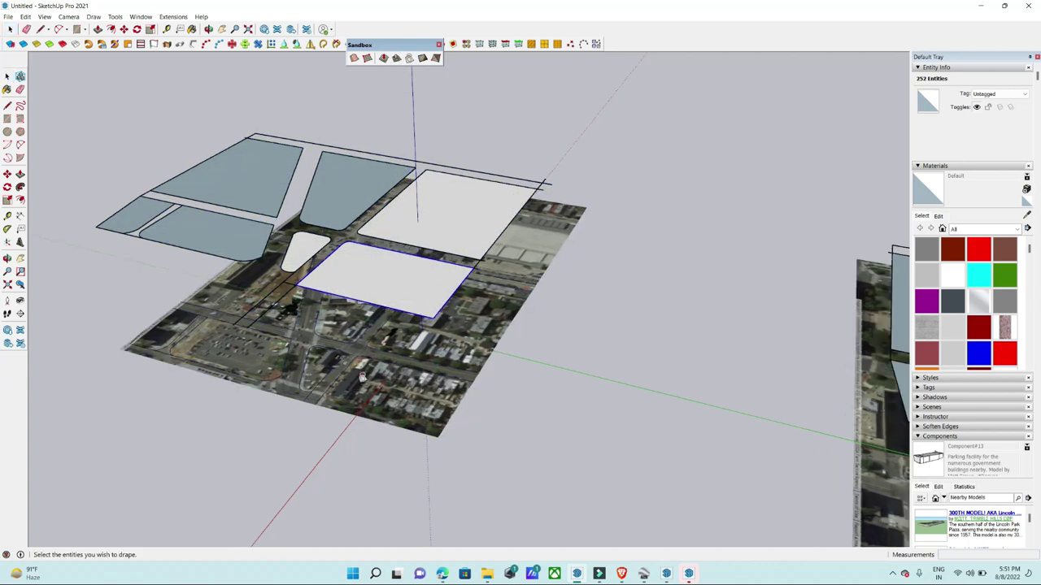
middle_drag(372, 335, 390, 377)
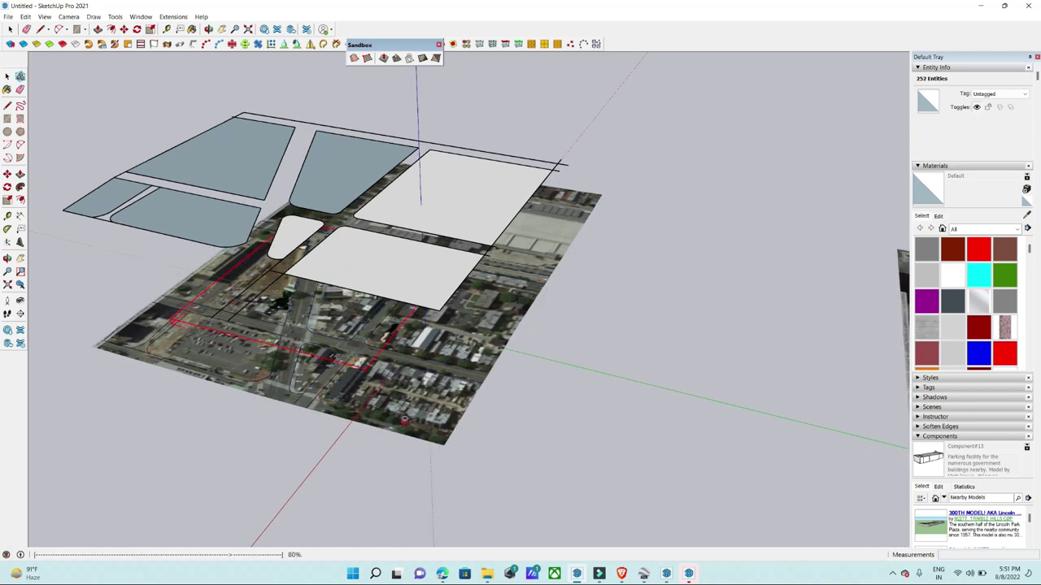
mouse_move(437, 435)
middle_down()
mouse_move(419, 157)
mouse_move(430, 399)
mouse_move(379, 467)
mouse_move(355, 314)
middle_up()
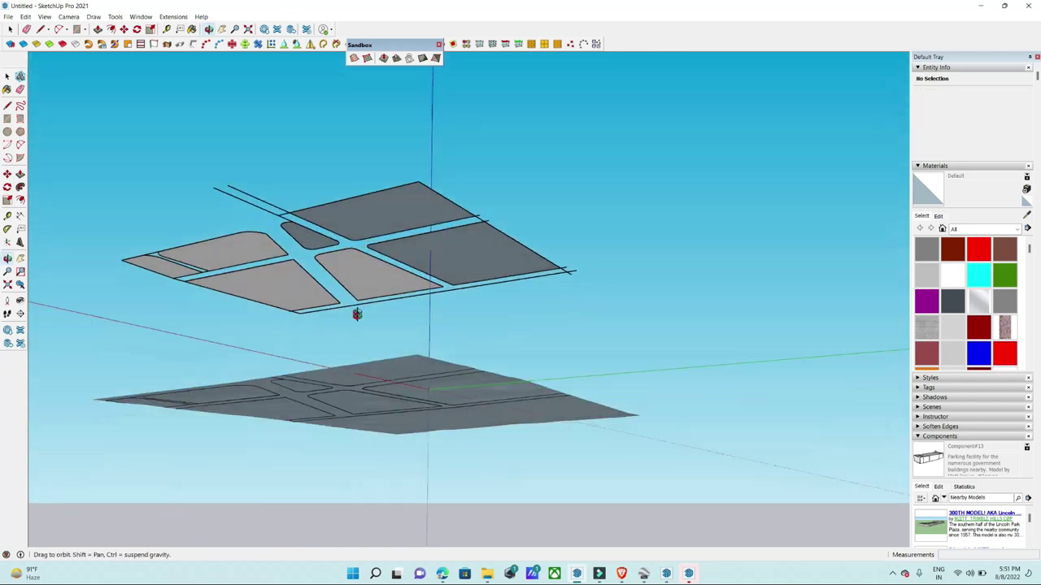
scroll(326, 396, up, 5)
scroll(326, 396, up, 3)
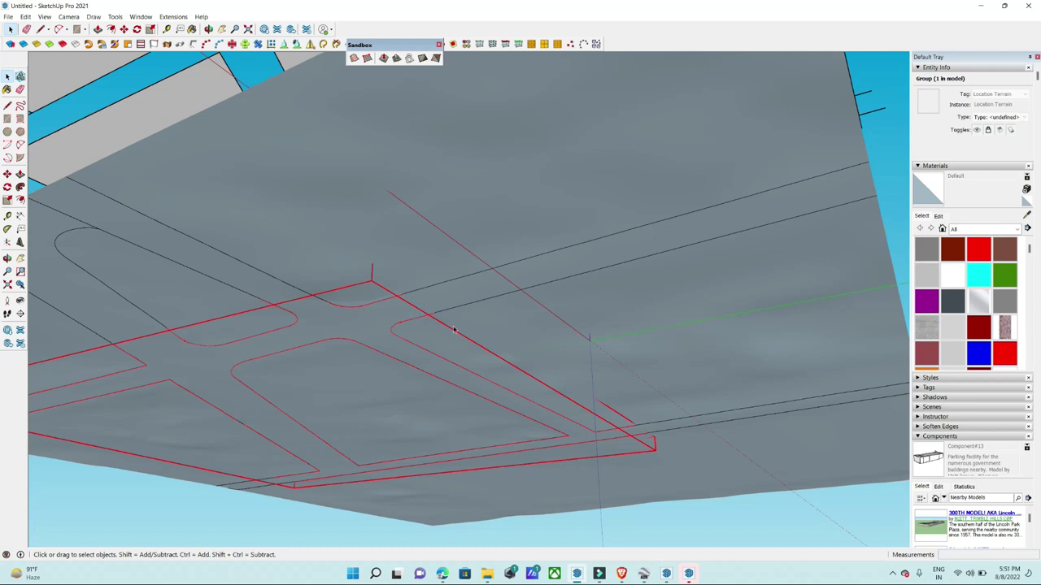
Select the draped road outlines on the terrain through the context menu.
right_click(454, 333)
click(473, 371)
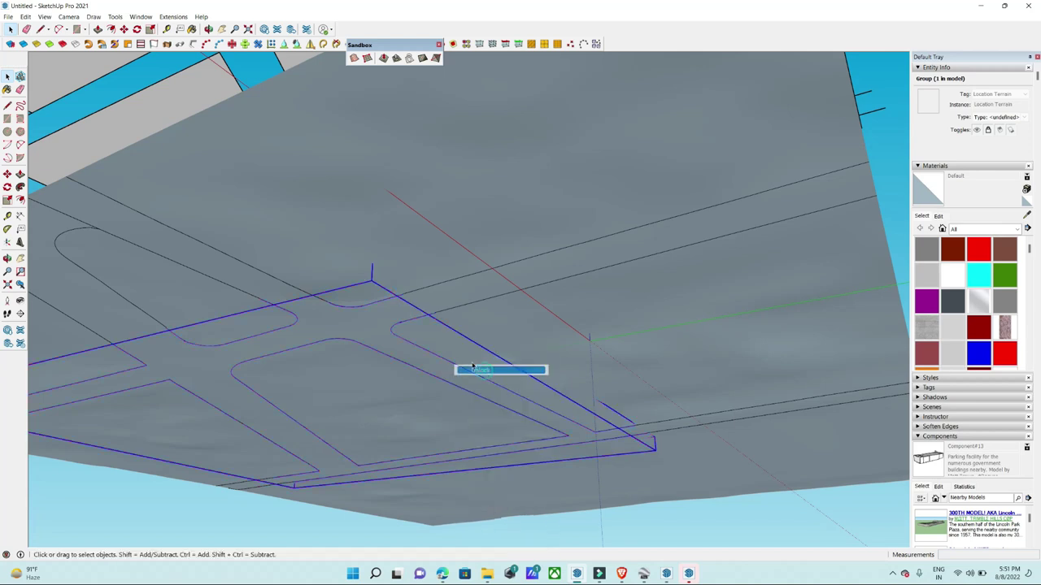
scroll(478, 357, down, 3)
scroll(476, 361, down, 3)
Enter the terrain group, pick its imagery face, then exit to compare the two layers.
middle_drag(430, 268, 474, 437)
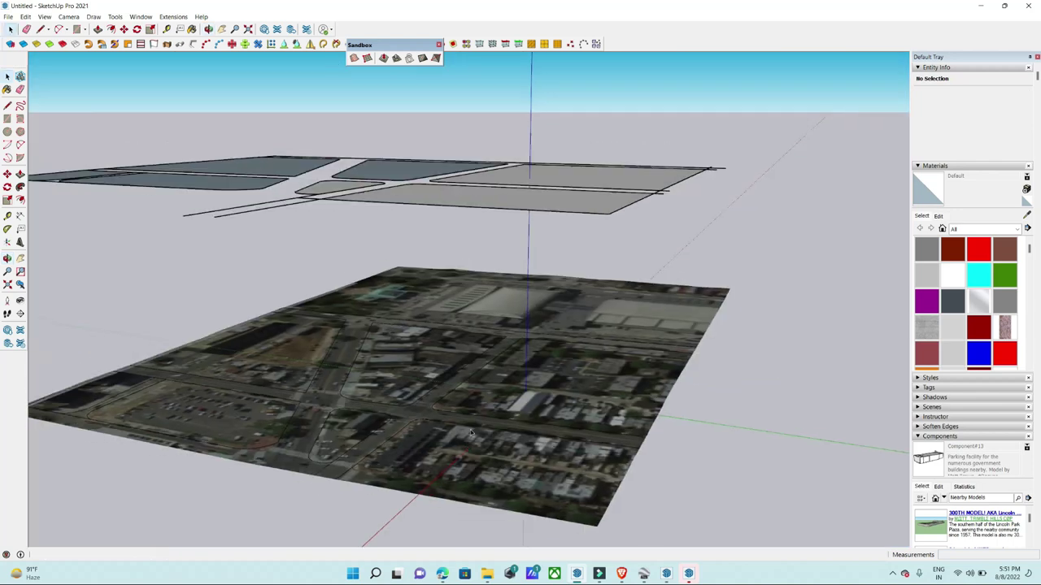
scroll(474, 436, up, 2)
double_click(474, 436)
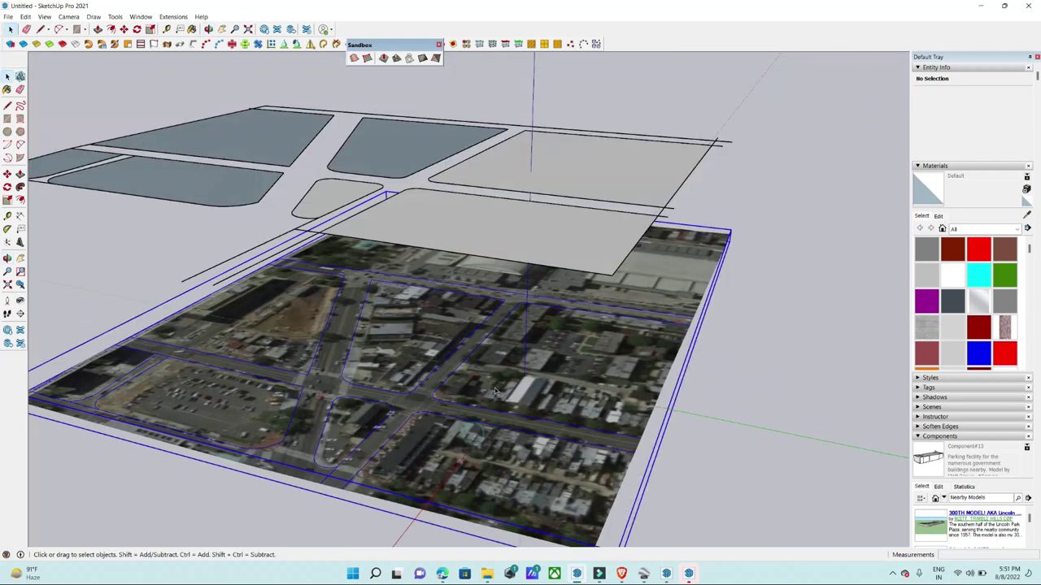
click(436, 347)
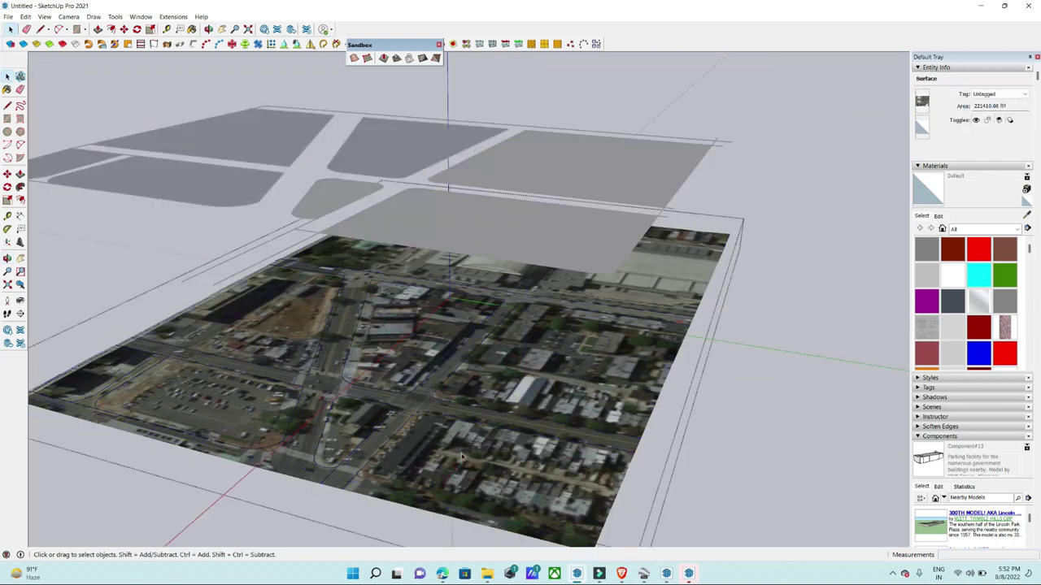
middle_drag(422, 407, 598, 269)
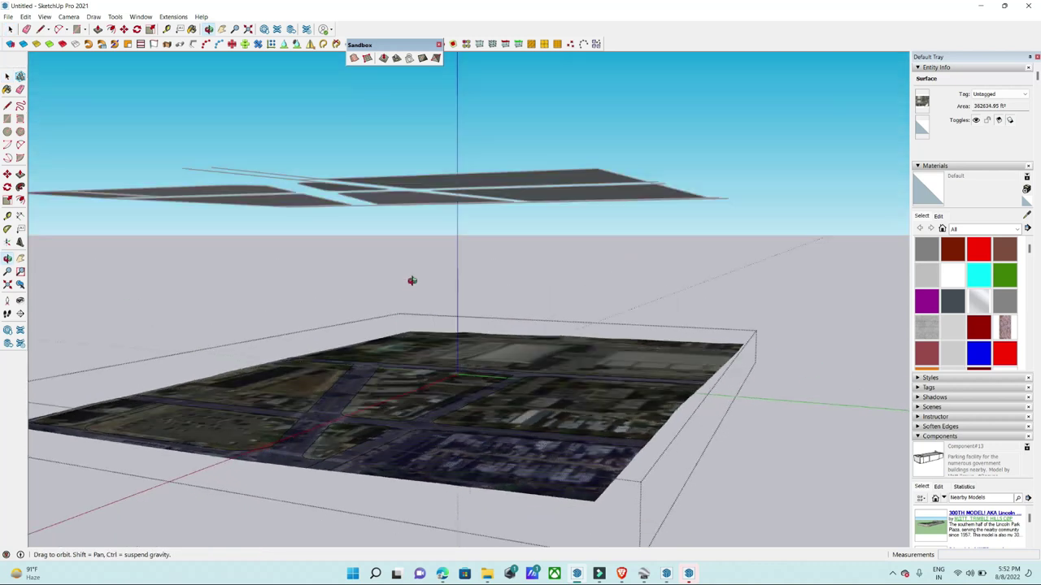
click(599, 269)
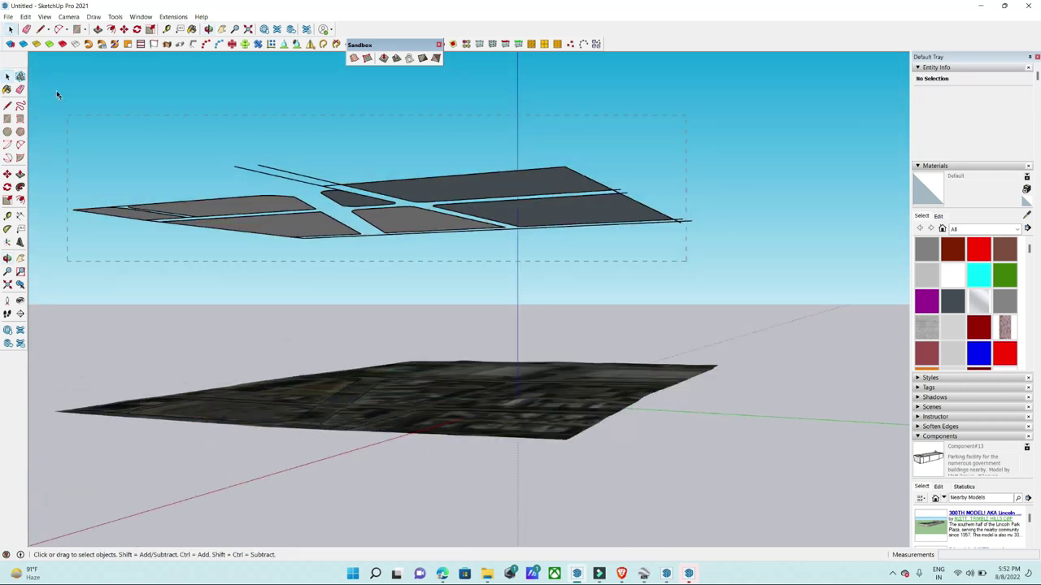
Delete the floating road and block faces above the terrain.
key(Delete)
mouse_move(363, 306)
middle_down()
mouse_move(350, 350)
mouse_move(694, 309)
mouse_move(477, 353)
mouse_move(477, 458)
mouse_move(209, 295)
mouse_move(323, 270)
middle_up()
scroll(208, 294, up, 3)
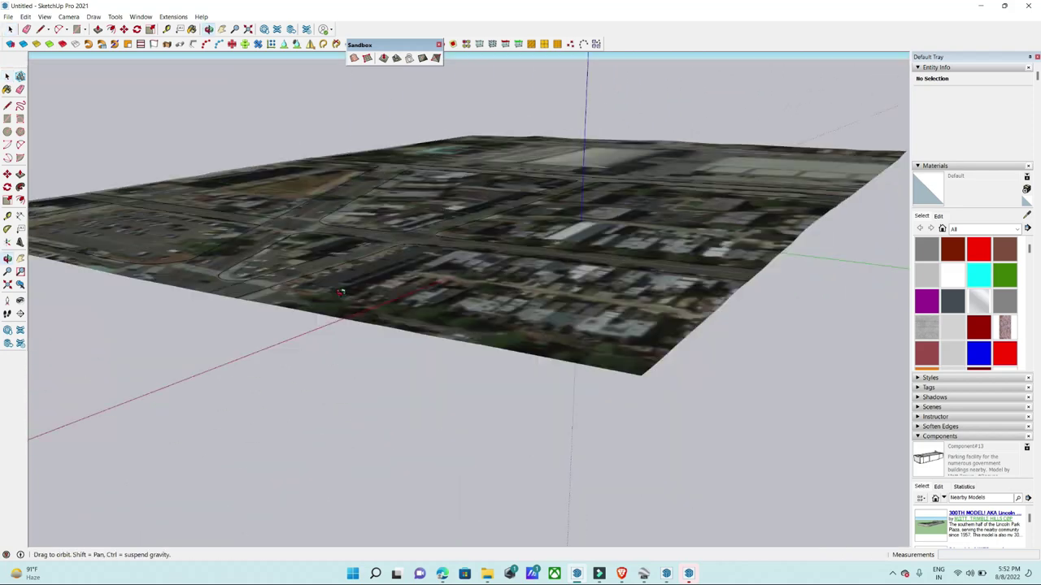
scroll(323, 270, up, 3)
scroll(323, 270, up, 1)
scroll(330, 289, up, 1)
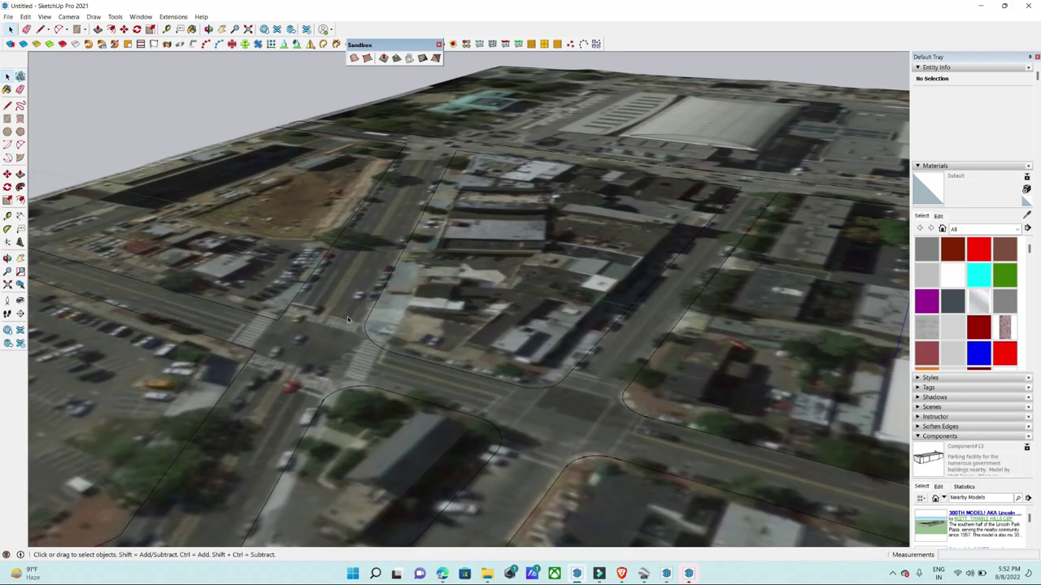
Select all the road outlines draped onto the terrain imagery around the intersection.
key(p)
scroll(336, 309, up, 1)
scroll(336, 297, down, 2)
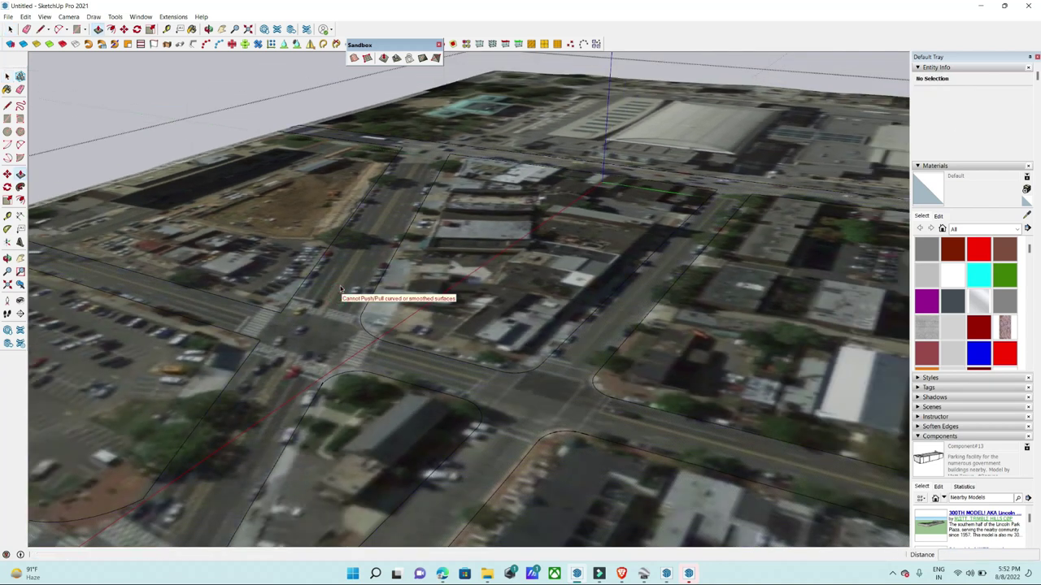
scroll(341, 289, down, 5)
key(ctrl+a)
middle_drag(341, 288, 488, 325)
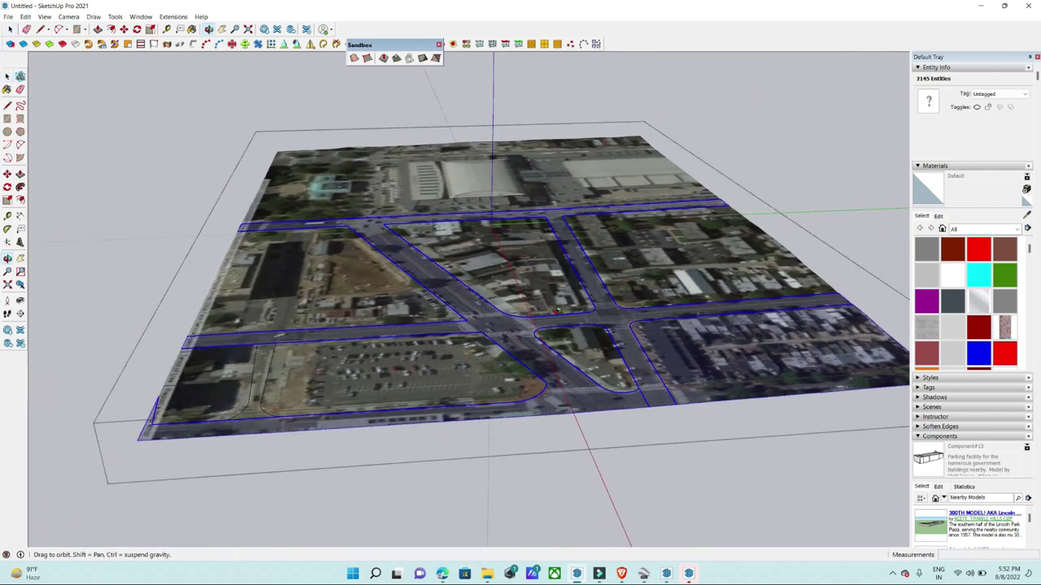
scroll(633, 344, up, 5)
middle_drag(633, 344, 602, 347)
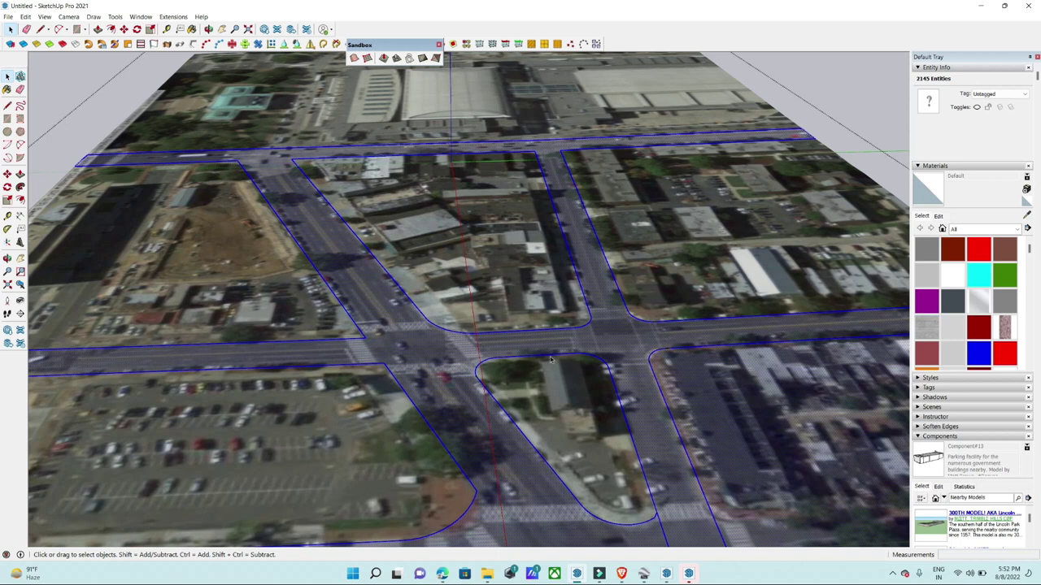
Paint the street surface with Blacktop Old 01 from the Asphalt and Concrete collection.
click(985, 229)
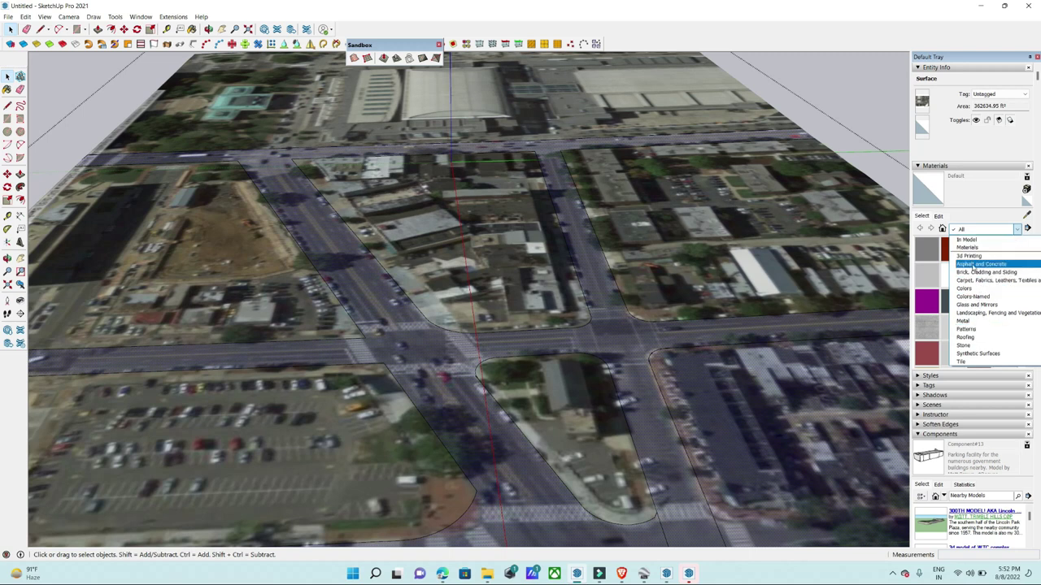
click(974, 265)
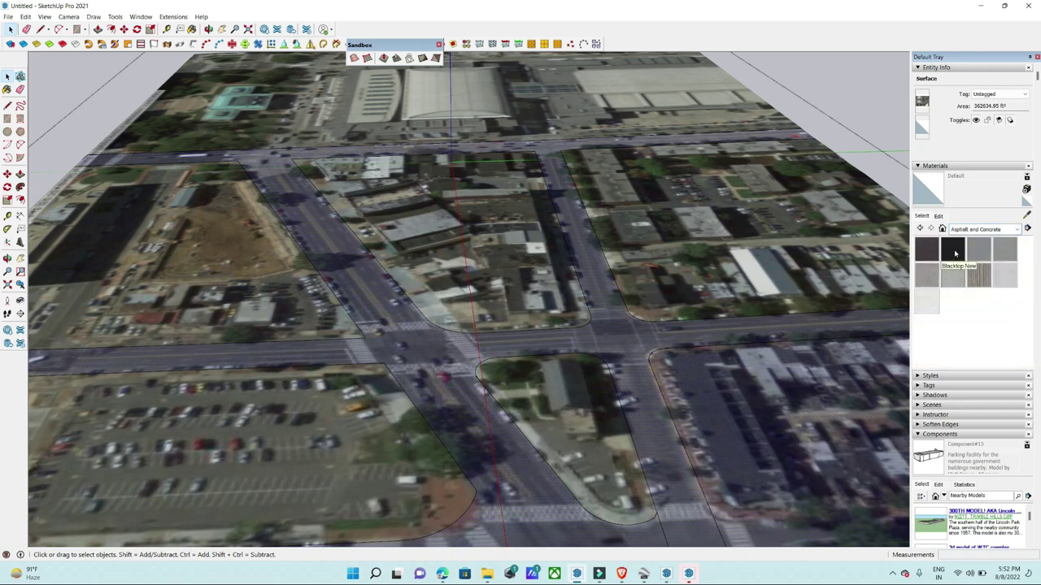
click(976, 252)
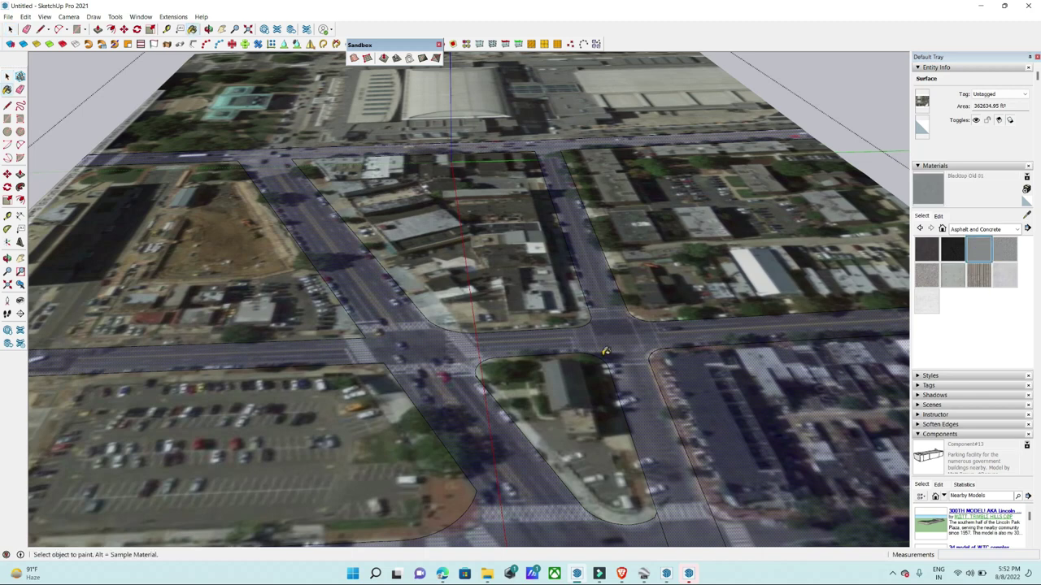
click(620, 330)
middle_drag(620, 329, 642, 382)
key(space)
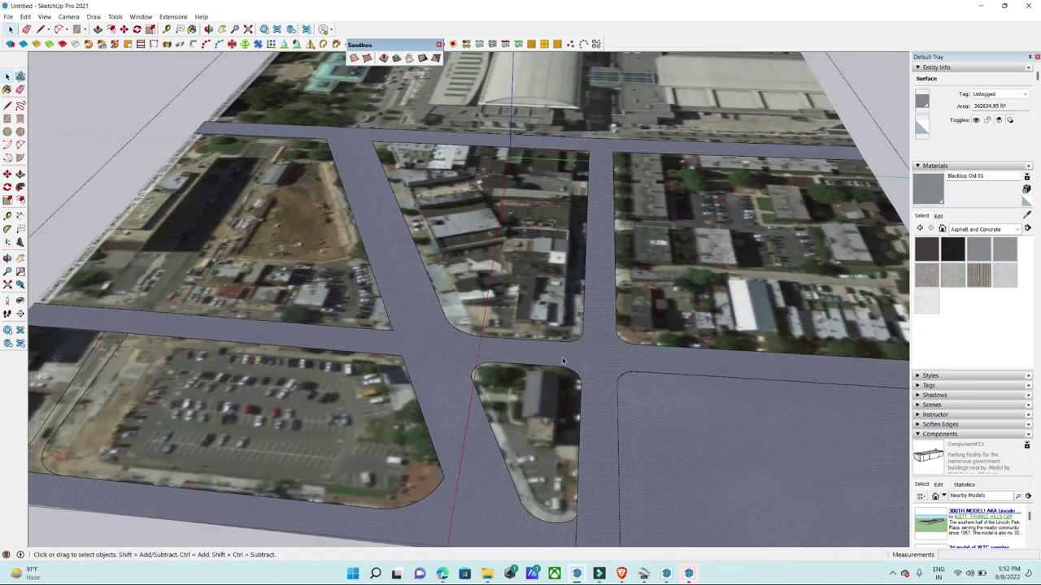
scroll(662, 421, down, 3)
scroll(675, 431, down, 2)
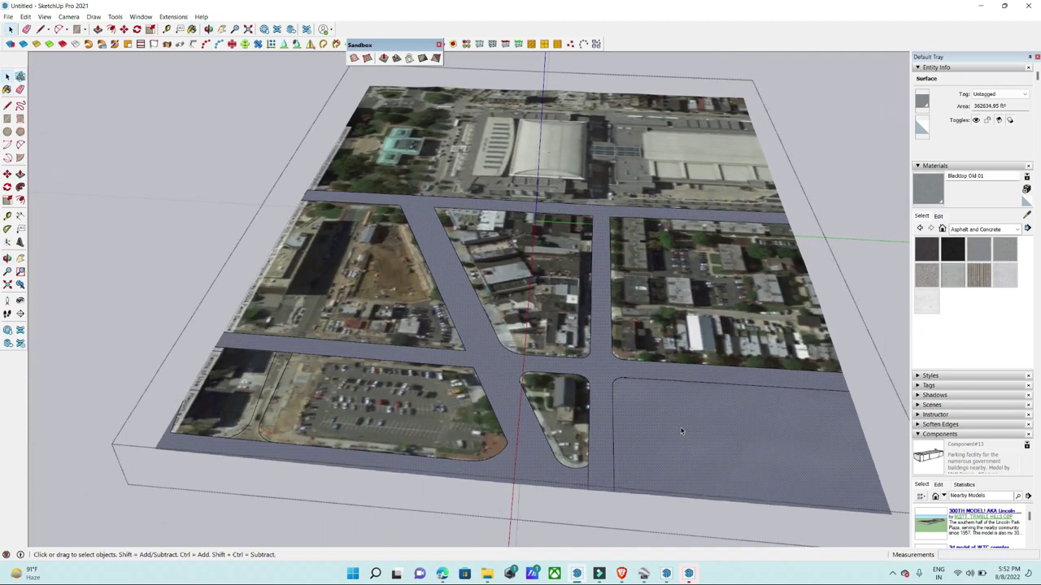
key(ctrl+z)
mouse_move(697, 432)
middle_down()
mouse_move(685, 392)
mouse_move(570, 383)
middle_up()
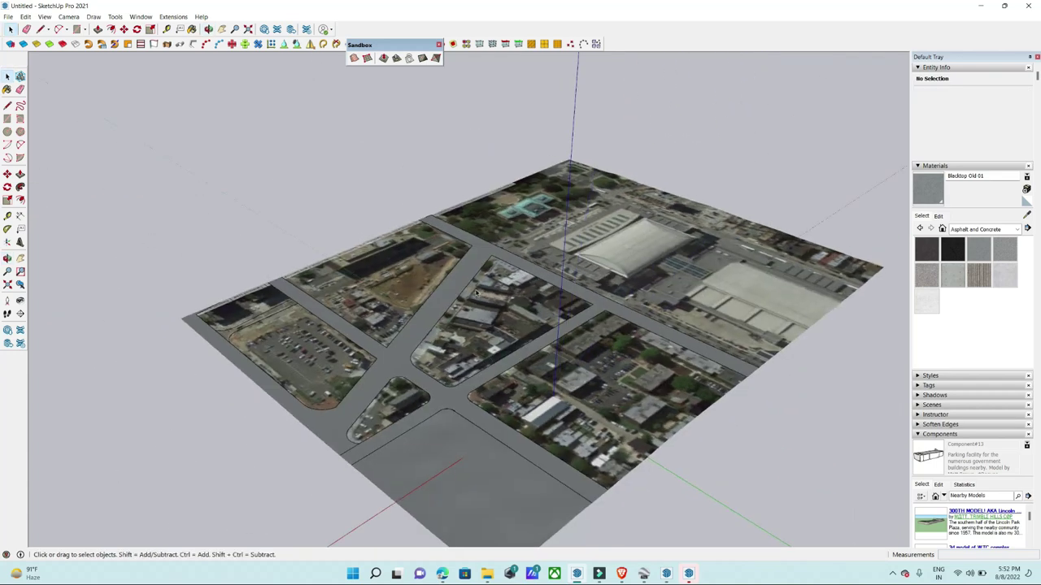
scroll(569, 383, up, 5)
Unhide all hidden buildings with Edit > Unhide > All.
click(25, 16)
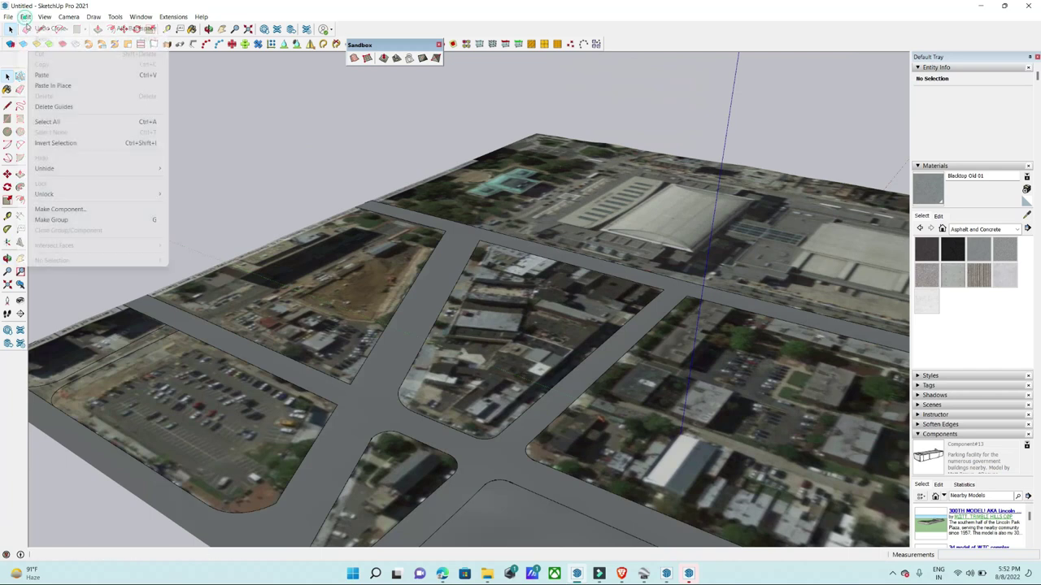
click(199, 189)
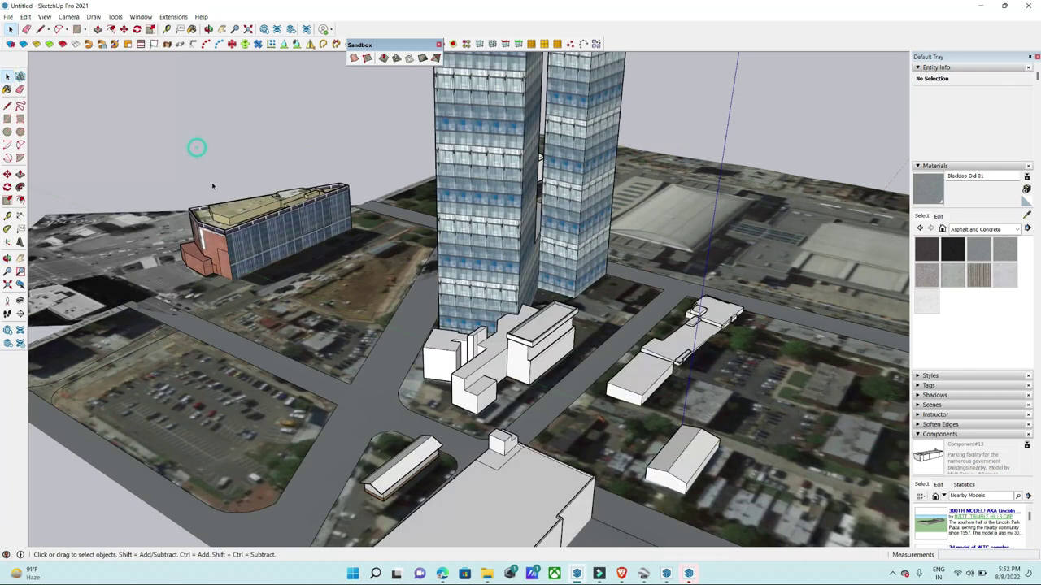
scroll(212, 186, down, 5)
mouse_move(213, 186)
middle_down()
mouse_move(484, 164)
mouse_move(488, 244)
middle_up()
scroll(488, 244, up, 5)
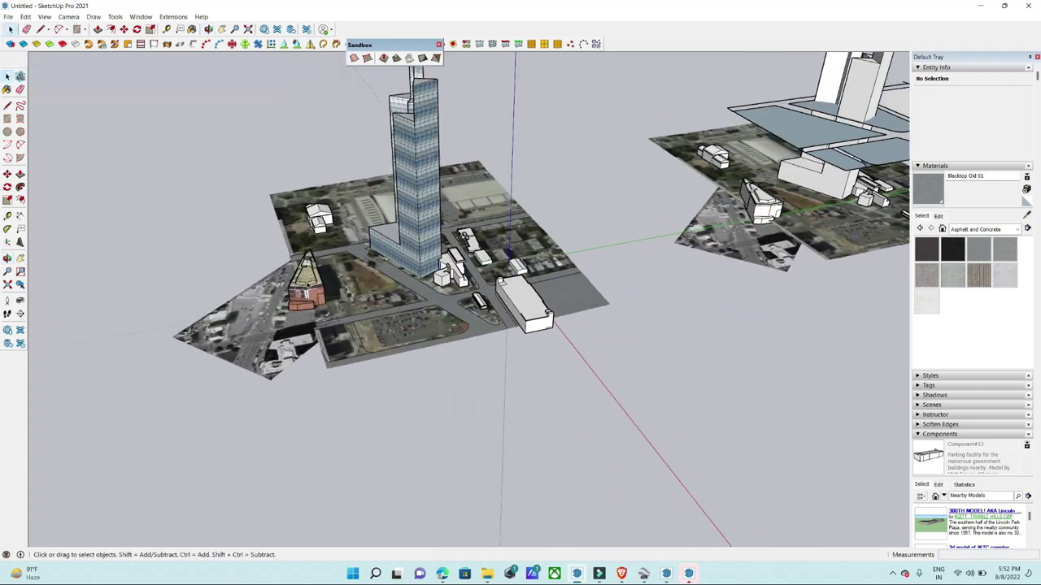
scroll(265, 330, up, 3)
Select the city block group containing the tower and open it for editing.
click(260, 329)
scroll(324, 231, up, 2)
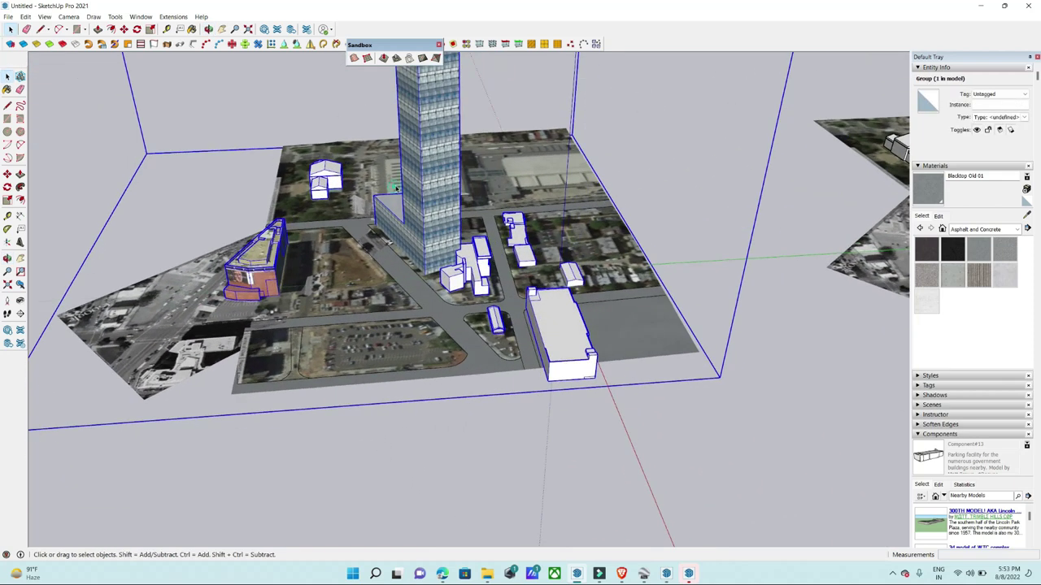
double_click(396, 187)
scroll(424, 177, down, 3)
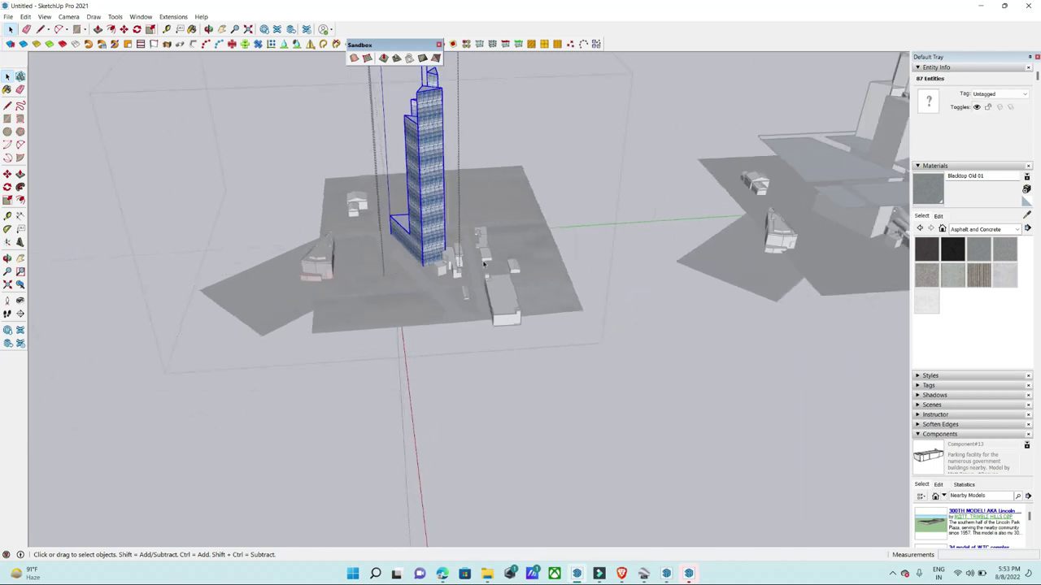
click(606, 235)
click(605, 225)
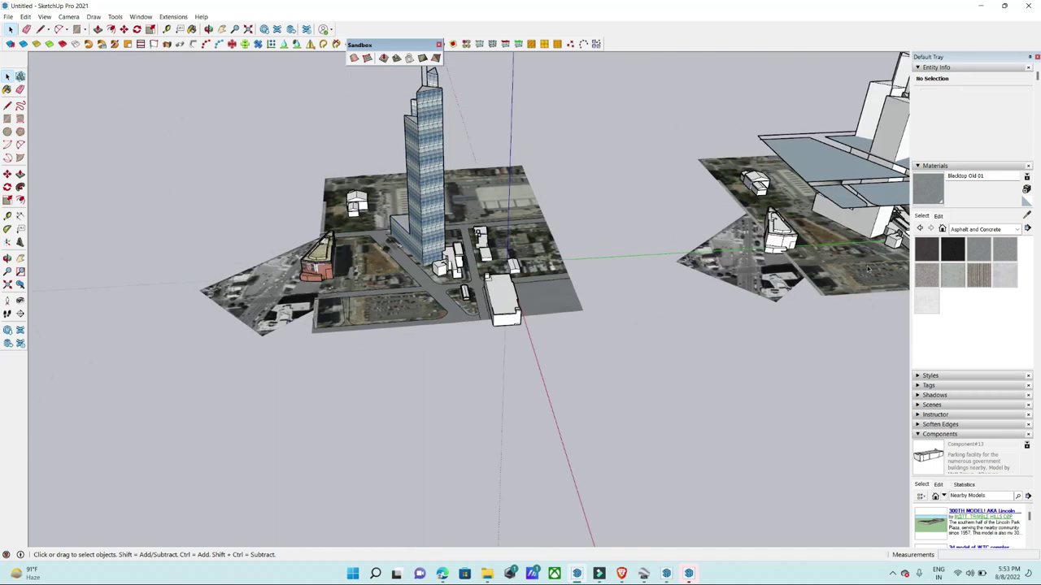
scroll(503, 248, up, 2)
Select the glass tower and paint its facade with the Default material.
double_click(436, 182)
click(436, 182)
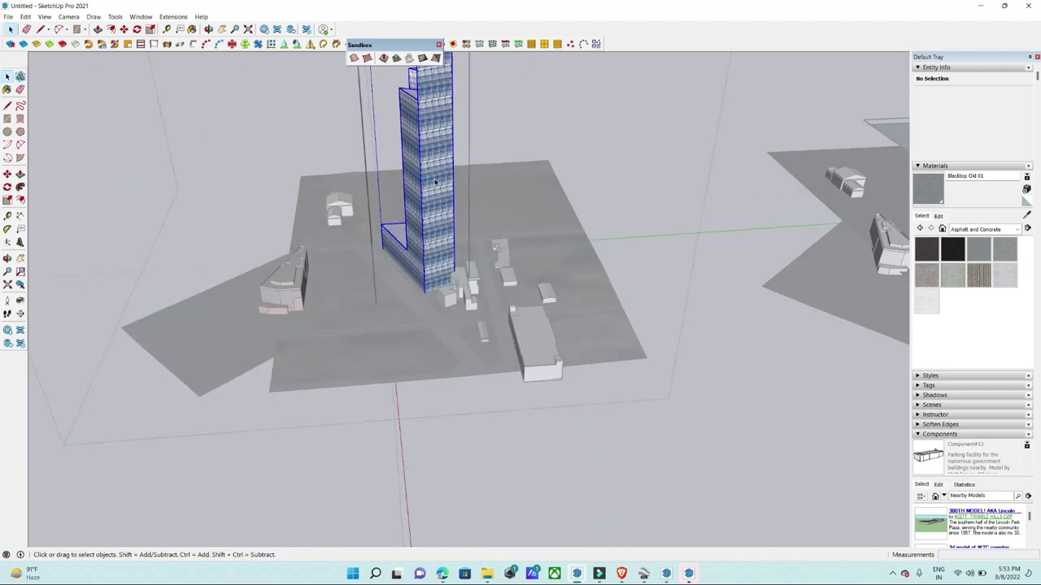
right_click(436, 182)
key(Escape)
key(b)
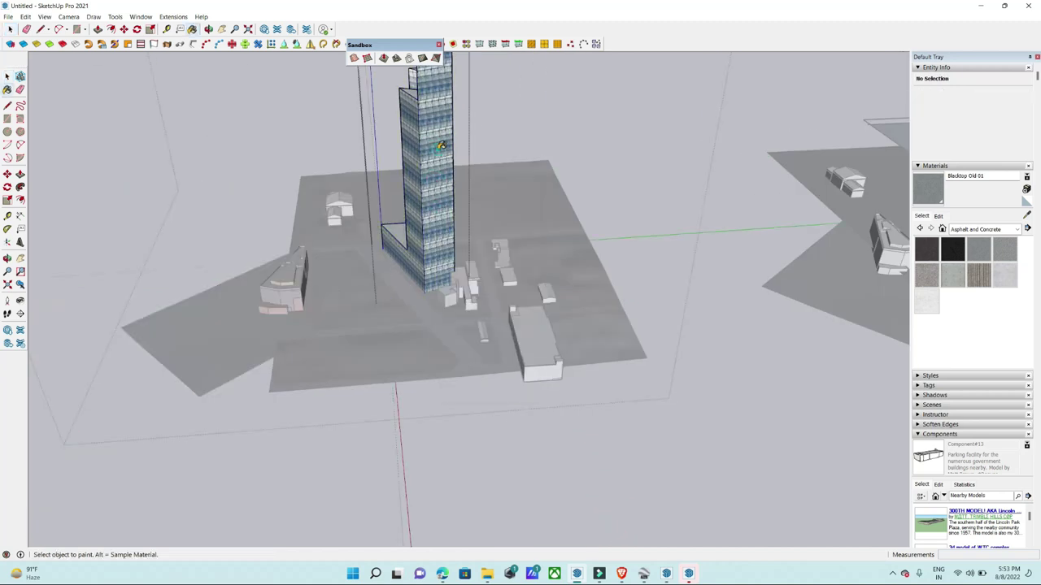
click(441, 145)
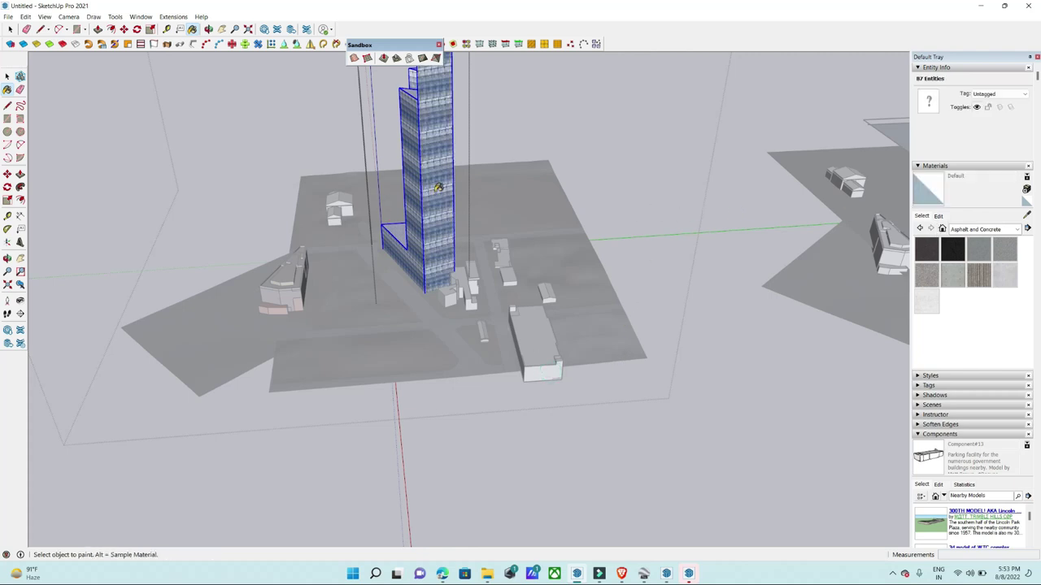
Select a small building in the terrain, leave the group, and move to an overhead view.
key(space)
click(293, 276)
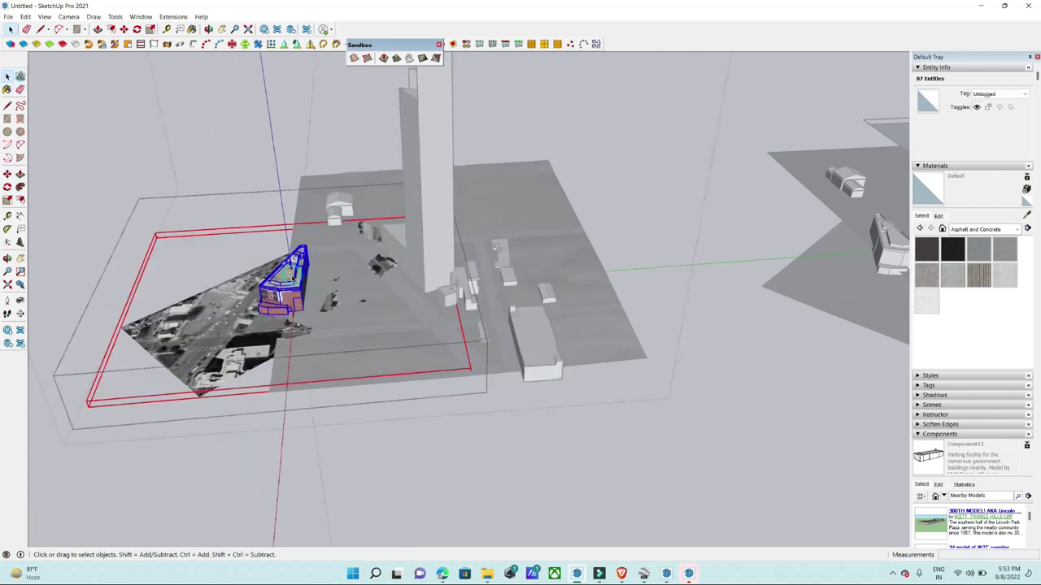
key(Escape)
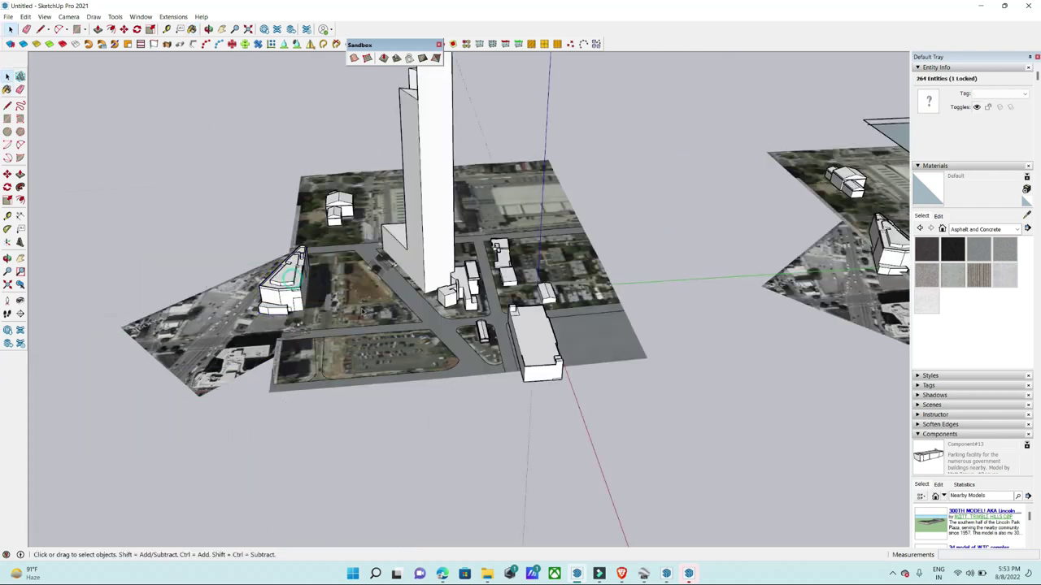
middle_drag(731, 268, 941, 312)
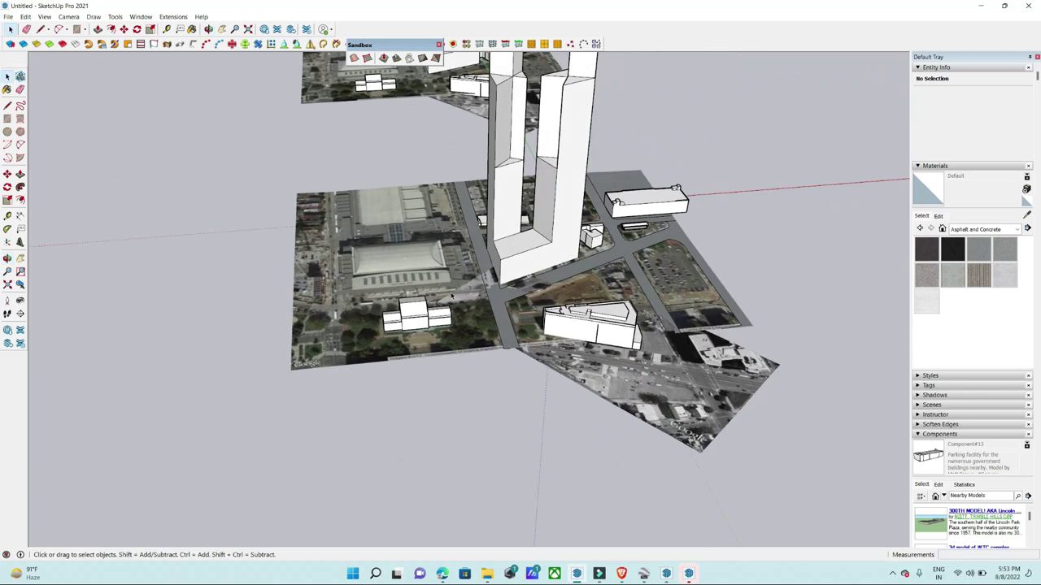
middle_drag(519, 289, 569, 293)
mouse_move(811, 235)
middle_down()
mouse_move(37, 209)
mouse_move(122, 163)
mouse_move(303, 132)
mouse_move(356, 274)
mouse_move(504, 366)
middle_up()
scroll(529, 383, up, 3)
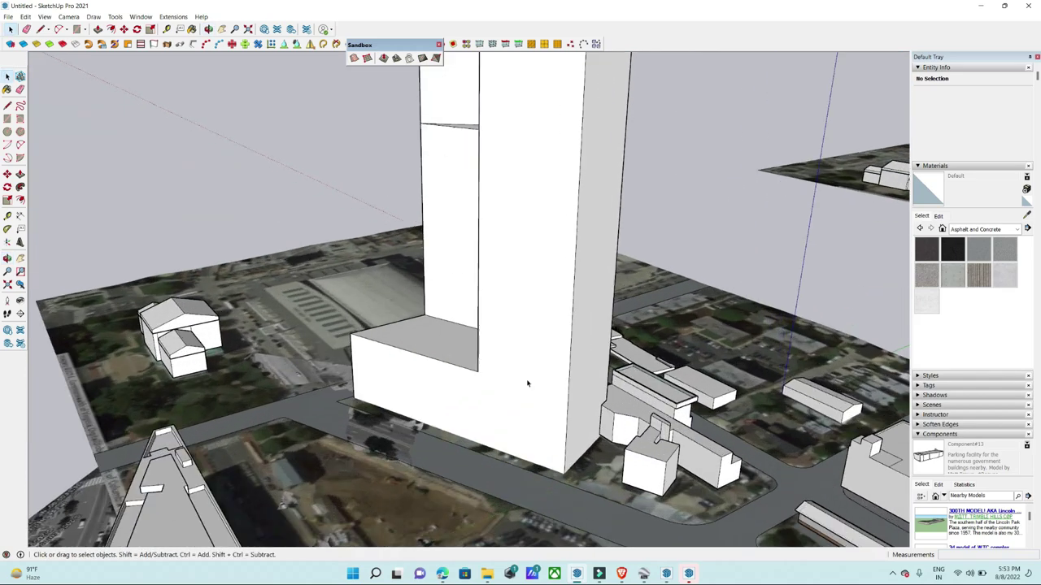
scroll(557, 415, up, 3)
mouse_move(558, 414)
middle_down()
mouse_move(465, 285)
mouse_move(244, 244)
mouse_move(337, 344)
mouse_move(514, 486)
mouse_move(551, 414)
mouse_move(366, 342)
mouse_move(272, 283)
mouse_move(409, 251)
mouse_move(443, 409)
middle_up()
scroll(551, 414, up, 3)
scroll(273, 284, down, 3)
scroll(409, 251, up, 3)
Open the terrain group and unlock the Google Earth terrain.
click(423, 247)
scroll(423, 247, down, 3)
triple_click(440, 406)
mouse_move(418, 194)
middle_down()
mouse_move(465, 189)
mouse_move(555, 214)
mouse_move(189, 391)
middle_up()
click(556, 214)
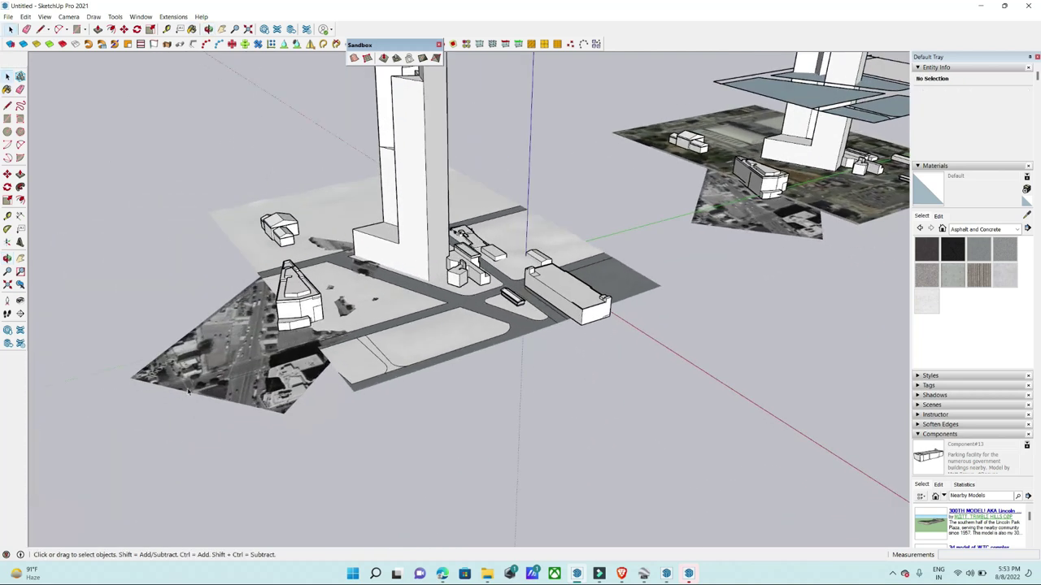
double_click(191, 386)
click(204, 368)
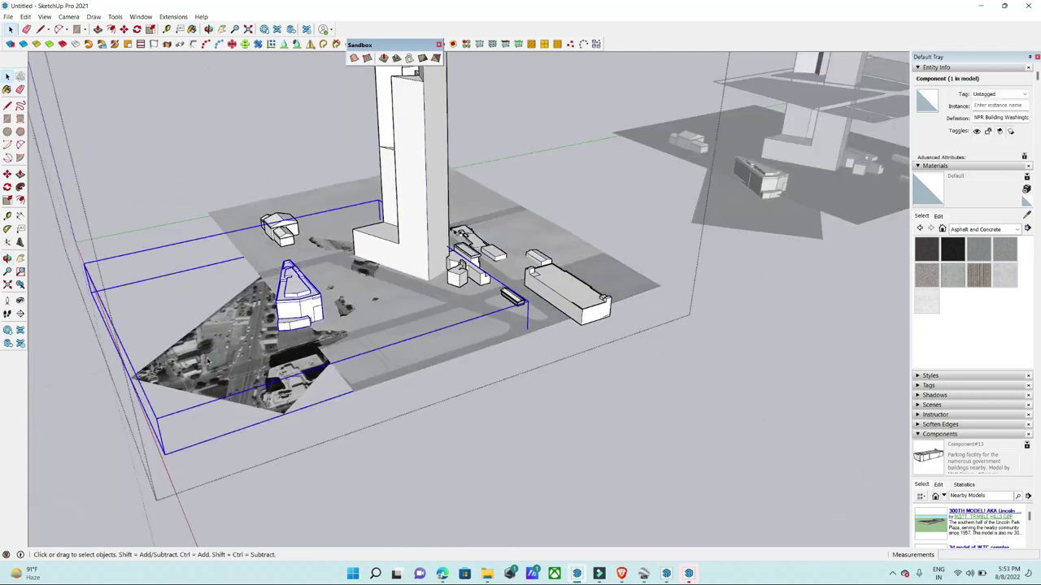
double_click(207, 362)
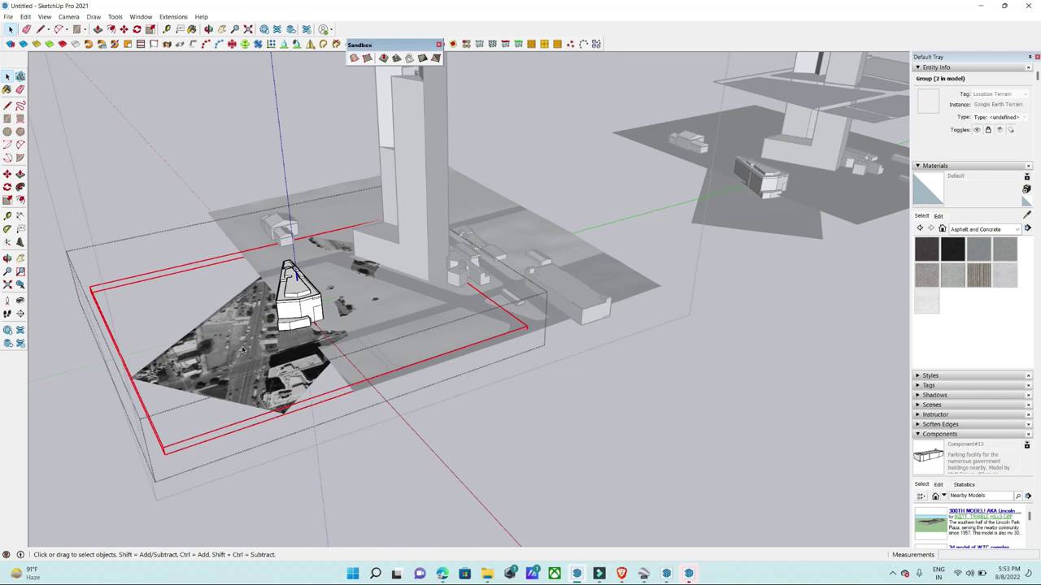
right_click(243, 350)
click(271, 385)
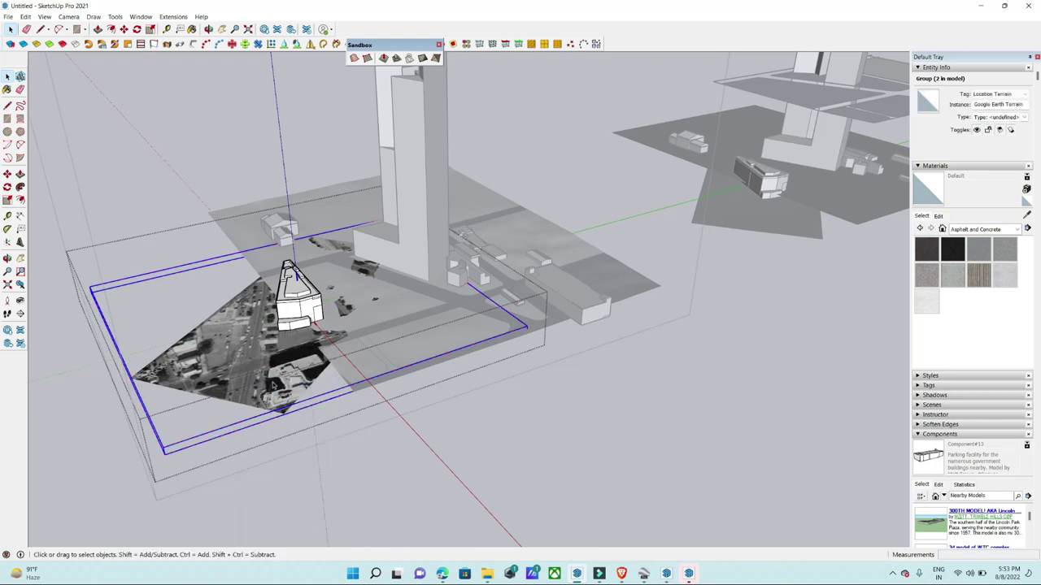
Lower the two floating buildings down onto the ground.
middle_drag(289, 376, 476, 371)
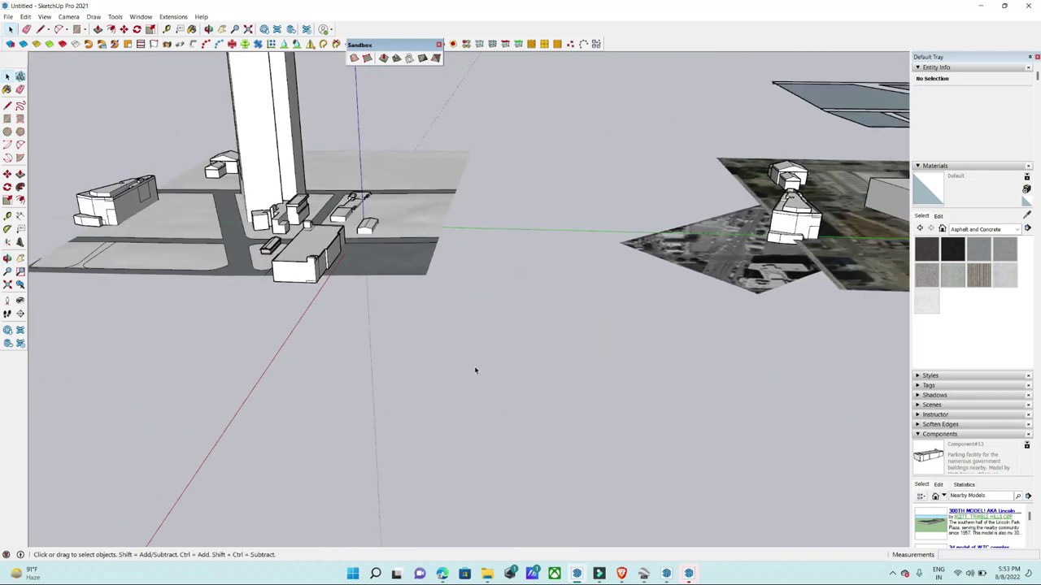
scroll(476, 370, up, 5)
mouse_move(413, 337)
middle_down()
mouse_move(570, 221)
mouse_move(527, 155)
mouse_move(377, 154)
mouse_move(555, 220)
mouse_move(546, 167)
mouse_move(523, 139)
mouse_move(625, 282)
middle_up()
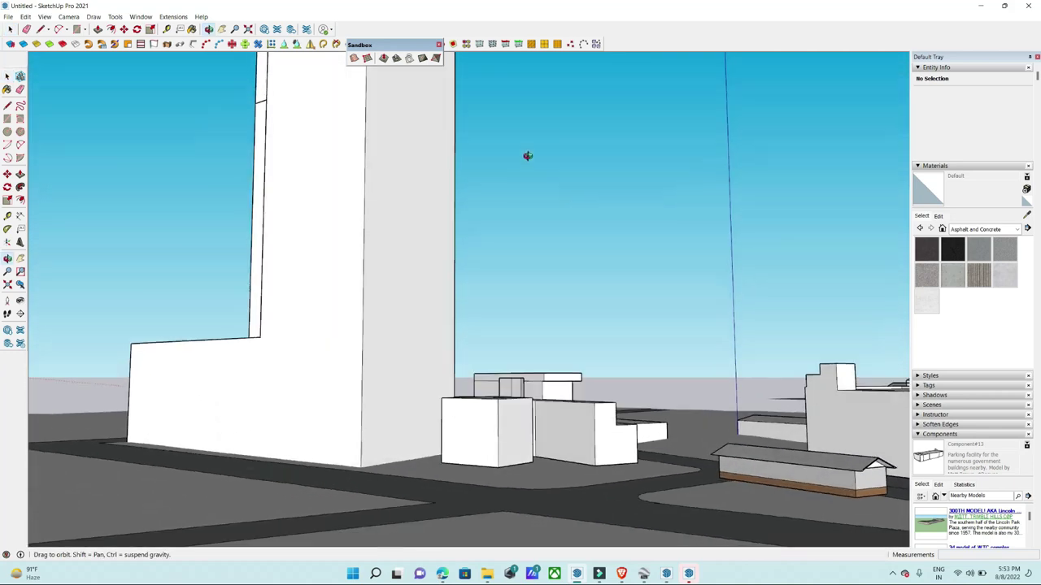
middle_drag(681, 350, 696, 480)
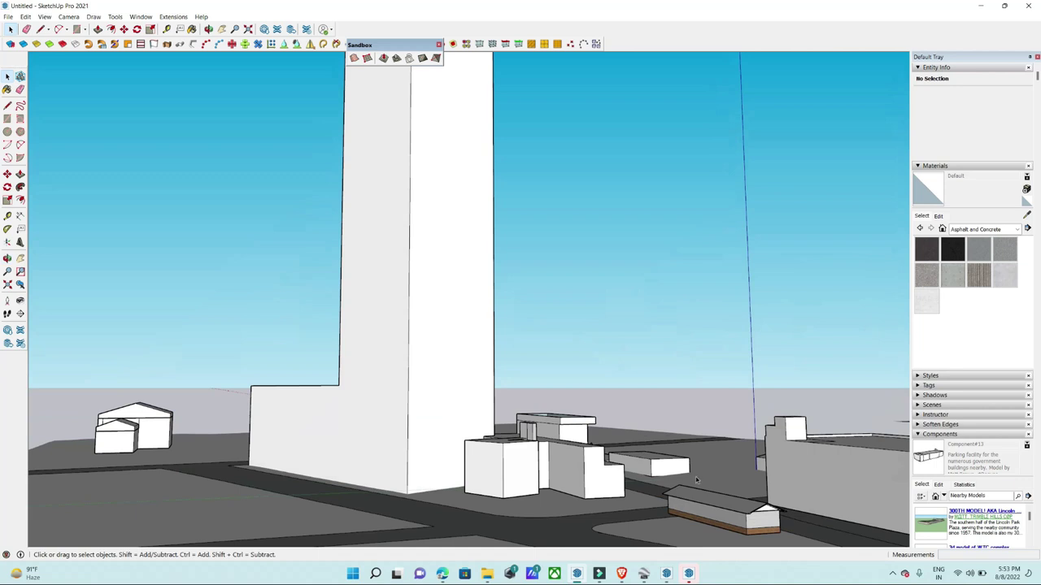
click(575, 474)
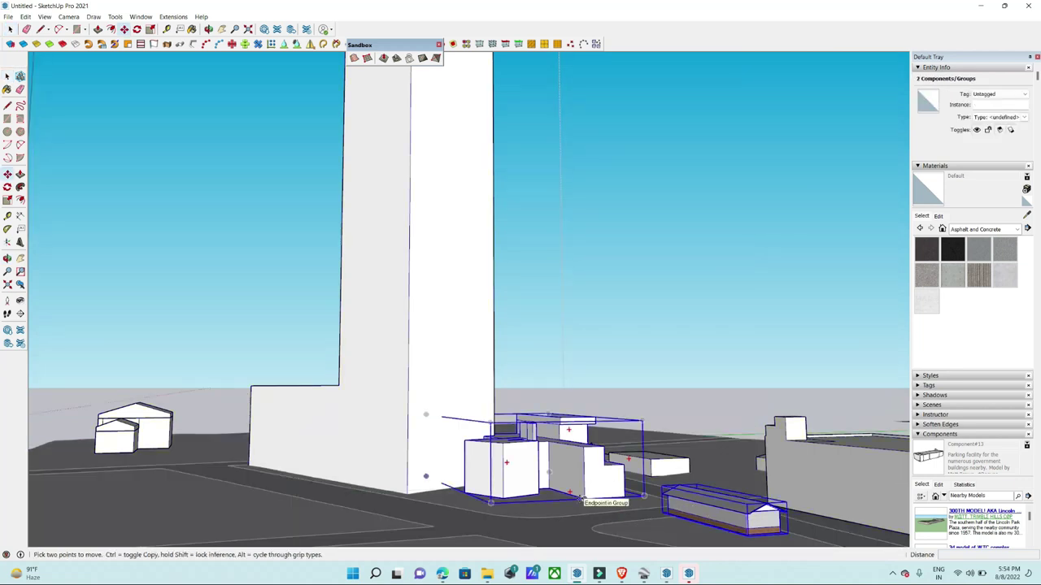
click(579, 498)
mouse_move(580, 526)
middle_down()
mouse_move(436, 500)
mouse_move(440, 337)
middle_up()
key(space)
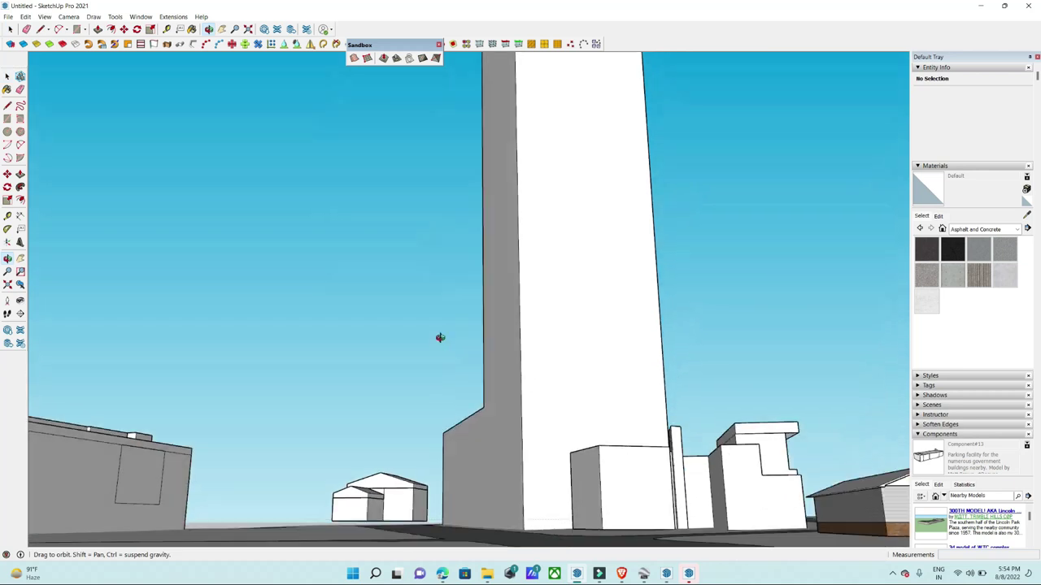
Delete the duplicate aerial-textured copy of the city blocks.
middle_drag(440, 338, 448, 366)
scroll(515, 439, down, 3)
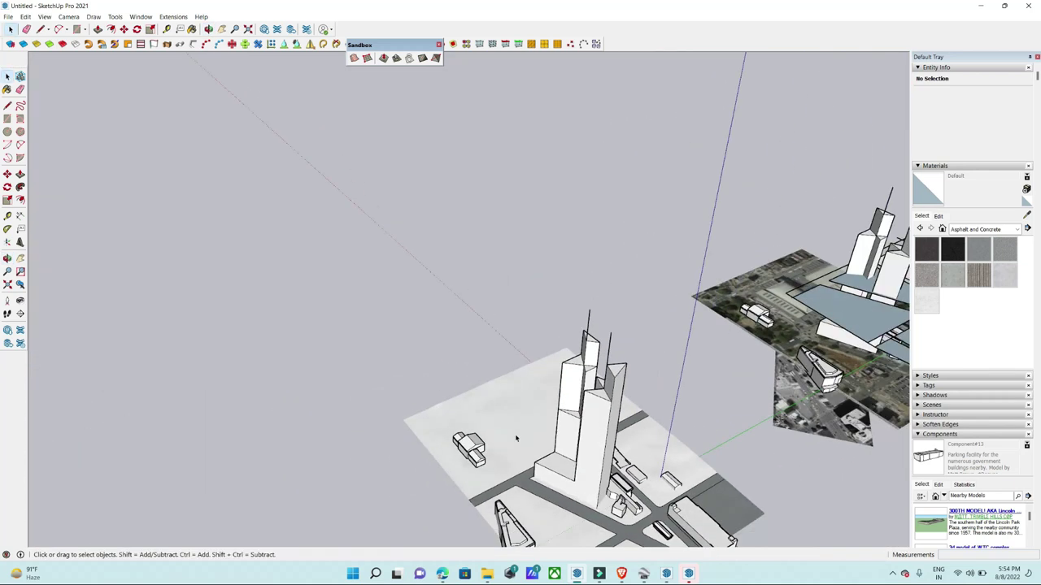
scroll(686, 429, down, 5)
scroll(818, 395, up, 5)
drag(592, 182, 585, 171)
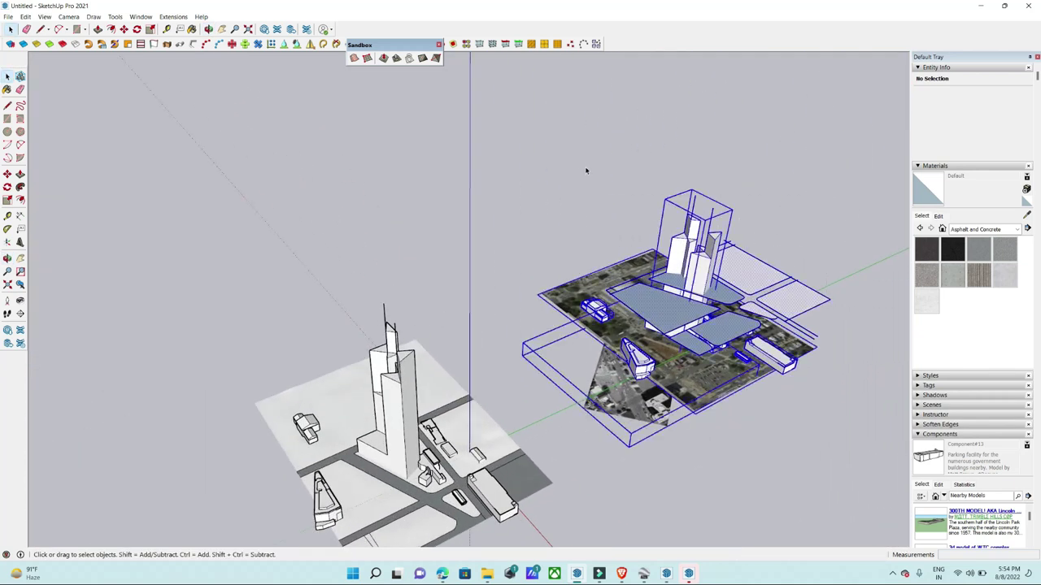
key(Delete)
scroll(423, 456, up, 3)
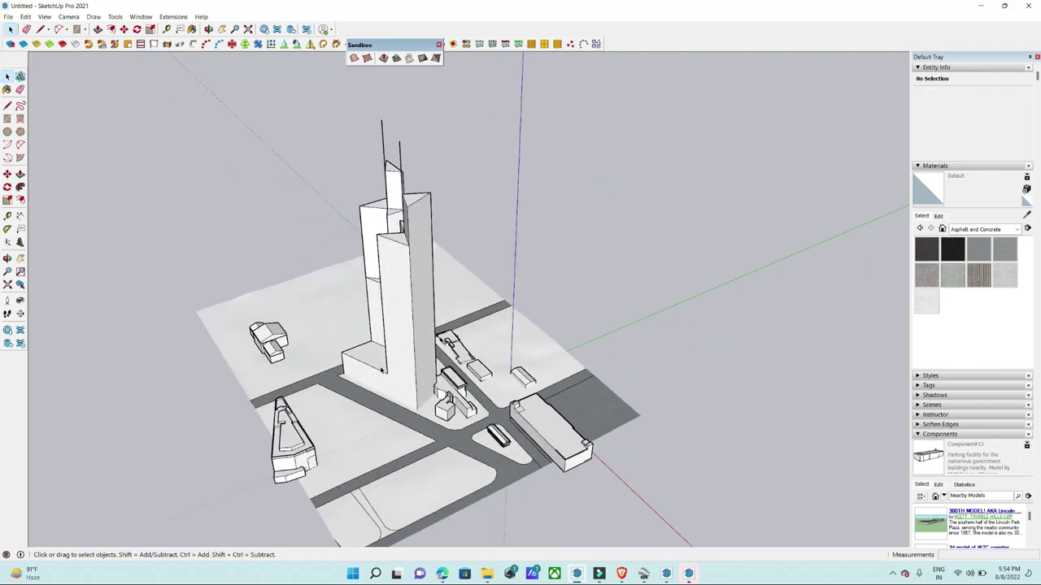
scroll(422, 457, up, 4)
mouse_move(423, 457)
middle_down()
mouse_move(328, 326)
mouse_move(144, 262)
mouse_move(100, 305)
middle_up()
scroll(452, 439, up, 1)
mouse_move(451, 439)
middle_down()
mouse_move(372, 330)
mouse_move(534, 365)
middle_up()
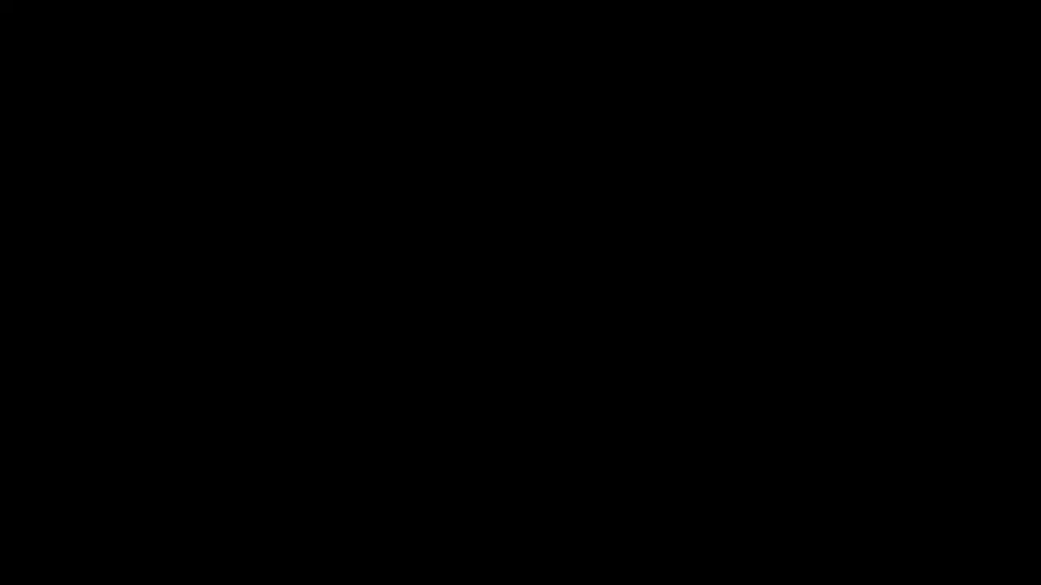
Close the JHS PowerBar and 1001bit toolbars.
mouse_move(485, 302)
middle_down()
mouse_move(481, 325)
mouse_move(477, 235)
mouse_move(488, 258)
mouse_move(622, 382)
middle_up()
scroll(622, 382, up, 2)
scroll(622, 383, up, 2)
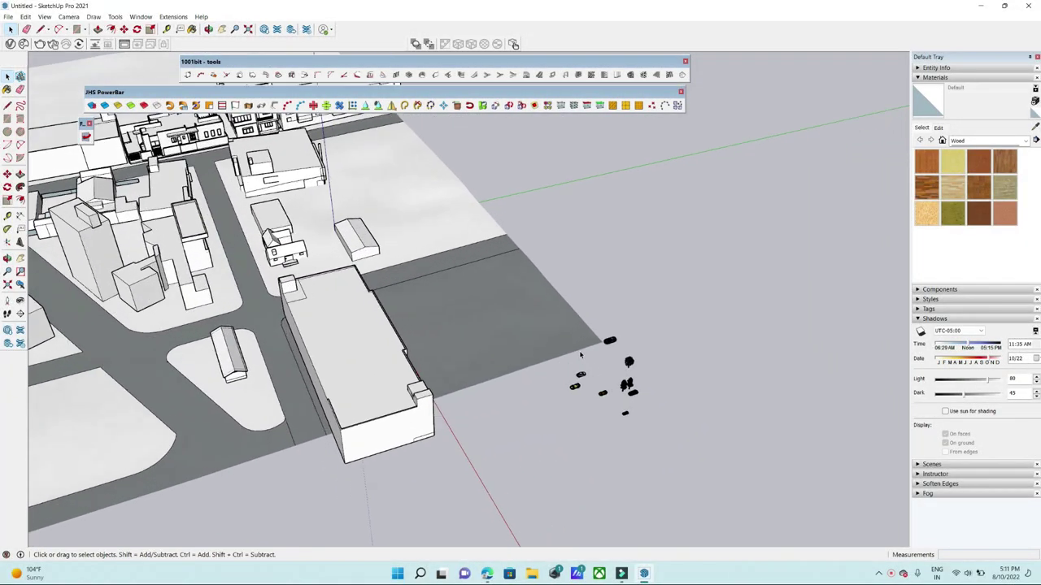
scroll(622, 382, up, 2)
scroll(626, 383, up, 2)
scroll(634, 385, up, 2)
scroll(641, 385, up, 2)
scroll(644, 385, up, 1)
middle_drag(643, 386, 602, 244)
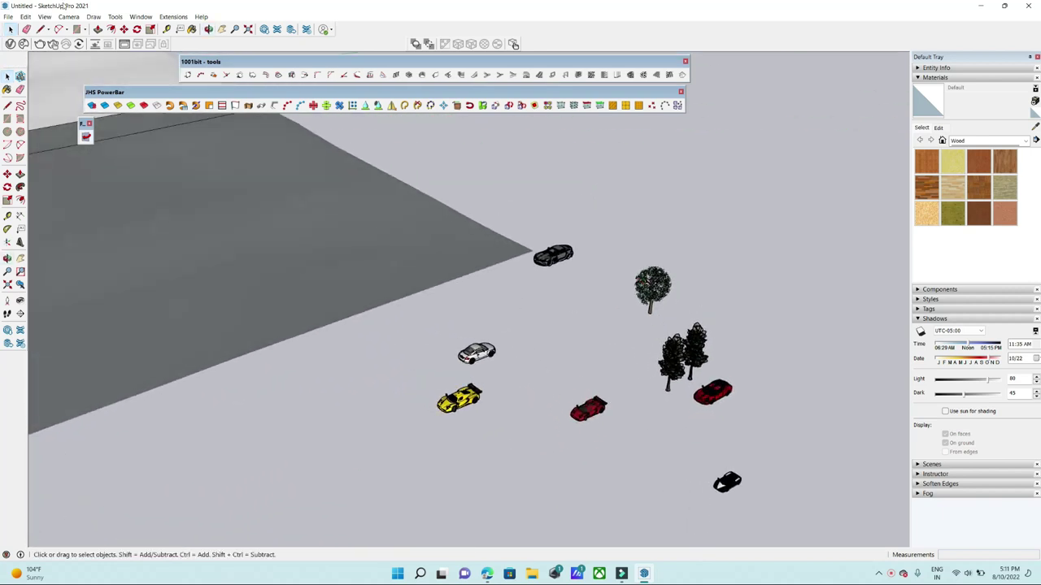
click(681, 91)
click(685, 62)
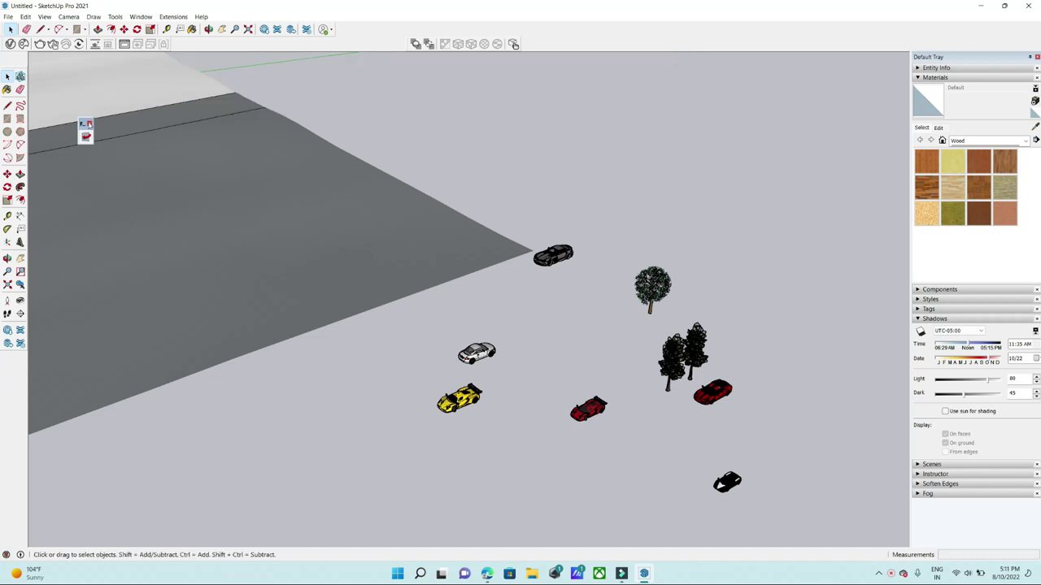
Move the red car onto the street beside the long building.
scroll(569, 195, down, 2)
scroll(602, 317, up, 2)
scroll(650, 309, up, 2)
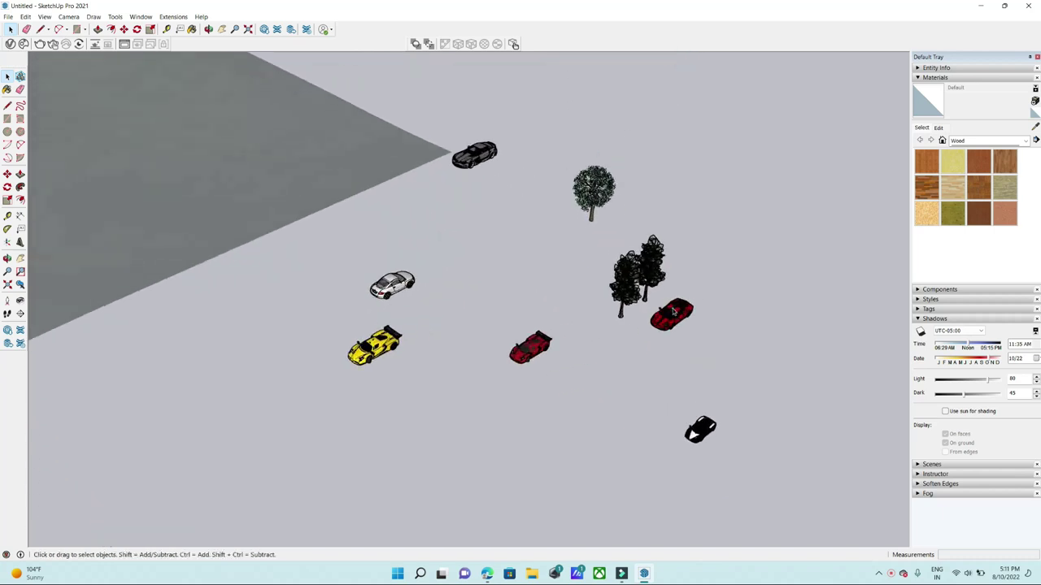
click(653, 348)
scroll(653, 348, up, 1)
key(m)
scroll(663, 341, up, 1)
scroll(691, 374, up, 2)
scroll(708, 395, down, 2)
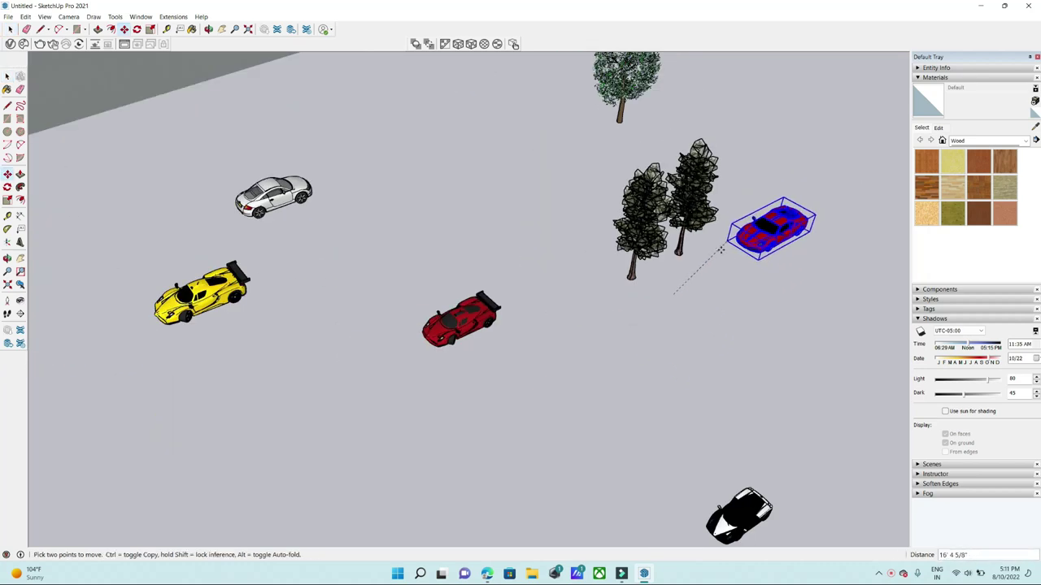
scroll(718, 274, down, 1)
scroll(720, 280, down, 2)
scroll(736, 285, down, 1)
scroll(237, 241, up, 3)
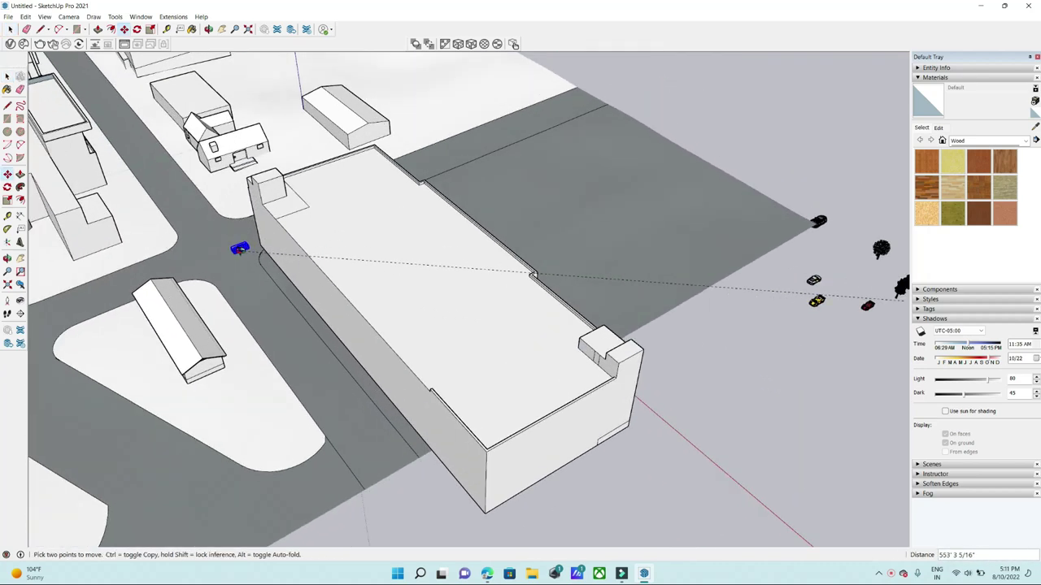
scroll(183, 174, up, 2)
scroll(200, 212, up, 2)
scroll(213, 256, up, 2)
mouse_move(228, 272)
middle_down()
mouse_move(360, 195)
mouse_move(261, 334)
middle_up()
scroll(256, 347, up, 2)
Rotate the red car to run along the road and slide it into place.
key(q)
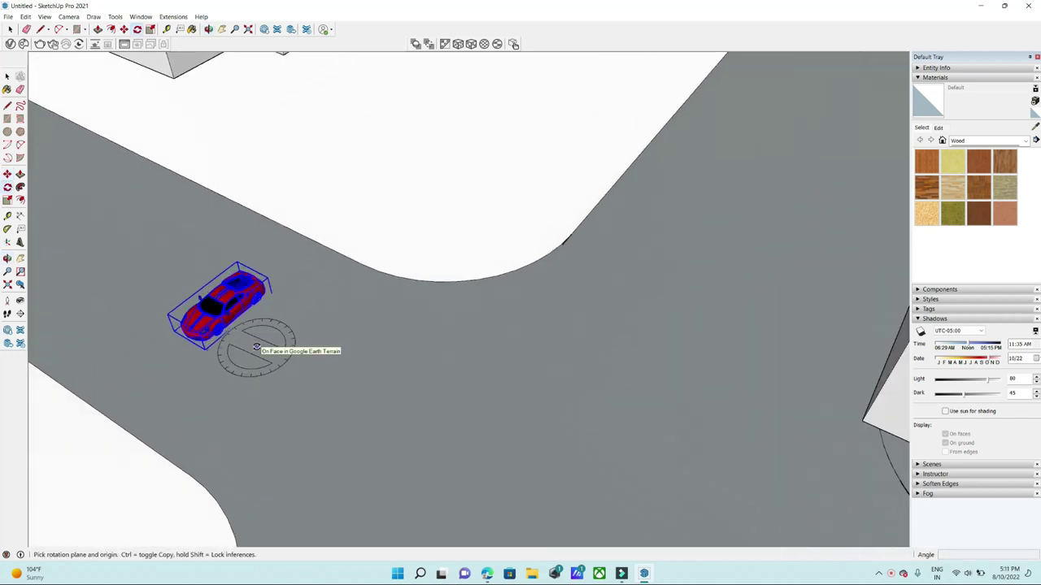
click(283, 325)
click(302, 362)
mouse_move(302, 363)
middle_down()
mouse_move(437, 229)
mouse_move(372, 371)
middle_up()
key(m)
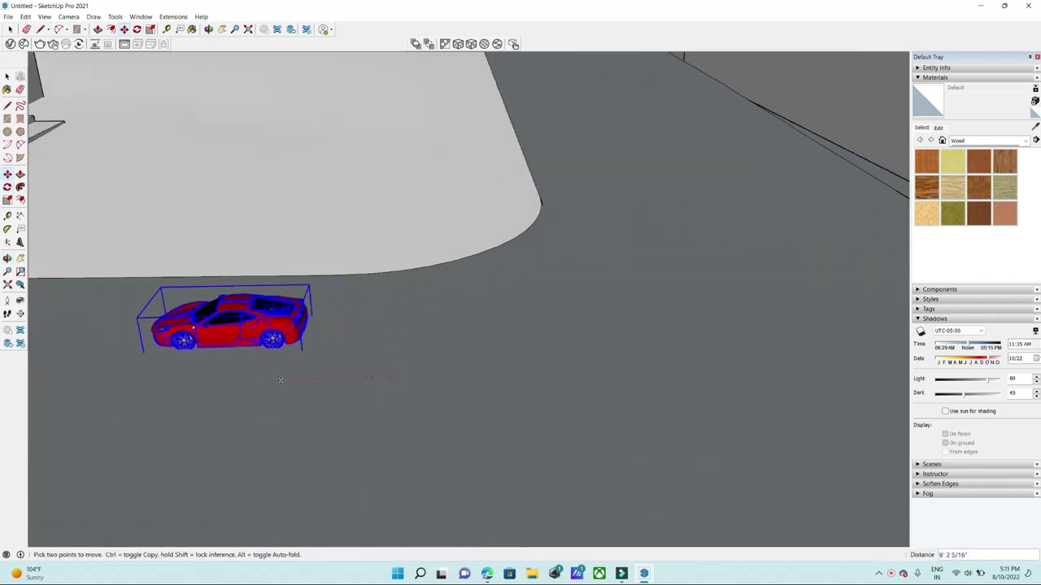
click(262, 379)
scroll(580, 307, down, 3)
middle_drag(551, 325, 394, 357)
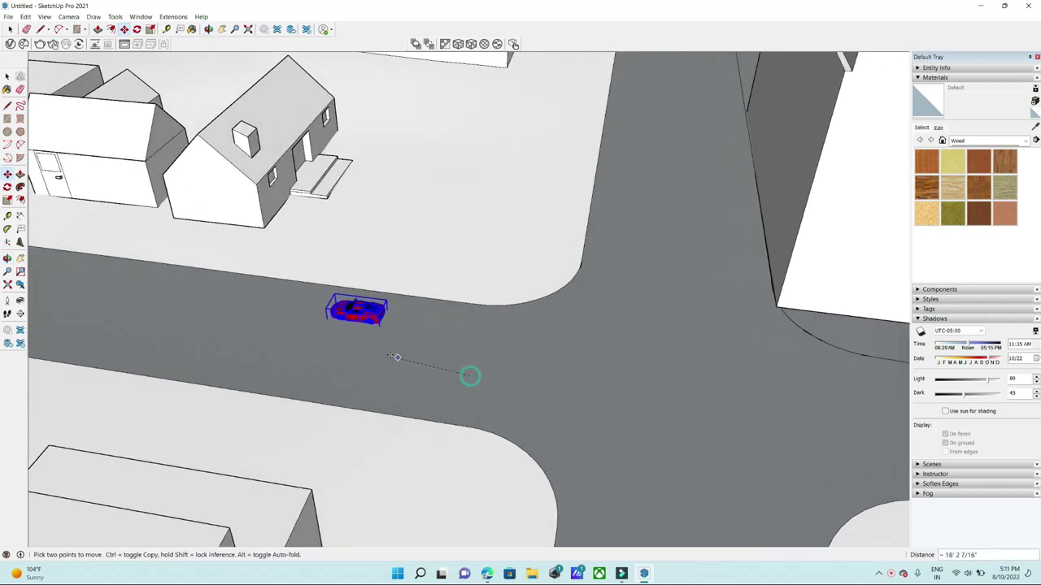
click(344, 329)
Rescale the red car to fit the street.
key(s)
scroll(348, 313, up, 2)
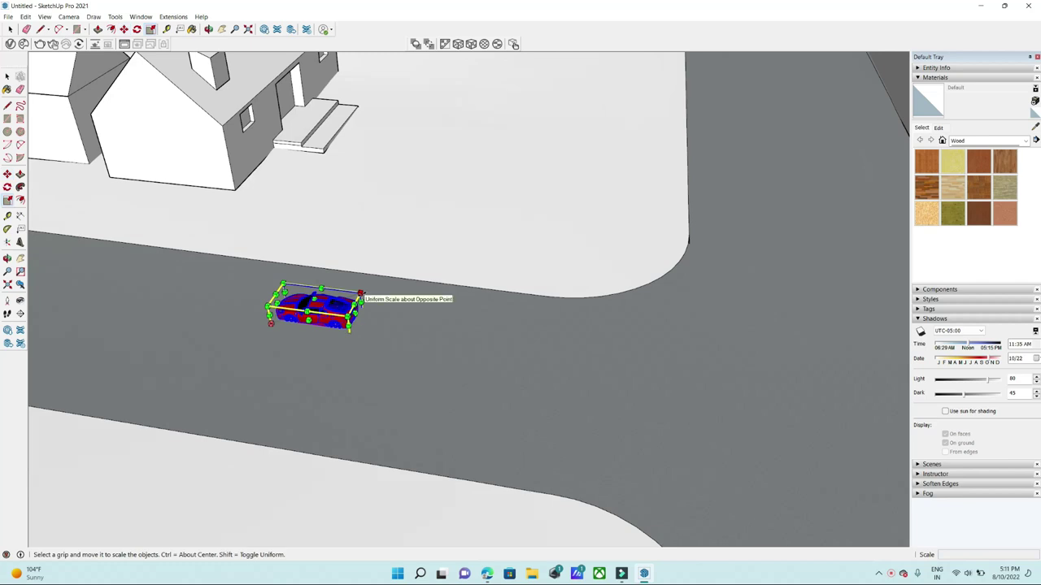
middle_drag(433, 305, 309, 116)
scroll(251, 265, down, 5)
mouse_move(252, 265)
middle_down()
mouse_move(399, 279)
mouse_move(196, 266)
middle_up()
scroll(197, 266, down, 5)
key(space)
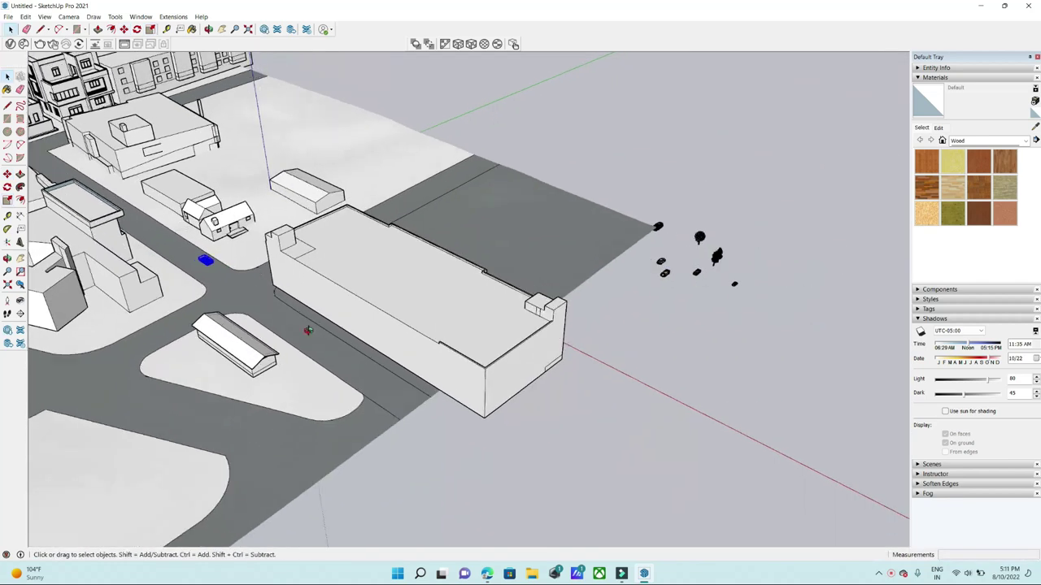
scroll(604, 268, up, 5)
Try Rotate, then Move on the blue car while orbiting to a view of the street.
scroll(680, 257, up, 3)
middle_drag(681, 259, 696, 293)
key(q)
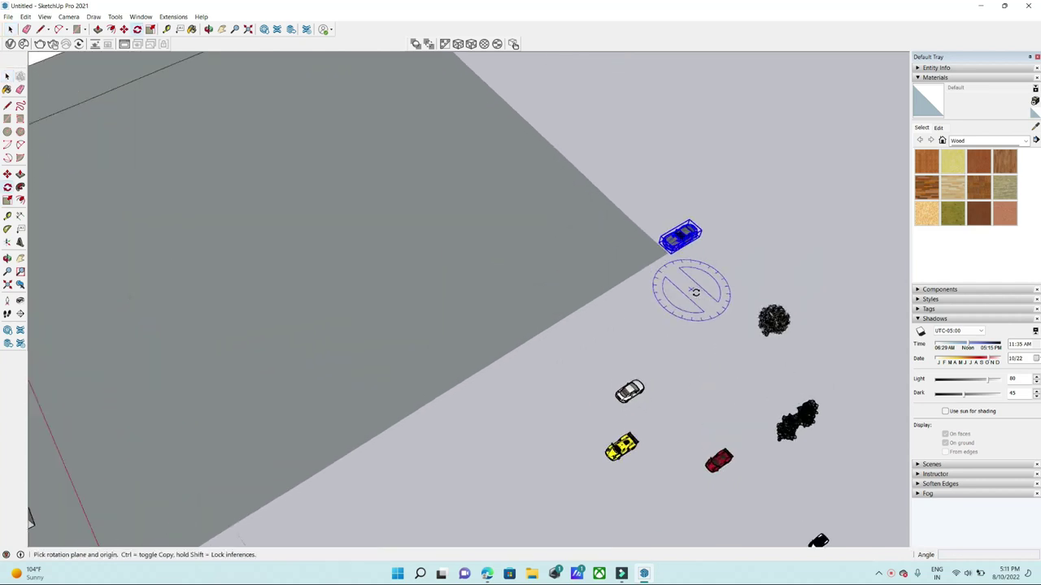
scroll(696, 293, up, 2)
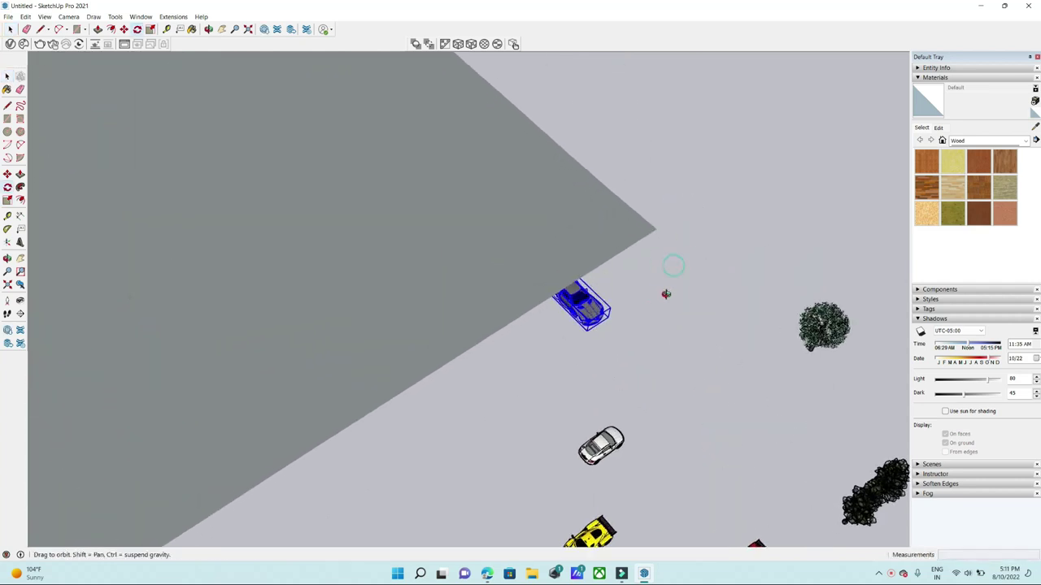
scroll(596, 332, up, 1)
key(m)
click(593, 326)
scroll(711, 335, down, 5)
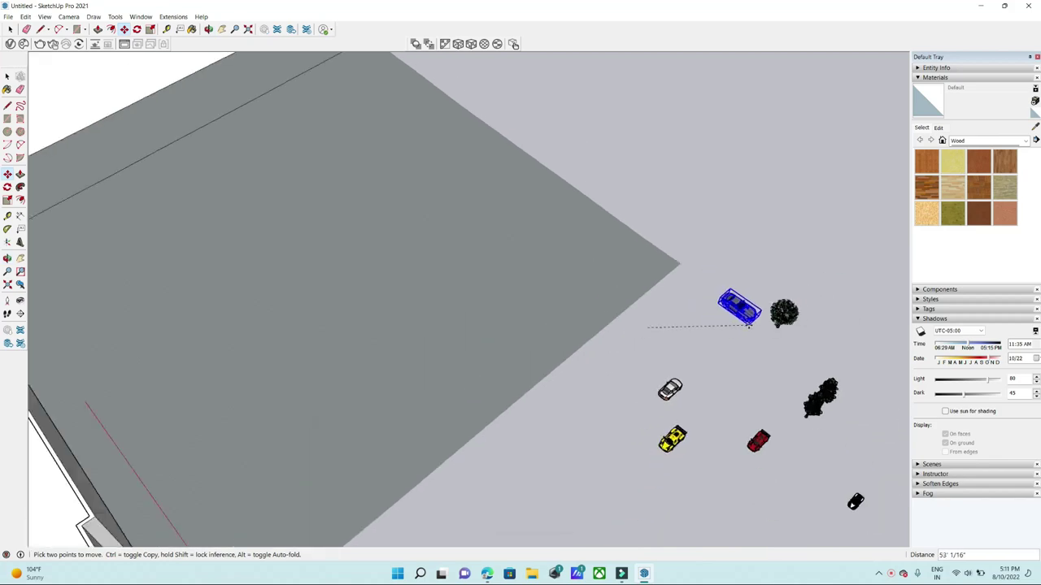
middle_drag(712, 335, 405, 301)
scroll(405, 300, up, 2)
scroll(405, 301, up, 2)
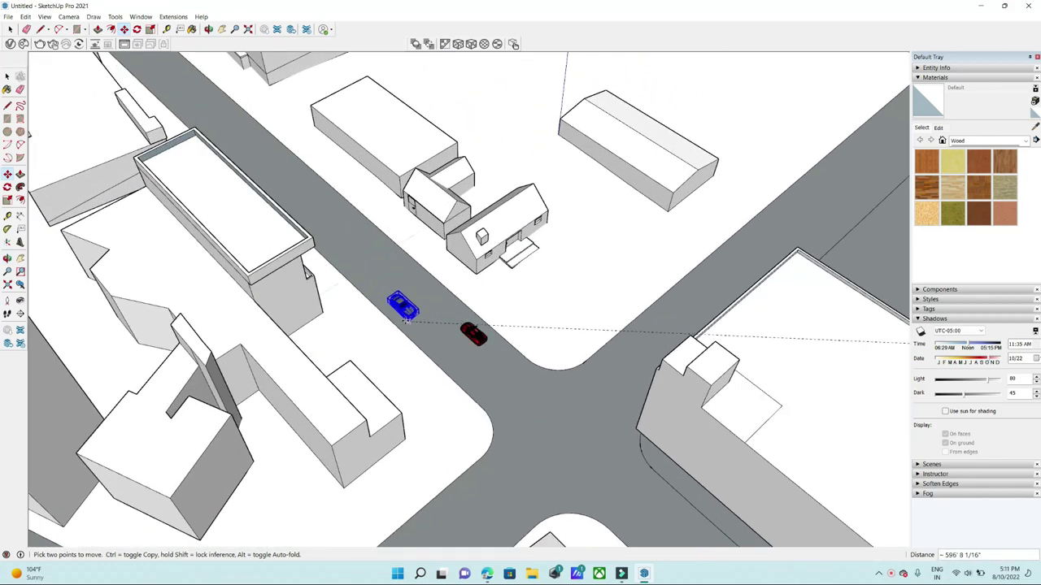
scroll(349, 281, up, 2)
scroll(340, 276, down, 3)
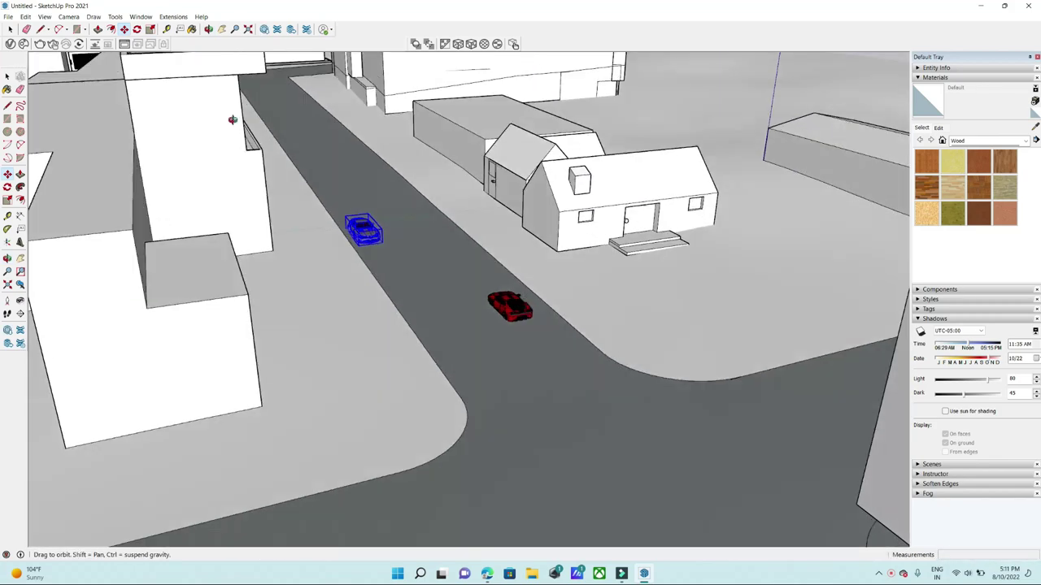
middle_drag(340, 277, 488, 260)
key(space)
scroll(567, 250, down, 2)
scroll(651, 313, up, 3)
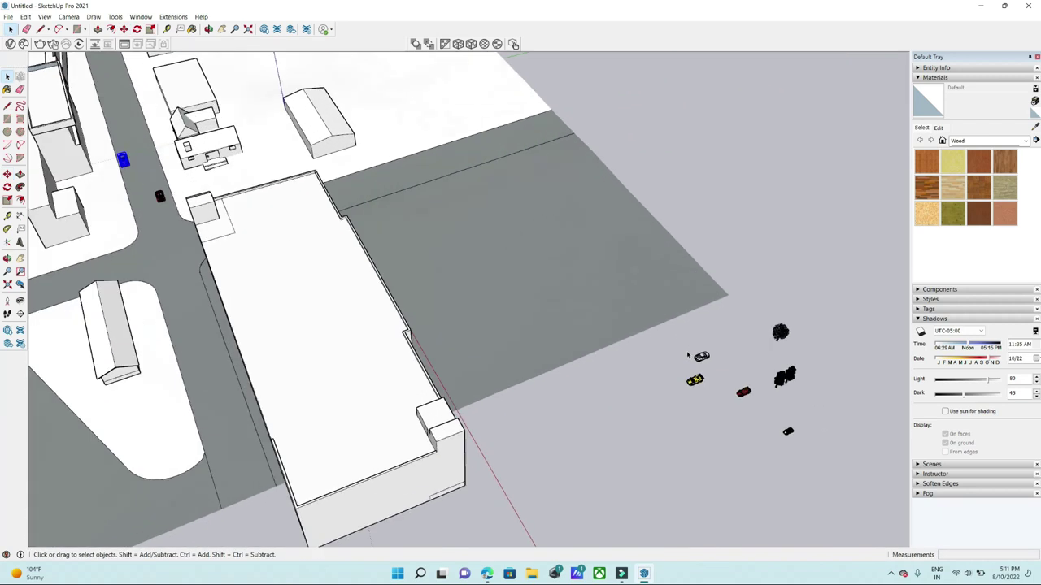
scroll(651, 313, up, 3)
scroll(651, 313, up, 2)
scroll(651, 313, up, 2)
Pick up the blue car with Move and bring it down toward the street.
key(m)
click(687, 358)
scroll(715, 350, down, 2)
scroll(716, 341, down, 3)
scroll(737, 317, down, 3)
mouse_move(740, 319)
middle_down()
mouse_move(349, 155)
mouse_move(291, 161)
middle_up()
scroll(325, 154, up, 3)
scroll(298, 158, up, 3)
scroll(291, 161, up, 3)
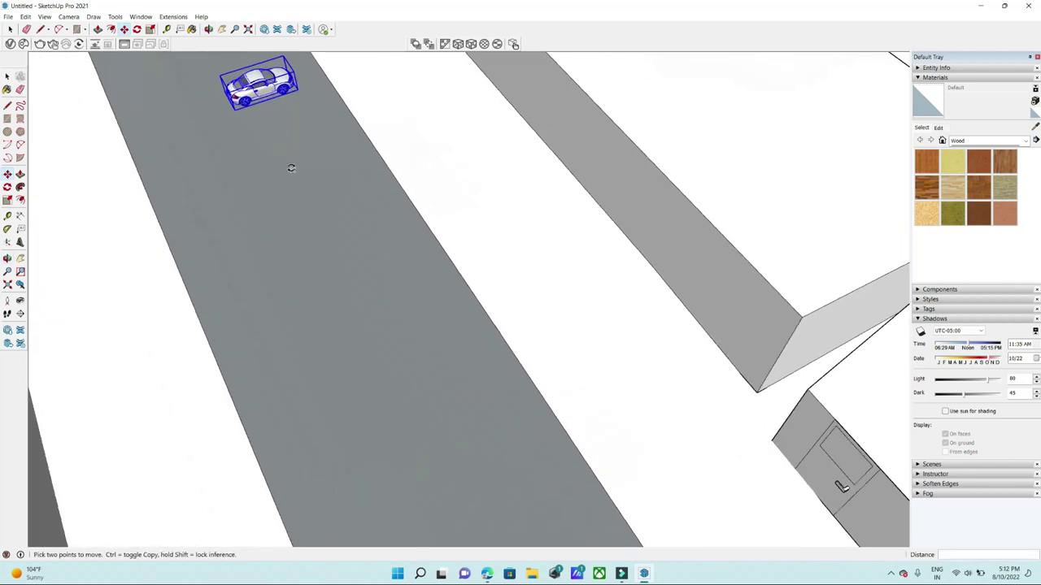
Rotate the blue car along the street and park it in the roadway beside the building.
key(q)
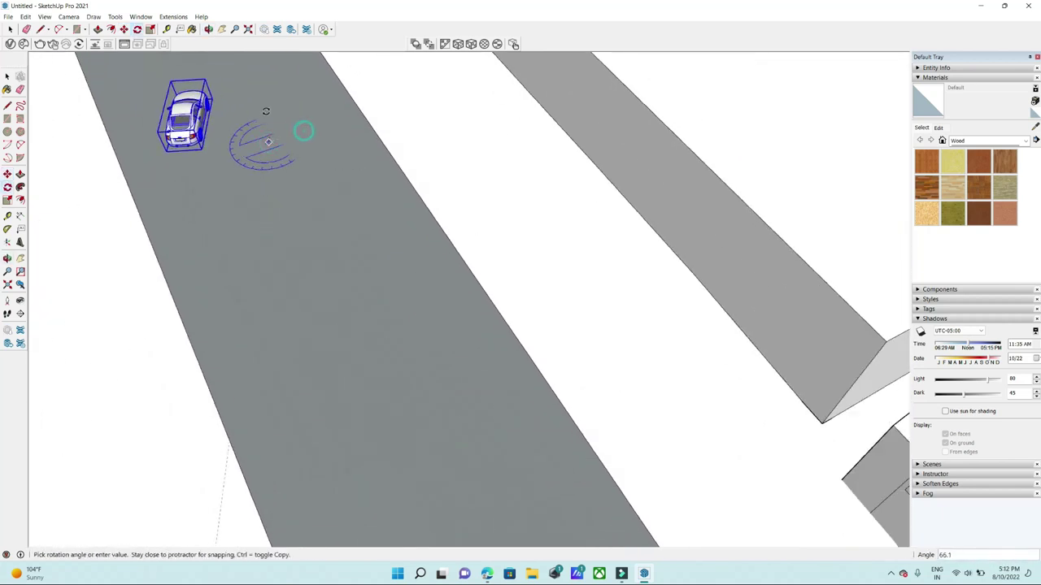
scroll(381, 193, down, 3)
middle_drag(381, 192, 350, 209)
scroll(241, 258, up, 3)
key(m)
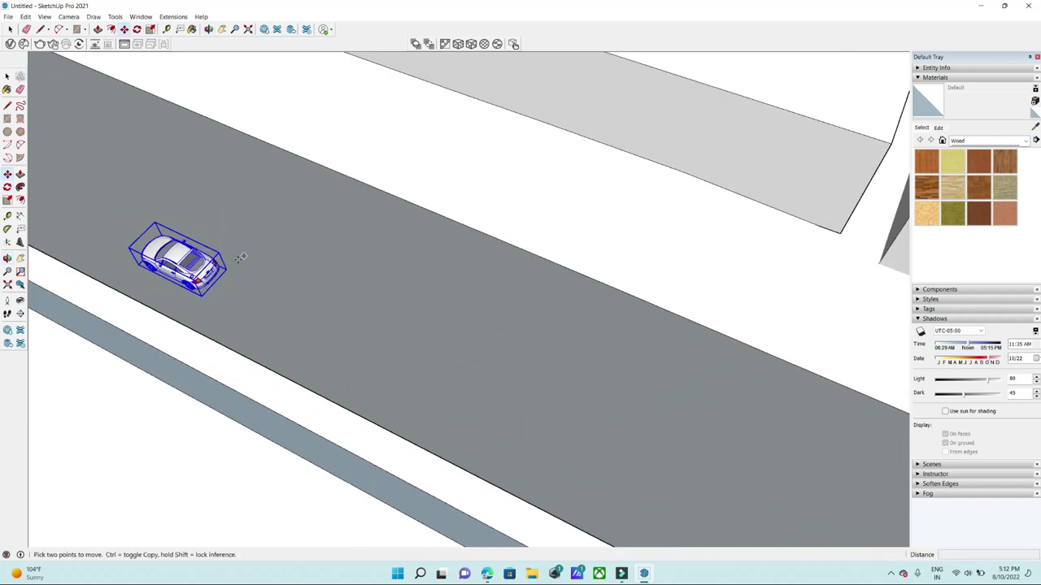
click(226, 270)
click(474, 250)
scroll(474, 251, down, 5)
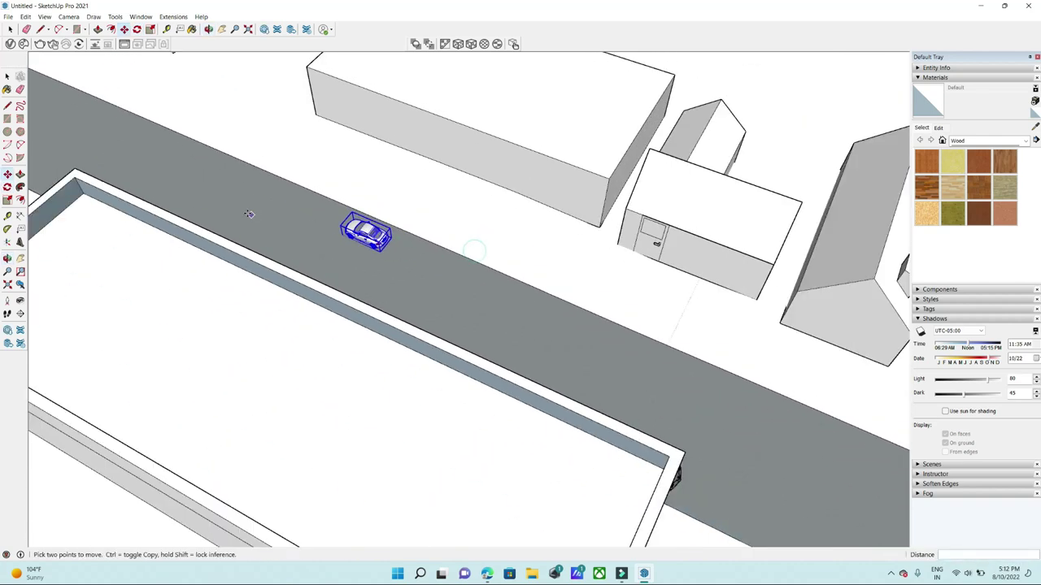
middle_drag(474, 250, 387, 248)
key(space)
Move the red car from beside the trees onto the upper street.
scroll(386, 248, down, 4)
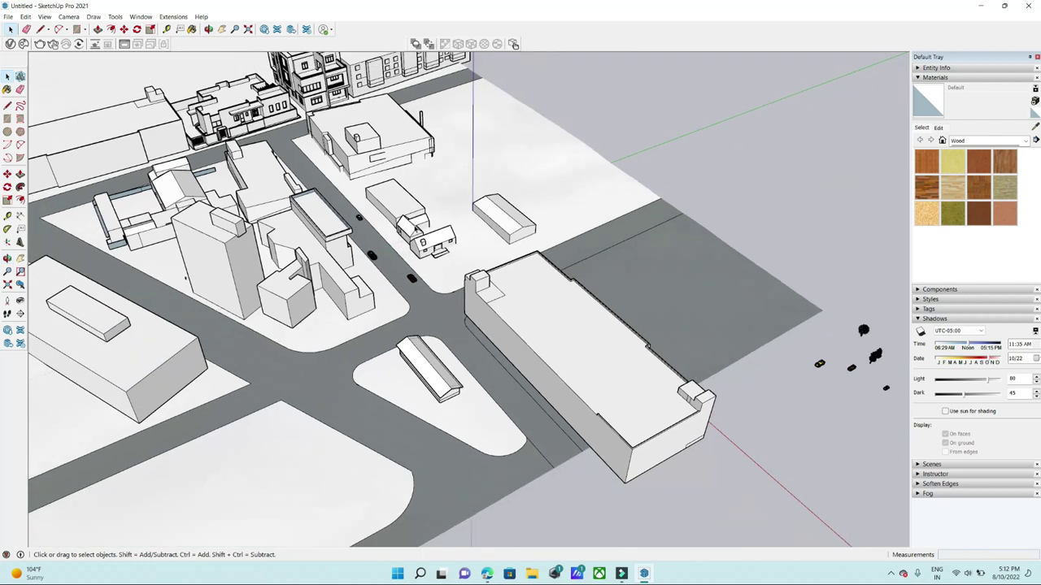
scroll(747, 461, up, 3)
scroll(746, 461, up, 3)
click(746, 454)
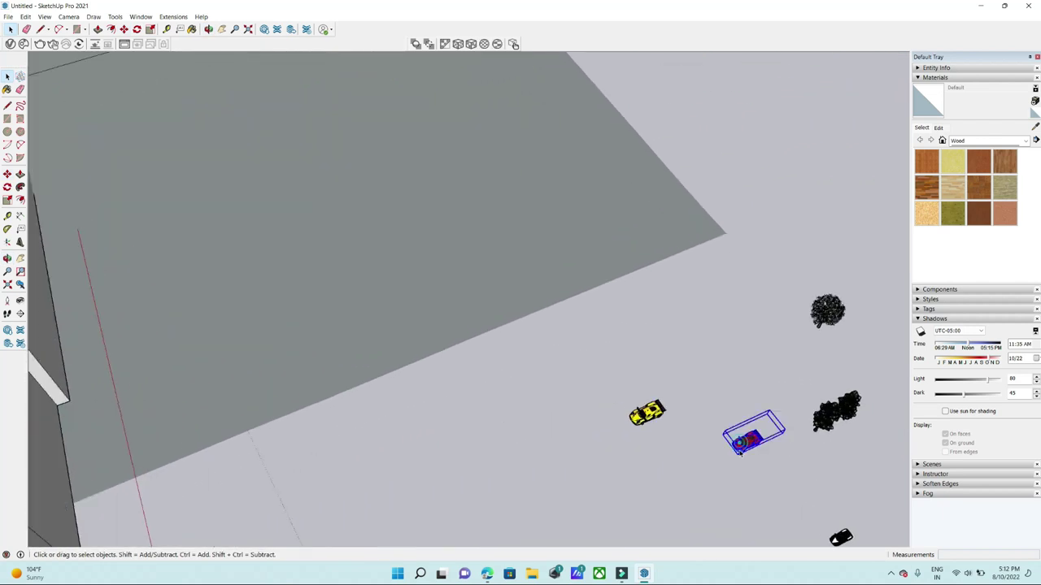
scroll(747, 461, up, 3)
scroll(746, 461, up, 2)
key(m)
click(744, 483)
scroll(744, 483, down, 3)
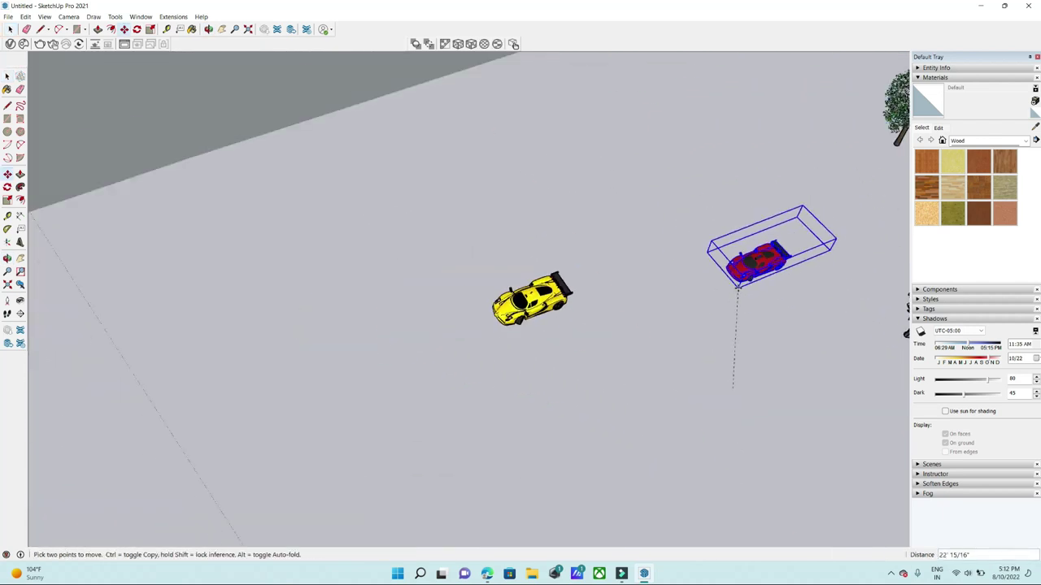
scroll(708, 407, down, 3)
scroll(651, 325, down, 2)
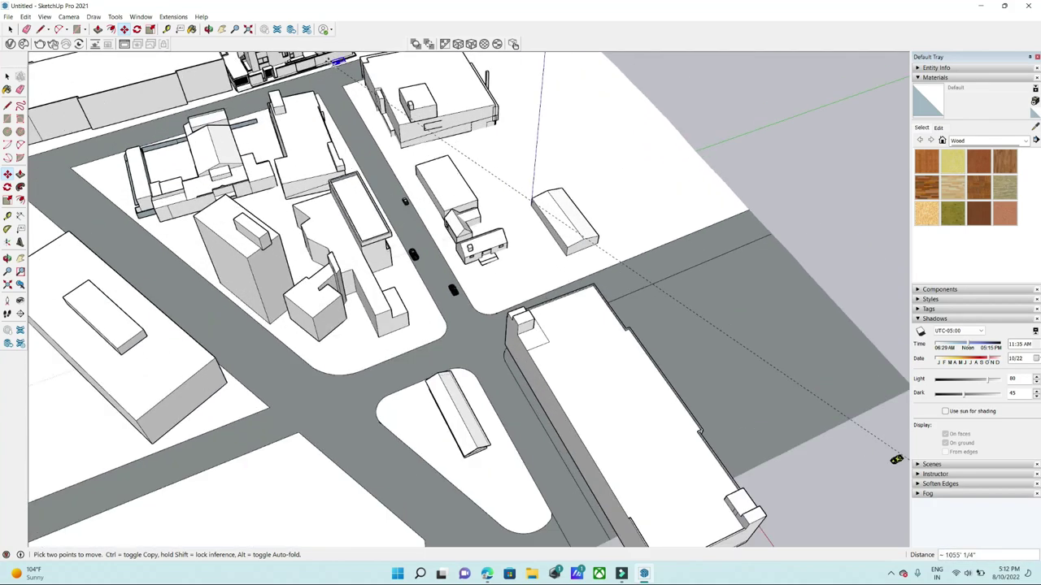
scroll(314, 195, up, 3)
scroll(314, 196, up, 2)
scroll(314, 196, down, 2)
scroll(296, 135, up, 3)
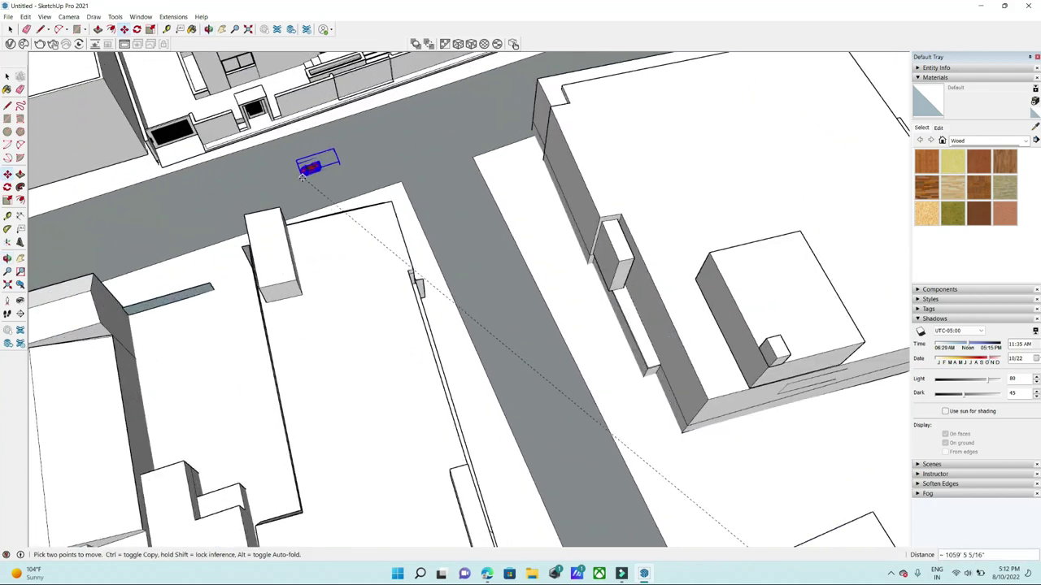
scroll(297, 139, up, 2)
click(291, 142)
scroll(301, 155, down, 3)
Enlarge the red car with the Scale tool.
key(s)
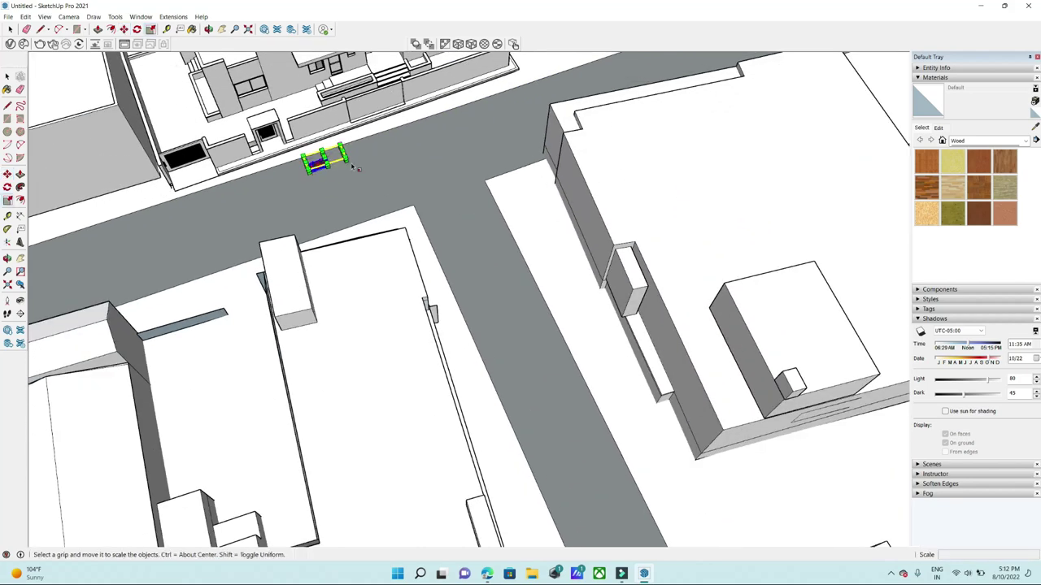
middle_drag(355, 157, 425, 159)
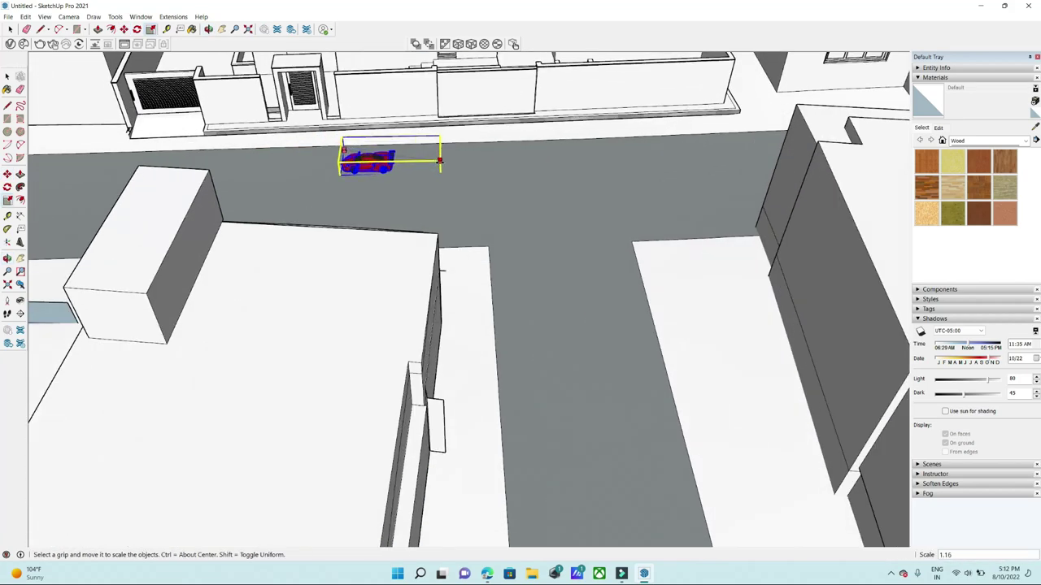
key(space)
scroll(431, 159, down, 2)
scroll(427, 154, down, 3)
scroll(424, 152, down, 3)
scroll(422, 150, down, 2)
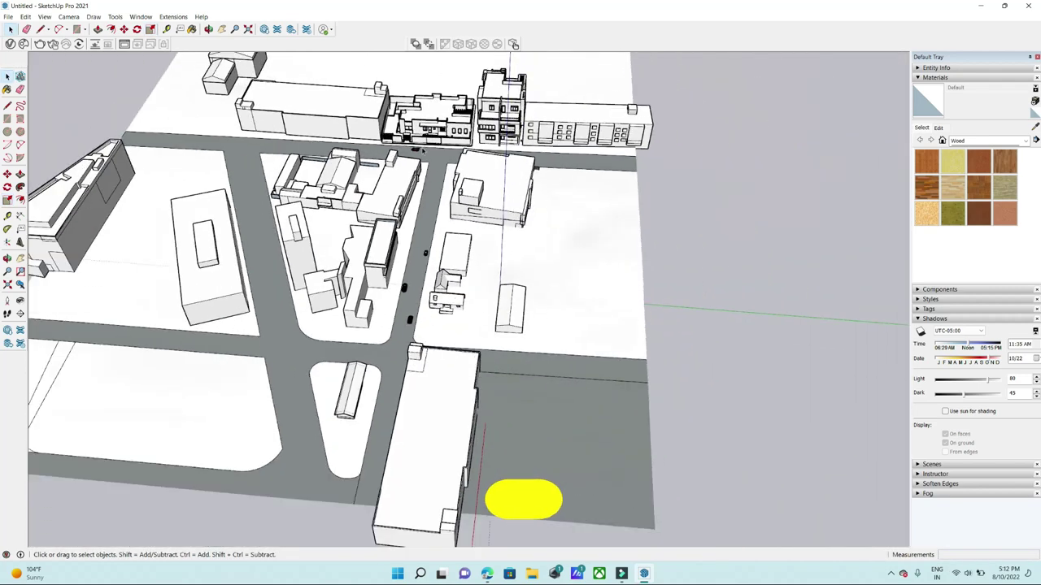
scroll(530, 396, up, 3)
scroll(530, 396, up, 2)
scroll(531, 396, up, 3)
scroll(530, 396, up, 2)
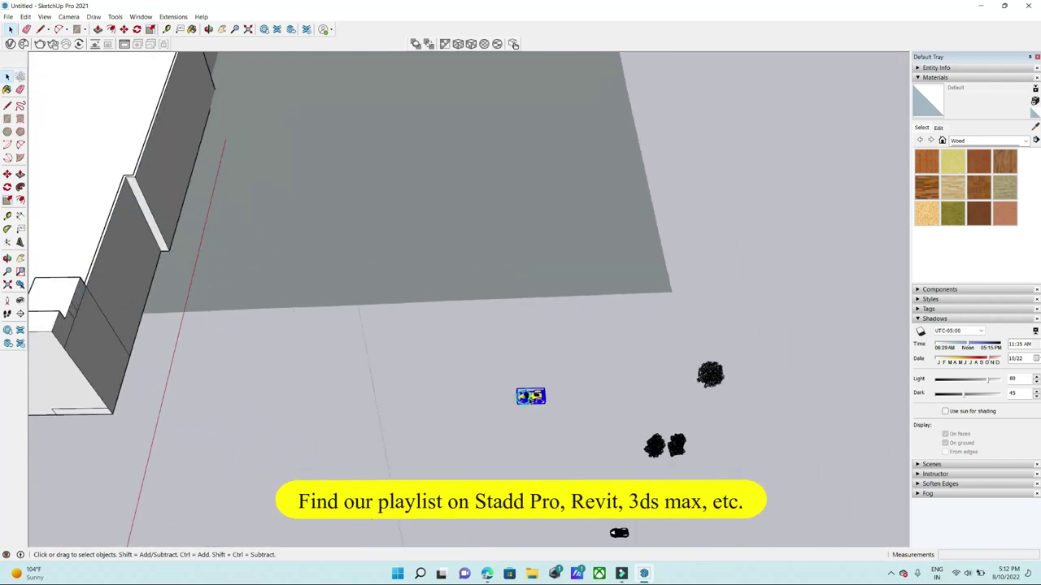
scroll(531, 396, up, 3)
scroll(504, 374, up, 2)
Copy the car beside the trees to a nearby spot using Move with Ctrl.
key(m)
scroll(496, 358, up, 2)
key(ctrl)
click(505, 421)
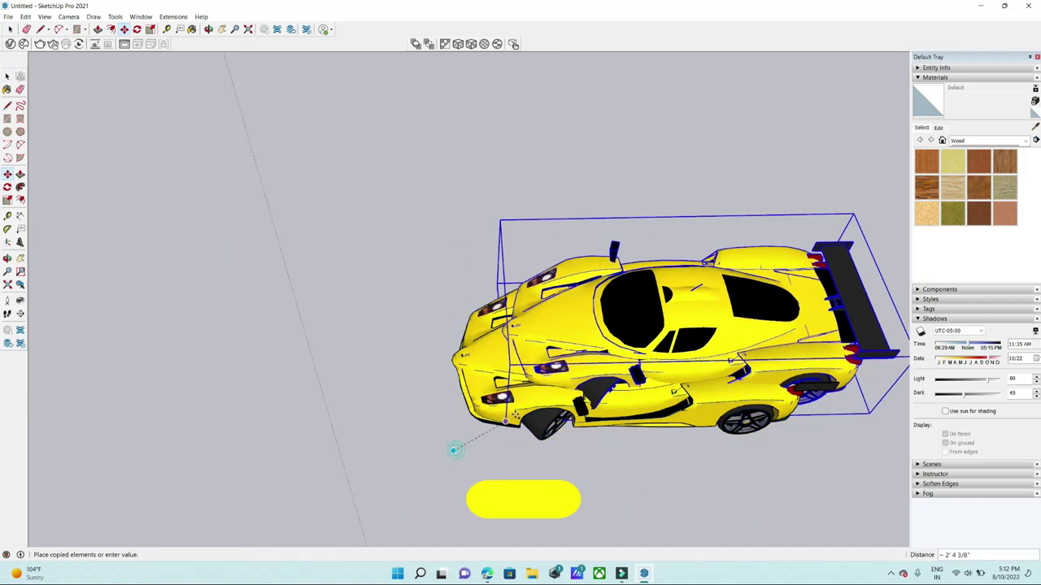
click(455, 449)
scroll(496, 427, down, 4)
scroll(615, 377, down, 4)
scroll(665, 365, down, 3)
scroll(634, 392, down, 3)
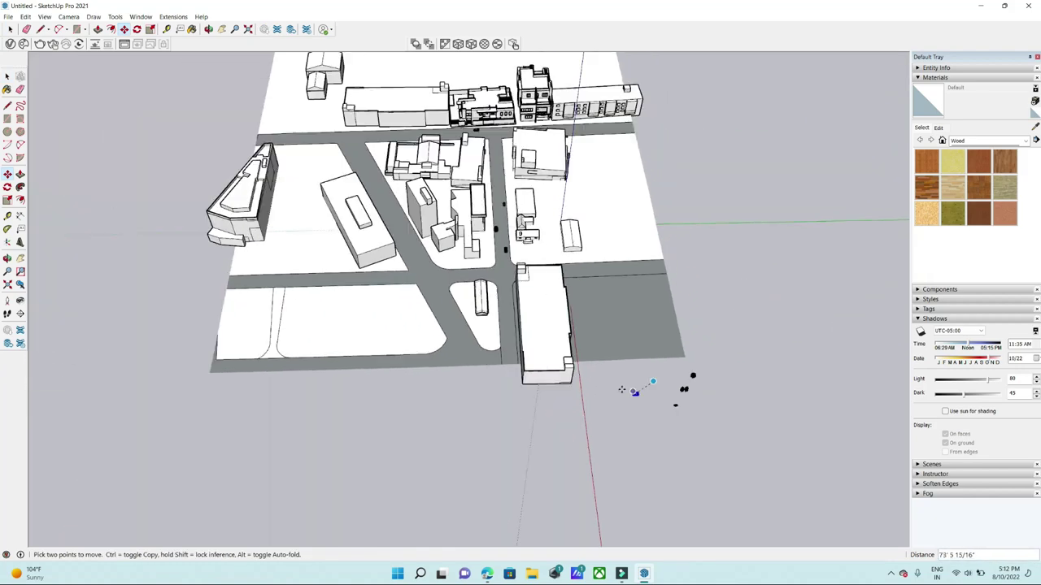
scroll(634, 391, up, 2)
scroll(634, 392, up, 3)
scroll(634, 392, up, 3)
mouse_move(634, 392)
middle_down()
mouse_move(650, 284)
mouse_move(500, 295)
middle_up()
scroll(390, 358, up, 2)
middle_drag(391, 358, 395, 401)
scroll(395, 401, down, 2)
key(space)
scroll(342, 285, down, 3)
scroll(324, 221, down, 2)
scroll(700, 292, down, 2)
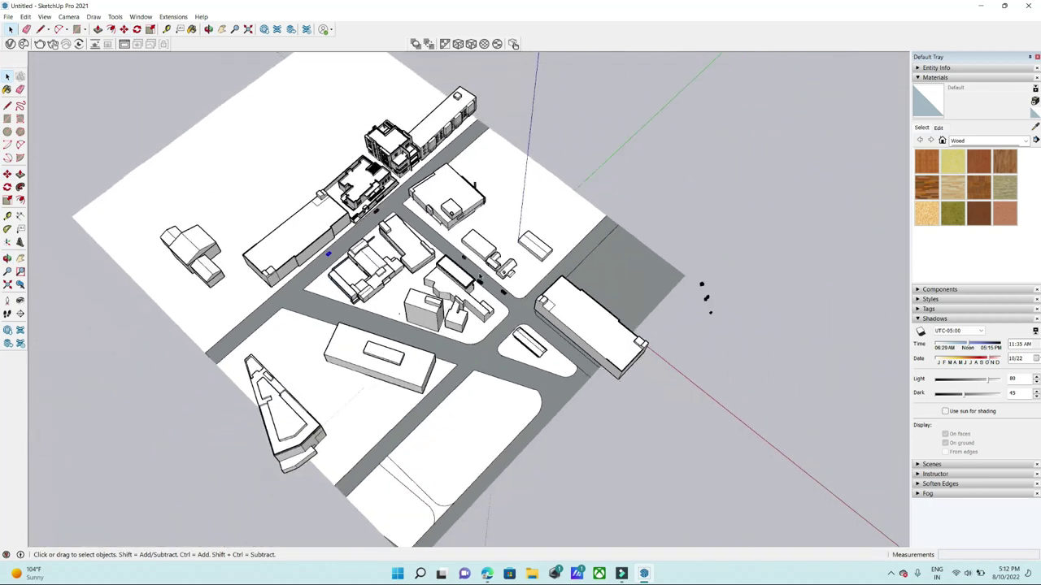
scroll(634, 296, up, 1)
scroll(642, 325, up, 2)
scroll(642, 325, up, 2)
scroll(639, 325, up, 2)
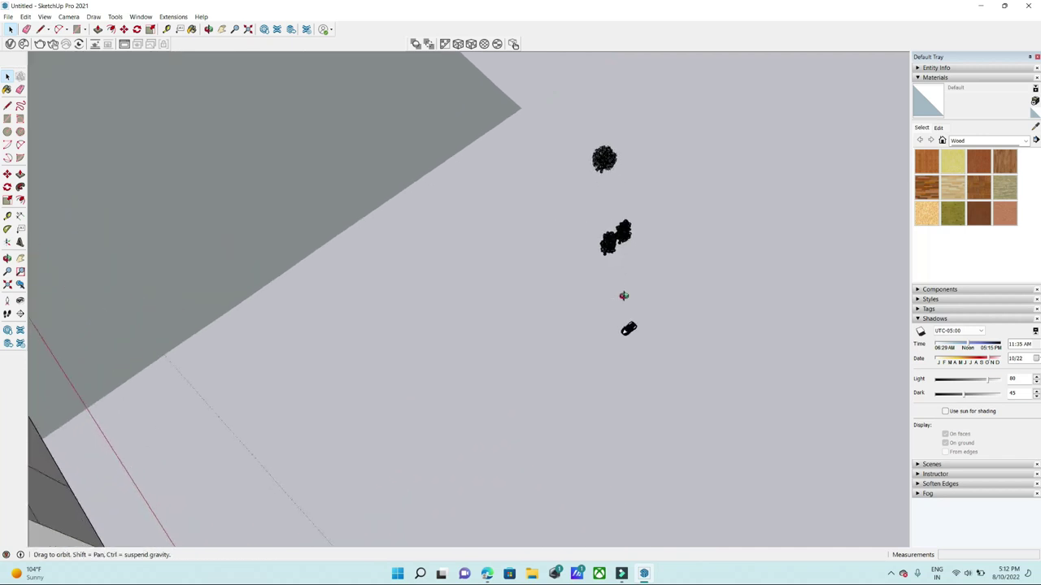
scroll(626, 326, up, 2)
Select the blue-and-white car beside the trees and move it toward the cross street.
click(615, 358)
scroll(616, 362, up, 2)
scroll(615, 362, up, 2)
key(m)
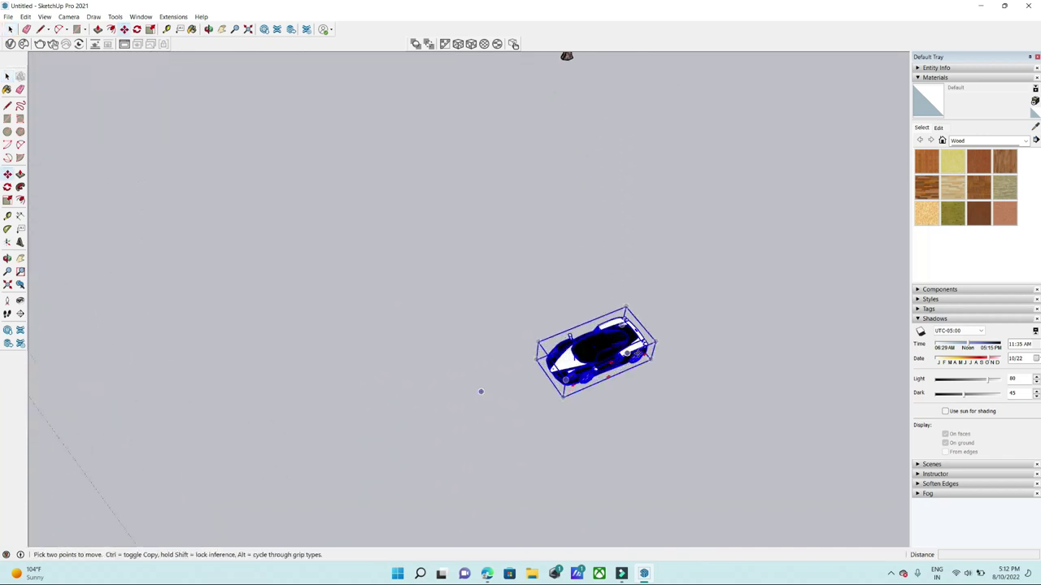
scroll(650, 358, down, 3)
scroll(650, 353, down, 3)
scroll(654, 350, down, 2)
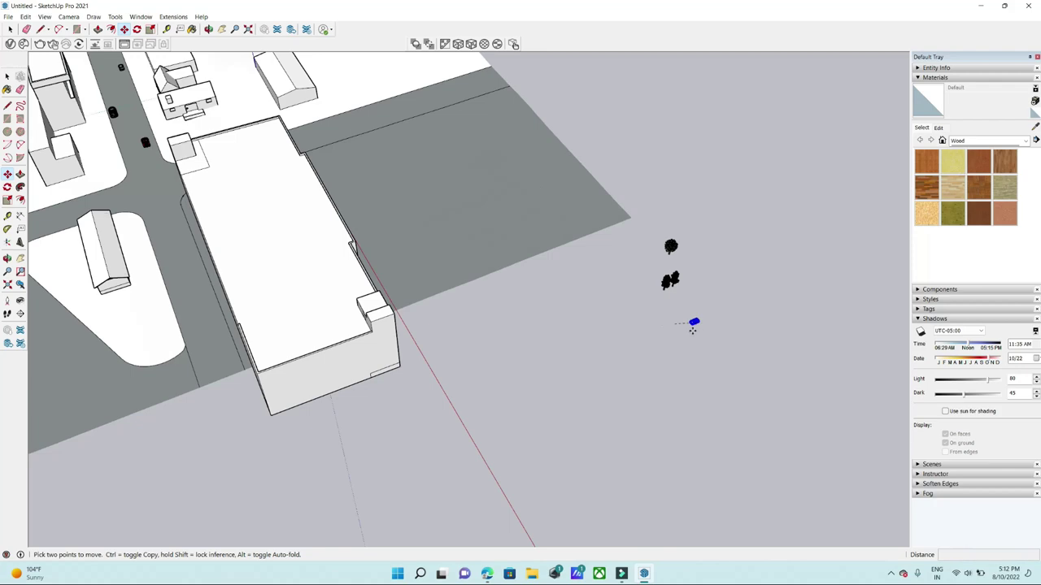
scroll(658, 341, down, 2)
scroll(671, 317, down, 2)
scroll(569, 293, up, 3)
scroll(423, 268, up, 2)
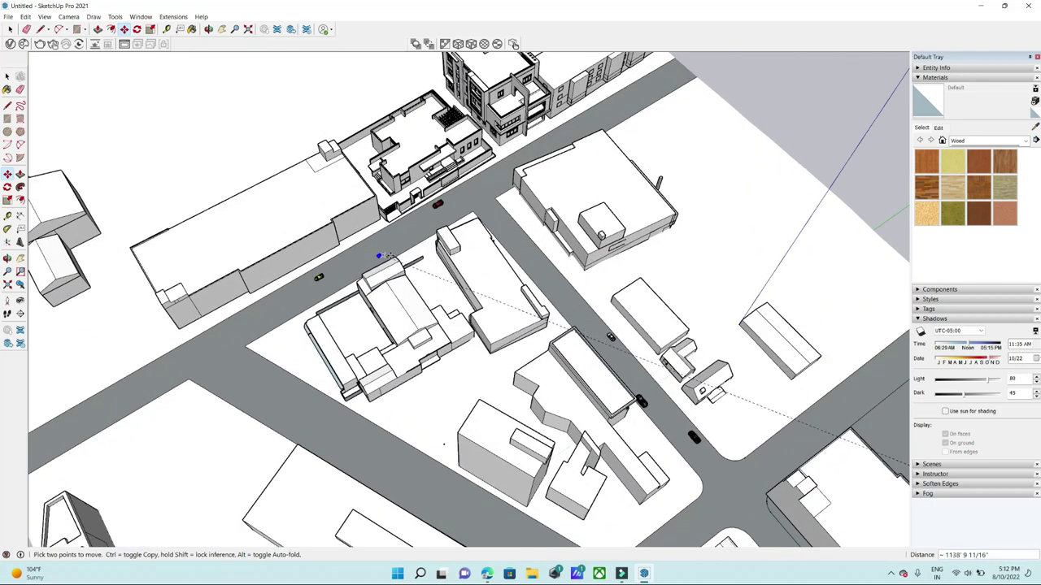
scroll(387, 260, up, 2)
scroll(386, 260, up, 3)
scroll(388, 262, up, 2)
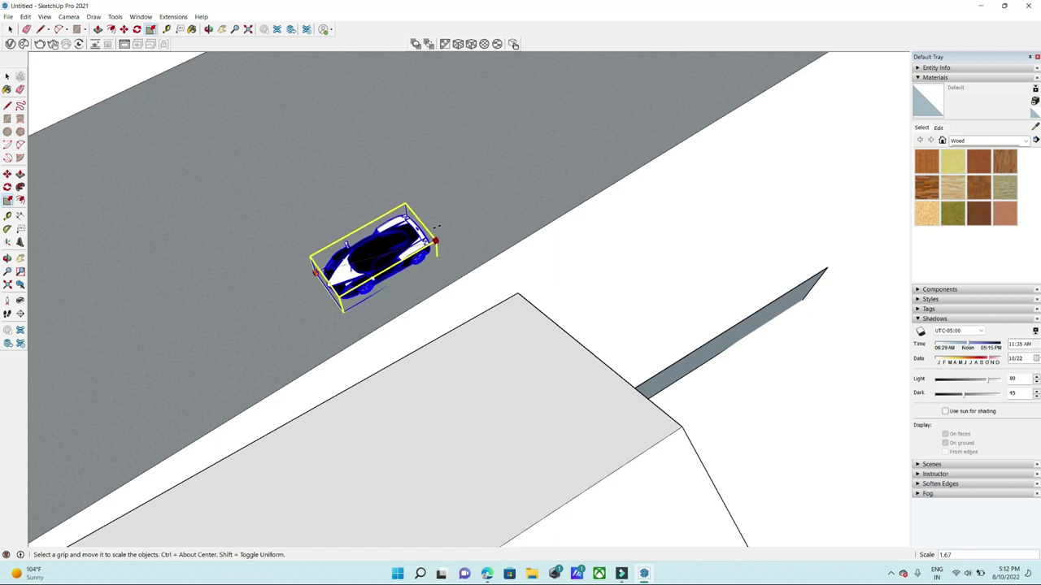
Scale the blue-and-white car up to twice its size and turn it 180°.
drag(437, 228, 454, 218)
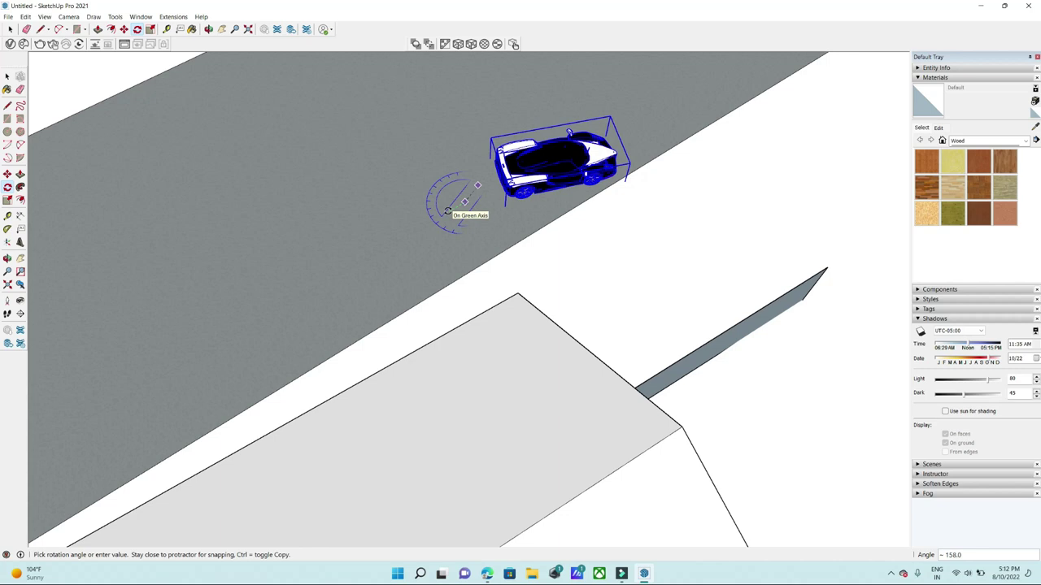
text(180)
click(446, 210)
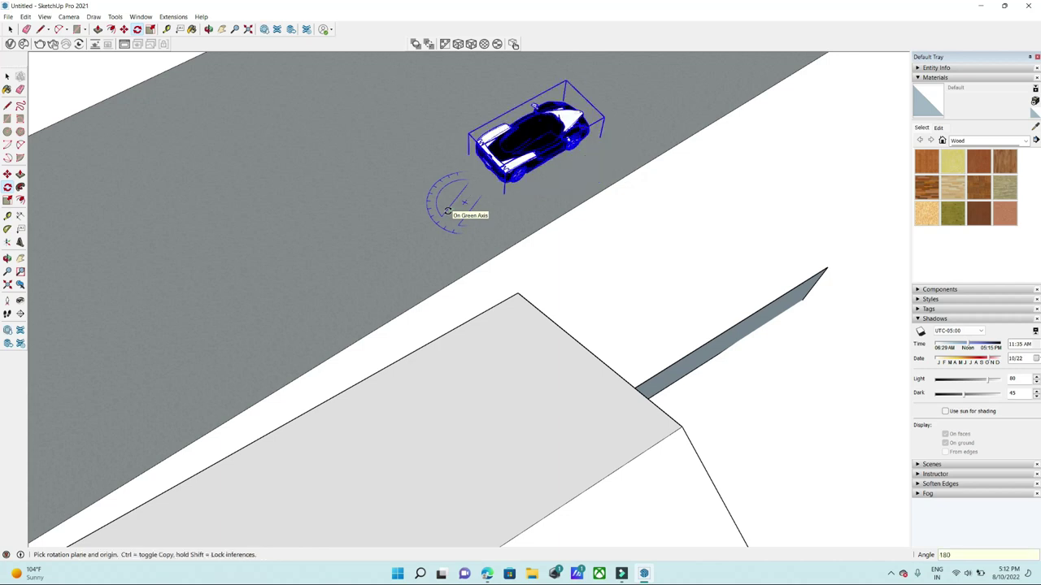
scroll(488, 232, down, 3)
scroll(488, 232, up, 3)
Shift the turned car into position on the cross street.
key(m)
click(581, 227)
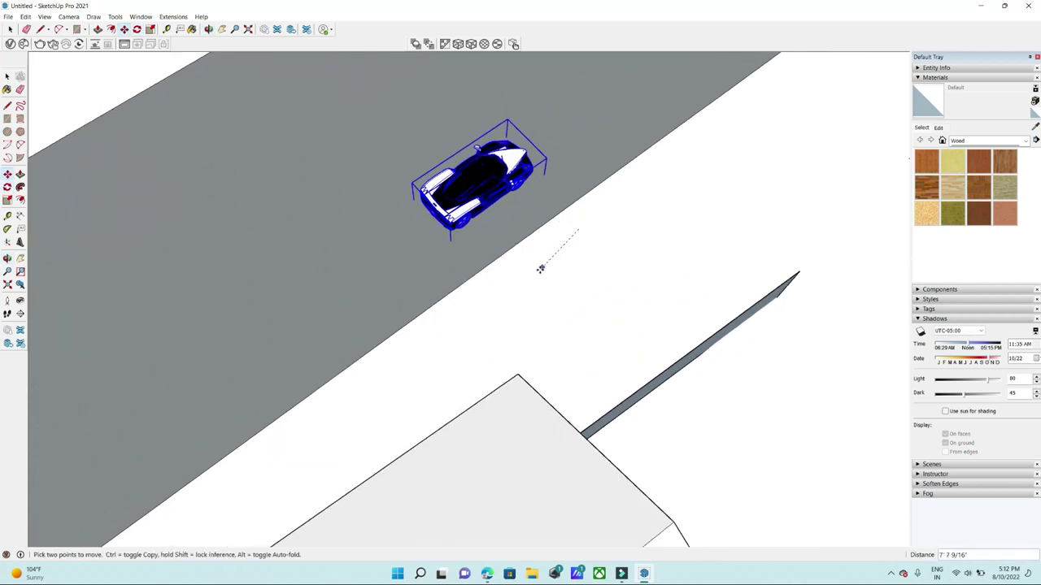
middle_drag(518, 288, 370, 233)
scroll(370, 233, down, 5)
mouse_move(577, 332)
middle_down()
mouse_move(546, 273)
mouse_move(520, 391)
middle_up()
scroll(546, 272, down, 3)
scroll(520, 390, up, 3)
scroll(511, 447, up, 3)
Flip the blue car along its component red axis.
scroll(511, 448, down, 5)
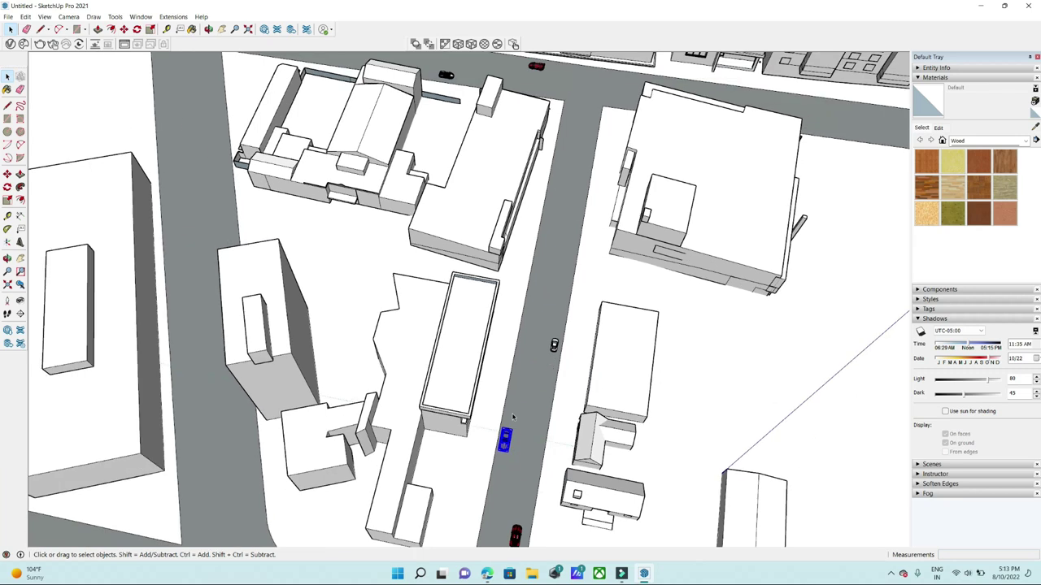
scroll(488, 460, up, 2)
key(m)
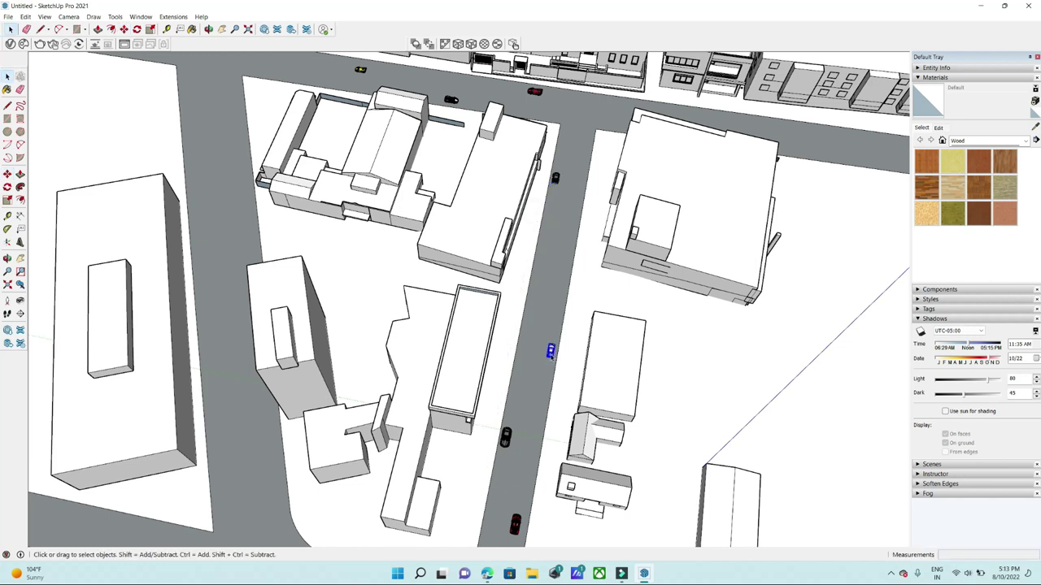
scroll(551, 351, up, 3)
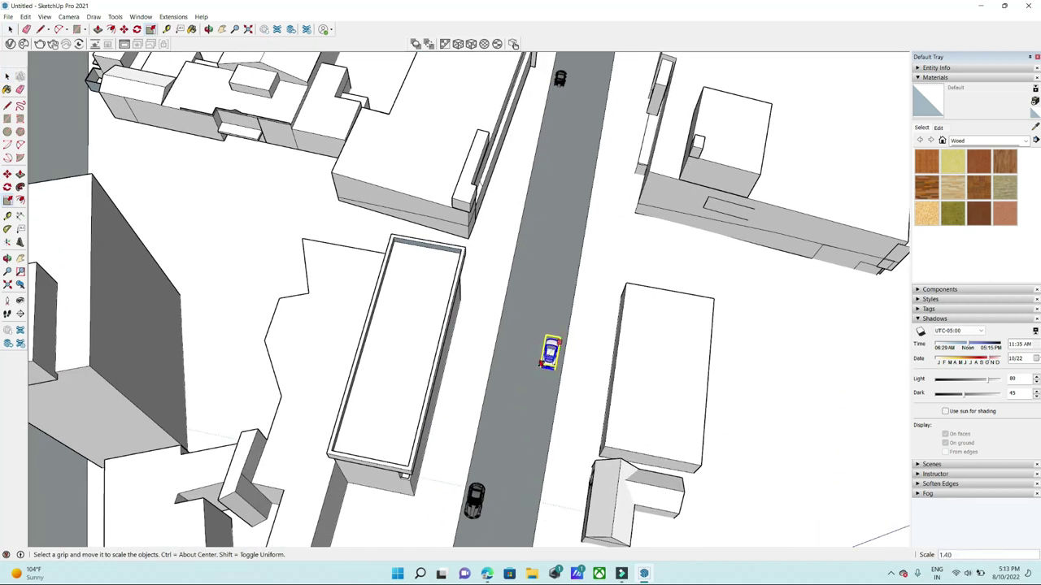
scroll(529, 379, down, 2)
key(m)
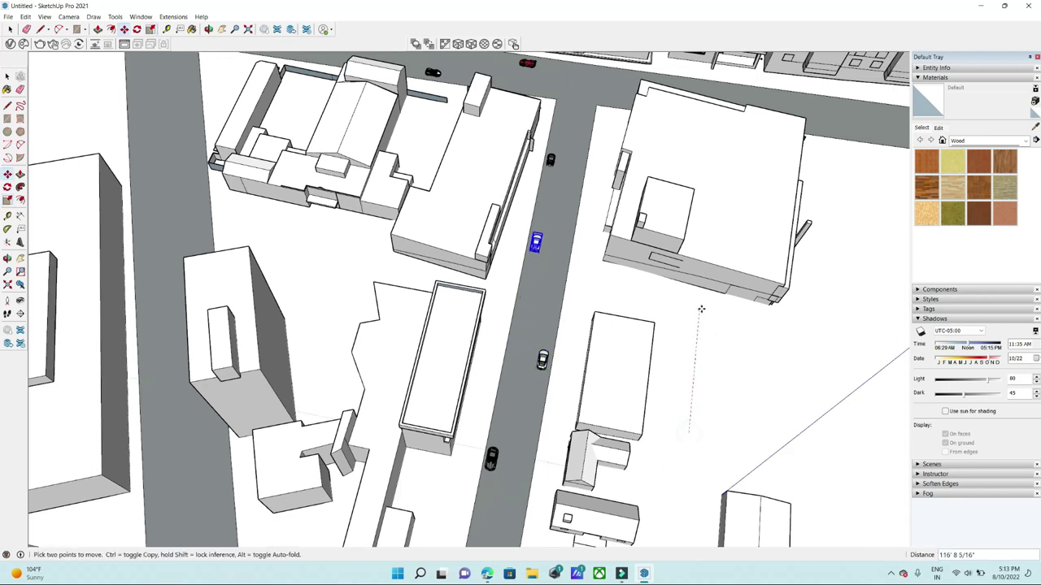
scroll(534, 239, up, 3)
scroll(529, 244, up, 3)
right_click(540, 230)
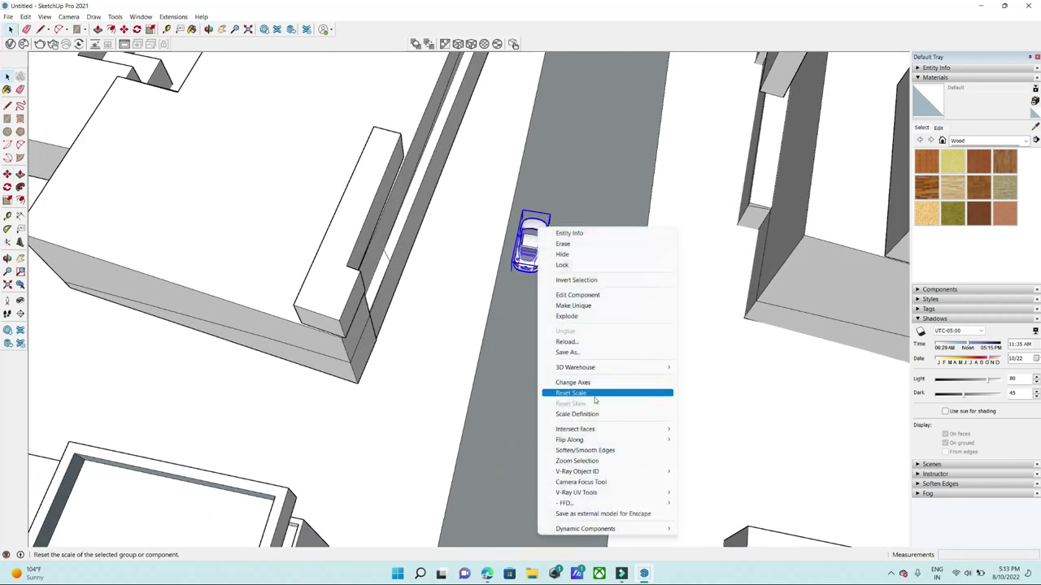
click(728, 440)
middle_drag(725, 434, 548, 288)
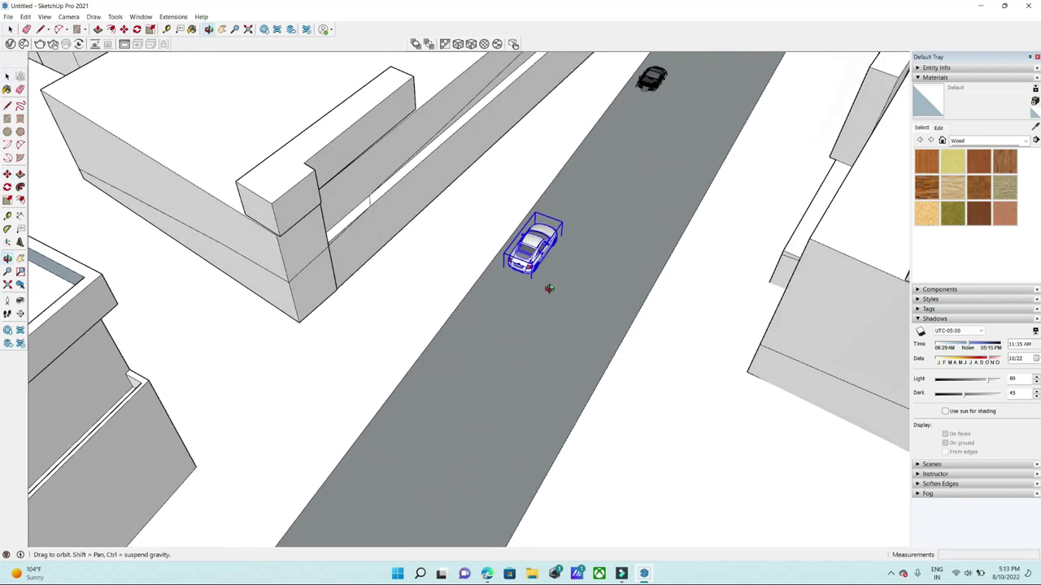
scroll(548, 288, up, 2)
Flip the car along its component green axis, then pull back to a diagonal city view.
right_click(536, 252)
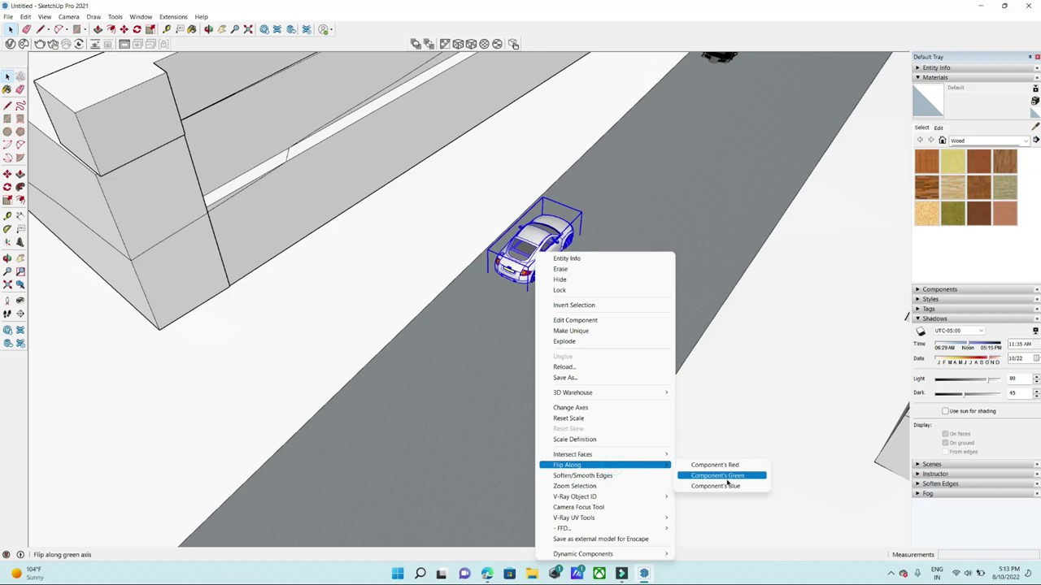
click(728, 482)
scroll(718, 385, down, 2)
mouse_move(718, 386)
middle_down()
mouse_move(707, 404)
mouse_move(670, 273)
mouse_move(634, 366)
middle_up()
scroll(707, 404, down, 3)
scroll(634, 366, down, 2)
scroll(618, 423, up, 2)
scroll(602, 487, up, 2)
middle_drag(602, 488, 602, 498)
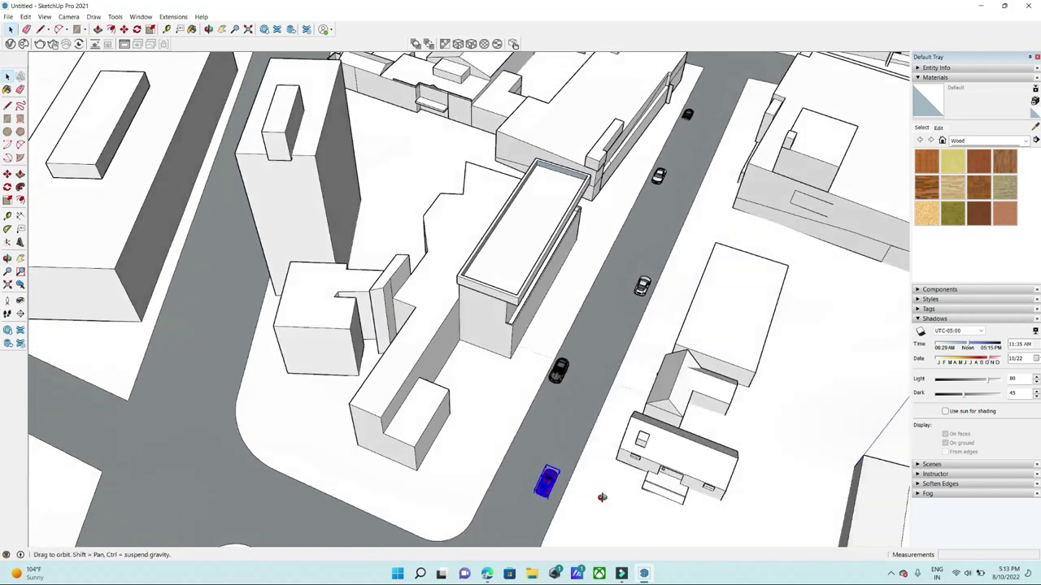
scroll(601, 498, down, 3)
Move the flipped car about 6'9" along the road beside the white car.
scroll(671, 519, up, 3)
key(m)
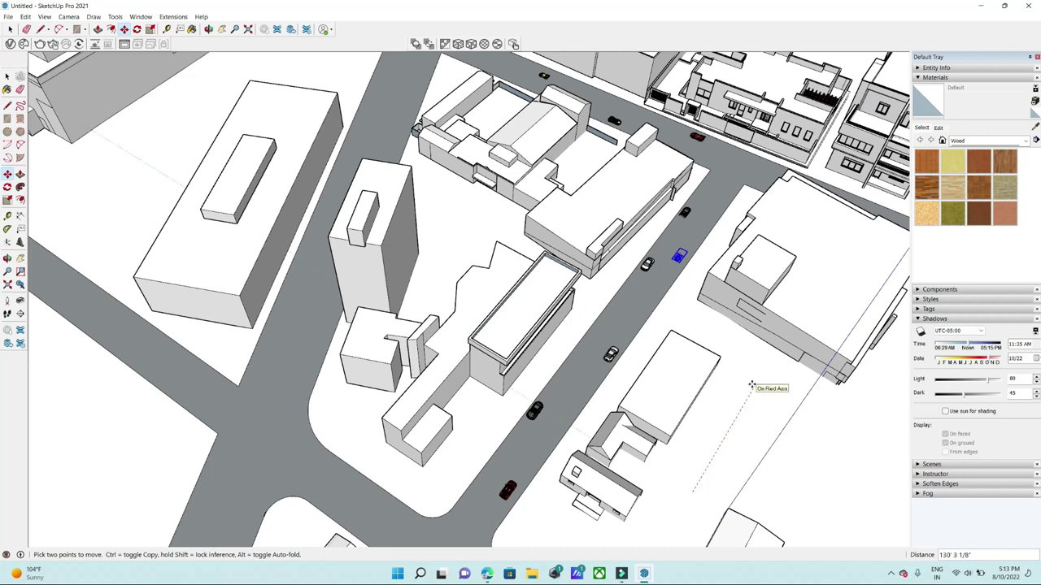
middle_drag(748, 390, 674, 325)
scroll(674, 326, up, 2)
scroll(662, 328, up, 2)
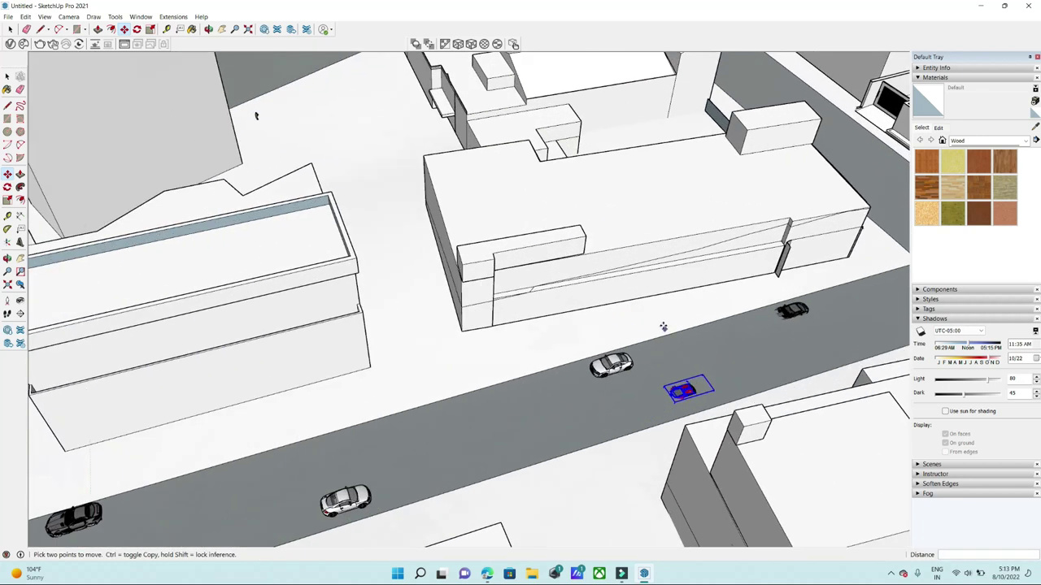
scroll(659, 316, up, 2)
click(659, 315)
click(680, 315)
Orbit and zoom around the street to check the car among the buildings.
middle_drag(680, 314, 685, 480)
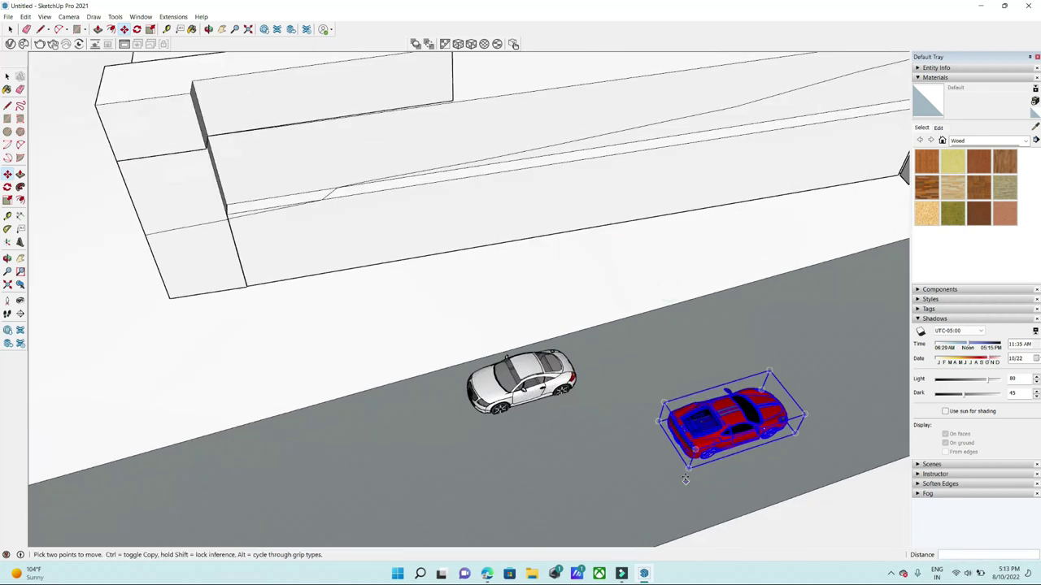
scroll(670, 498, down, 5)
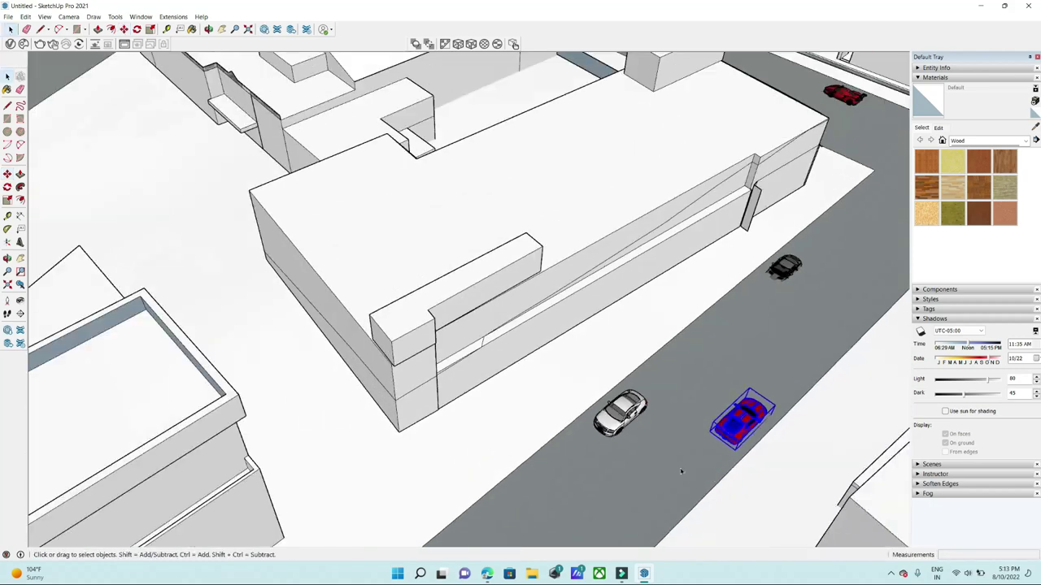
mouse_move(671, 488)
middle_down()
mouse_move(679, 338)
mouse_move(732, 244)
middle_up()
scroll(732, 244, up, 3)
scroll(650, 325, up, 5)
mouse_move(655, 317)
middle_down()
mouse_move(651, 226)
mouse_move(646, 288)
middle_up()
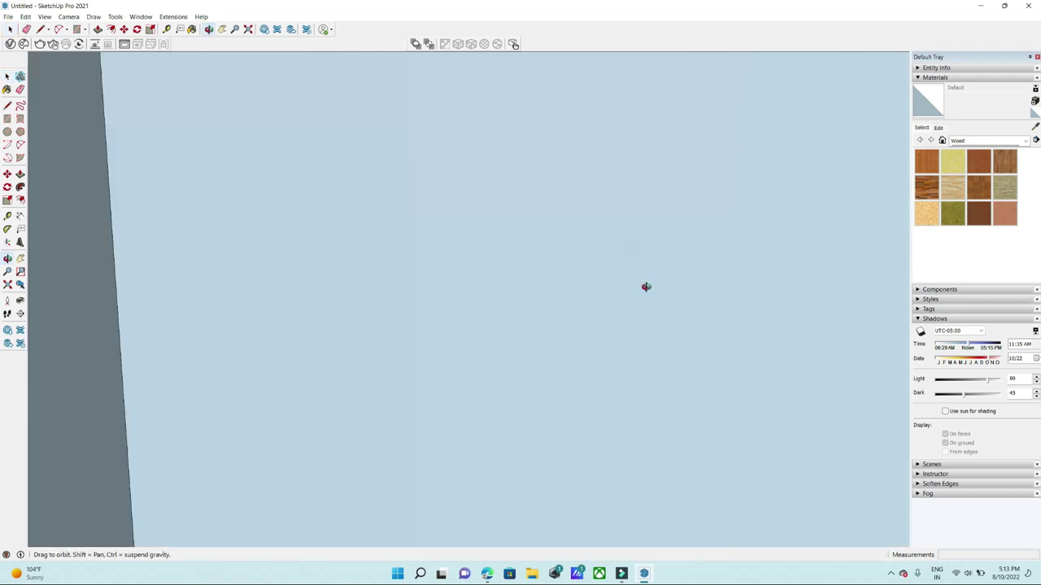
scroll(646, 287, down, 5)
scroll(548, 263, down, 3)
scroll(534, 246, down, 3)
mouse_move(534, 247)
middle_down()
mouse_move(715, 398)
mouse_move(743, 402)
middle_up()
scroll(665, 384, up, 3)
Select the right-hand tree and start moving it toward the sidewalk.
scroll(665, 384, up, 2)
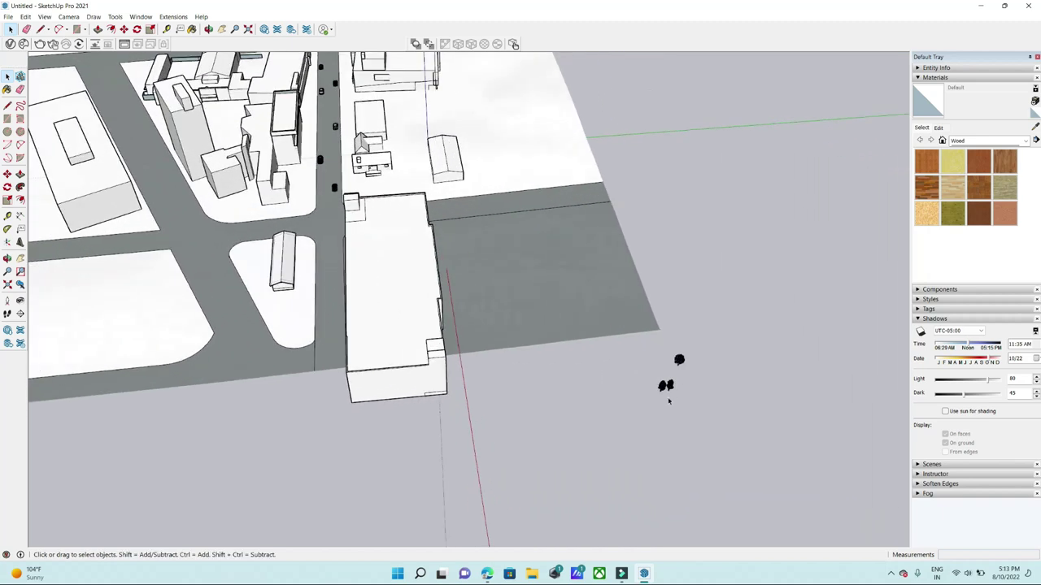
scroll(668, 397, up, 2)
scroll(668, 397, up, 2)
scroll(670, 403, up, 2)
click(671, 408)
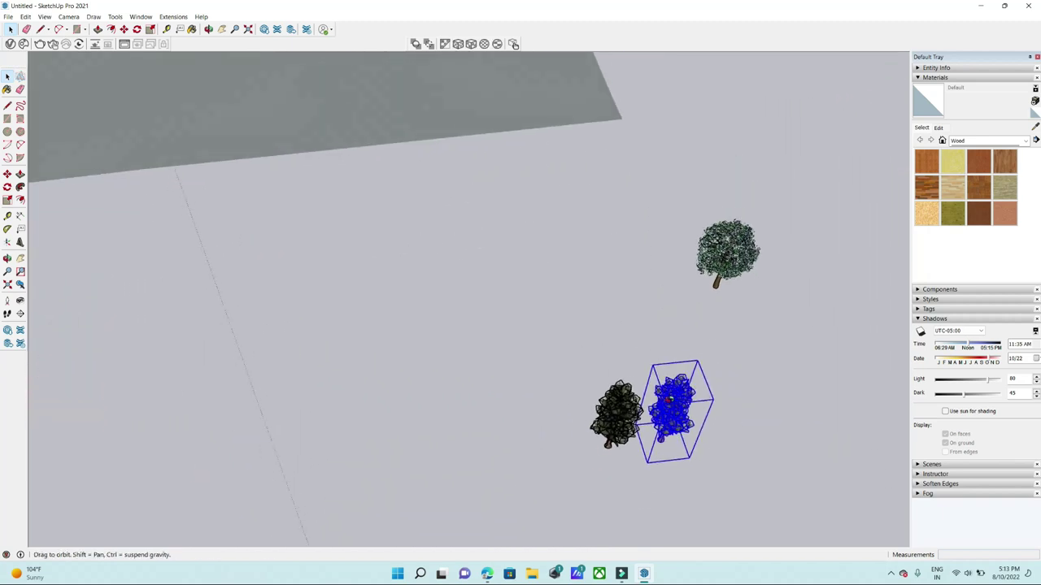
key(m)
middle_drag(672, 408, 651, 423)
scroll(651, 423, up, 3)
scroll(661, 421, down, 5)
mouse_move(715, 391)
middle_down()
mouse_move(736, 399)
mouse_move(722, 398)
mouse_move(716, 383)
middle_up()
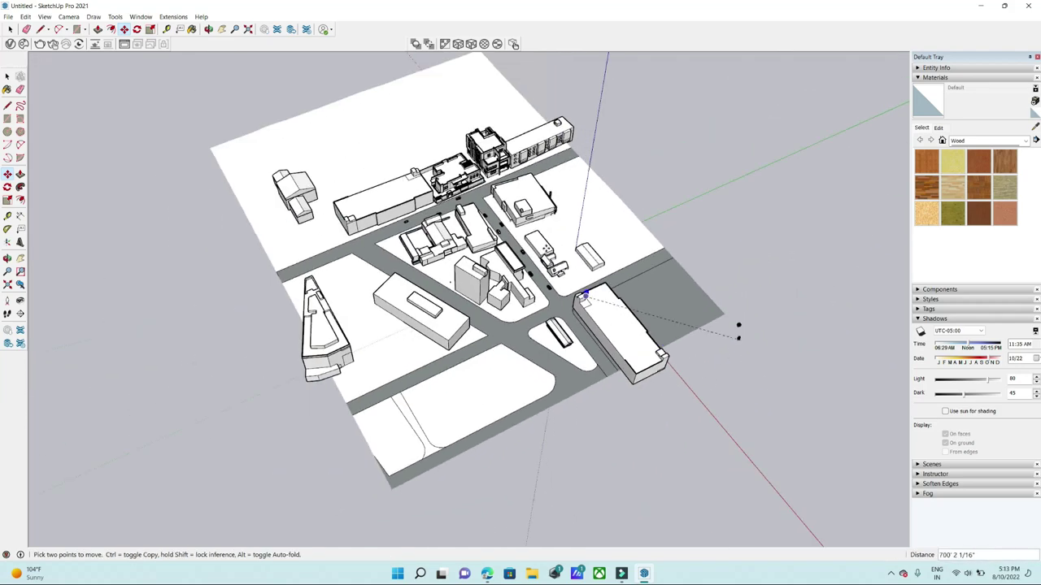
Place a tree copy along the sidewalk and repeat it as a 2x array.
scroll(488, 187, up, 2)
scroll(480, 179, up, 2)
scroll(464, 175, up, 2)
scroll(465, 176, up, 2)
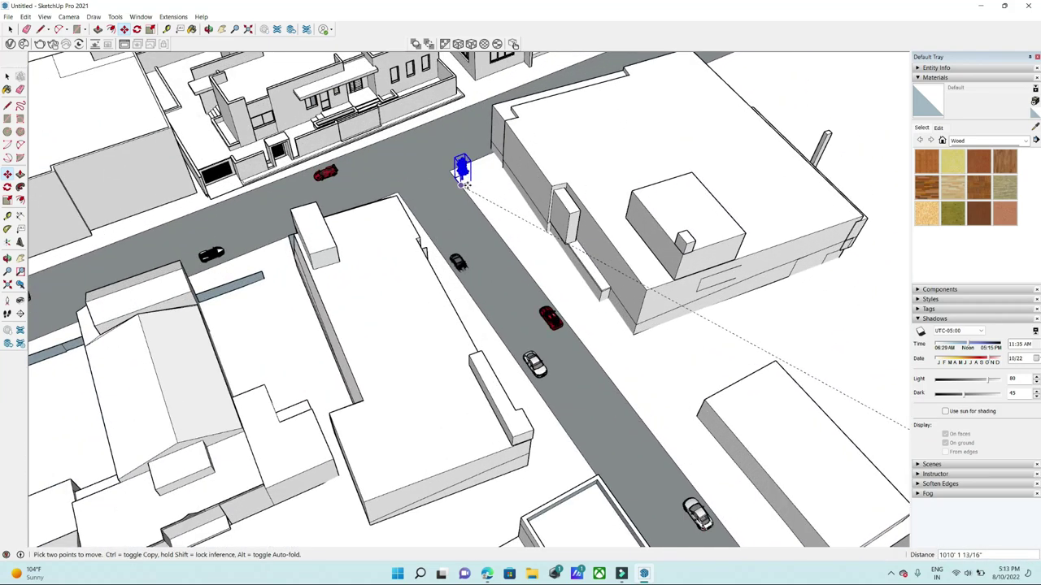
scroll(461, 179, up, 2)
scroll(467, 183, up, 3)
scroll(470, 171, up, 2)
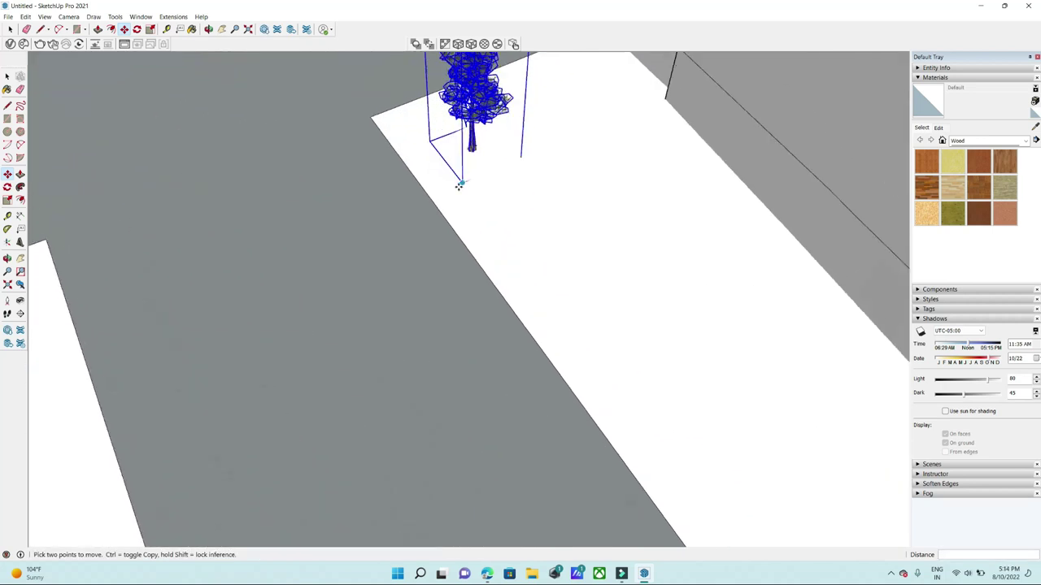
click(499, 267)
text(2x)
key(Return)
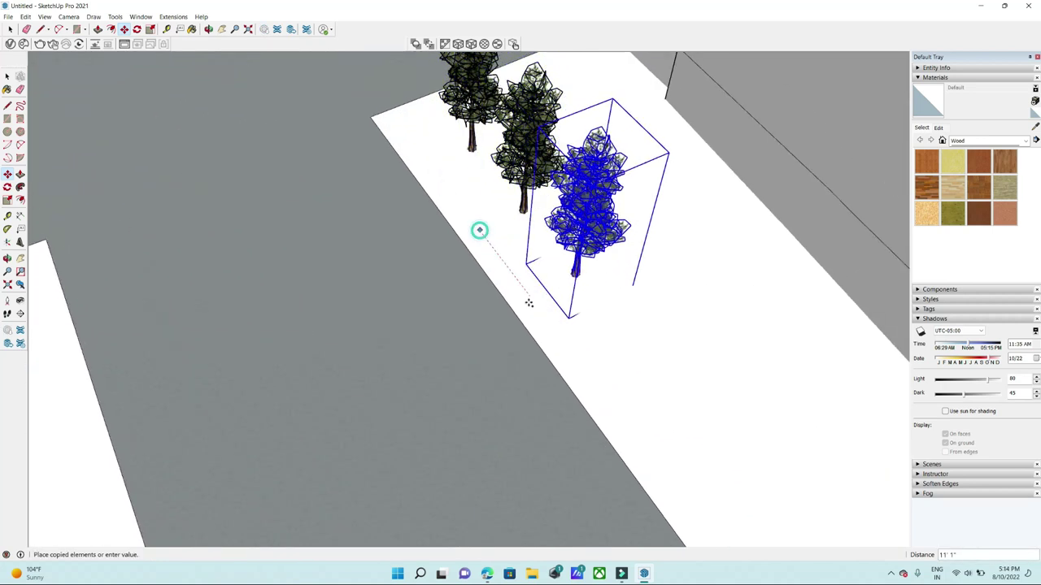
mouse_move(479, 231)
middle_down()
mouse_move(411, 279)
mouse_move(526, 286)
middle_up()
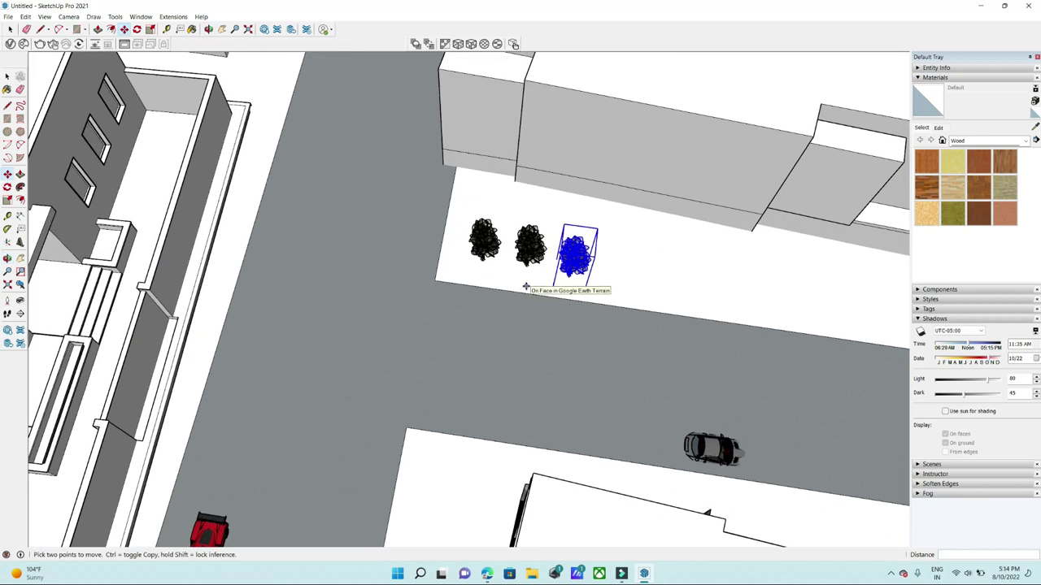
text(x10)
key(Return)
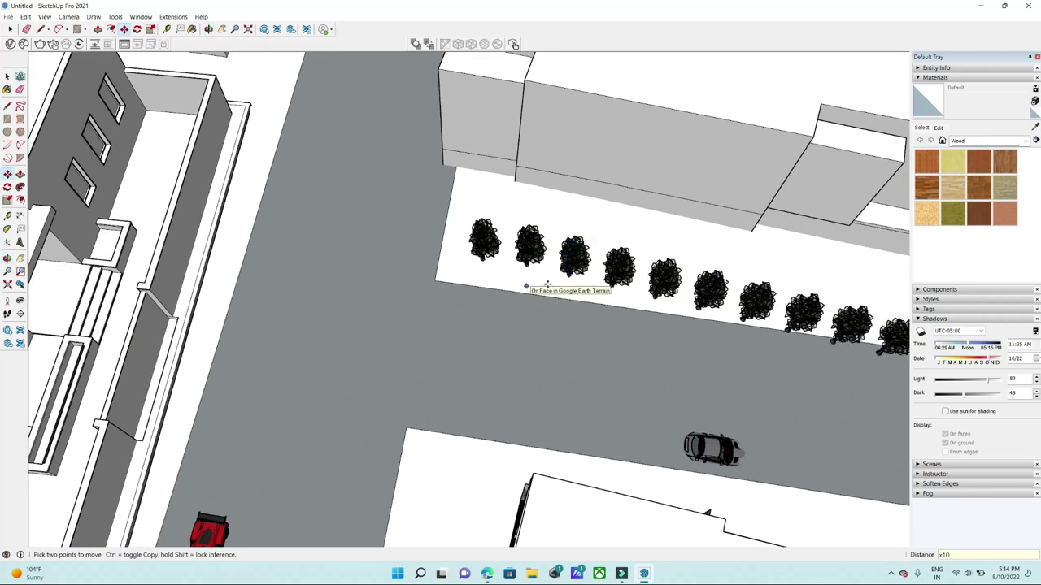
mouse_move(534, 285)
middle_down()
mouse_move(591, 260)
mouse_move(407, 244)
mouse_move(407, 268)
middle_up()
Copy the last tree twice more along the sidewalk toward the block's end.
click(377, 252)
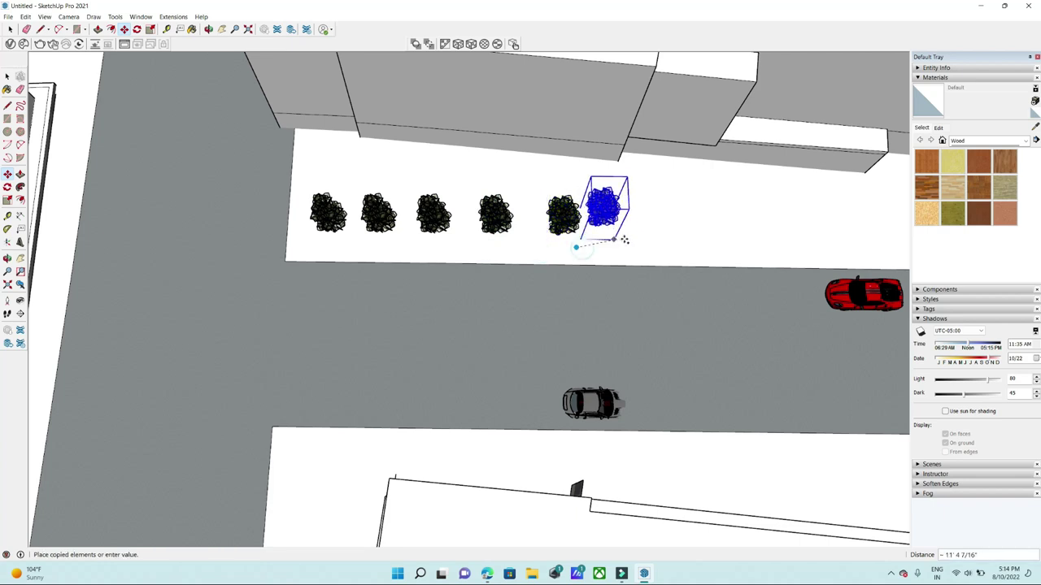
click(638, 243)
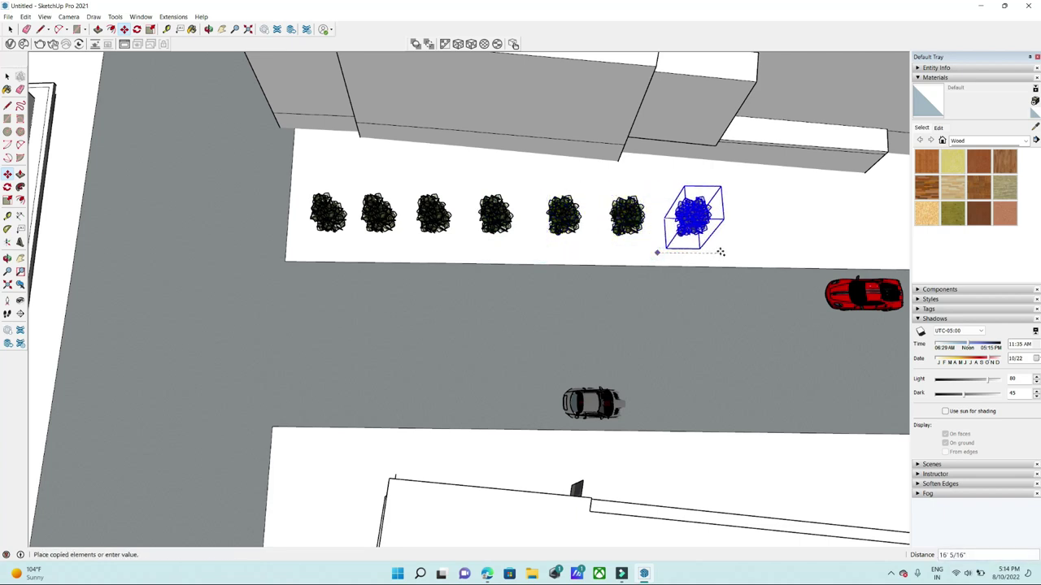
scroll(721, 252, down, 2)
scroll(553, 254, up, 3)
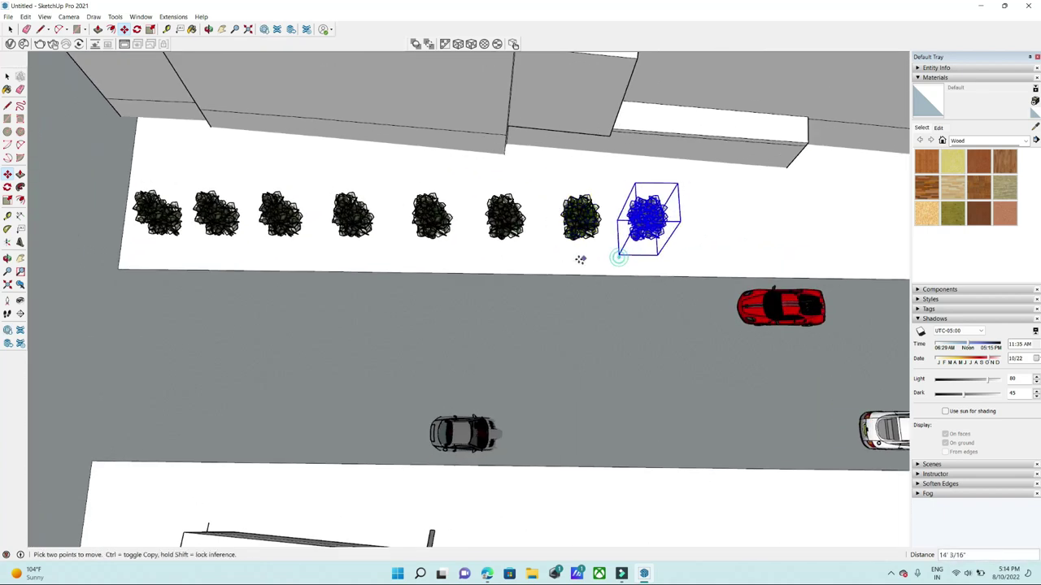
shift+middle_drag(389, 262, 283, 269)
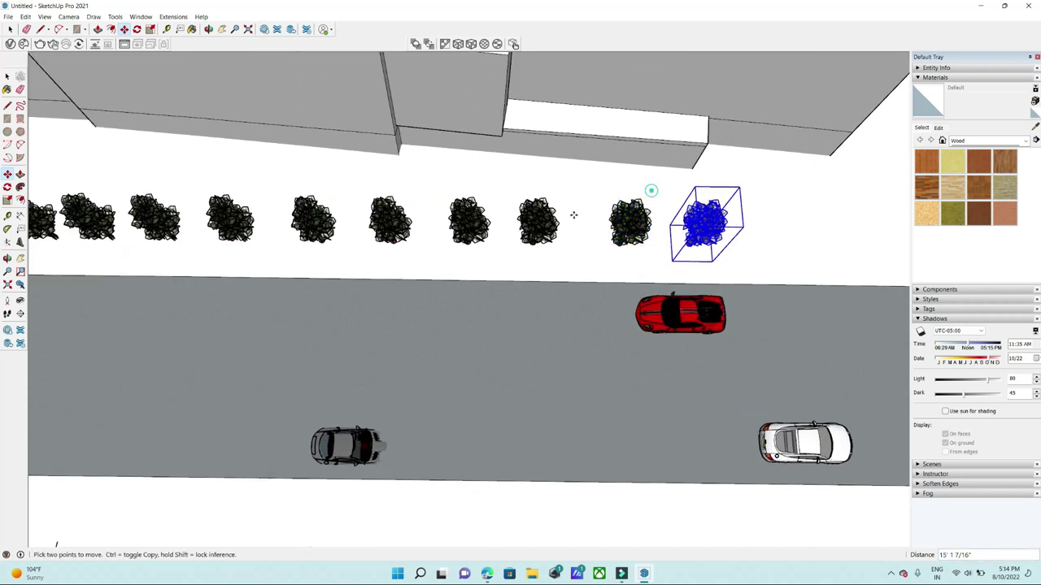
scroll(573, 215, down, 2)
scroll(597, 272, up, 1)
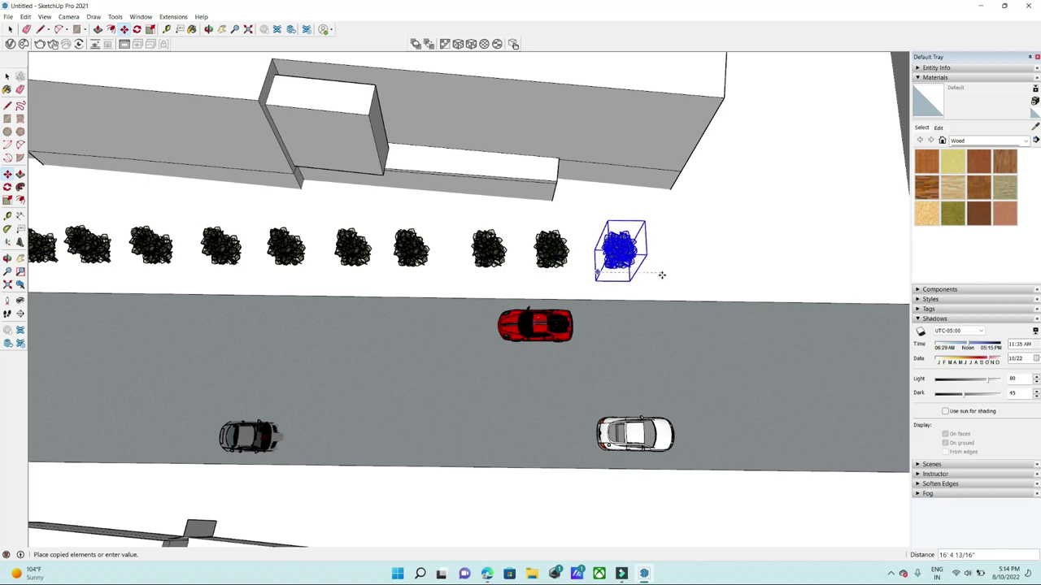
mouse_move(579, 297)
middle_down()
mouse_move(350, 278)
mouse_move(551, 292)
mouse_move(524, 283)
middle_up()
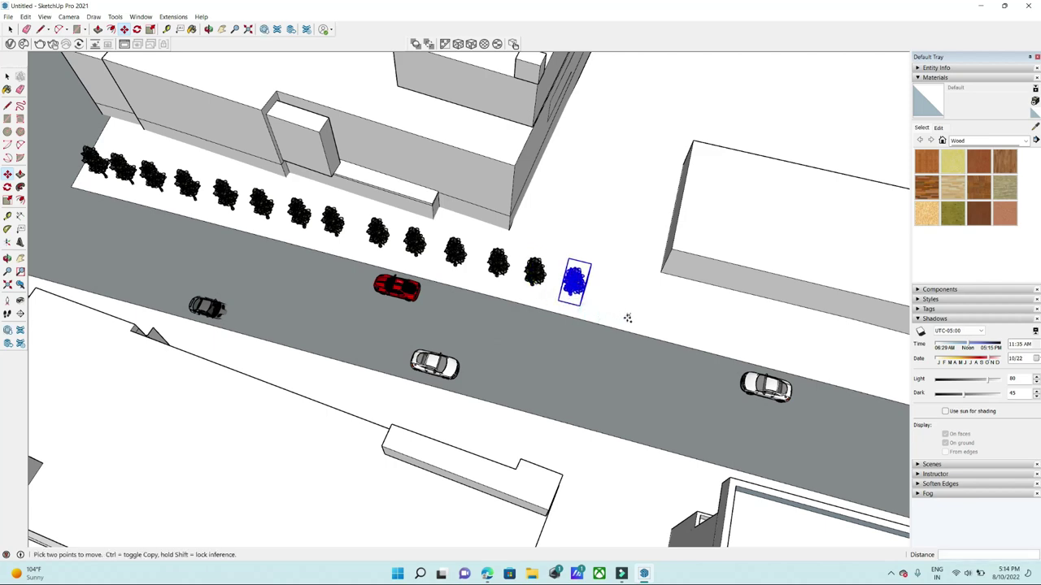
click(634, 322)
middle_drag(633, 322, 560, 330)
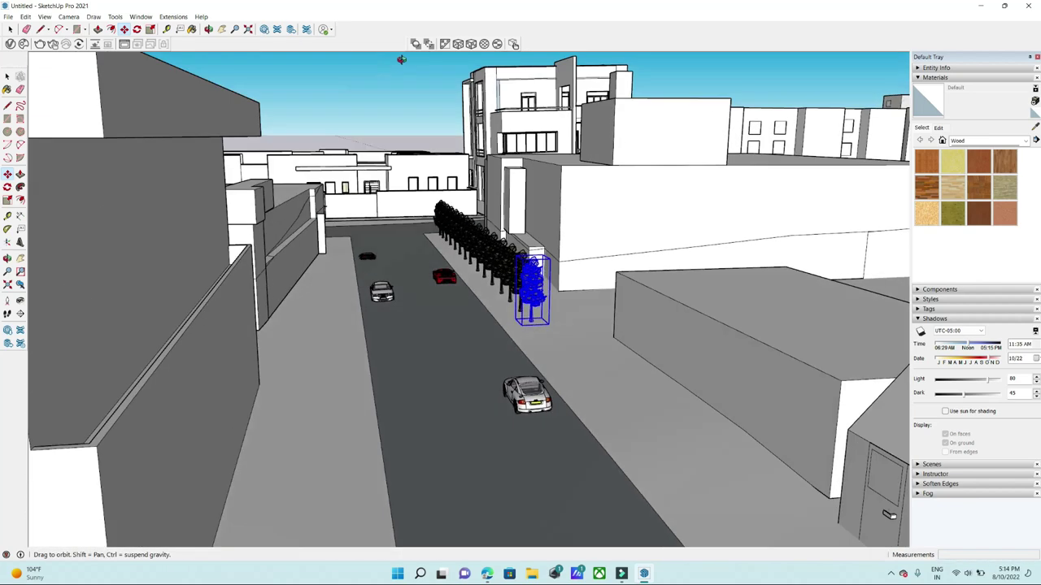
scroll(560, 330, up, 2)
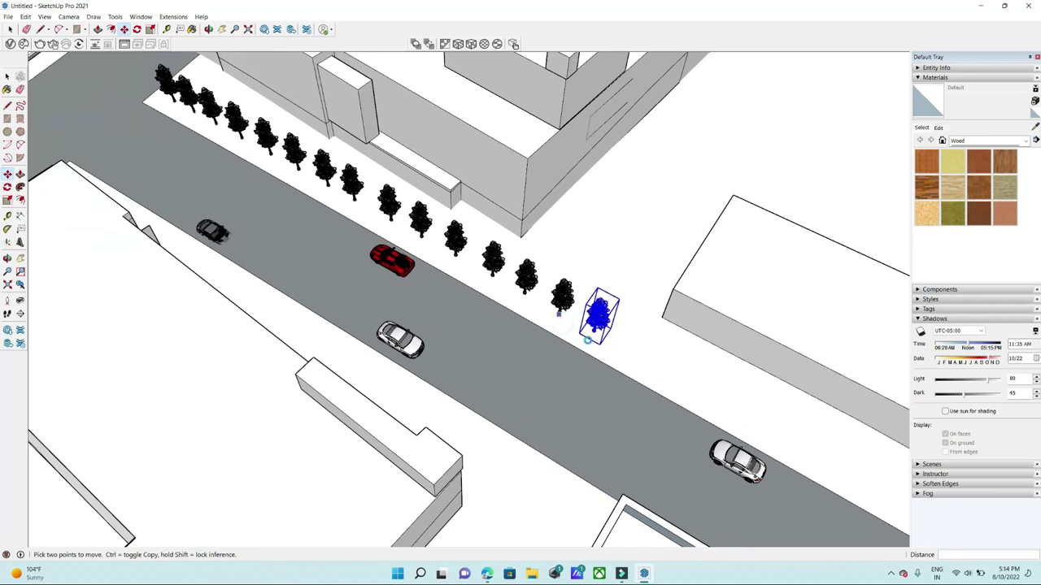
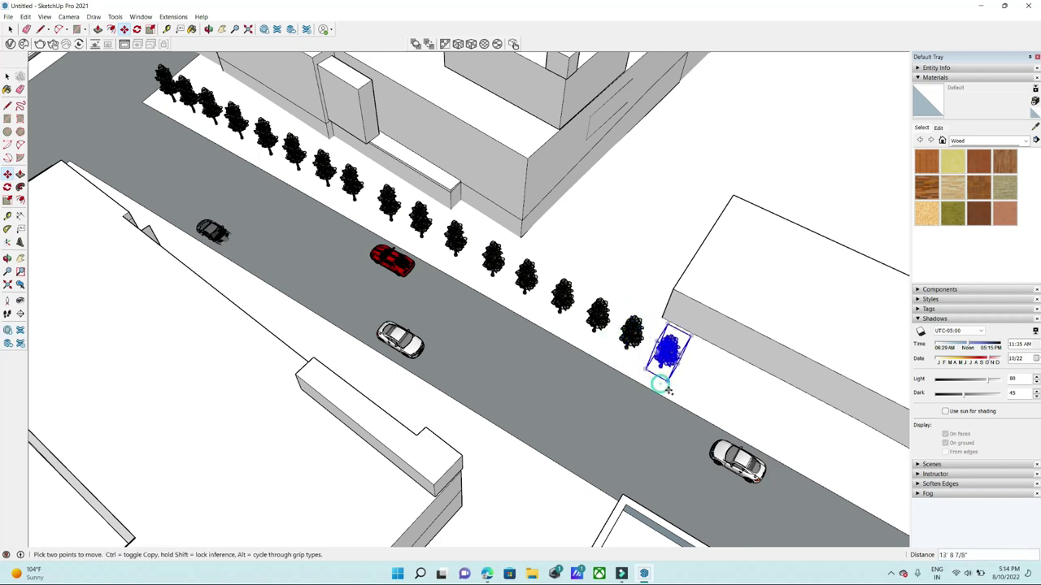
Orbit and zoom in to look along the sidewalk tree row toward its end.
scroll(335, 316, down, 5)
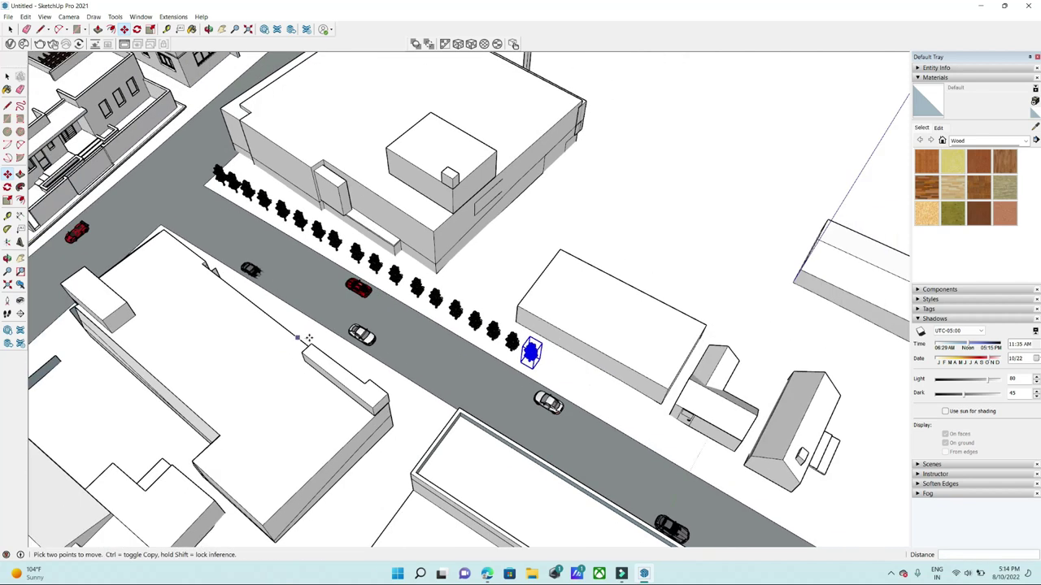
middle_drag(335, 315, 485, 338)
scroll(486, 339, up, 4)
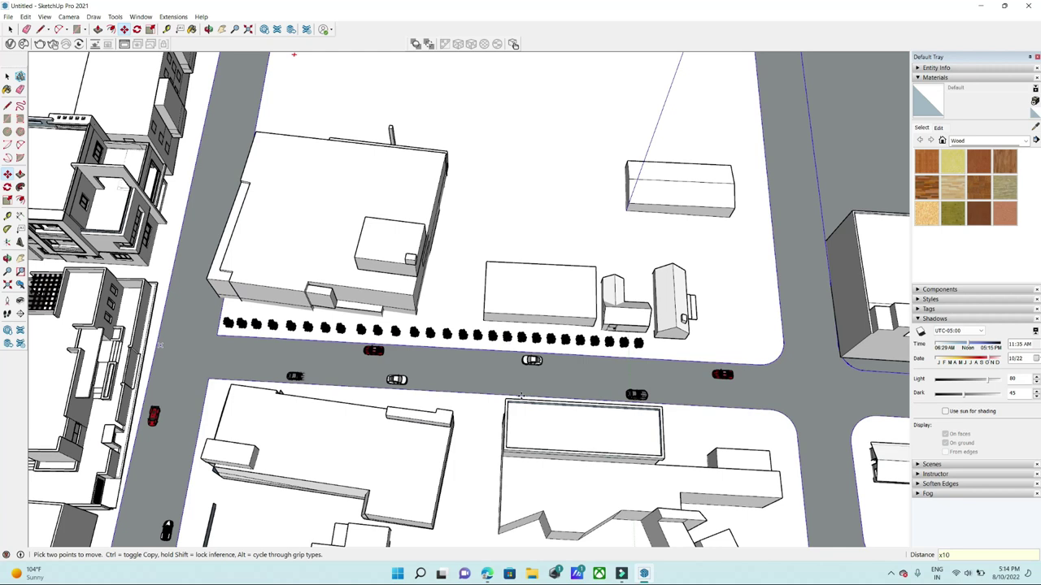
scroll(522, 396, up, 2)
scroll(487, 358, up, 2)
scroll(456, 325, up, 2)
scroll(420, 293, up, 2)
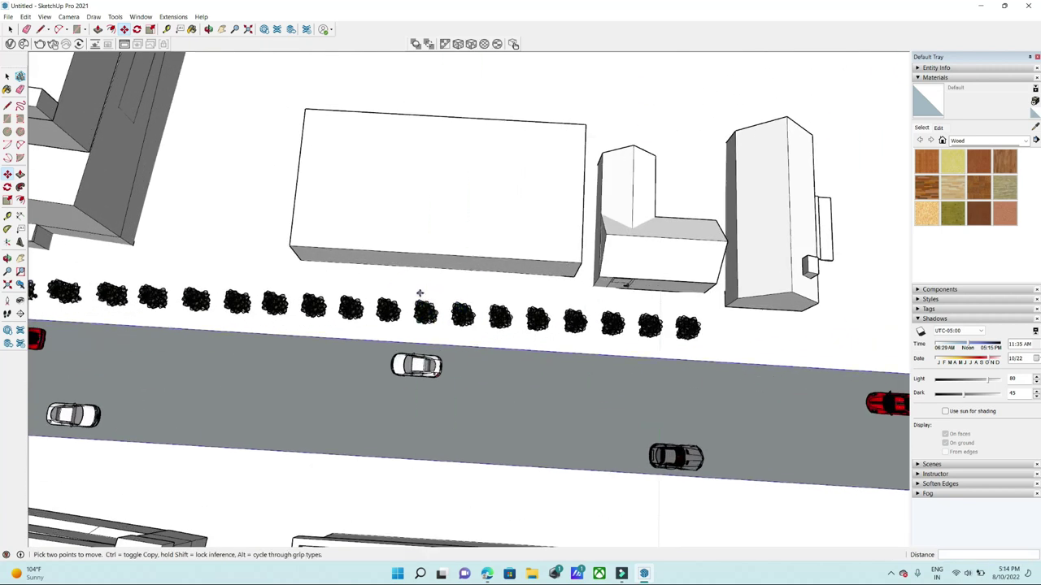
click(419, 293)
key(space)
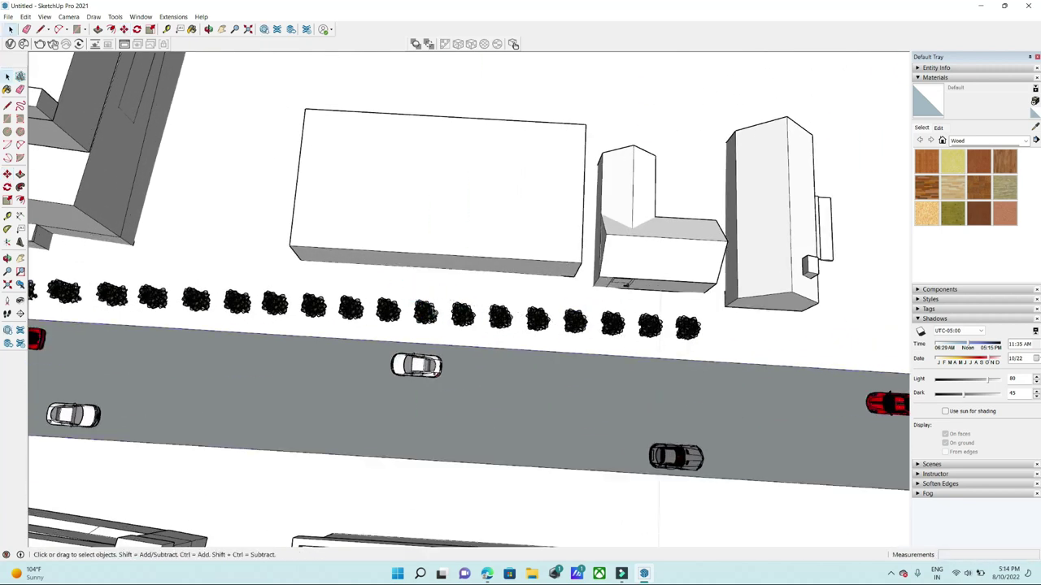
Copy the row's last eight trees further along the sidewalk toward the corner.
drag(408, 288, 727, 366)
key(m)
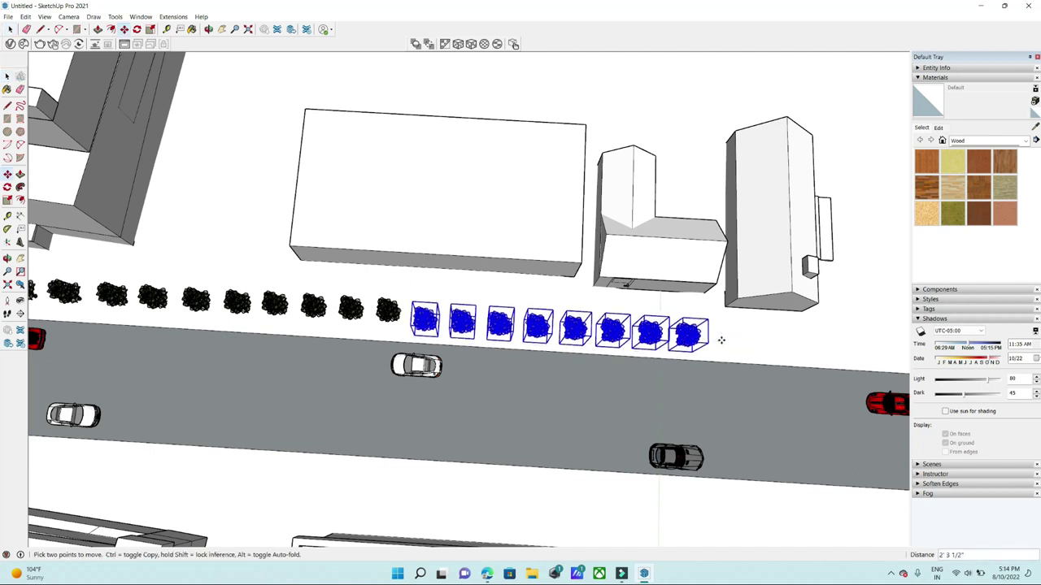
scroll(451, 359, down, 2)
key(ctrl)
click(380, 345)
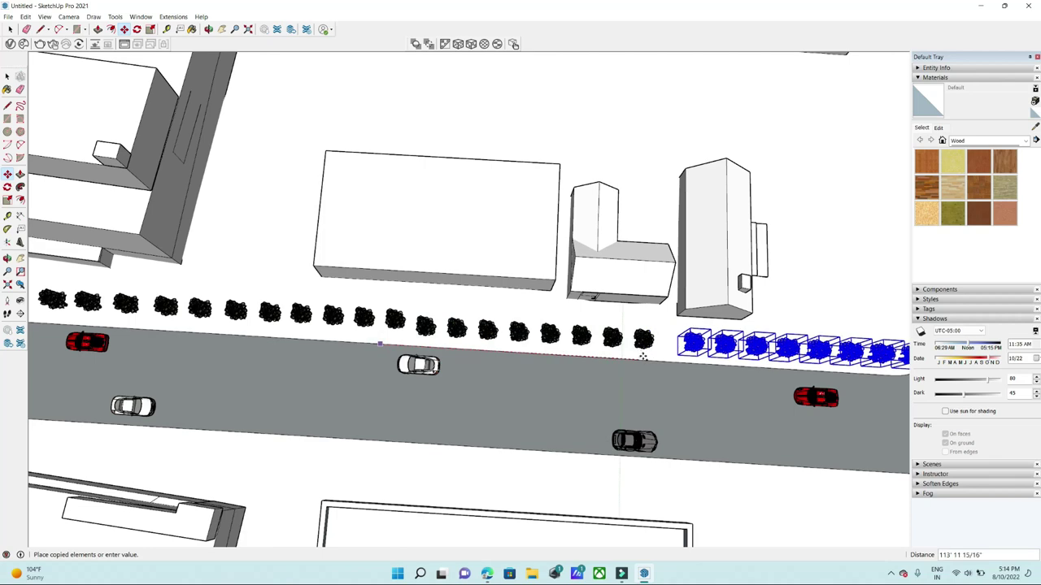
click(626, 355)
mouse_move(625, 355)
middle_down()
mouse_move(444, 284)
mouse_move(416, 335)
mouse_move(411, 197)
middle_up()
Copy the whole sidewalk tree row across the road onto the opposite sidewalk.
key(space)
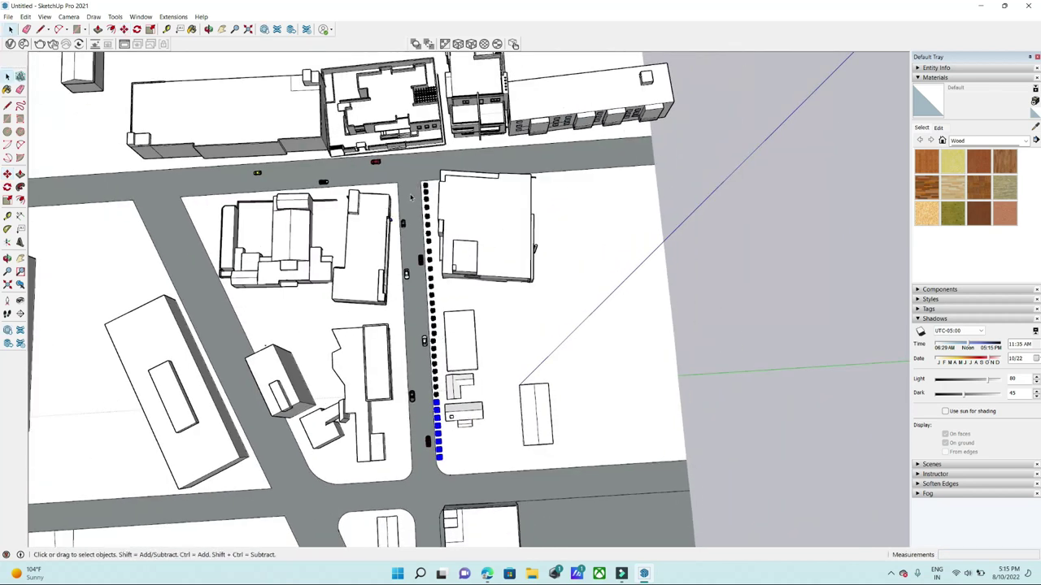
drag(446, 468, 408, 349)
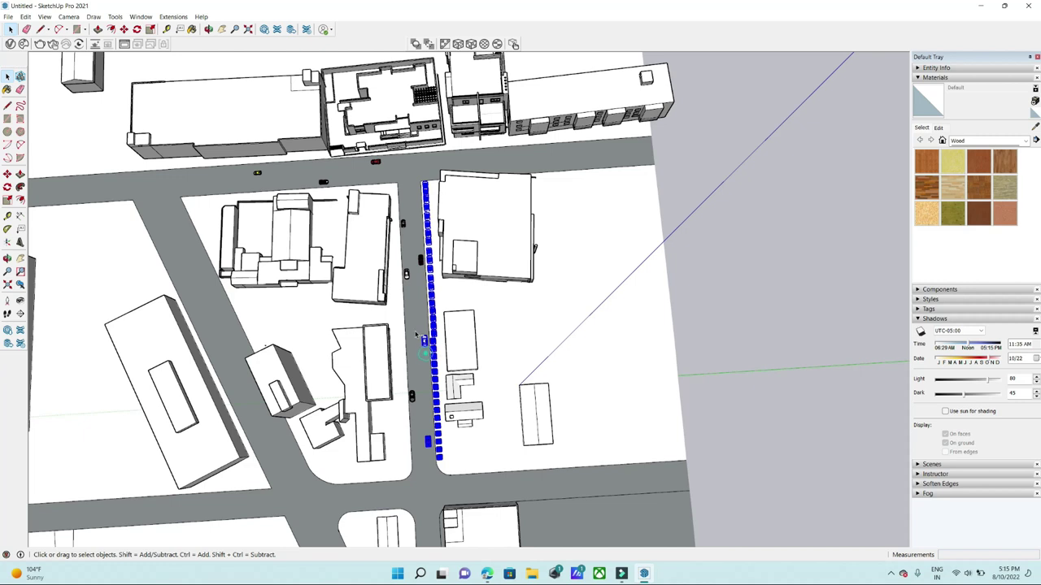
scroll(427, 454, up, 2)
scroll(427, 454, up, 2)
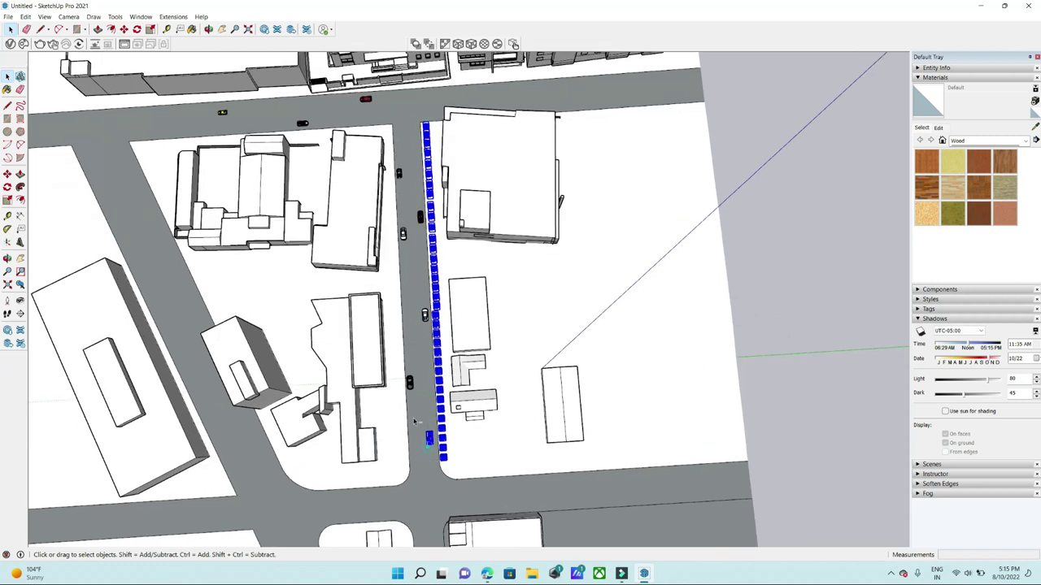
key(m)
key(ctrl)
click(447, 470)
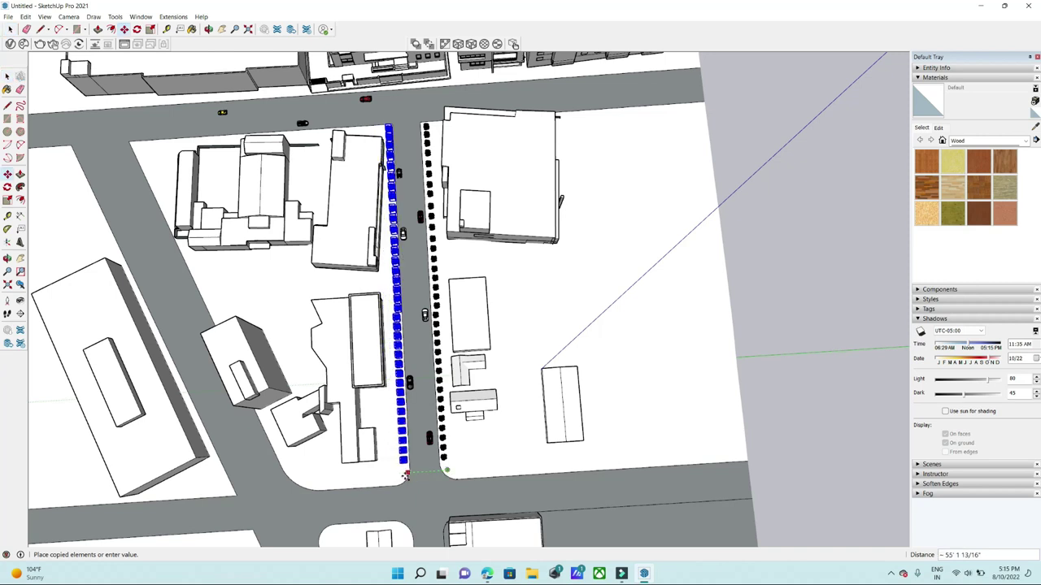
click(402, 477)
key(space)
scroll(402, 476, down, 2)
mouse_move(402, 477)
middle_down()
mouse_move(439, 244)
mouse_move(458, 193)
middle_up()
scroll(458, 194, up, 2)
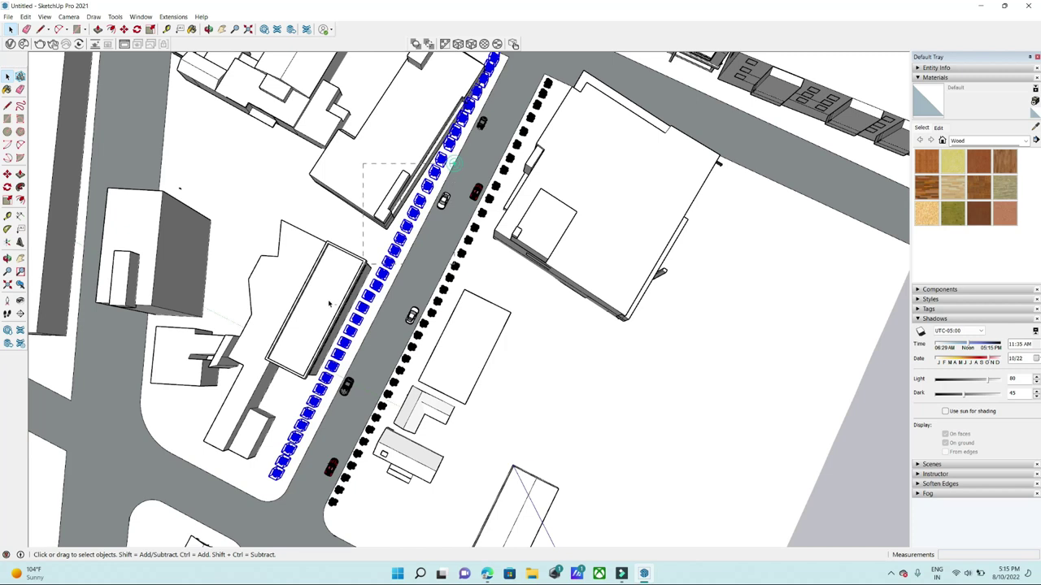
Narrow the selection to the top trees and shift them slightly along the street.
shift+drag(329, 304, 391, 341)
scroll(413, 337, down, 2)
mouse_move(413, 337)
middle_down()
mouse_move(526, 192)
mouse_move(514, 157)
middle_up()
scroll(527, 192, up, 2)
key(m)
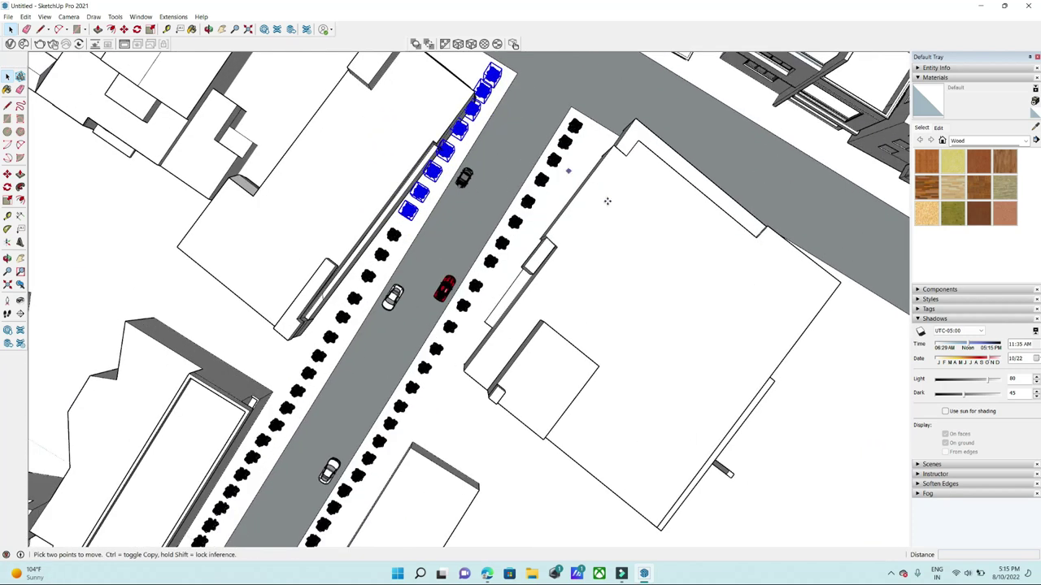
click(606, 201)
click(616, 205)
key(space)
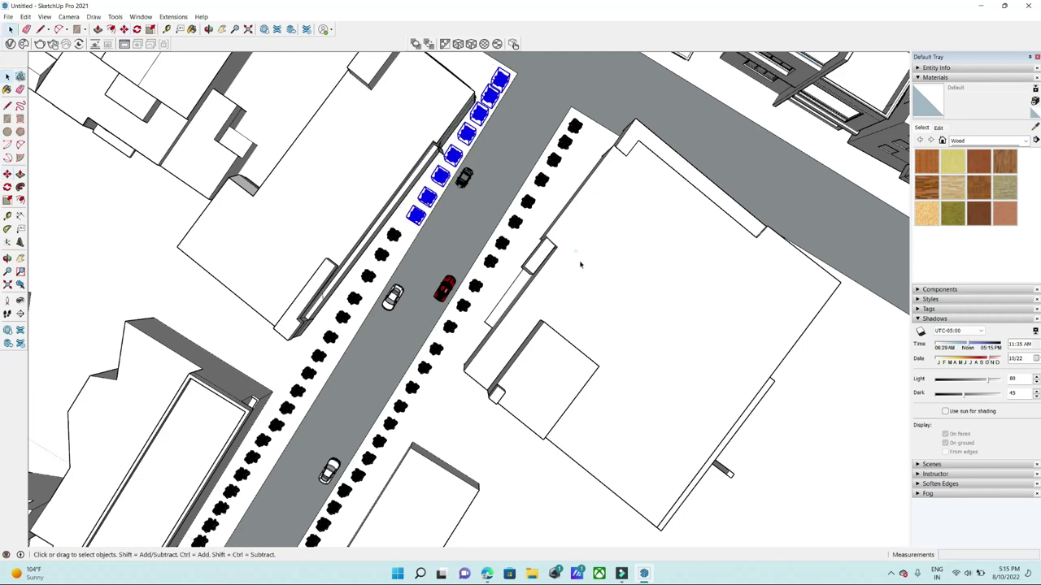
middle_drag(581, 263, 482, 220)
scroll(520, 244, up, 3)
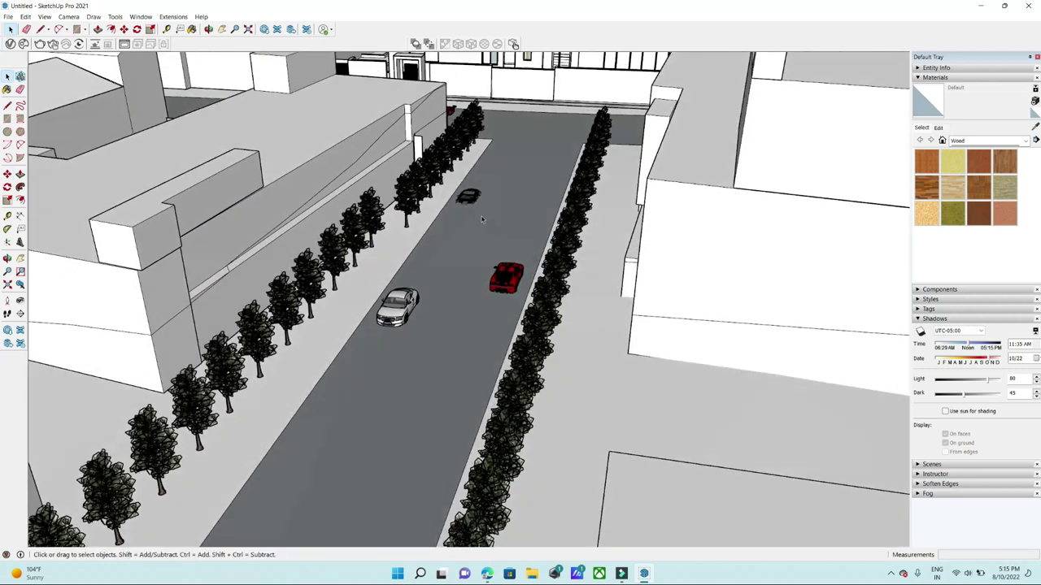
Orbit down to eye level beside the roadside trees to inspect one of them.
scroll(455, 212, up, 3)
click(406, 183)
scroll(407, 175, up, 3)
key(m)
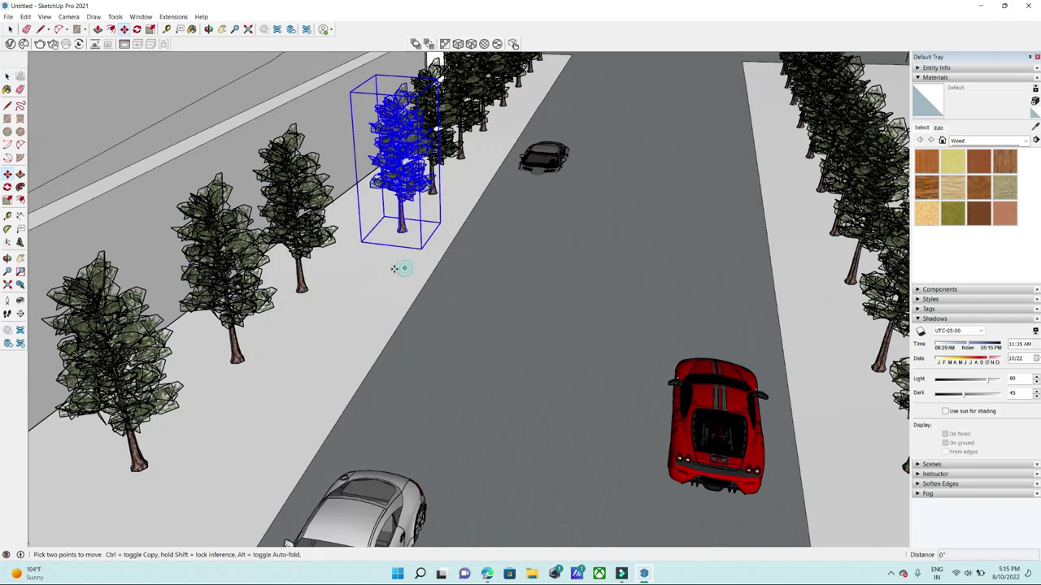
key(space)
mouse_move(500, 361)
middle_down()
mouse_move(499, 268)
mouse_move(525, 385)
mouse_move(570, 391)
mouse_move(568, 130)
middle_up()
scroll(526, 385, down, 5)
scroll(597, 394, up, 2)
scroll(598, 395, down, 5)
scroll(567, 130, up, 2)
Window-select the trees in the right-hand sidewalk row.
mouse_move(568, 130)
mouse_down()
mouse_move(581, 527)
mouse_move(569, 465)
mouse_move(556, 476)
mouse_move(558, 415)
mouse_up()
scroll(581, 527, up, 1)
scroll(566, 465, down, 3)
scroll(566, 465, up, 3)
scroll(557, 474, down, 2)
scroll(558, 474, up, 3)
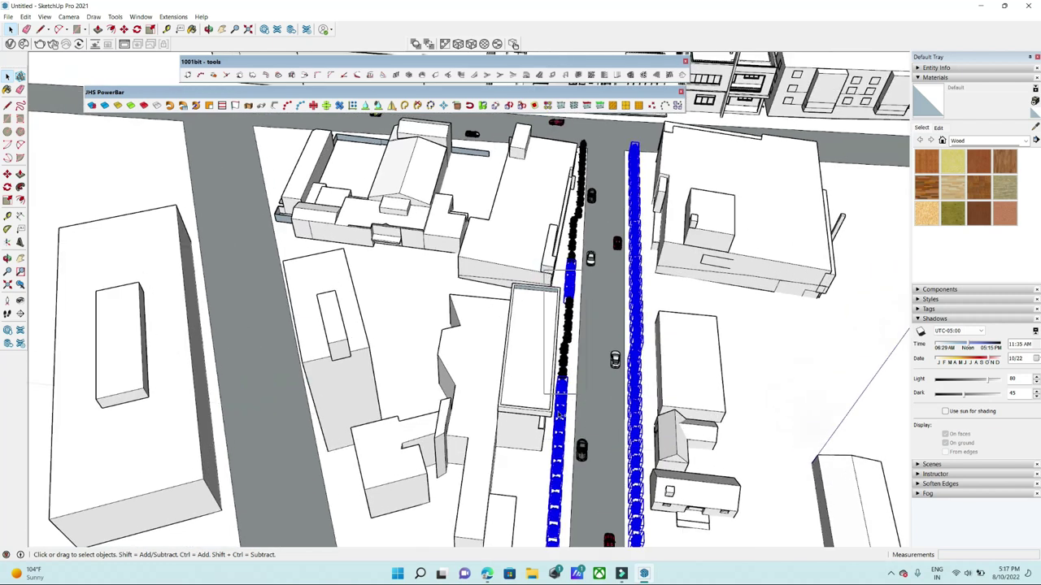
Add the remaining left-row trees, including the top ones, to the selection.
scroll(560, 416, down, 2)
scroll(560, 416, up, 3)
drag(543, 321, 591, 181)
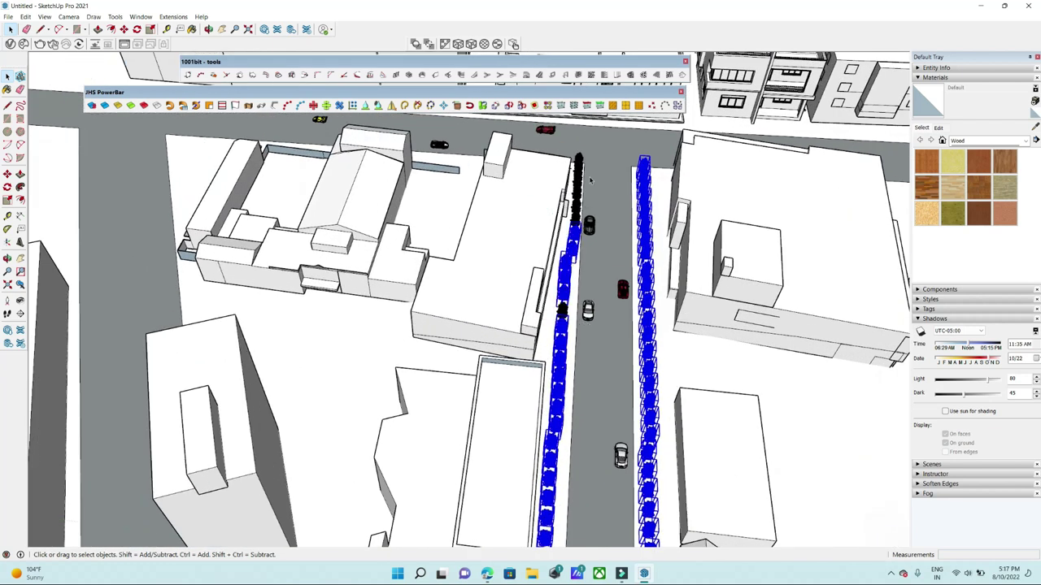
scroll(590, 181, up, 2)
ctrl+drag(561, 139, 592, 254)
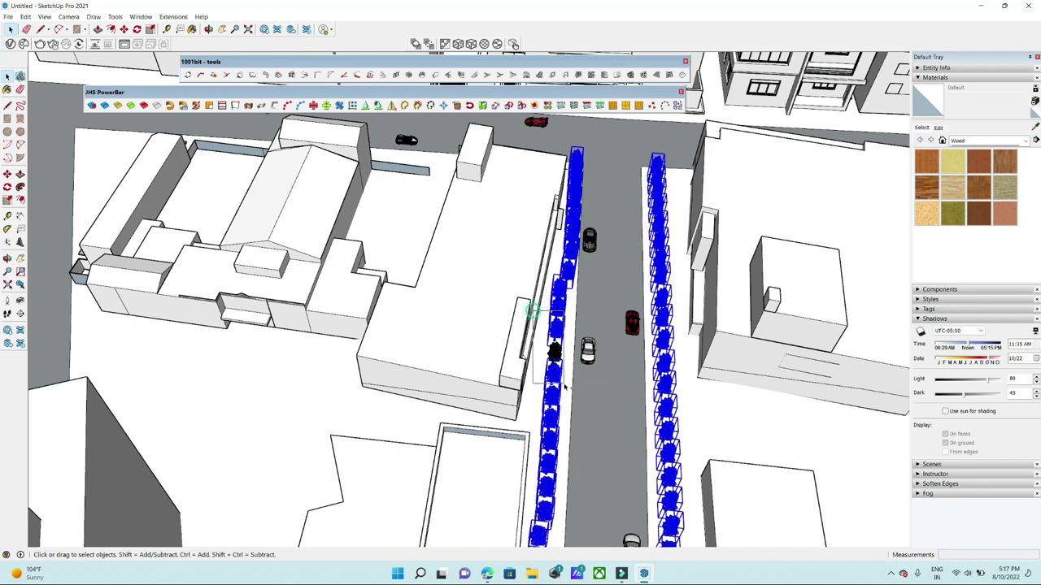
Orbit down to inspect both tree rows at street level, then back up to an aerial view.
mouse_move(566, 388)
middle_down()
mouse_move(545, 395)
mouse_move(488, 309)
middle_up()
scroll(544, 394, up, 3)
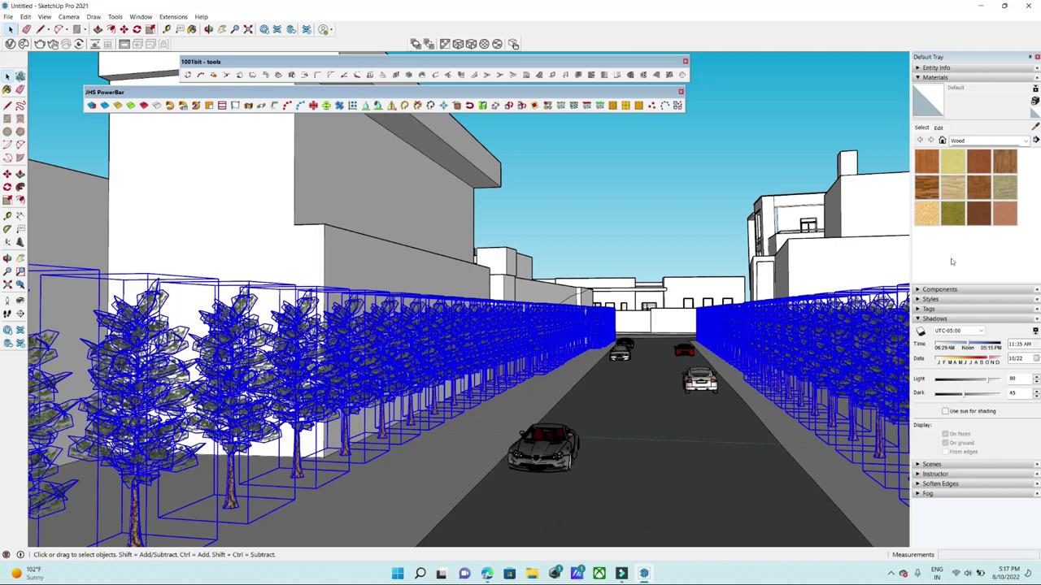
mouse_move(435, 471)
middle_down()
mouse_move(486, 424)
mouse_move(632, 499)
mouse_move(604, 420)
mouse_move(455, 399)
middle_up()
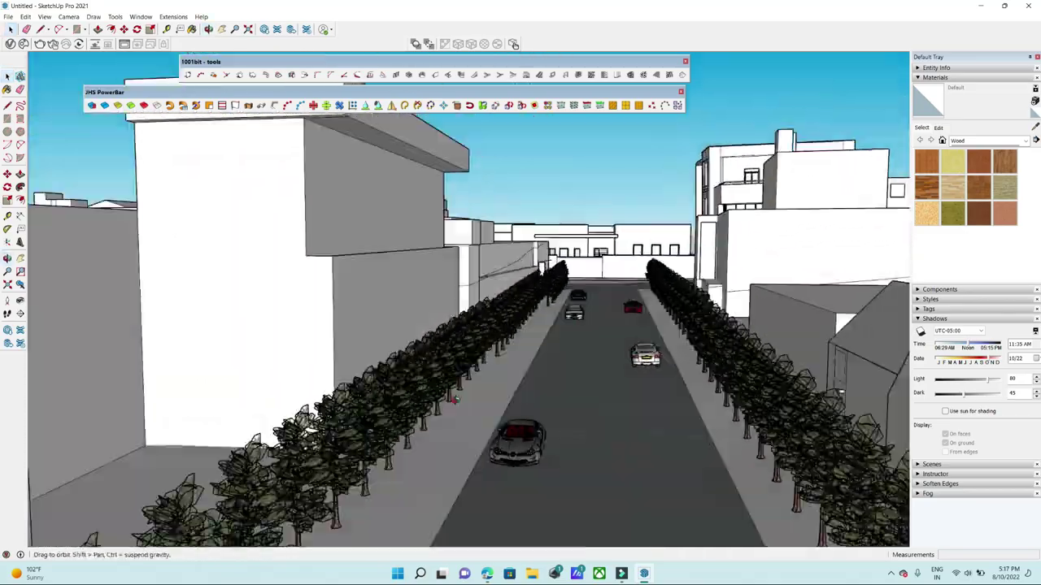
scroll(456, 398, down, 5)
middle_drag(455, 398, 548, 437)
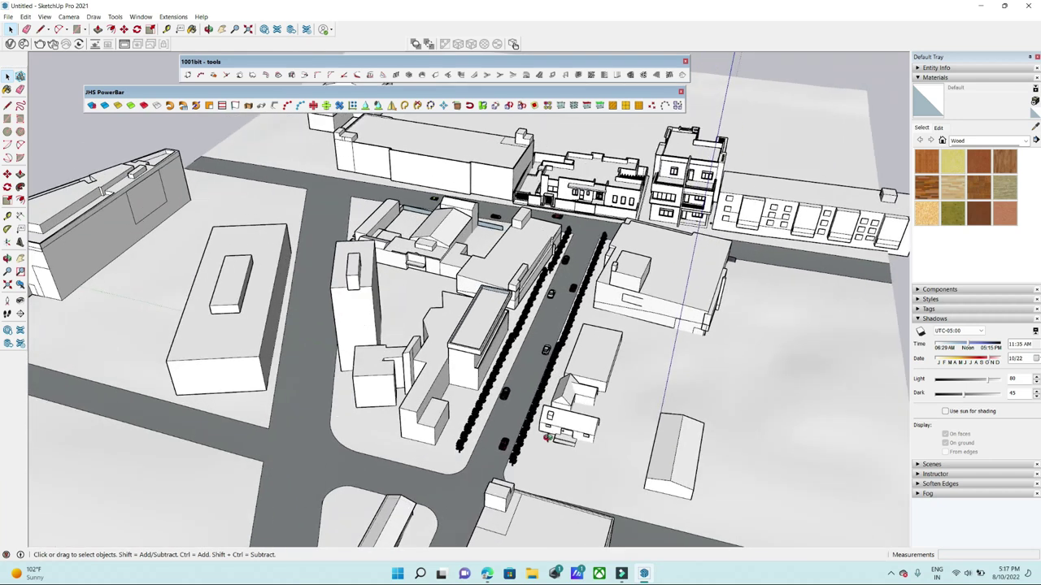
Orbit and zoom from a rotated aerial view down to street level along the tree rows and cars.
scroll(545, 423, up, 1)
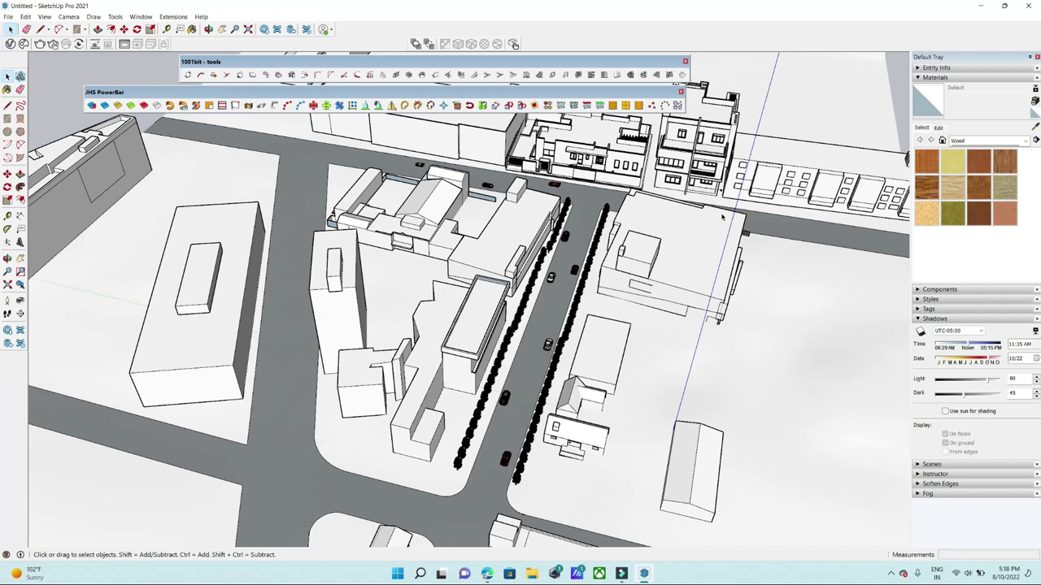
scroll(444, 289, down, 3)
middle_drag(443, 288, 567, 356)
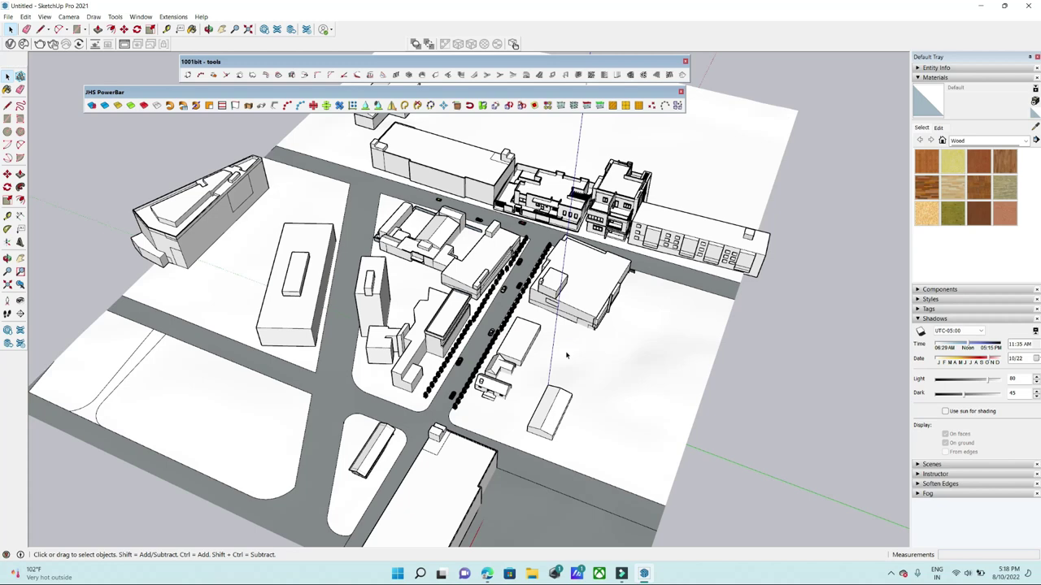
scroll(544, 243, up, 2)
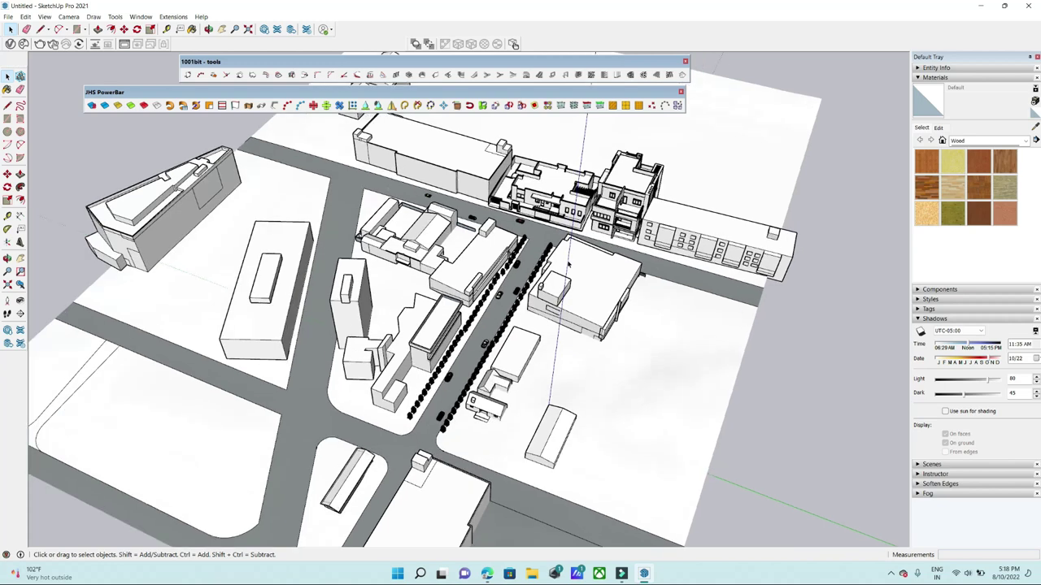
scroll(574, 237, up, 2)
middle_drag(531, 323, 584, 169)
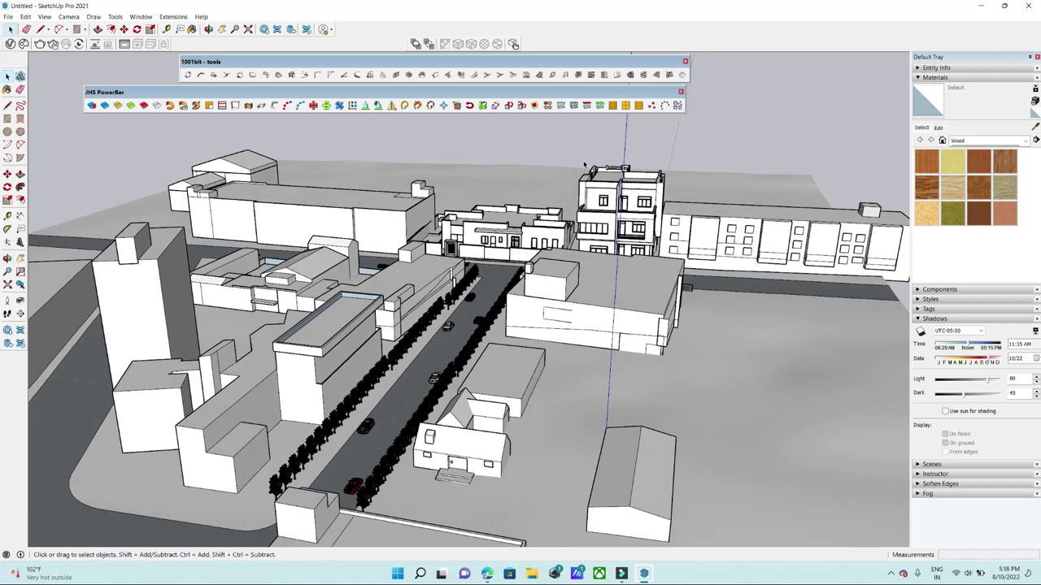
scroll(360, 416, up, 2)
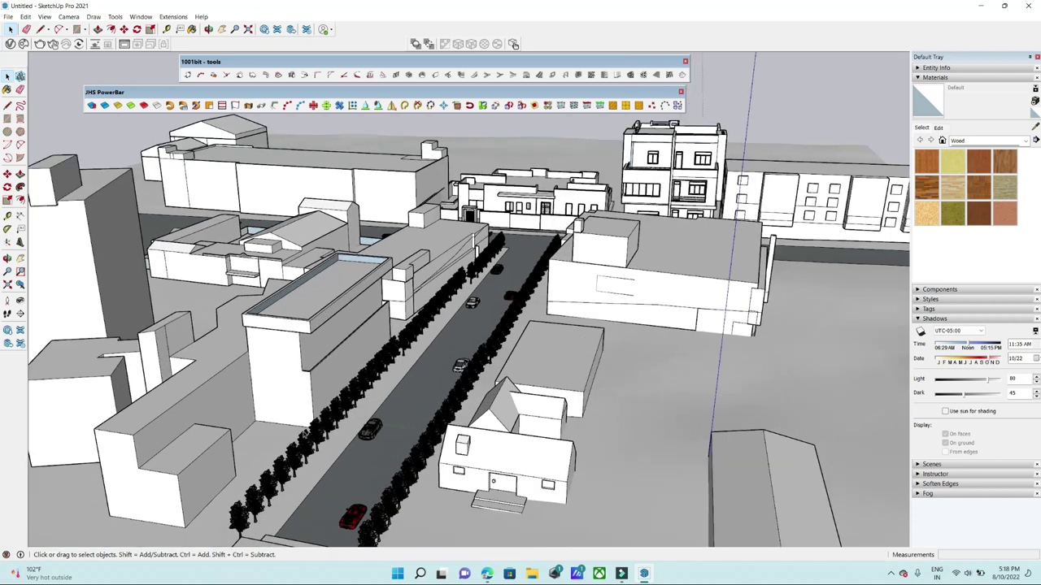
middle_drag(399, 444, 511, 366)
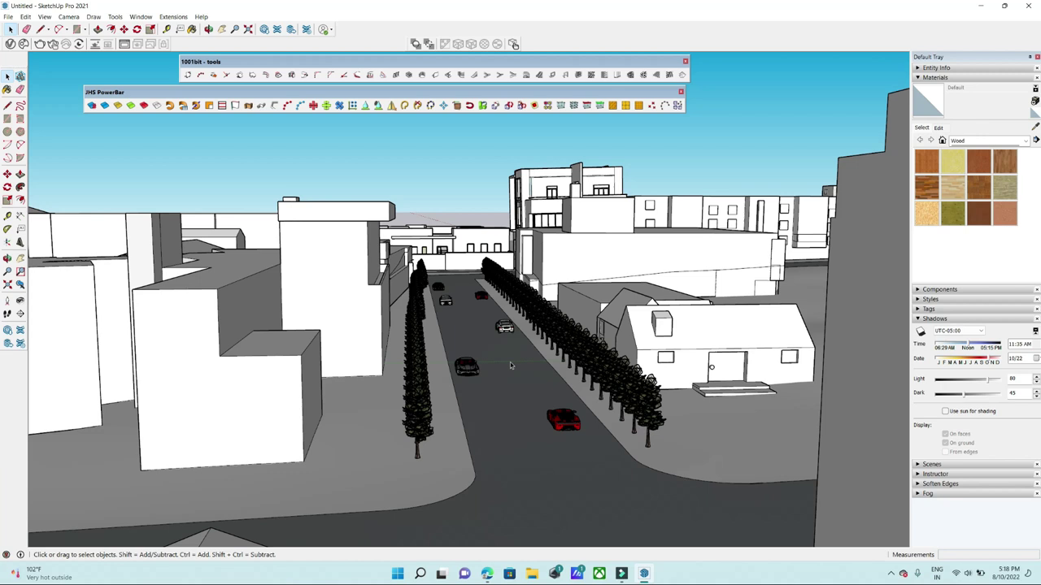